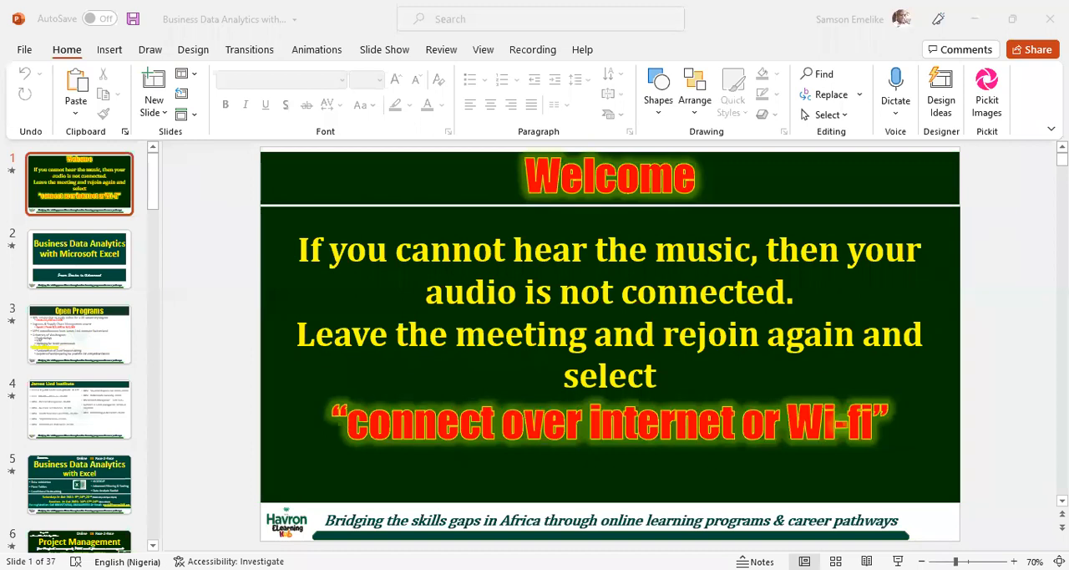
# - Switch to the Excel workbook and review the course topics and their statuses on the Outline sheet
pyautogui.hotkey('alt', 'Tab')
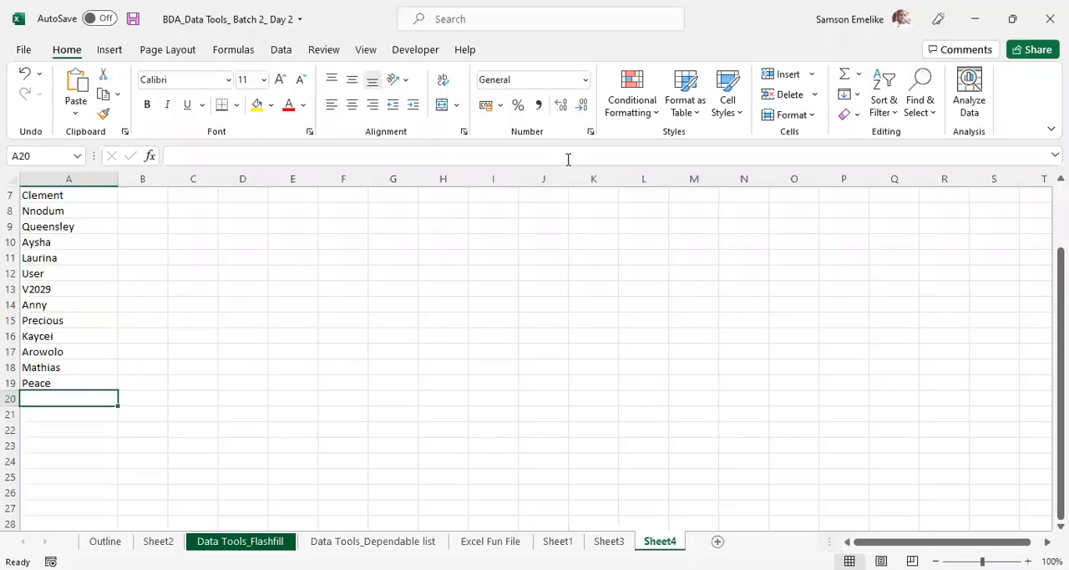
pyautogui.click(544, 8)
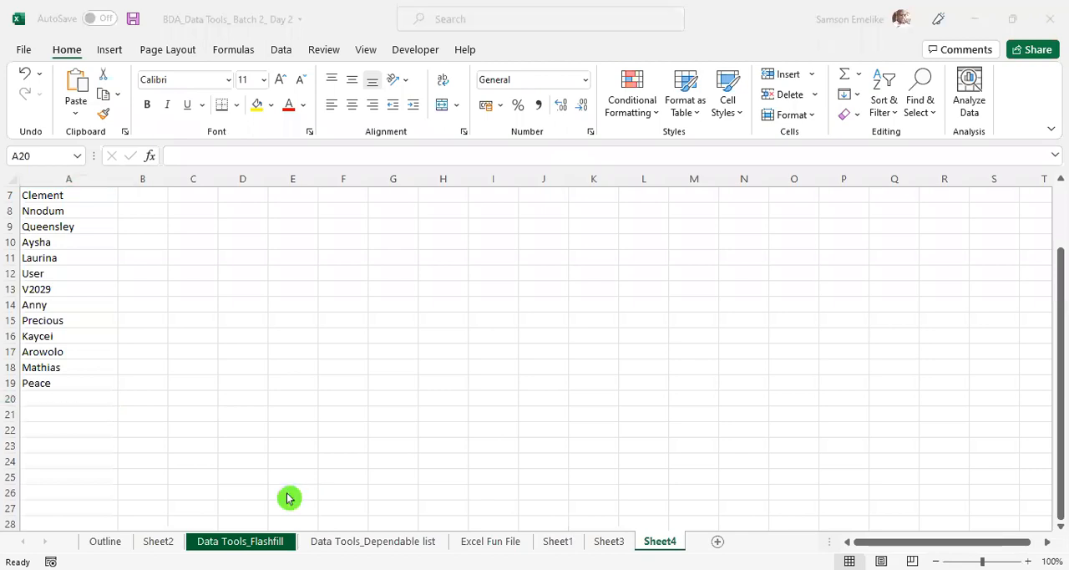
pyautogui.click(105, 542)
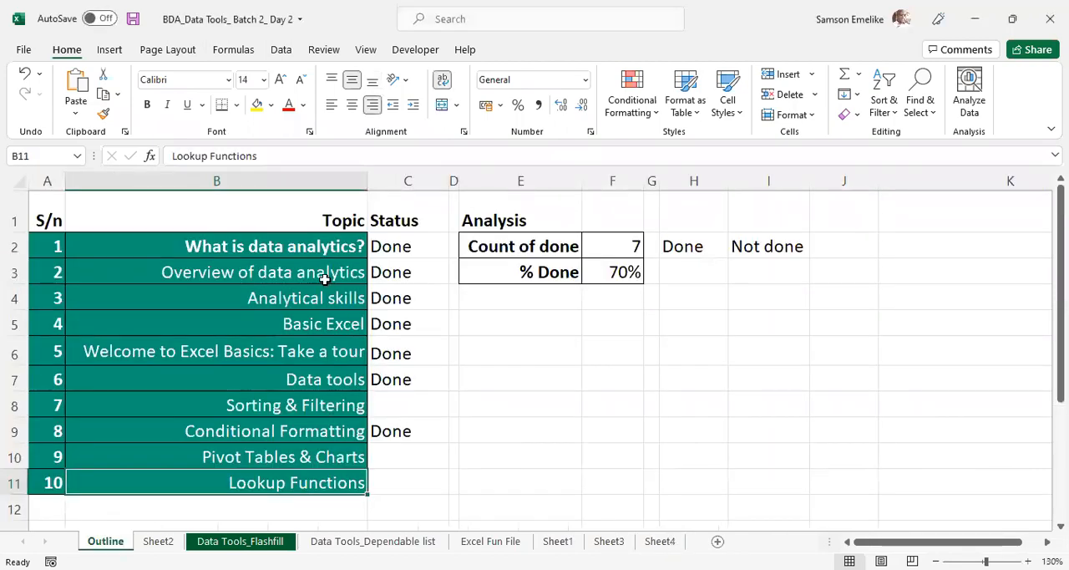
pyautogui.click(287, 246)
pyautogui.click(300, 274)
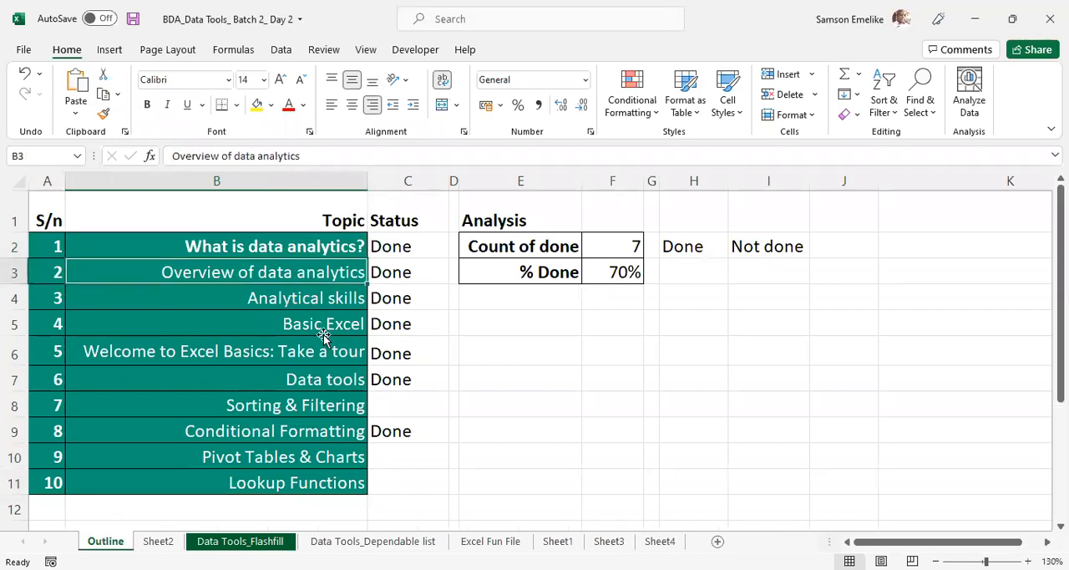
pyautogui.click(320, 331)
pyautogui.click(320, 381)
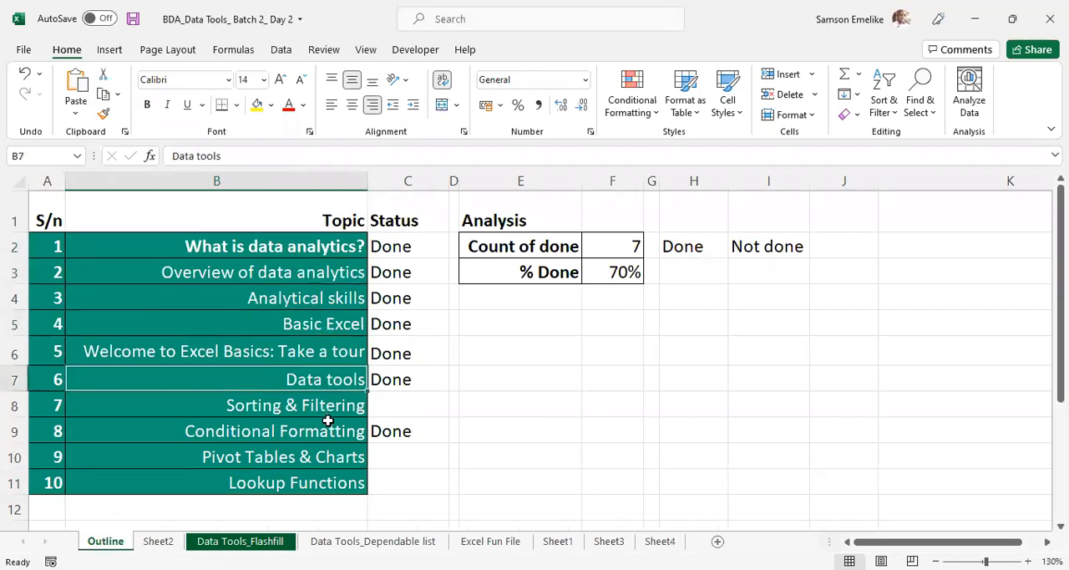
pyautogui.click(284, 432)
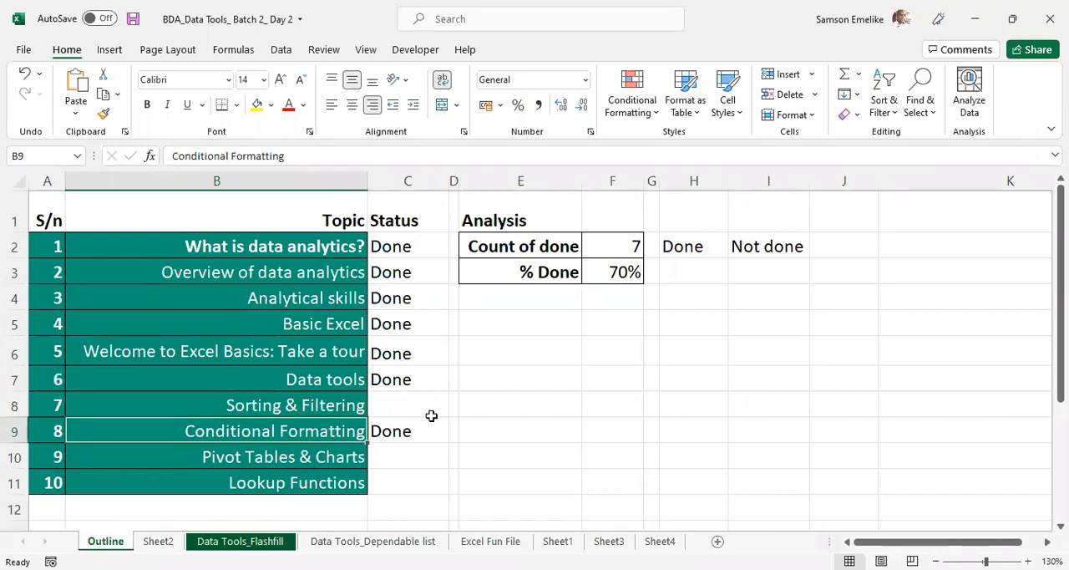
# - Fill the blank status cells for Sorting & Filtering, Pivot Tables & Charts and Lookup Functions with yellow
pyautogui.click(402, 406)
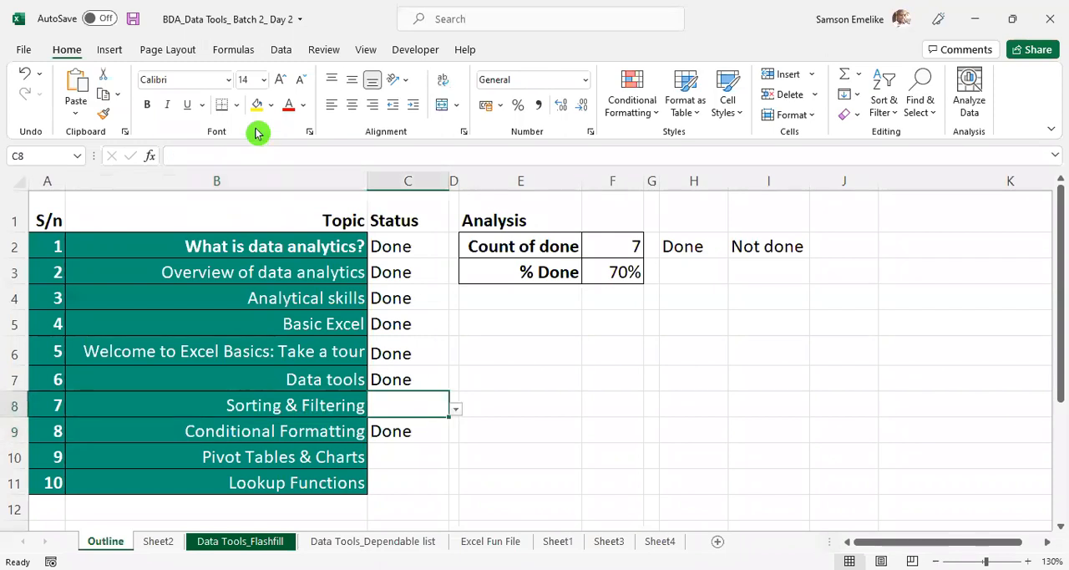
pyautogui.click(258, 111)
pyautogui.click(417, 460)
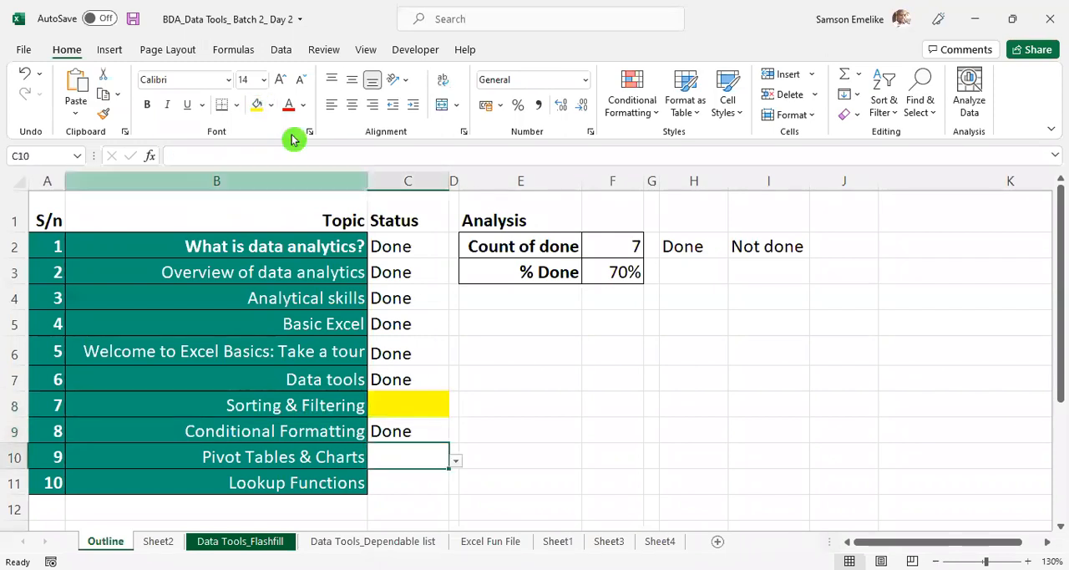
pyautogui.click(255, 105)
pyautogui.click(417, 481)
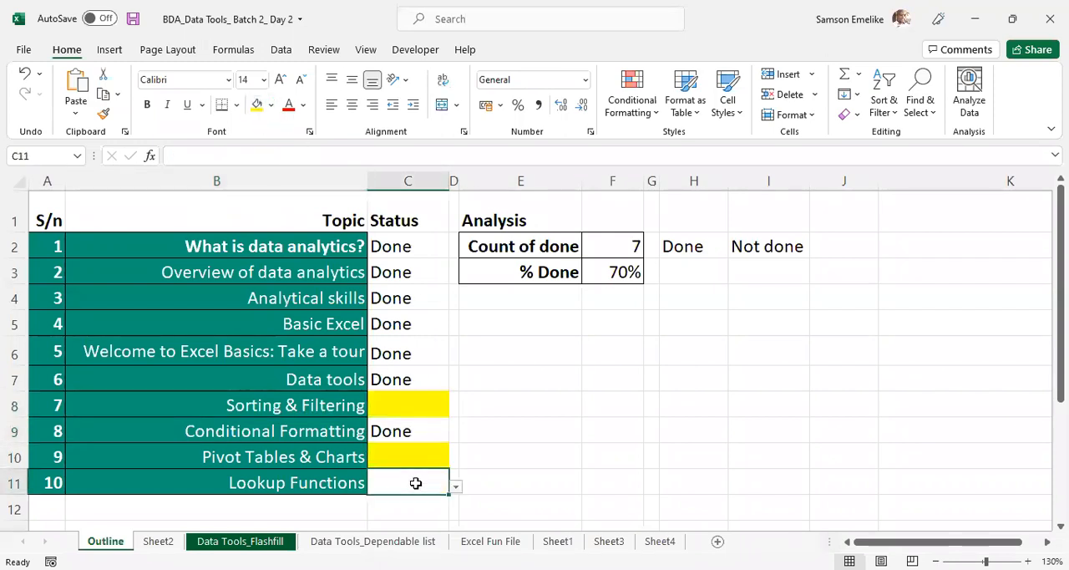
pyautogui.click(255, 106)
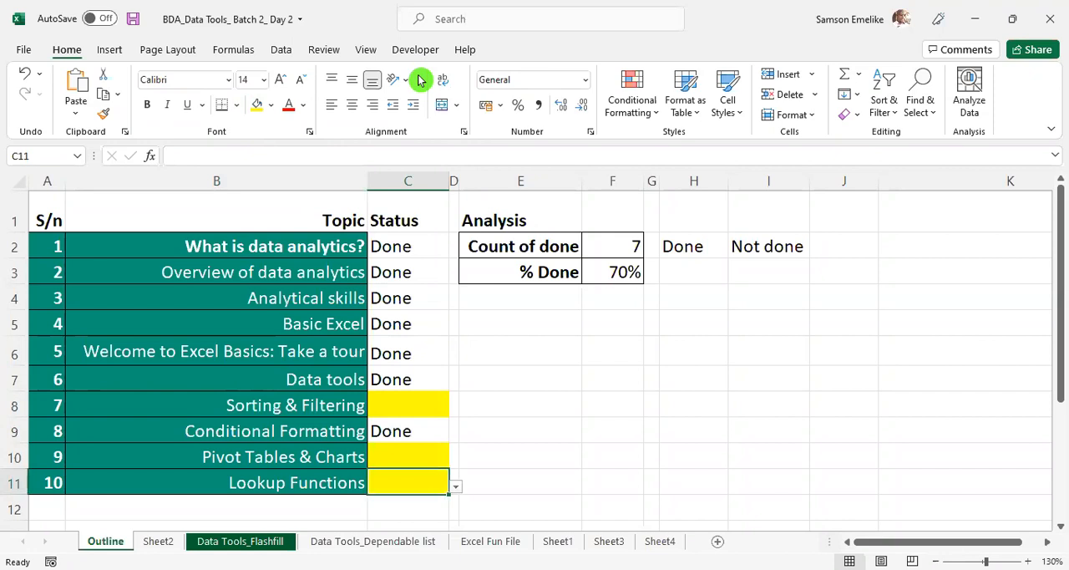
pyautogui.hotkey('alt', 'Tab')
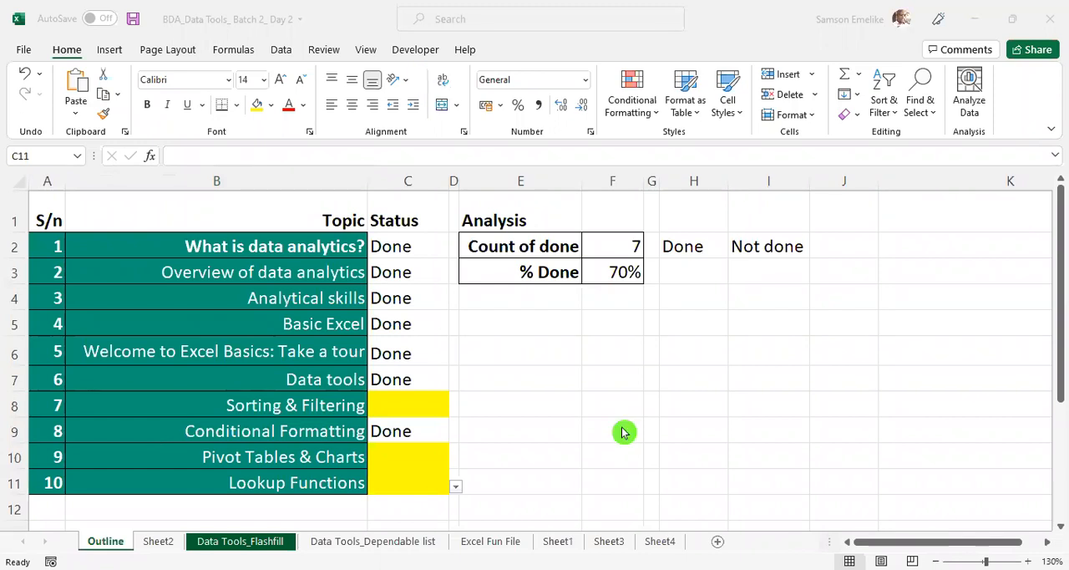
pyautogui.keyDown('ctrl'); pyautogui.scroll(3, 621, 426); pyautogui.keyUp('ctrl')
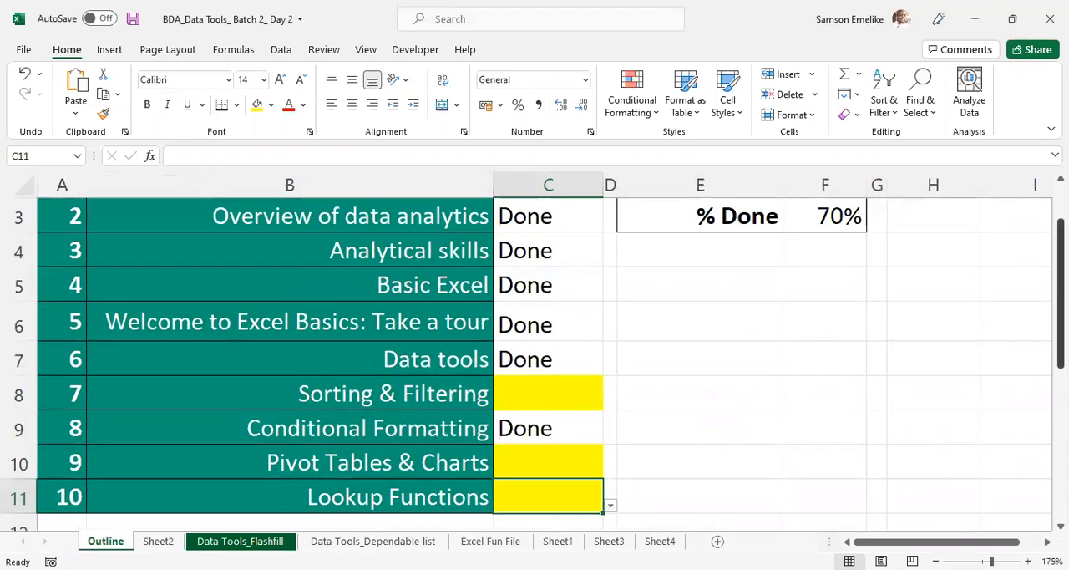
pyautogui.moveTo(1060, 336); pyautogui.dragTo(1060, 319)
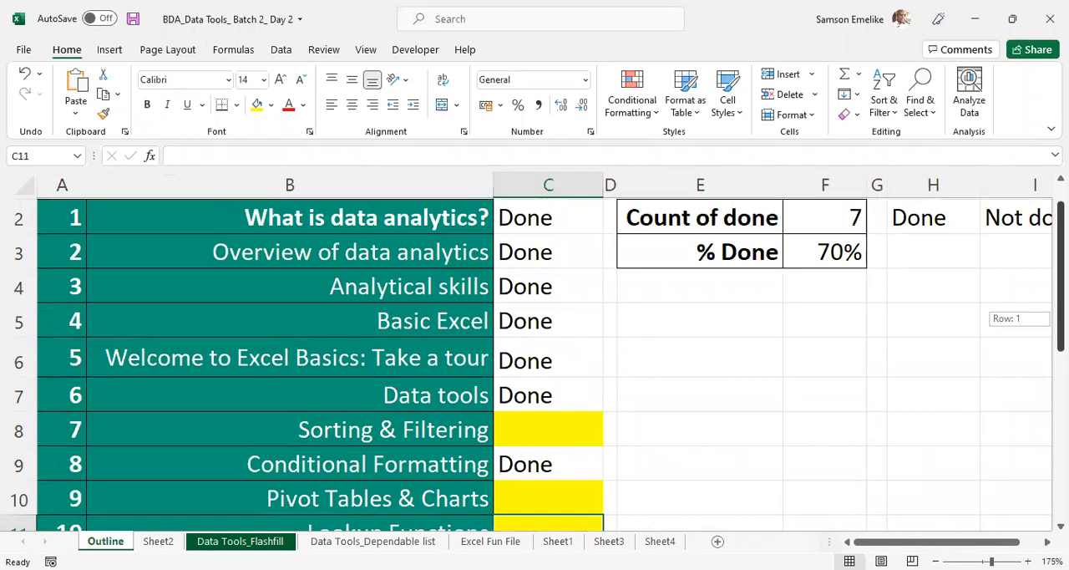
pyautogui.moveTo(1060, 318); pyautogui.dragTo(1061, 339)
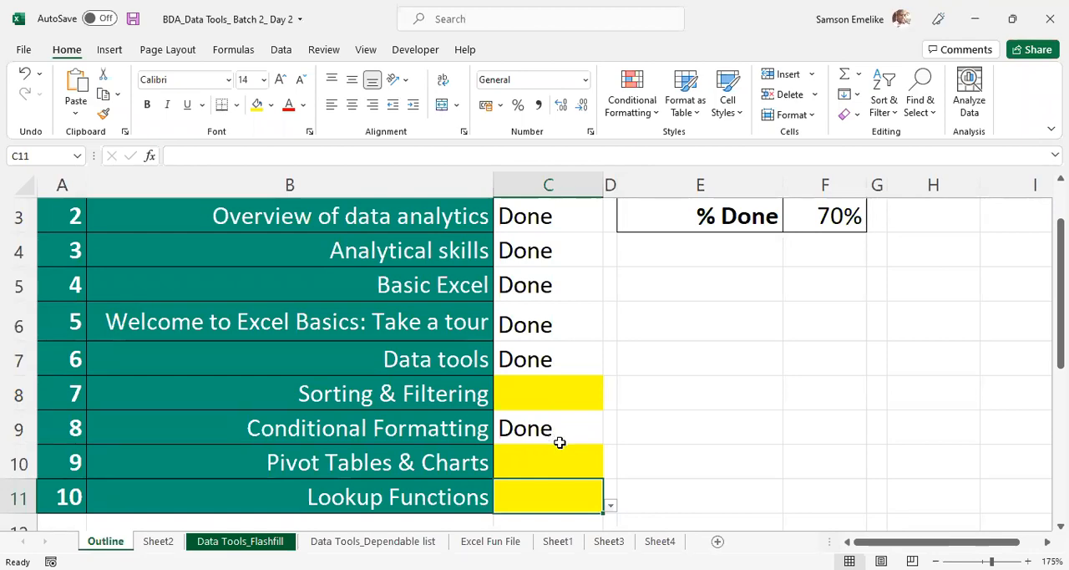
pyautogui.click(442, 76)
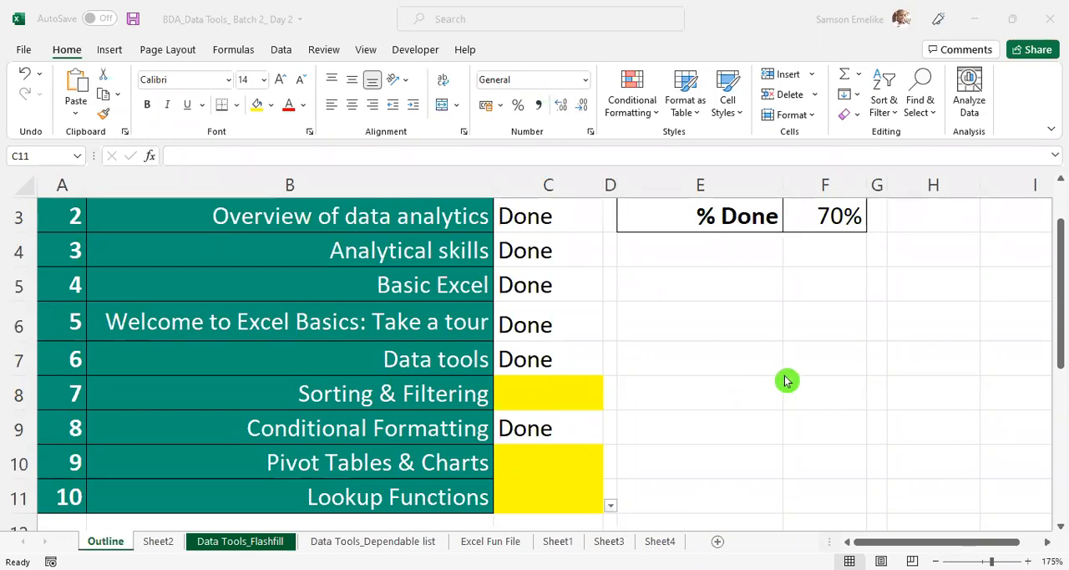
# - On Sheet4, fit column A to its contents and apply all borders to the score table A1:G19
pyautogui.click(660, 543)
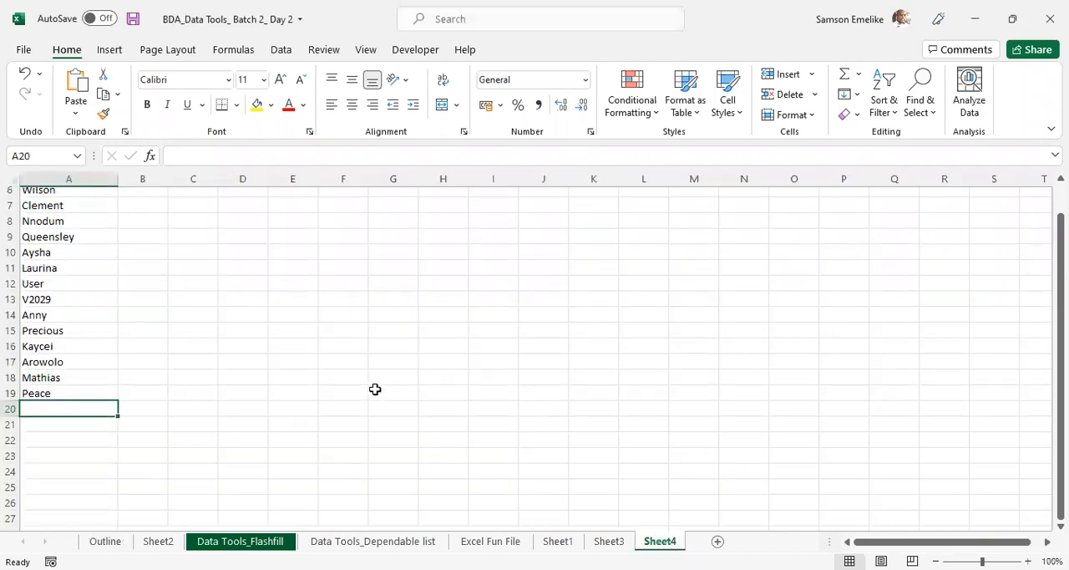
pyautogui.scroll(2, 375, 389)
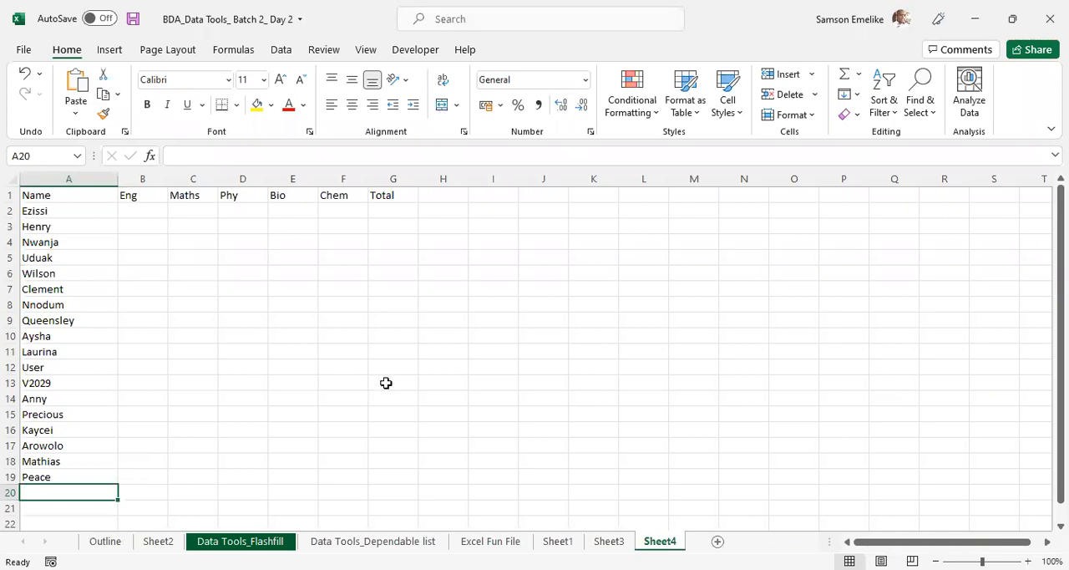
pyautogui.doubleClick(117, 180)
pyautogui.moveTo(32, 193); pyautogui.dragTo(350, 472)
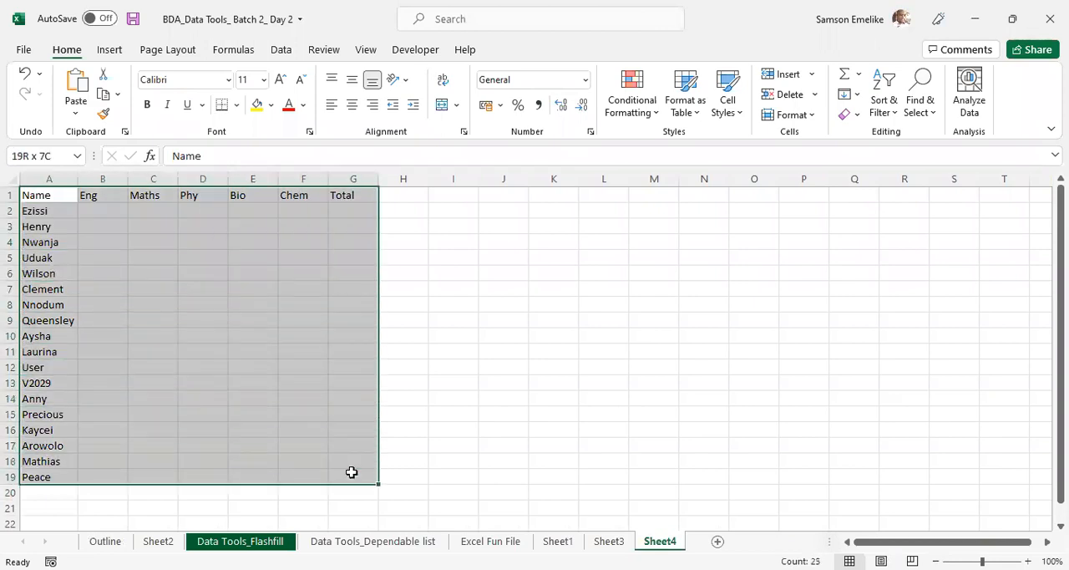
pyautogui.click(238, 112)
pyautogui.click(246, 265)
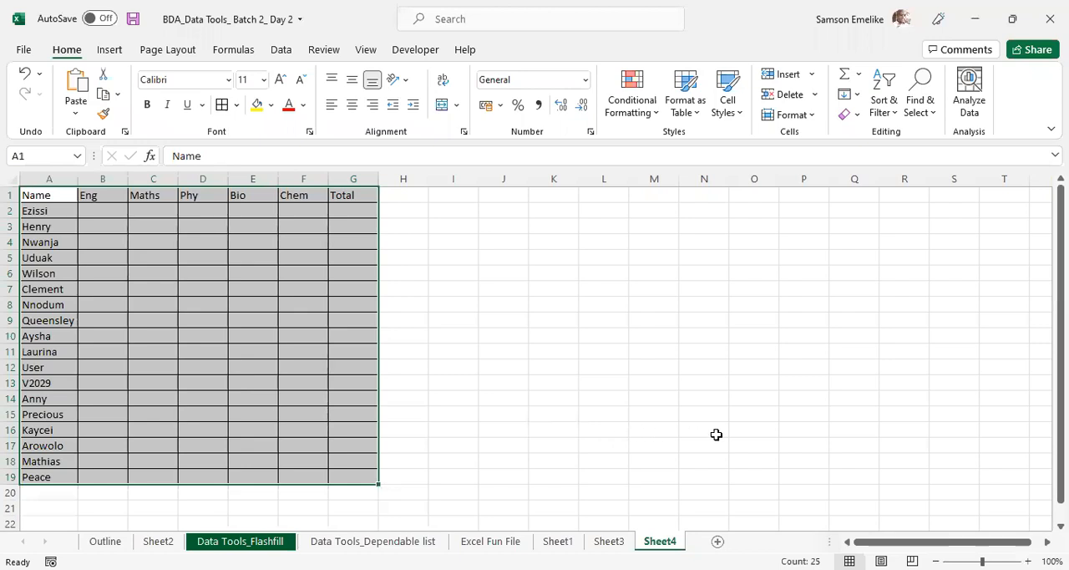
pyautogui.click(586, 248)
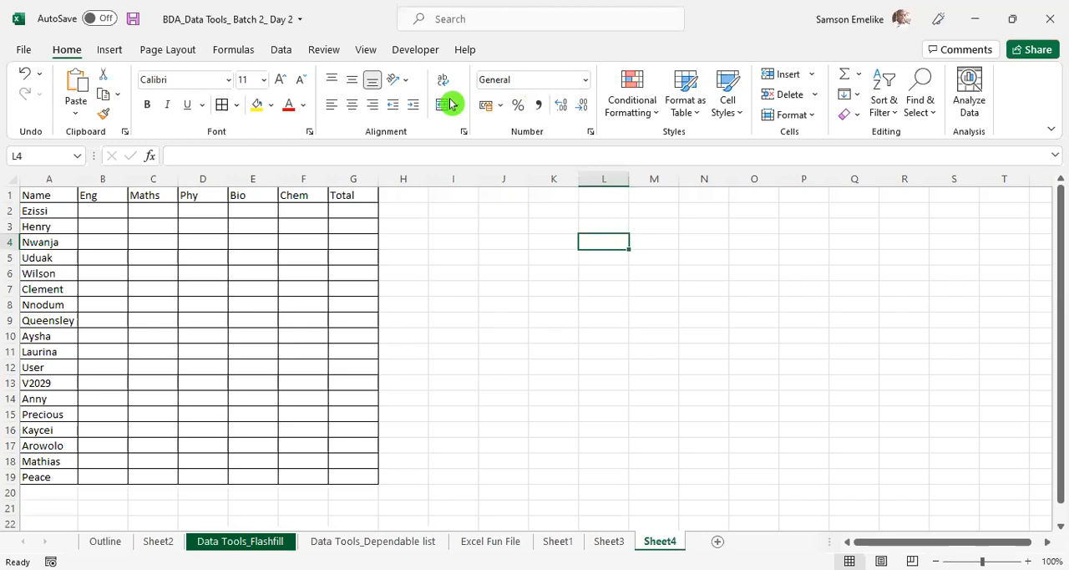
# - Hide the gridlines on Sheet4 and widen the Name column to roughly twice its width
pyautogui.click(368, 51)
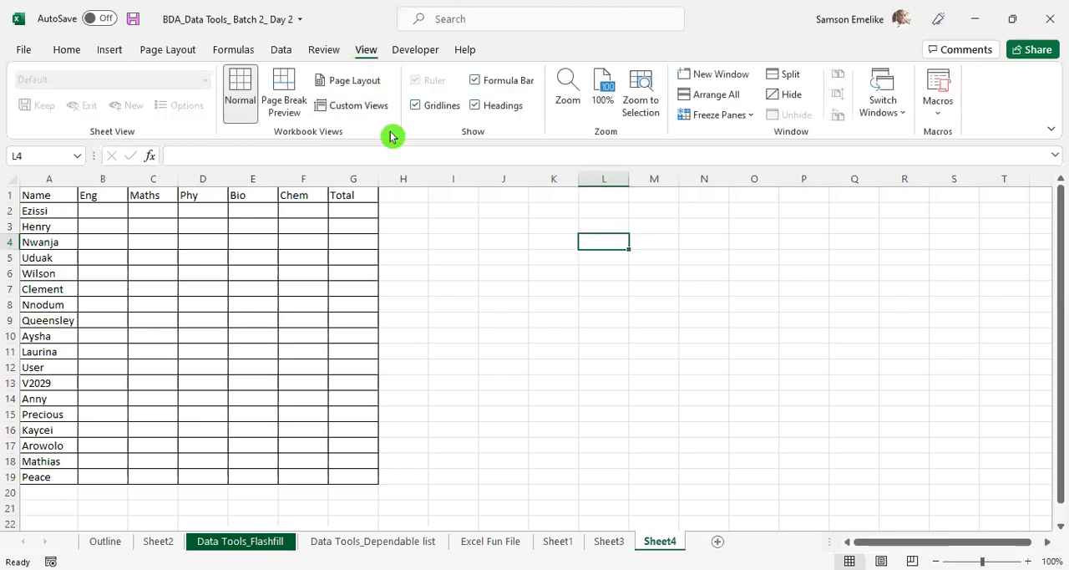
pyautogui.click(418, 105)
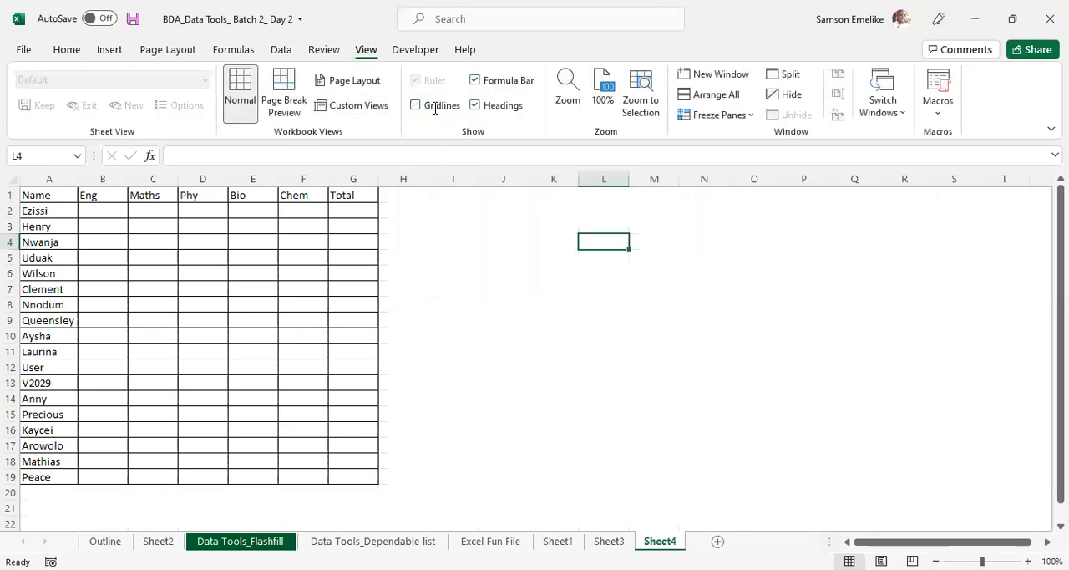
pyautogui.click(529, 158)
pyautogui.click(692, 395)
pyautogui.moveTo(147, 196); pyautogui.dragTo(147, 197)
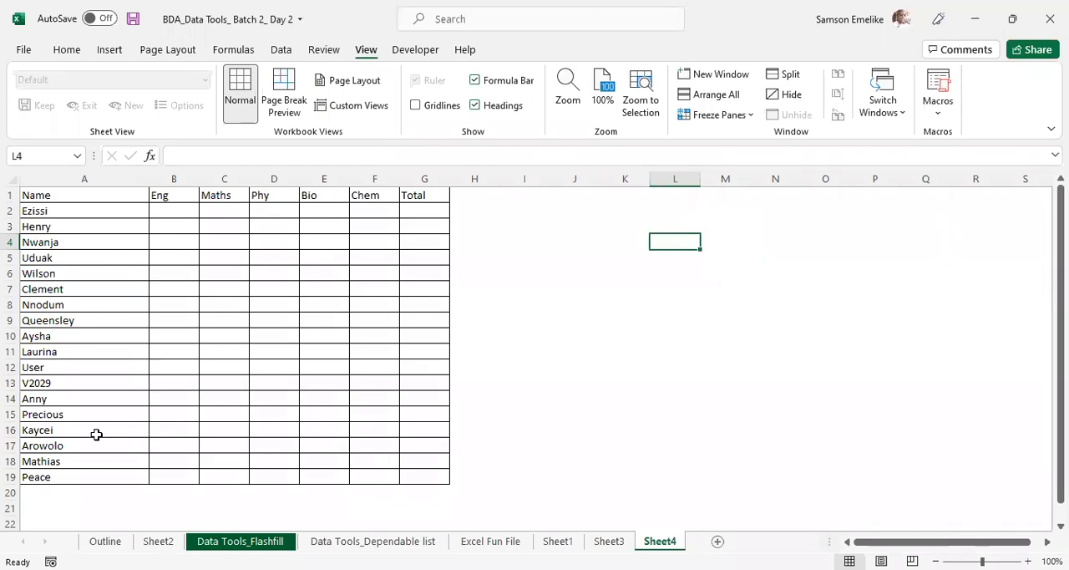
pyautogui.click(162, 194)
pyautogui.click(221, 194)
pyautogui.click(264, 197)
pyautogui.click(321, 197)
pyautogui.click(371, 195)
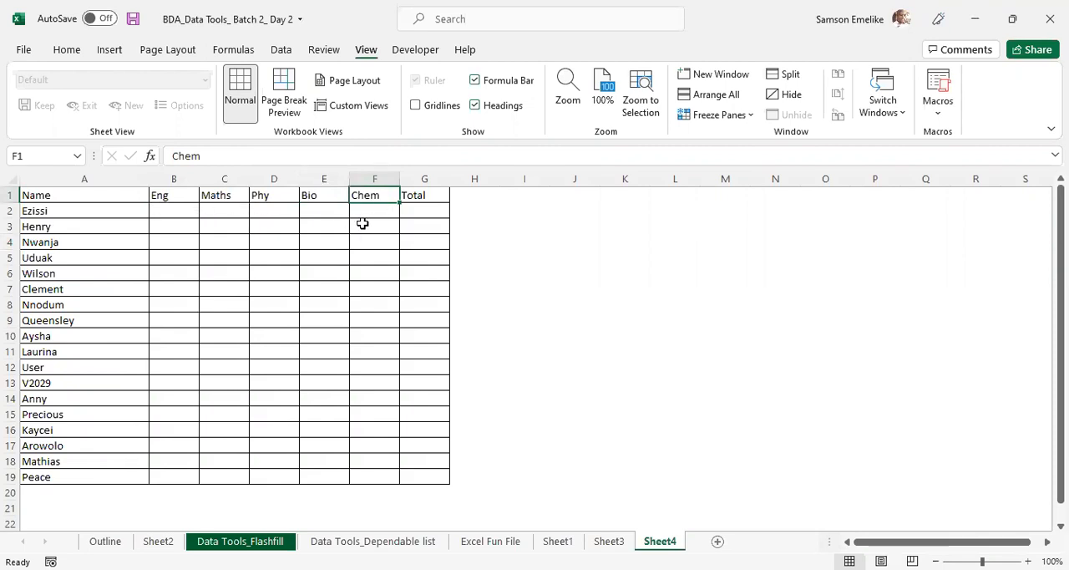
# - Narrow column H to a thin spacer beside the table and enter "Those who scored above 70%" in I2
pyautogui.moveTo(498, 178); pyautogui.dragTo(540, 183)
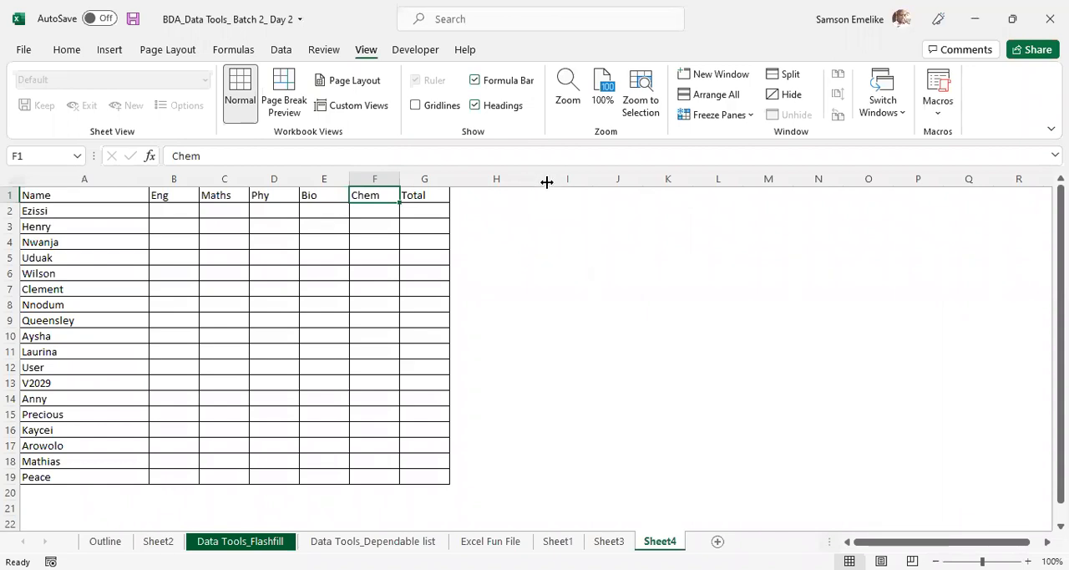
pyautogui.moveTo(543, 182); pyautogui.dragTo(464, 182)
pyautogui.click(506, 213)
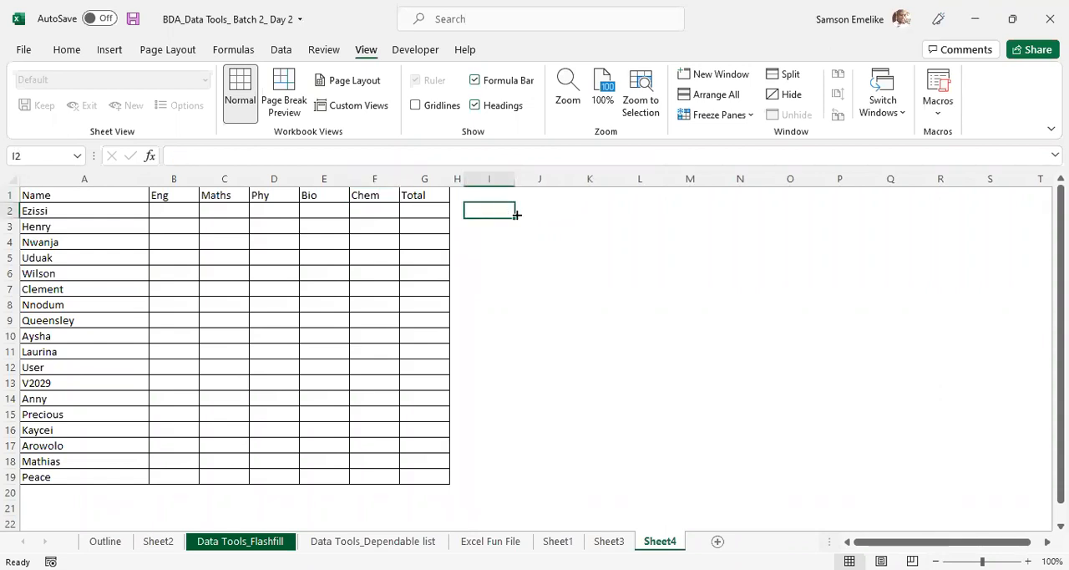
pyautogui.write('Th')
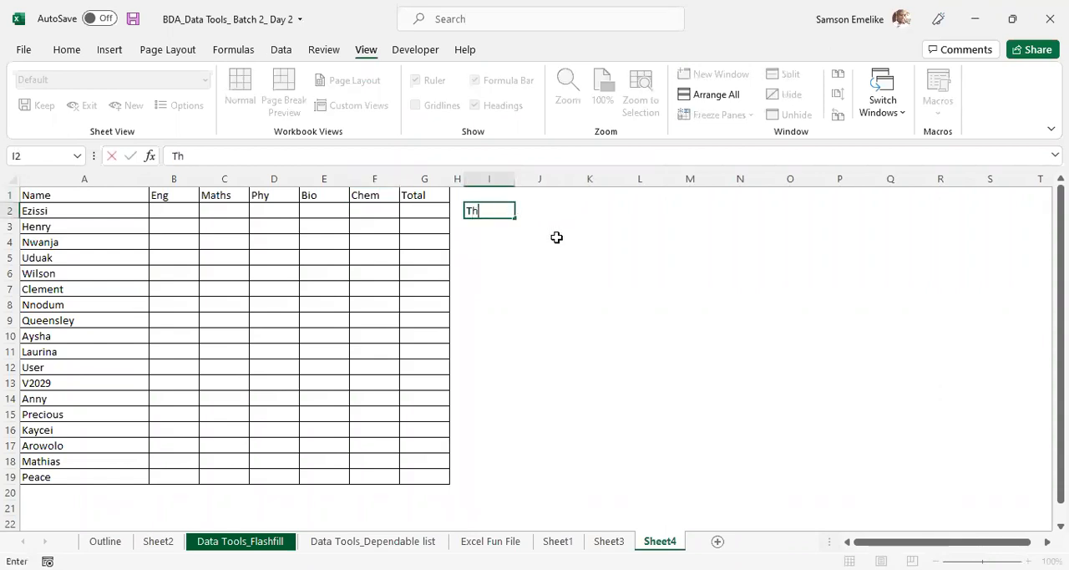
pyautogui.write('ose who sc')
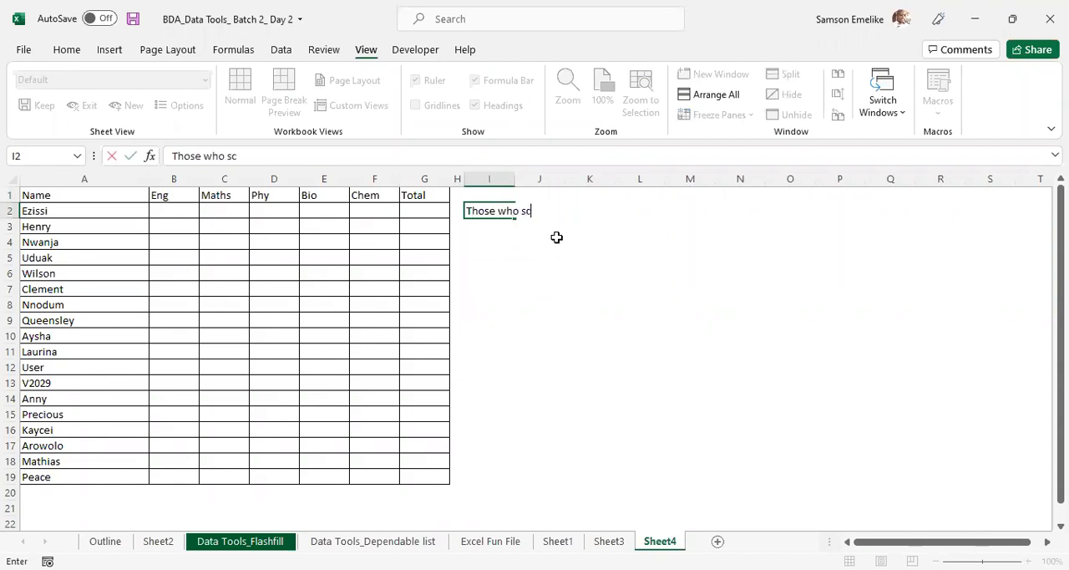
pyautogui.write('ored abov')
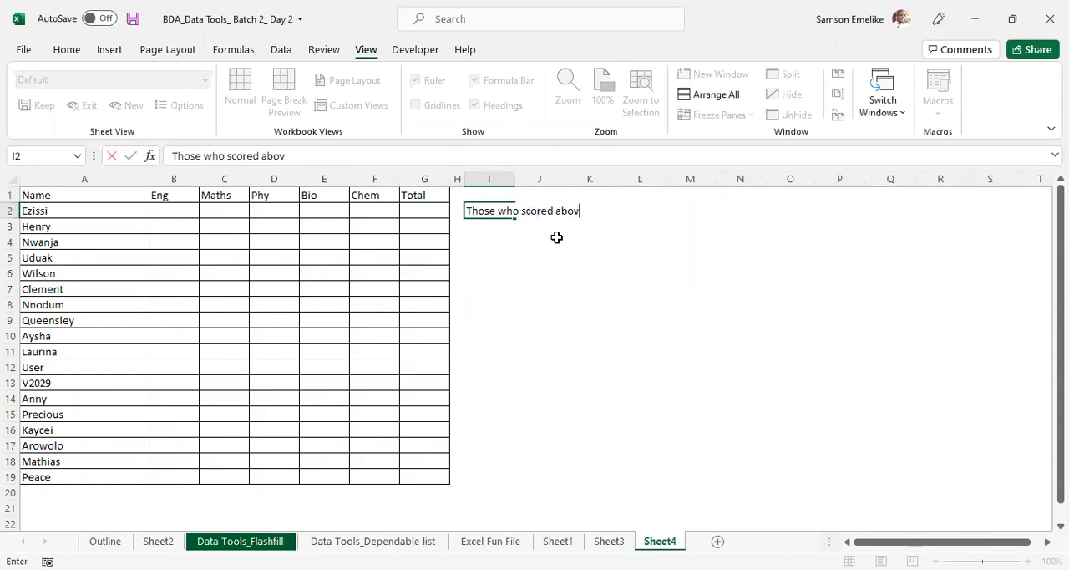
pyautogui.write('e 70%')
pyautogui.press('Return')
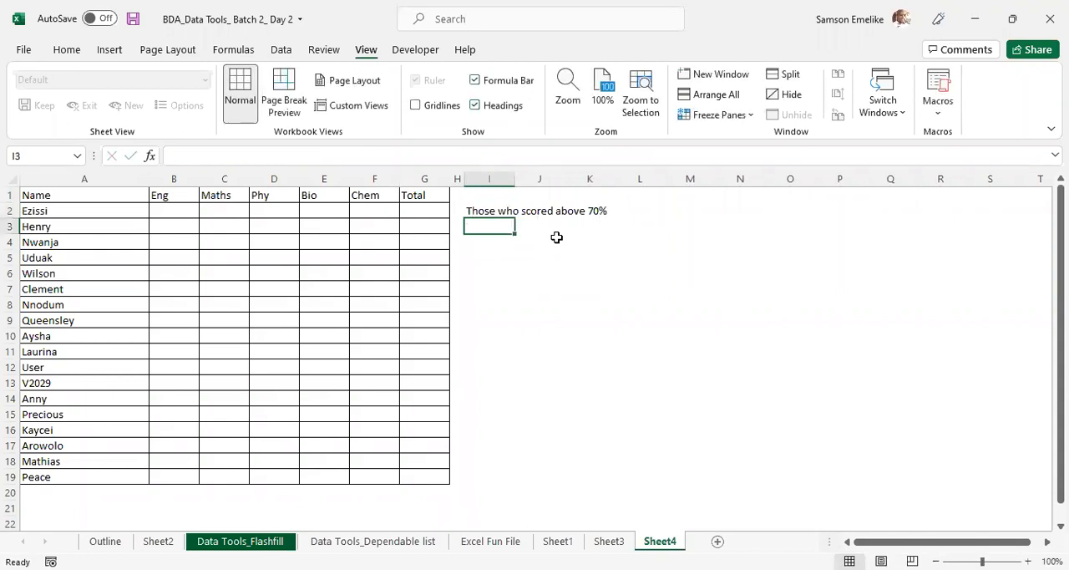
# - Fit column I to its text and enter "Green" in J2 as the colour for scores above 70%
pyautogui.click(491, 210)
pyautogui.press('Right')
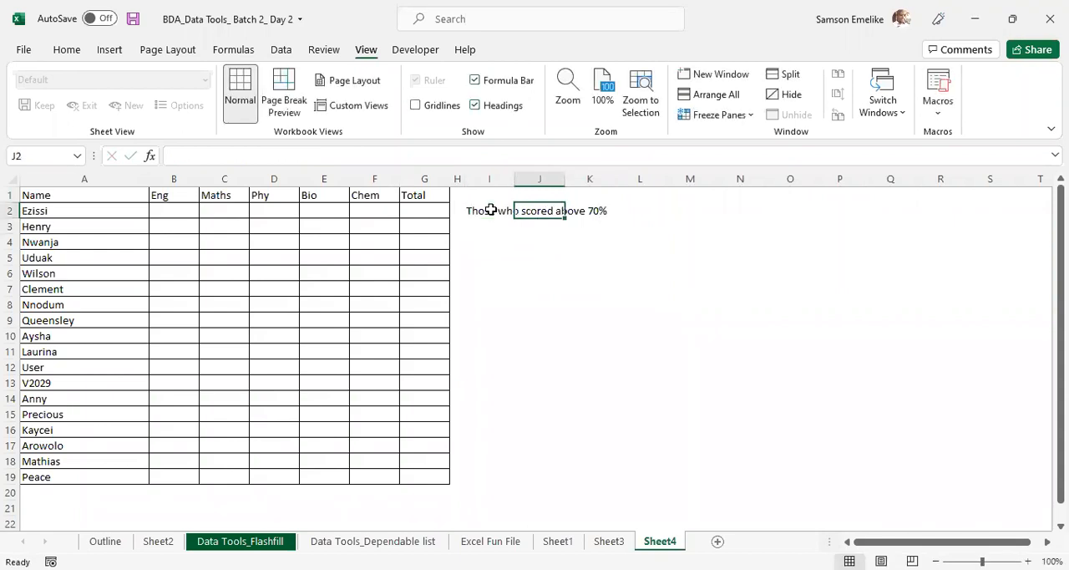
pyautogui.doubleClick(509, 180)
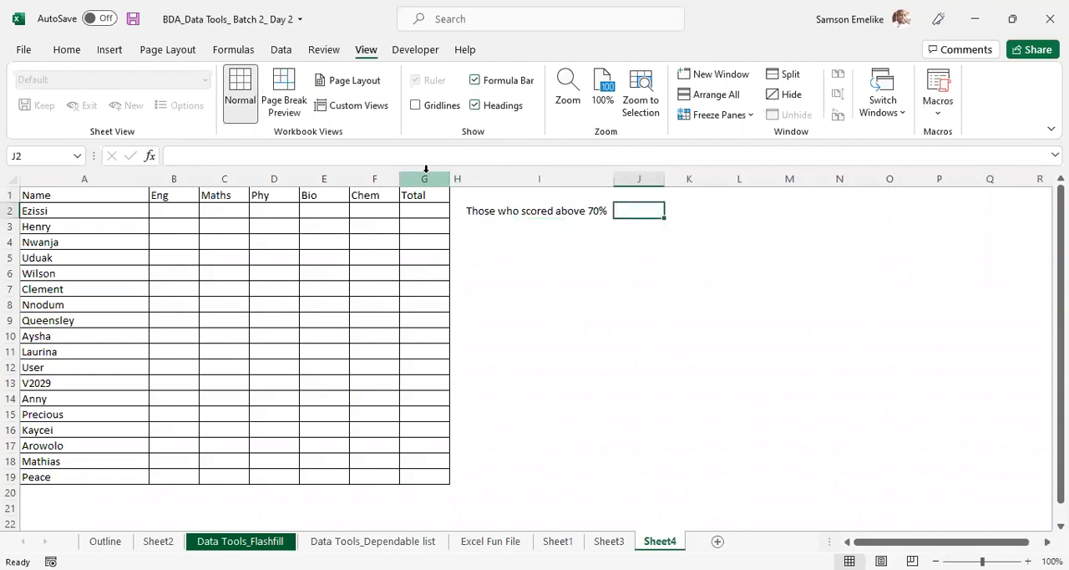
pyautogui.write('Green')
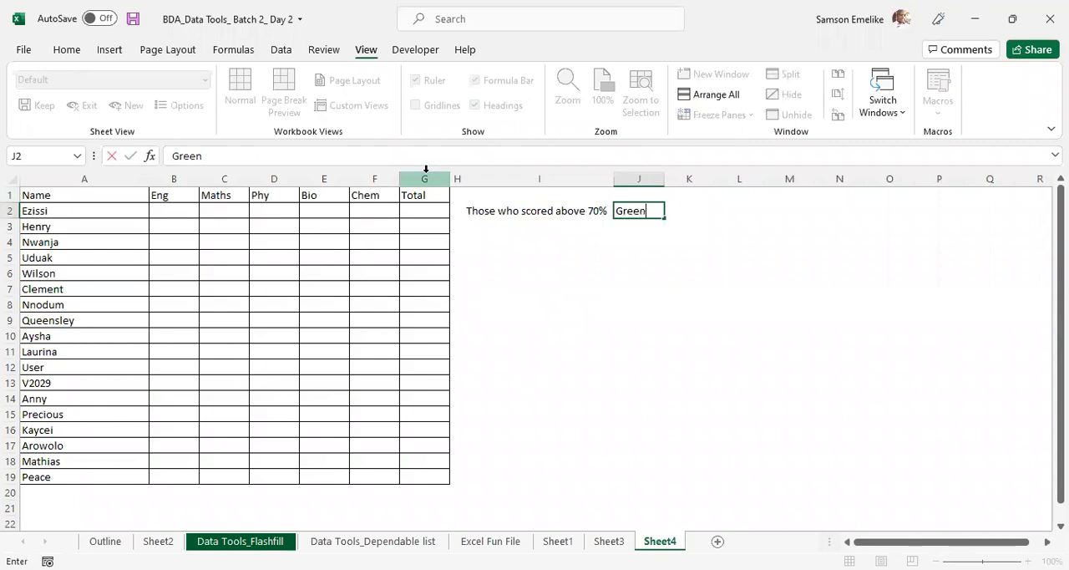
pyautogui.press('Return')
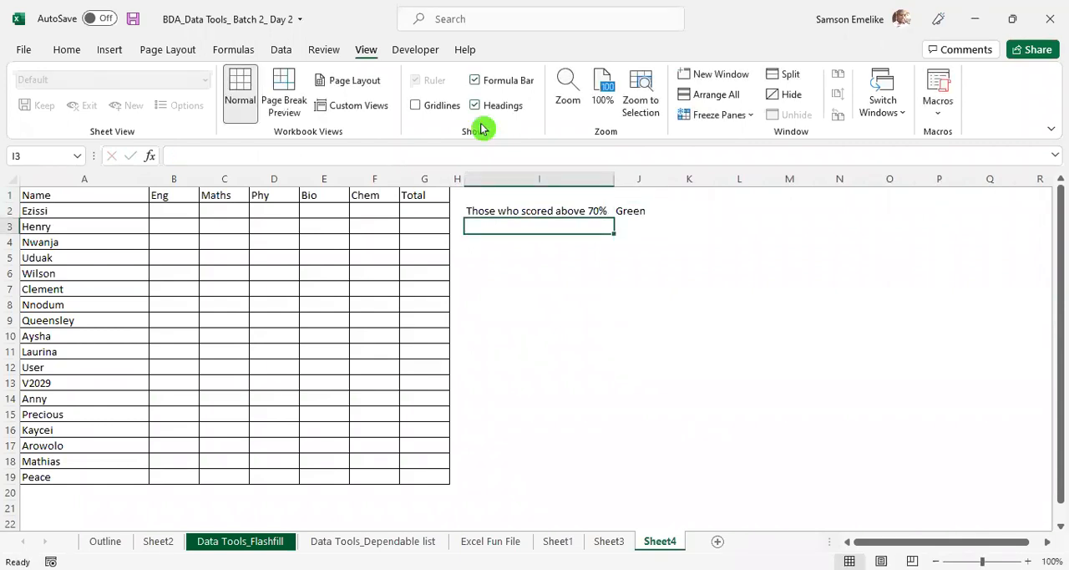
pyautogui.click(69, 48)
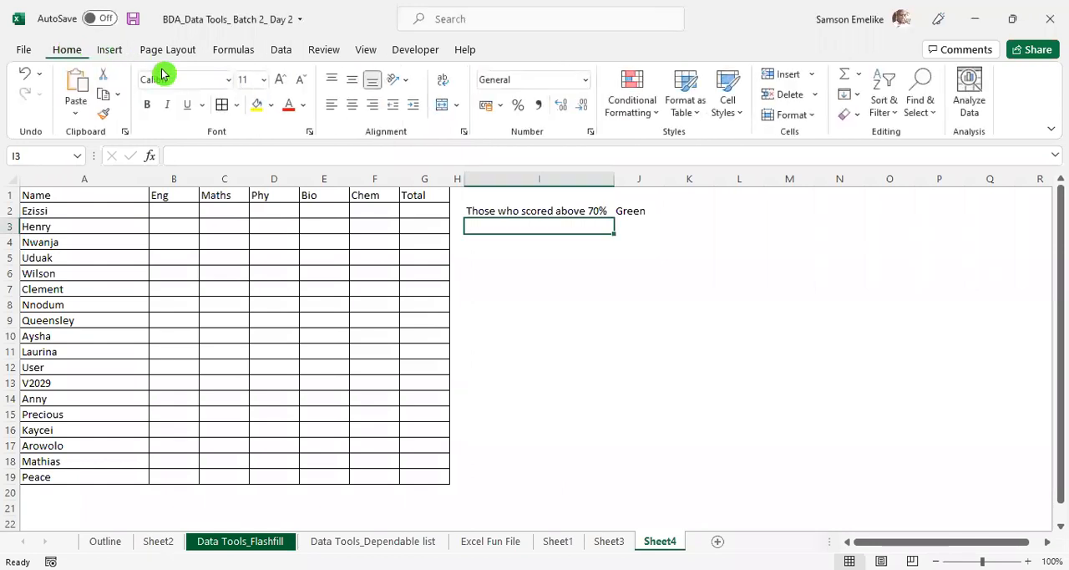
# - Format the "Green" cell J2 with a standard green fill and bold white text
pyautogui.click(624, 211)
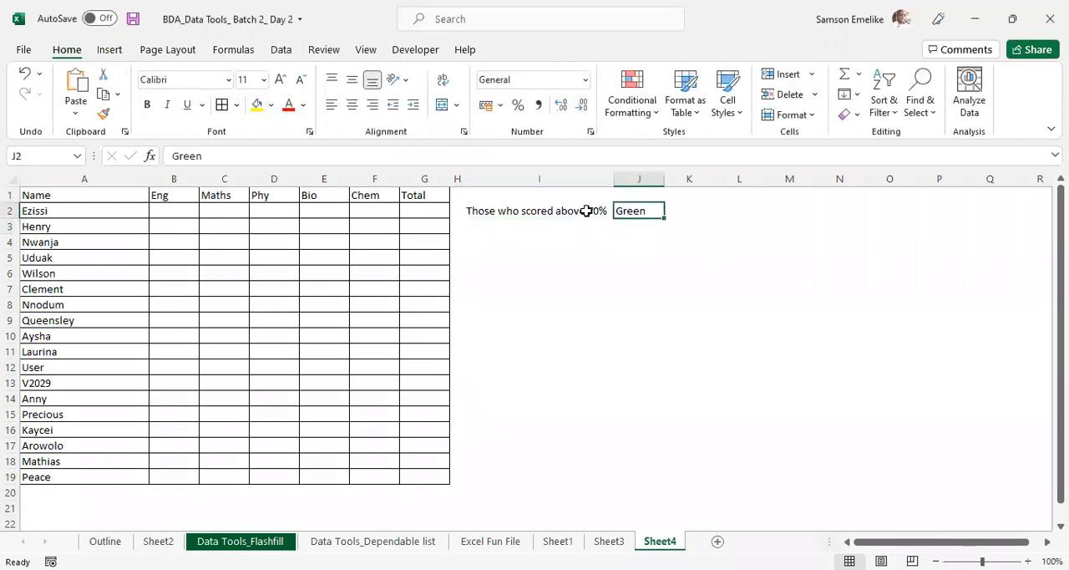
pyautogui.click(322, 252)
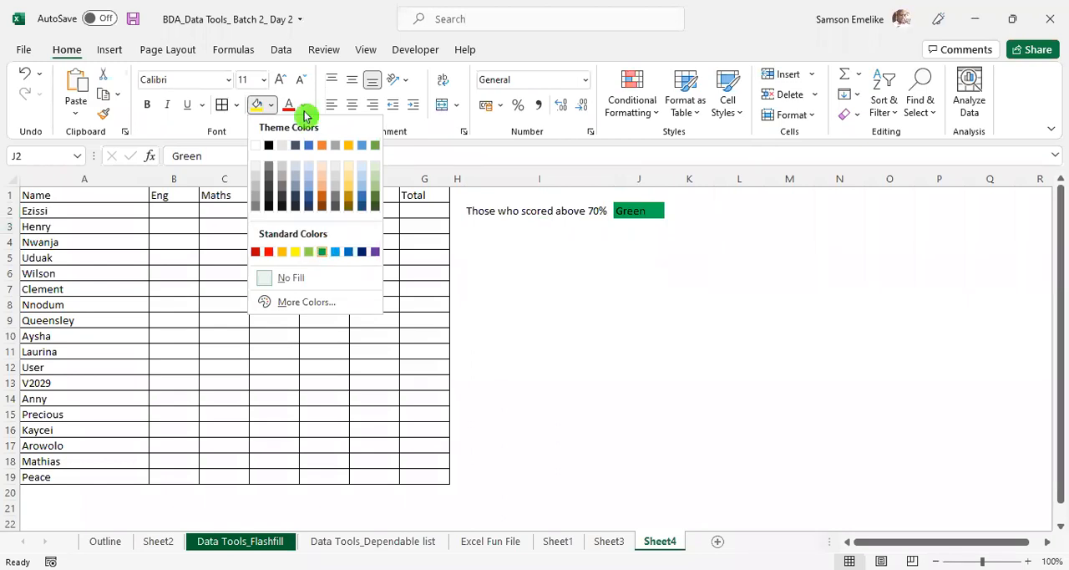
pyautogui.click(305, 111)
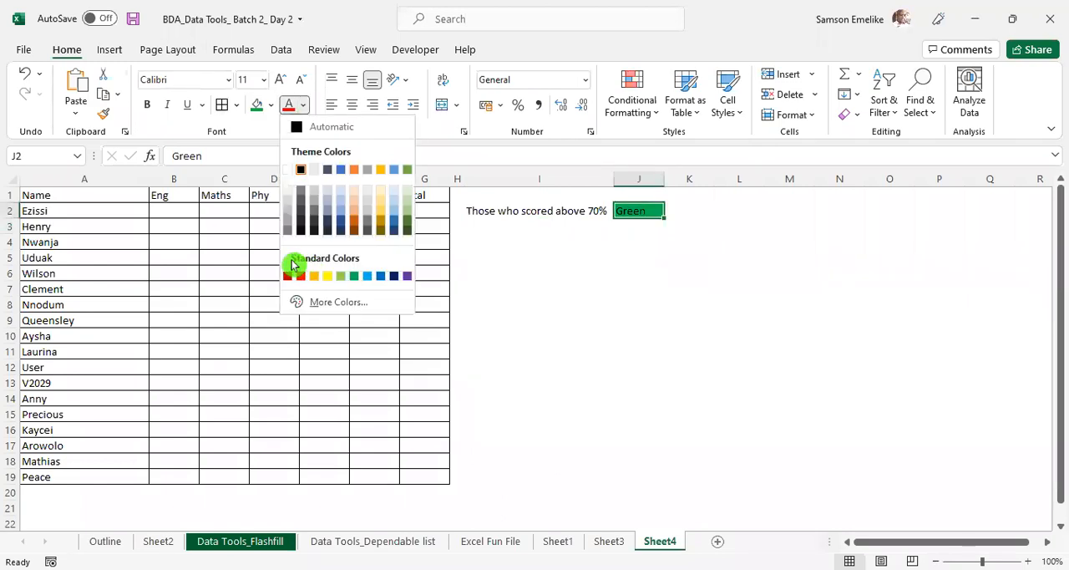
pyautogui.click(288, 172)
pyautogui.click(148, 111)
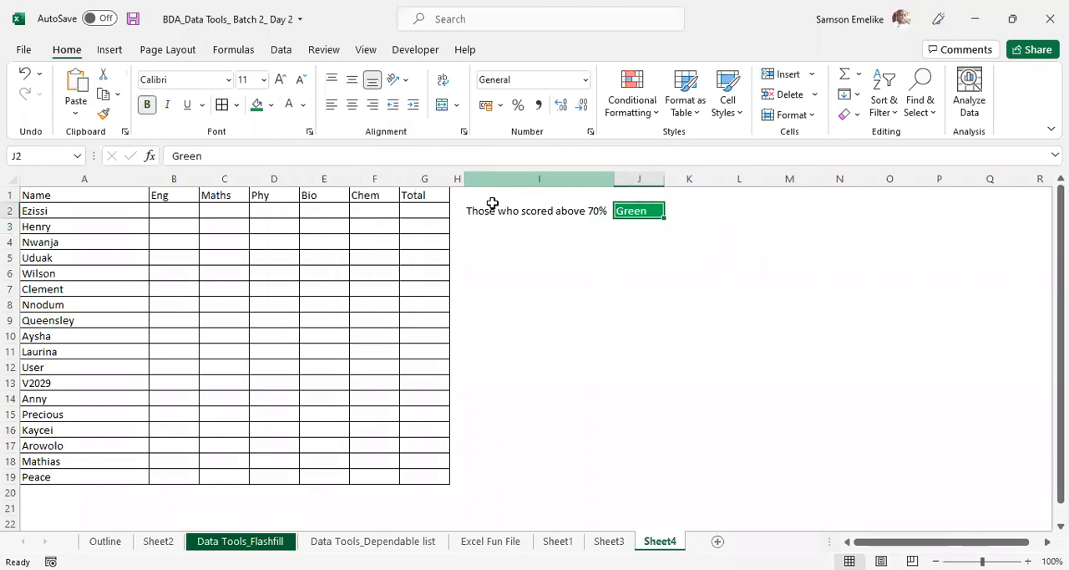
# - Enter "Those who score between 50% and 70%" in I3 as the second score range
pyautogui.click(522, 230)
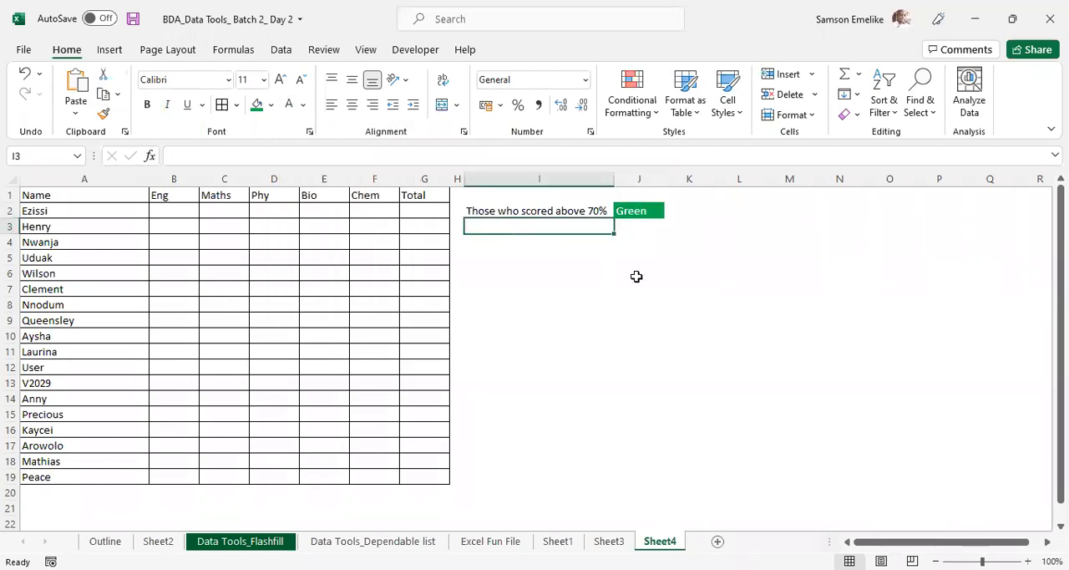
pyautogui.write('Those who s')
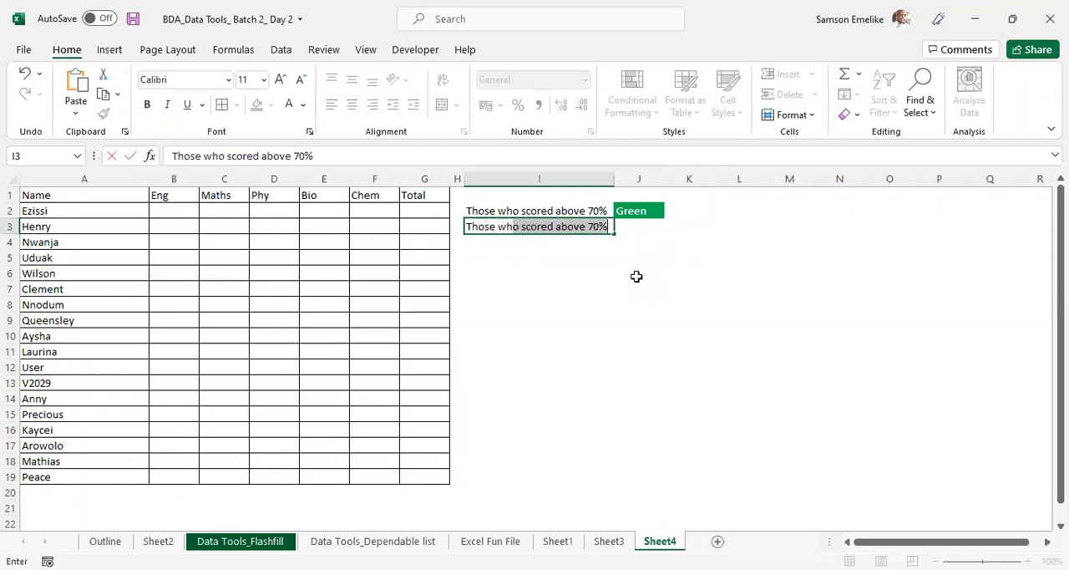
pyautogui.write('core between')
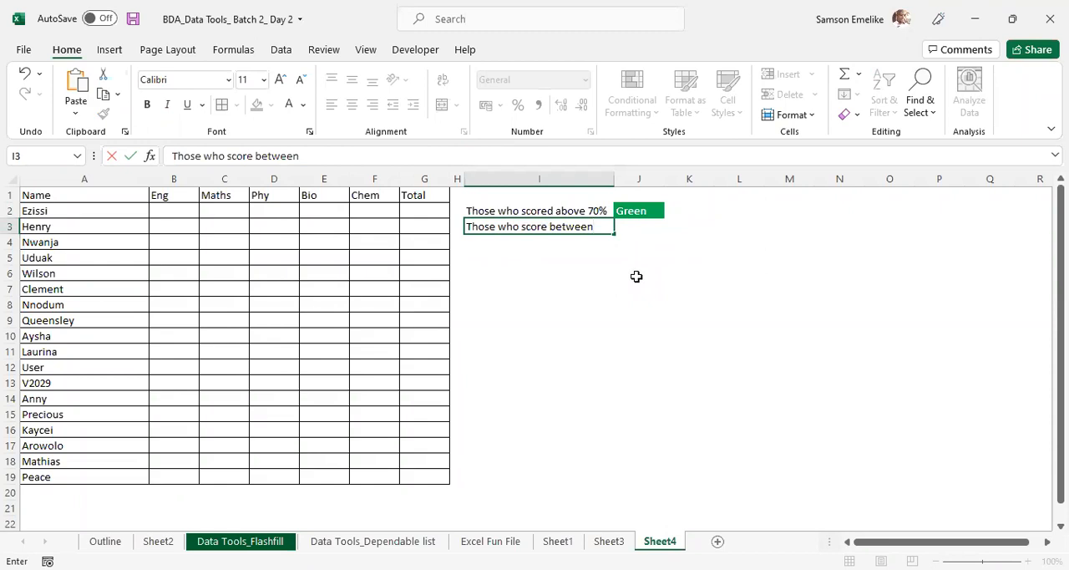
pyautogui.write('50% and')
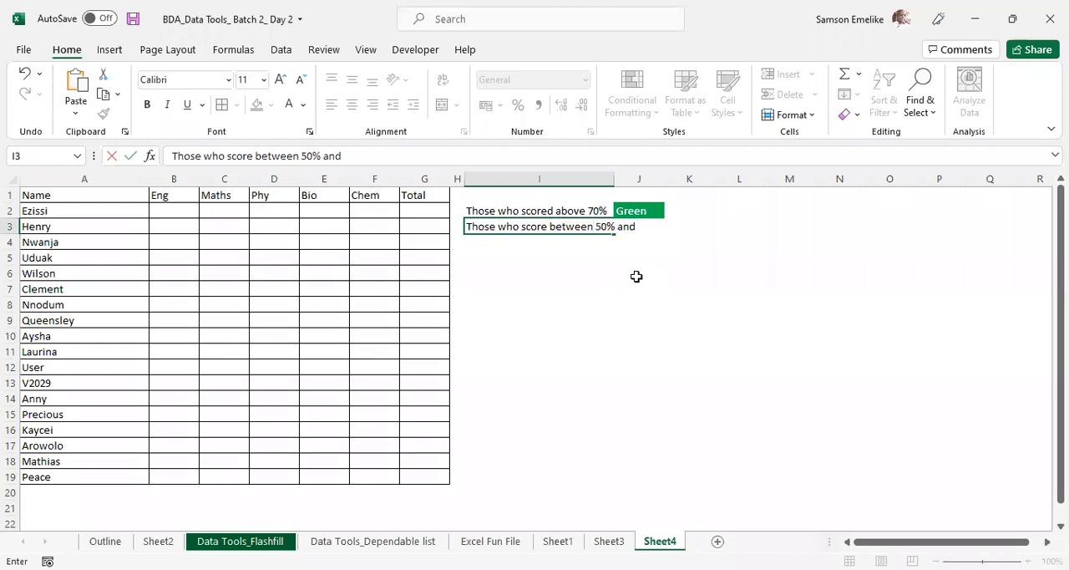
pyautogui.write('70%')
pyautogui.press('Tab')
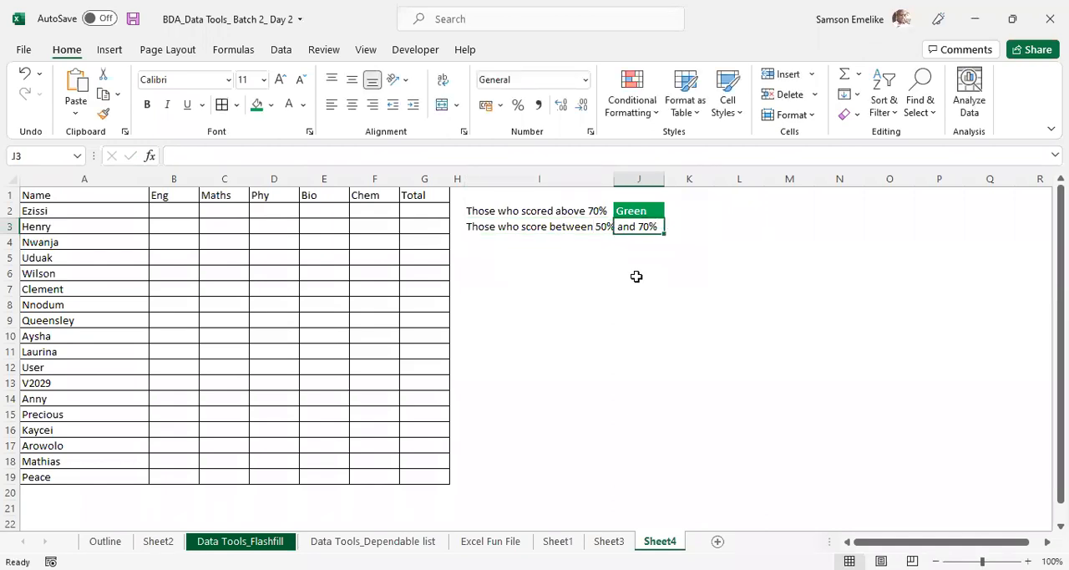
# - Enter "Yellow" in J3 and give the cell a standard yellow fill
pyautogui.write('Yellow')
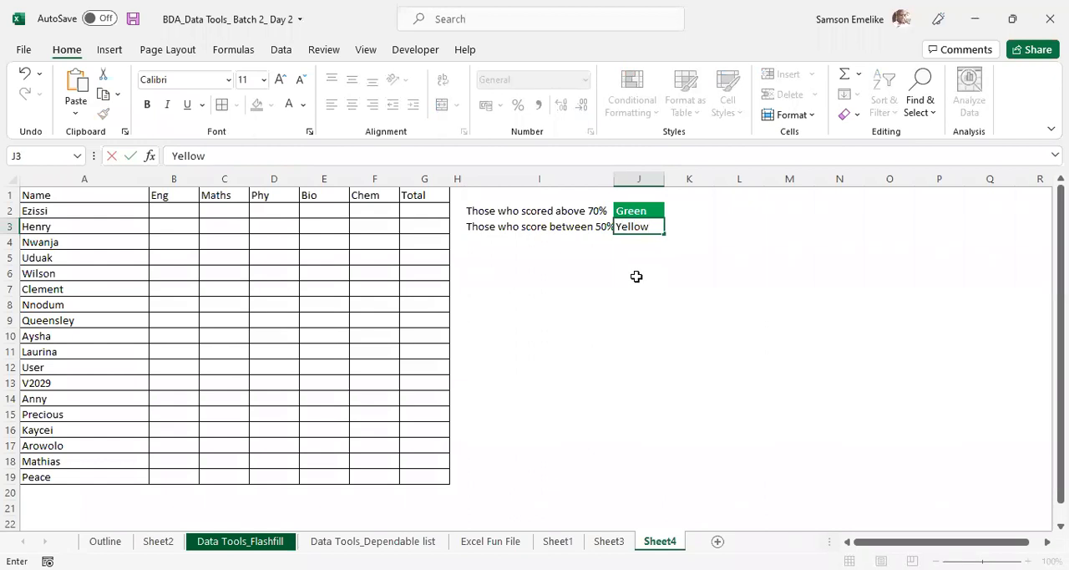
pyautogui.hotkey('ctrl', 'Return')
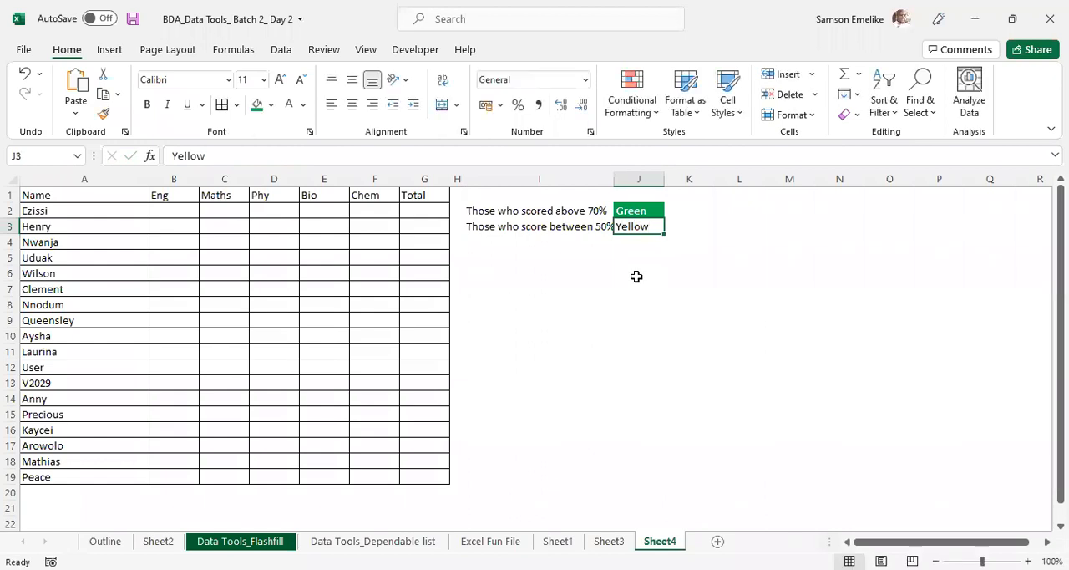
pyautogui.click(271, 112)
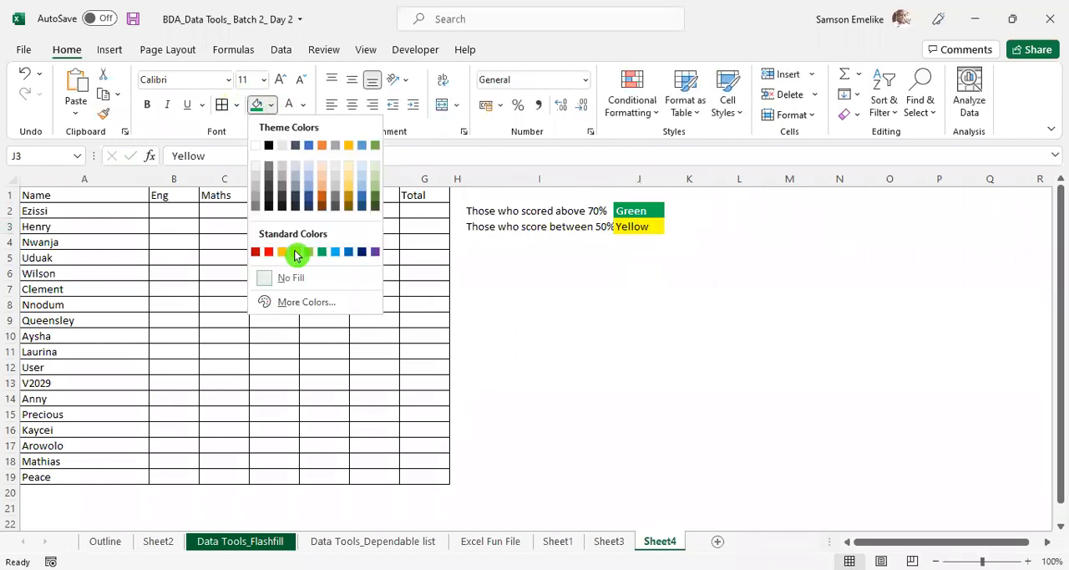
pyautogui.click(295, 252)
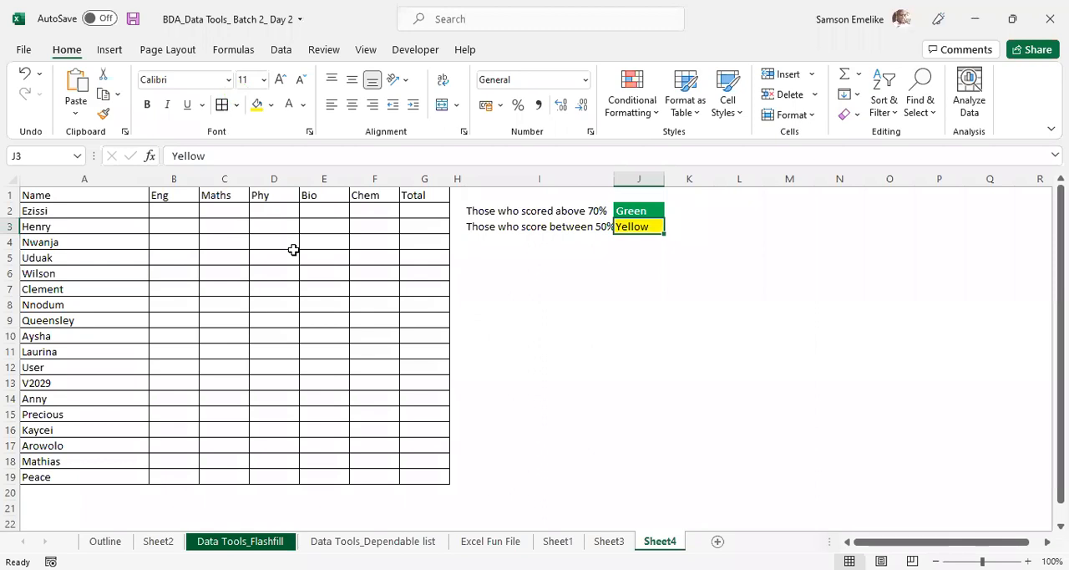
# - Enter "Those who score below 50%" in I4 and "Red" in J4 as its colour
pyautogui.click(497, 243)
pyautogui.write('Those w')
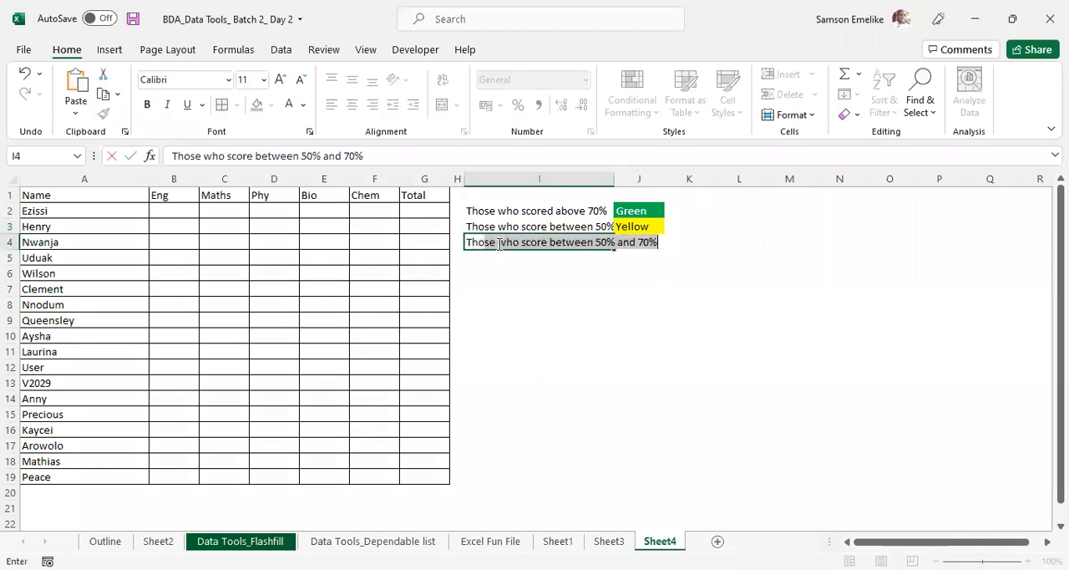
pyautogui.write('ho score be')
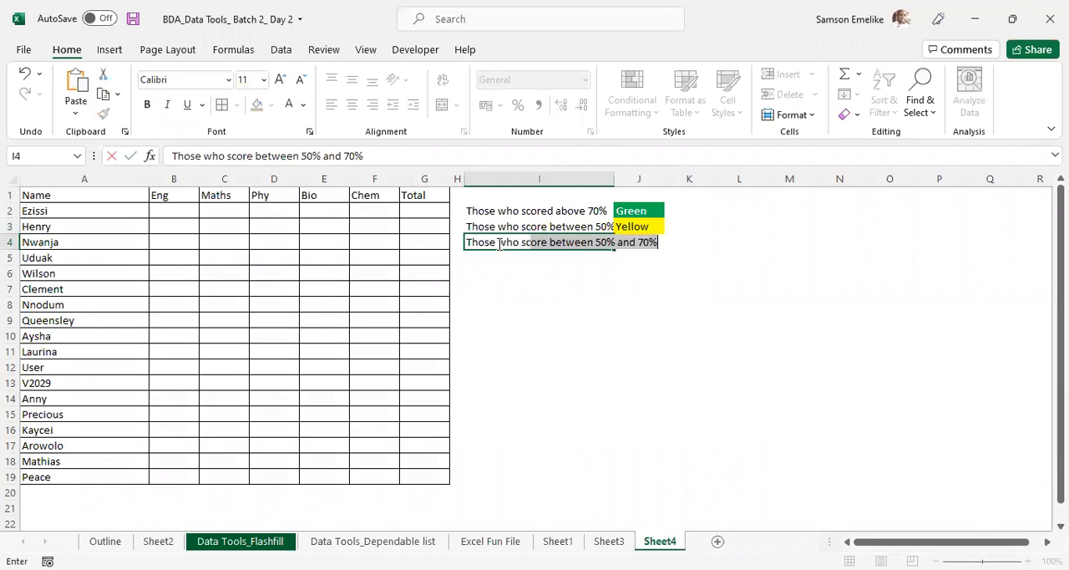
pyautogui.write('low')
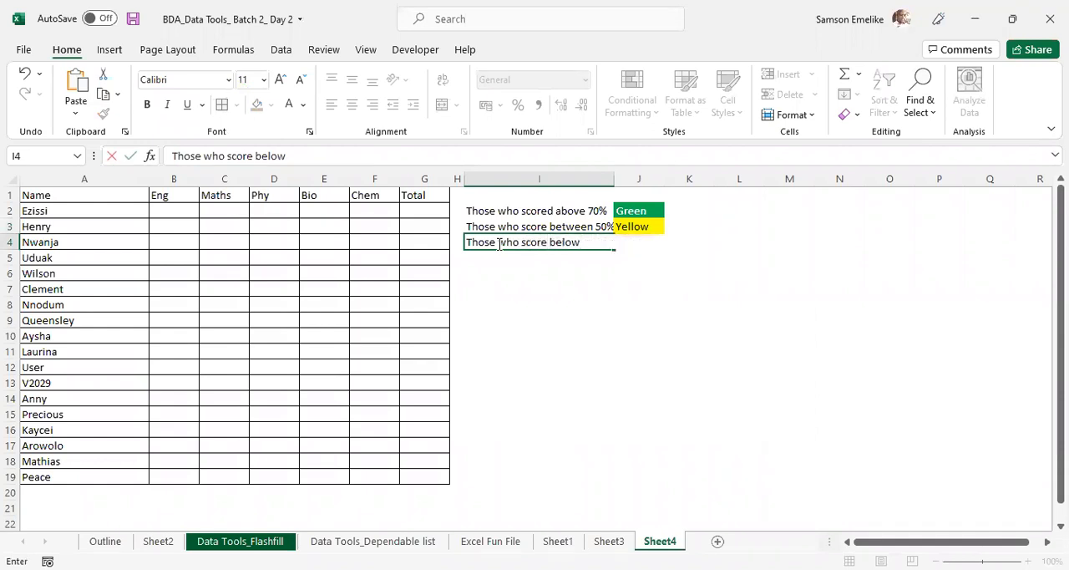
pyautogui.write(' 50%')
pyautogui.press('Tab')
pyautogui.write('Red')
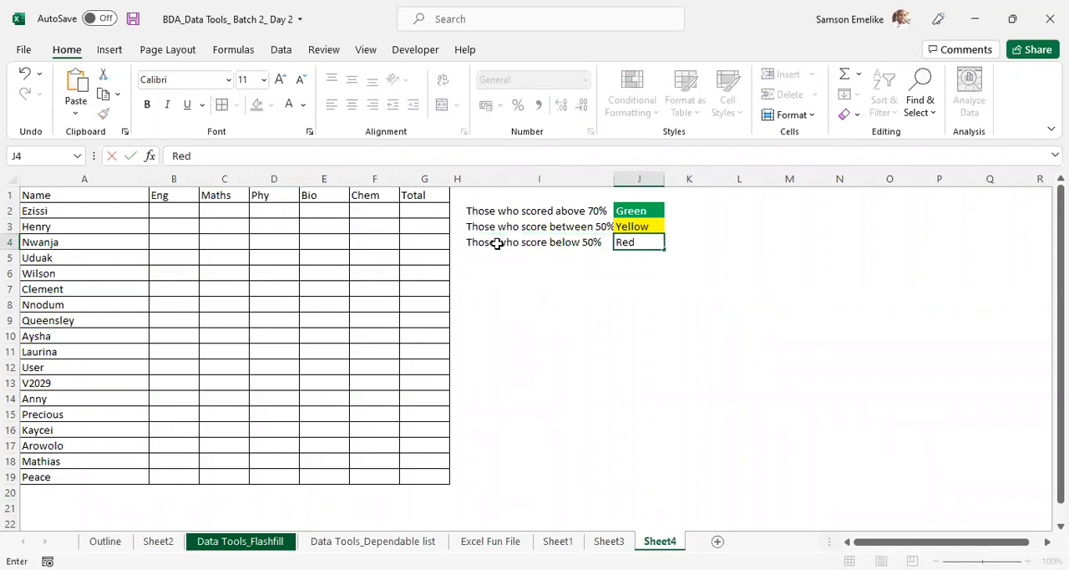
pyautogui.hotkey('ctrl', 'Return')
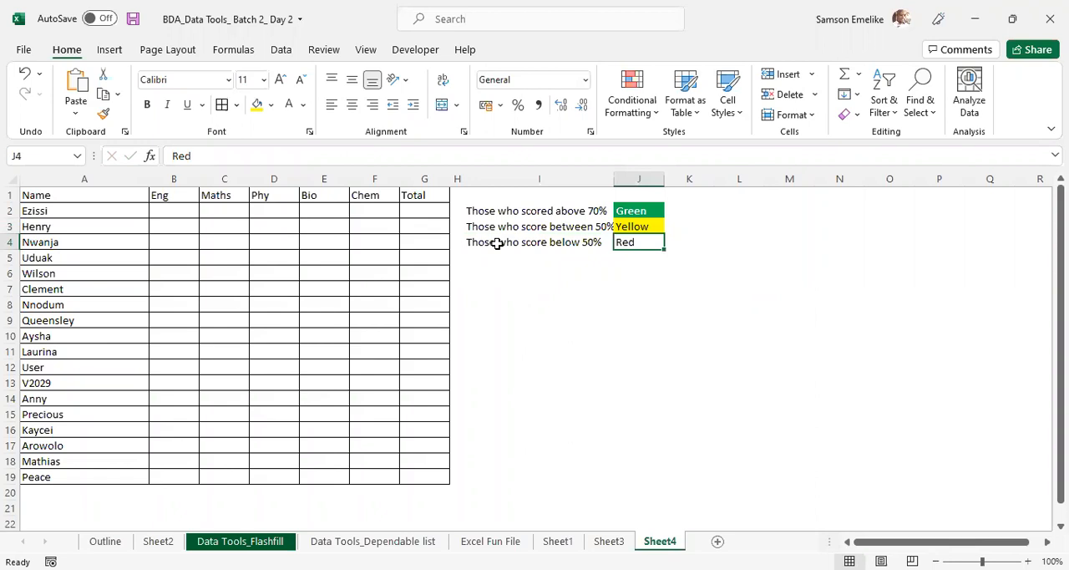
# - Format the "Red" cell J4 with a standard red fill and bold white text
pyautogui.click(272, 107)
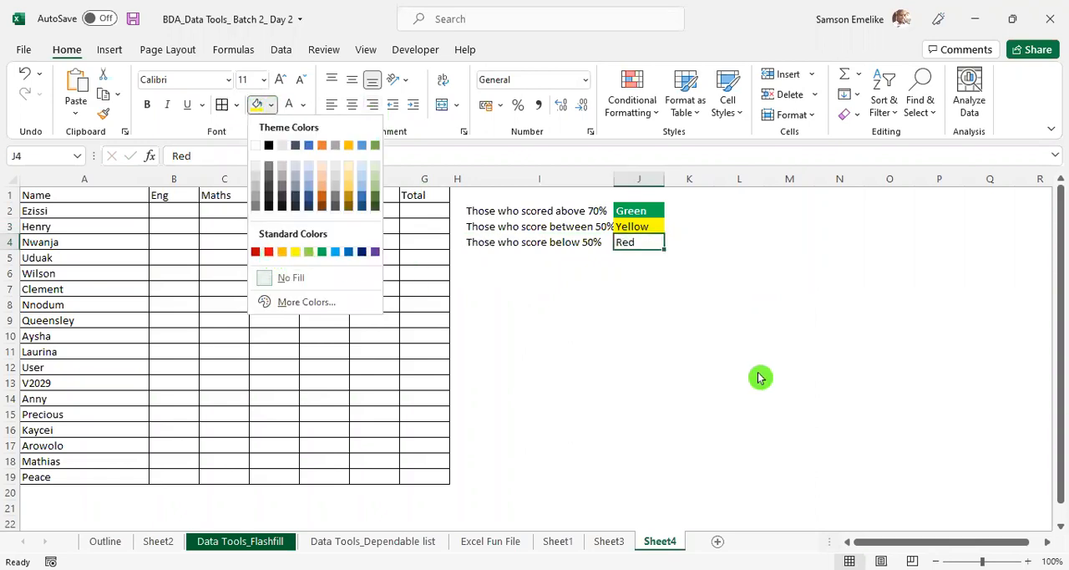
pyautogui.click(269, 251)
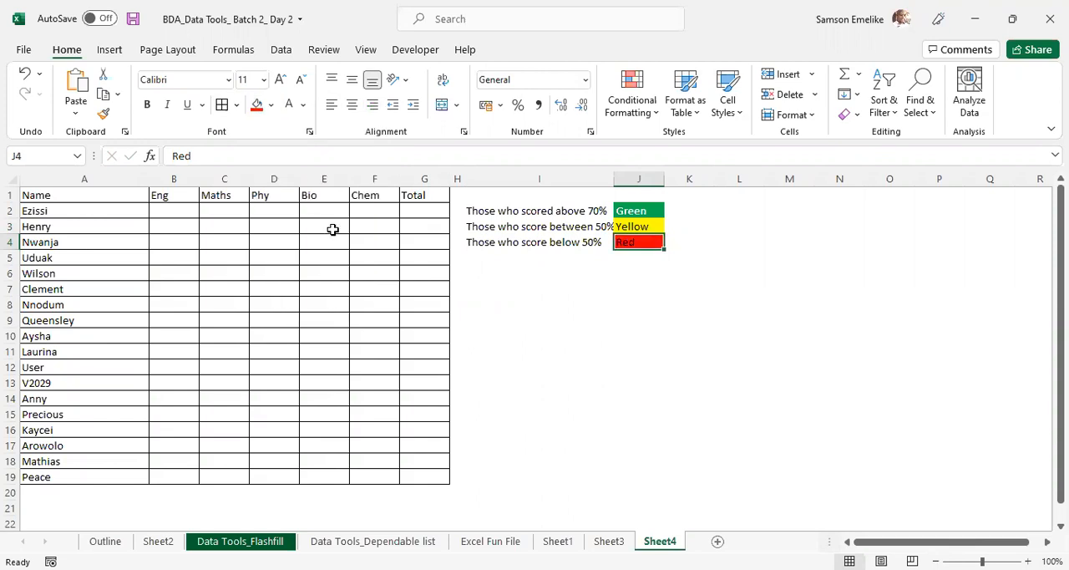
pyautogui.click(291, 107)
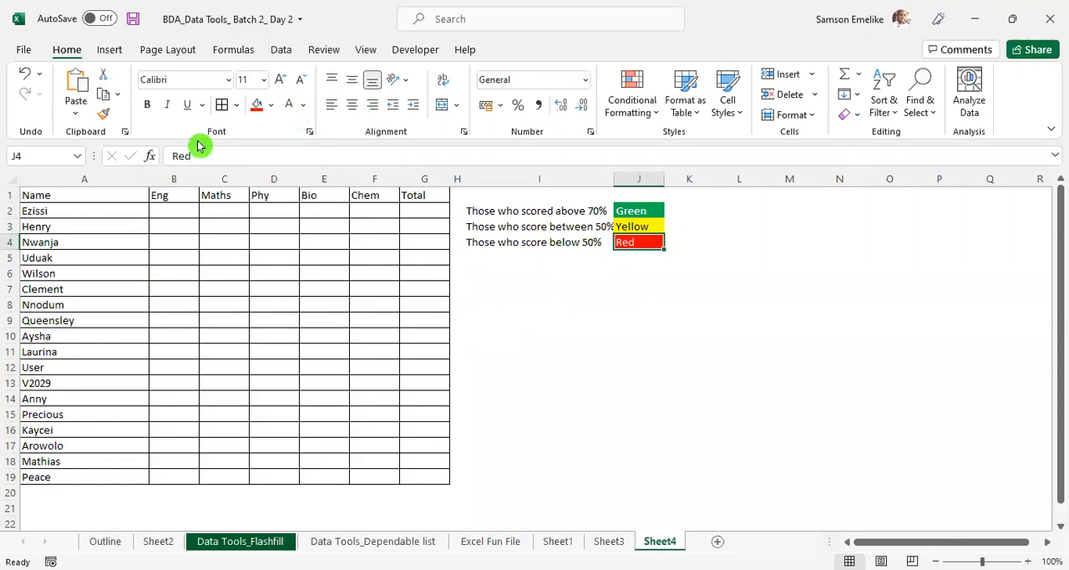
pyautogui.click(152, 111)
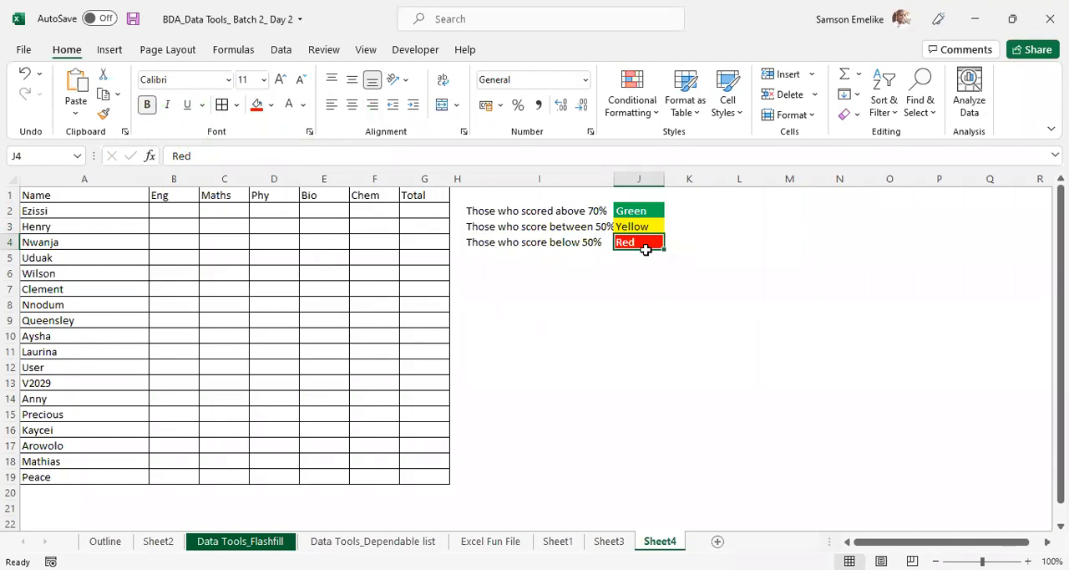
# - Fit column I to its longest text and apply all borders to the colour key I2:J4
pyautogui.moveTo(576, 211); pyautogui.dragTo(644, 247)
pyautogui.doubleClick(613, 177)
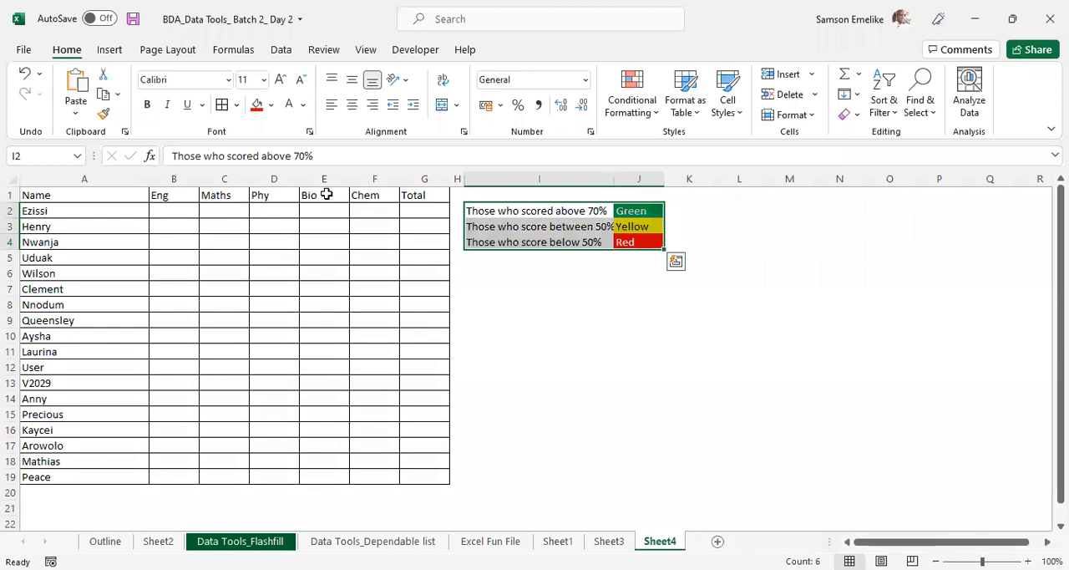
pyautogui.click(700, 426)
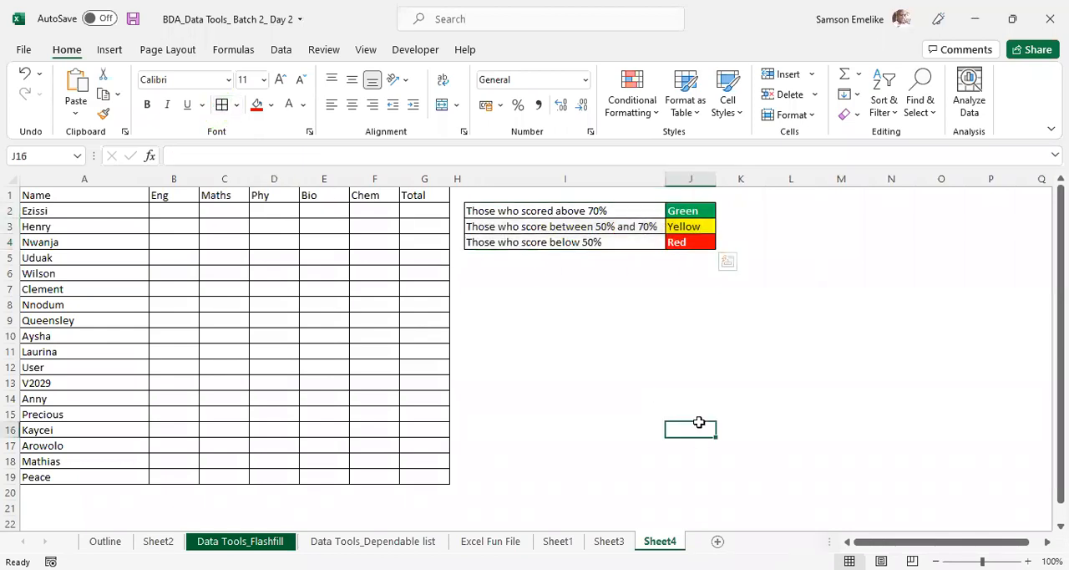
pyautogui.click(712, 356)
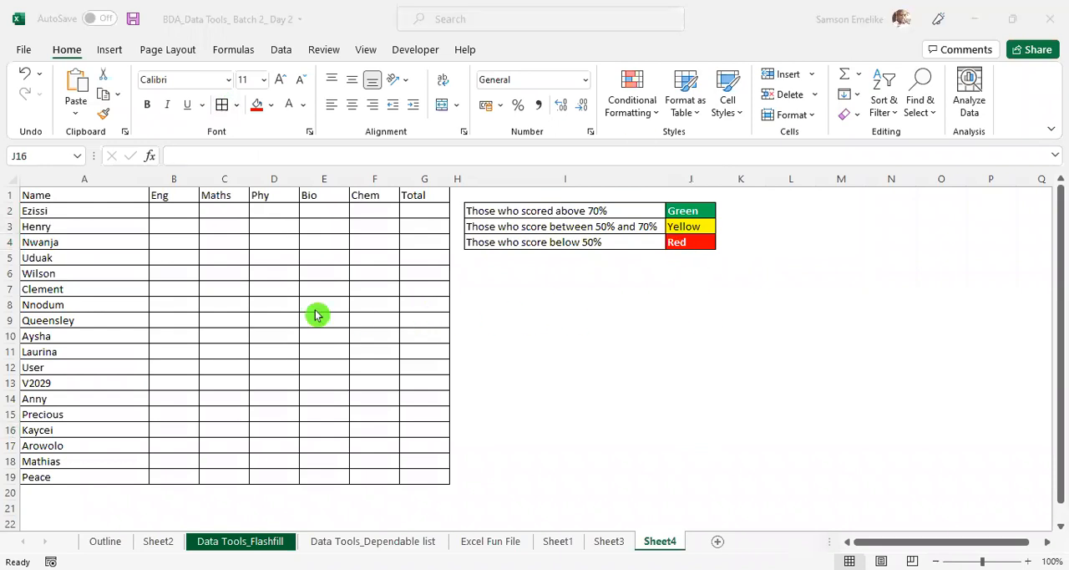
pyautogui.press('Escape')
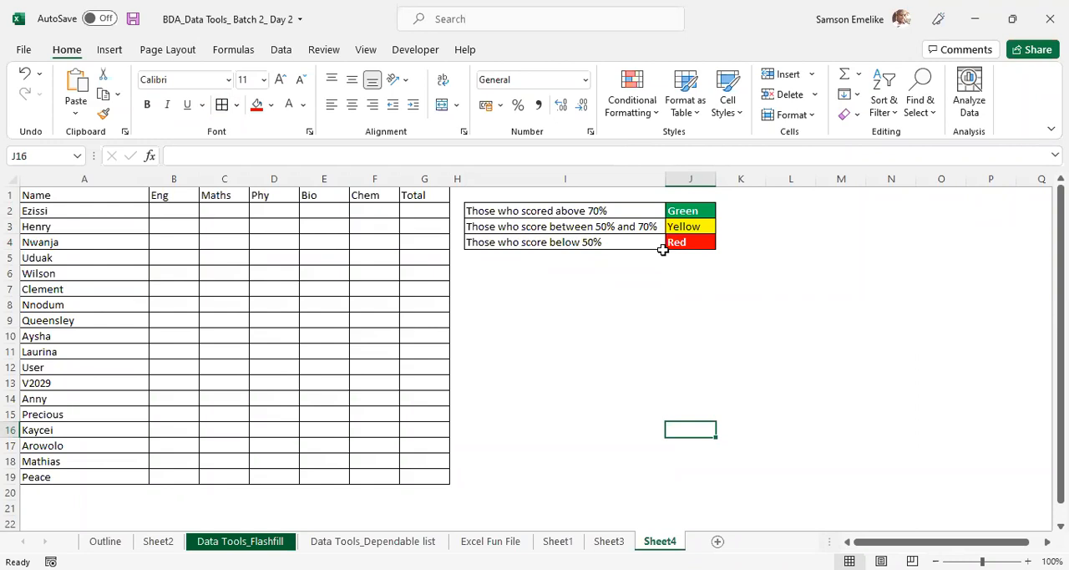
pyautogui.click(622, 209)
pyautogui.click(626, 227)
pyautogui.click(627, 242)
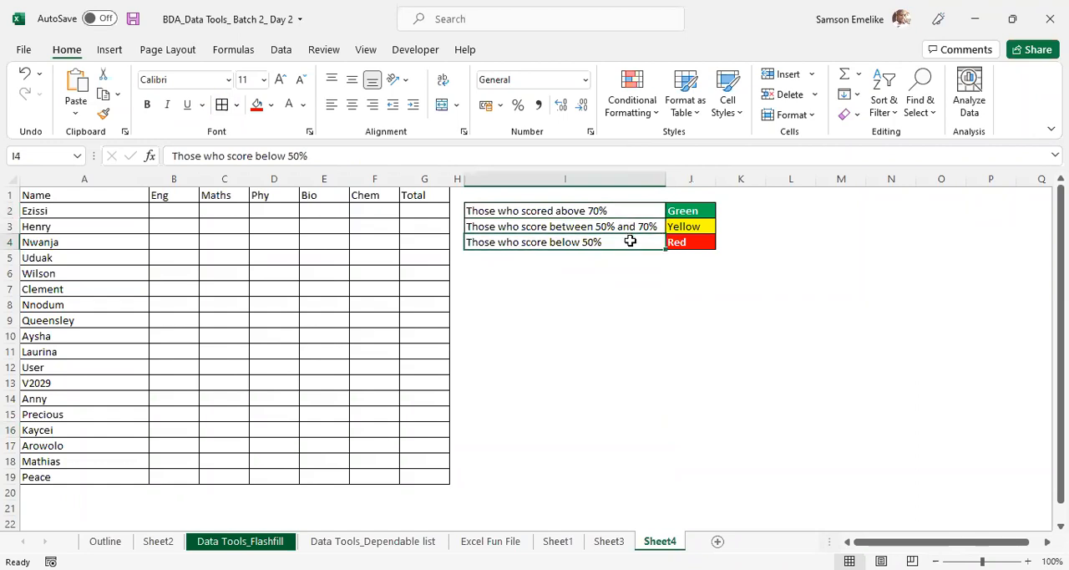
pyautogui.click(464, 96)
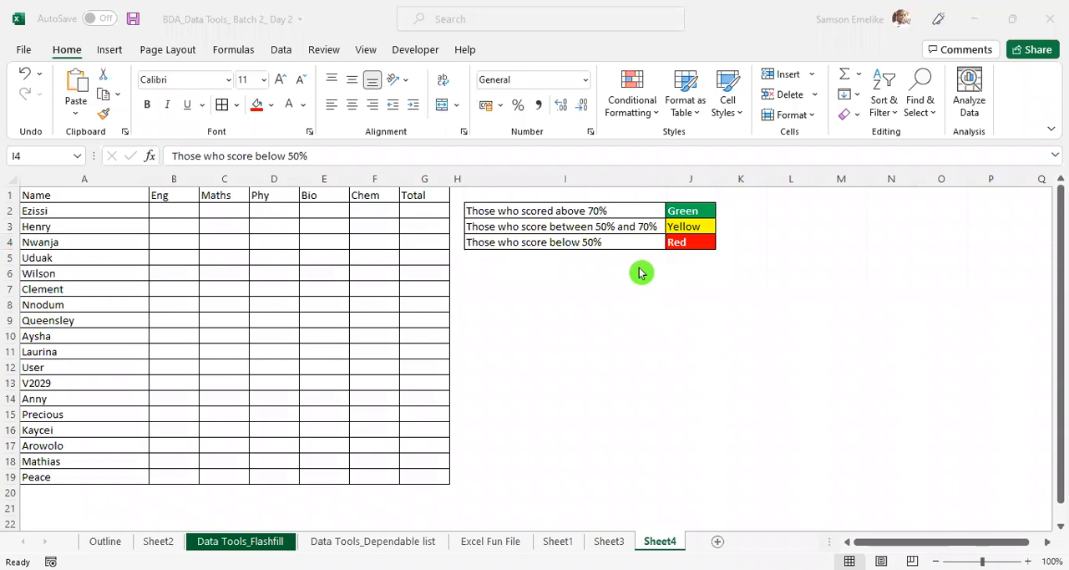
pyautogui.click(666, 309)
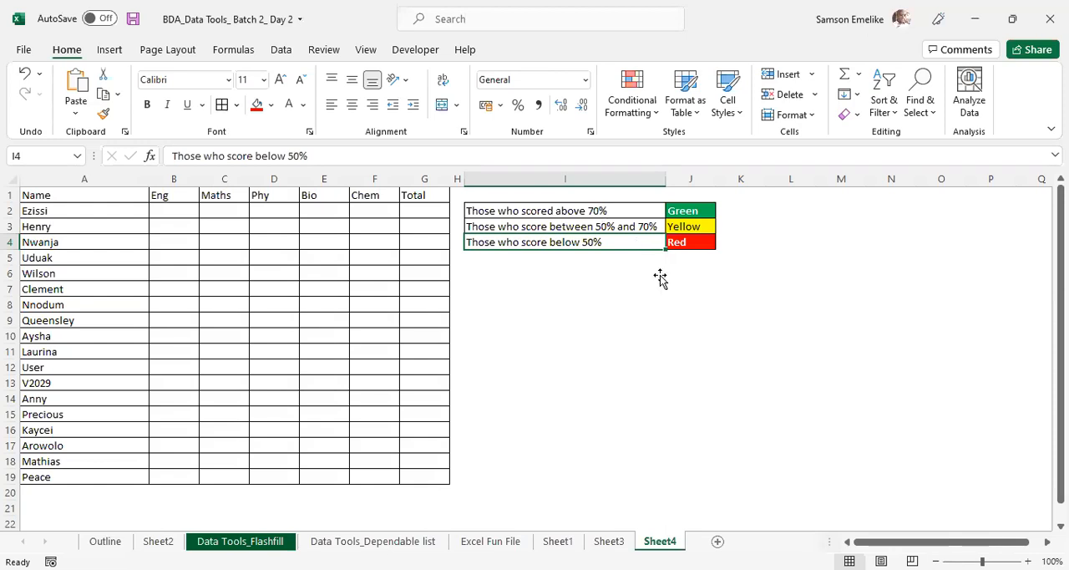
pyautogui.click(779, 223)
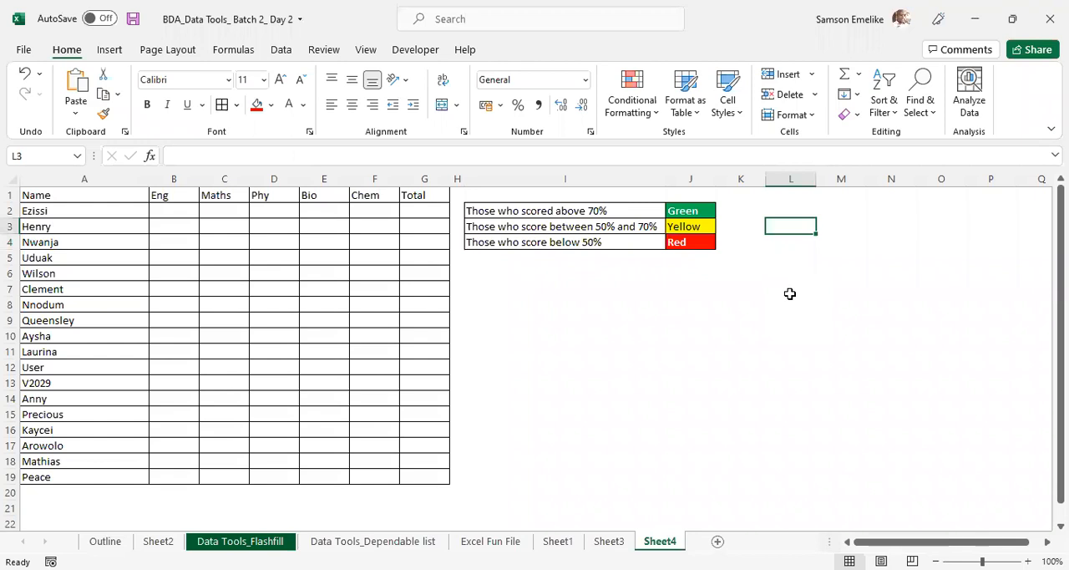
pyautogui.click(584, 106)
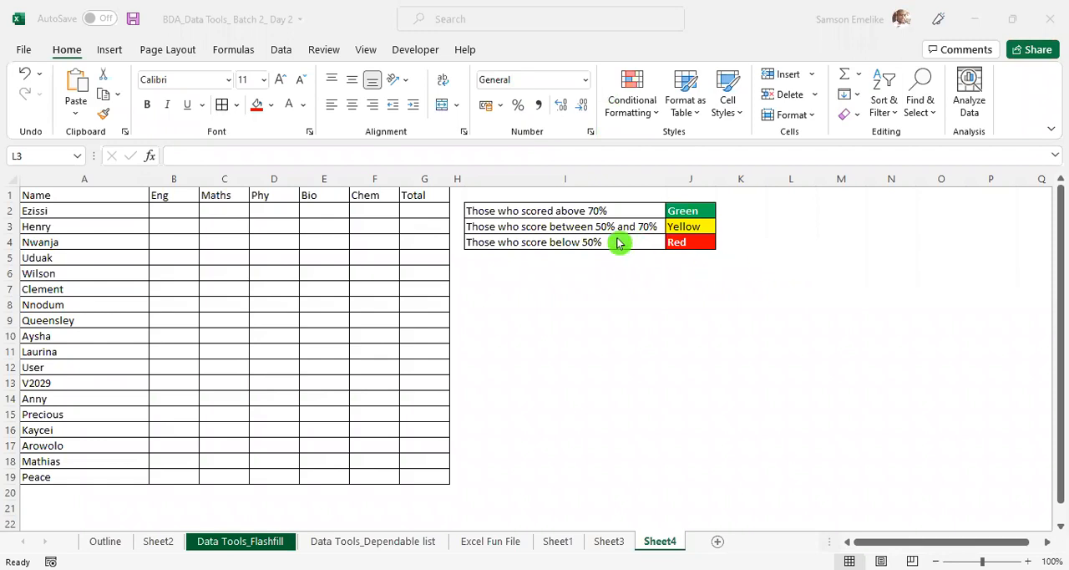
pyautogui.click(610, 269)
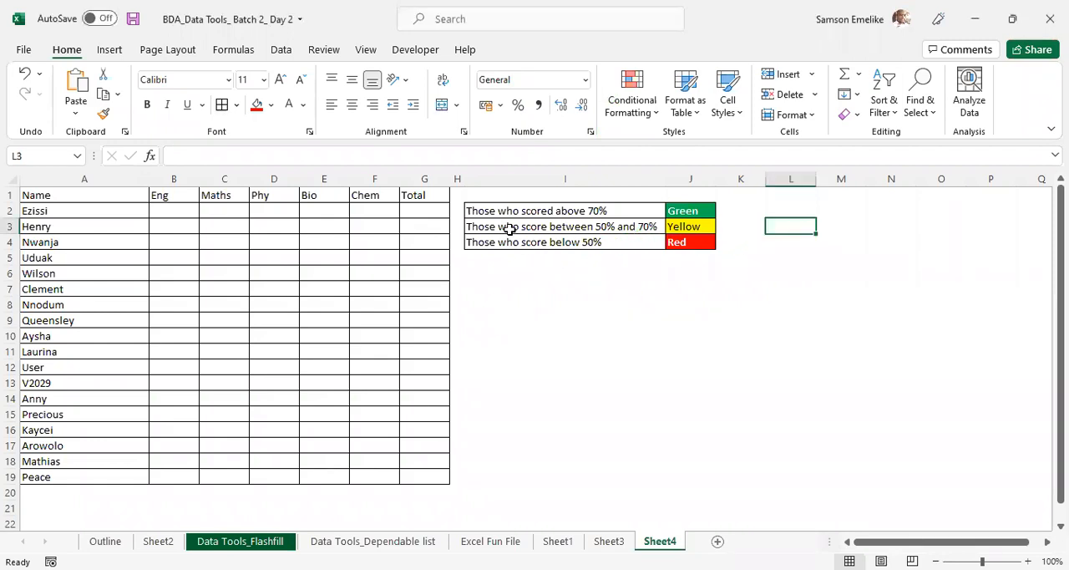
pyautogui.click(611, 210)
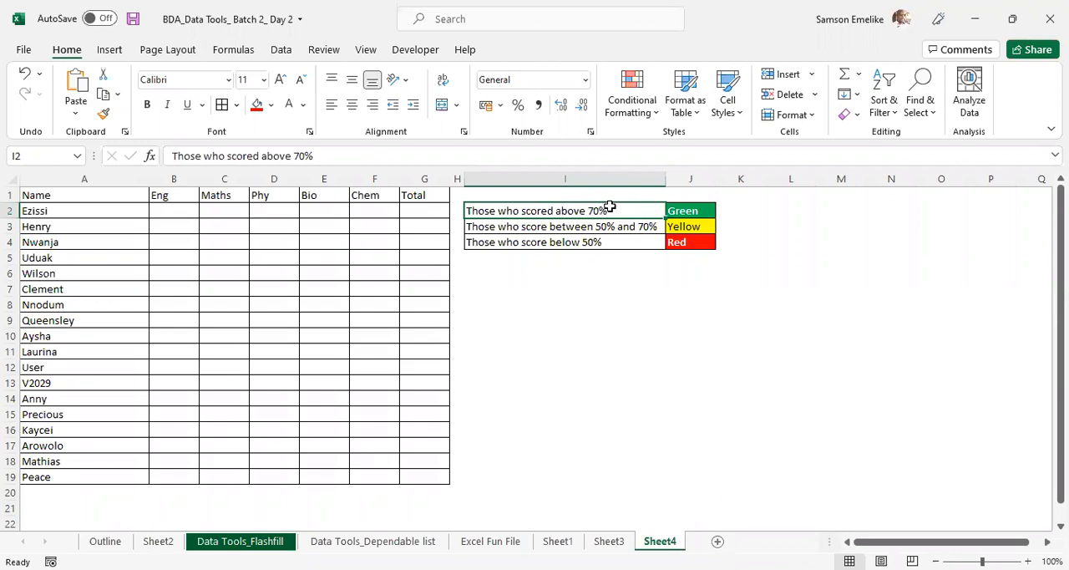
pyautogui.doubleClick(609, 209)
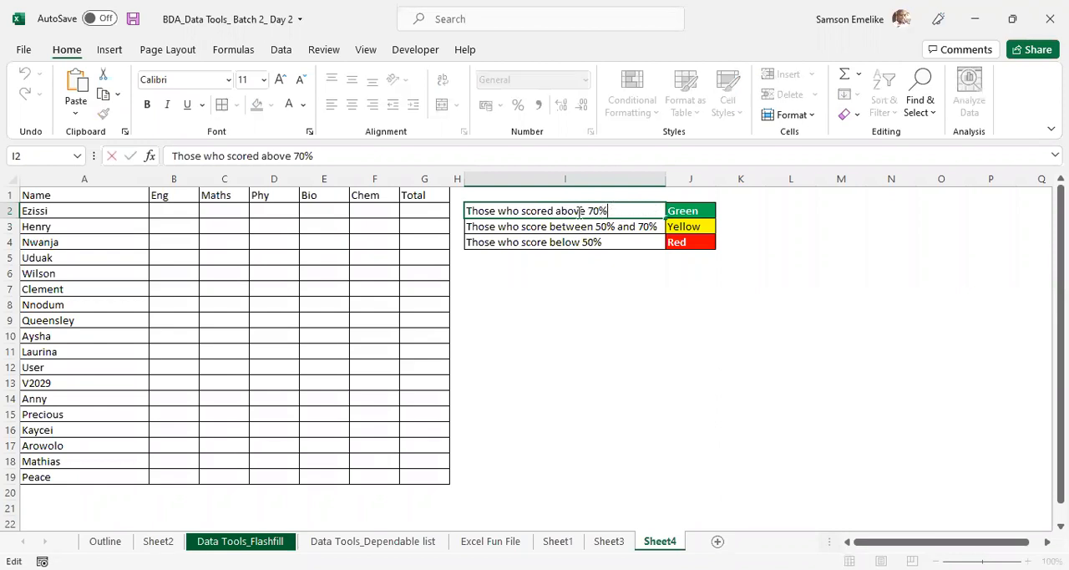
pyautogui.click(639, 227)
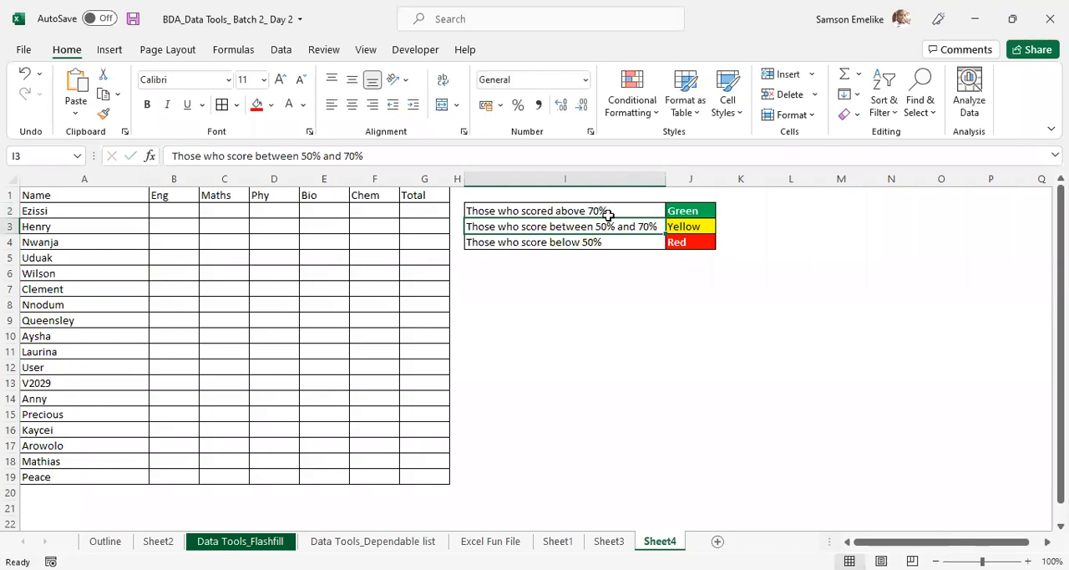
# - Fill all subject score cells B2:F19 with the formula =RANDBETWEEN(20,100)
pyautogui.click(700, 307)
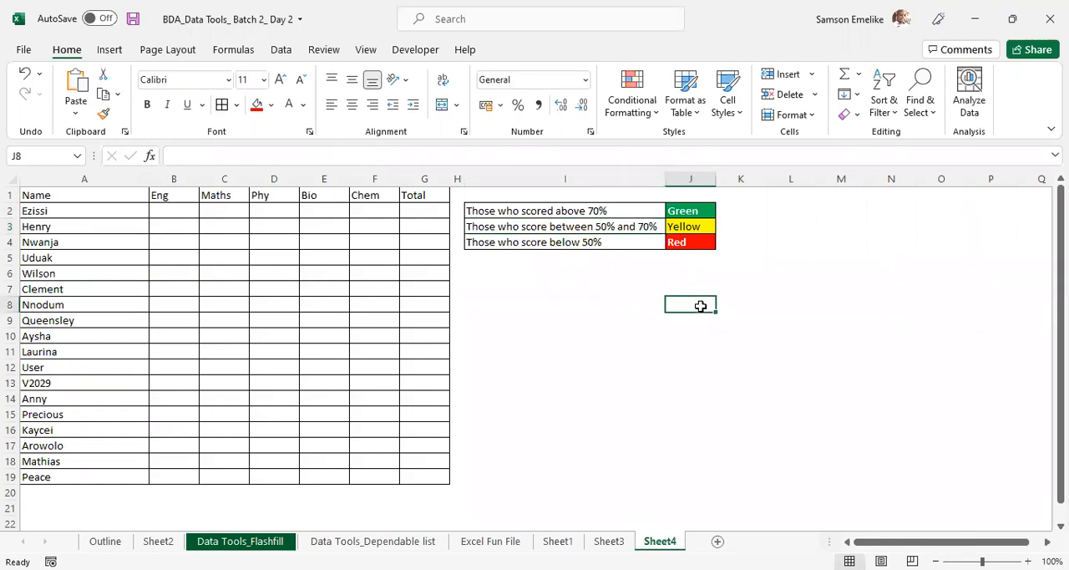
pyautogui.moveTo(172, 208); pyautogui.dragTo(368, 477)
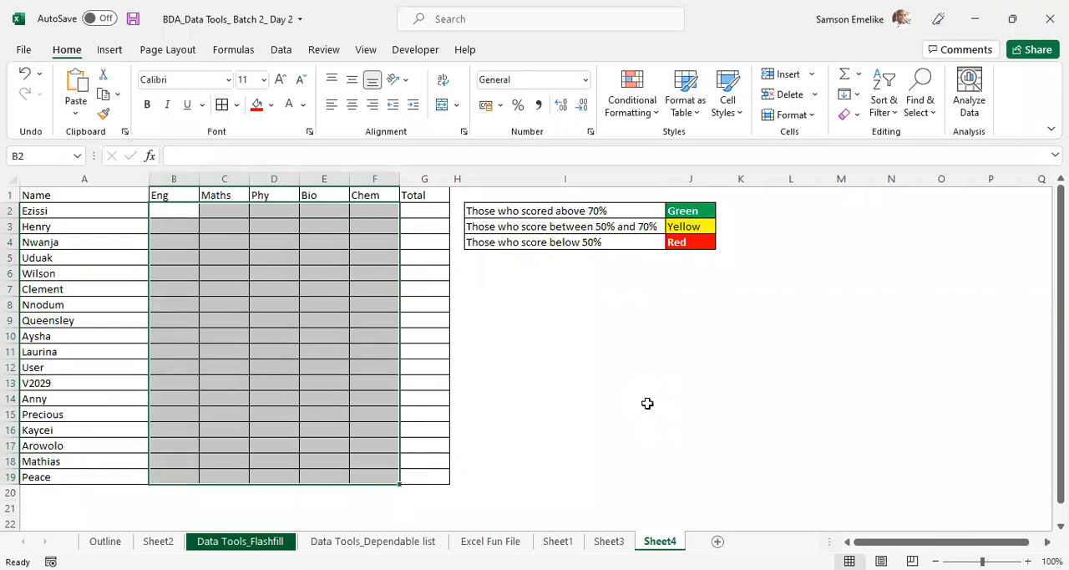
pyautogui.write('=r')
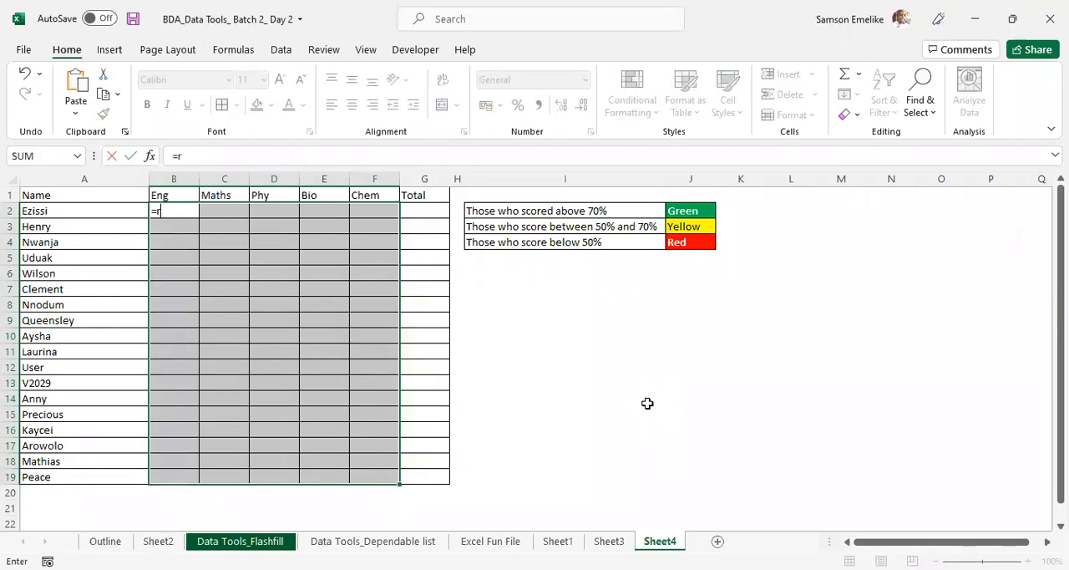
pyautogui.write('ANDBETWEEN(')
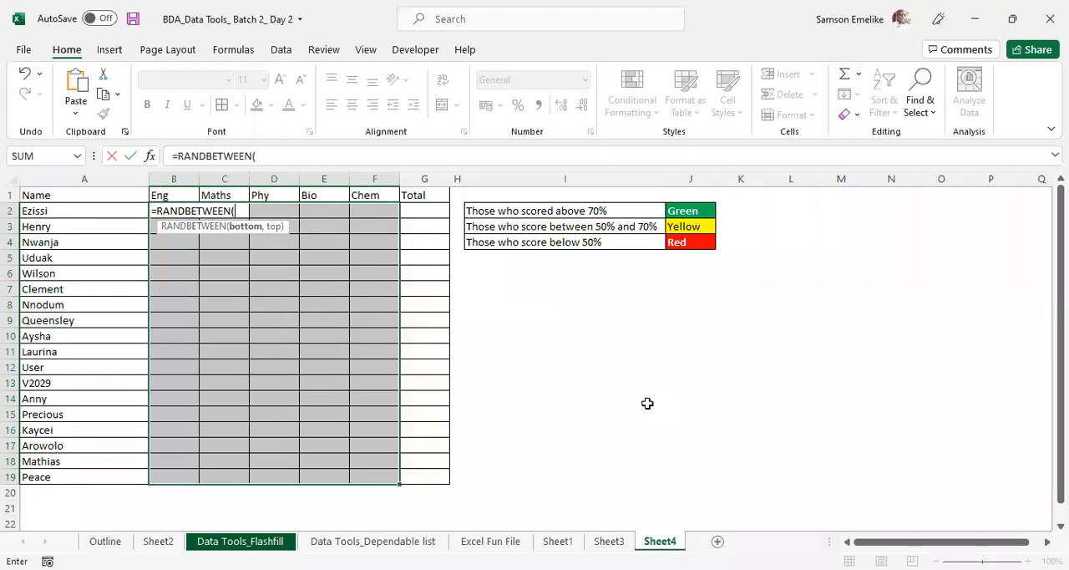
pyautogui.write('20,100')
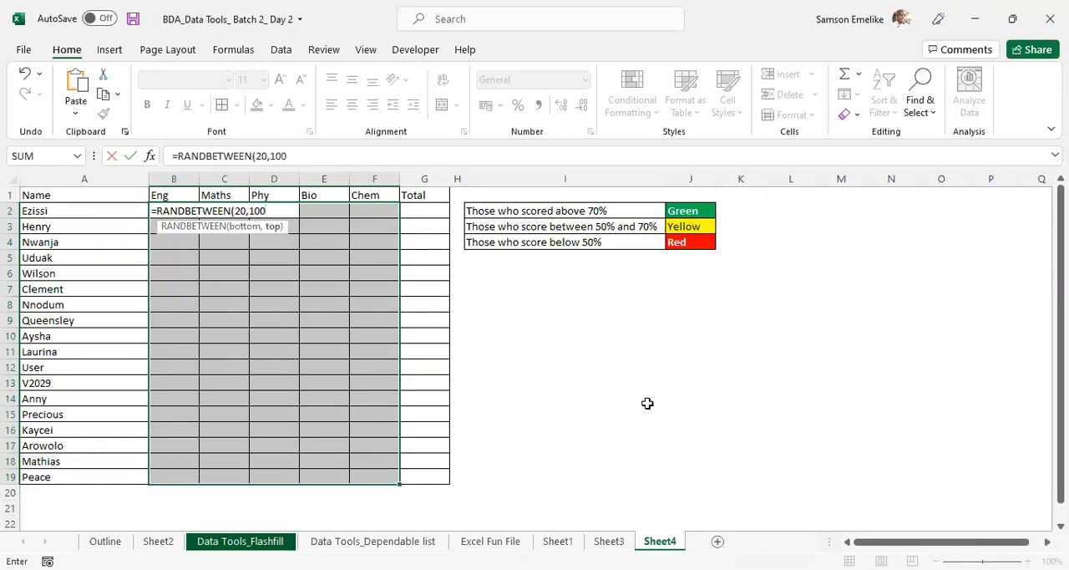
pyautogui.hotkey('ctrl', 'Return')
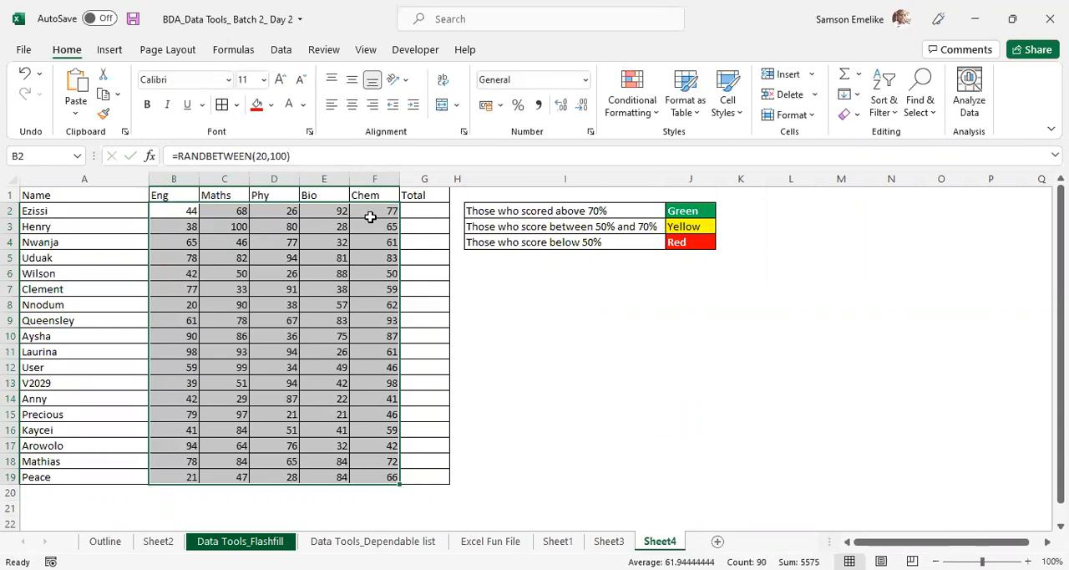
# - Try the percentage format on the random scores in B2:F19 and undo it
pyautogui.click(520, 105)
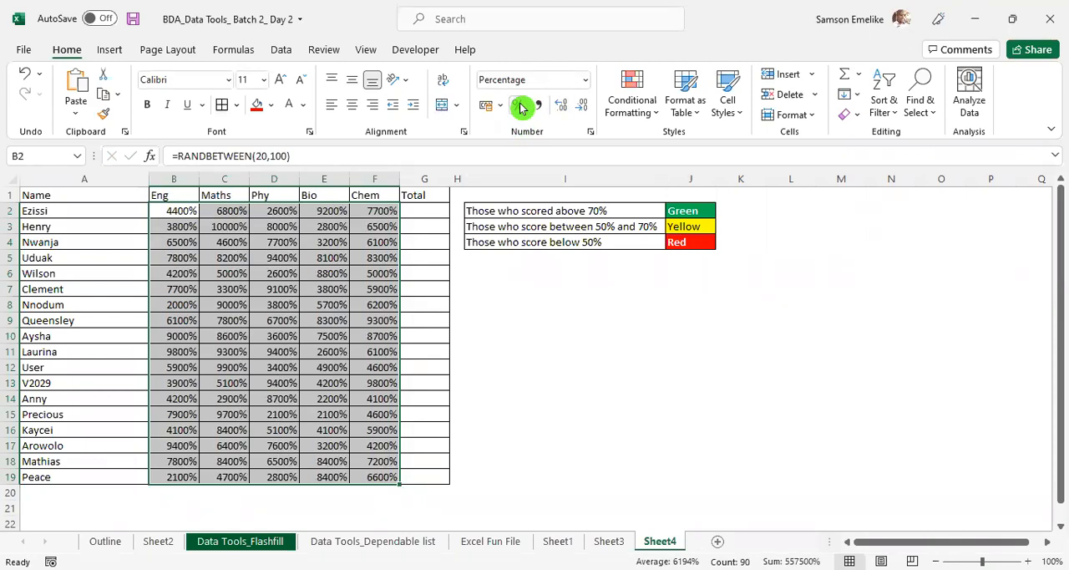
pyautogui.hotkey('ctrl', 'z')
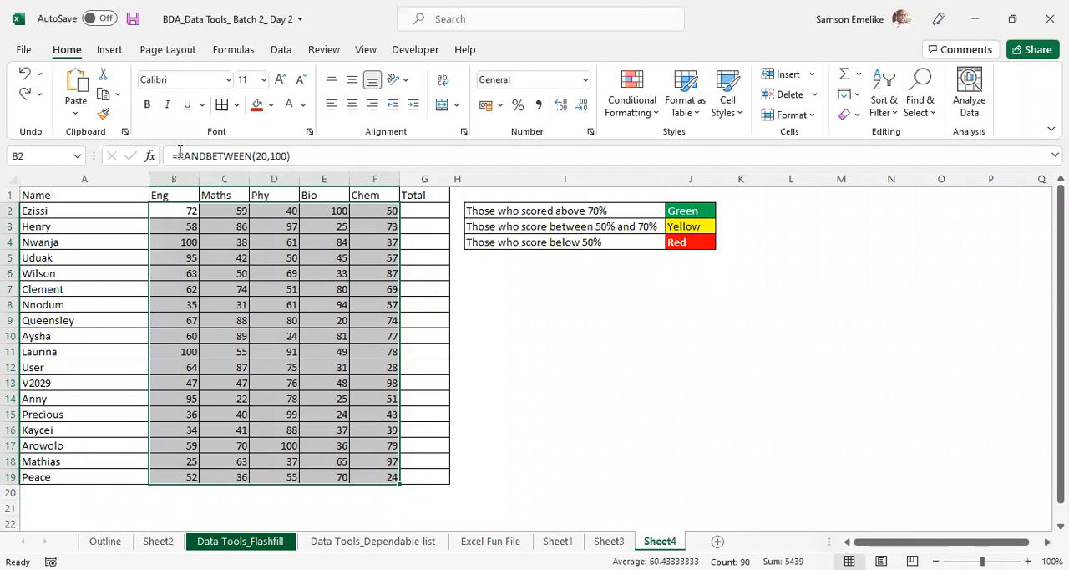
# - Try multiplying the RANDBETWEEN formula in B2:F19 by 0.1 and formatting the scores as percentages
pyautogui.click(331, 153)
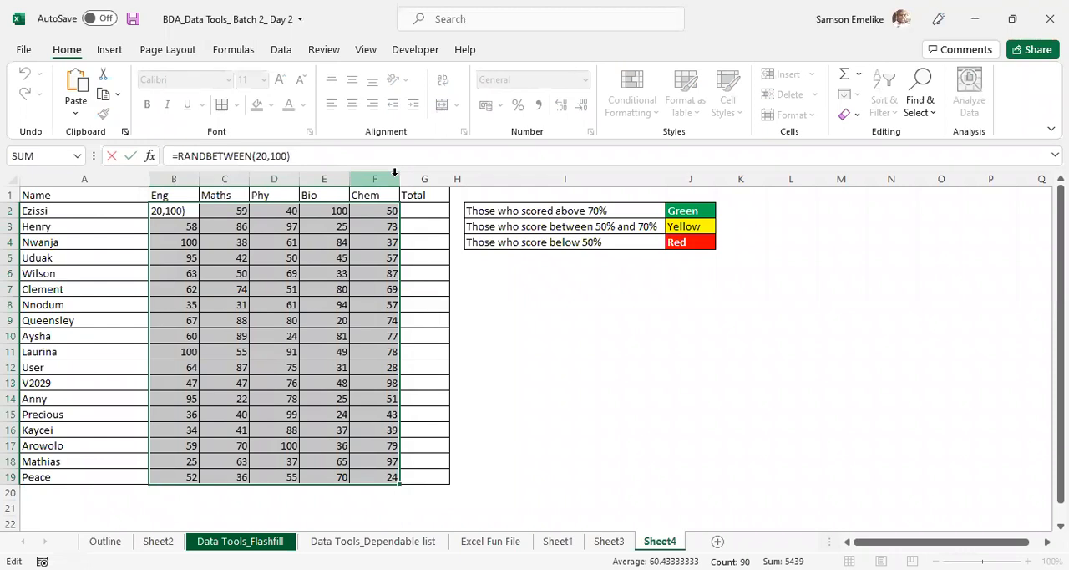
pyautogui.write('*')
pyautogui.write('.1')
pyautogui.hotkey('ctrl', 'Return')
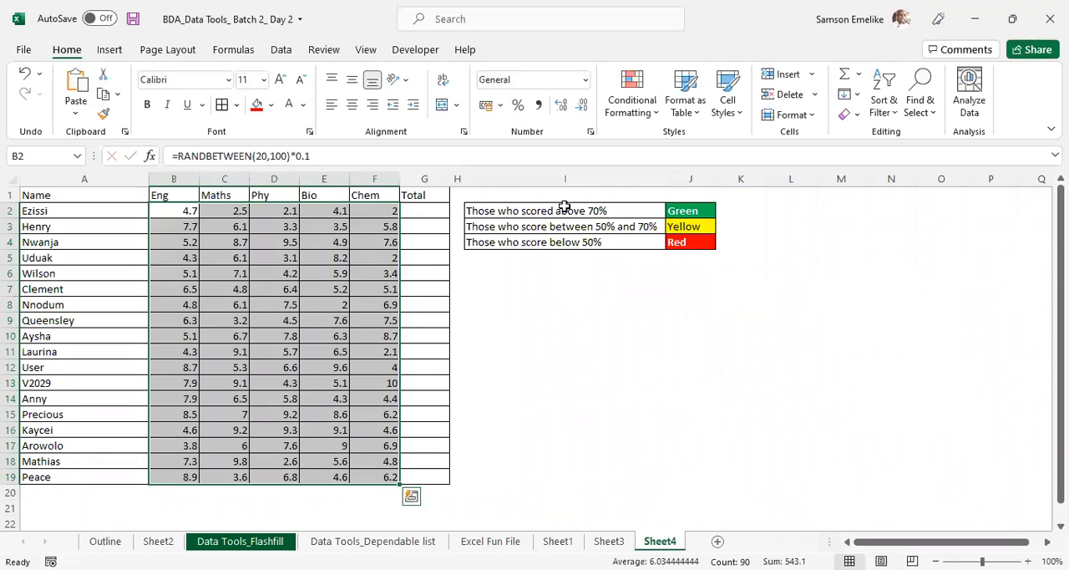
pyautogui.click(519, 111)
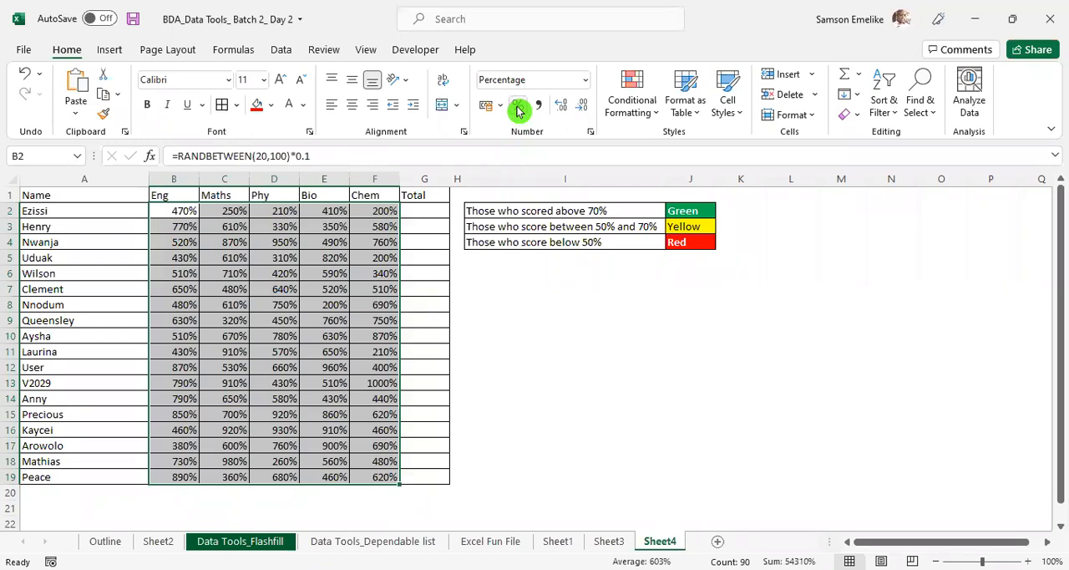
pyautogui.click(518, 107)
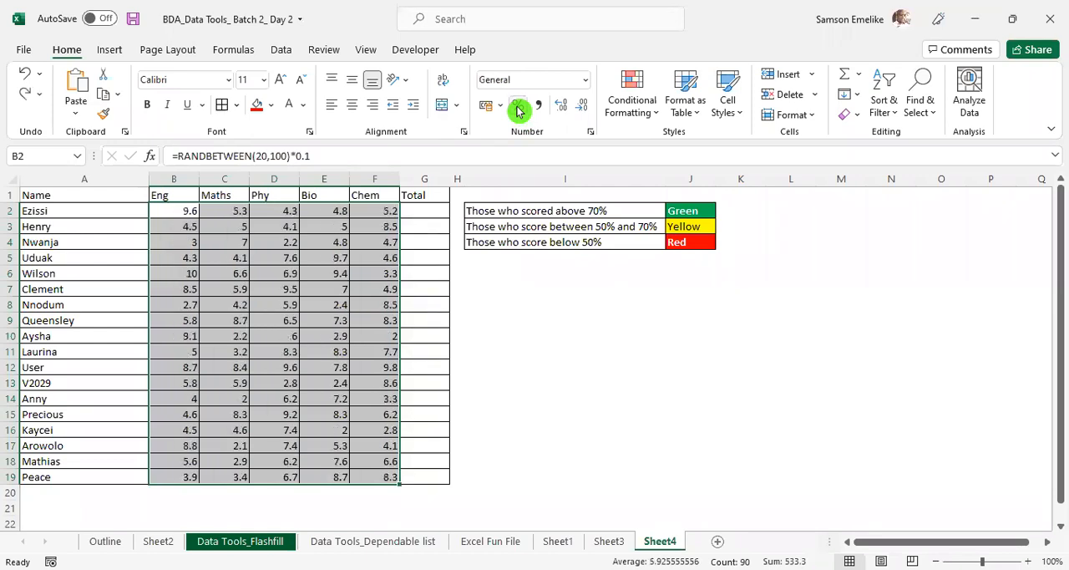
# - Change the formula in B2:F19 to =RANDBETWEEN(20,100)*0.01 and format the scores as percentages
pyautogui.click(302, 156)
pyautogui.write('0')
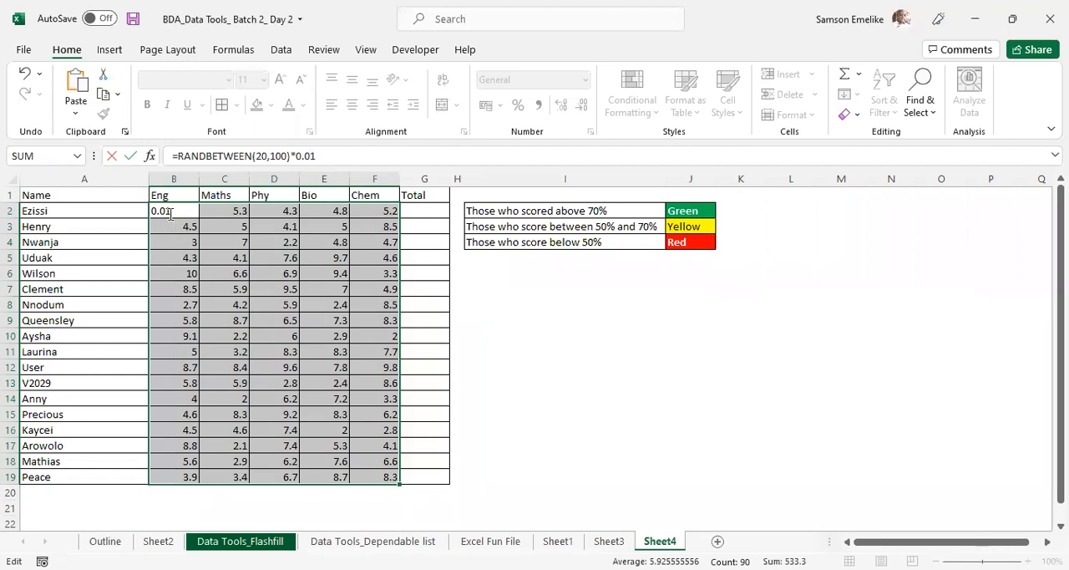
pyautogui.hotkey('ctrl', 'Return')
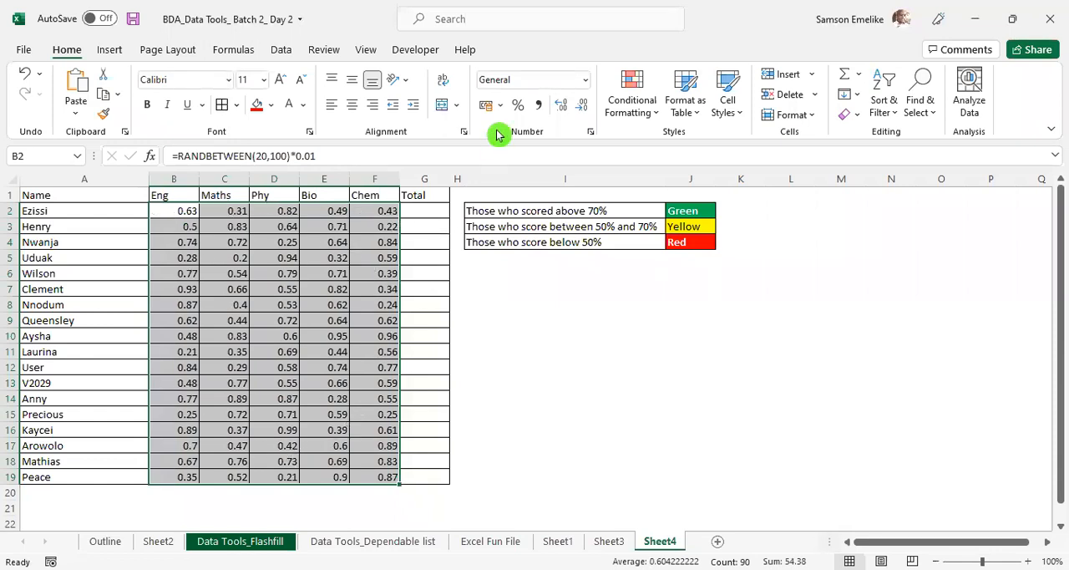
pyautogui.click(519, 106)
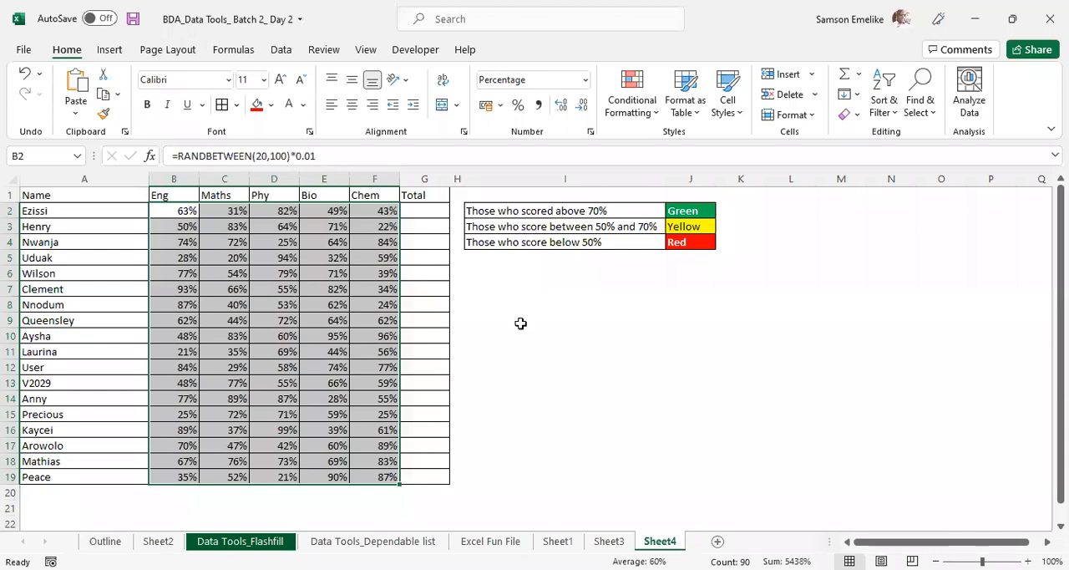
pyautogui.click(592, 328)
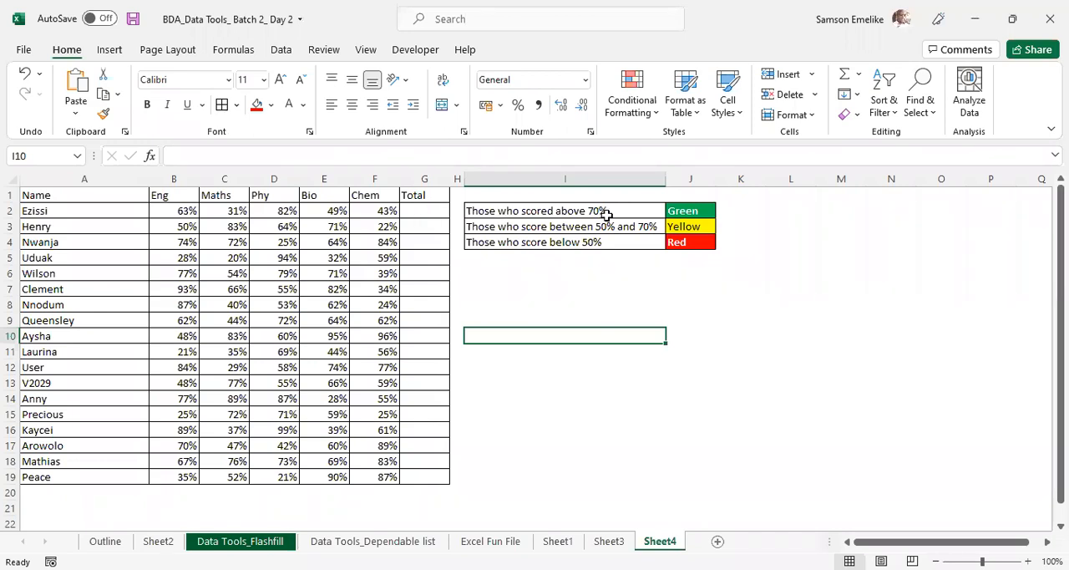
# - Rename the header in G1 as "Status" and widen column G to over three times its width
pyautogui.click(419, 193)
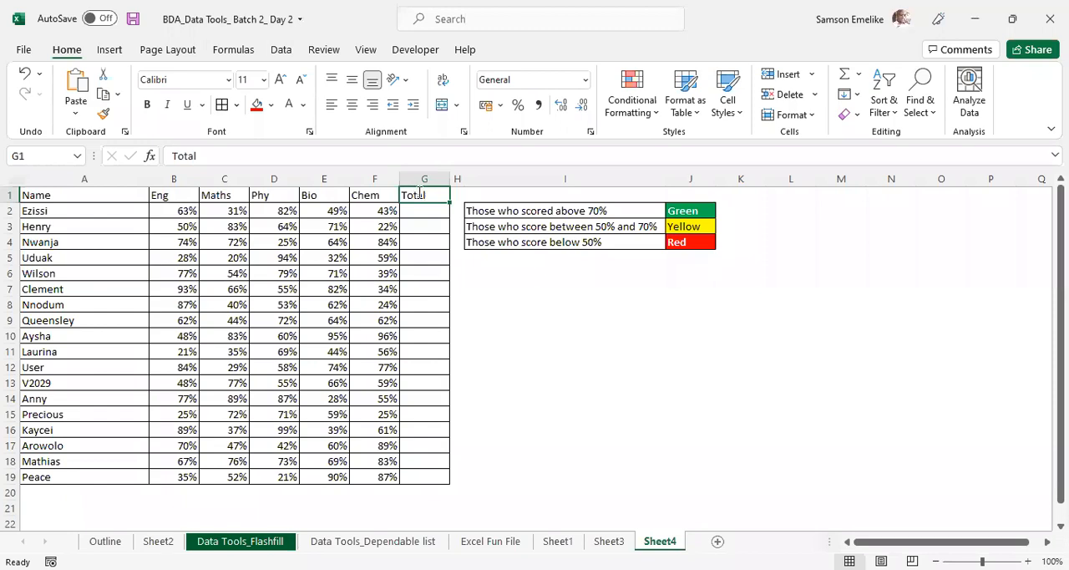
pyautogui.write('Re')
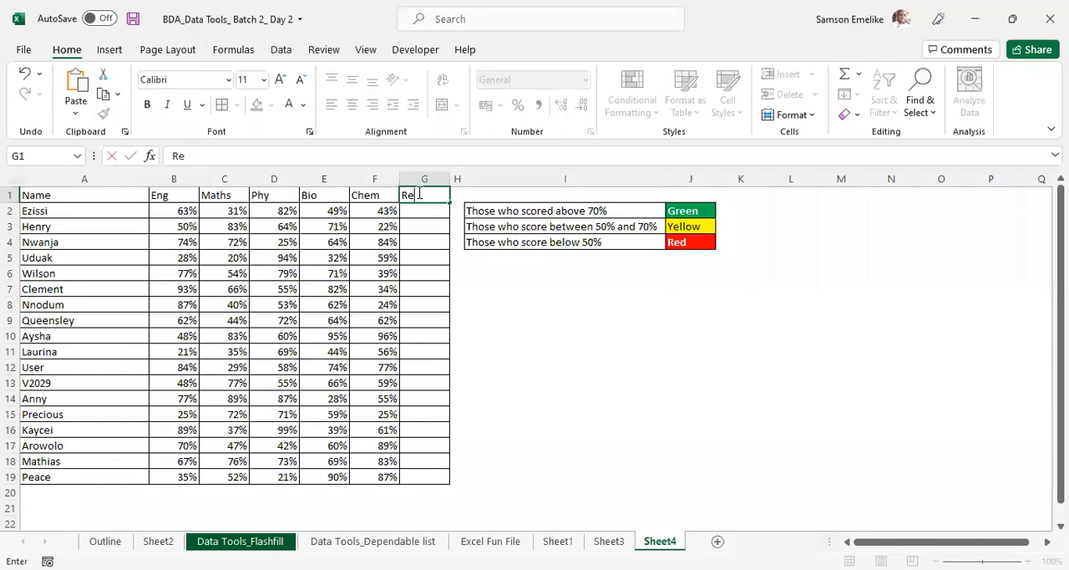
pyautogui.press('BackSpace')
pyautogui.press('BackSpace')
pyautogui.write('Status')
pyautogui.press('Return')
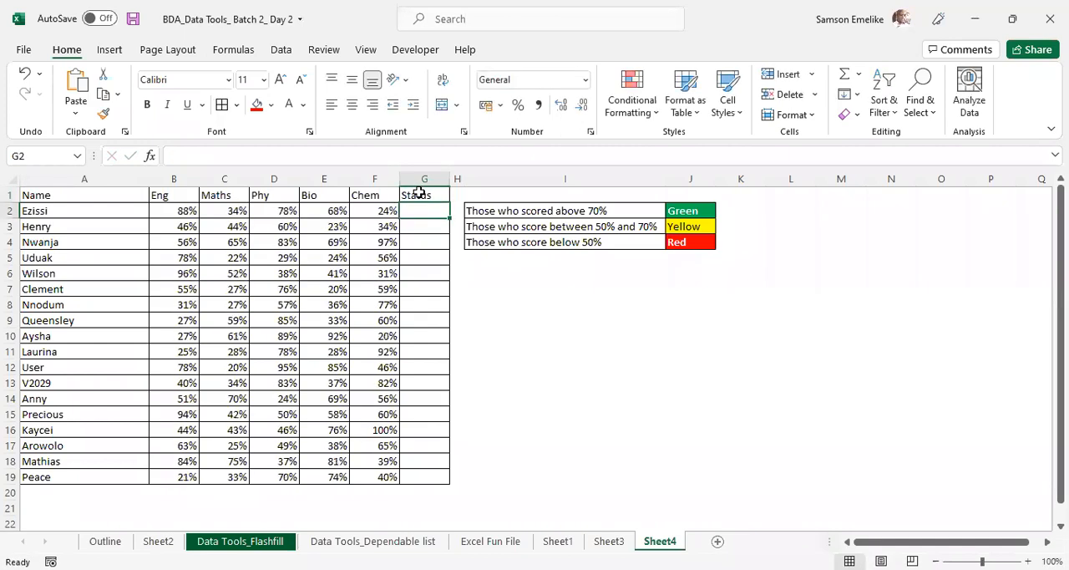
pyautogui.moveTo(449, 179); pyautogui.dragTo(571, 177)
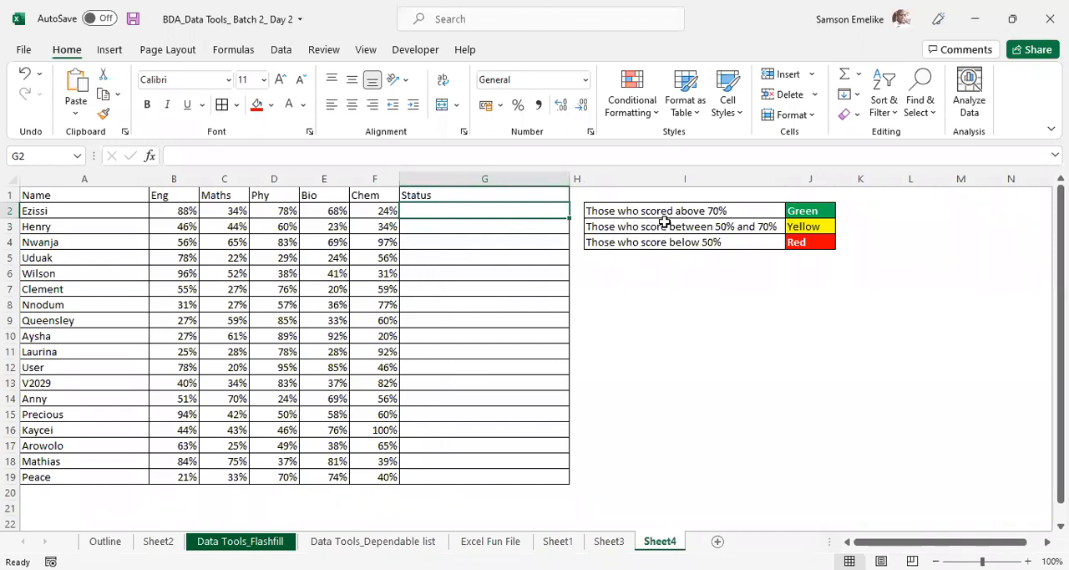
# - Extend the green rule in I2 to read "Those who scored above 70% in each subject"
pyautogui.doubleClick(744, 208)
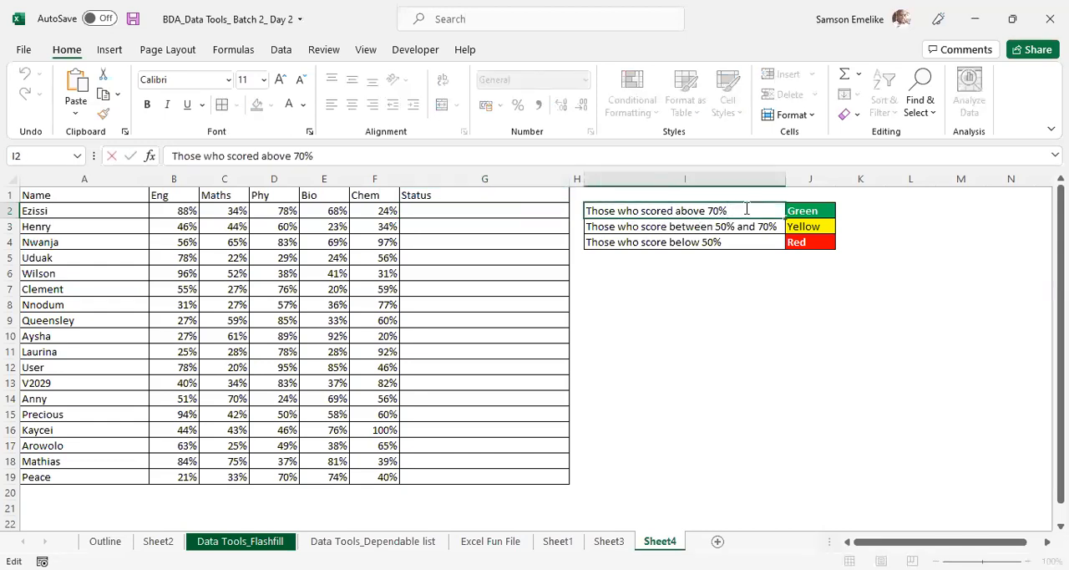
pyautogui.write('in each subject')
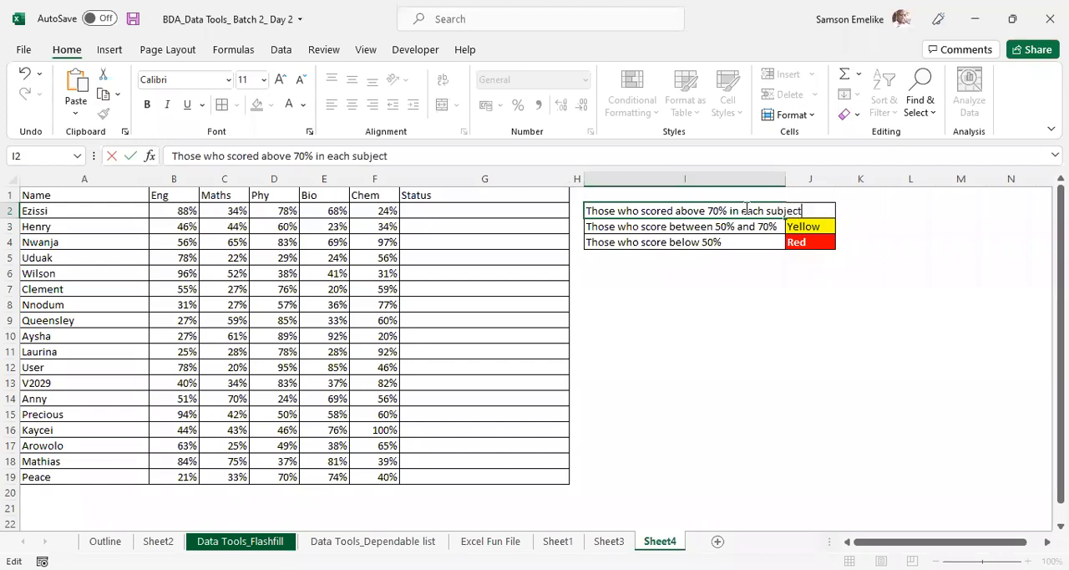
pyautogui.press('Return')
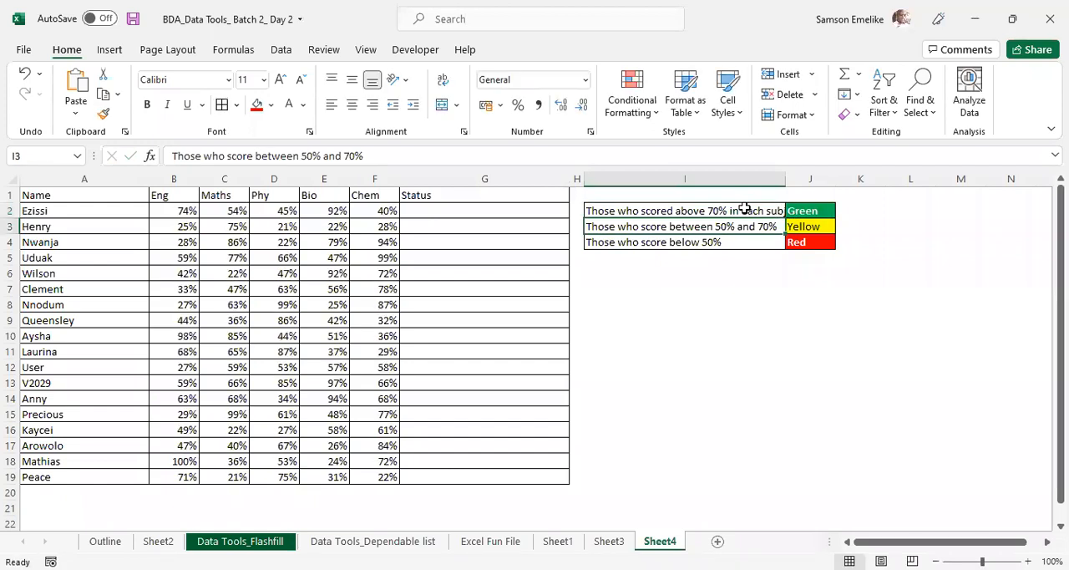
# - Fit column I to the extended green rule and save the workbook
pyautogui.doubleClick(784, 180)
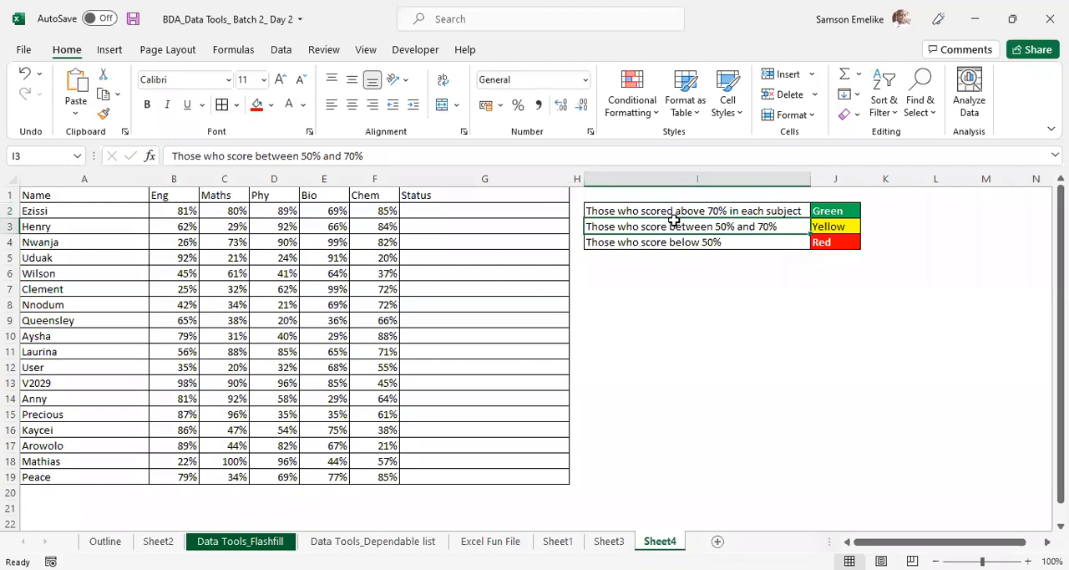
pyautogui.hotkey('ctrl', 's')
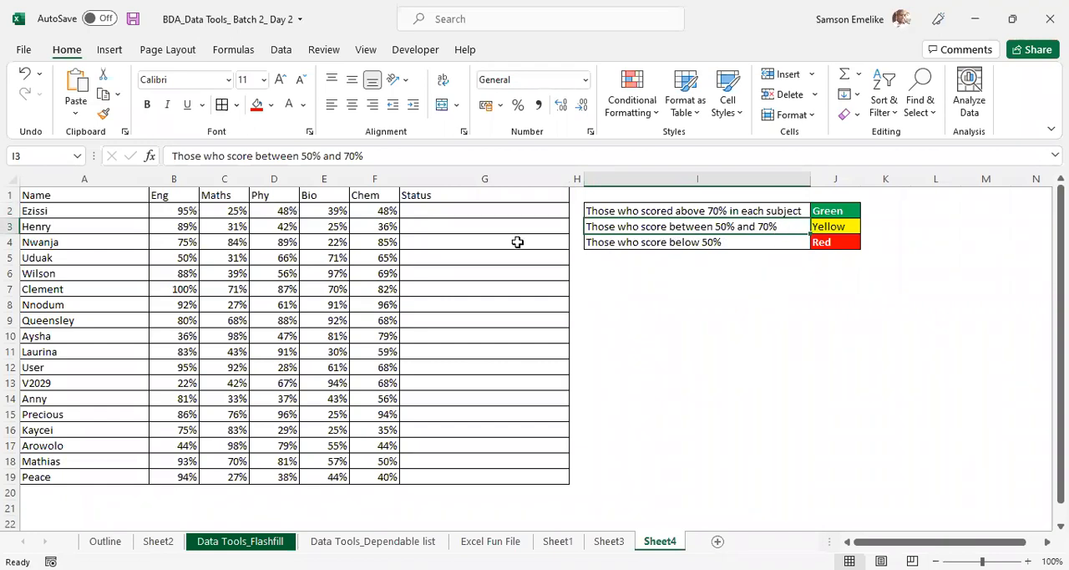
# - Extend the yellow rule in I3 to "Those who score between 50% and 70% in each subject" and fit column I to it
pyautogui.doubleClick(787, 226)
pyautogui.write('in ea')
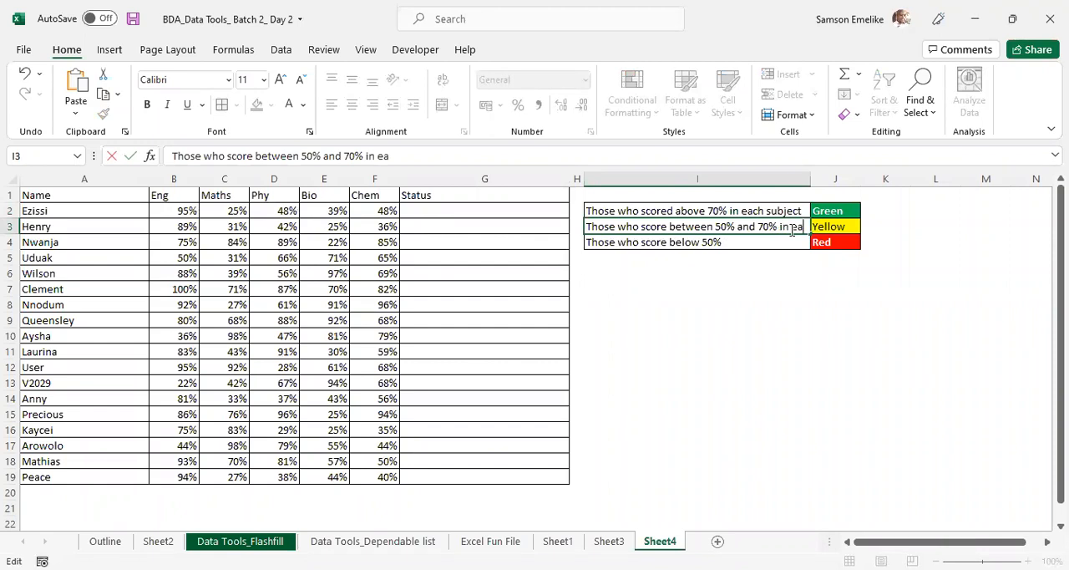
pyautogui.write('ch subject')
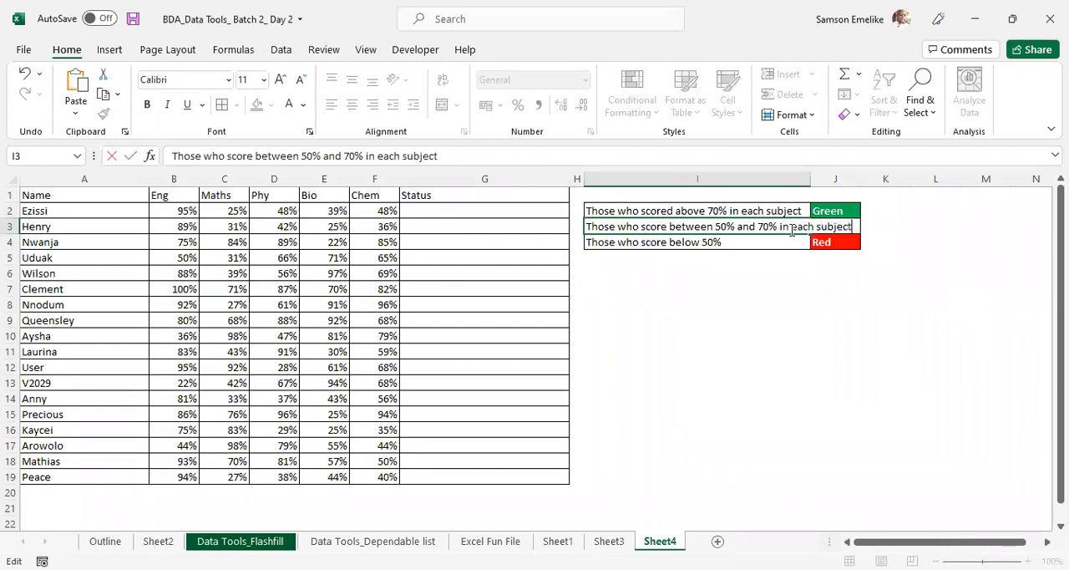
pyautogui.press('Return')
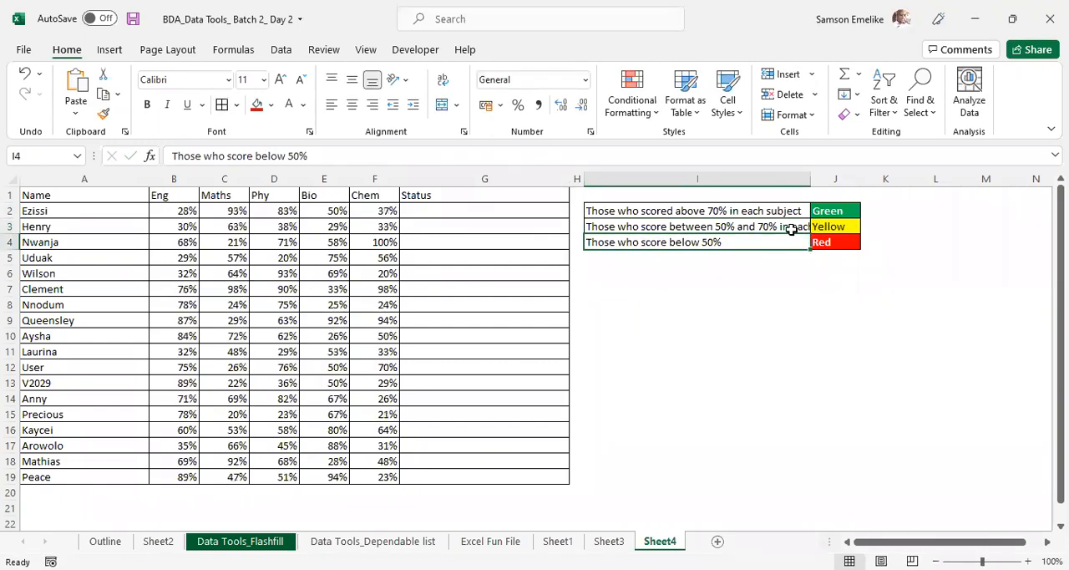
pyautogui.doubleClick(811, 176)
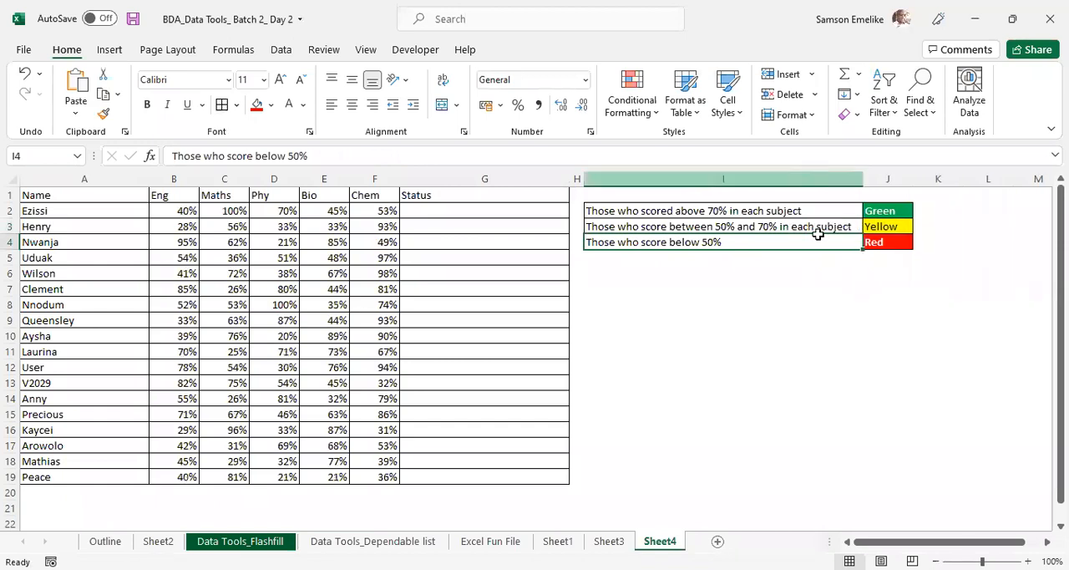
# - Recalculate the random scores and extend the red rule in I4 to "Those who score below 50% in any subject"
pyautogui.press('F9')
pyautogui.press('F9')
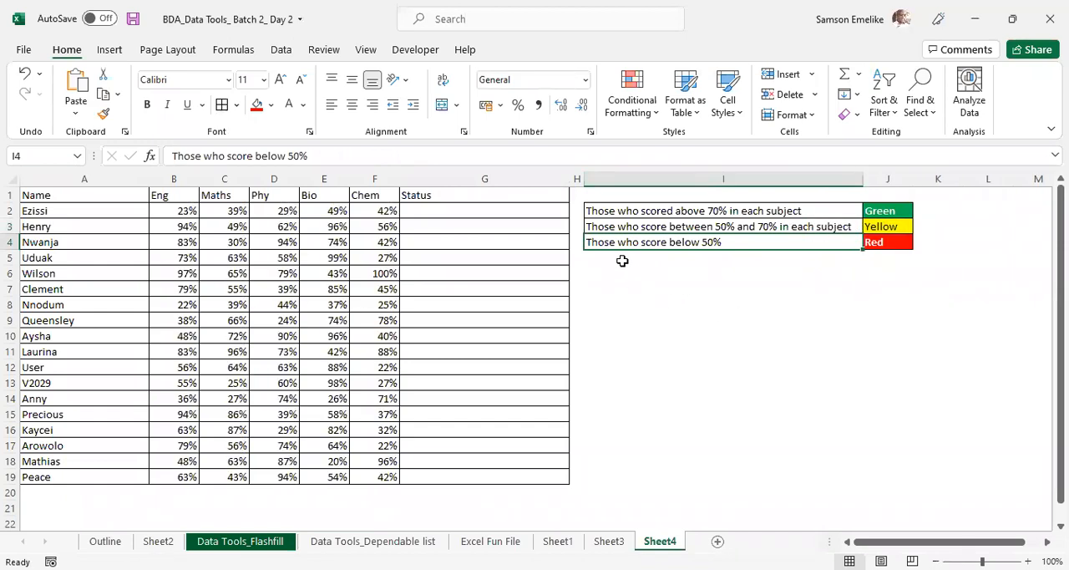
pyautogui.doubleClick(738, 241)
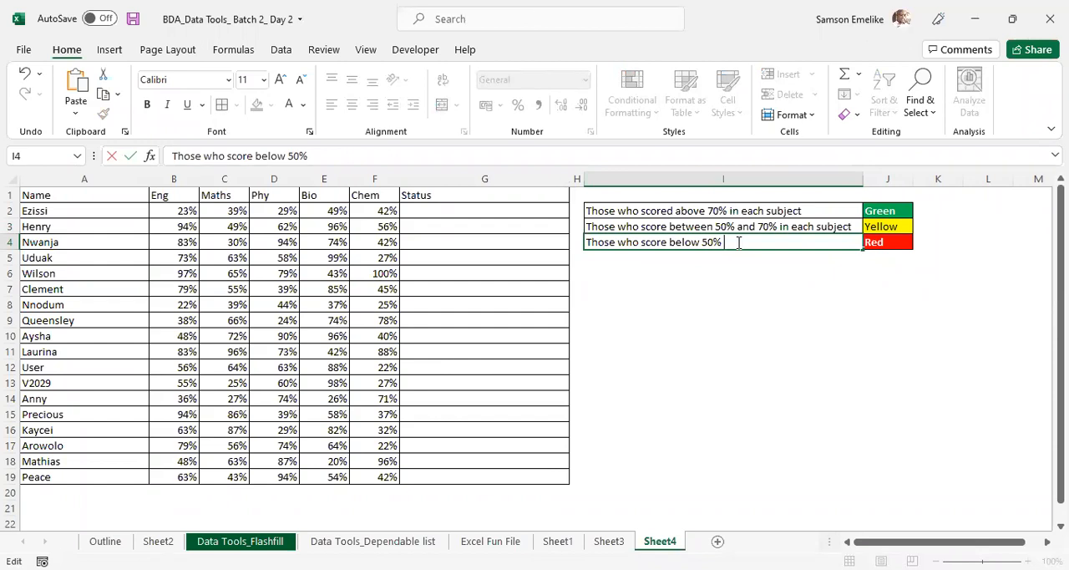
pyautogui.write('in any subject')
pyautogui.press('Return')
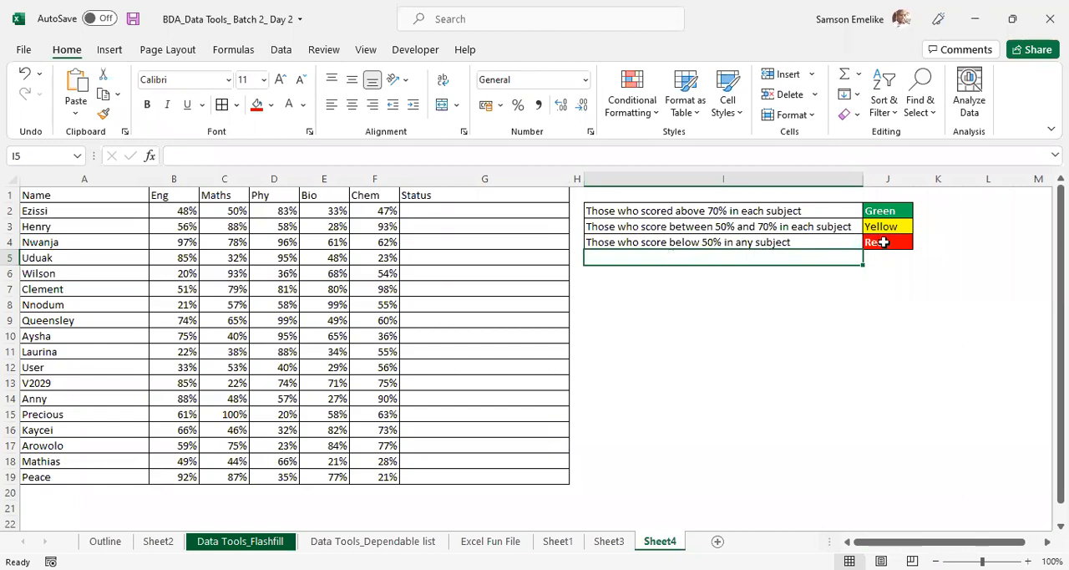
pyautogui.click(798, 242)
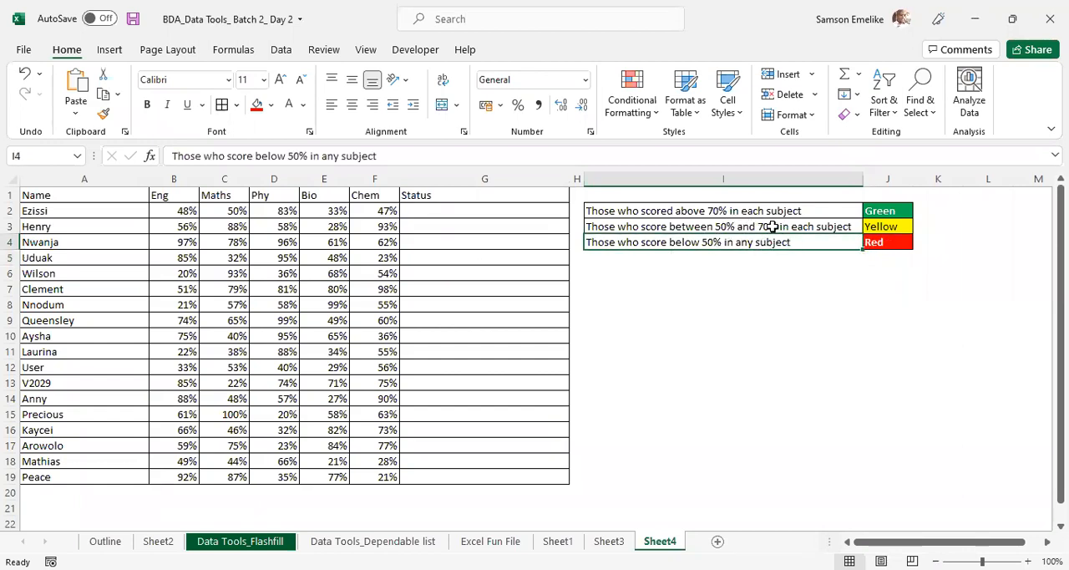
pyautogui.click(803, 224)
pyautogui.click(807, 207)
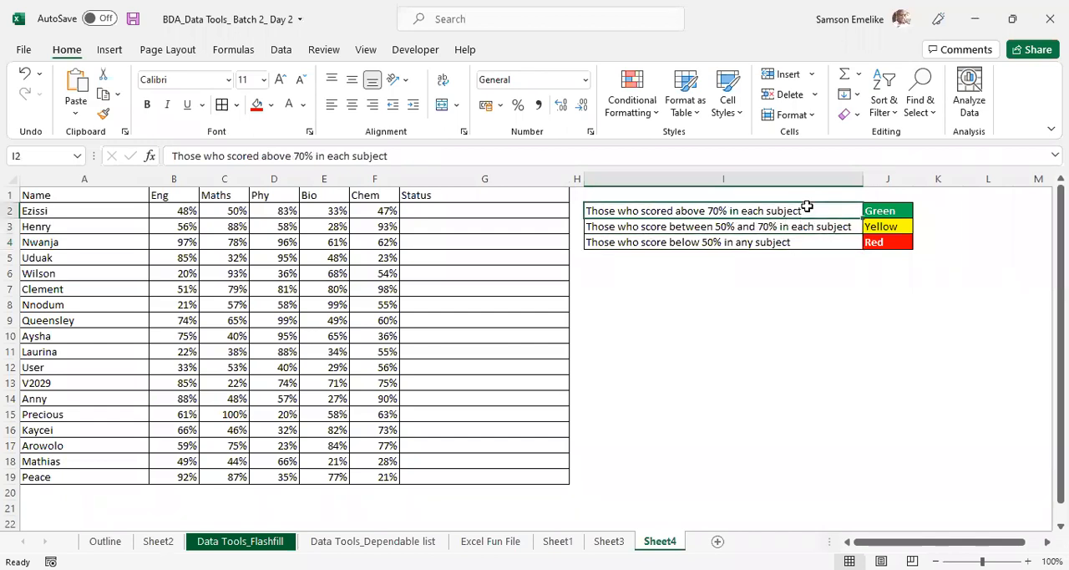
pyautogui.click(720, 243)
pyautogui.click(742, 226)
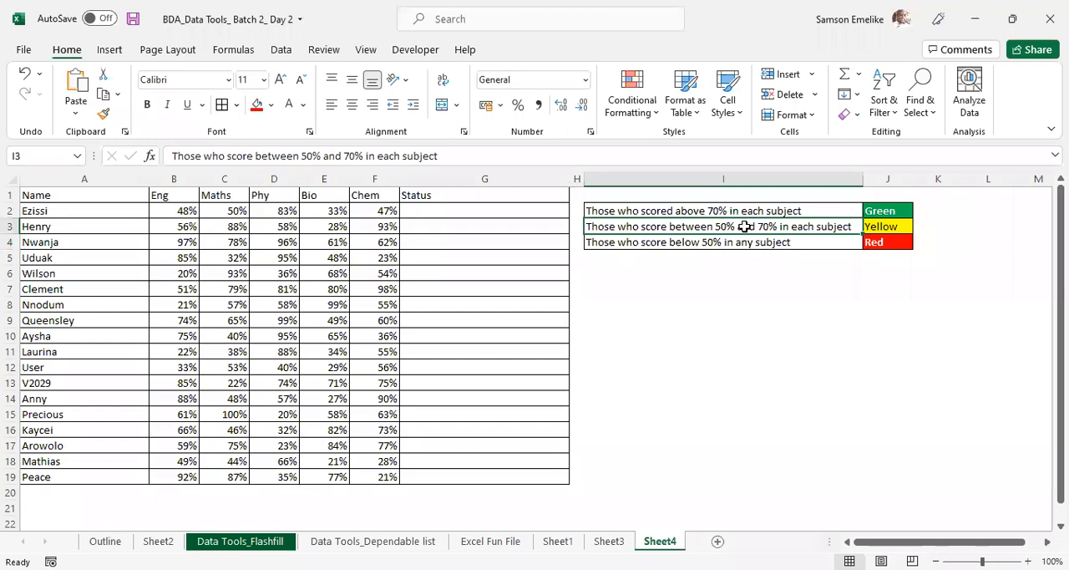
# - Widen the Status column G and narrow the empty spacer column H
pyautogui.click(730, 211)
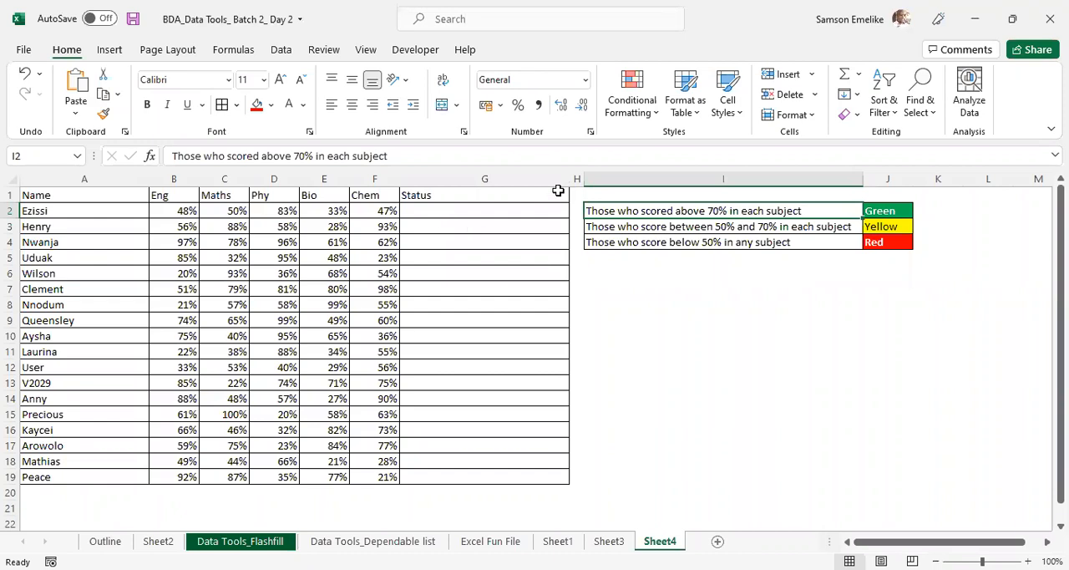
pyautogui.moveTo(648, 177); pyautogui.dragTo(649, 178)
pyautogui.click(471, 209)
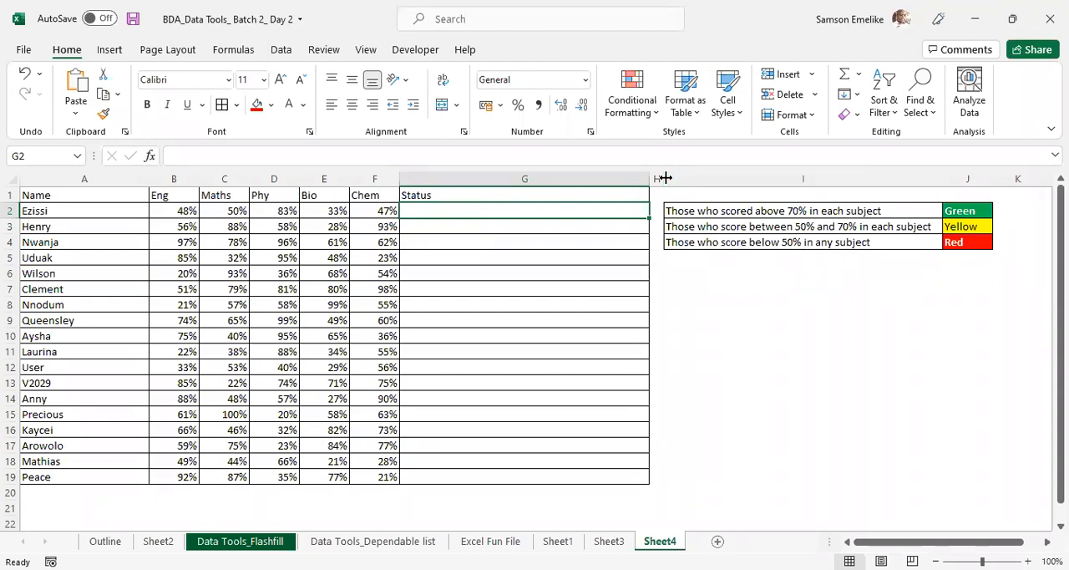
pyautogui.moveTo(665, 177); pyautogui.dragTo(655, 178)
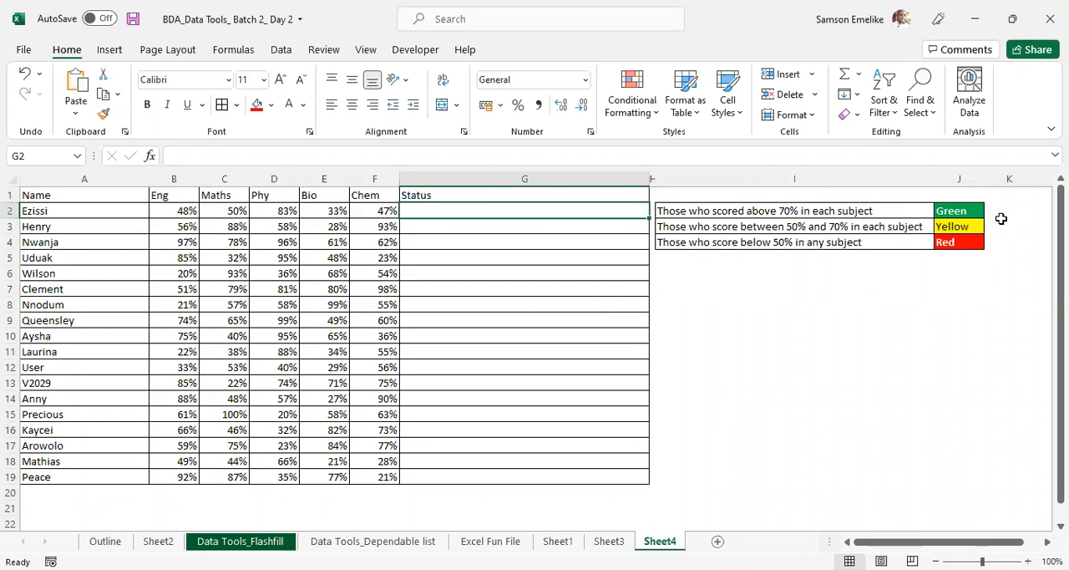
# - Enter the note "IF + AND" in K2 beside the green rule
pyautogui.click(1008, 213)
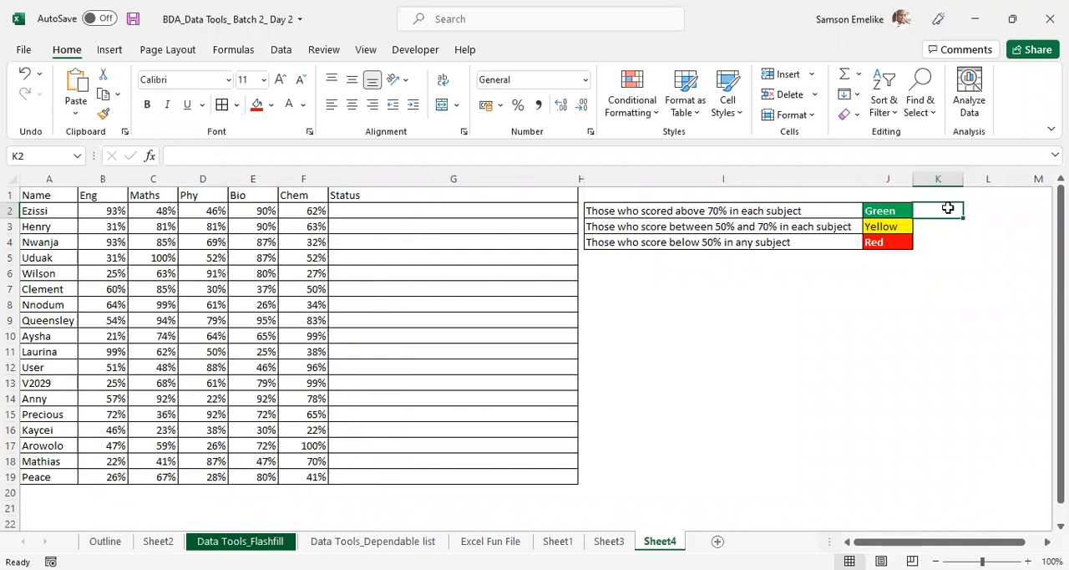
pyautogui.write('IF and')
pyautogui.press('BackSpace')
pyautogui.press('BackSpace')
pyautogui.press('BackSpace')
pyautogui.press('BackSpace')
pyautogui.write('+ AND')
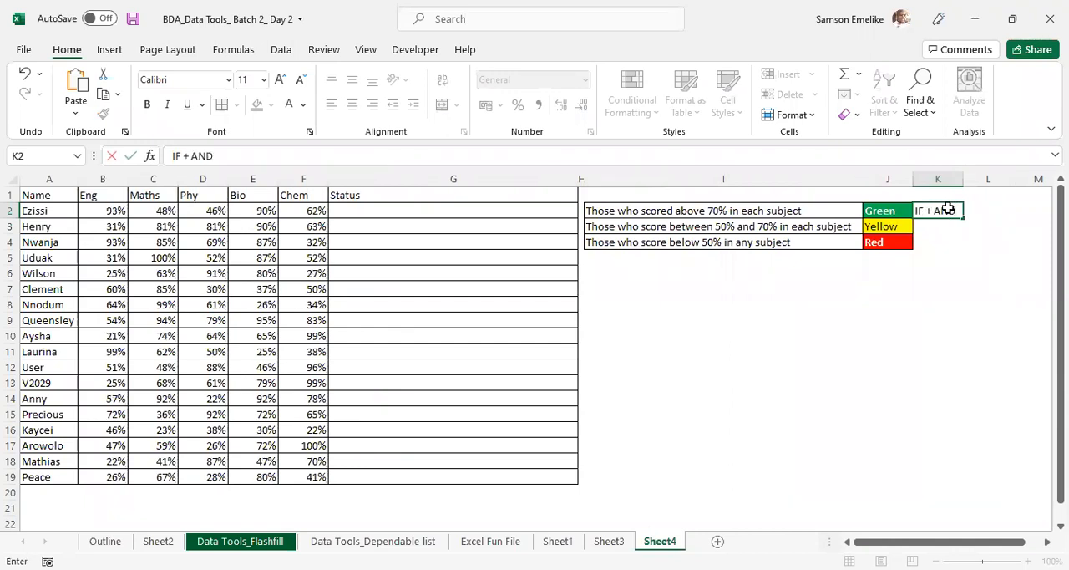
pyautogui.press('Return')
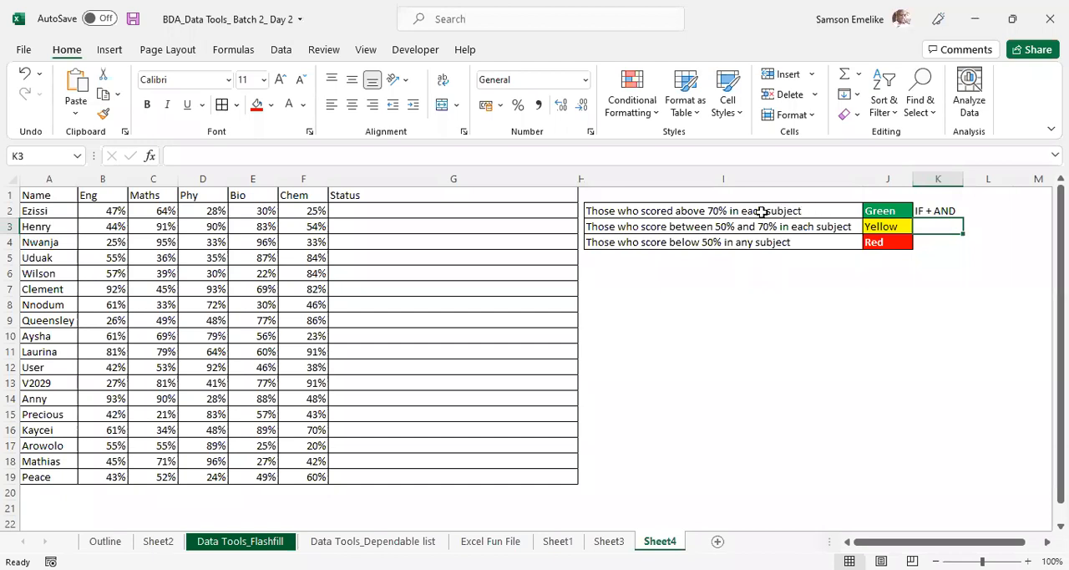
pyautogui.click(97, 210)
pyautogui.click(165, 210)
pyautogui.click(201, 210)
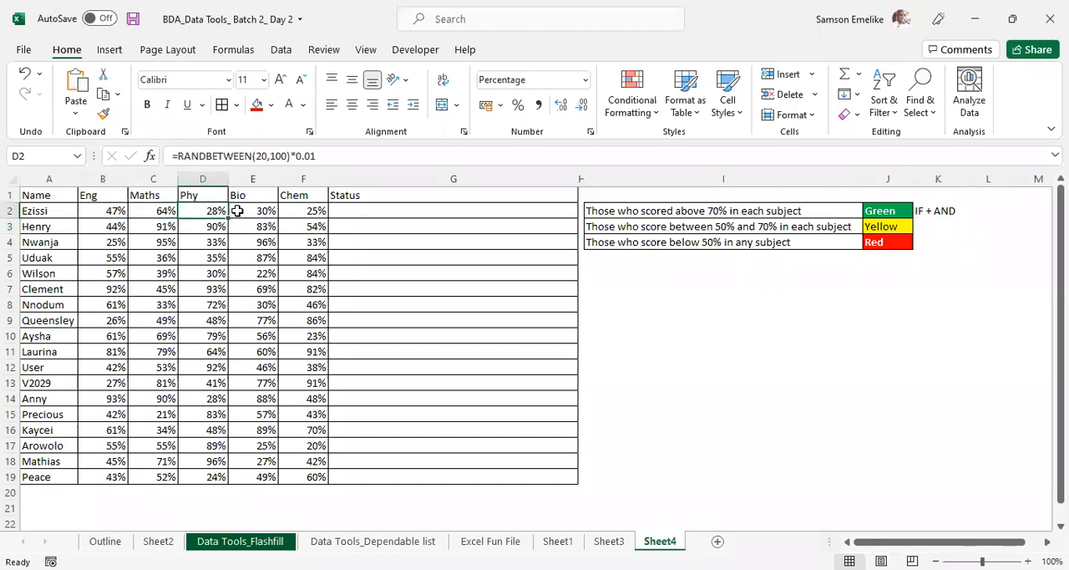
pyautogui.click(257, 214)
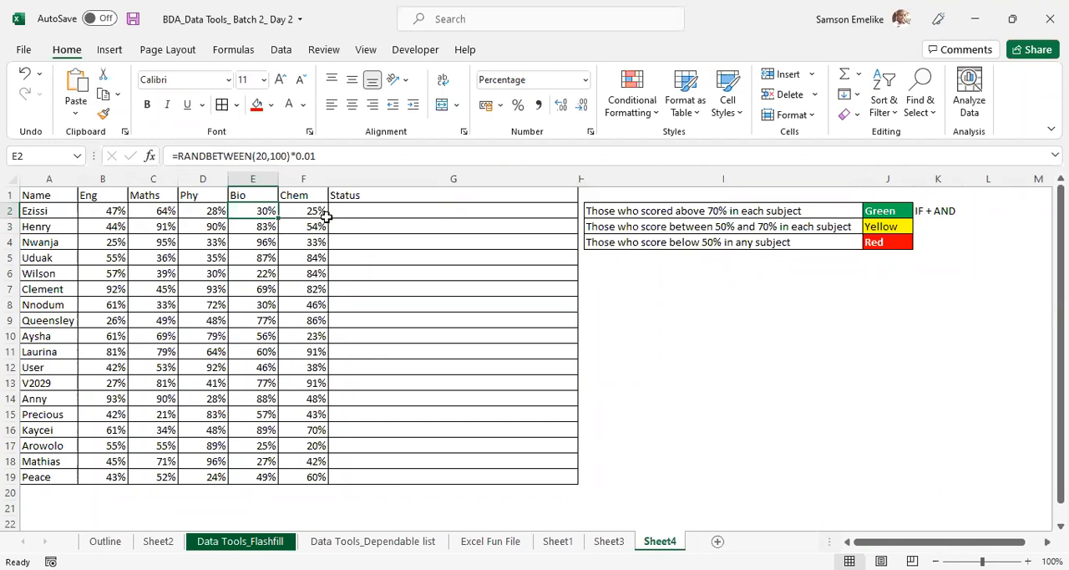
# - Begin a formula in the first Status cell, G2, with AND nested inside IF: =IF(AND(
pyautogui.click(374, 211)
pyautogui.write('=')
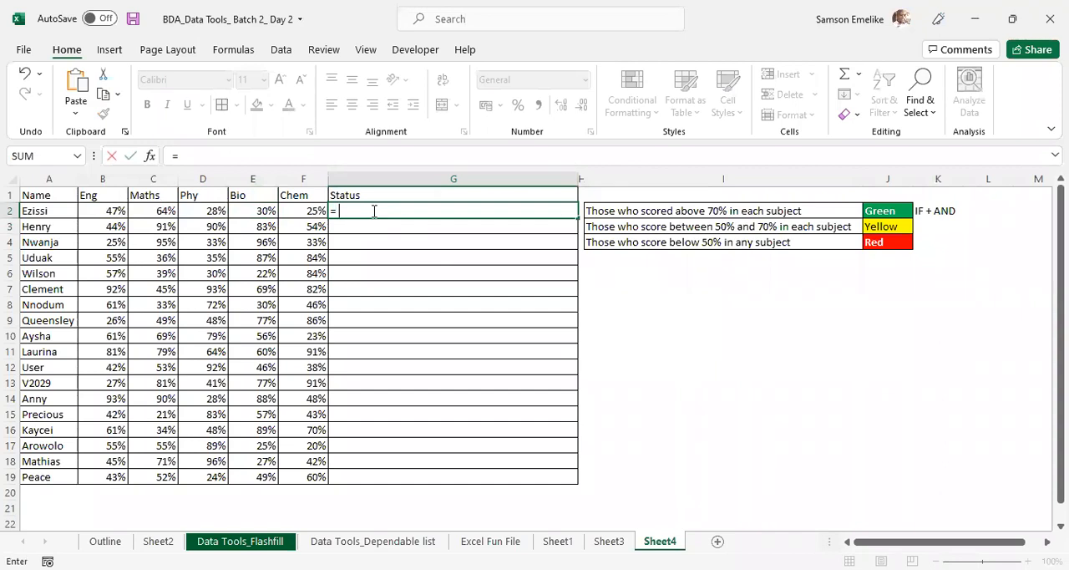
pyautogui.write('if')
pyautogui.press('Tab')
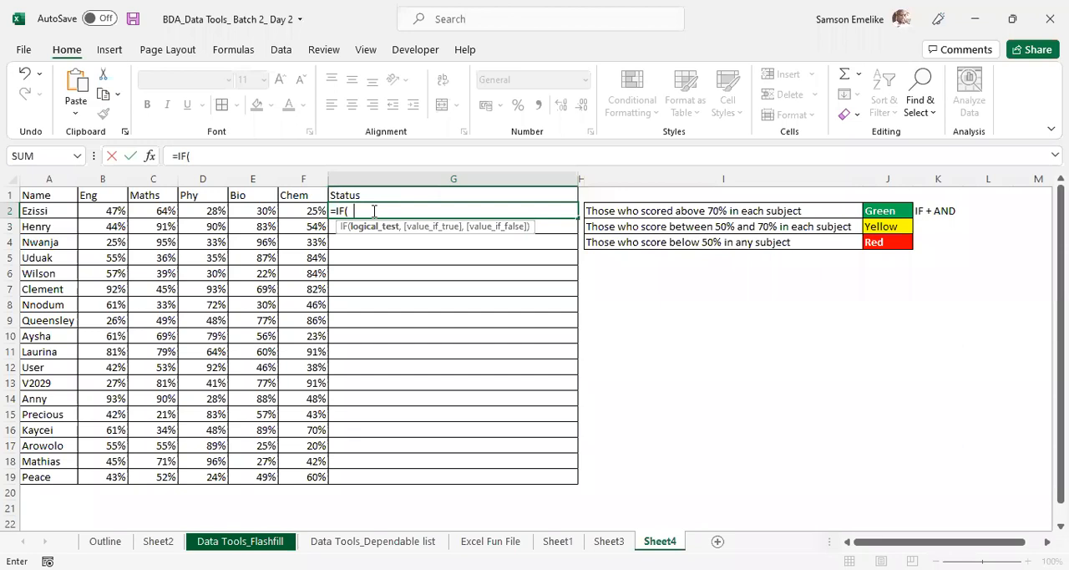
pyautogui.press('BackSpace')
pyautogui.write('and')
pyautogui.press('Tab')
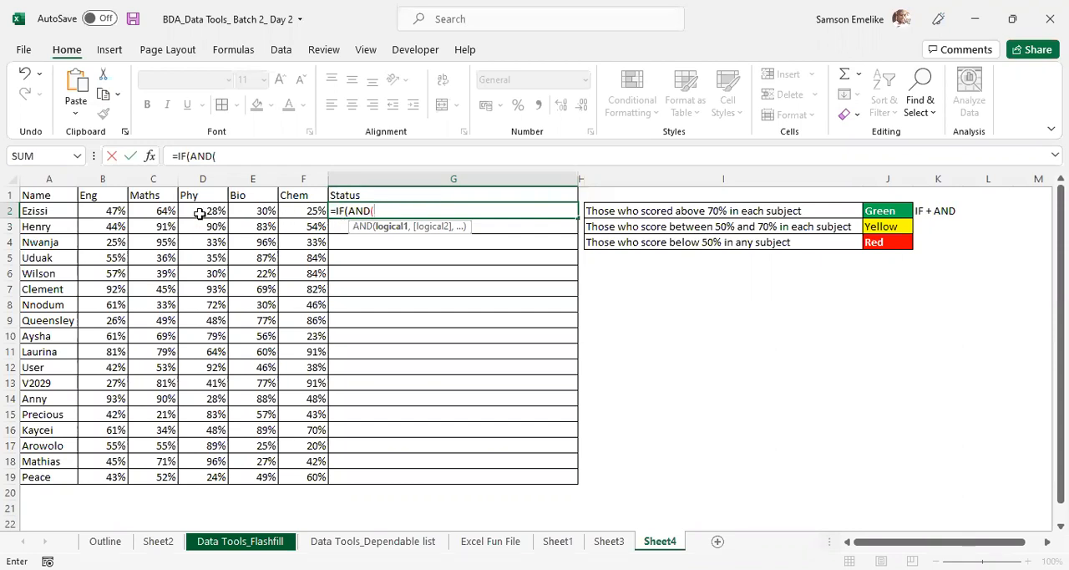
# - Add the conditions B2>70% and C2>70% to the AND function in G2
pyautogui.click(113, 208)
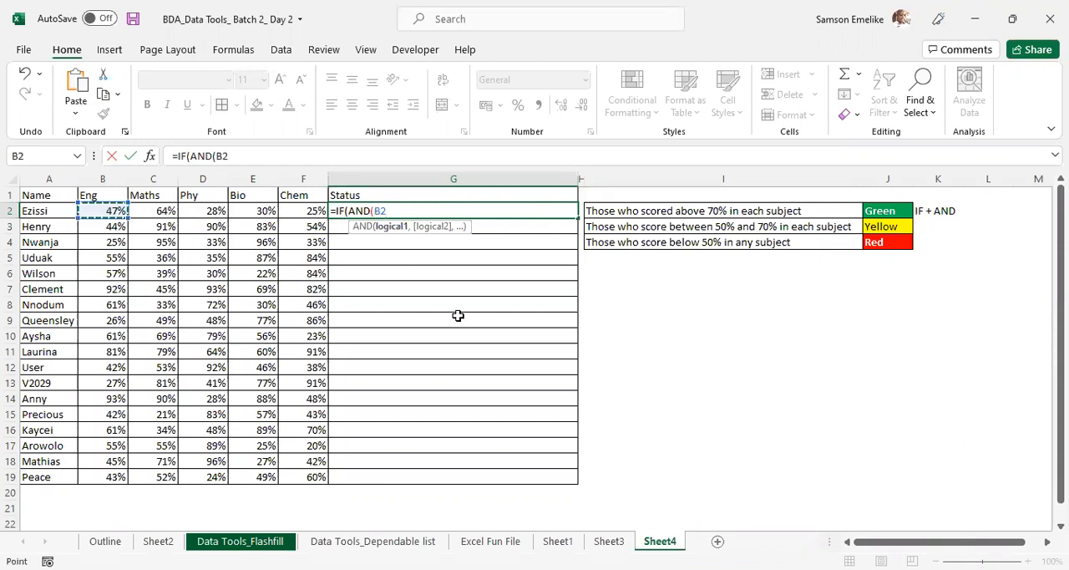
pyautogui.write('=')
pyautogui.press('BackSpace')
pyautogui.write('>70%')
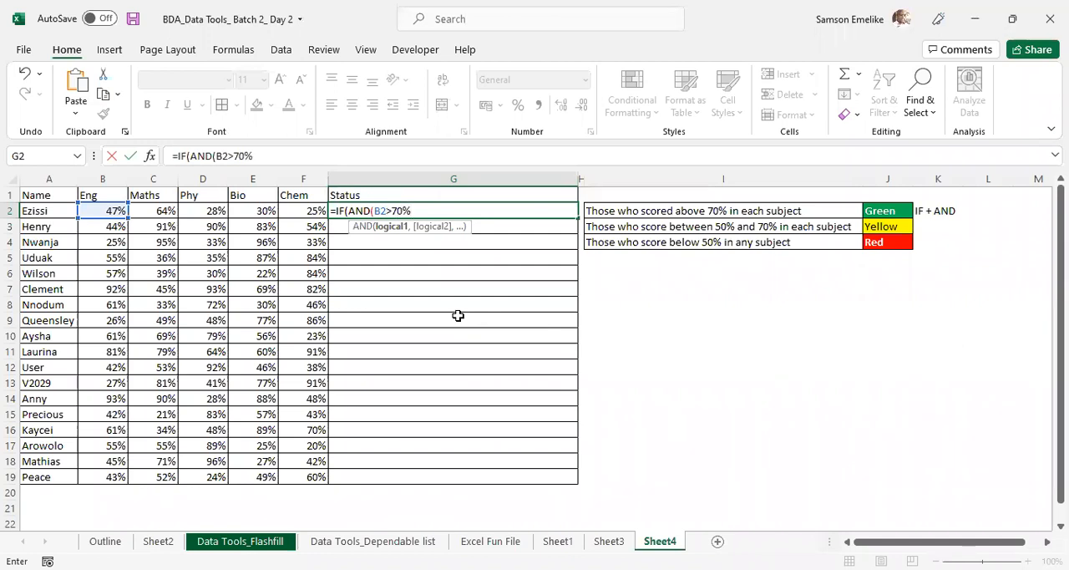
pyautogui.write(',')
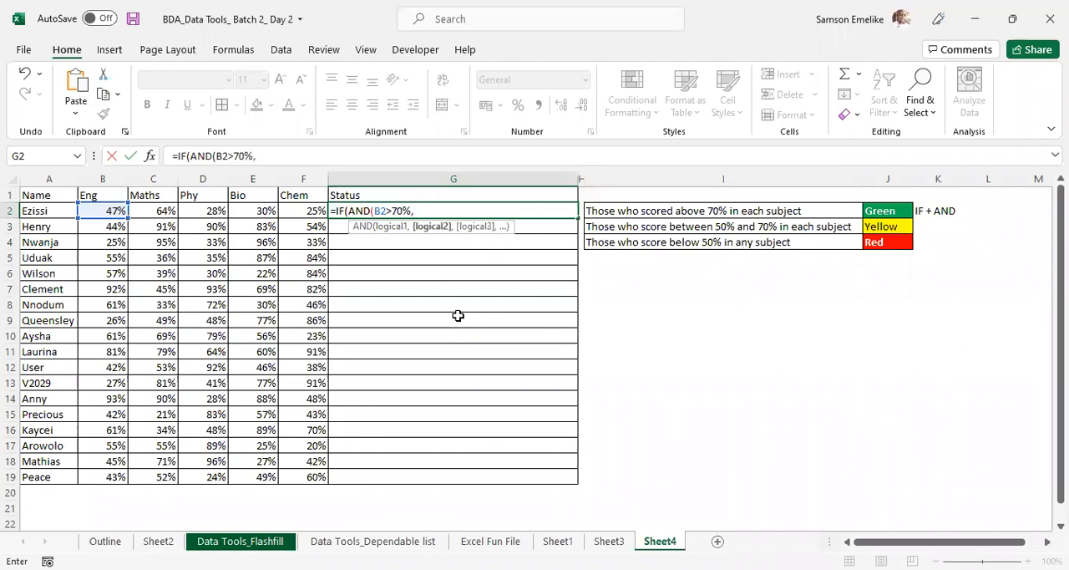
pyautogui.click(162, 210)
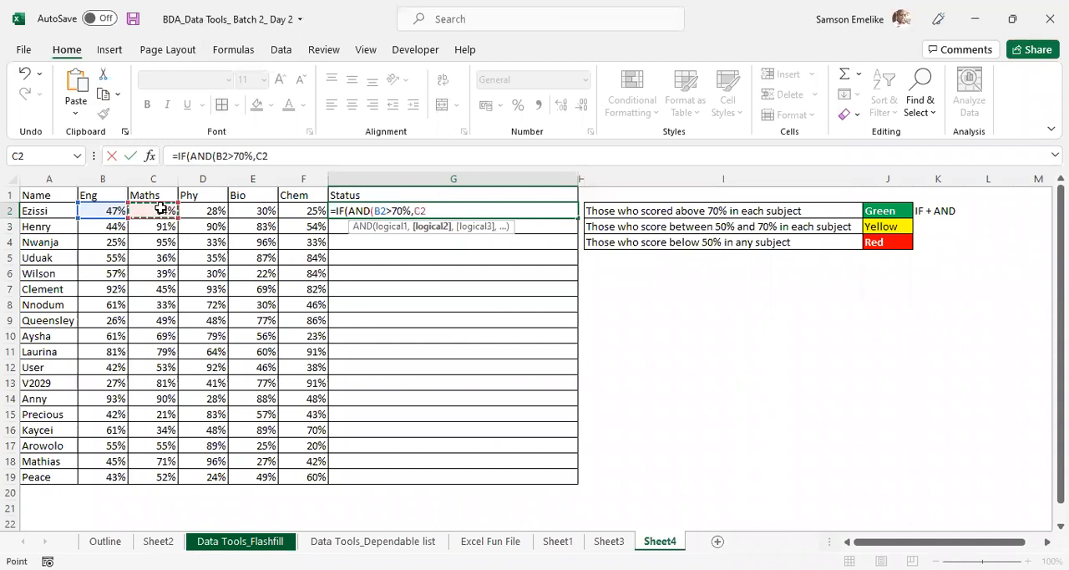
pyautogui.write('>70%')
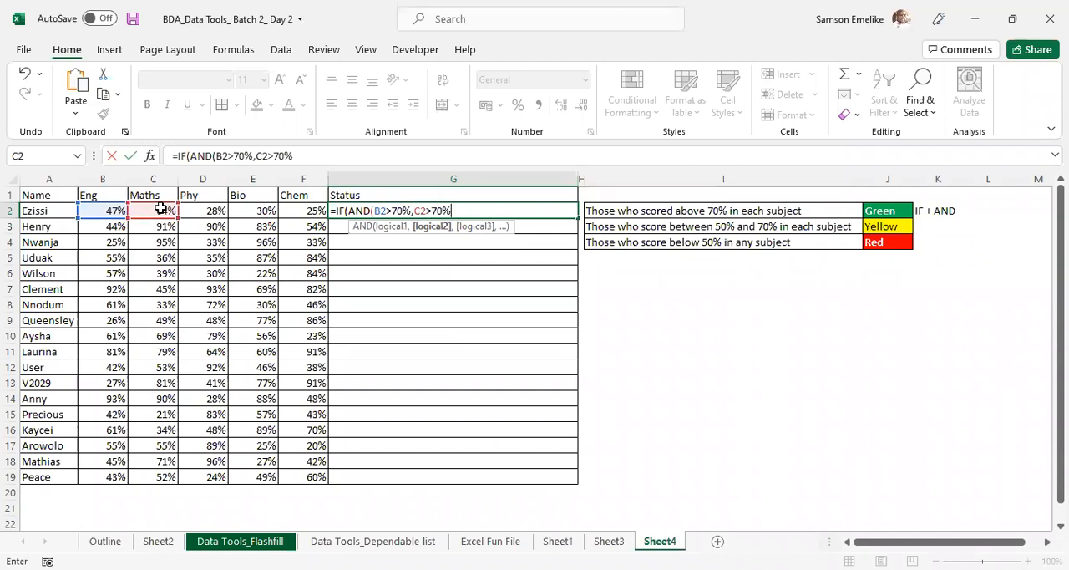
pyautogui.write(',')
# - Add the conditions D2>70% and E2>70% to the AND function in G2
pyautogui.click(203, 212)
pyautogui.write('>7')
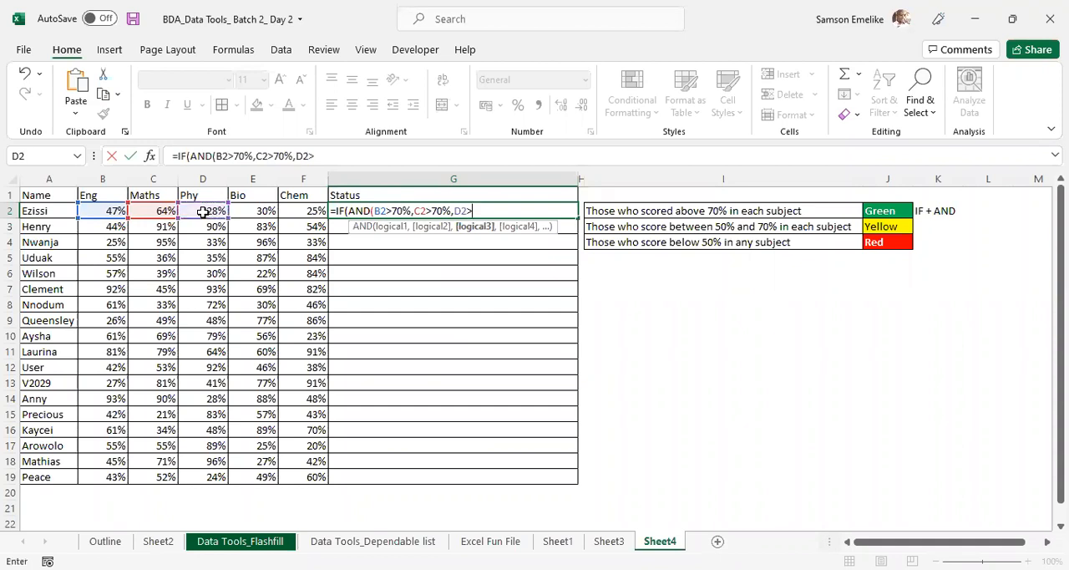
pyautogui.write('0%,')
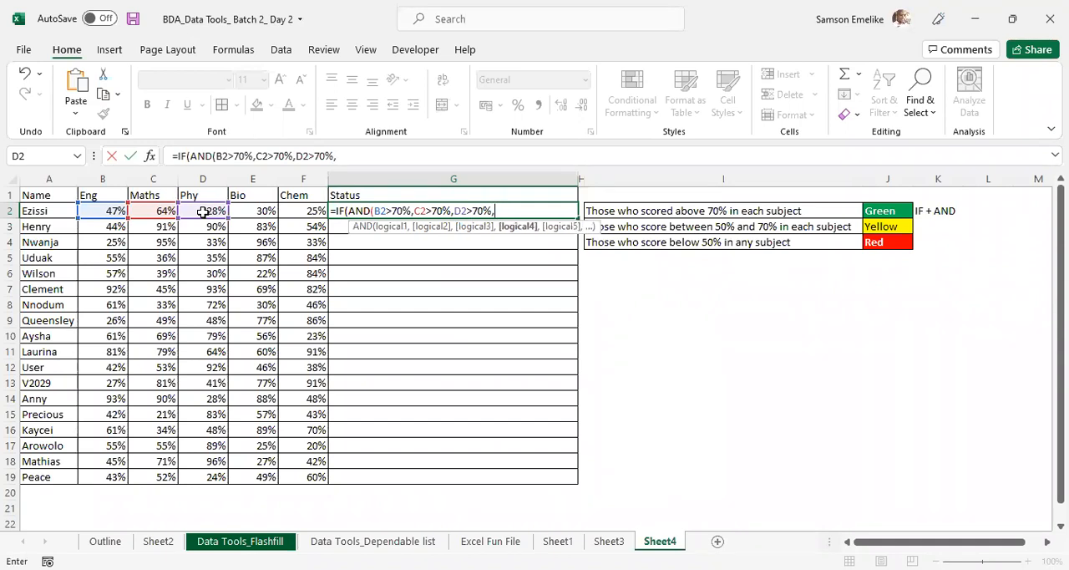
pyautogui.click(264, 210)
pyautogui.write('>70')
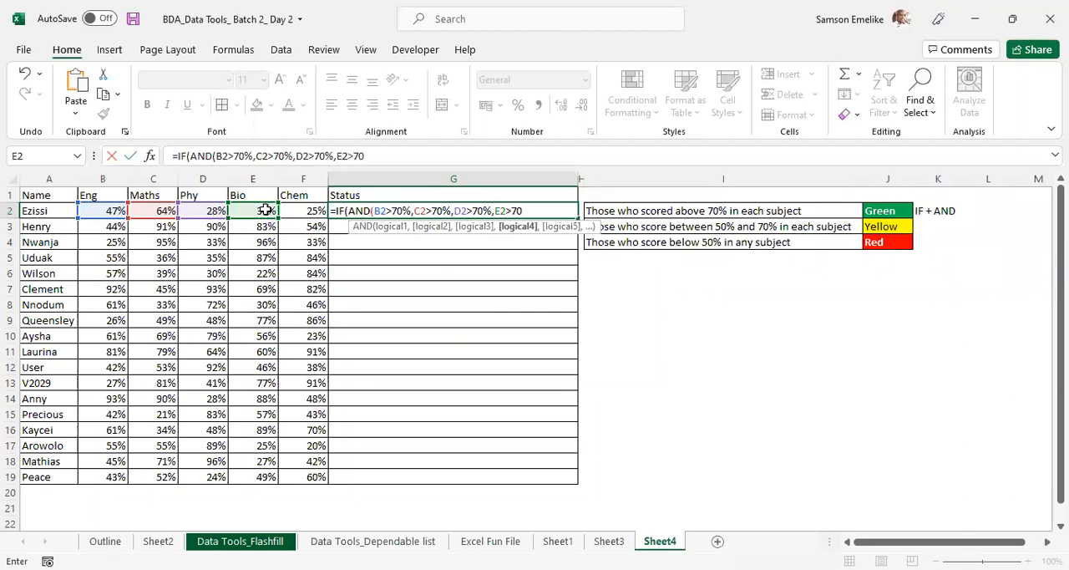
pyautogui.write('%')
pyautogui.press('Return')
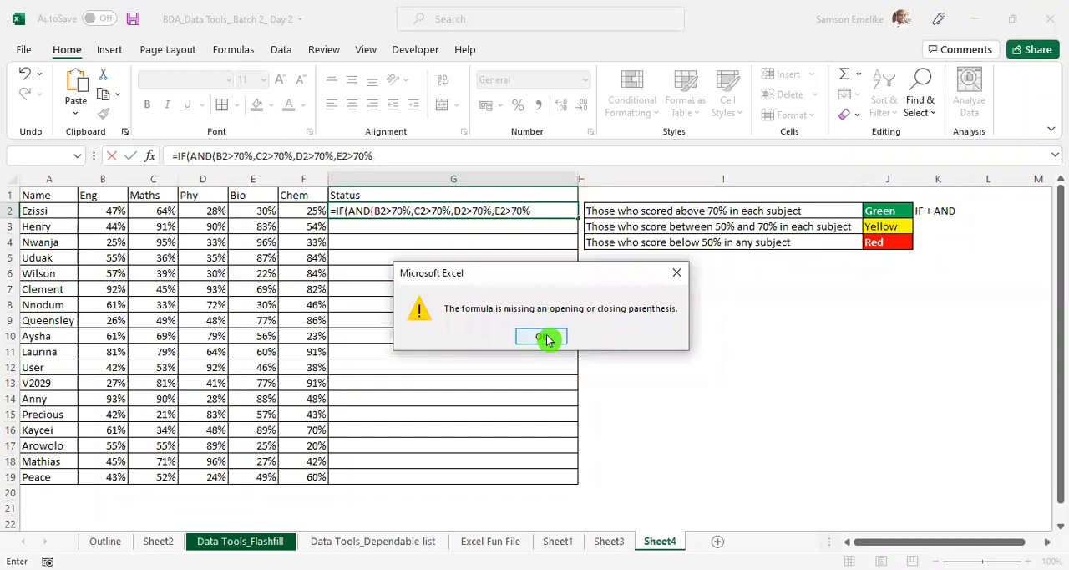
pyautogui.click(545, 337)
# - Add the condition F2>70% to the G2 formula and close the AND function
pyautogui.write(',F2>7')
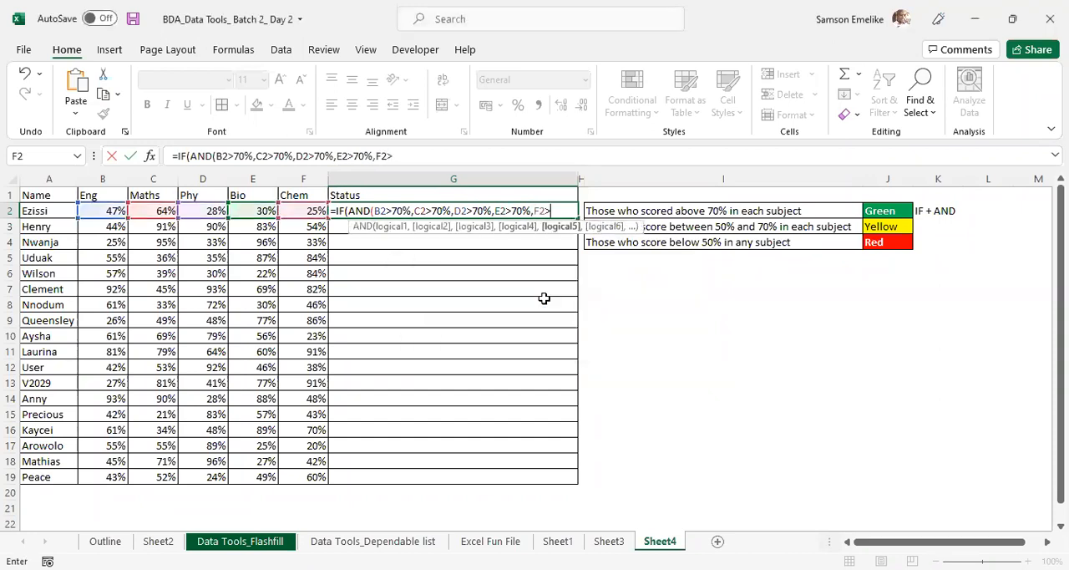
pyautogui.write('0%)')
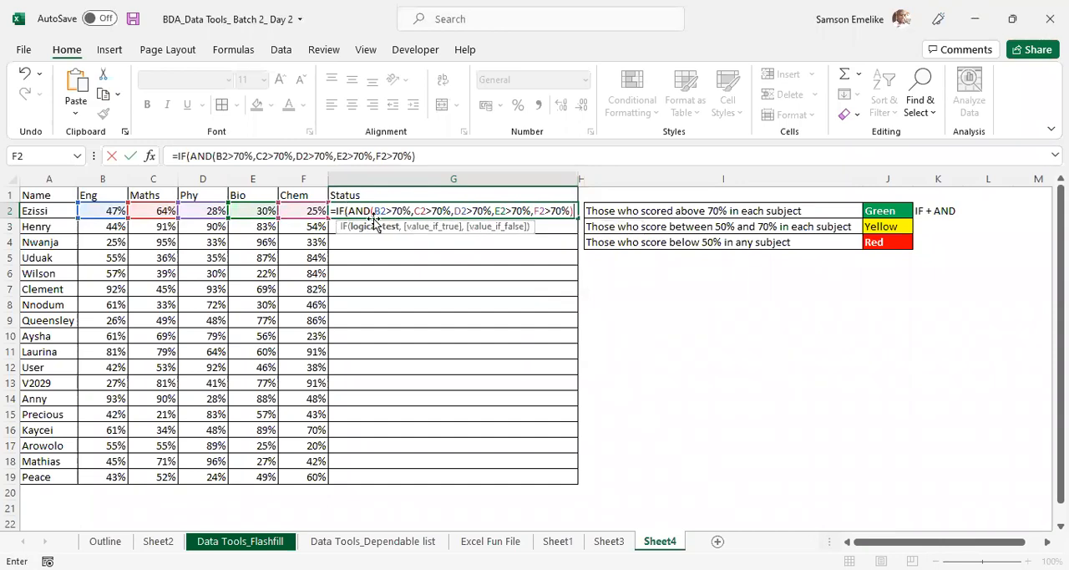
# - Remove the IF wrapper so G2 holds only =AND(B2>70%,C2>70%,D2>70%,E2>70%,F2>70%), and commit the formula
pyautogui.click(345, 212)
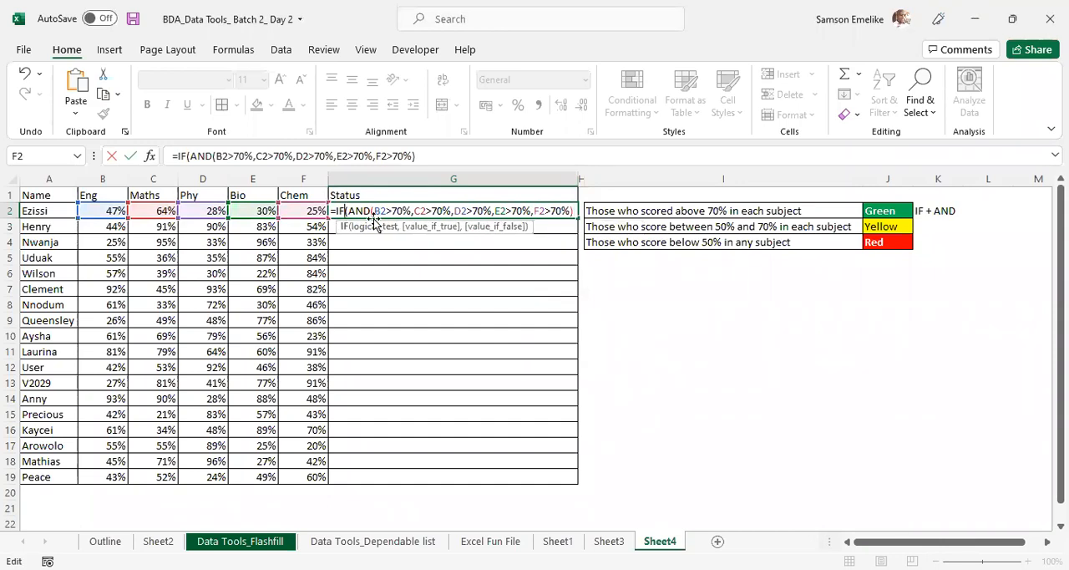
pyautogui.press('BackSpace')
pyautogui.press('BackSpace')
pyautogui.press('Delete')
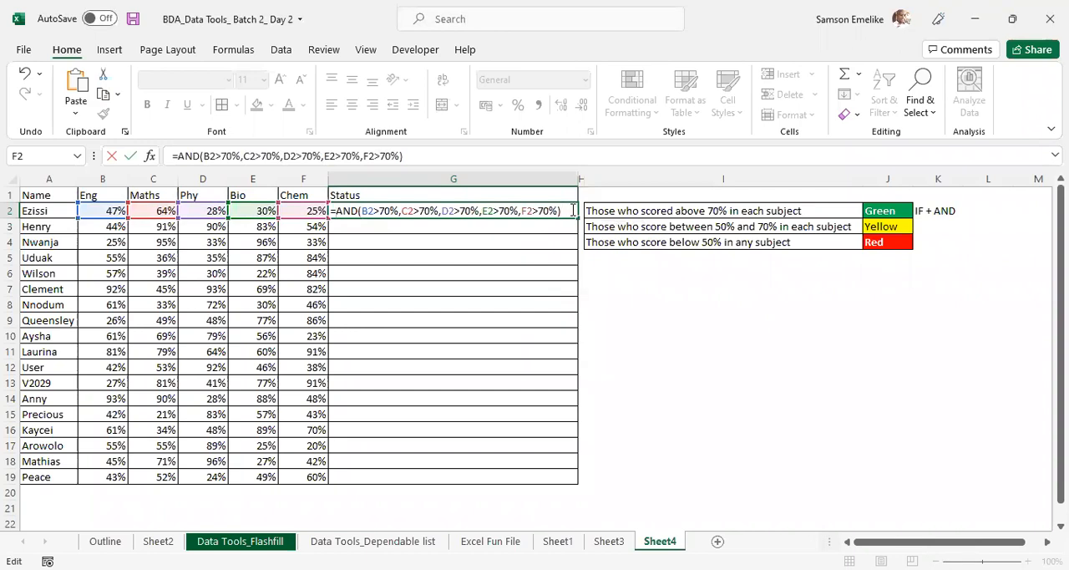
pyautogui.press('Return')
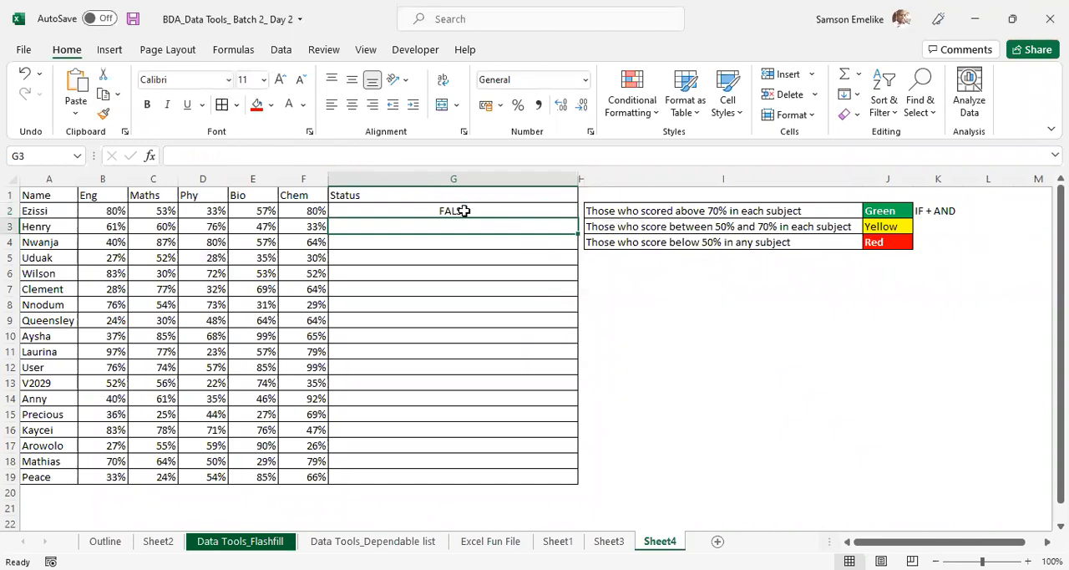
# - Replace the random scores in B2:F2 with 70% in every subject to test the AND formula
pyautogui.click(470, 213)
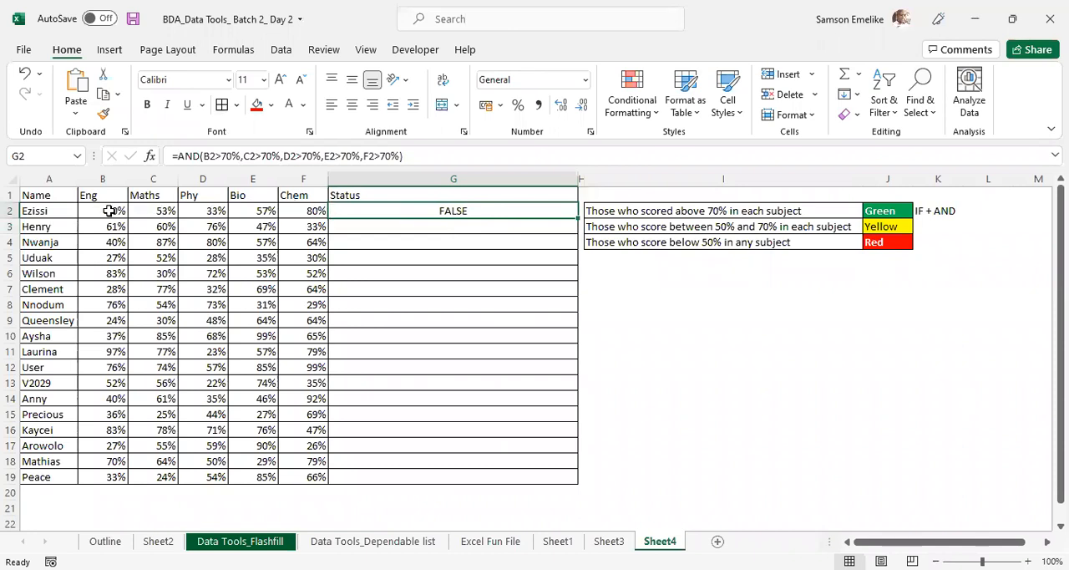
pyautogui.click(316, 210)
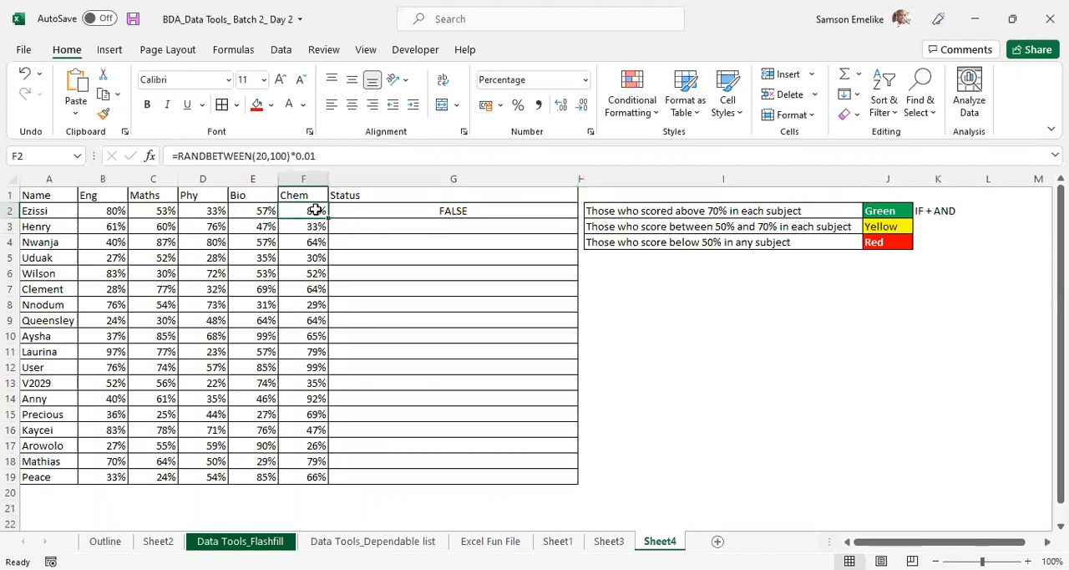
pyautogui.click(113, 210)
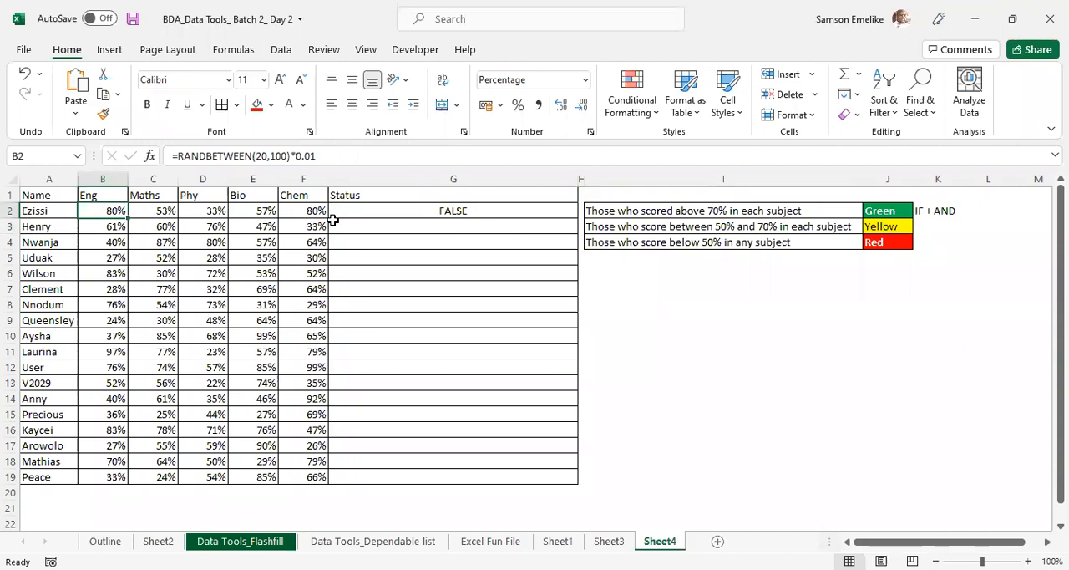
pyautogui.write('70')
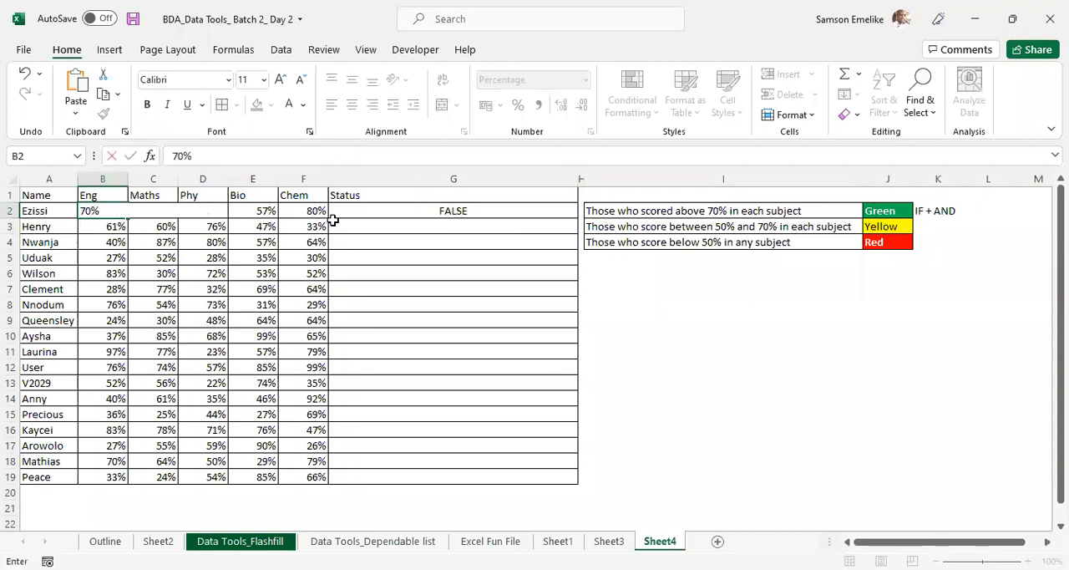
pyautogui.press('Tab')
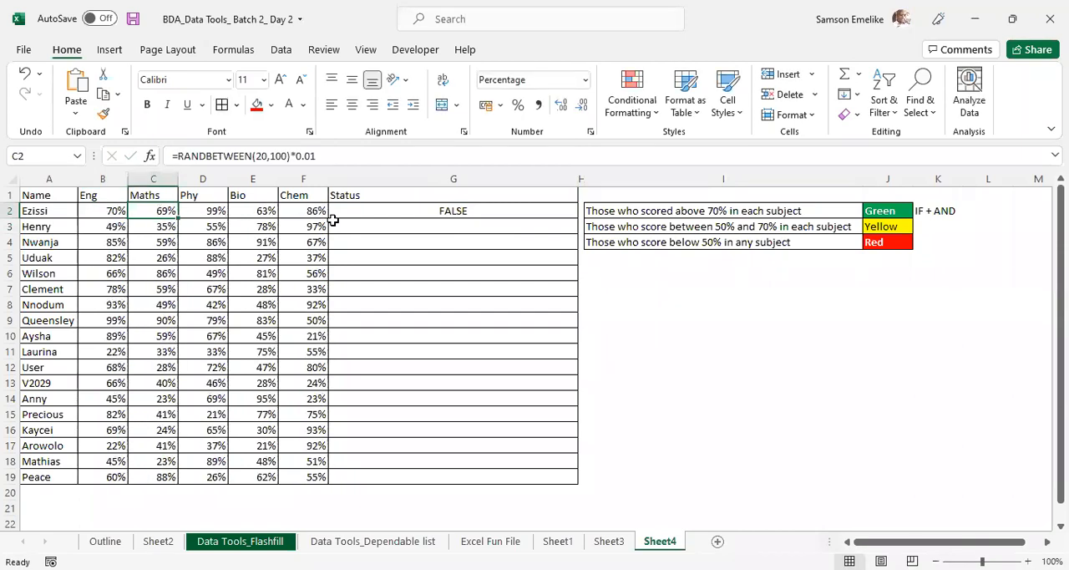
pyautogui.write('70')
pyautogui.press('Tab')
pyautogui.write('7')
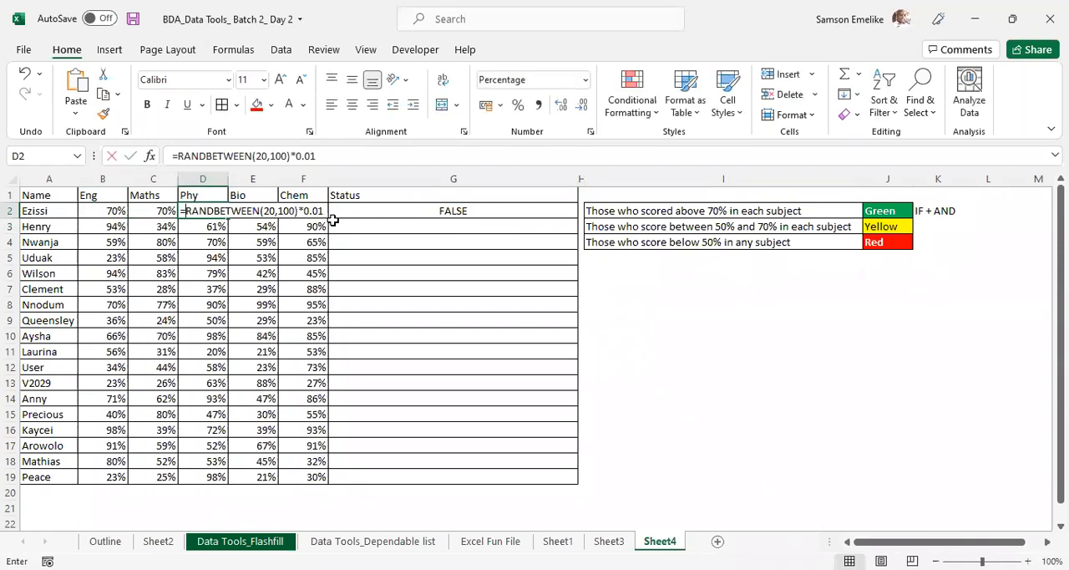
pyautogui.write('0')
pyautogui.press('Tab')
pyautogui.write('70')
pyautogui.press('Tab')
pyautogui.write('70')
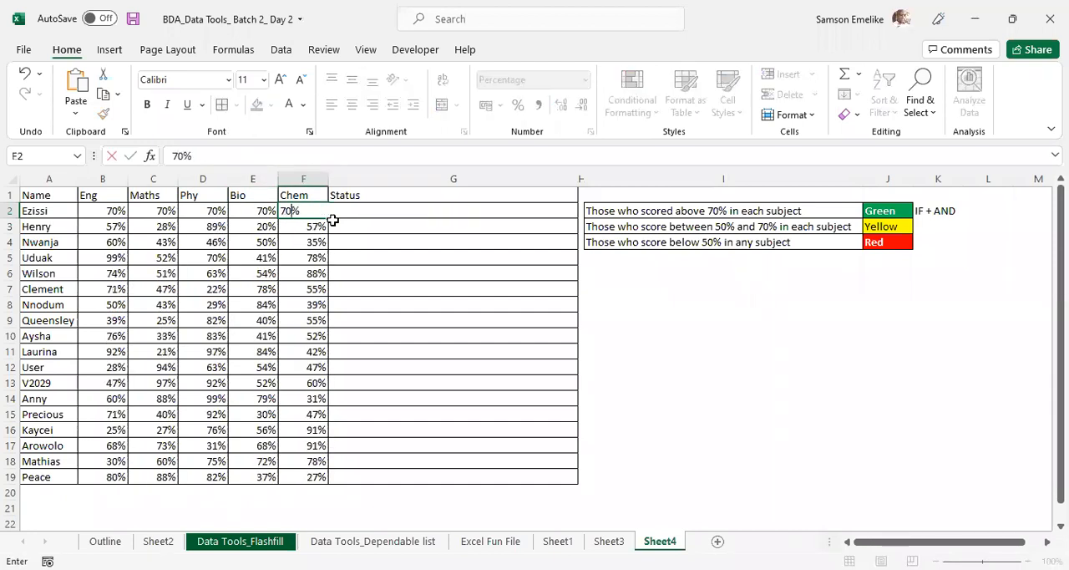
pyautogui.press('Tab')
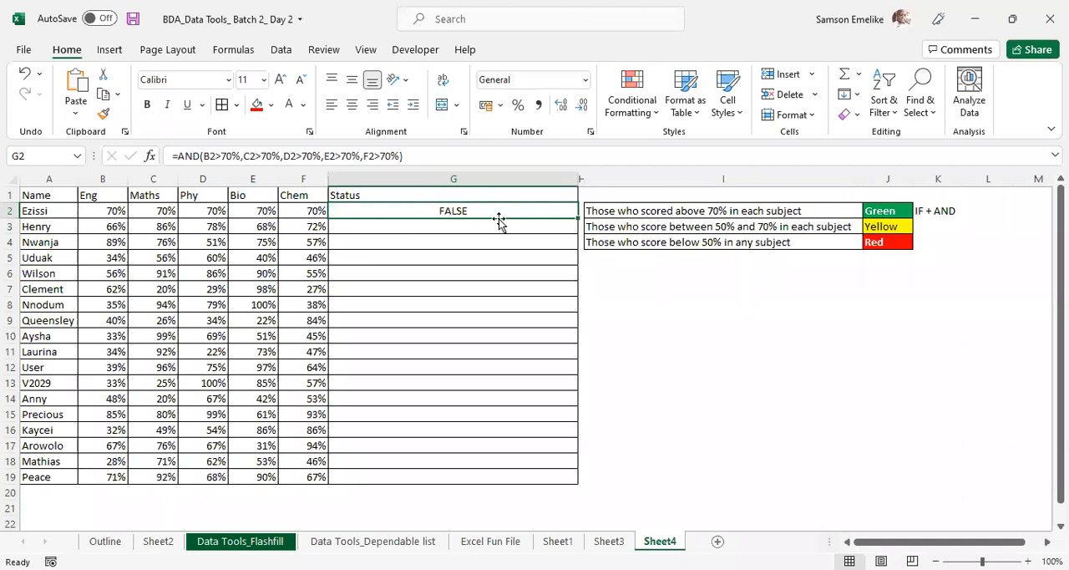
pyautogui.click(608, 113)
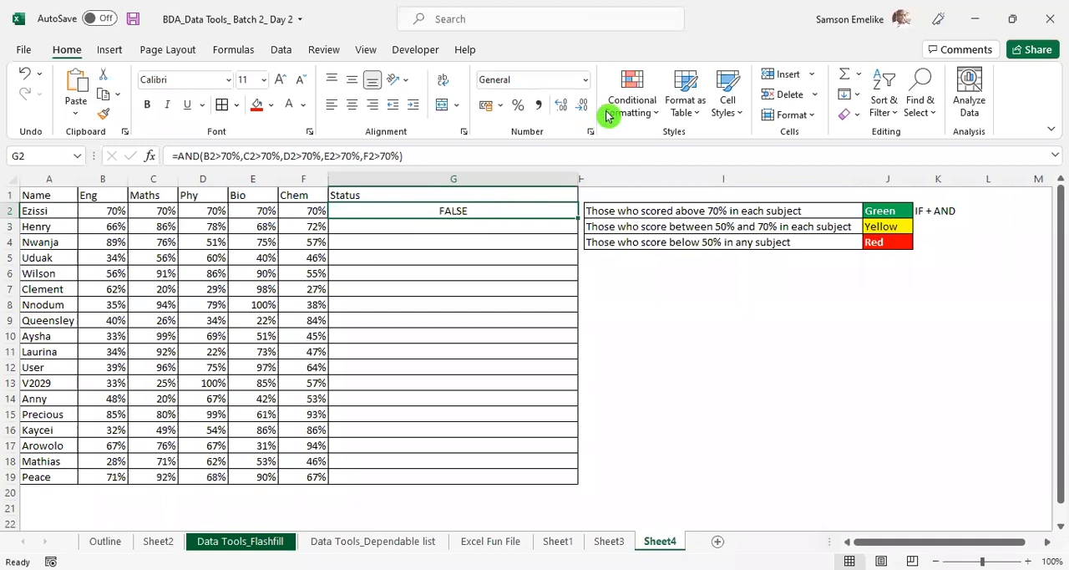
pyautogui.click(615, 106)
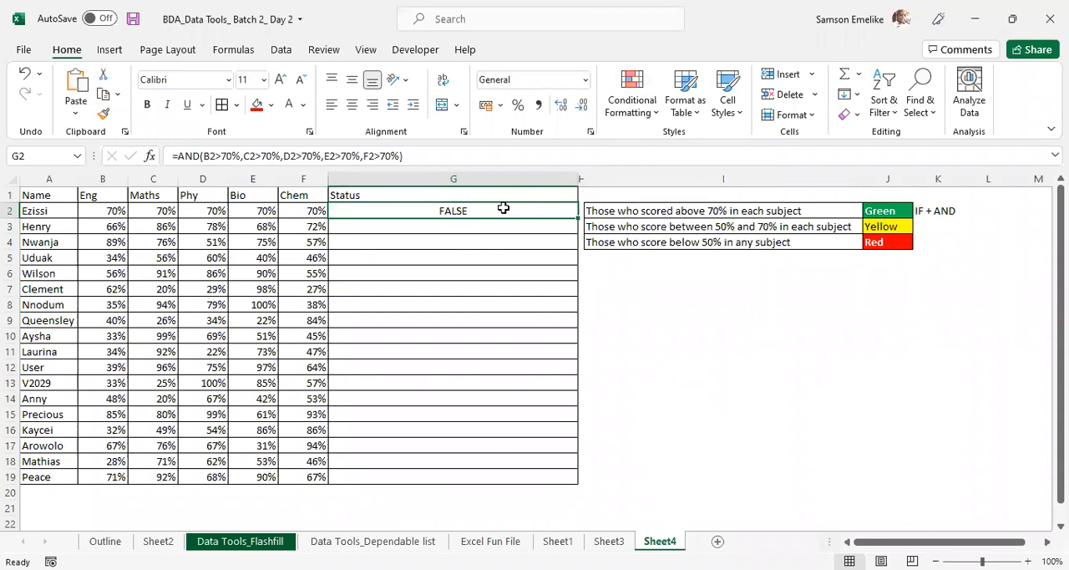
# - Set all five subject scores in B2:F2 to 71% to test the AND formula
pyautogui.click(110, 210)
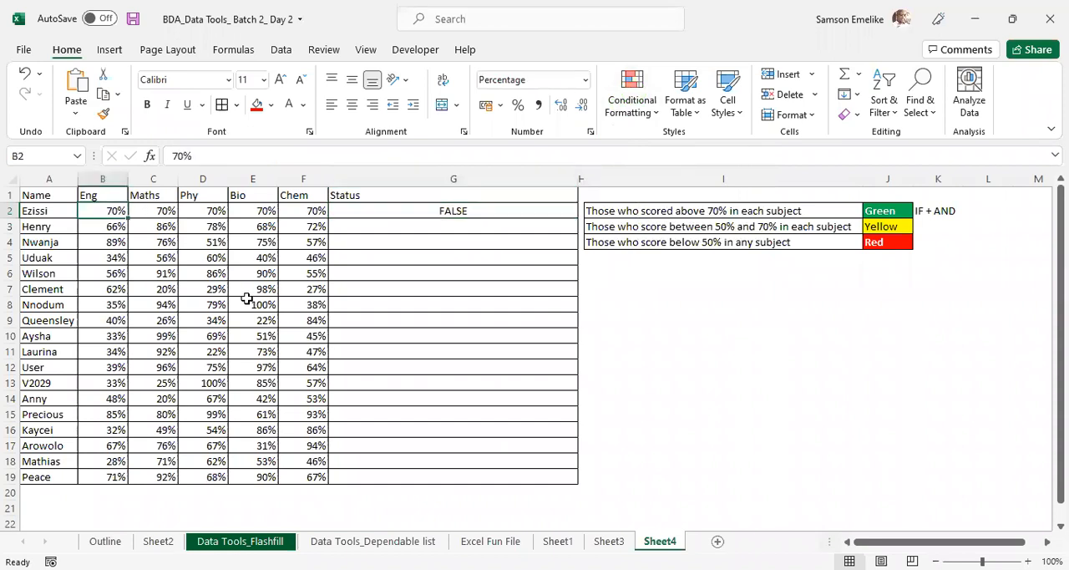
pyautogui.hotkey('shift', 'Right')
pyautogui.hotkey('shift', 'Right')
pyautogui.hotkey('shift', 'Right')
pyautogui.hotkey('shift', 'Right')
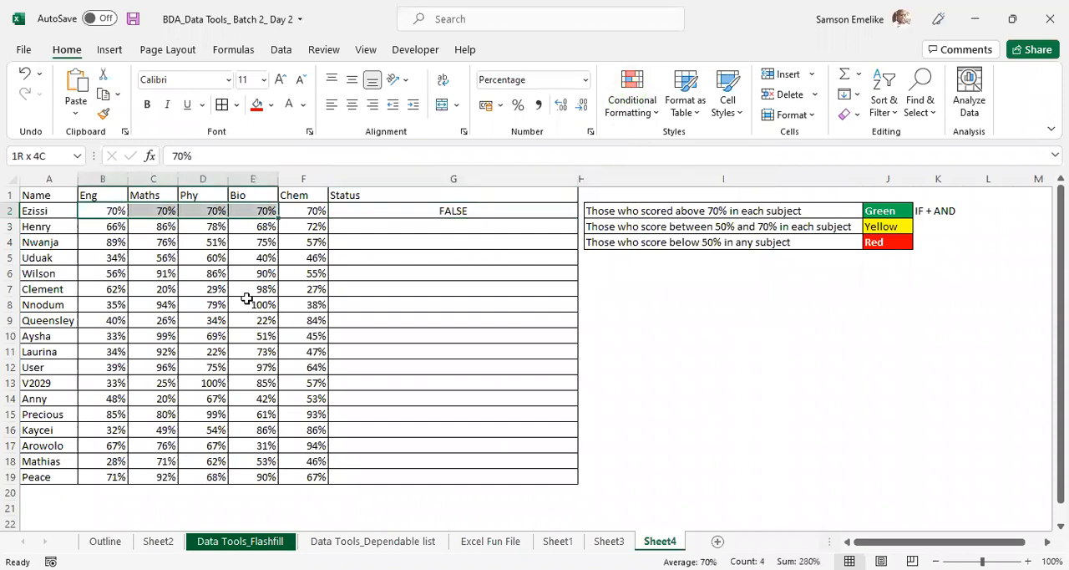
pyautogui.write('71')
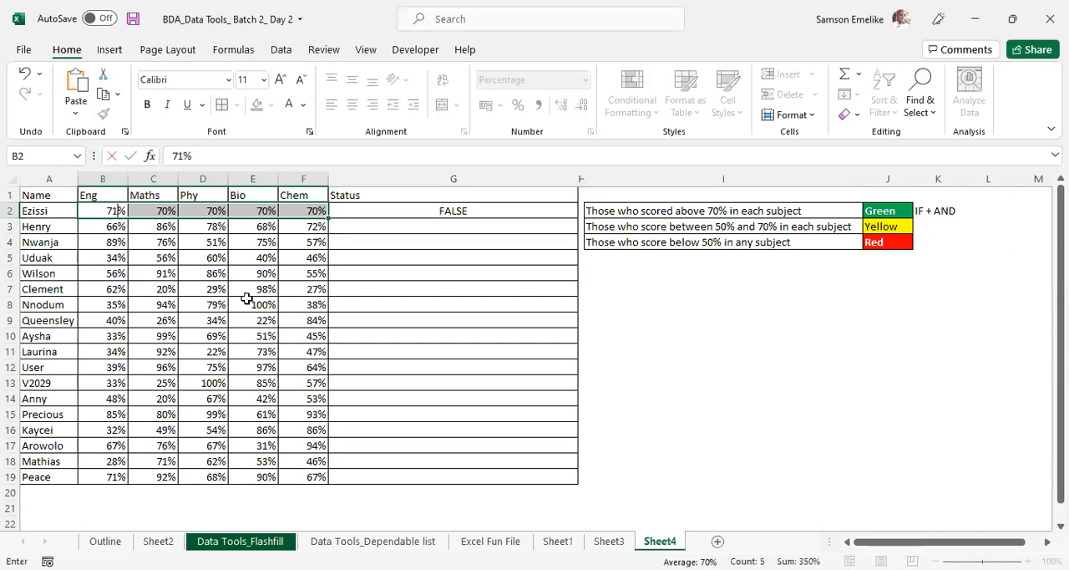
pyautogui.hotkey('ctrl', 'Return')
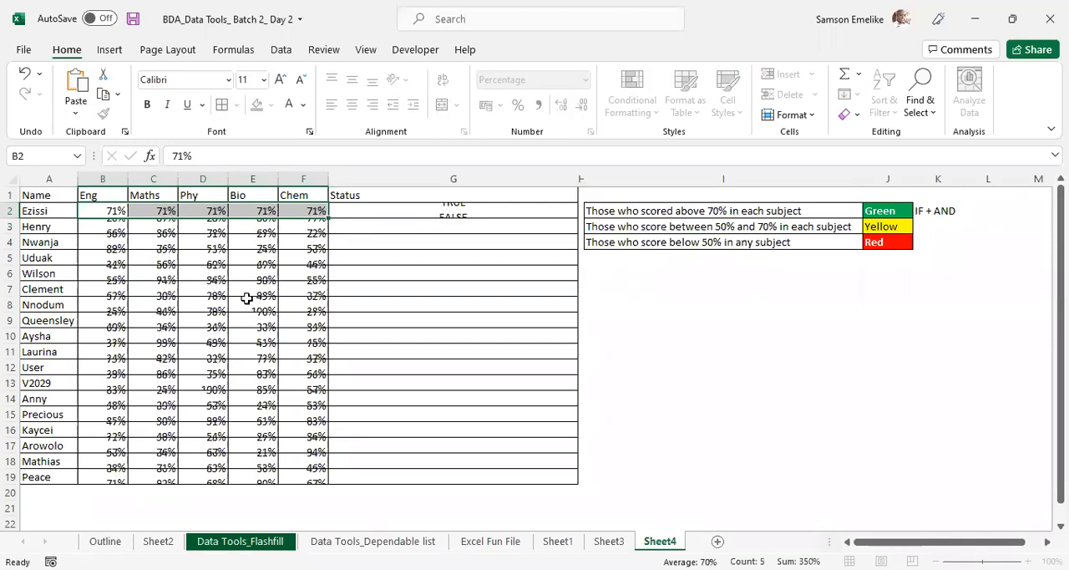
pyautogui.click(481, 324)
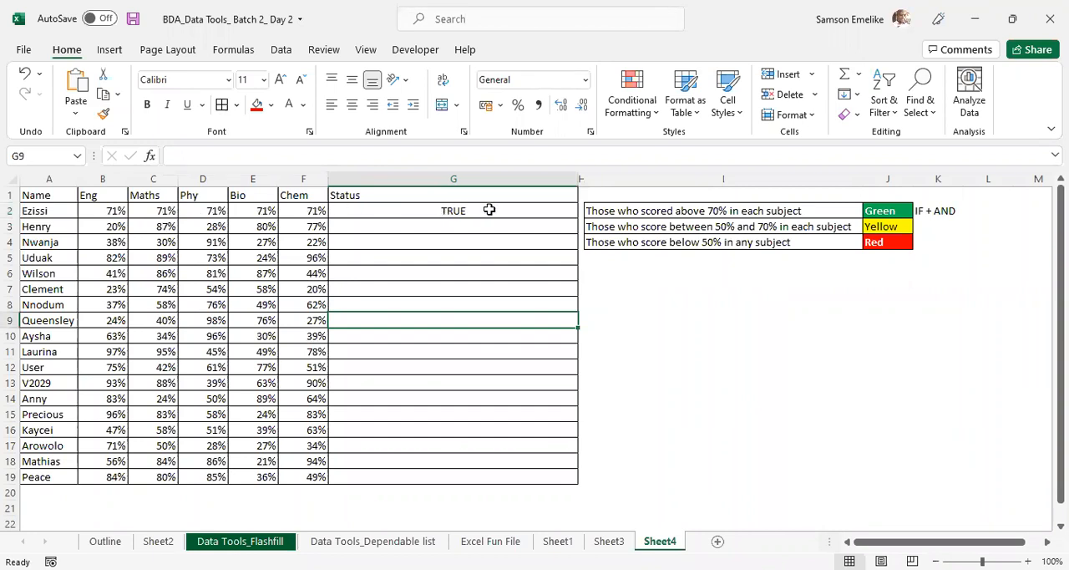
# - Copy the text of the AND formula from Status cell G2, leaving the formula as it is
pyautogui.click(482, 241)
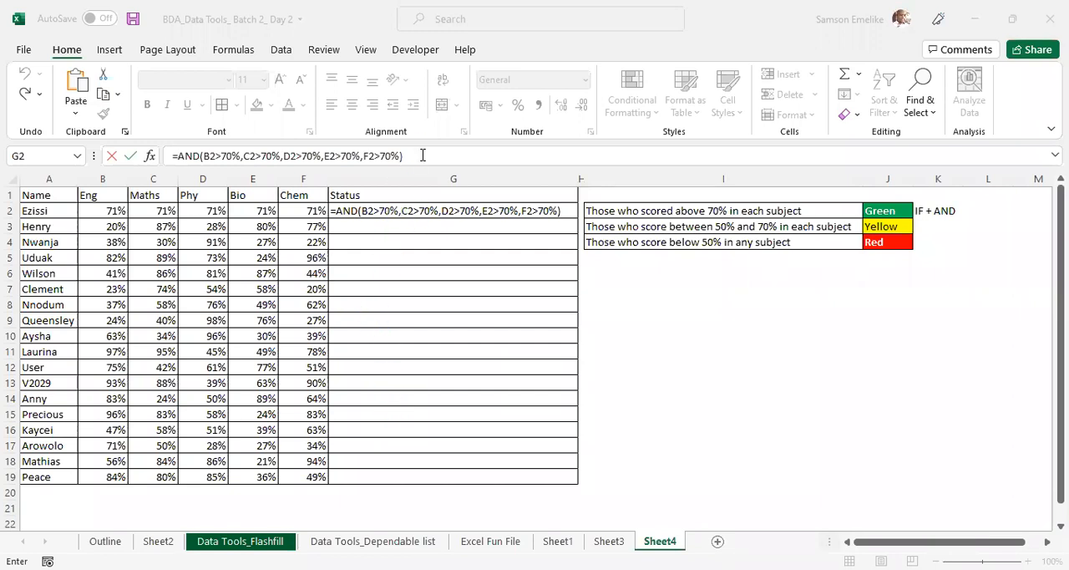
pyautogui.tripleClick(422, 155)
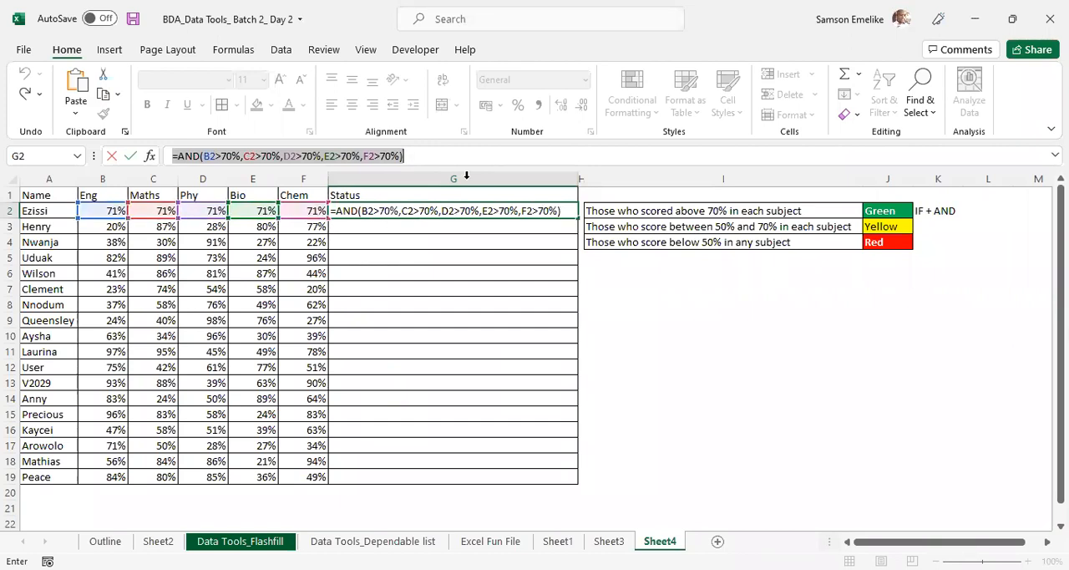
pyautogui.moveTo(404, 155); pyautogui.dragTo(168, 155)
pyautogui.hotkey('ctrl', 'c')
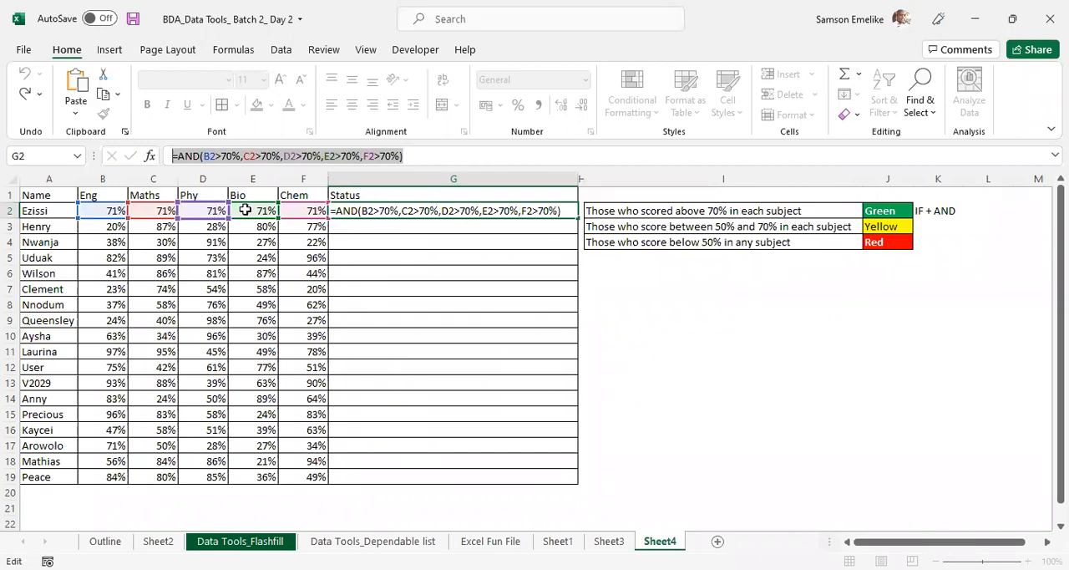
pyautogui.hotkey('ctrl', 'Return')
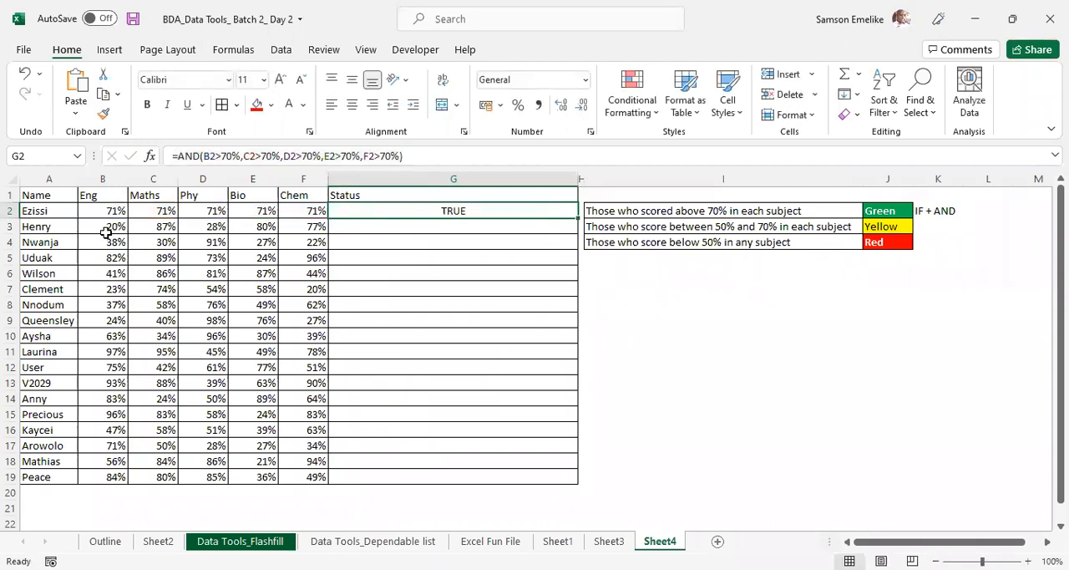
# - For B2:F19, start a formula-based conditional formatting rule with the pasted formula =AND(B2>70%,C2>70%,D2>70%,E2>70%,F2>70%)
pyautogui.moveTo(86, 209); pyautogui.dragTo(315, 476)
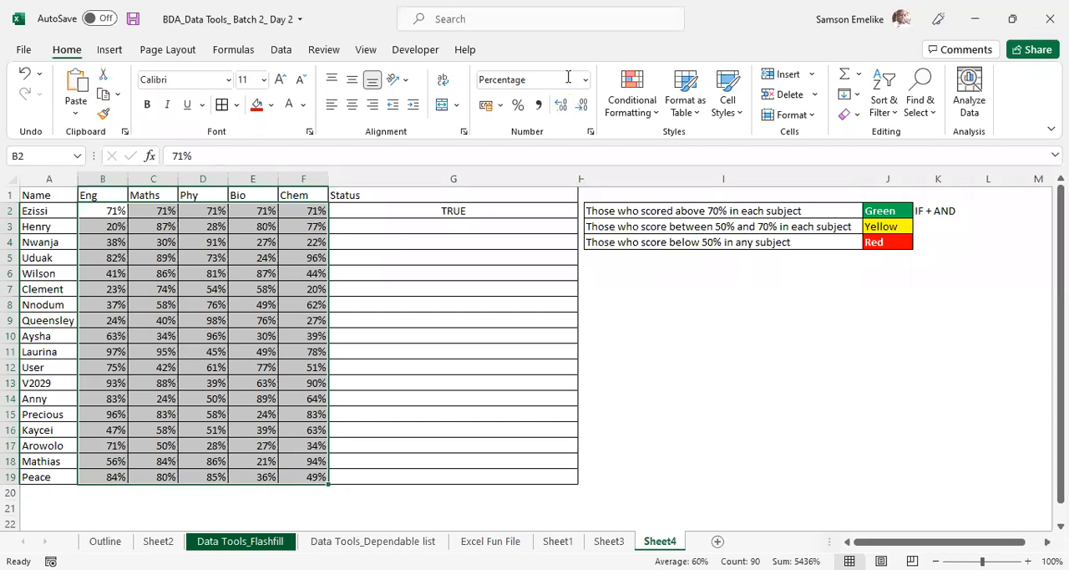
pyautogui.click(628, 101)
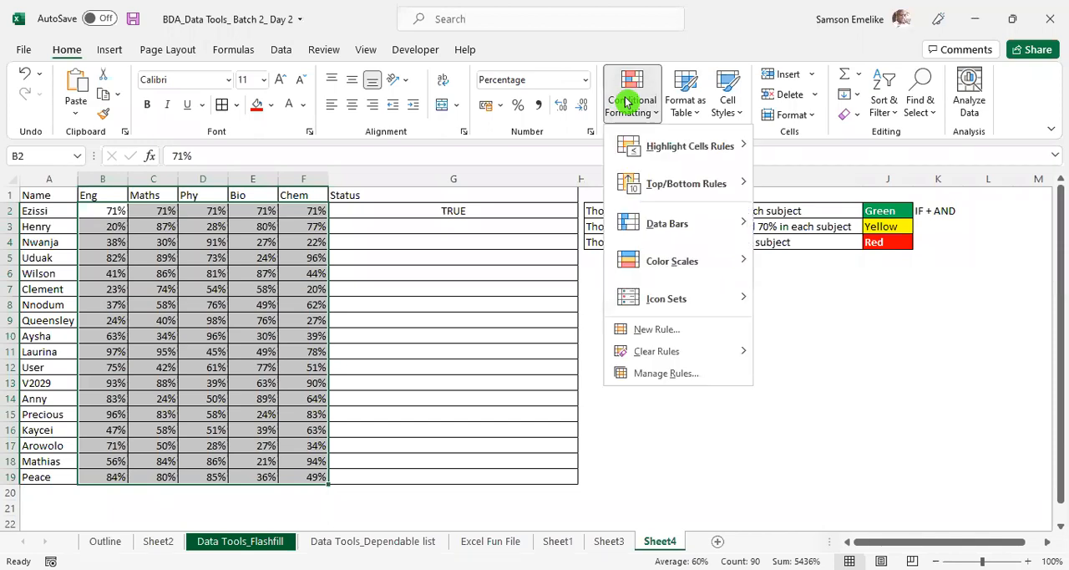
pyautogui.click(662, 377)
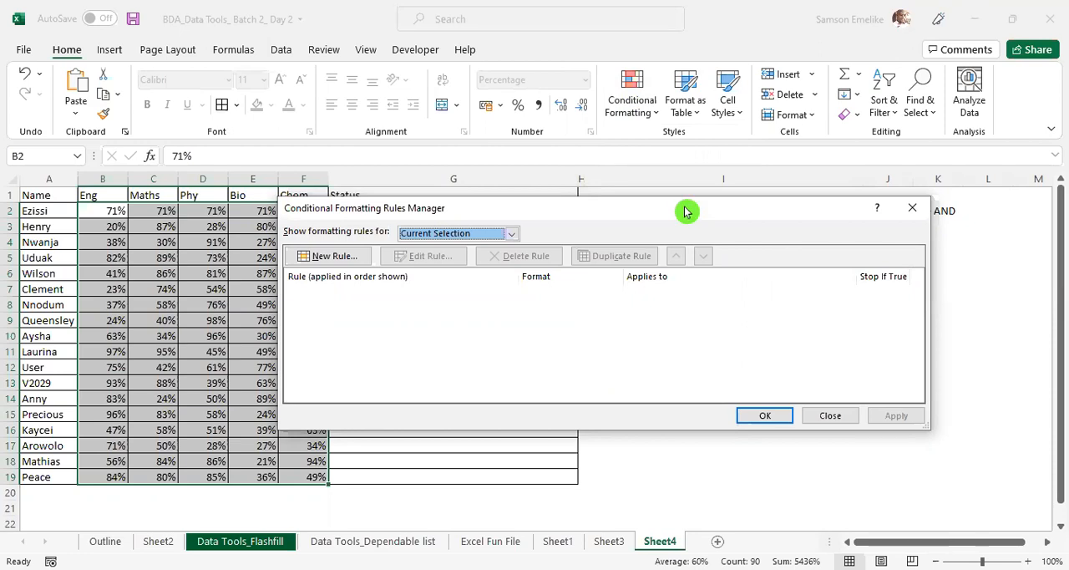
pyautogui.moveTo(685, 211); pyautogui.dragTo(547, 246)
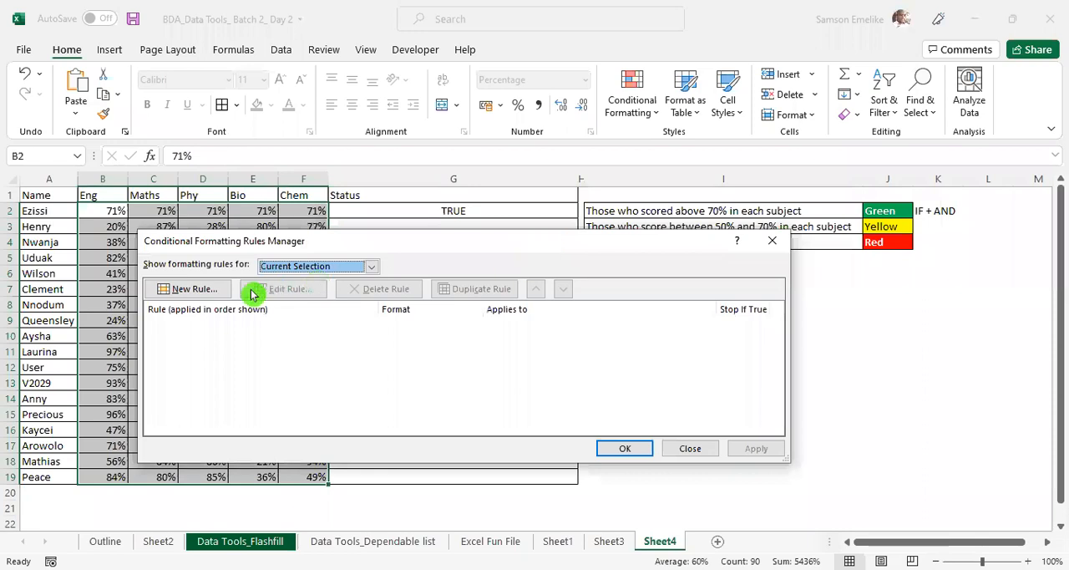
pyautogui.click(190, 291)
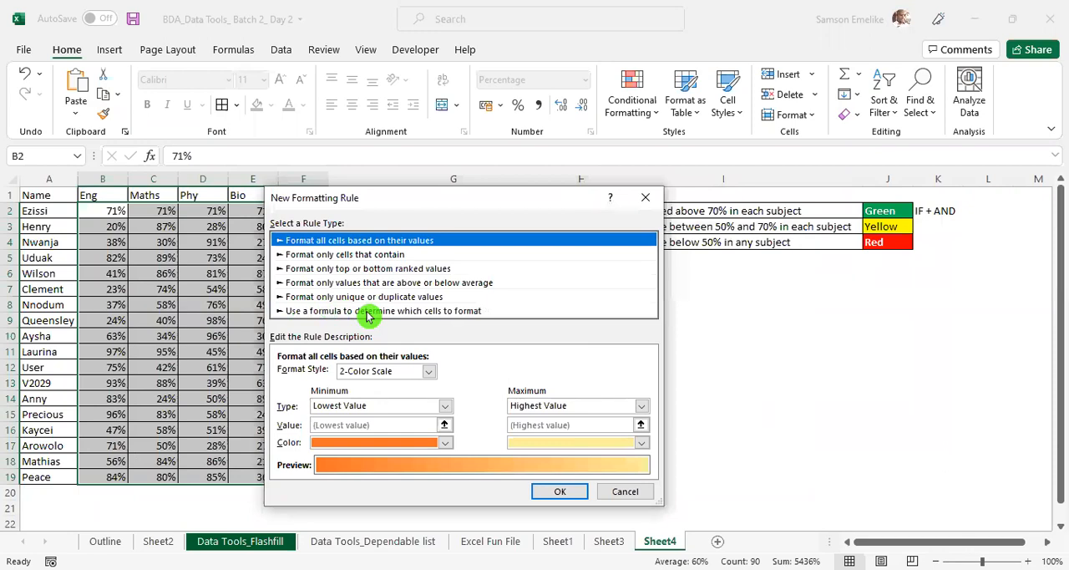
pyautogui.click(368, 311)
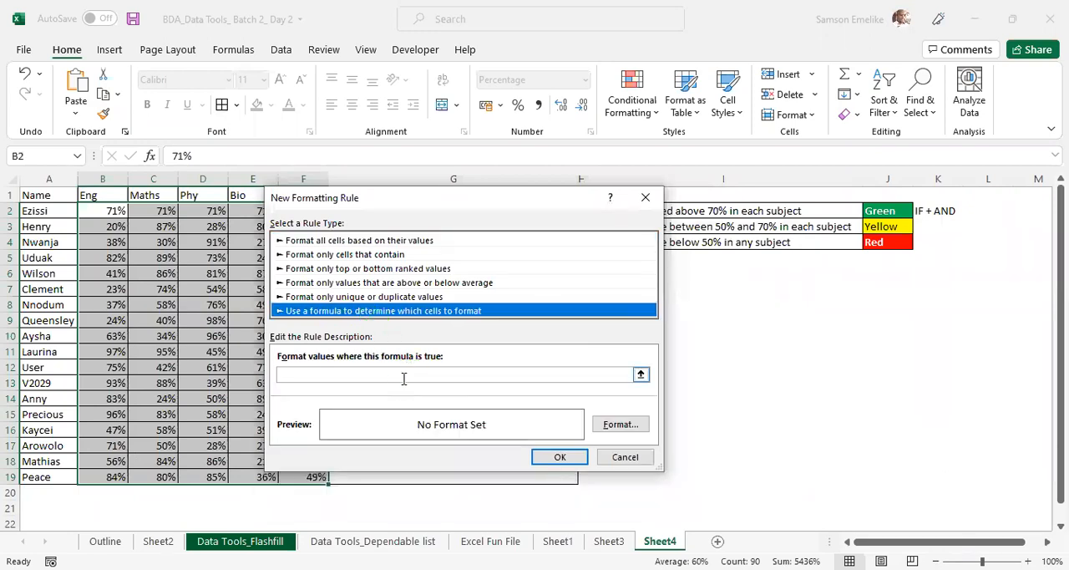
pyautogui.click(319, 374)
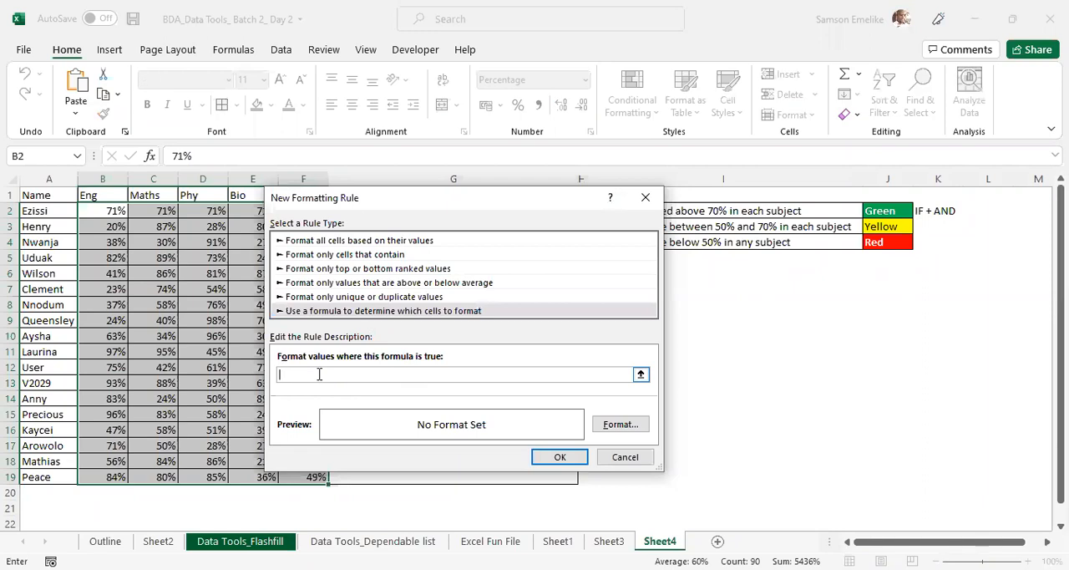
pyautogui.hotkey('ctrl', 'v')
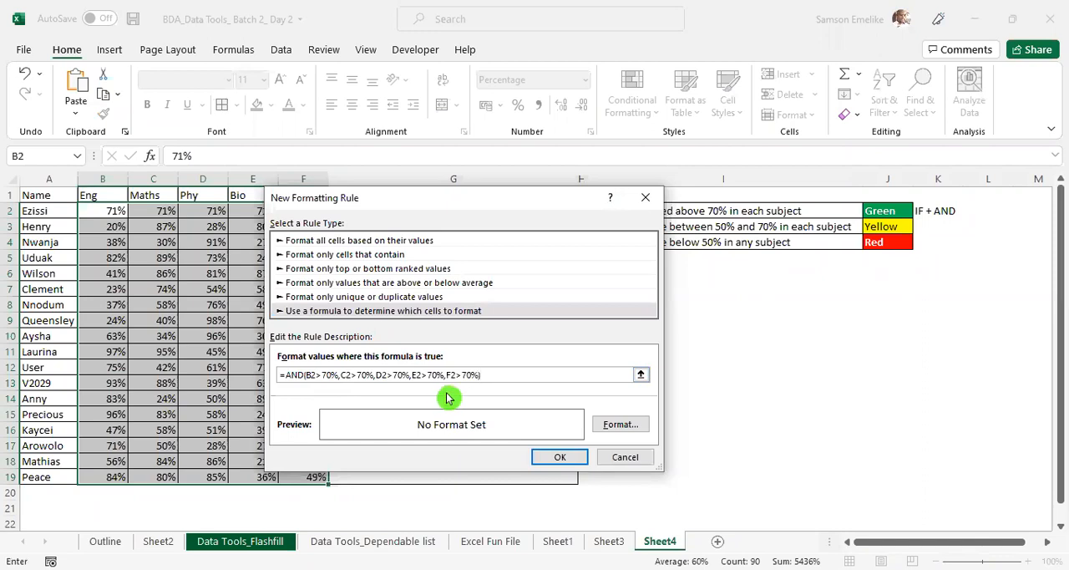
# - Give the new rule a green fill with white bold text
pyautogui.click(629, 431)
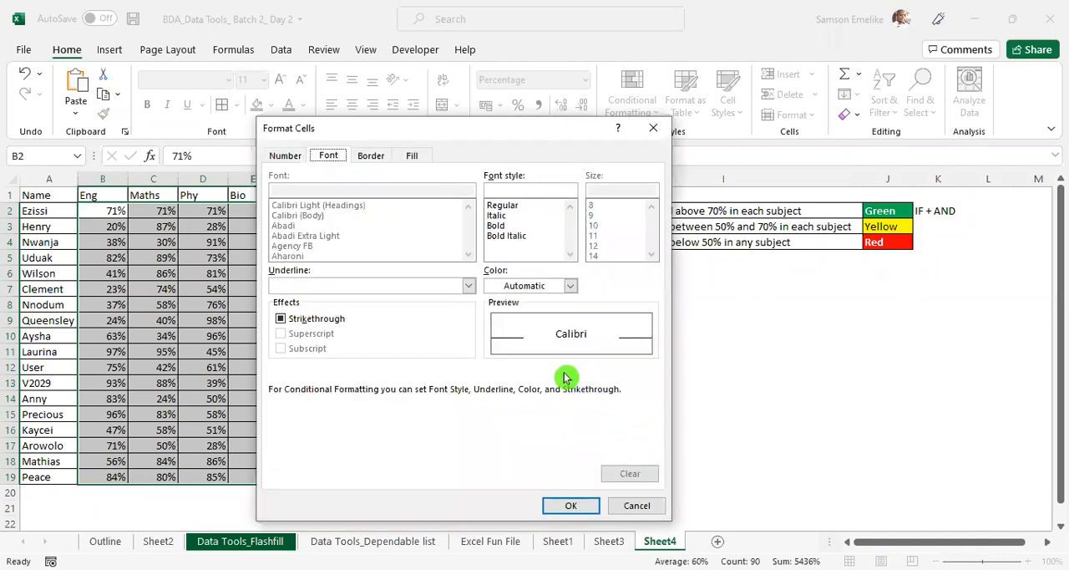
pyautogui.click(413, 156)
pyautogui.click(353, 310)
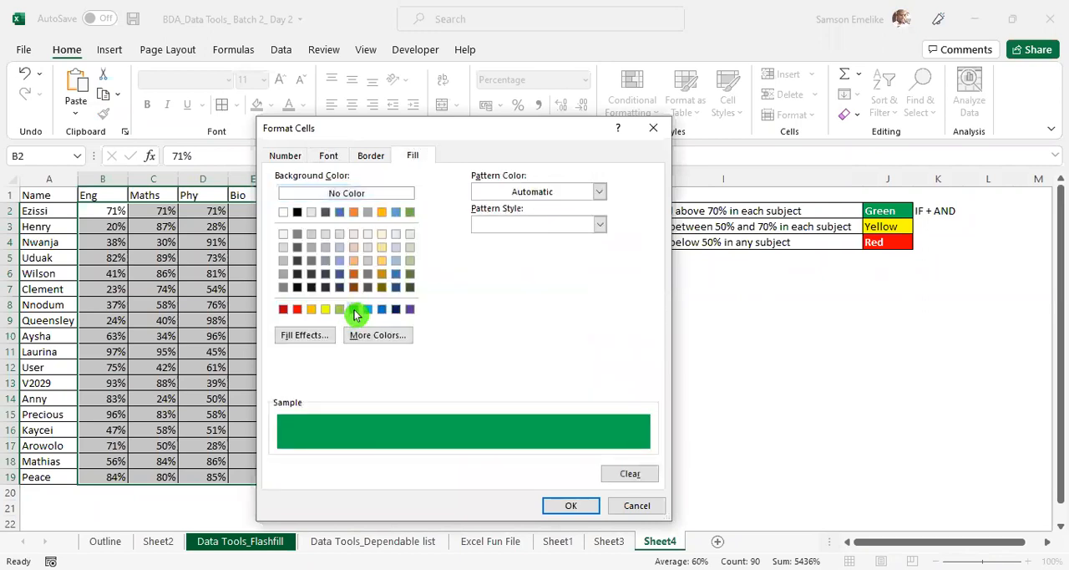
pyautogui.click(328, 156)
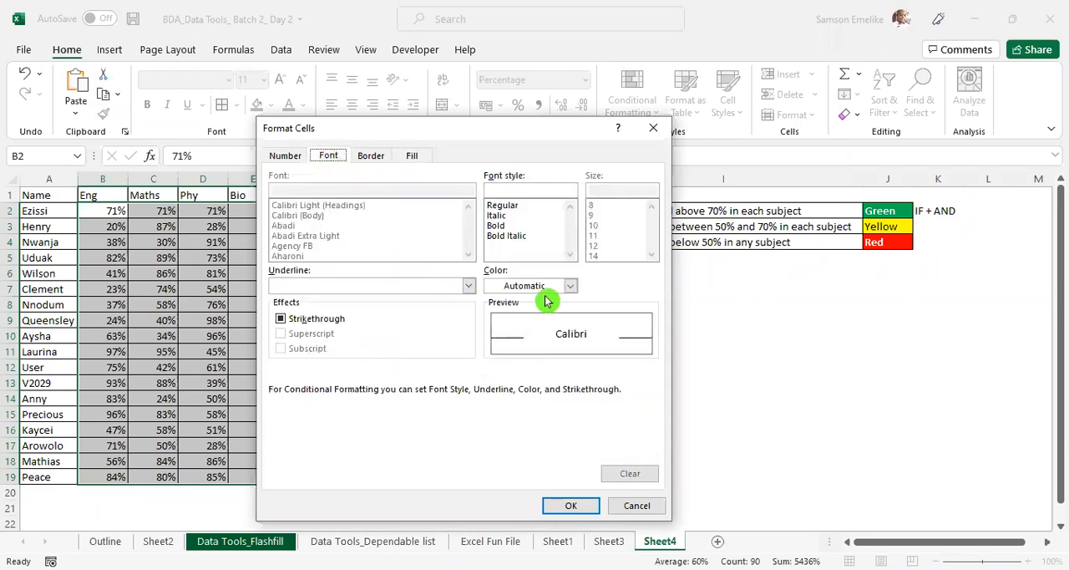
pyautogui.click(571, 285)
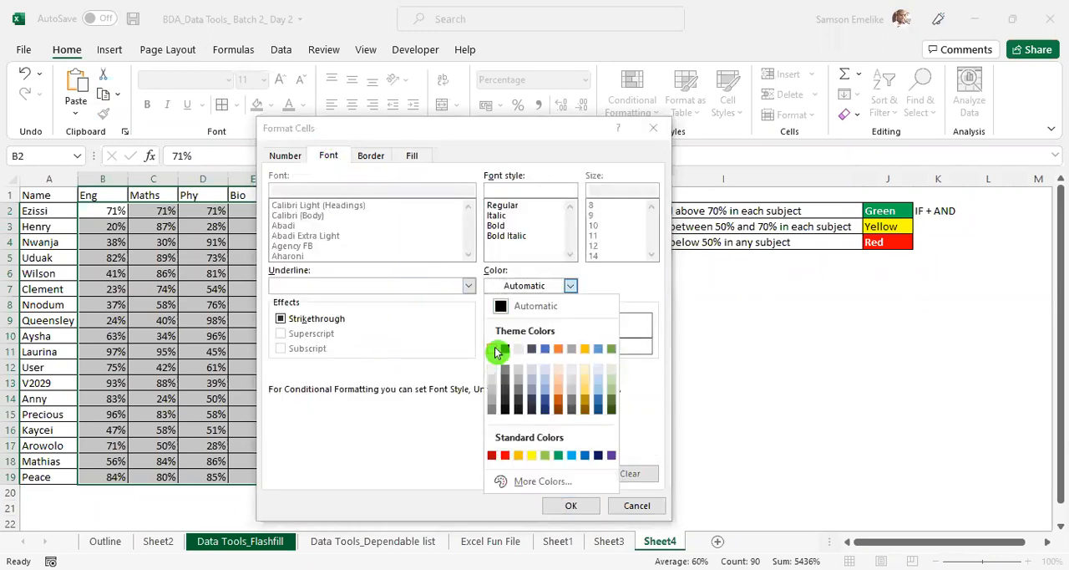
pyautogui.click(497, 350)
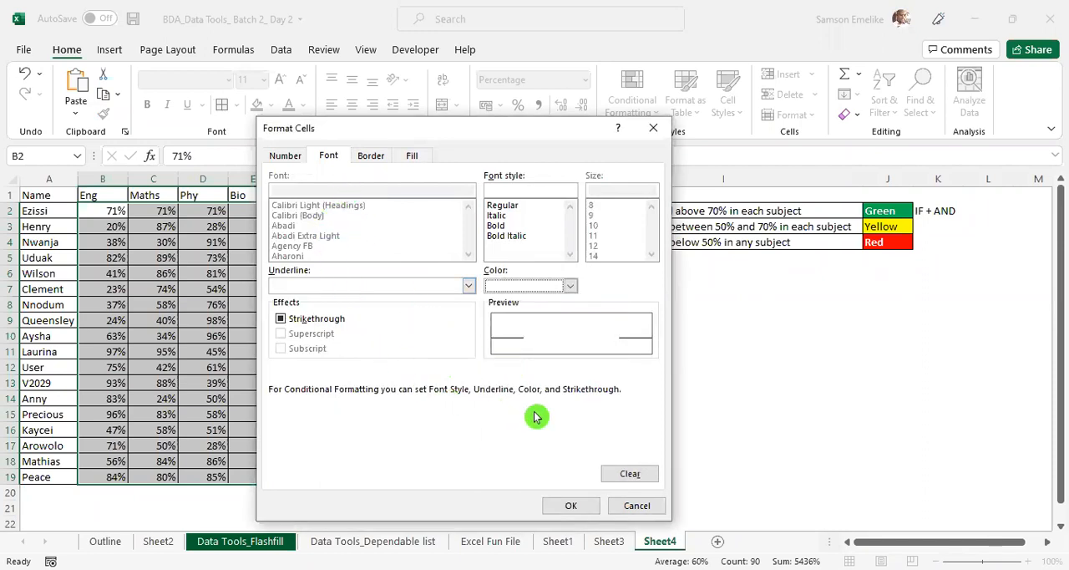
pyautogui.click(498, 227)
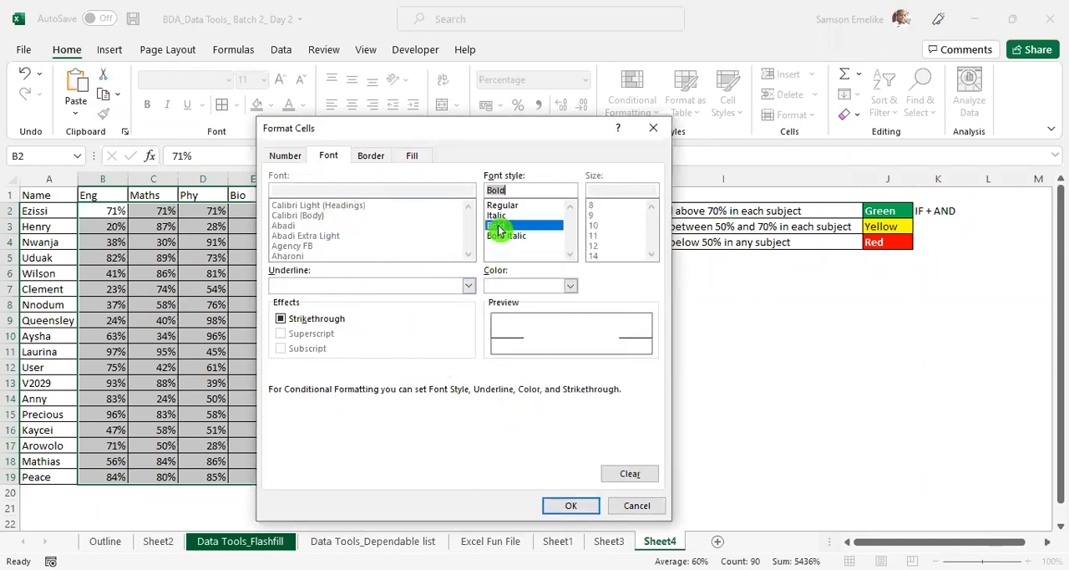
pyautogui.click(568, 503)
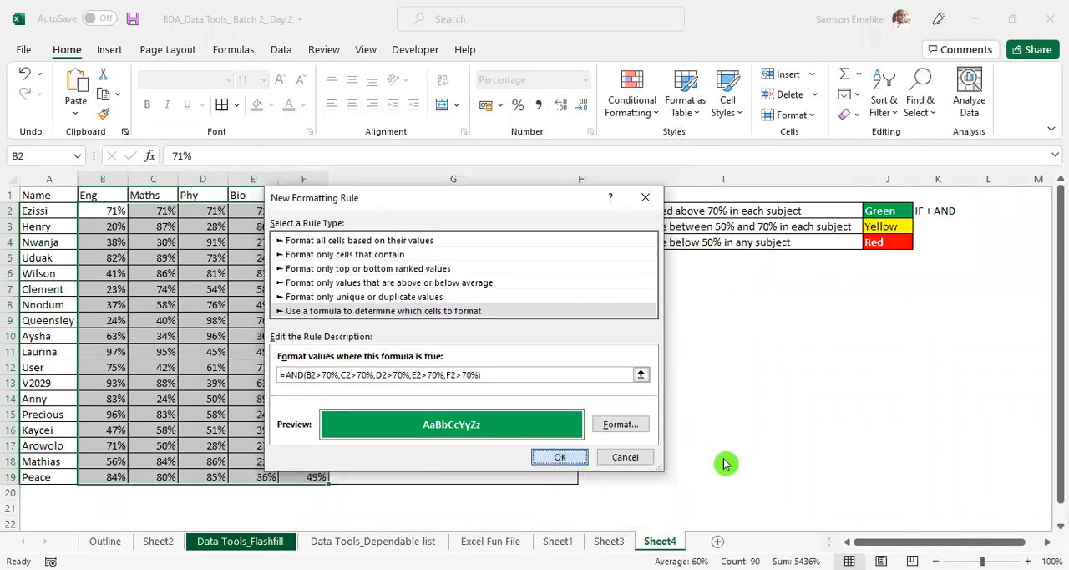
# - Save the green rule, apply it to B2:F19, and close the Conditional Formatting Rules Manager
pyautogui.press('Return')
pyautogui.click(756, 449)
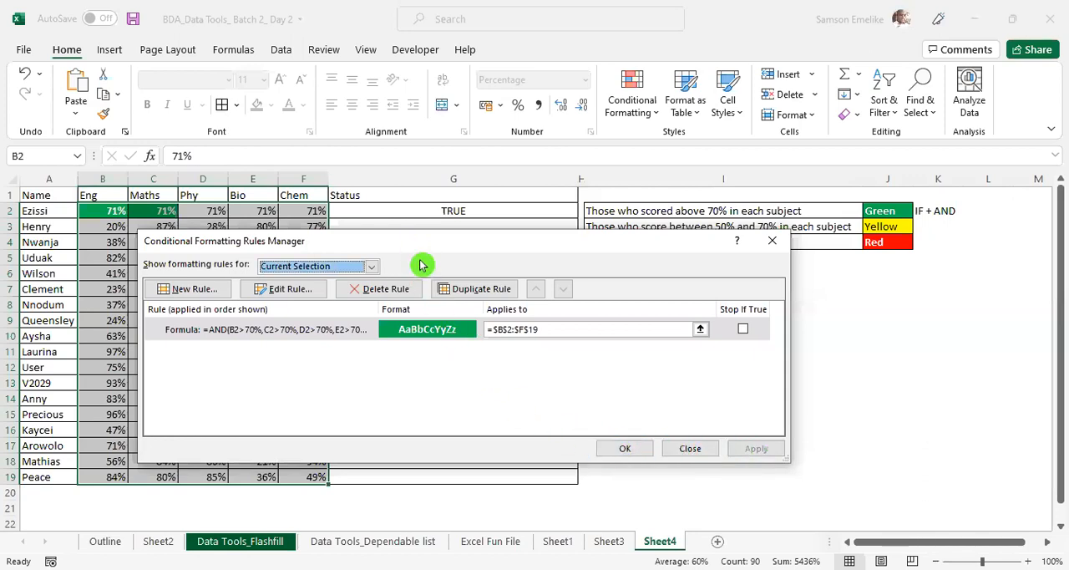
pyautogui.moveTo(203, 240); pyautogui.dragTo(234, 363)
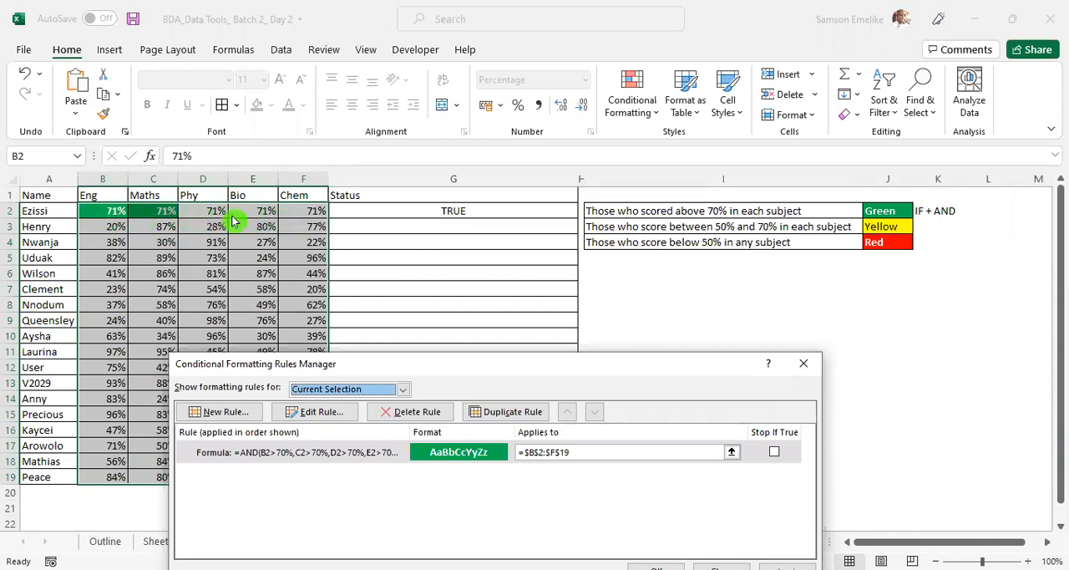
pyautogui.click(656, 433)
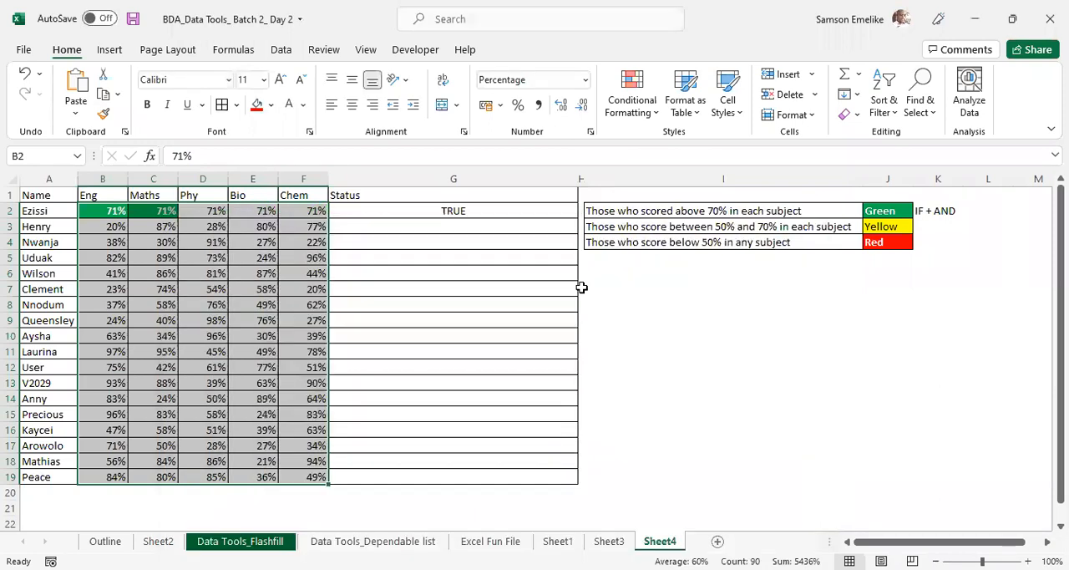
# - Insert six blank columns between the Chem and Status columns, and select the Status formula cell M2
pyautogui.click(432, 176)
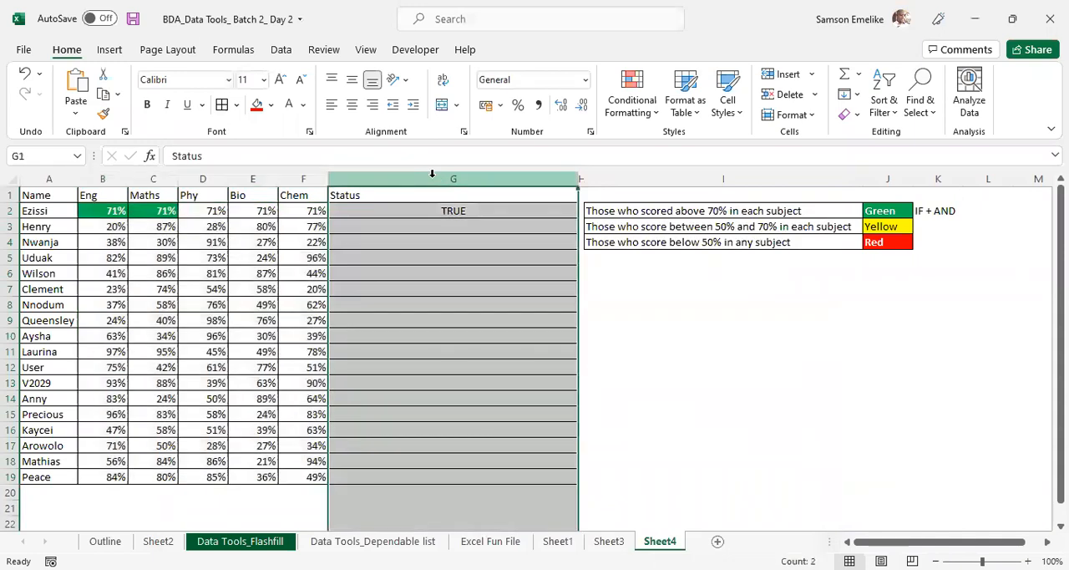
pyautogui.rightClick(433, 182)
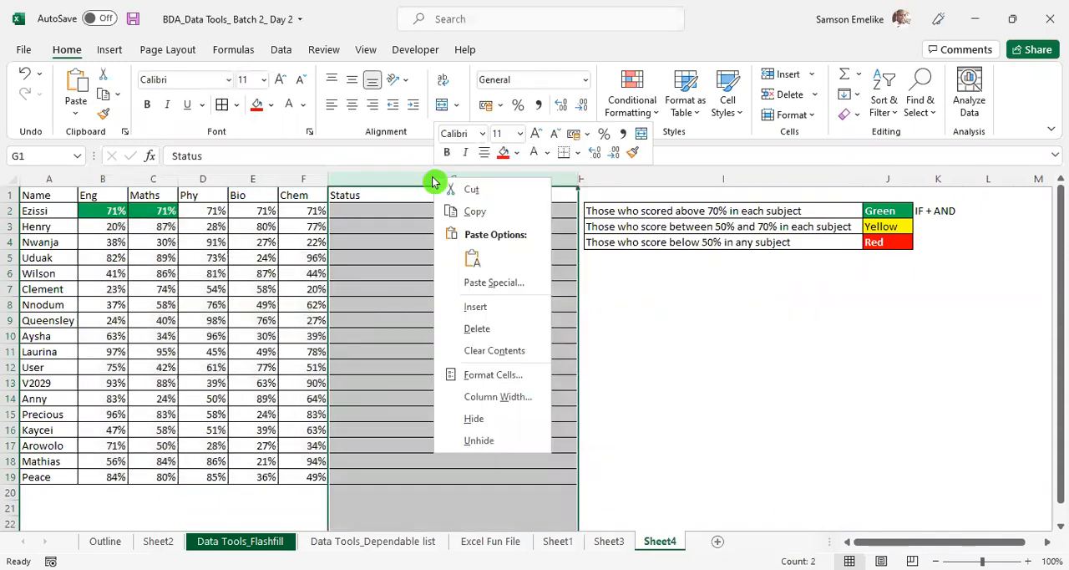
pyautogui.click(474, 307)
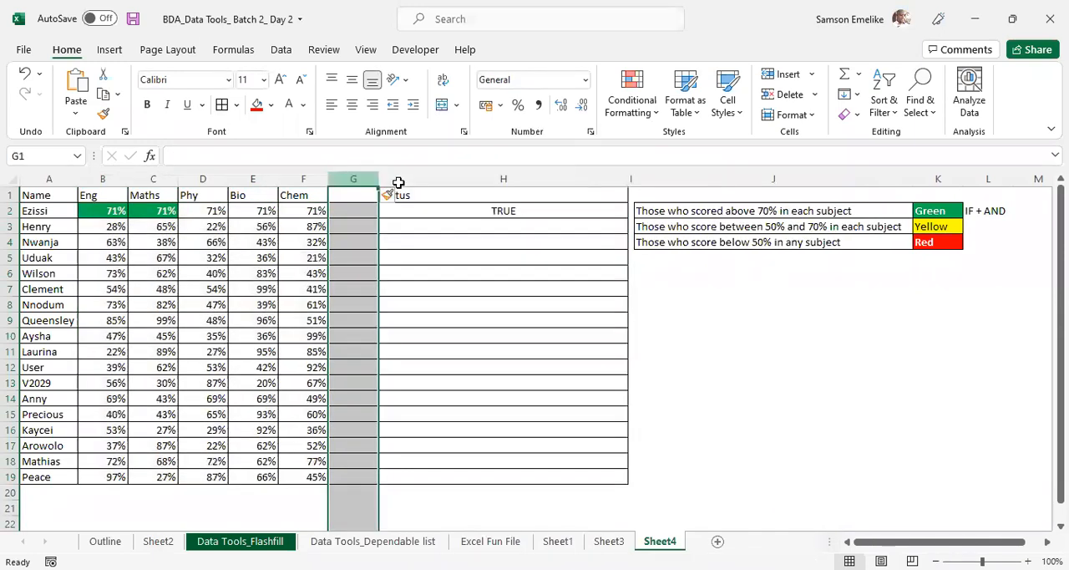
pyautogui.keyDown('shift'); pyautogui.click(398, 182); pyautogui.keyUp('shift')
pyautogui.rightClick(476, 179)
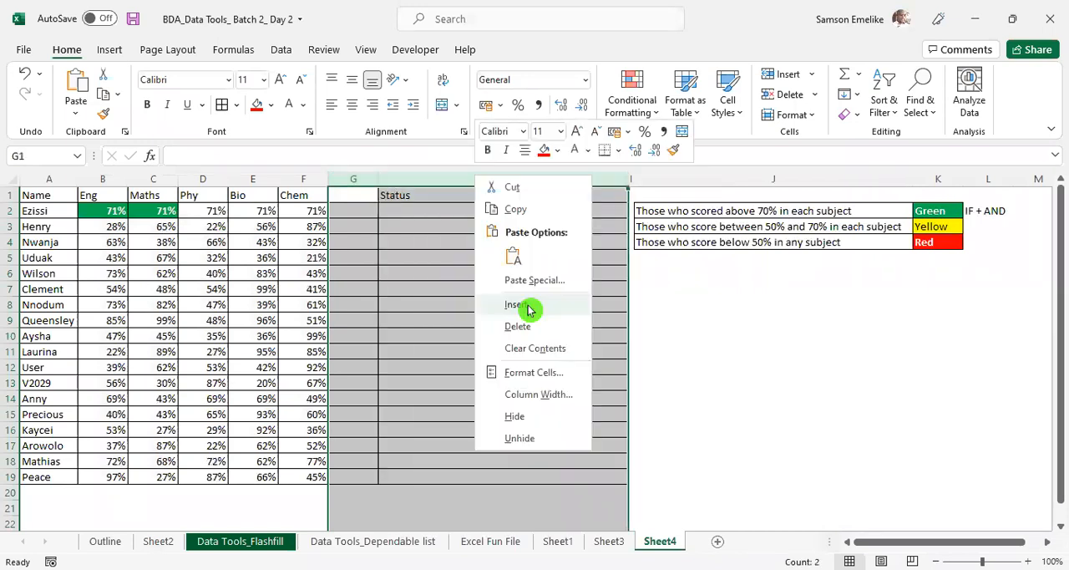
pyautogui.click(528, 307)
pyautogui.moveTo(367, 180); pyautogui.dragTo(473, 222)
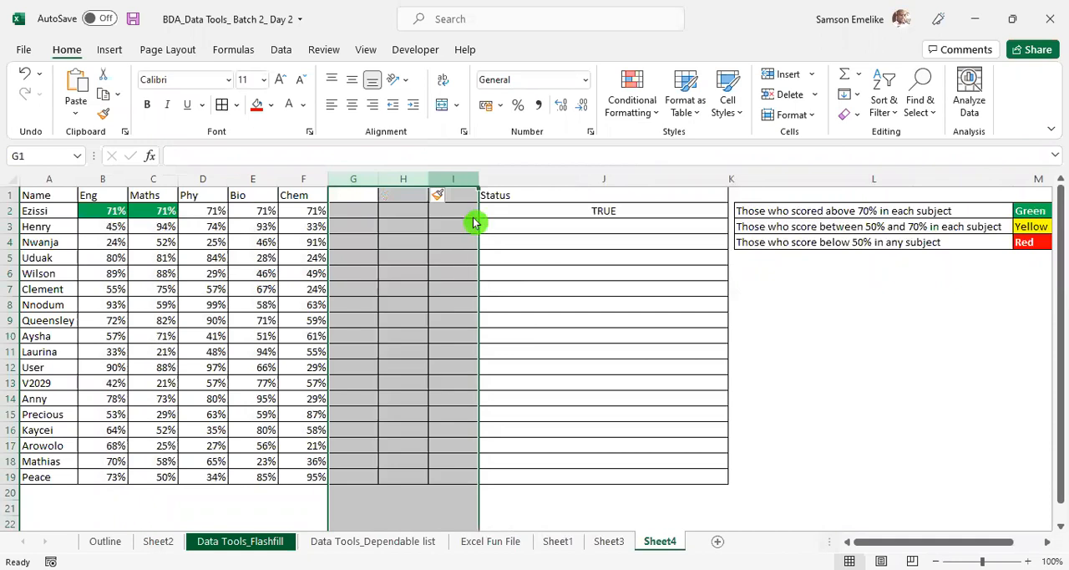
pyautogui.hotkey('ctrl', 'shift', '+')
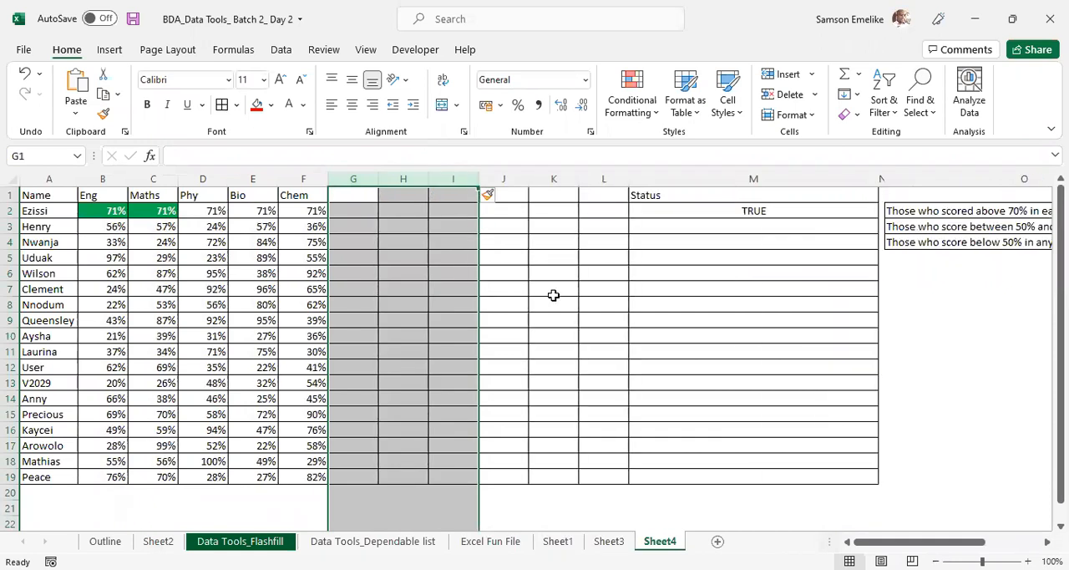
pyautogui.click(514, 266)
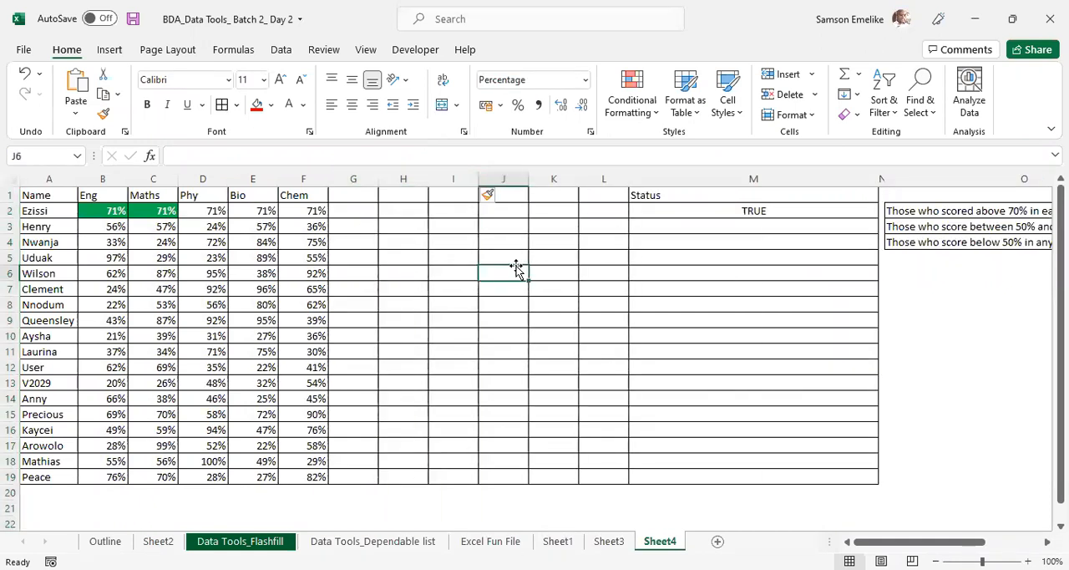
pyautogui.click(668, 210)
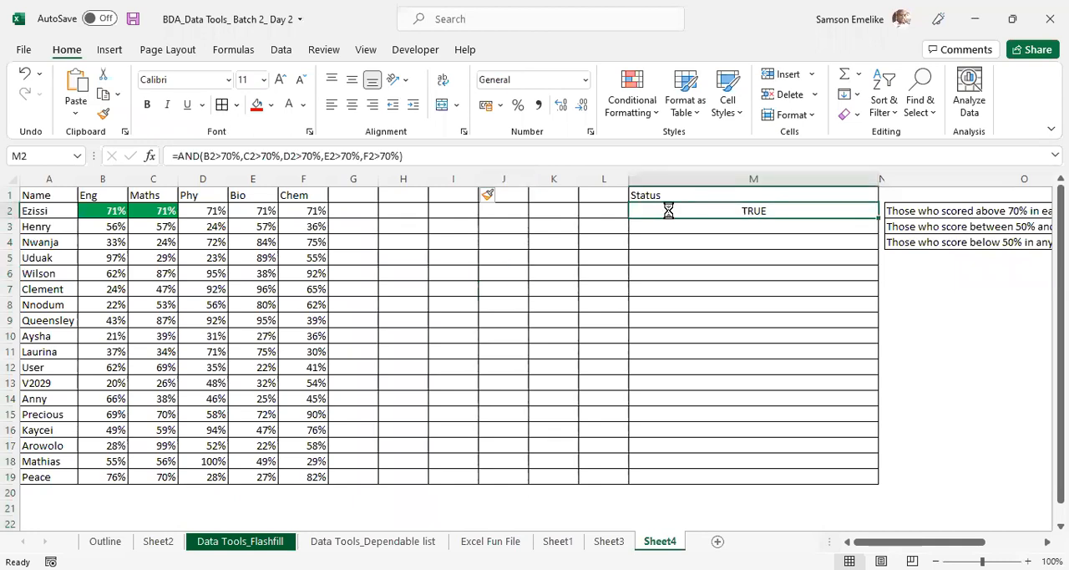
# - Try to copy the AND formula from M2 into G2
pyautogui.hotkey('ctrl', 'c')
pyautogui.click(362, 211)
pyautogui.hotkey('ctrl', 'v')
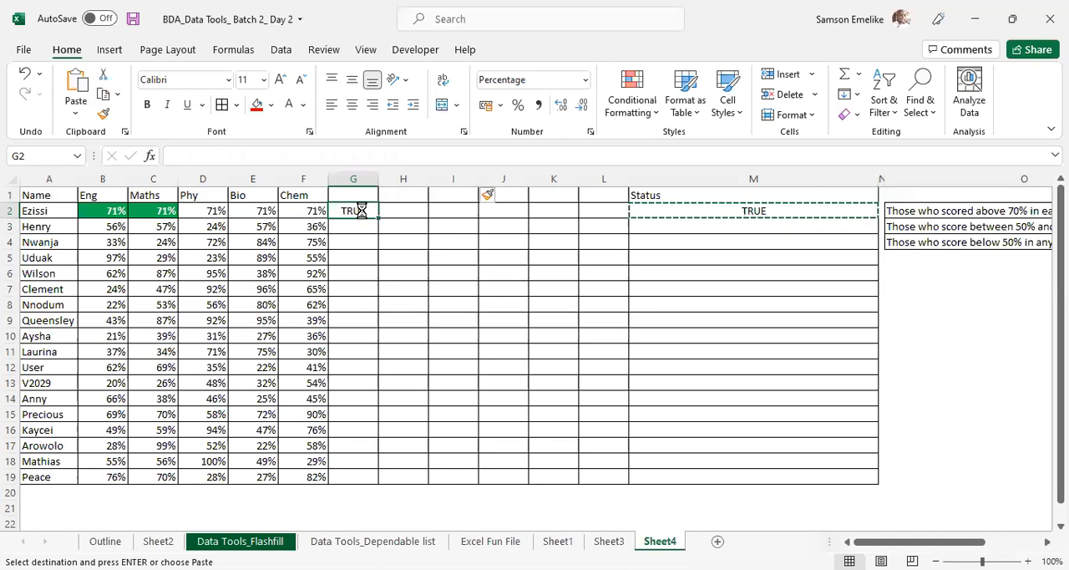
pyautogui.press('Escape')
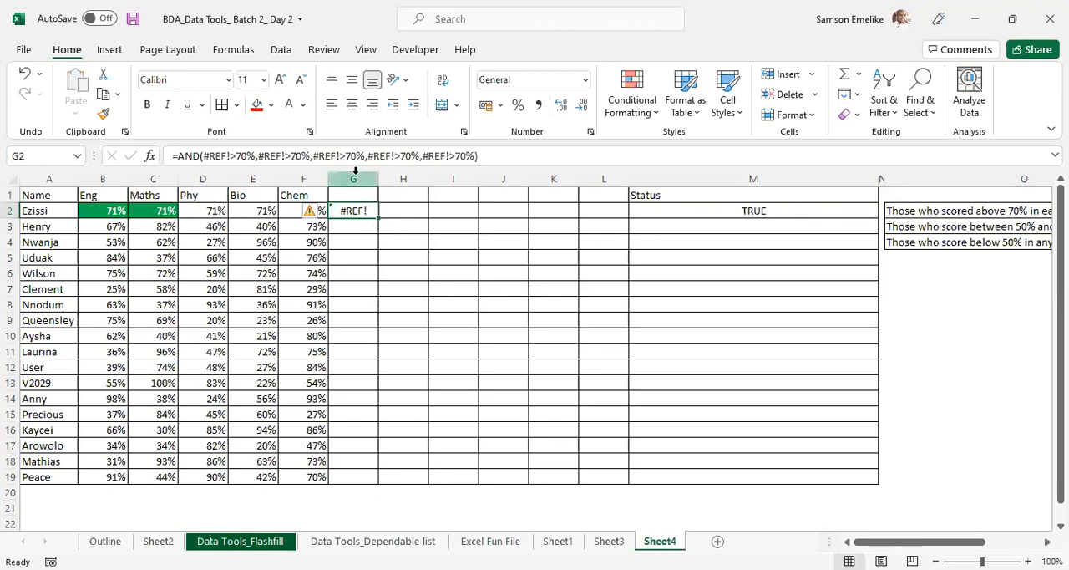
# - Delete the six blank columns G to L and narrow the Status column
pyautogui.click(354, 177)
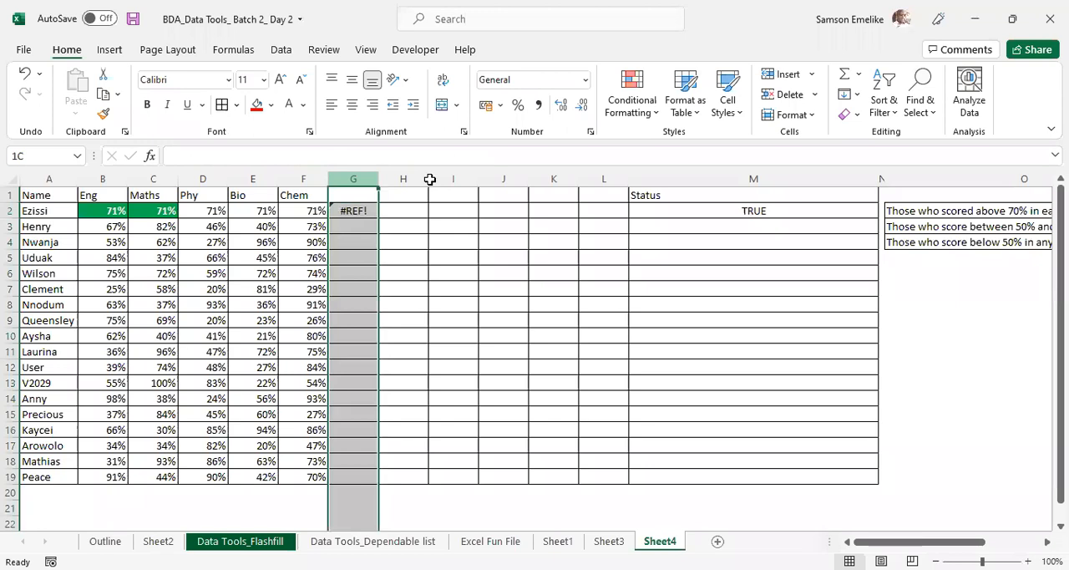
pyautogui.keyDown('shift'); pyautogui.click(612, 178); pyautogui.keyUp('shift')
pyautogui.rightClick(613, 179)
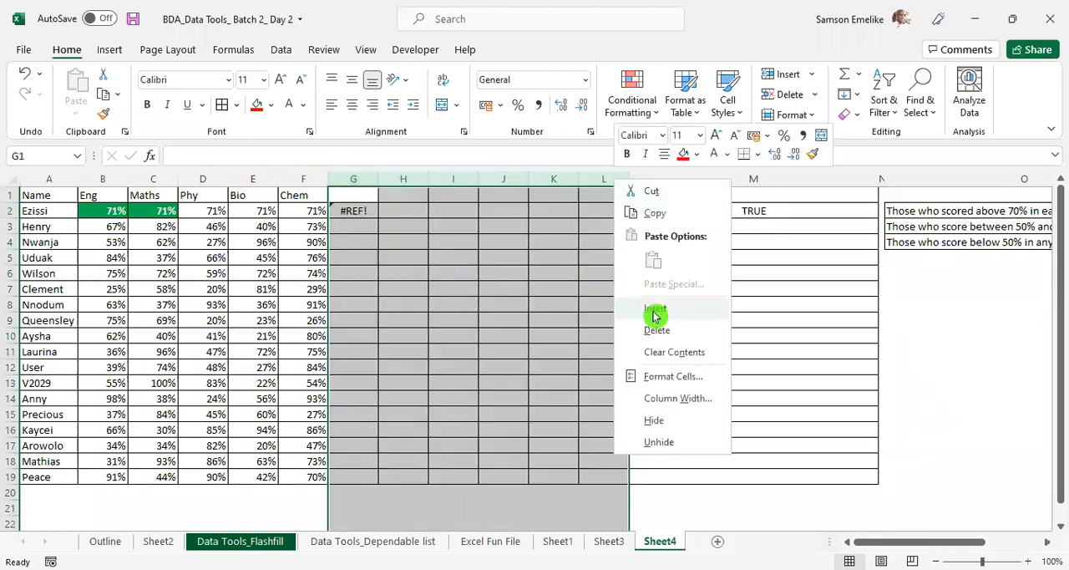
pyautogui.click(657, 332)
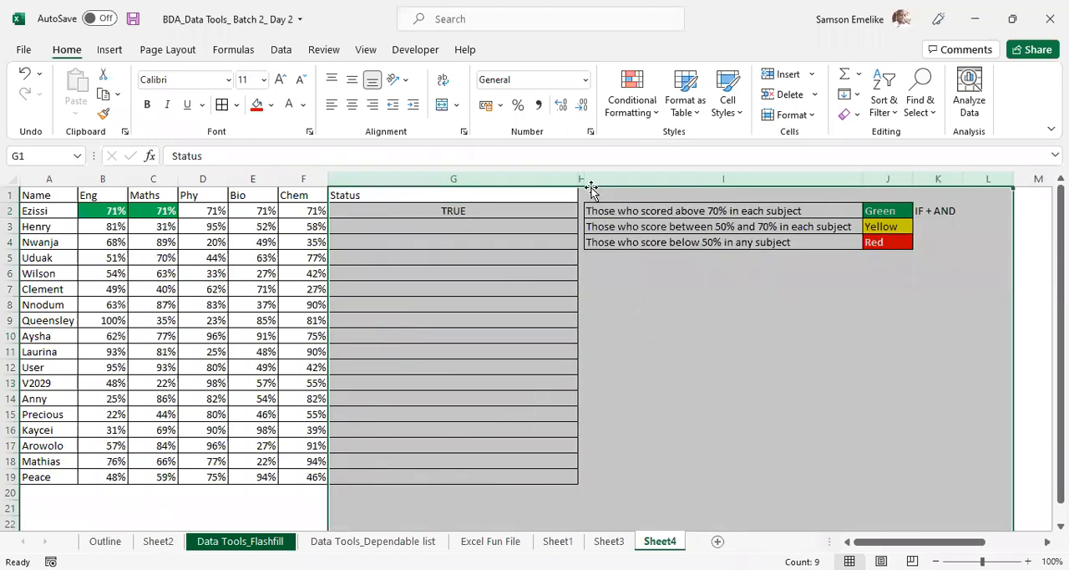
pyautogui.moveTo(576, 176); pyautogui.dragTo(389, 177)
pyautogui.click(374, 176)
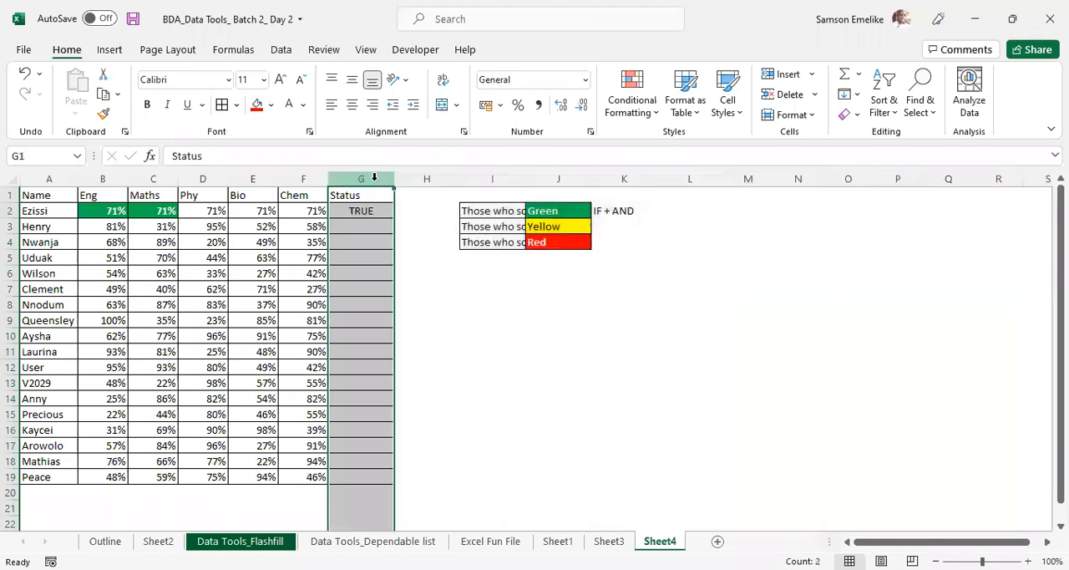
pyautogui.keyDown('shift'); pyautogui.click(437, 179); pyautogui.keyUp('shift')
pyautogui.rightClick(437, 178)
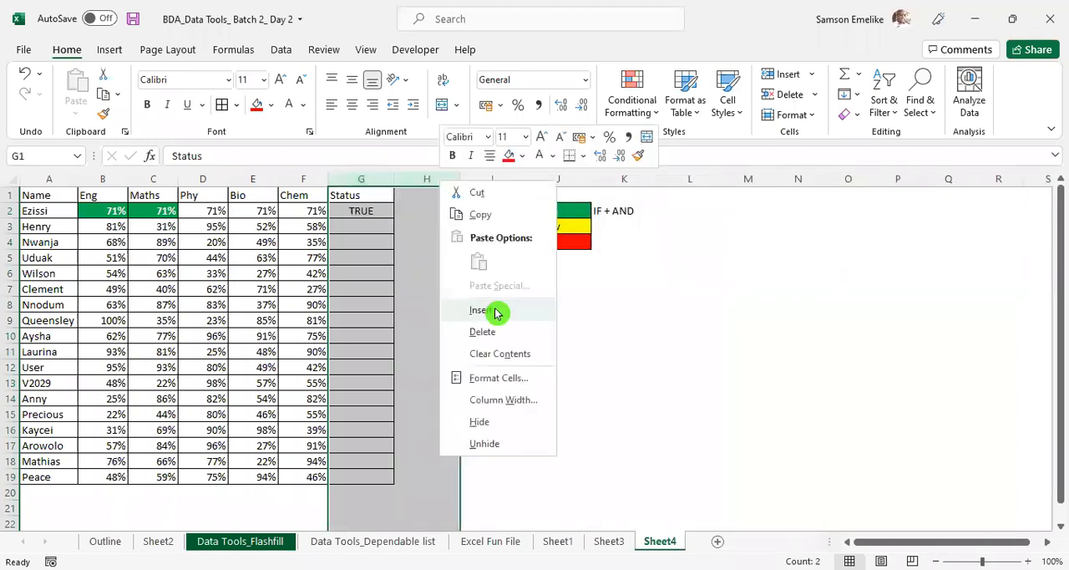
pyautogui.click(481, 309)
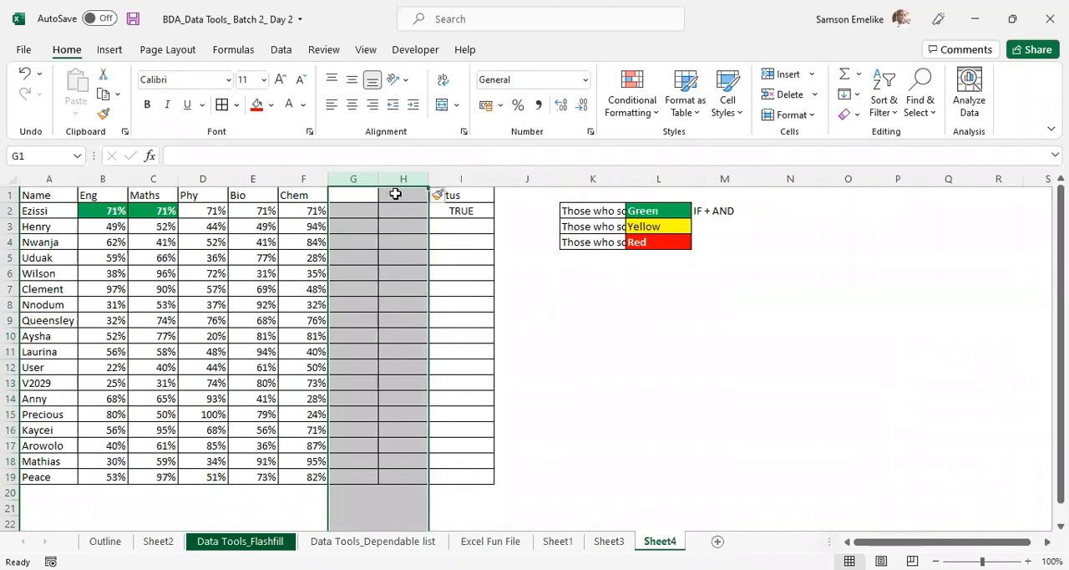
pyautogui.hotkey('ctrl', 'z')
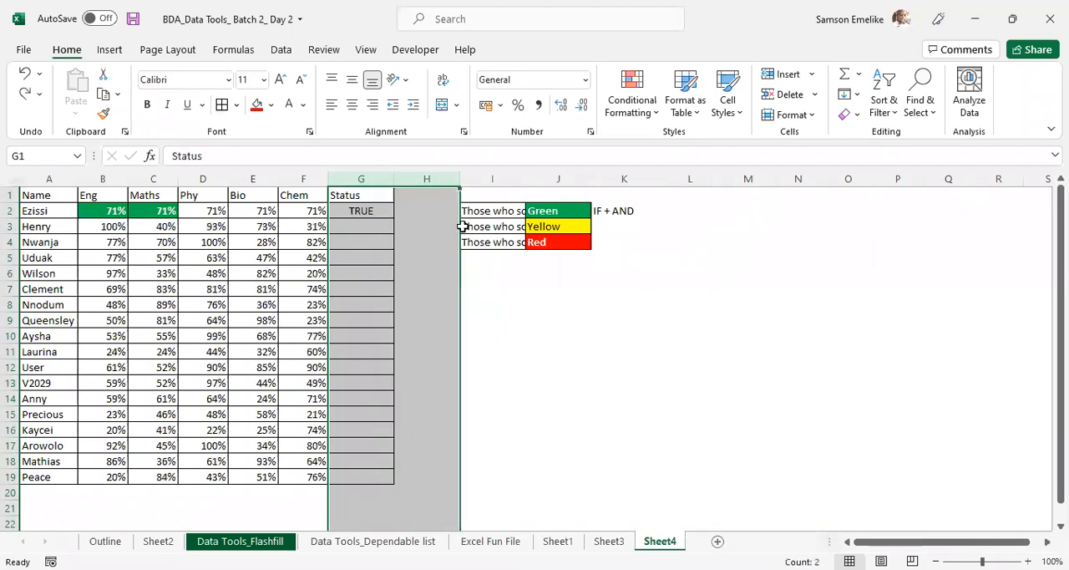
# - Insert three blank columns directly after the Status column and apply borders to every cell in G1:K19
pyautogui.click(426, 177)
pyautogui.hotkey('shift', 'F10')
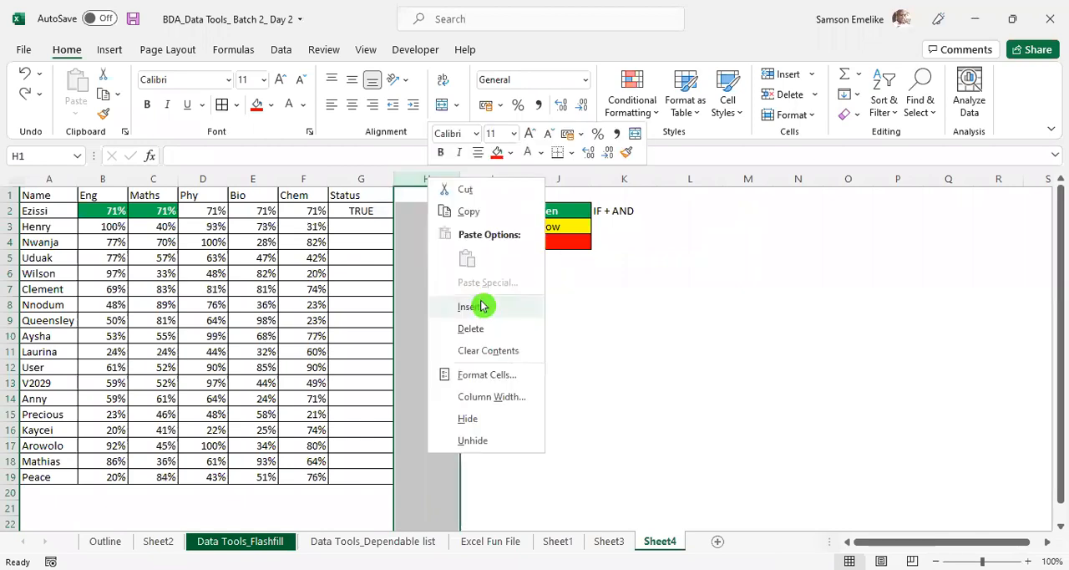
pyautogui.click(477, 302)
pyautogui.moveTo(434, 177); pyautogui.dragTo(481, 181)
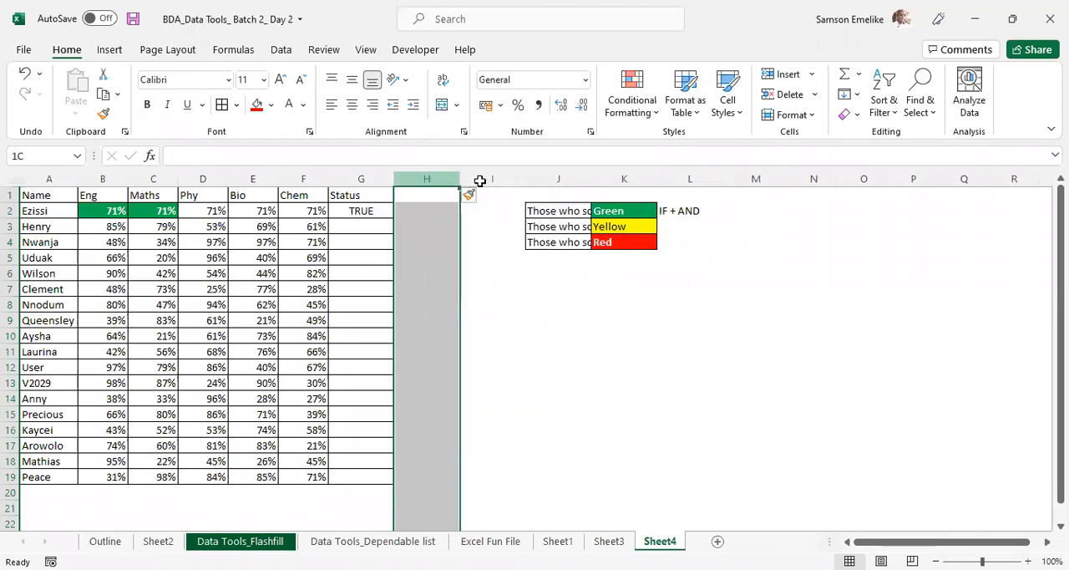
pyautogui.hotkey('shift', 'F10')
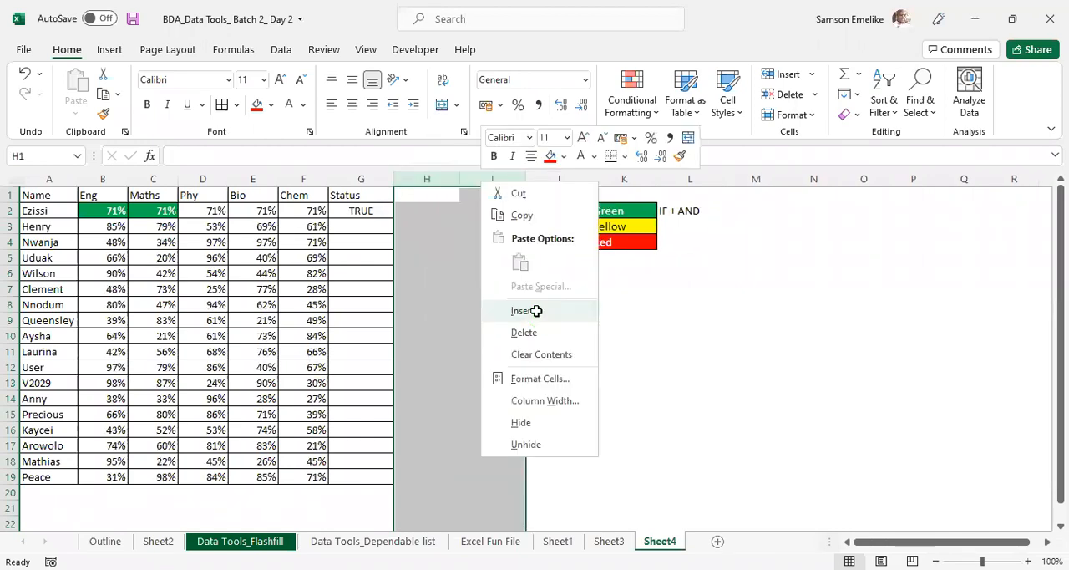
pyautogui.click(522, 310)
pyautogui.moveTo(381, 196); pyautogui.dragTo(599, 472)
pyautogui.click(224, 105)
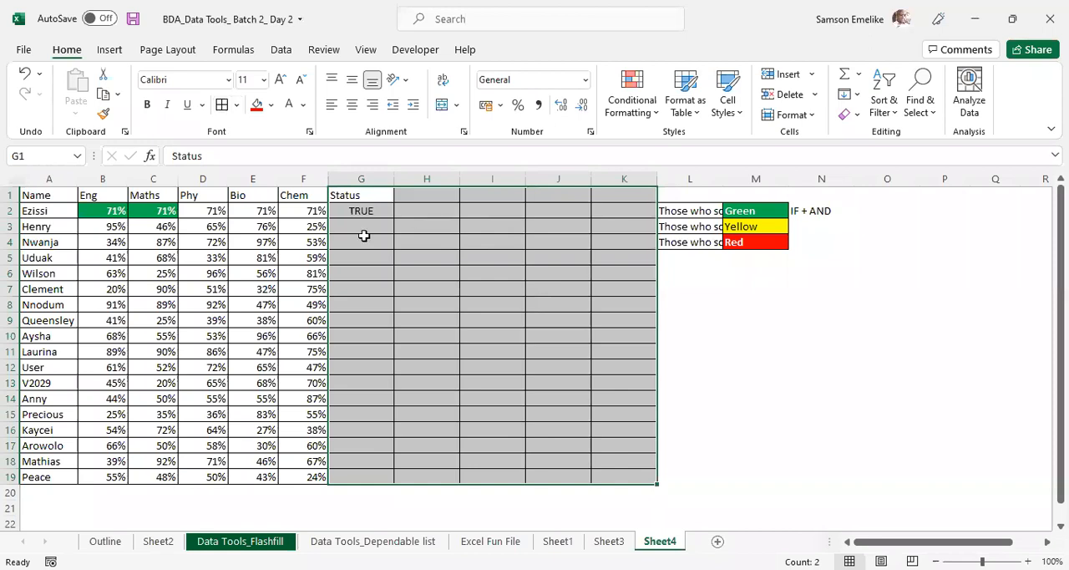
# - Insert one more bordered blank column at column K
pyautogui.click(640, 177)
pyautogui.rightClick(641, 180)
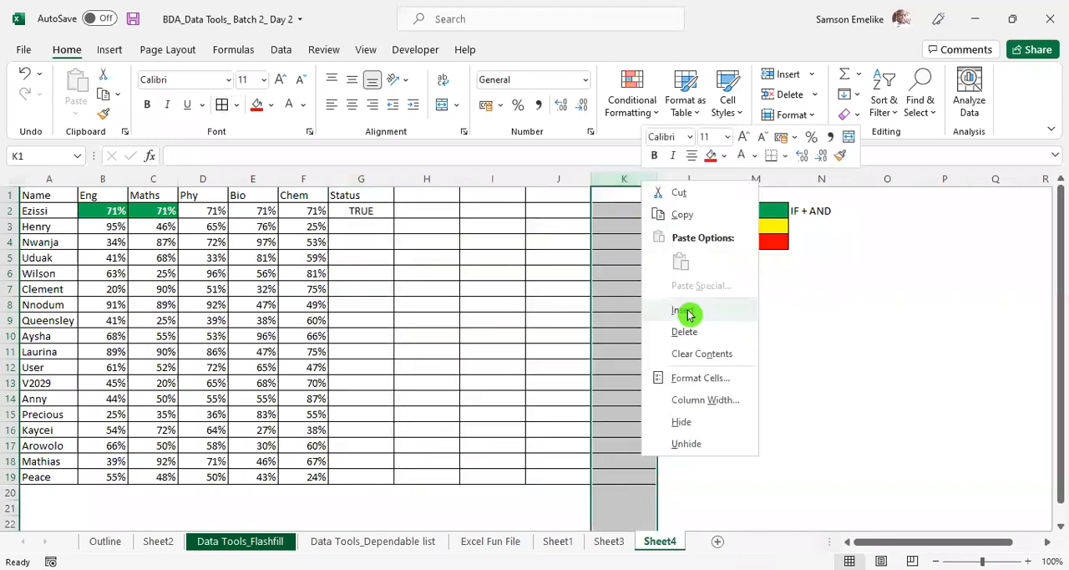
pyautogui.click(687, 309)
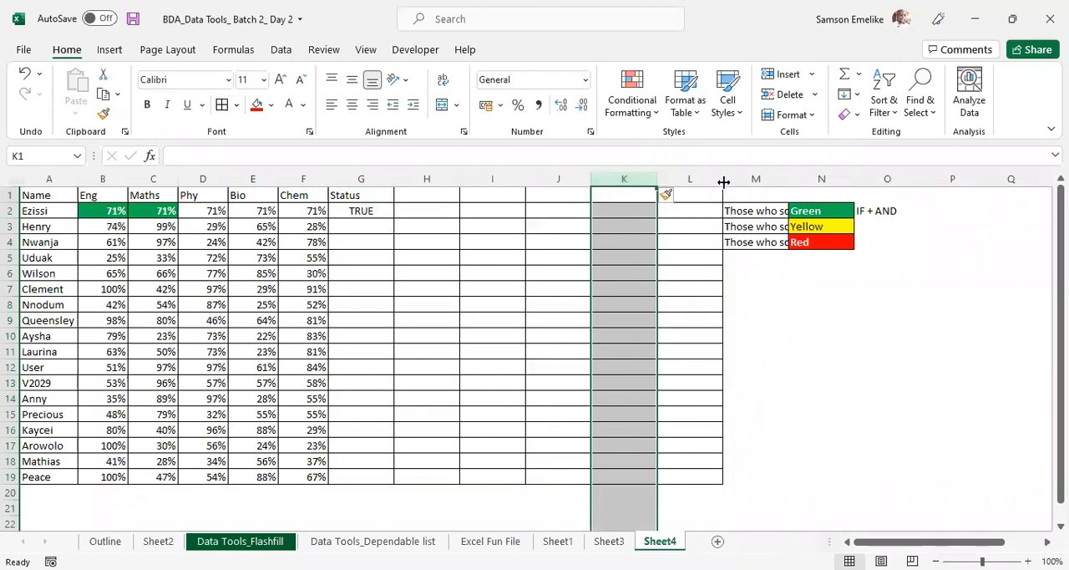
# - Narrow the spacer column L, autofit column M to the colour key descriptions, and recalculate the sheet
pyautogui.moveTo(723, 181); pyautogui.dragTo(682, 242)
pyautogui.click(669, 231)
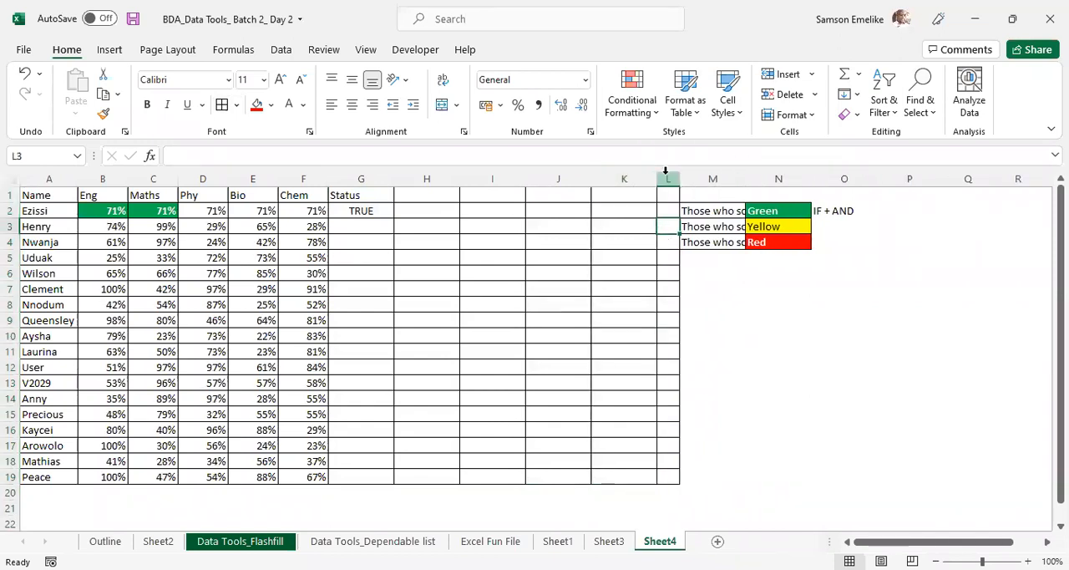
pyautogui.doubleClick(743, 179)
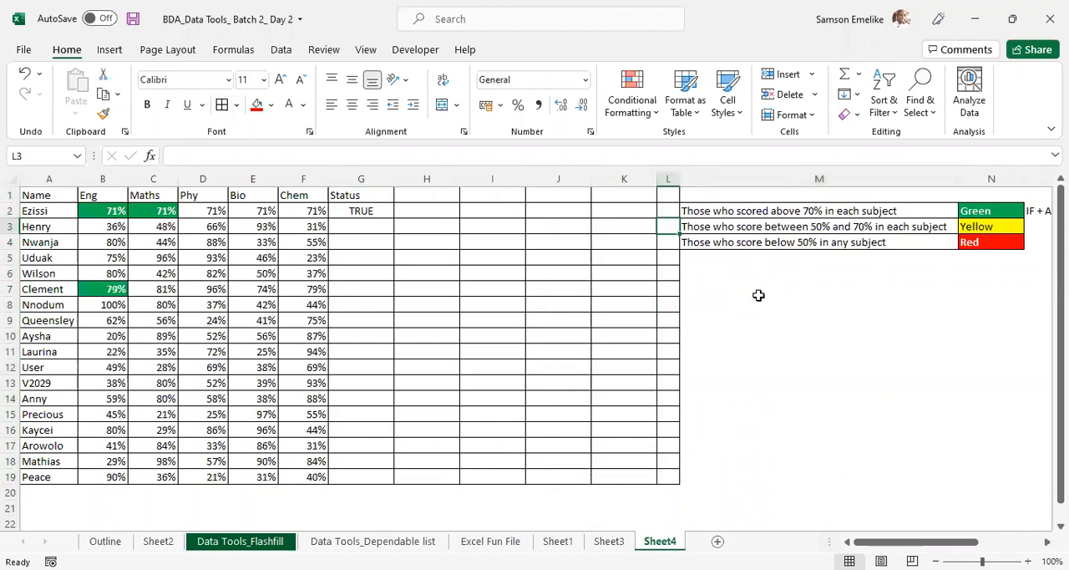
pyautogui.press('F9')
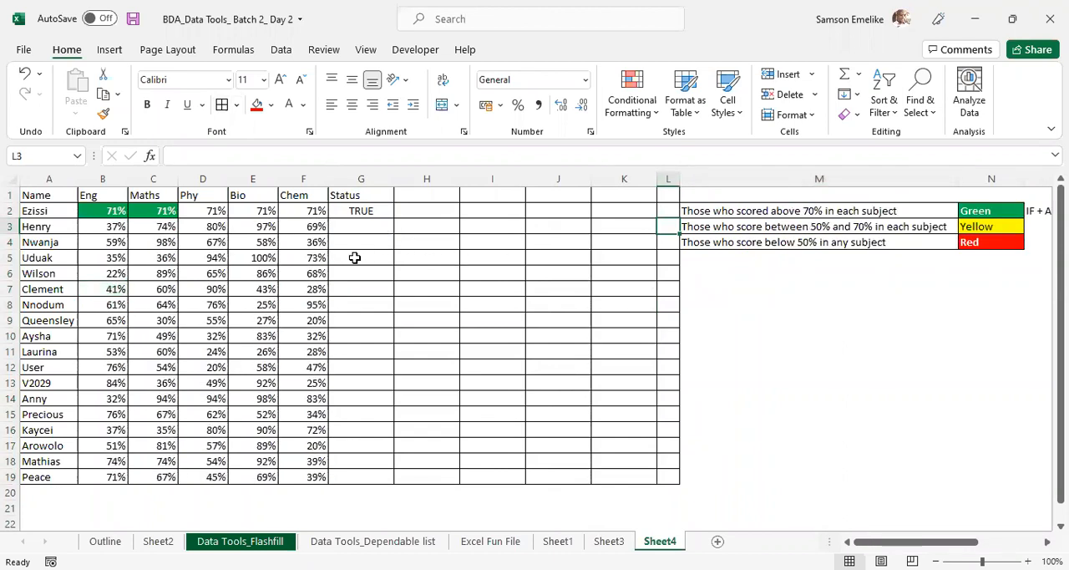
# - Fill the AND formula from G2 across to K2 and copy the subject headings Eng to Chem into G1:K1
pyautogui.click(357, 210)
pyautogui.moveTo(393, 218); pyautogui.dragTo(640, 218)
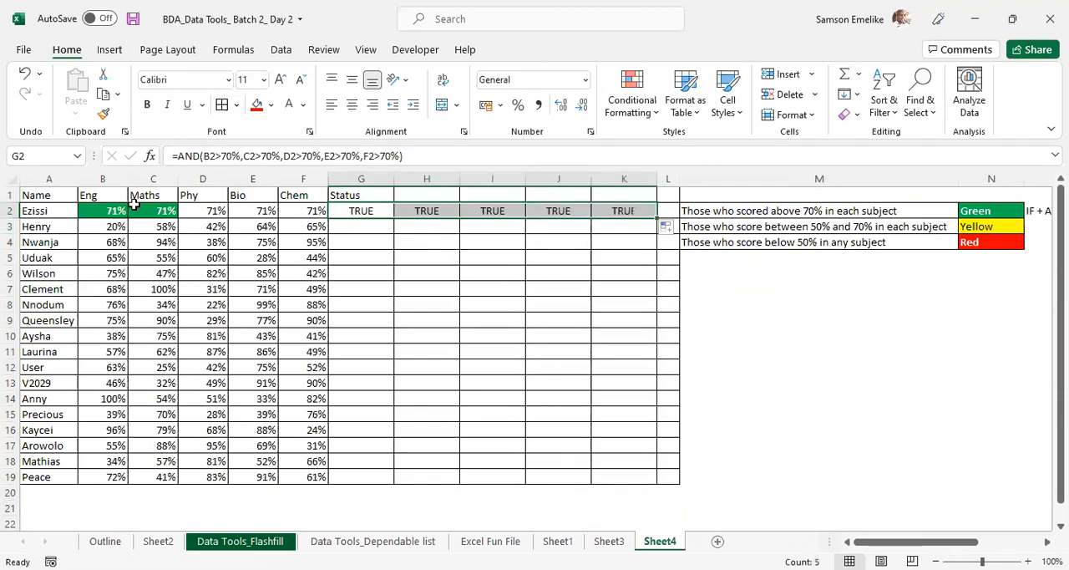
pyautogui.moveTo(98, 194); pyautogui.dragTo(574, 200)
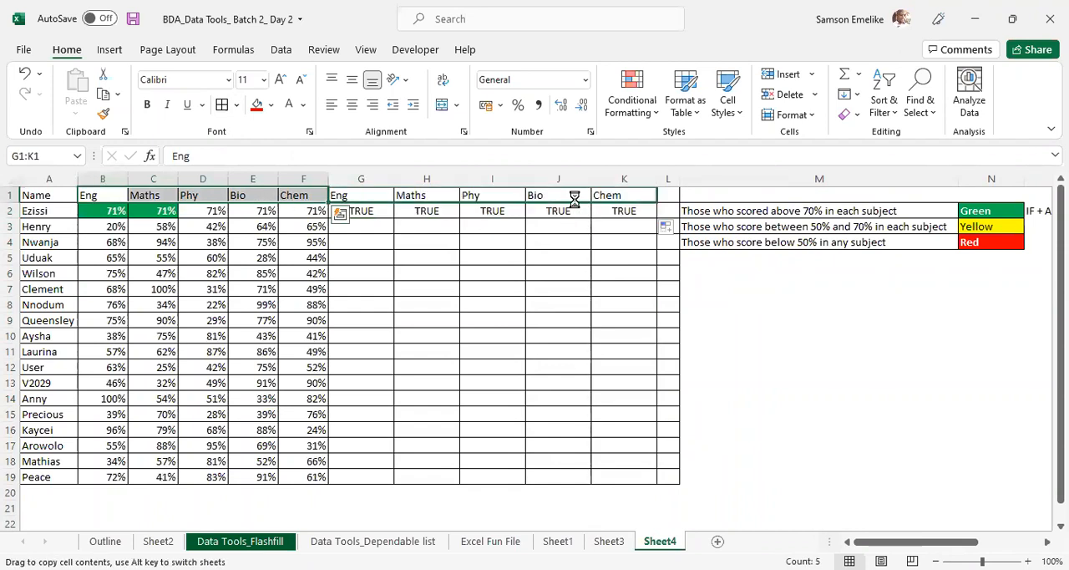
pyautogui.click(753, 316)
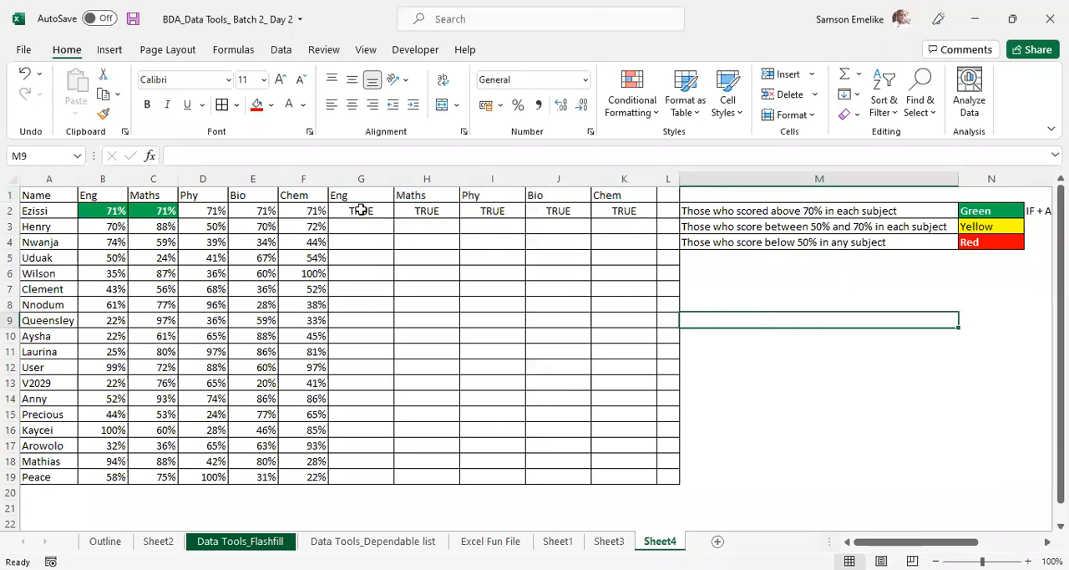
# - Examine which score cells the AND formulas in G2 and J2 refer to
pyautogui.doubleClick(361, 211)
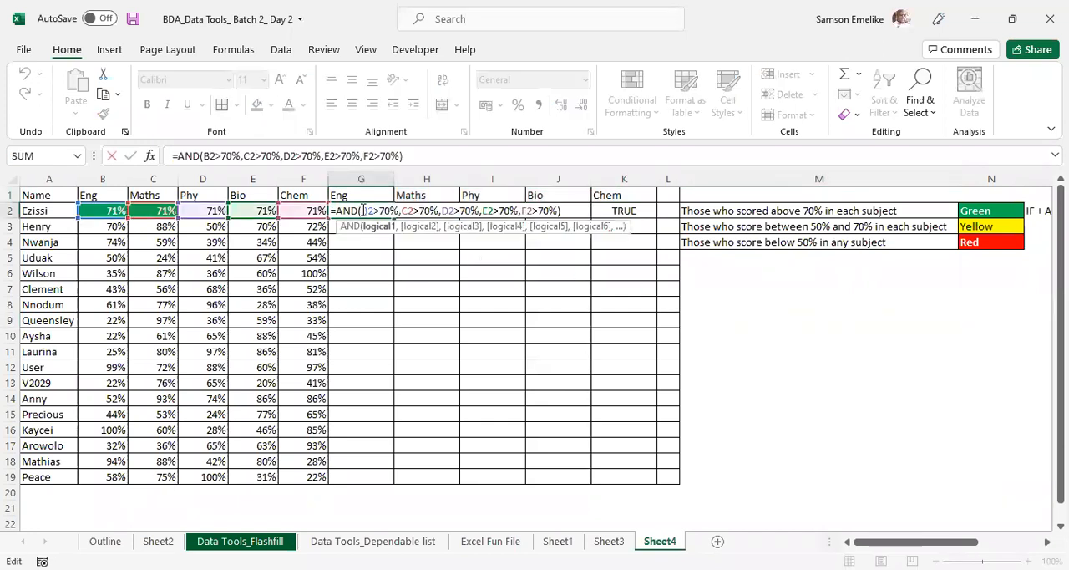
pyautogui.doubleClick(566, 210)
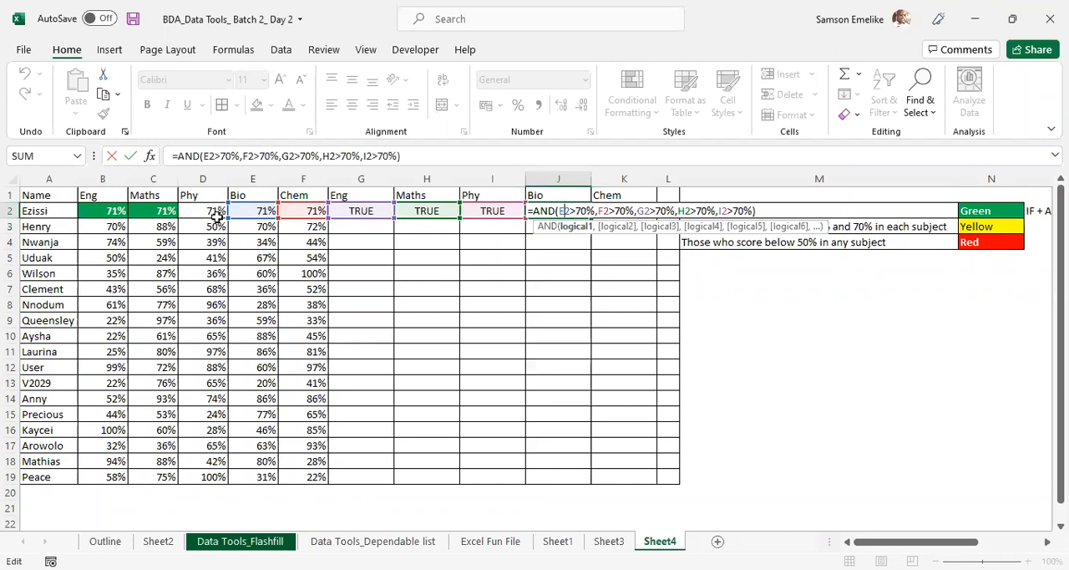
pyautogui.hotkey('ctrl', 'Return')
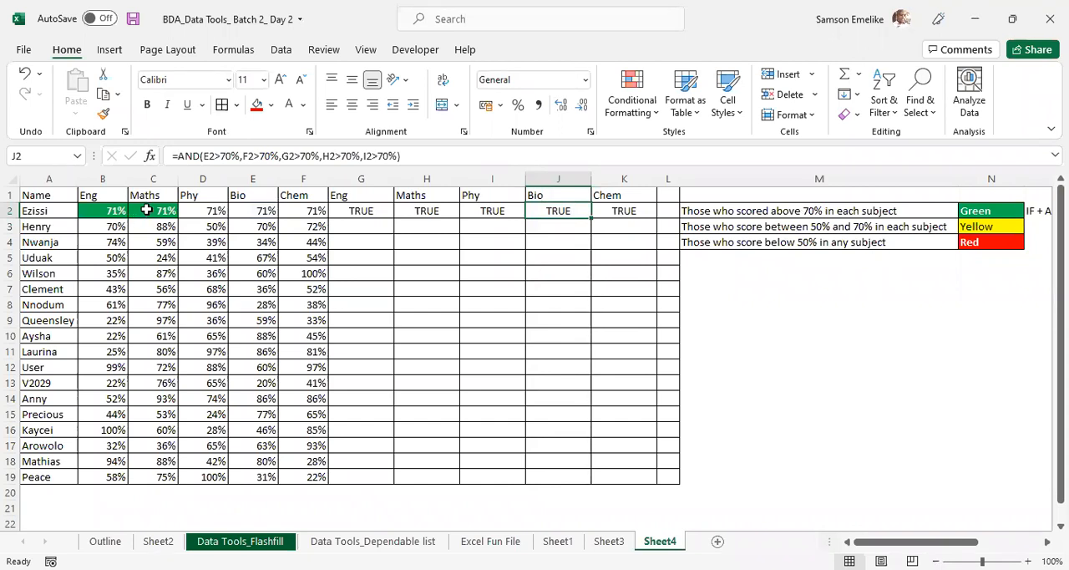
# - Fill the AND formula from G2 down to G19 and check the cell references in G3 and G5
pyautogui.click(372, 212)
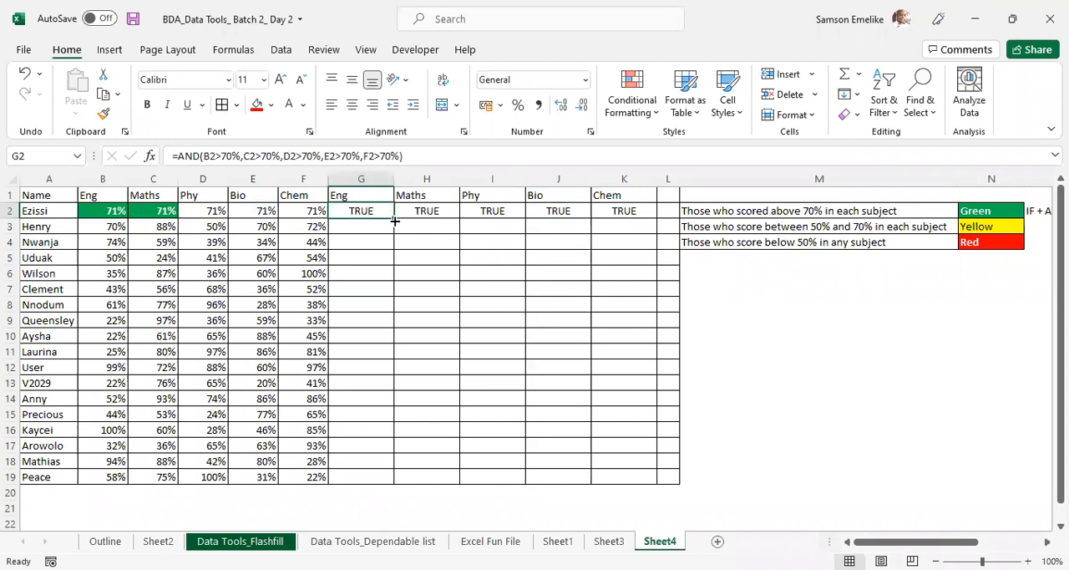
pyautogui.doubleClick(394, 220)
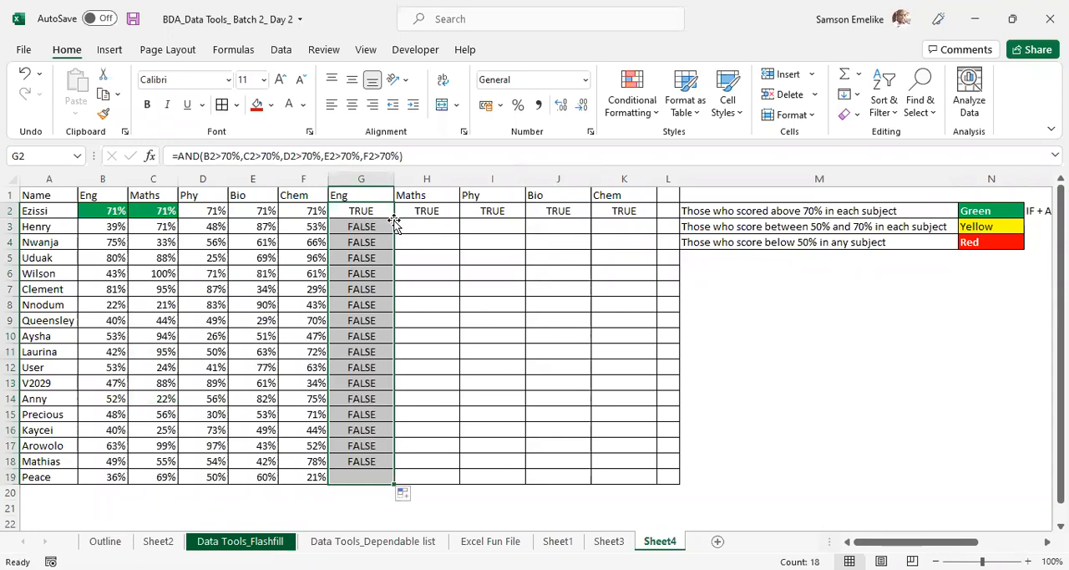
pyautogui.doubleClick(355, 227)
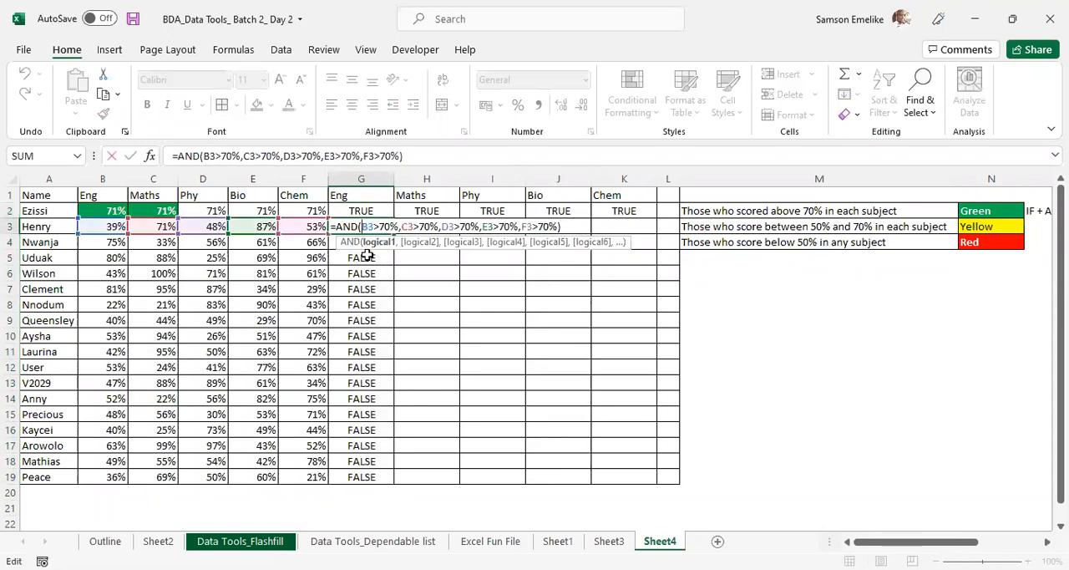
pyautogui.click(367, 257)
pyautogui.doubleClick(367, 257)
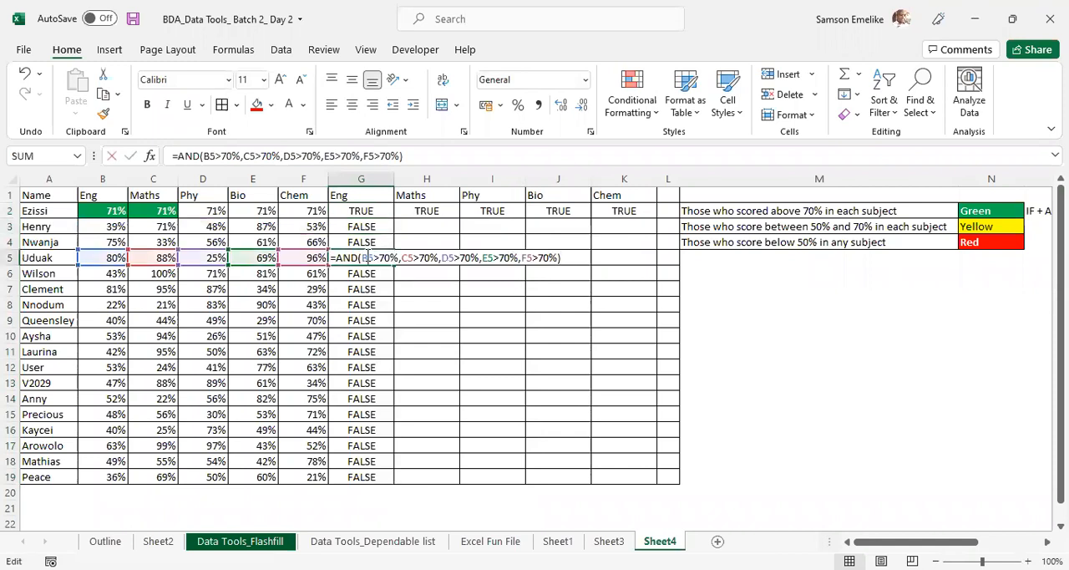
pyautogui.press('Escape')
# - Compare the cell references in the AND formulas under the Maths and Bio headings, H2 and J2
pyautogui.click(427, 210)
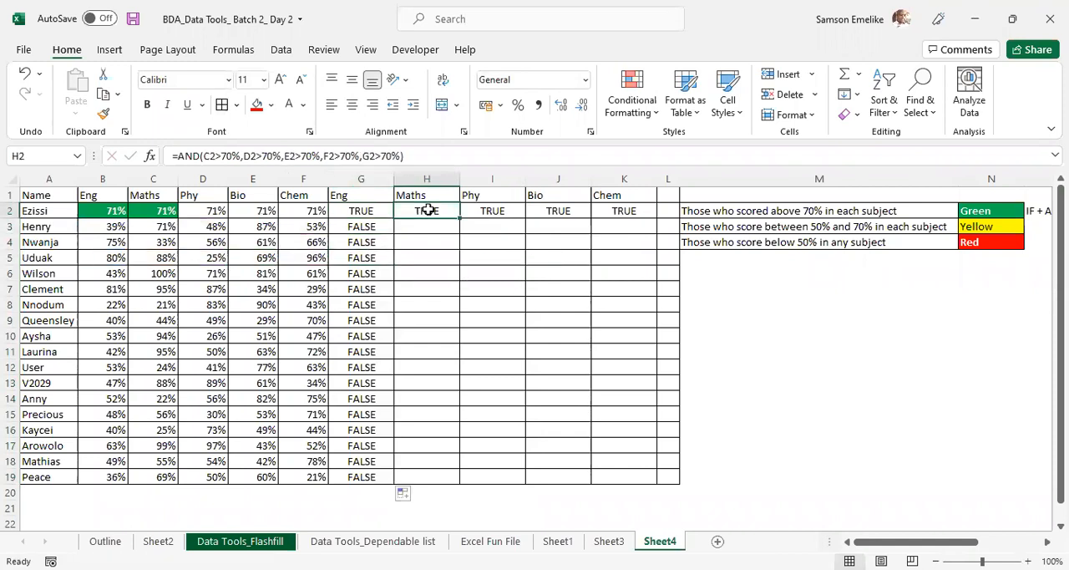
pyautogui.doubleClick(427, 211)
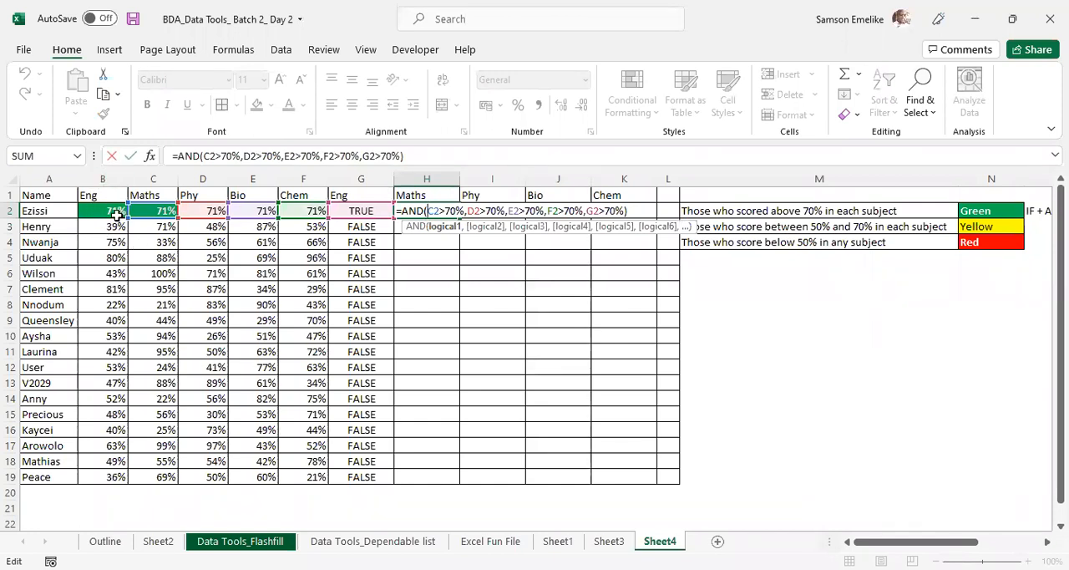
pyautogui.hotkey('ctrl', 'Return')
pyautogui.doubleClick(570, 211)
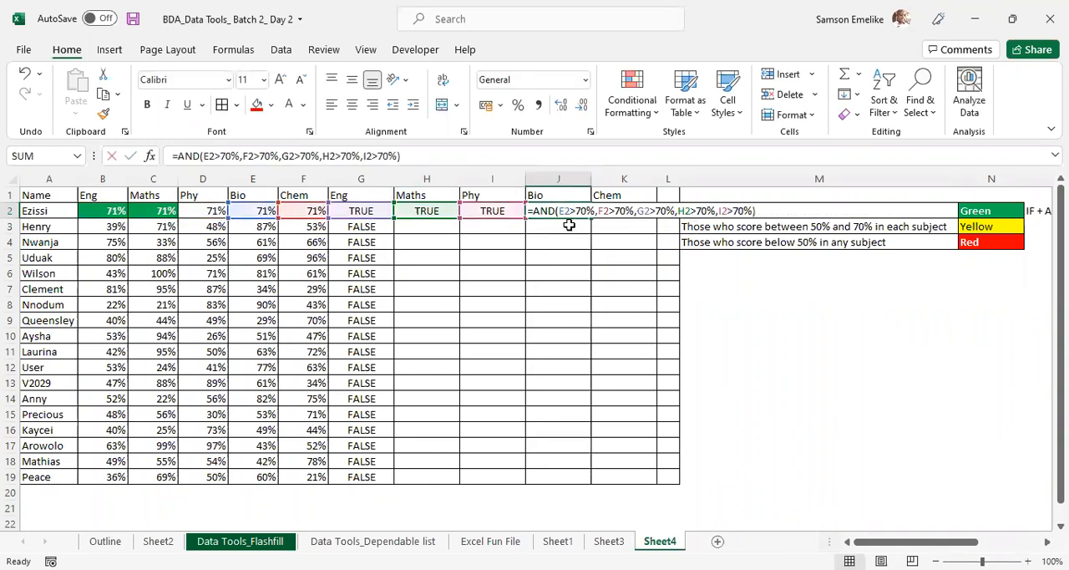
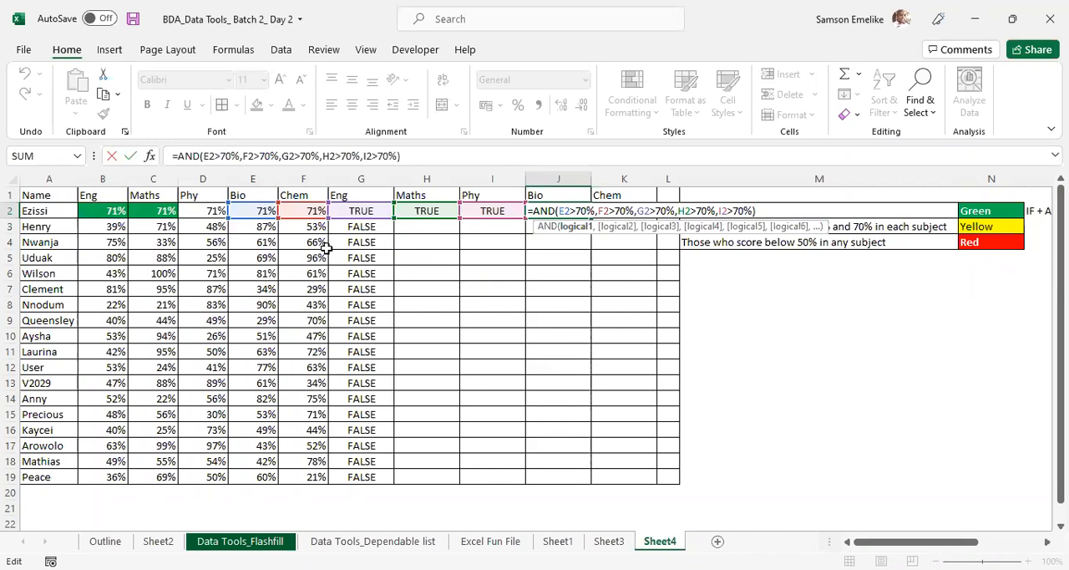
# - Lock the row in all five references of the H2 formula, making them C$2, D$2, E$2, F$2 and G$2
pyautogui.click(426, 209)
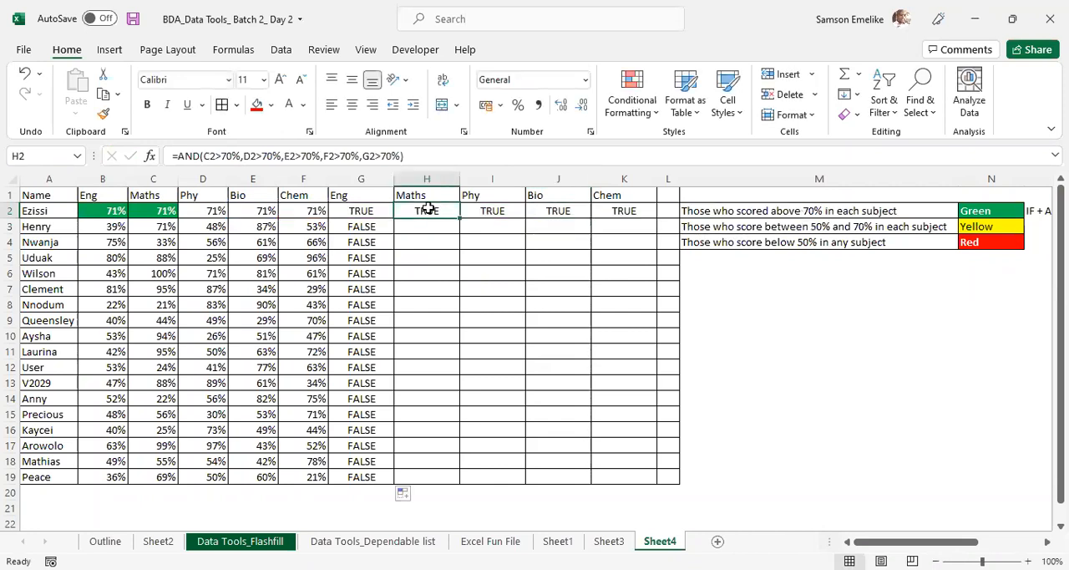
pyautogui.click(209, 156)
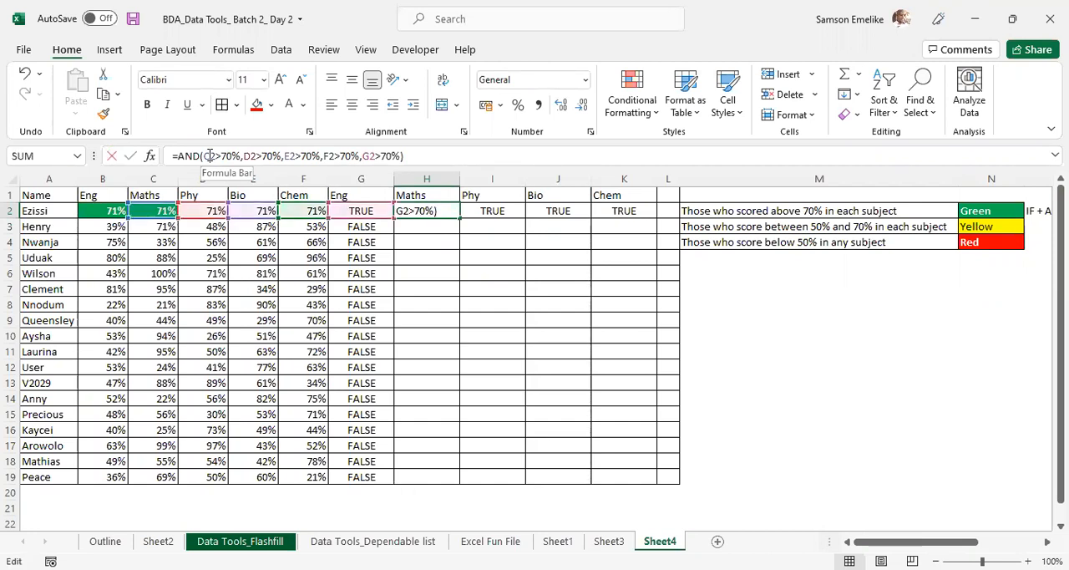
pyautogui.press('F4')
pyautogui.press('F4')
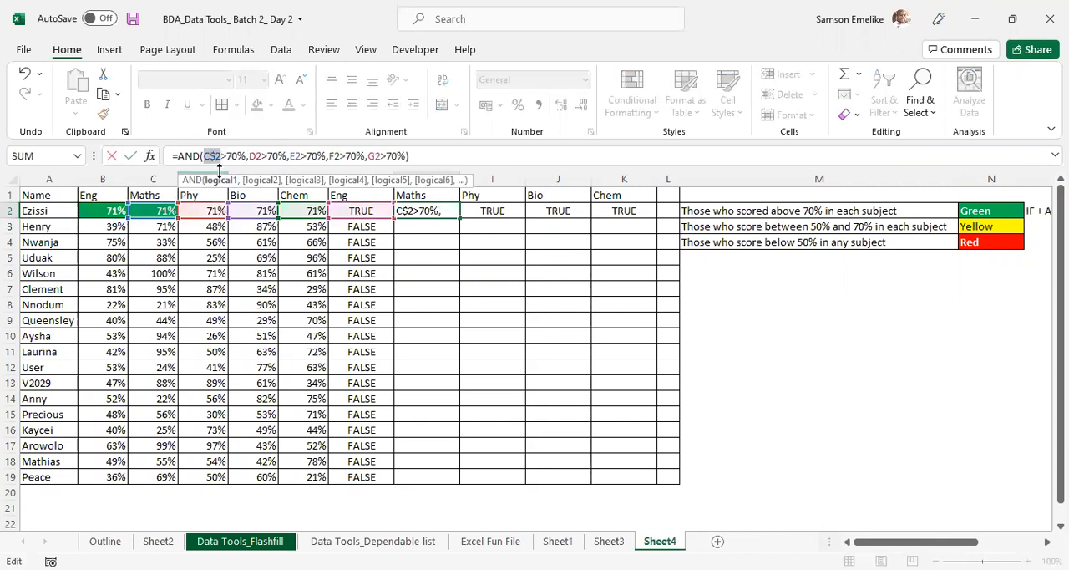
pyautogui.click(255, 156)
pyautogui.press('F4')
pyautogui.press('F4')
pyautogui.click(299, 156)
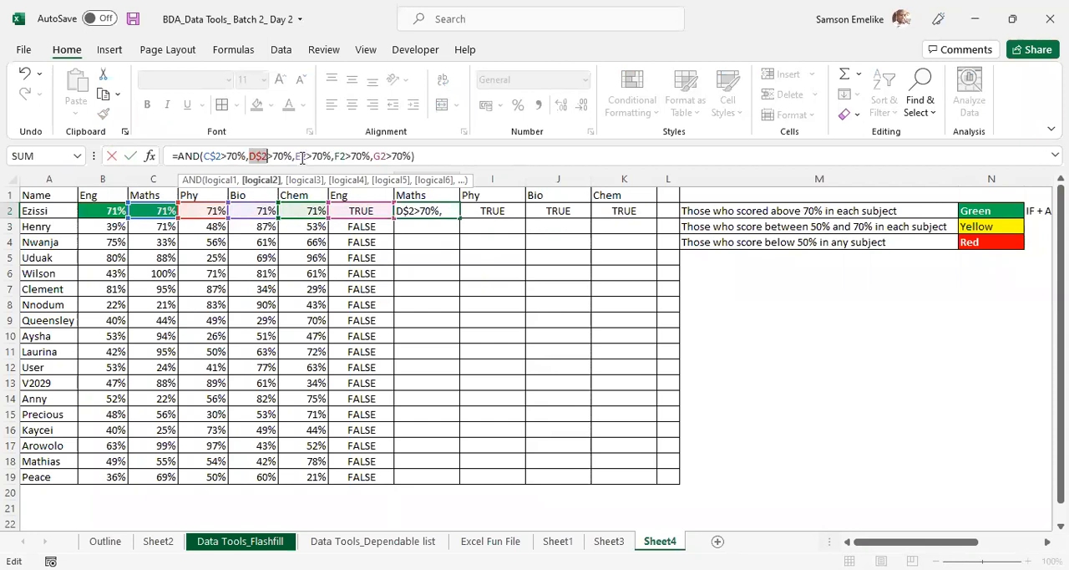
pyautogui.press('F4')
pyautogui.press('F4')
pyautogui.click(345, 157)
pyautogui.press('F4')
pyautogui.press('F4')
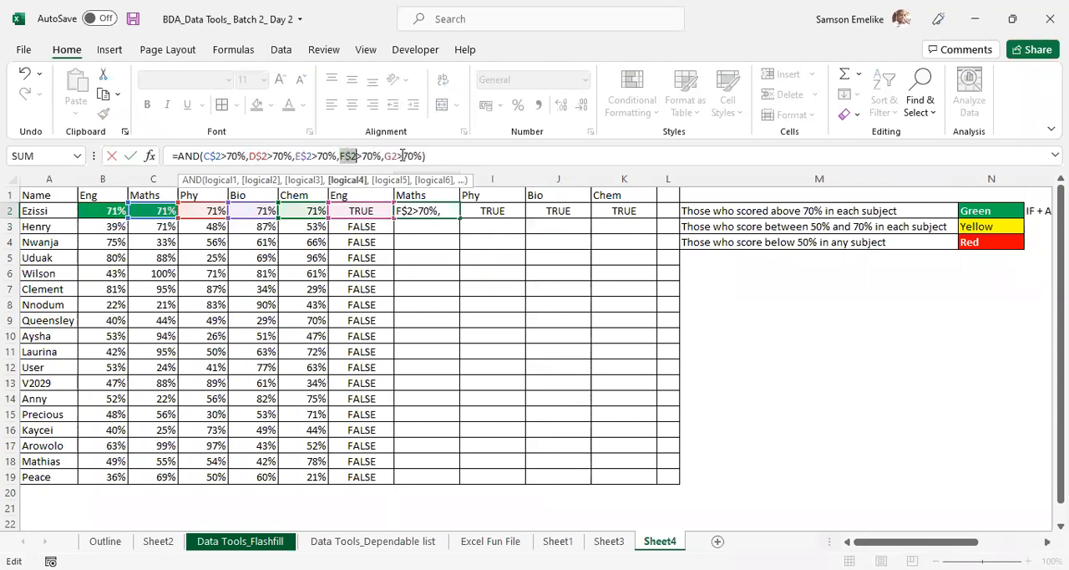
pyautogui.click(392, 156)
pyautogui.press('F4')
pyautogui.press('F4')
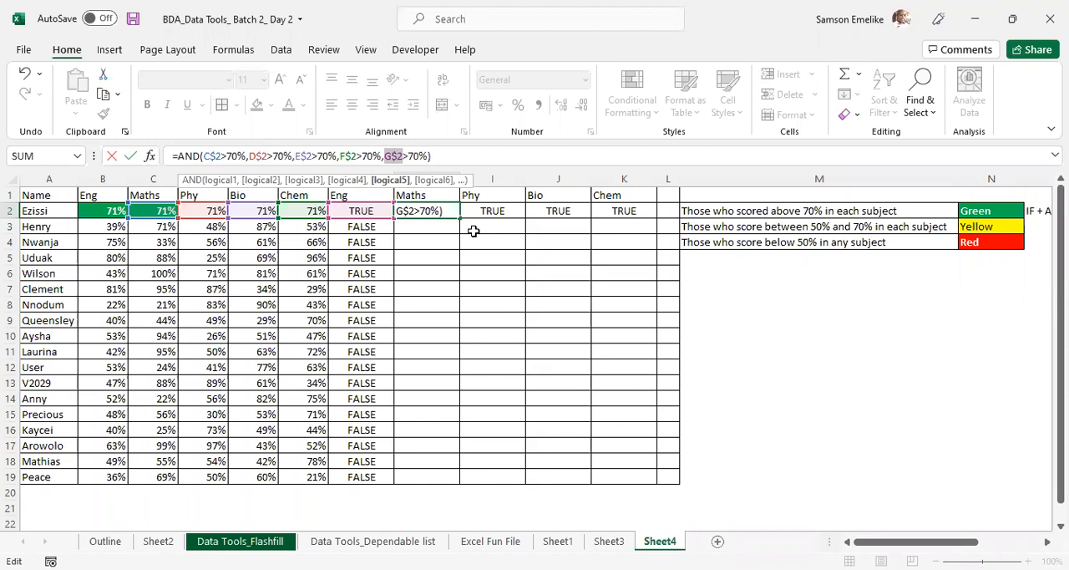
pyautogui.press('Return')
# - Fill the row-locked AND formula from H2 across to K2 under the Chem heading
pyautogui.click(436, 211)
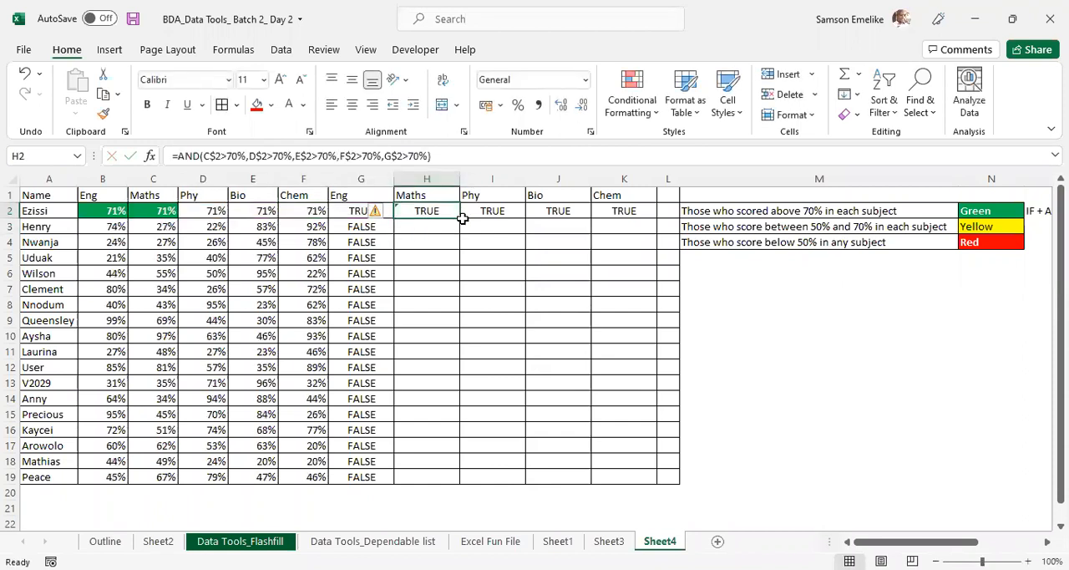
pyautogui.moveTo(459, 219); pyautogui.dragTo(645, 213)
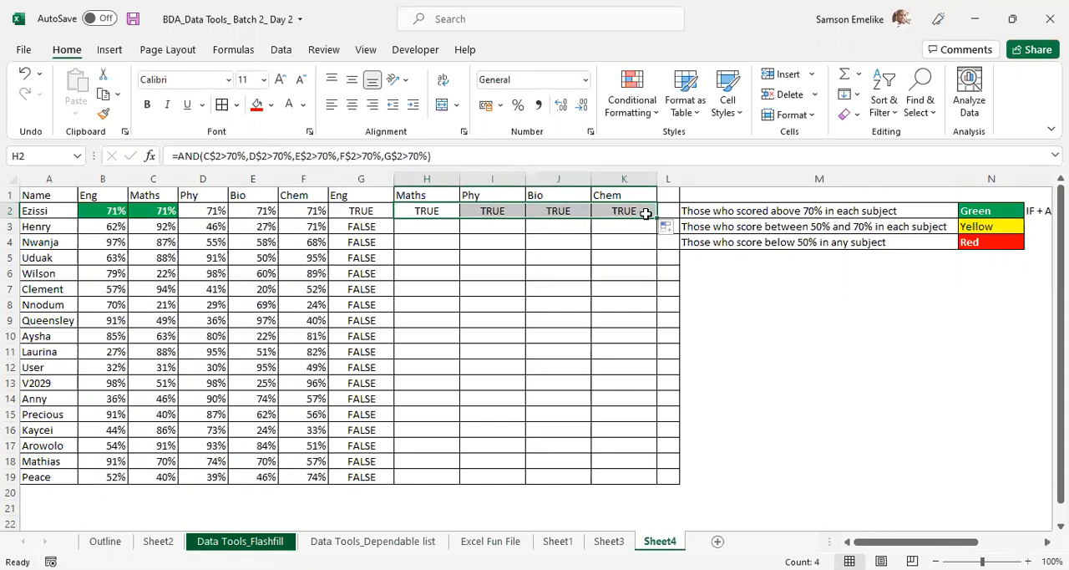
pyautogui.press('Left')
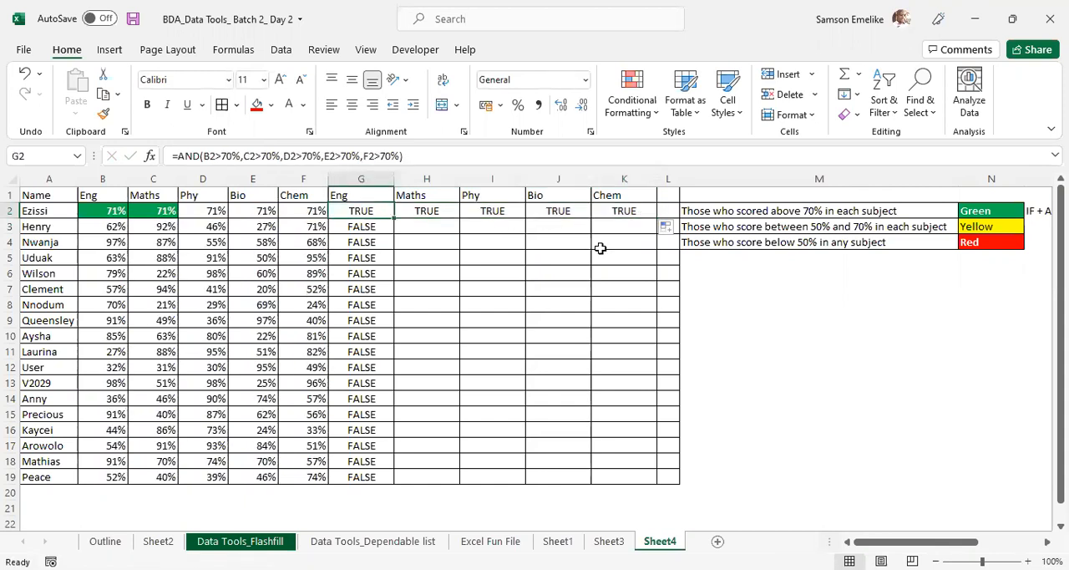
pyautogui.press('Left')
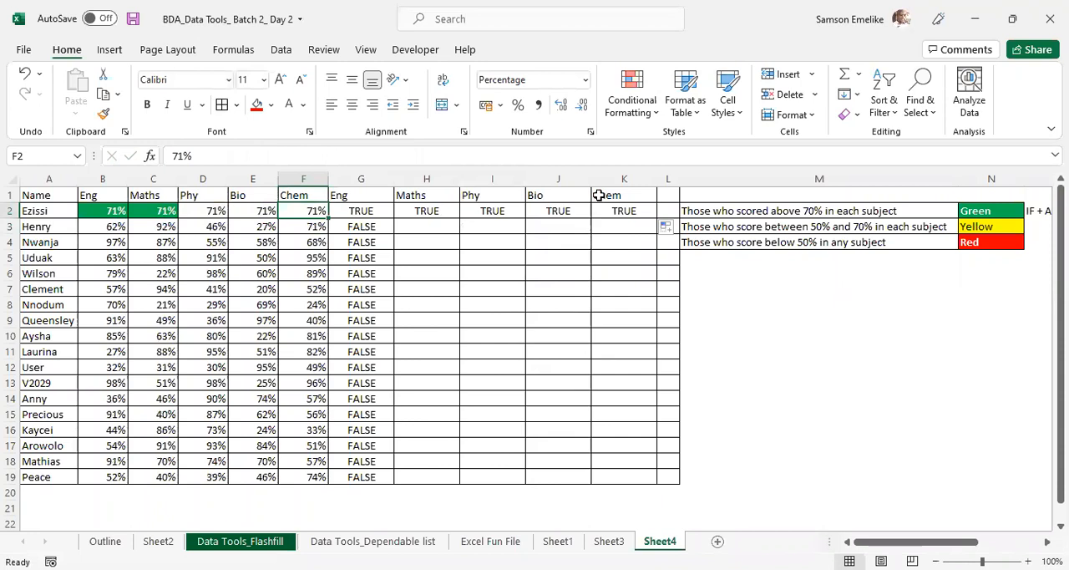
# - Widen column L and extend the AND formula from K2 into L2
pyautogui.doubleClick(679, 179)
pyautogui.click(628, 216)
pyautogui.moveTo(656, 218); pyautogui.dragTo(699, 216)
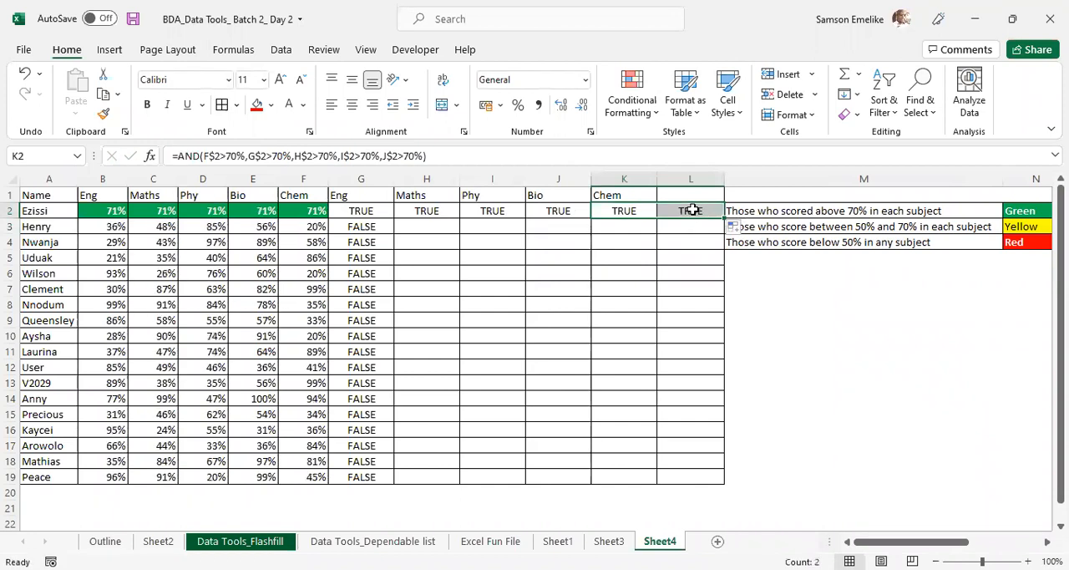
# - Examine which cells the AND formulas in L2, I2, H2 and G2 refer to
pyautogui.doubleClick(693, 211)
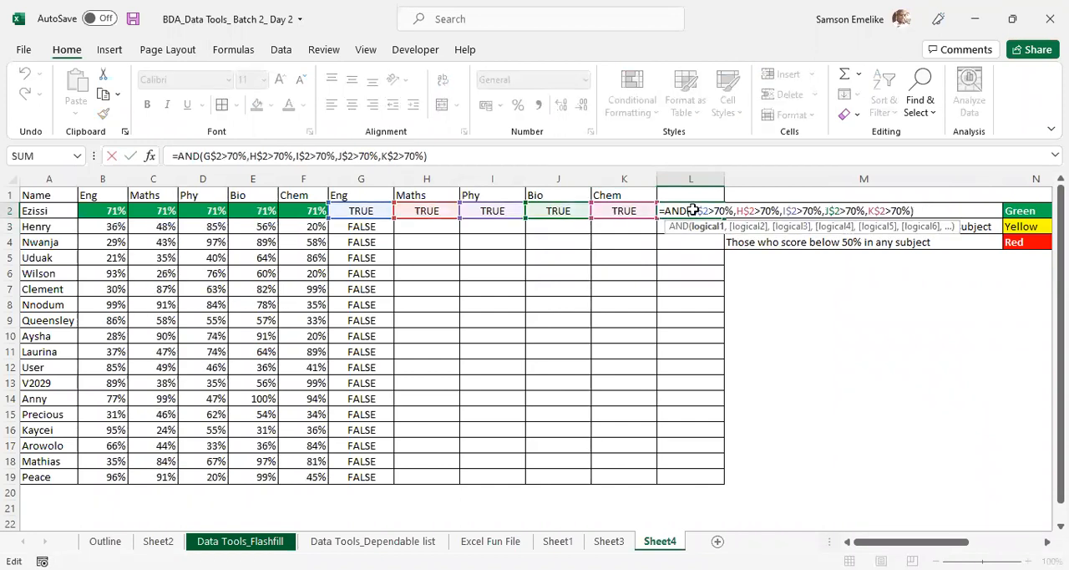
pyautogui.doubleClick(477, 210)
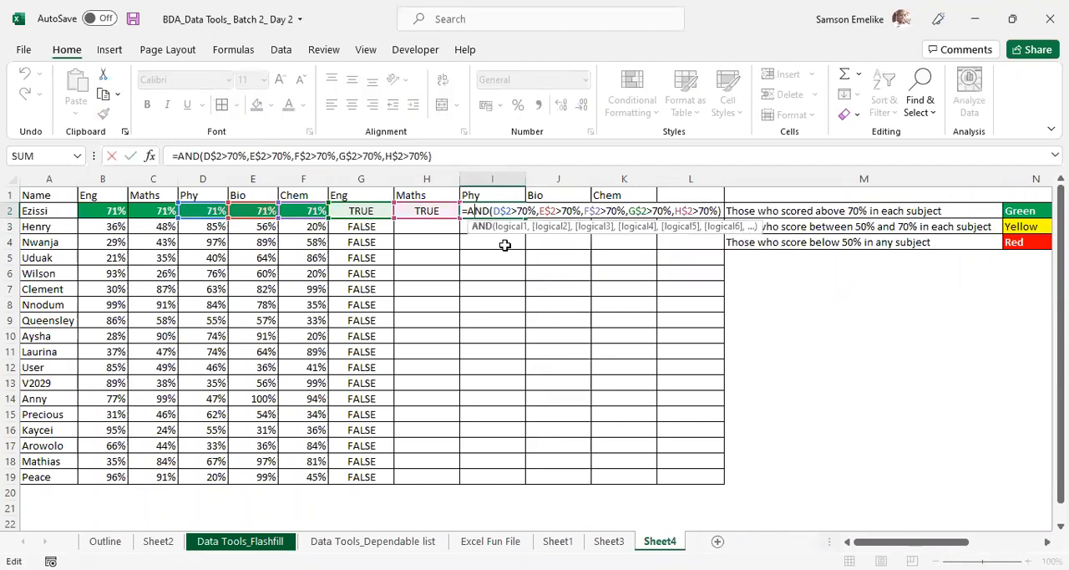
pyautogui.press('Escape')
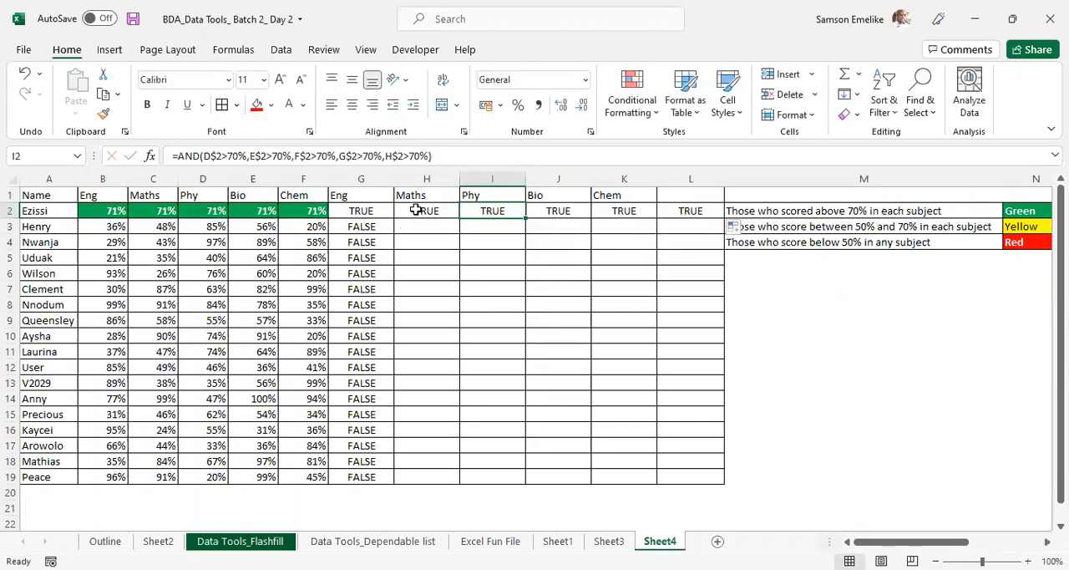
pyautogui.click(416, 210)
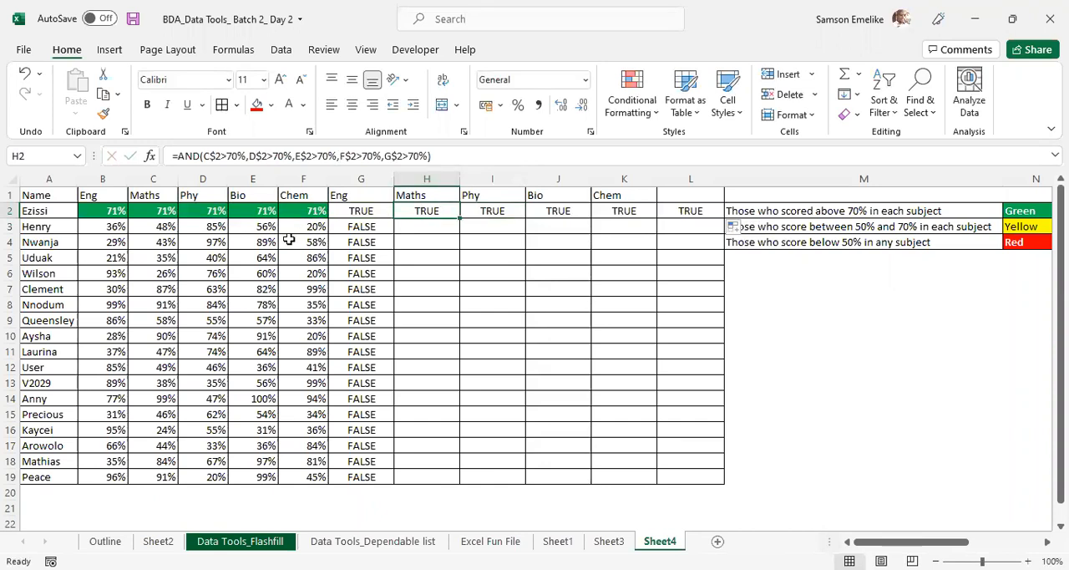
pyautogui.click(359, 210)
# - Shade the copied subject headings in G1:K1 with a light gold fill
pyautogui.moveTo(367, 194); pyautogui.dragTo(625, 194)
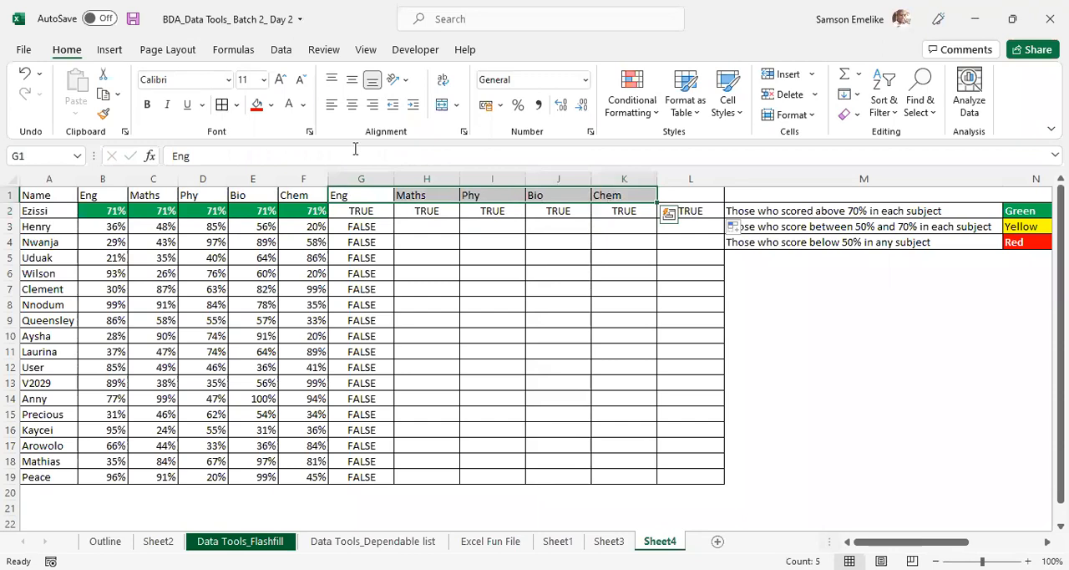
pyautogui.click(271, 107)
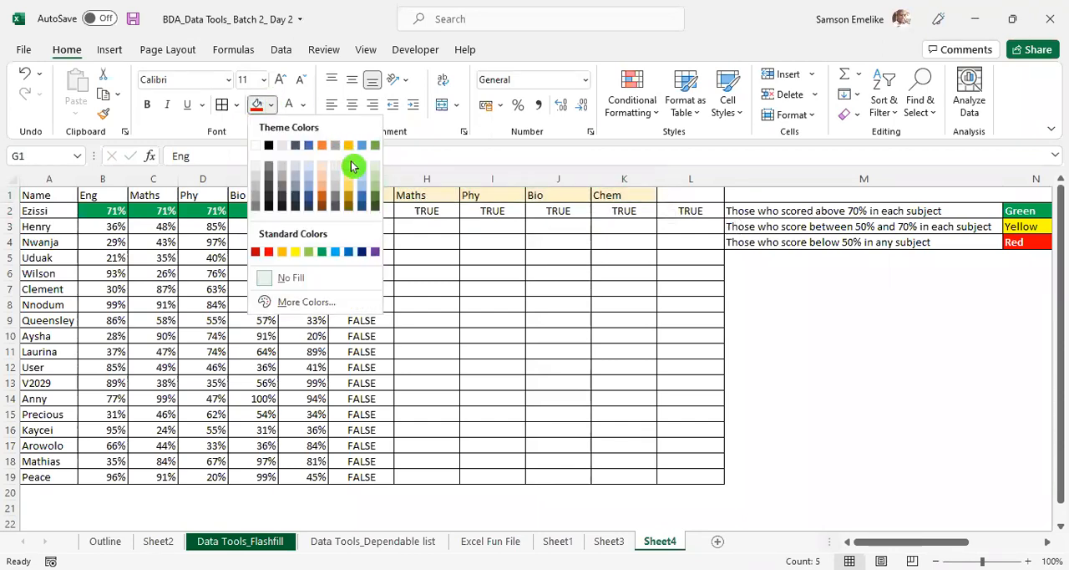
pyautogui.click(350, 164)
pyautogui.click(431, 255)
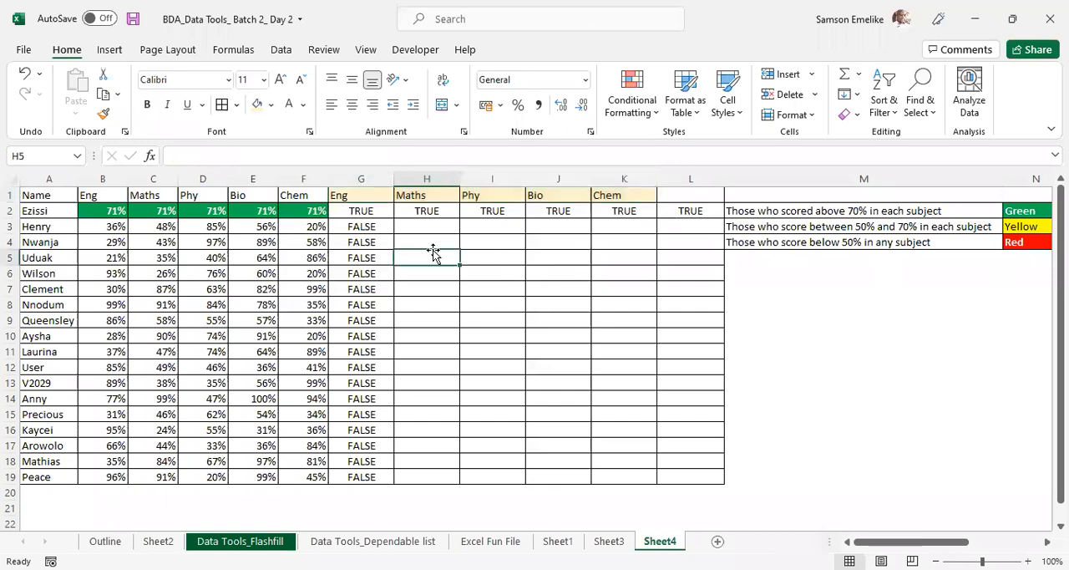
# - Refill the AND formula from G2 down to G19 and compare the references in G3, G2 and H2
pyautogui.click(367, 211)
pyautogui.doubleClick(396, 219)
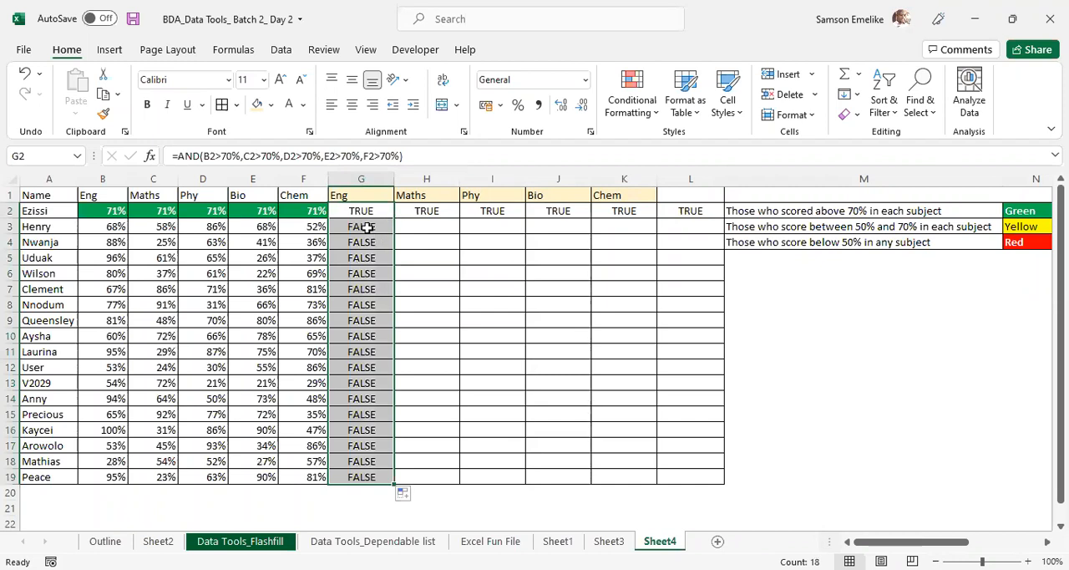
pyautogui.click(367, 227)
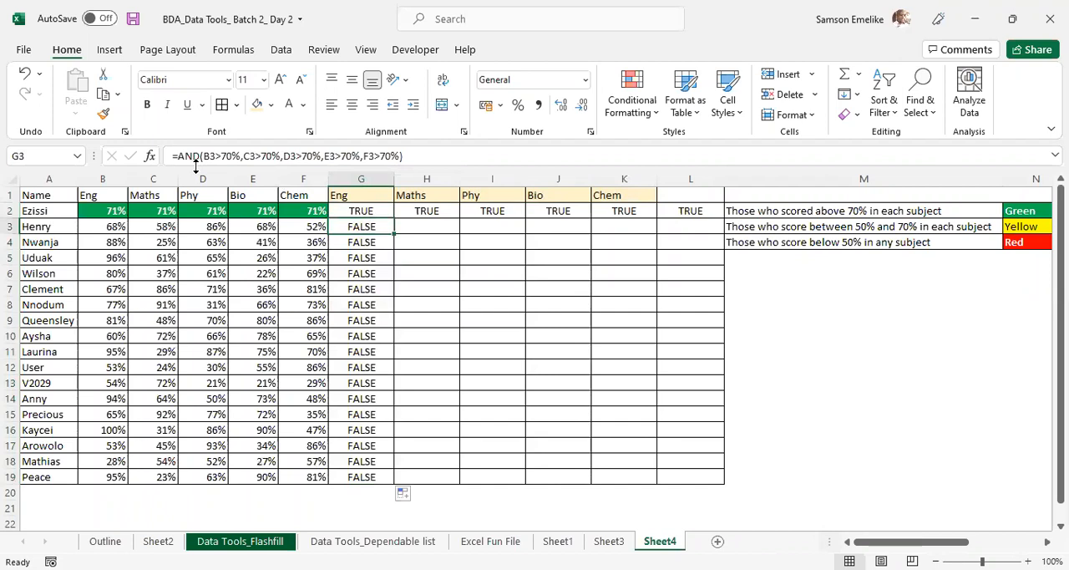
pyautogui.click(426, 211)
pyautogui.click(358, 210)
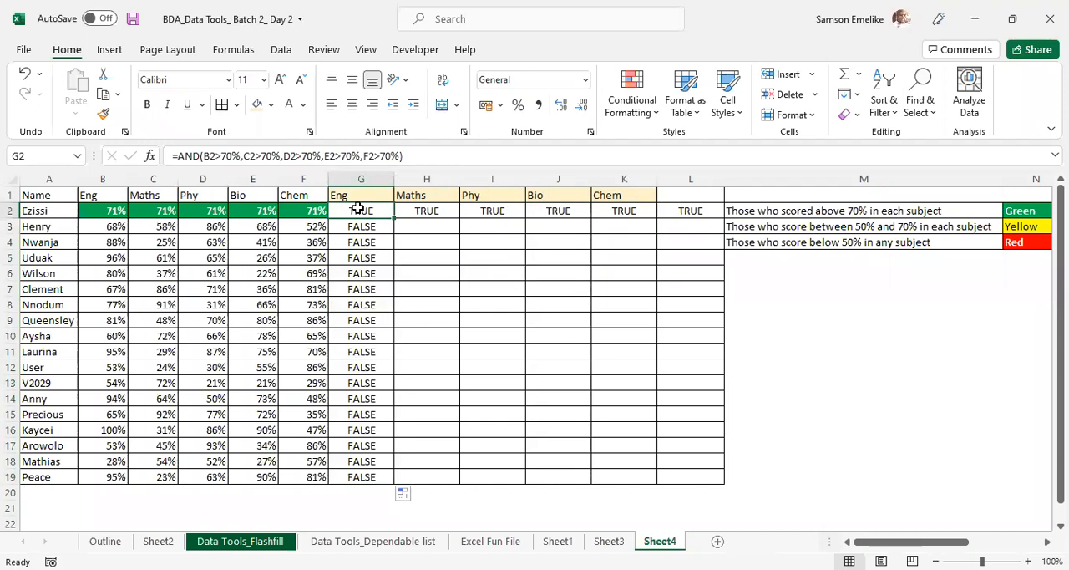
pyautogui.click(424, 210)
# - Lock the row in every reference of the G2 formula, from B$2 to F$2, and fill it across to K2
pyautogui.click(359, 210)
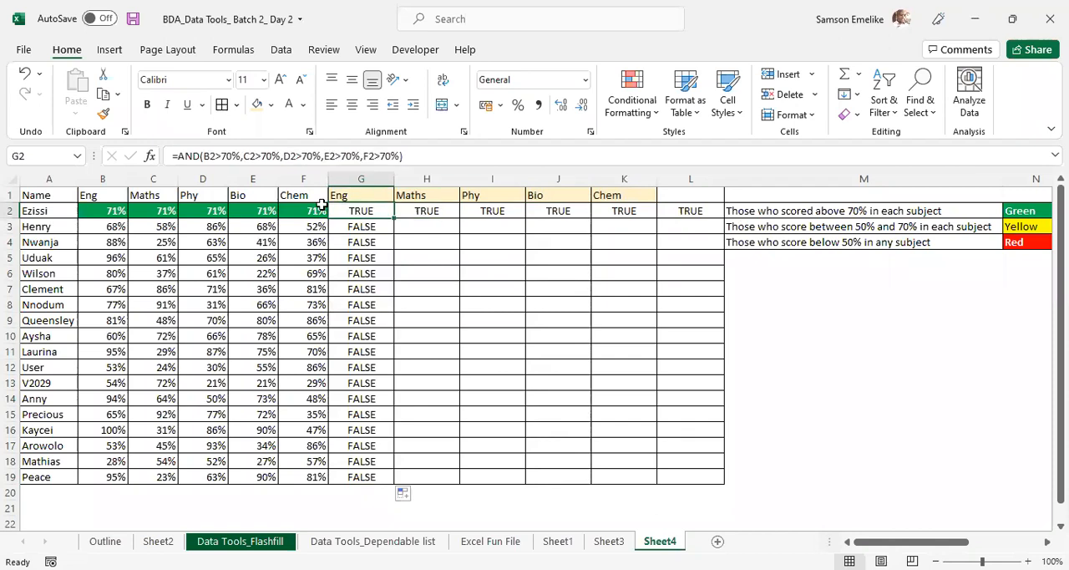
pyautogui.doubleClick(209, 157)
pyautogui.press('F4')
pyautogui.press('F4')
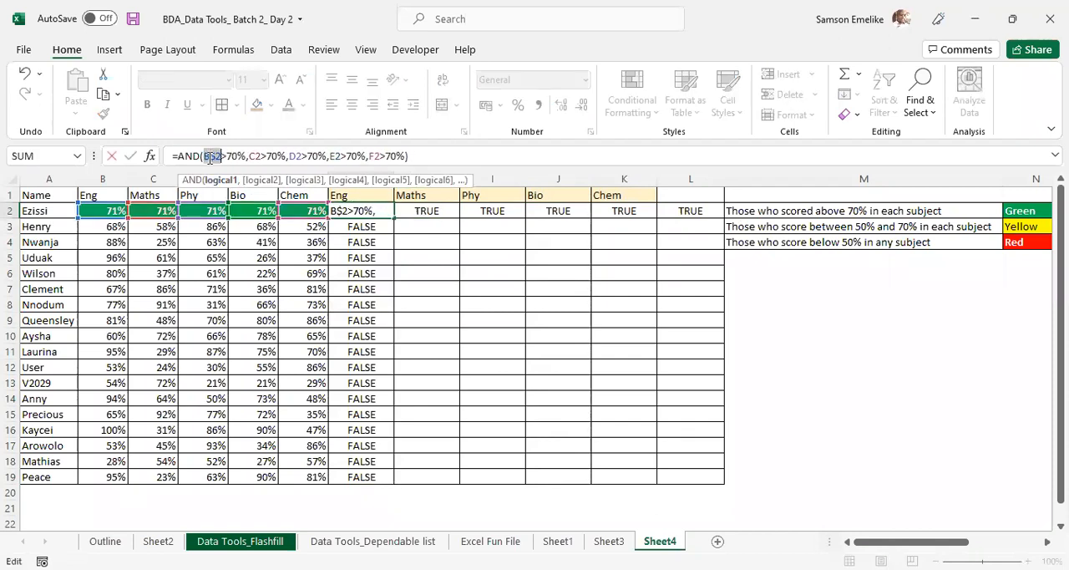
pyautogui.doubleClick(255, 156)
pyautogui.press('F4')
pyautogui.press('F4')
pyautogui.doubleClick(300, 156)
pyautogui.press('F4')
pyautogui.press('F4')
pyautogui.doubleClick(346, 156)
pyautogui.press('F4')
pyautogui.press('F4')
pyautogui.doubleClick(392, 156)
pyautogui.press('F4')
pyautogui.press('F4')
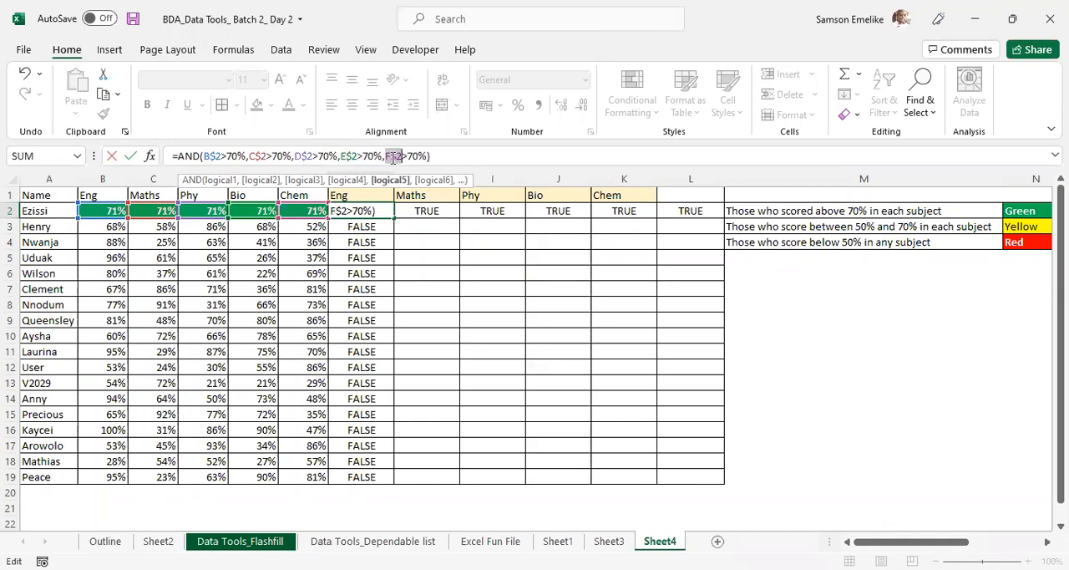
pyautogui.press('Return')
pyautogui.click(363, 211)
pyautogui.moveTo(391, 218); pyautogui.dragTo(665, 216)
# - Clear the formula from L2 and narrow column L
pyautogui.click(690, 211)
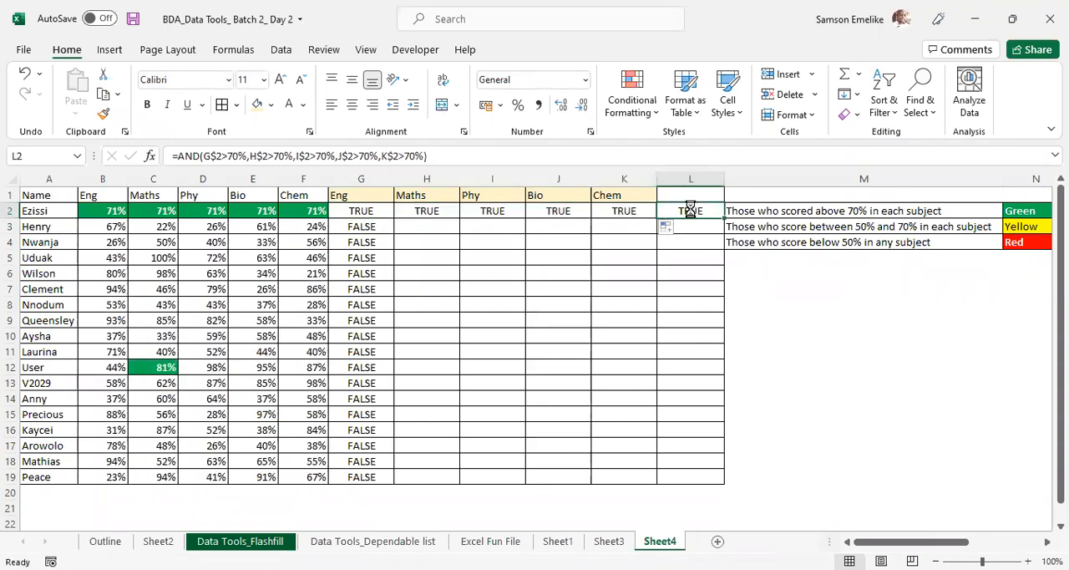
pyautogui.press('Delete')
pyautogui.moveTo(671, 183); pyautogui.dragTo(672, 183)
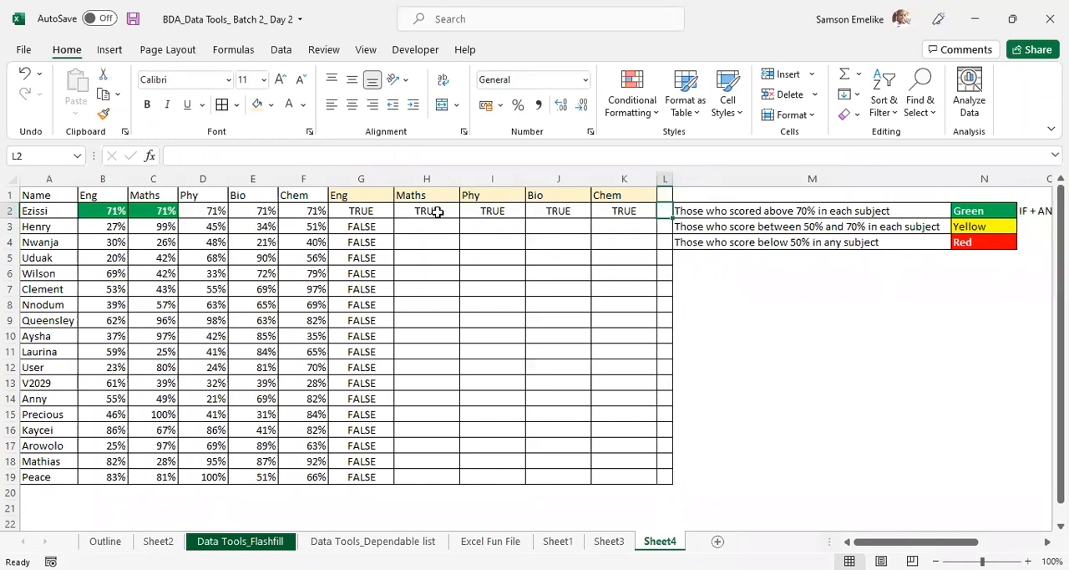
# - Fill the row-locked AND formula from G2 down to G19 and check the references in G3
pyautogui.click(365, 212)
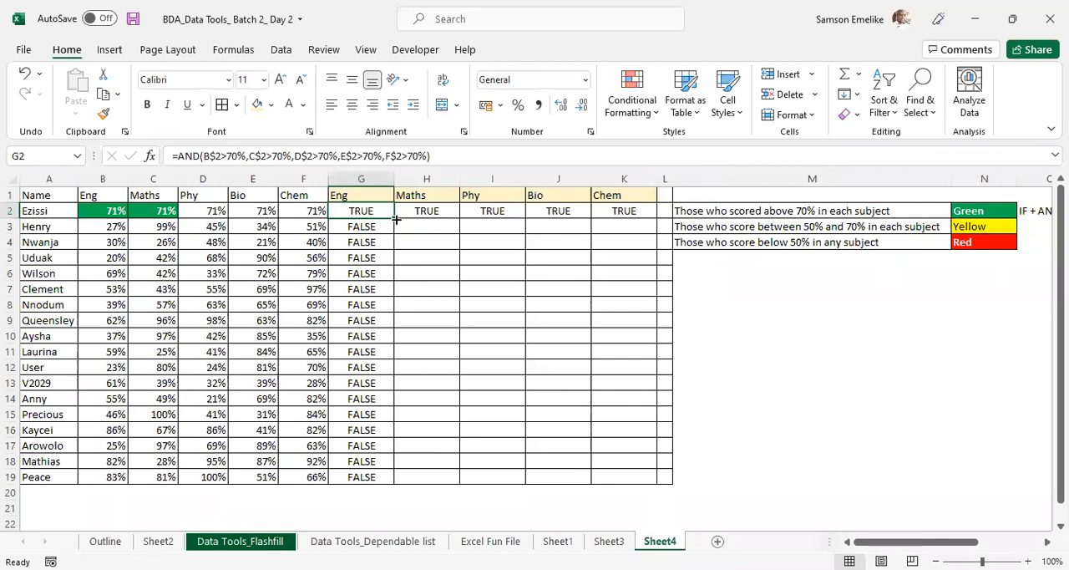
pyautogui.doubleClick(394, 219)
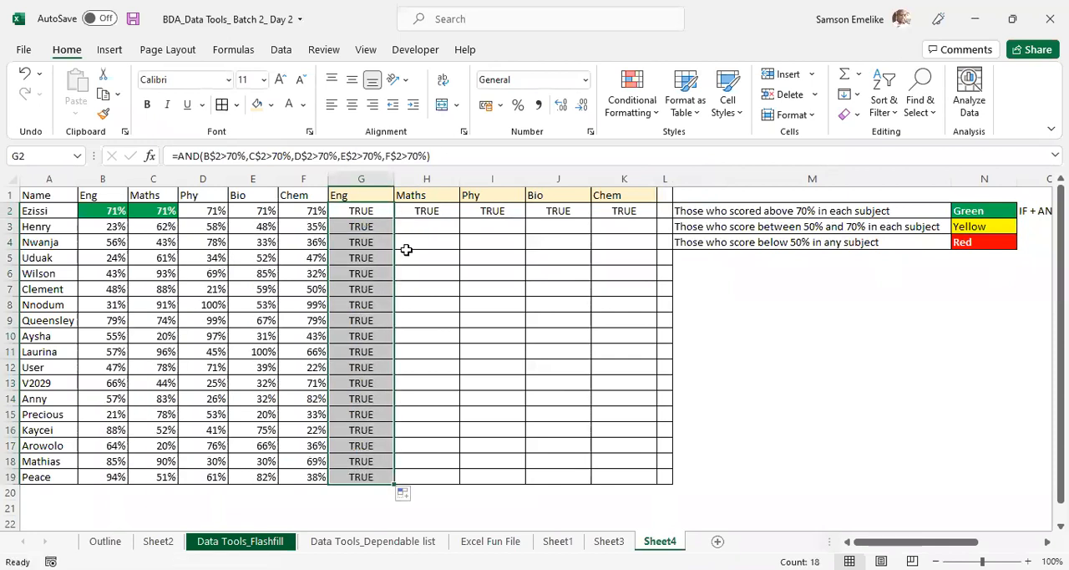
pyautogui.doubleClick(366, 226)
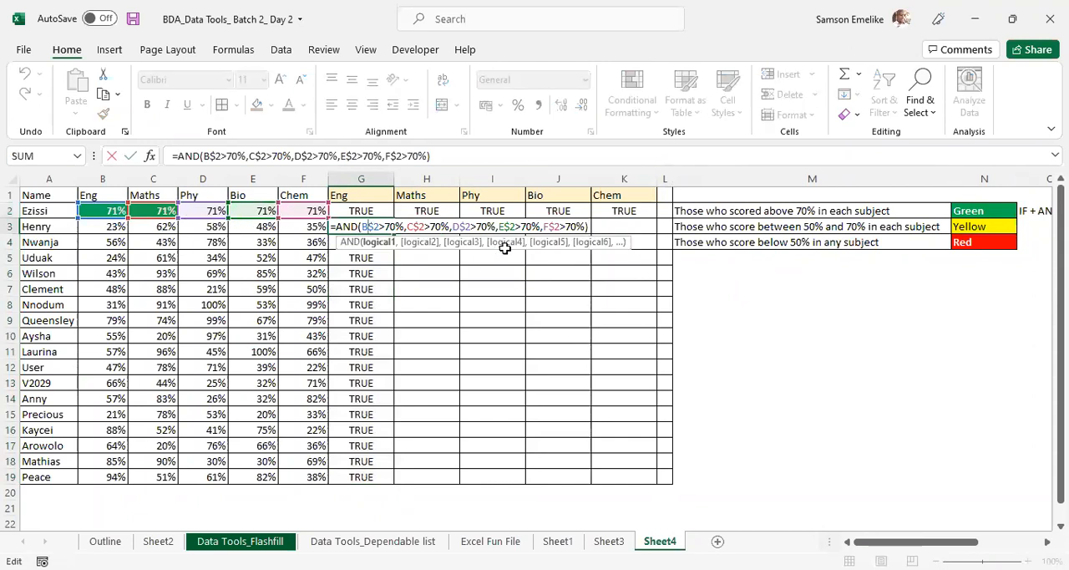
pyautogui.press('Escape')
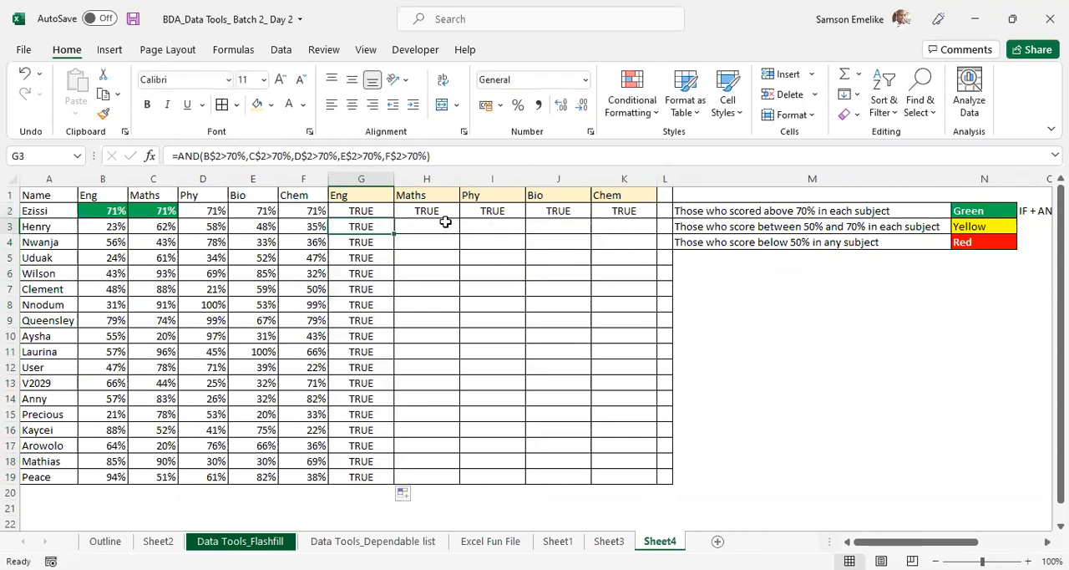
# - Lock the column instead of the row in every reference of the G2 AND formula, from $B2 to $F2
pyautogui.click(358, 211)
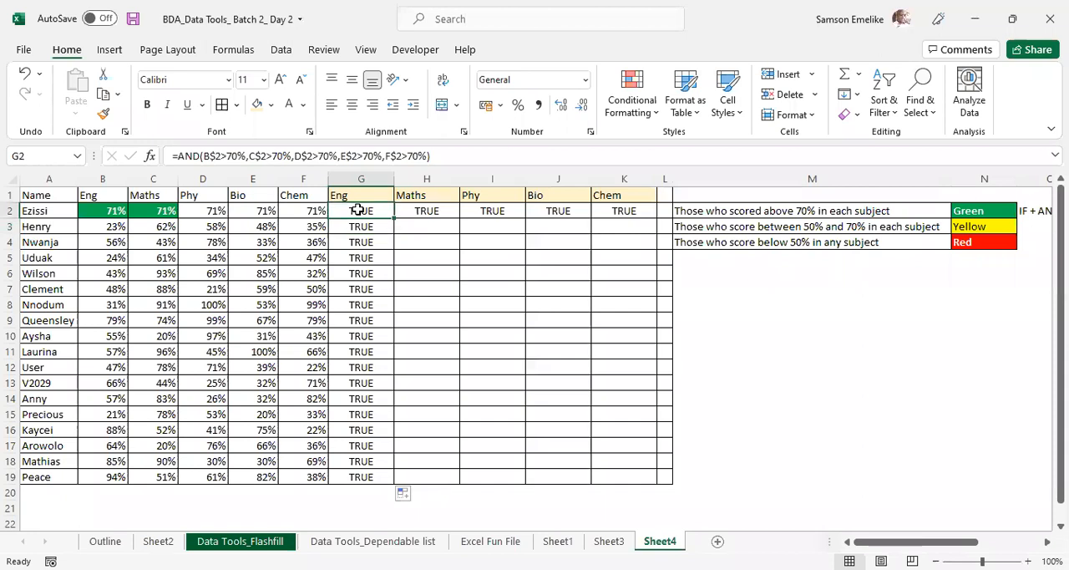
pyautogui.click(213, 155)
pyautogui.click(248, 157)
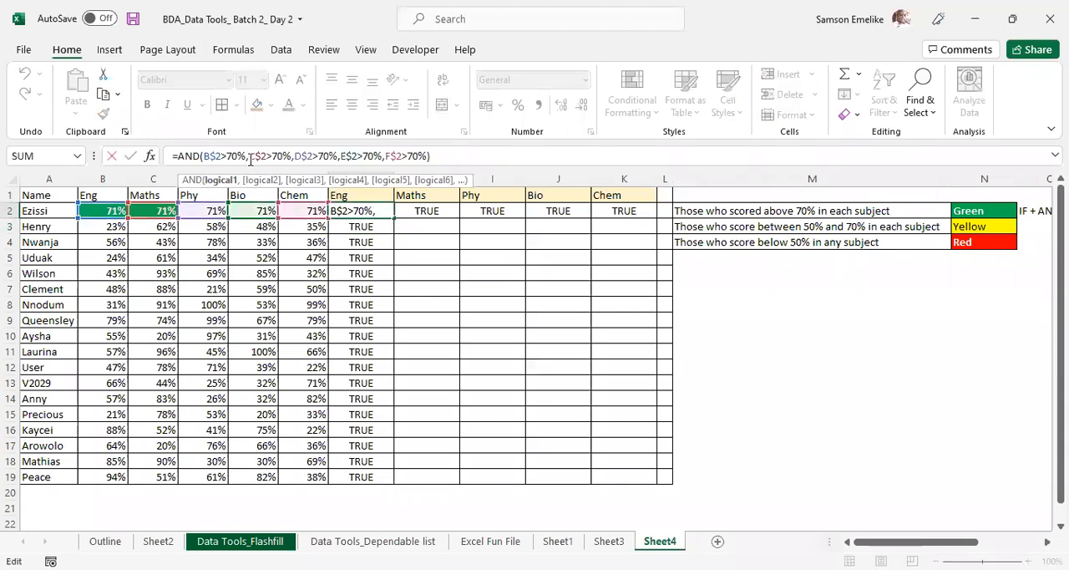
pyautogui.press('F4')
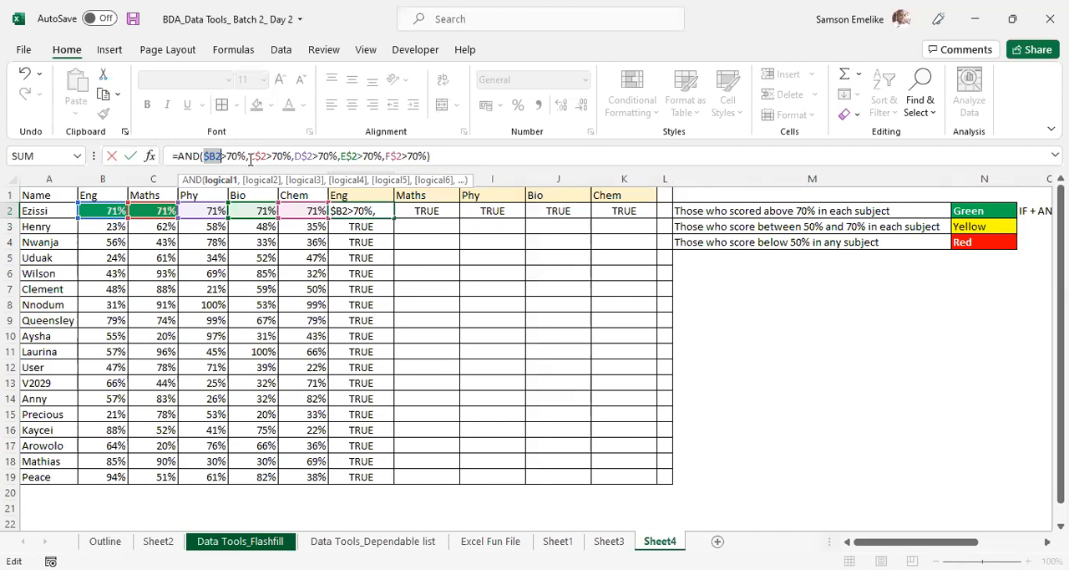
pyautogui.click(260, 156)
pyautogui.press('F4')
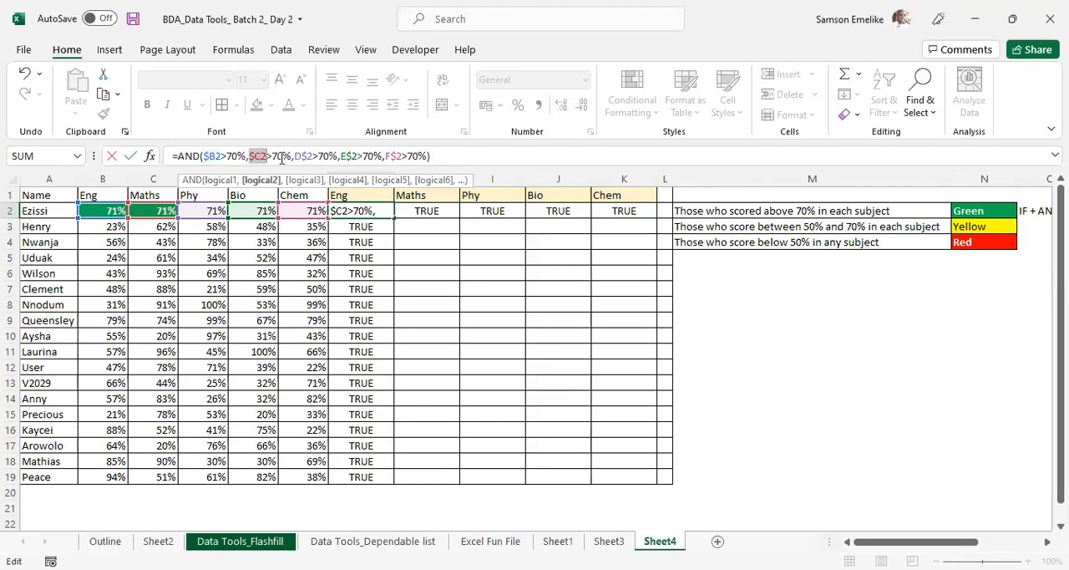
pyautogui.click(305, 156)
pyautogui.press('F4')
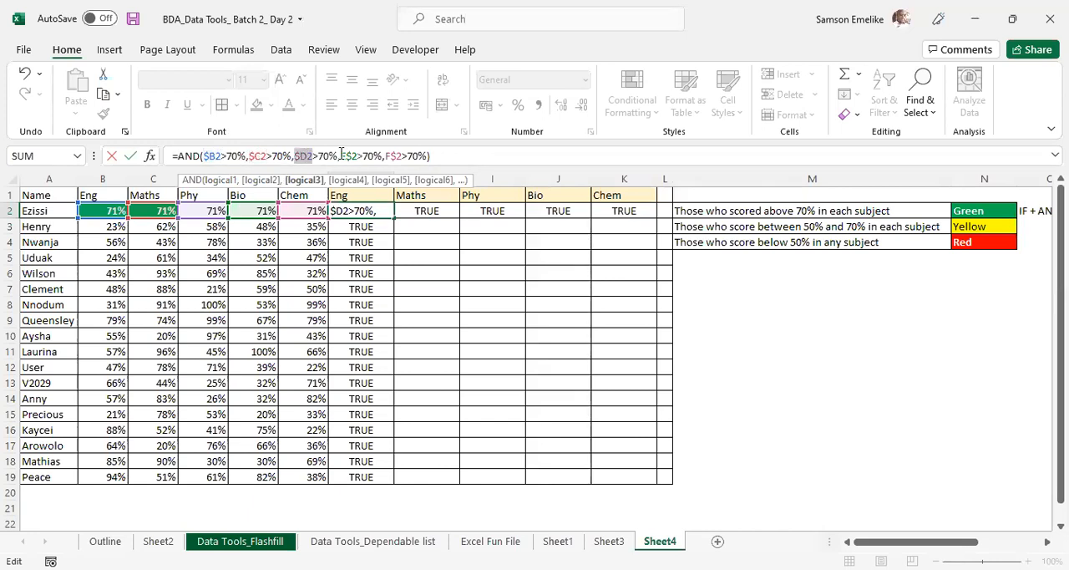
pyautogui.click(349, 156)
pyautogui.press('F4')
pyautogui.click(392, 156)
pyautogui.press('F4')
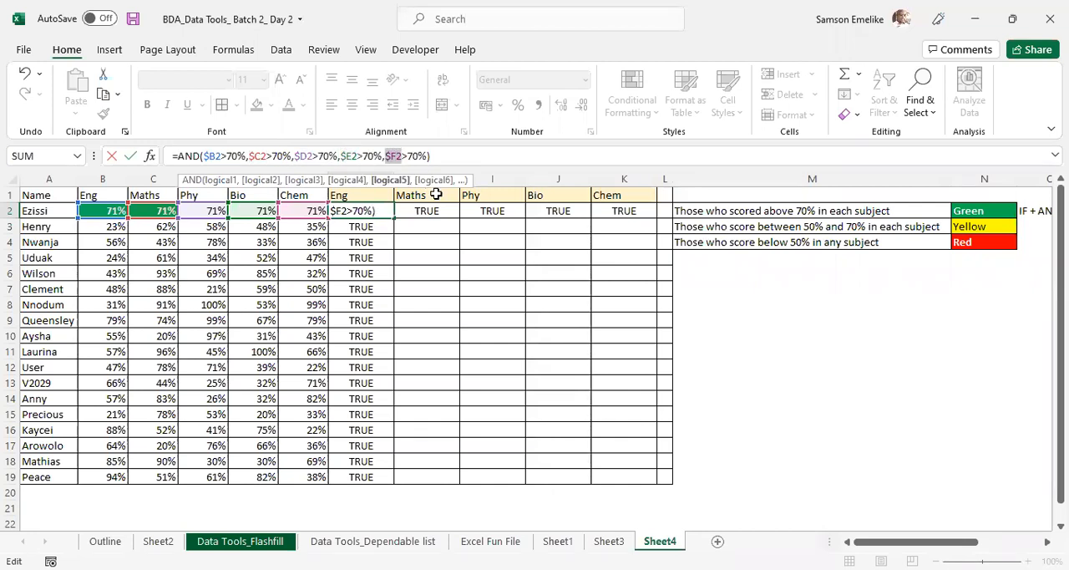
pyautogui.hotkey('ctrl', 'Return')
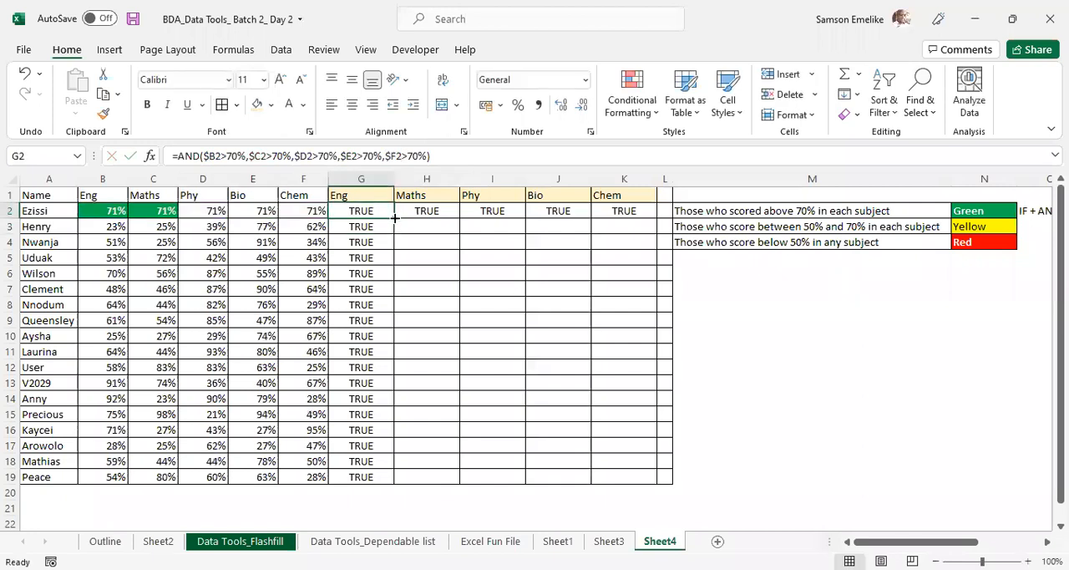
# - Fill the column-locked AND formula from G2 down to G19 and across to K2
pyautogui.doubleClick(393, 217)
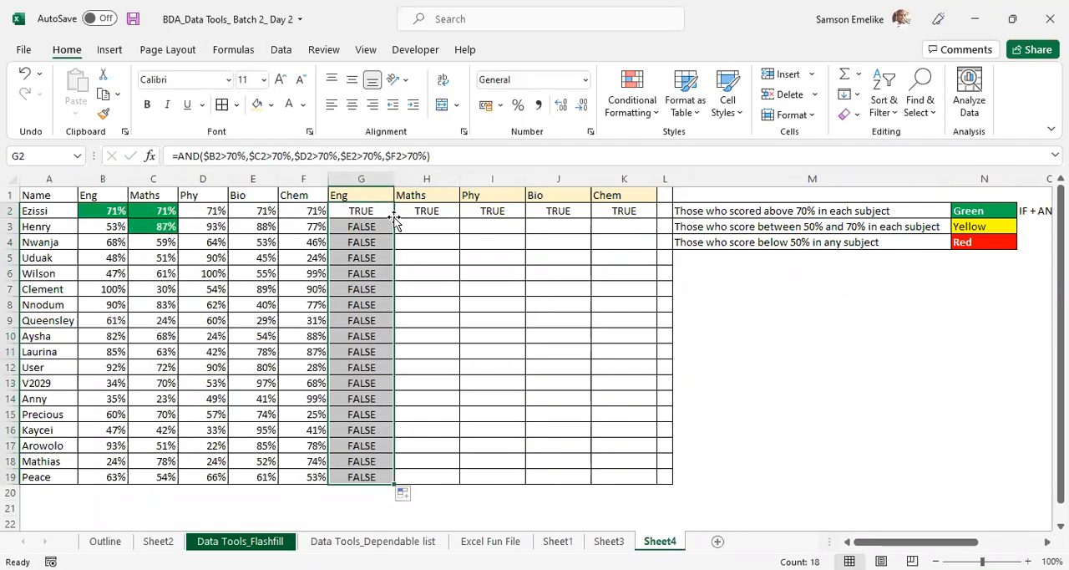
pyautogui.click(378, 214)
pyautogui.moveTo(395, 218); pyautogui.dragTo(645, 214)
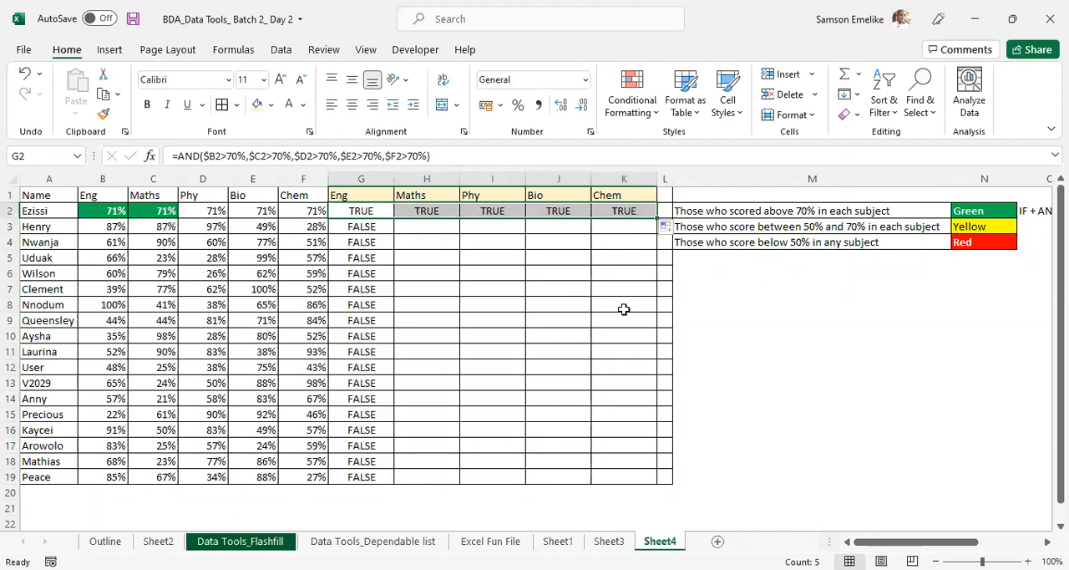
# - Examine the references in the filled formulas in I2, K2 and H2
pyautogui.doubleClick(496, 211)
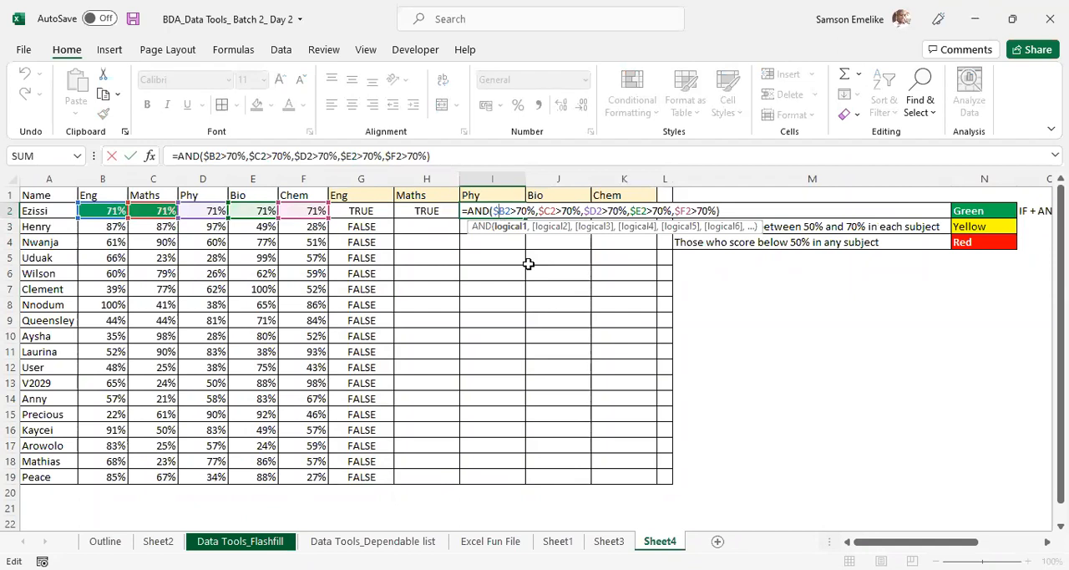
pyautogui.press('Escape')
pyautogui.doubleClick(615, 210)
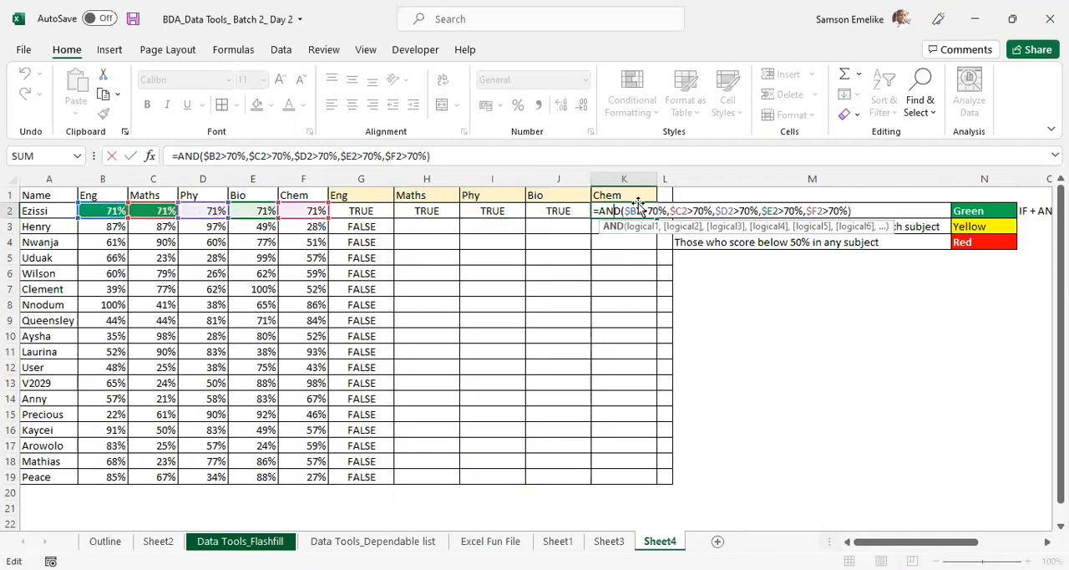
pyautogui.click(623, 210)
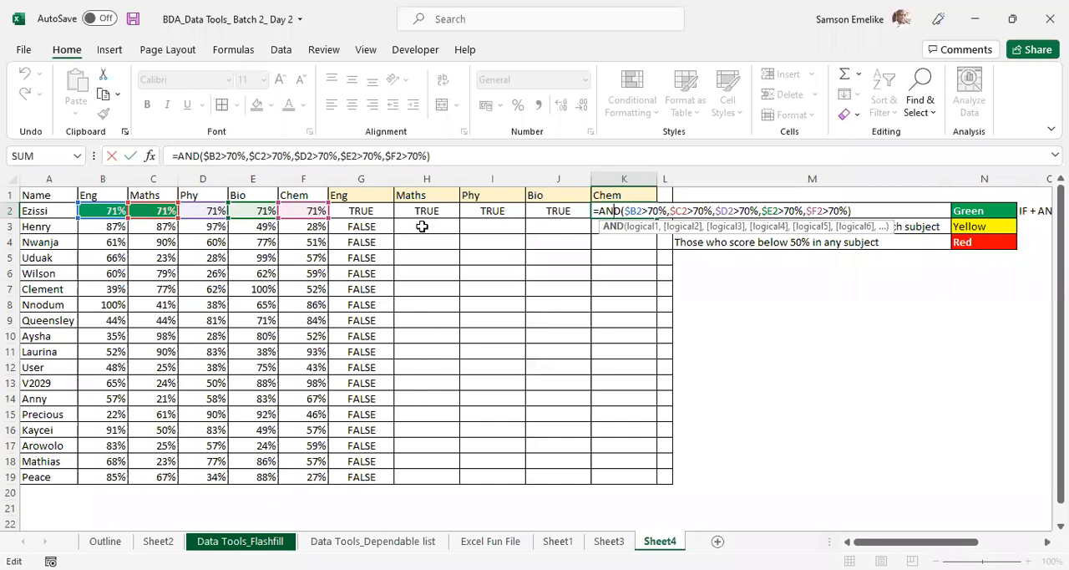
pyautogui.press('Escape')
pyautogui.doubleClick(501, 211)
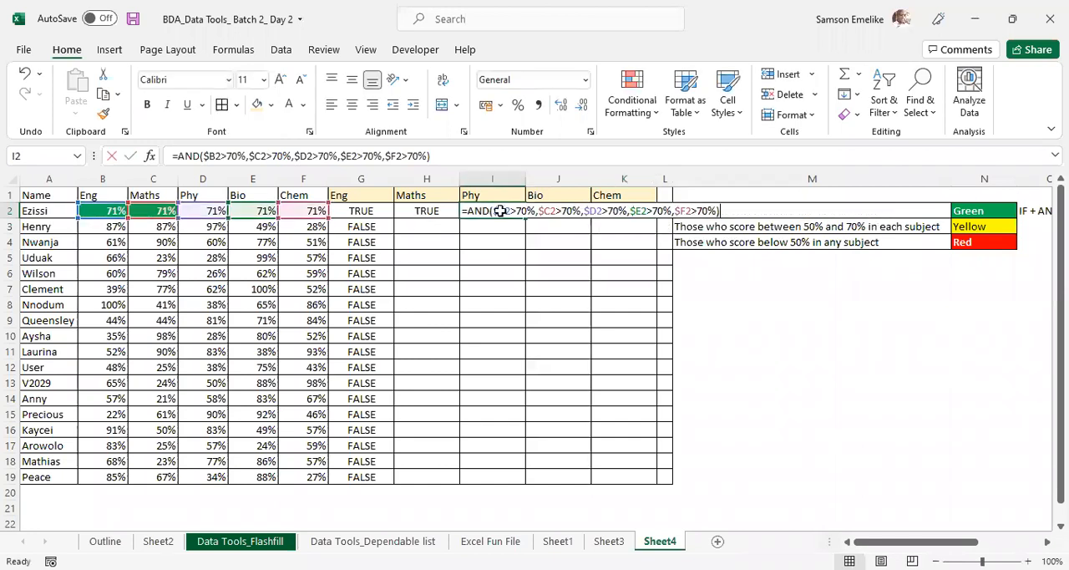
pyautogui.press('Escape')
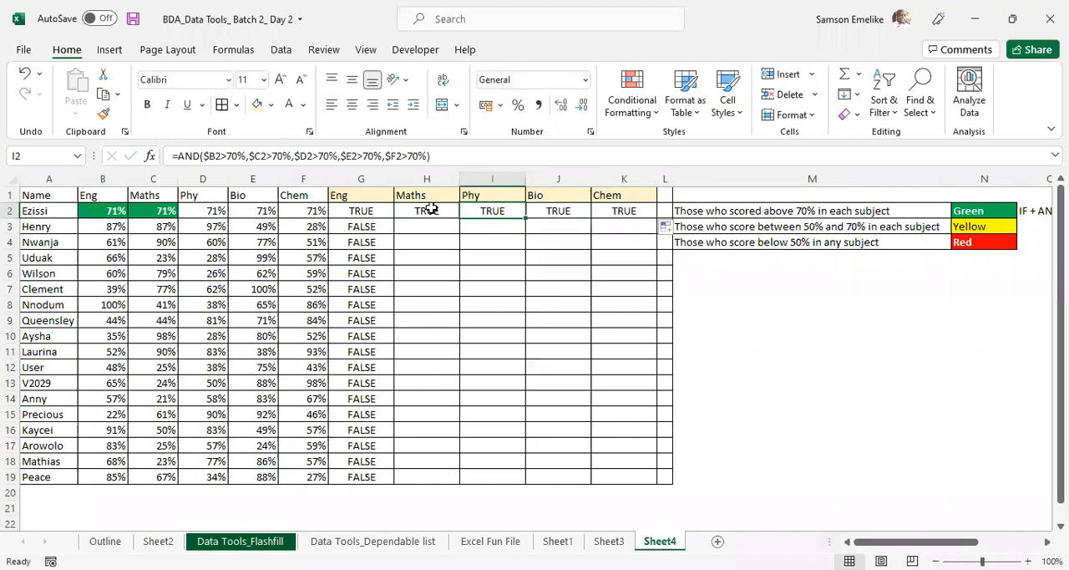
pyautogui.doubleClick(424, 209)
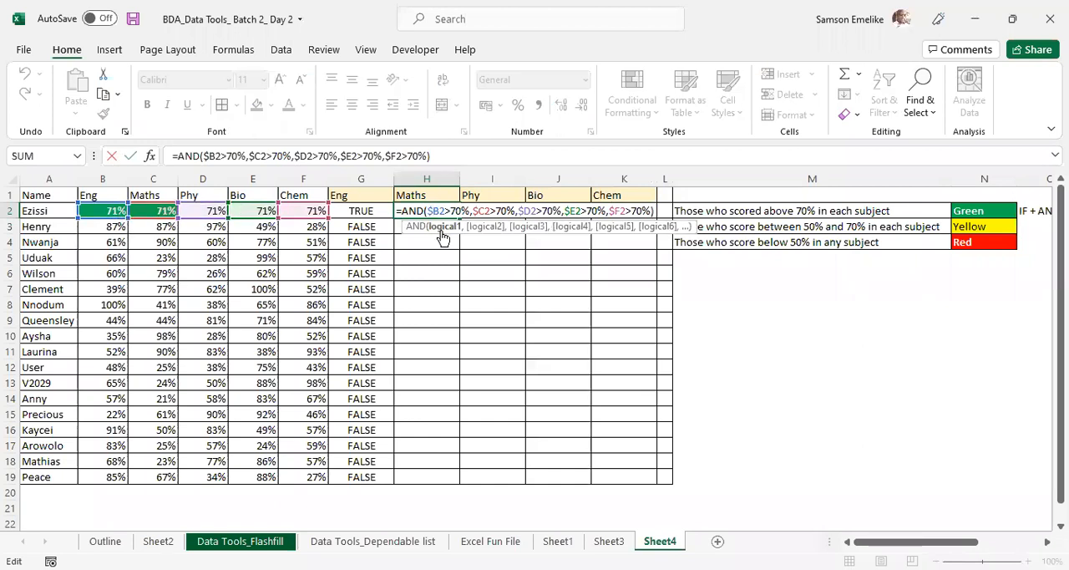
pyautogui.press('Escape')
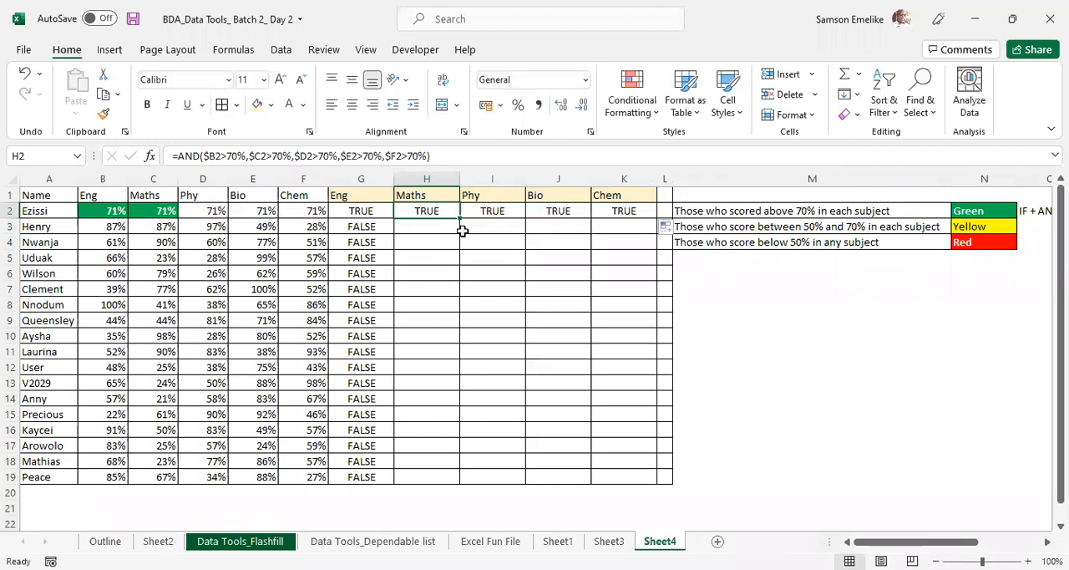
# - Copy the text of the column-locked AND formula in G2, leaving the cell unedited
pyautogui.doubleClick(375, 210)
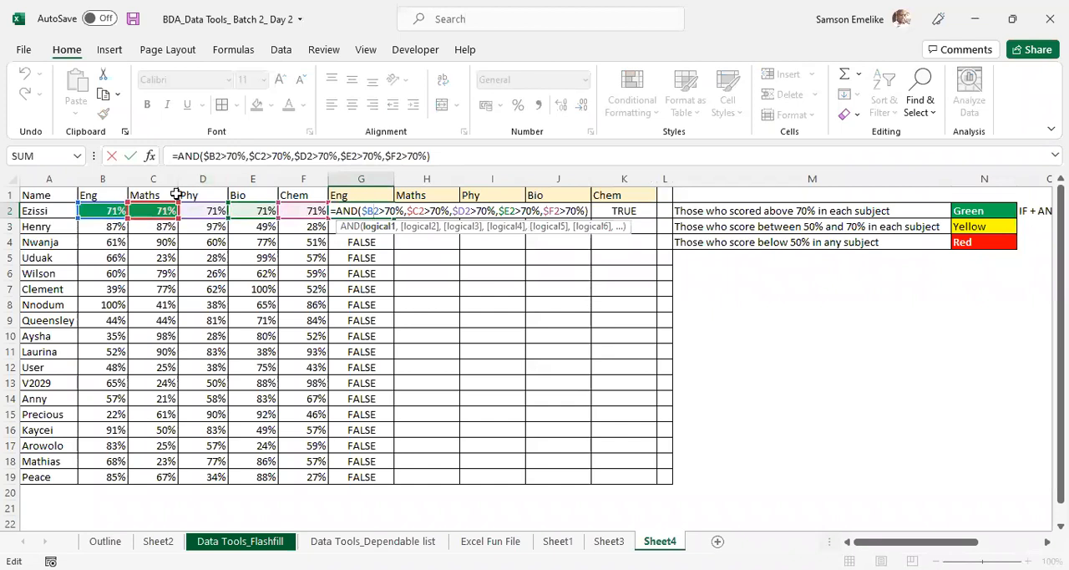
pyautogui.press('Escape')
pyautogui.moveTo(469, 156); pyautogui.dragTo(166, 157)
pyautogui.hotkey('ctrl', 'c')
pyautogui.press('Escape')
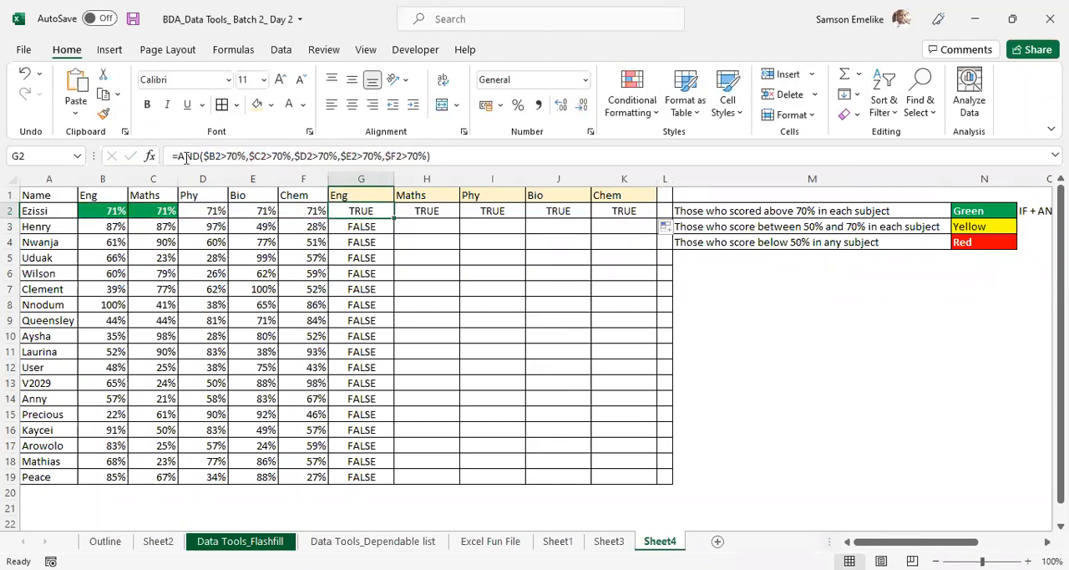
# - Show the conditional formatting rules of the scores in B2:F19 in an enlarged Rules Manager
pyautogui.moveTo(88, 211); pyautogui.dragTo(314, 478)
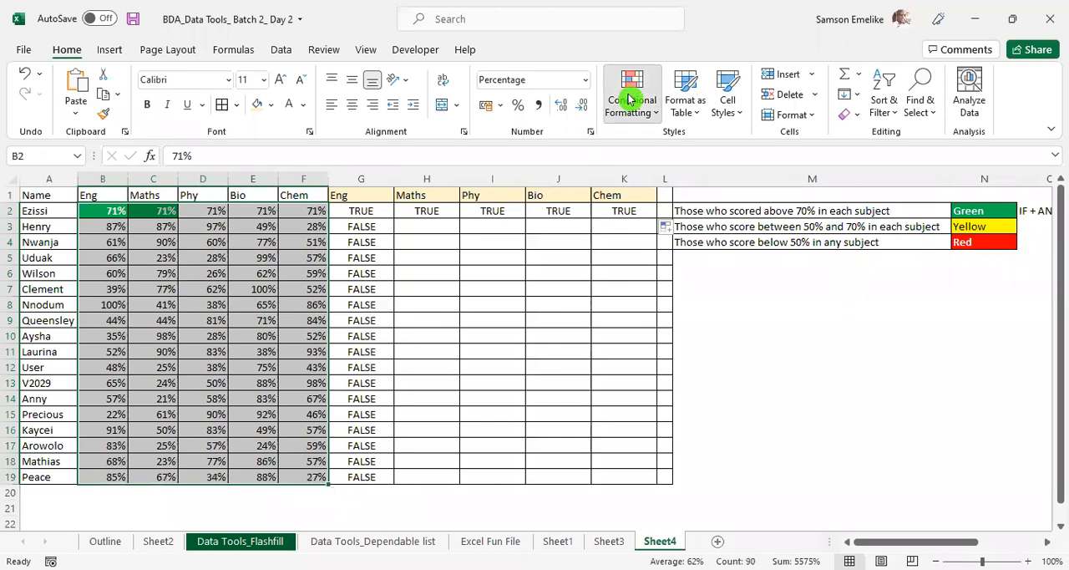
pyautogui.click(629, 99)
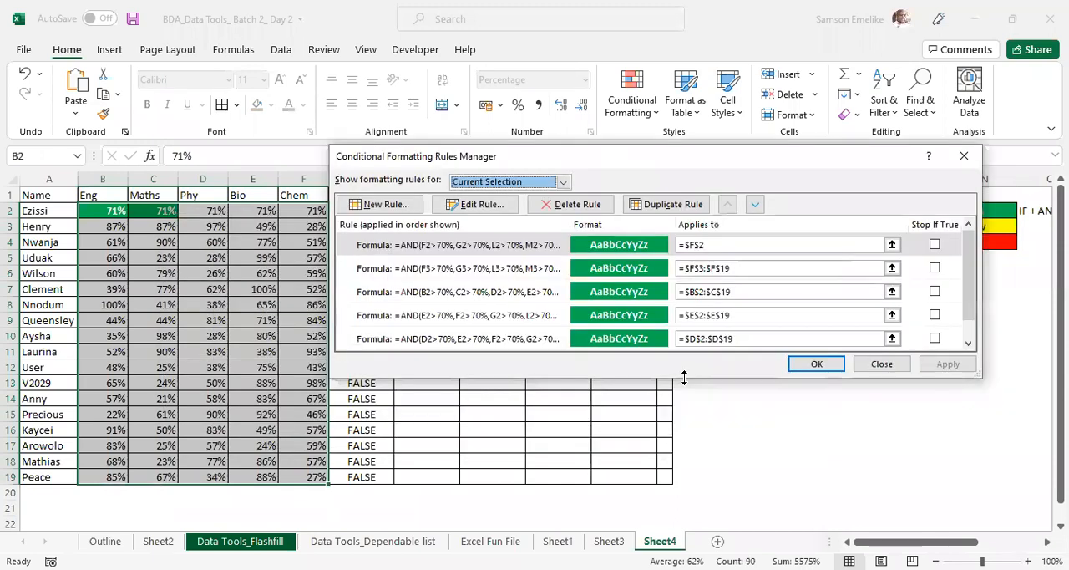
pyautogui.moveTo(684, 377); pyautogui.dragTo(683, 451)
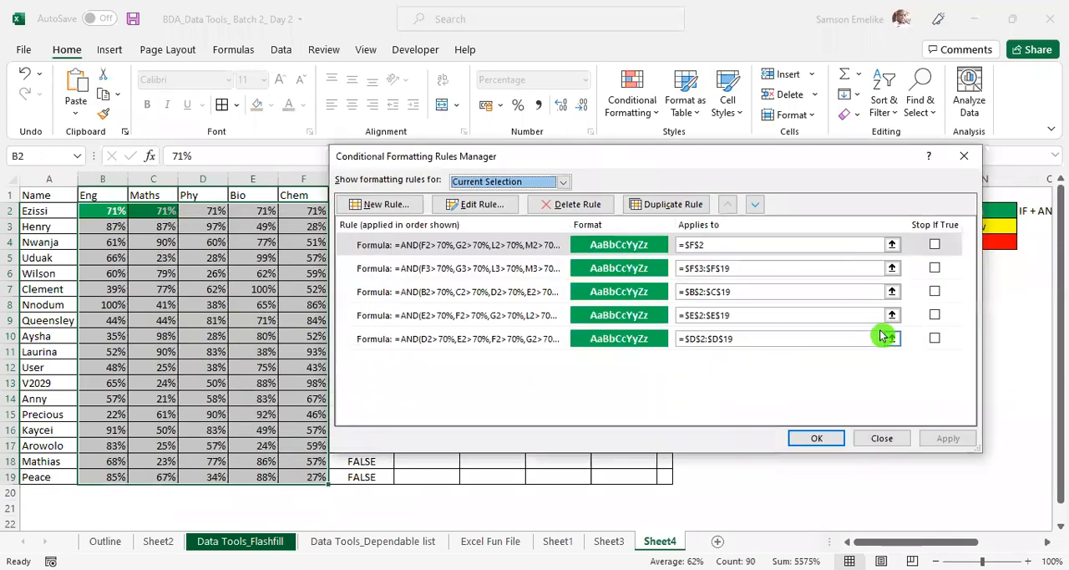
# - Enable Stop If True for all existing conditional formatting rules of the selected scores
pyautogui.click(935, 244)
pyautogui.click(934, 268)
pyautogui.click(936, 292)
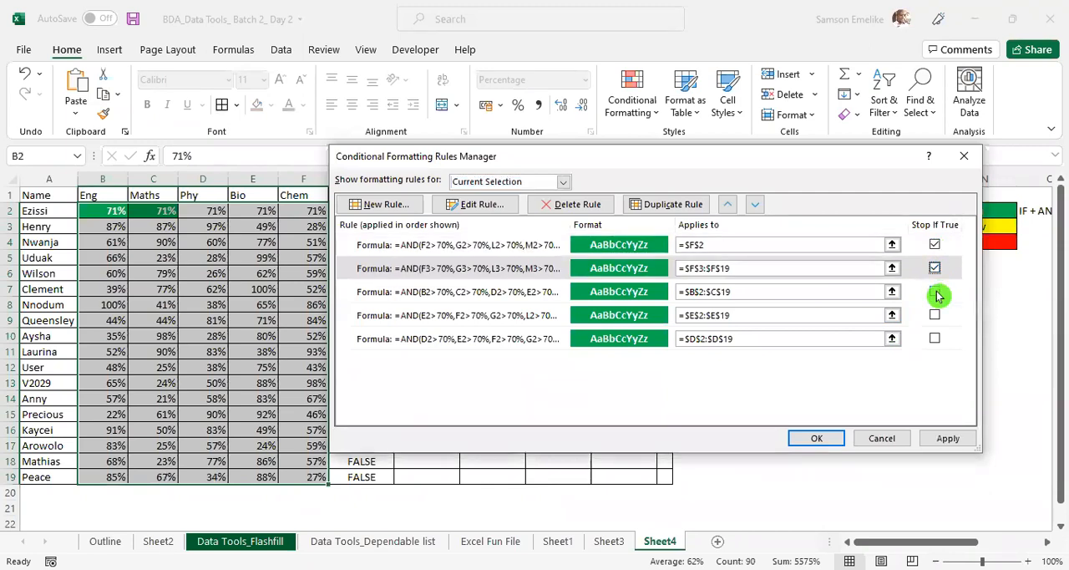
pyautogui.click(935, 315)
pyautogui.click(936, 339)
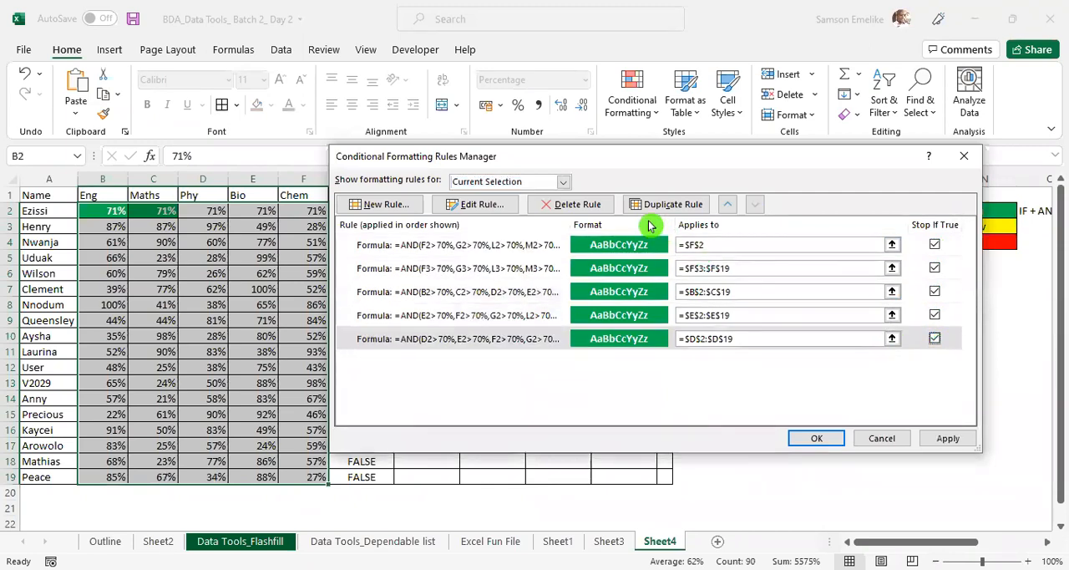
# - Delete all existing conditional formatting rules of B2:F19 and apply the removal
pyautogui.click(568, 204)
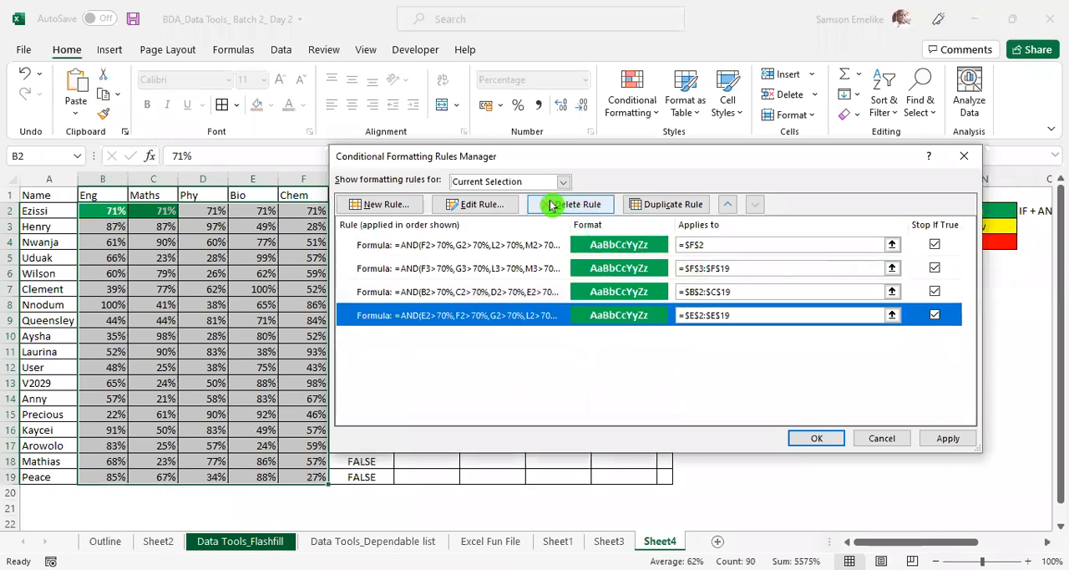
pyautogui.click(553, 204)
pyautogui.click(552, 204)
pyautogui.click(552, 205)
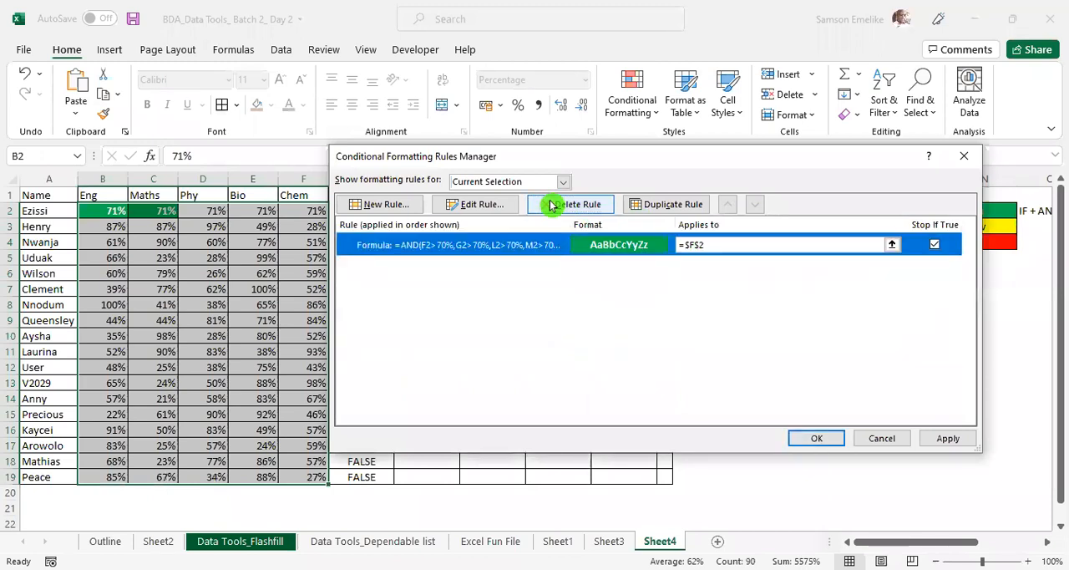
pyautogui.click(551, 205)
pyautogui.click(946, 438)
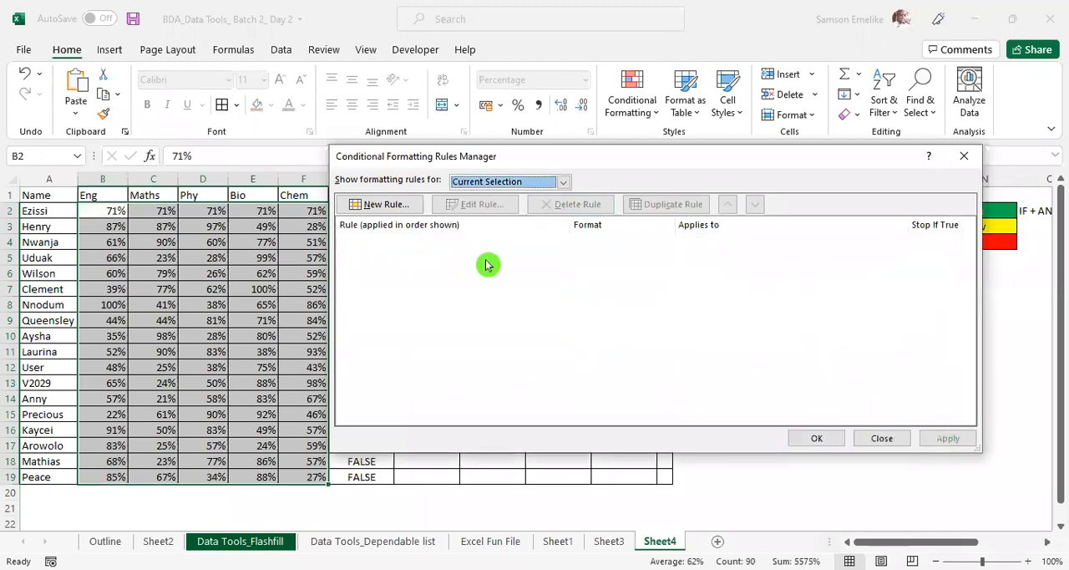
# - Start a new formula-based rule for B2:F19 with the copied formula =AND($B2>70%,$C2>70%,$D2>70%,$E2>70%,$F2>70%)
pyautogui.click(378, 205)
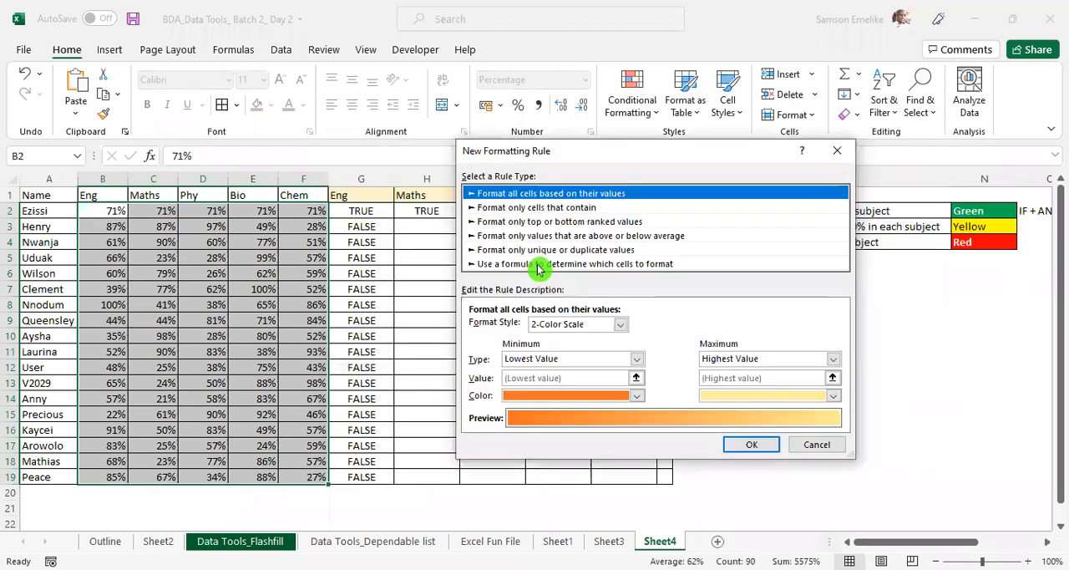
pyautogui.click(539, 264)
pyautogui.click(526, 328)
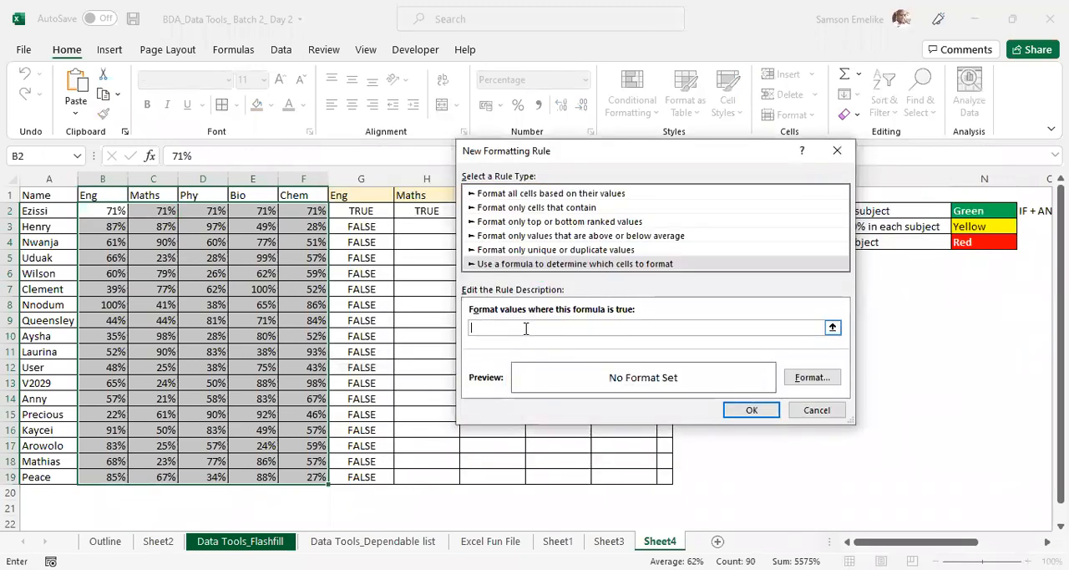
pyautogui.hotkey('ctrl', 'v')
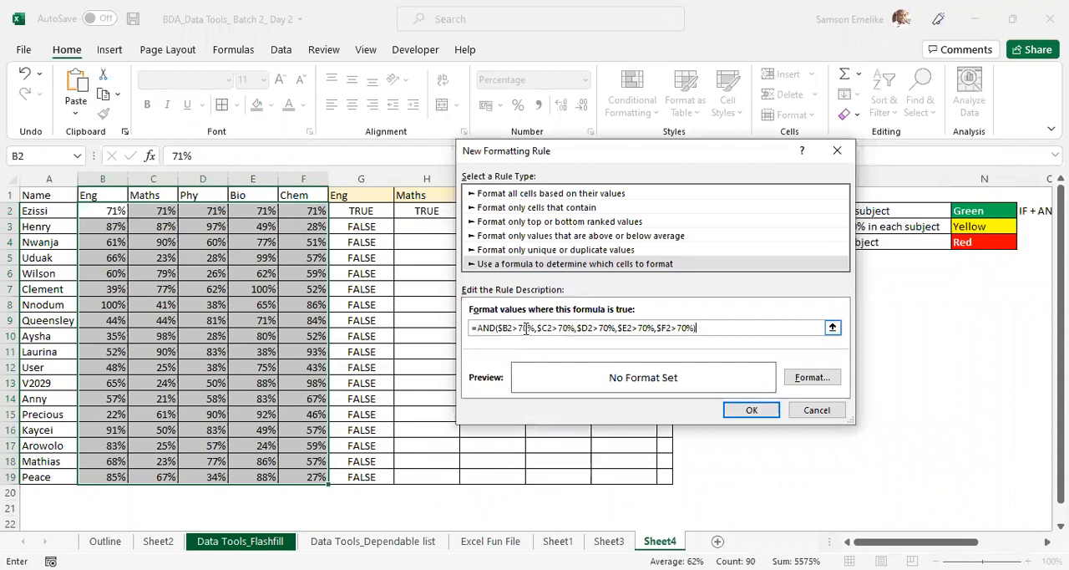
# - Give the new rule a green fill with white bold text and confirm it
pyautogui.click(814, 379)
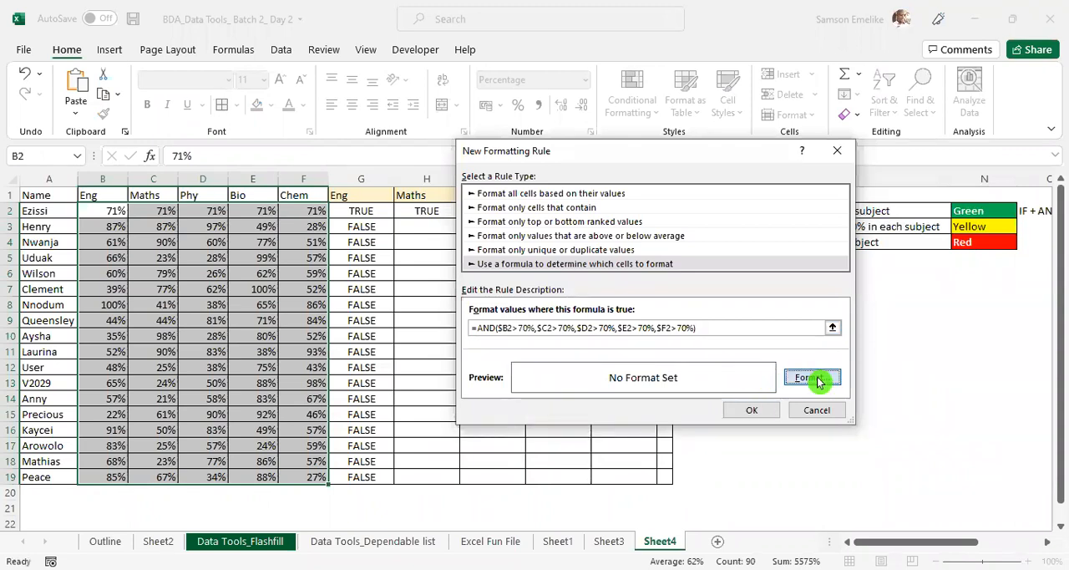
pyautogui.click(602, 111)
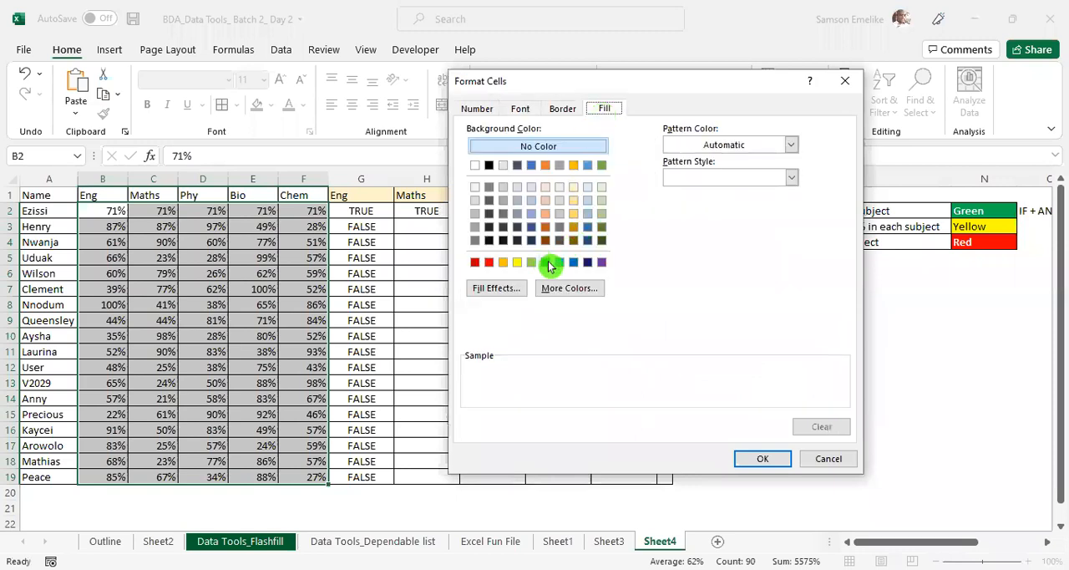
pyautogui.click(547, 264)
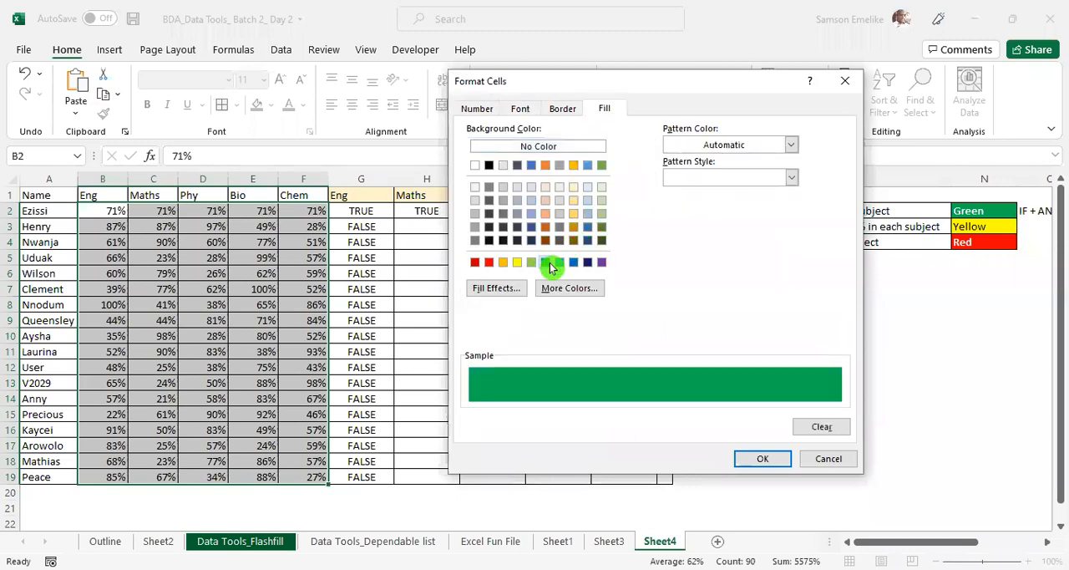
pyautogui.click(521, 112)
pyautogui.click(762, 240)
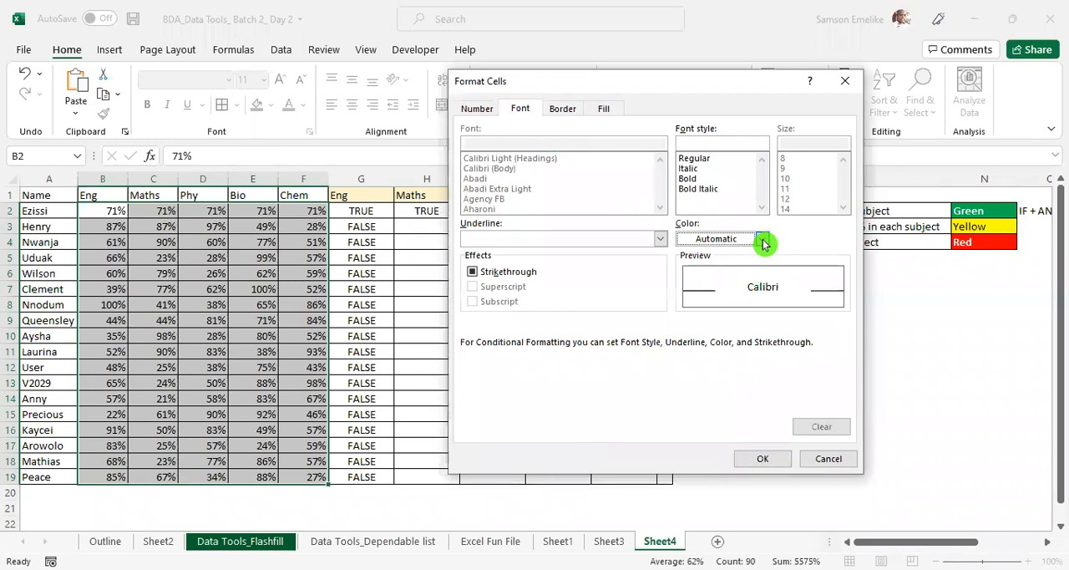
pyautogui.click(684, 302)
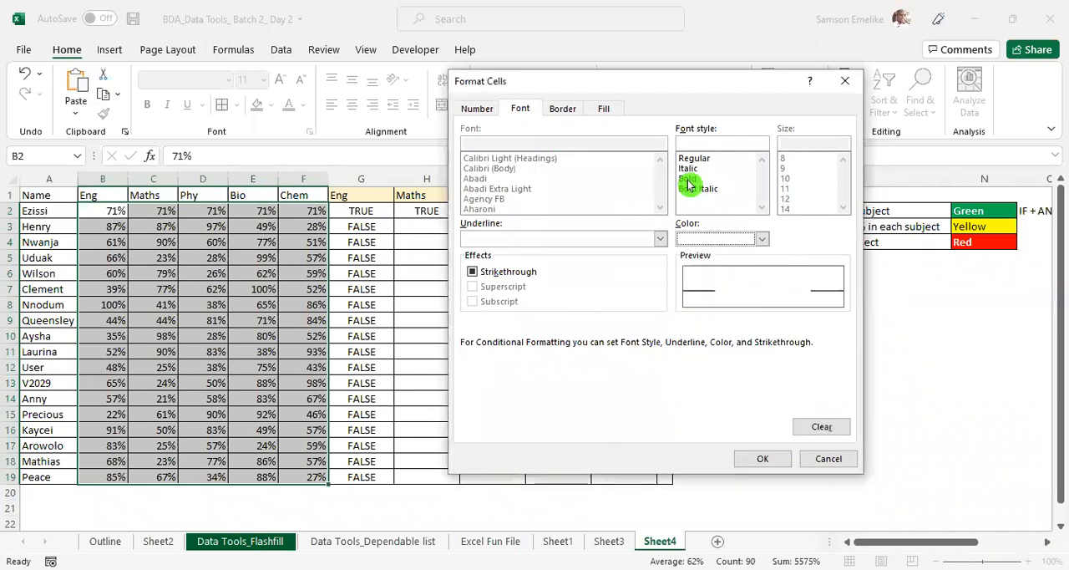
pyautogui.click(687, 180)
pyautogui.click(760, 459)
pyautogui.click(751, 410)
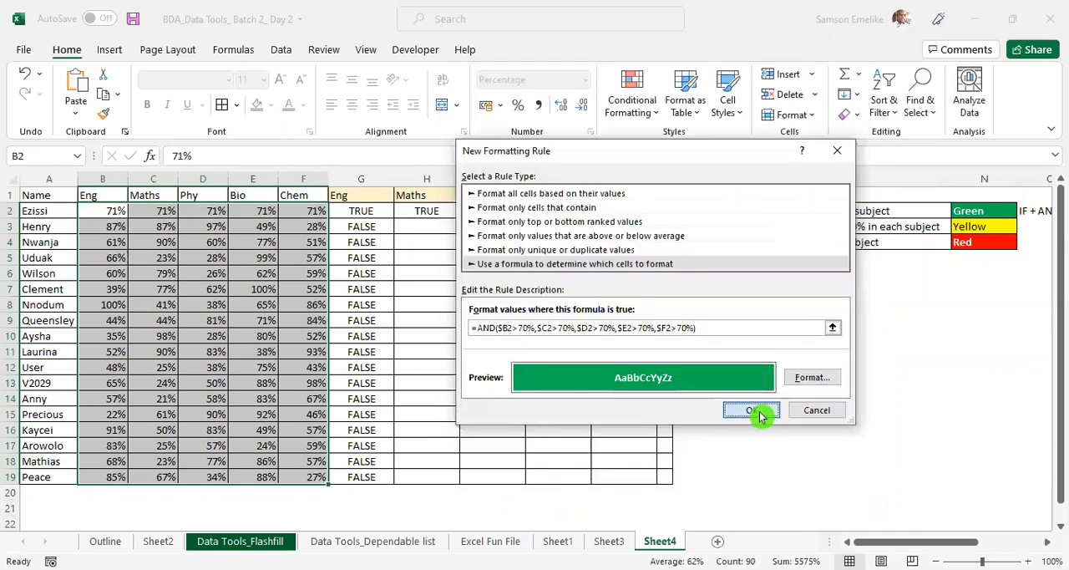
# - Apply the green rule to B2:F19 and close the rules manager
pyautogui.click(949, 438)
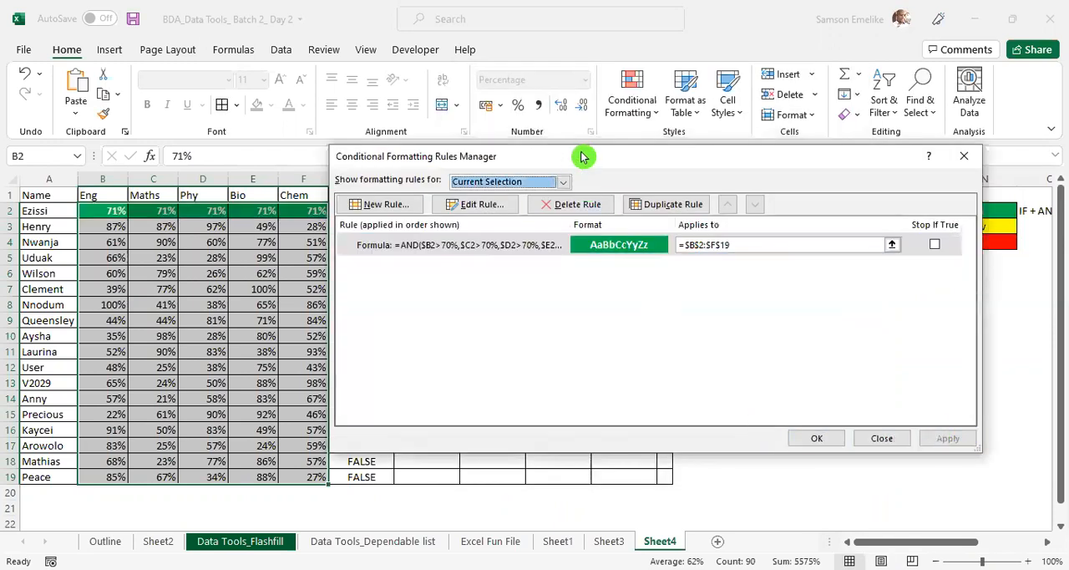
pyautogui.moveTo(582, 156); pyautogui.dragTo(580, 288)
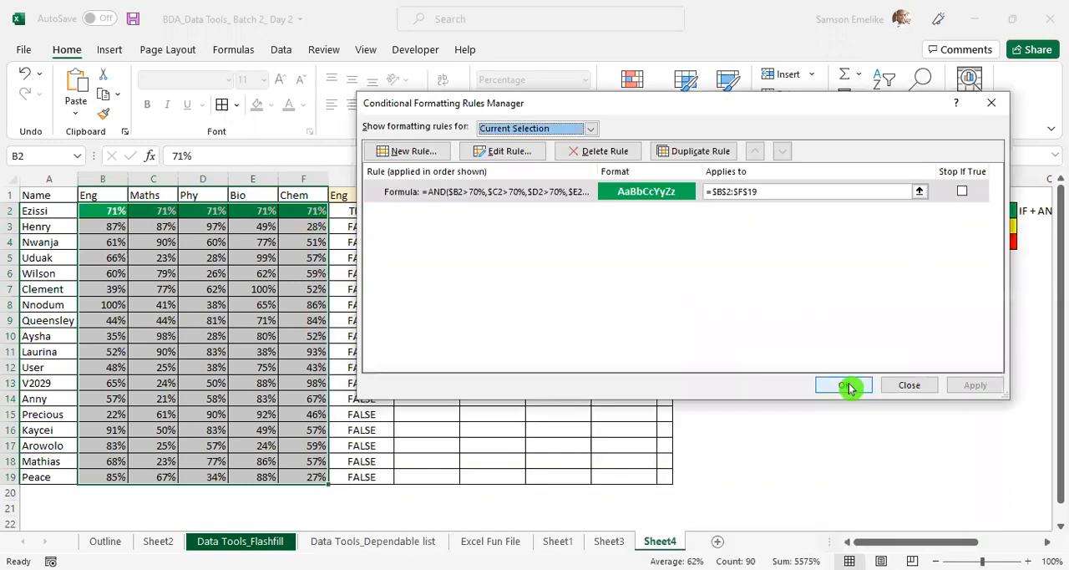
pyautogui.click(850, 384)
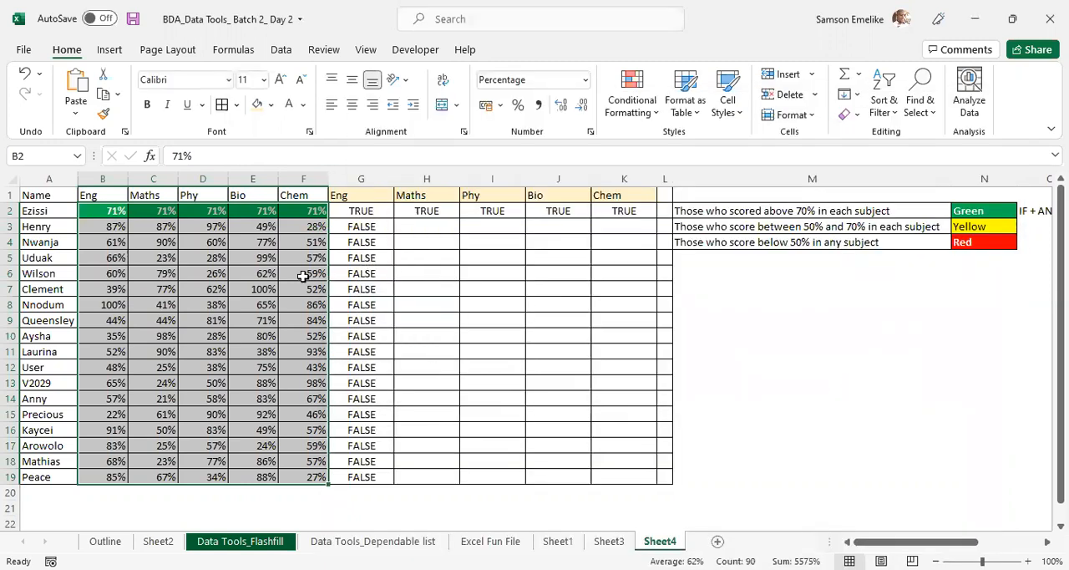
# - Set the row 4 scores to 80% in Eng, 78% in Maths and 90% in Phy
pyautogui.click(267, 249)
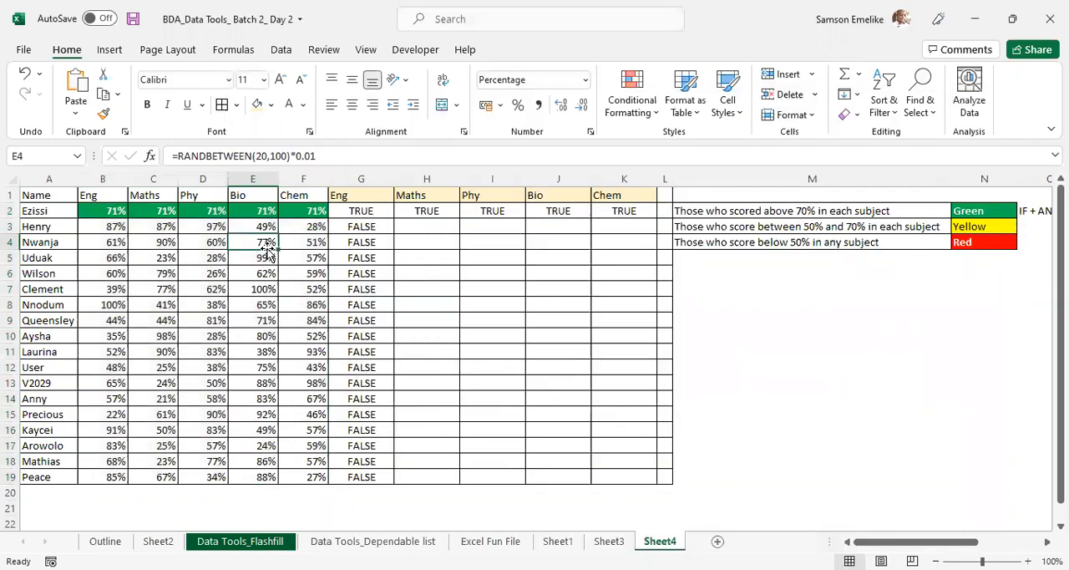
pyautogui.click(107, 241)
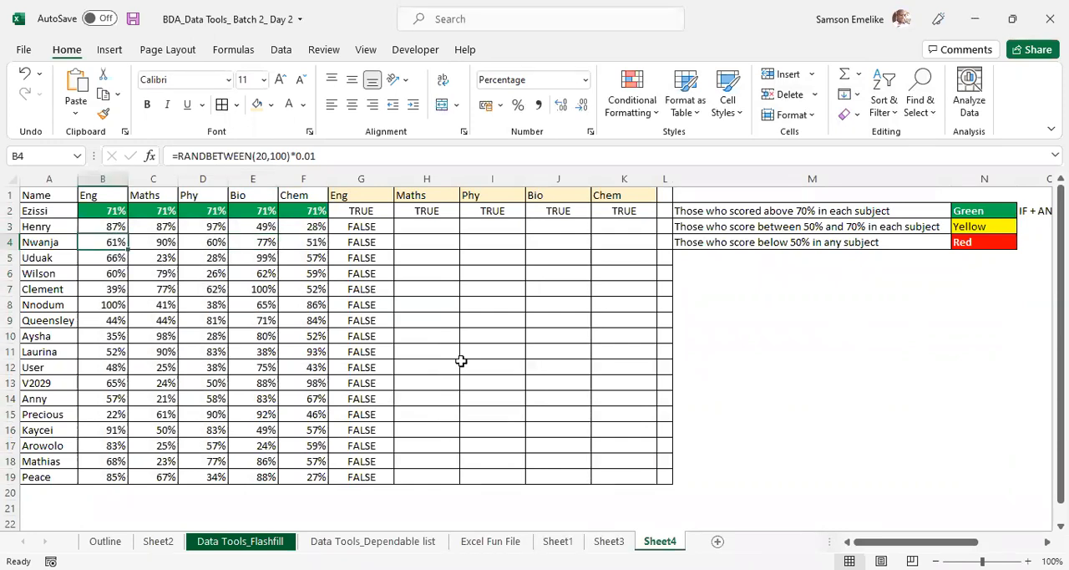
pyautogui.write('80')
pyautogui.press('Tab')
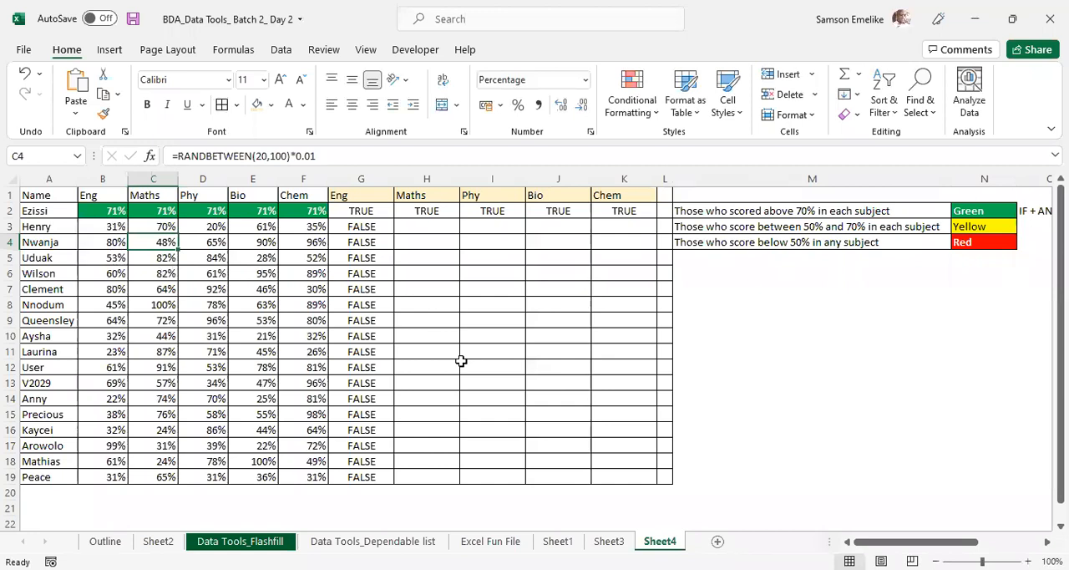
pyautogui.write('78')
pyautogui.press('Tab')
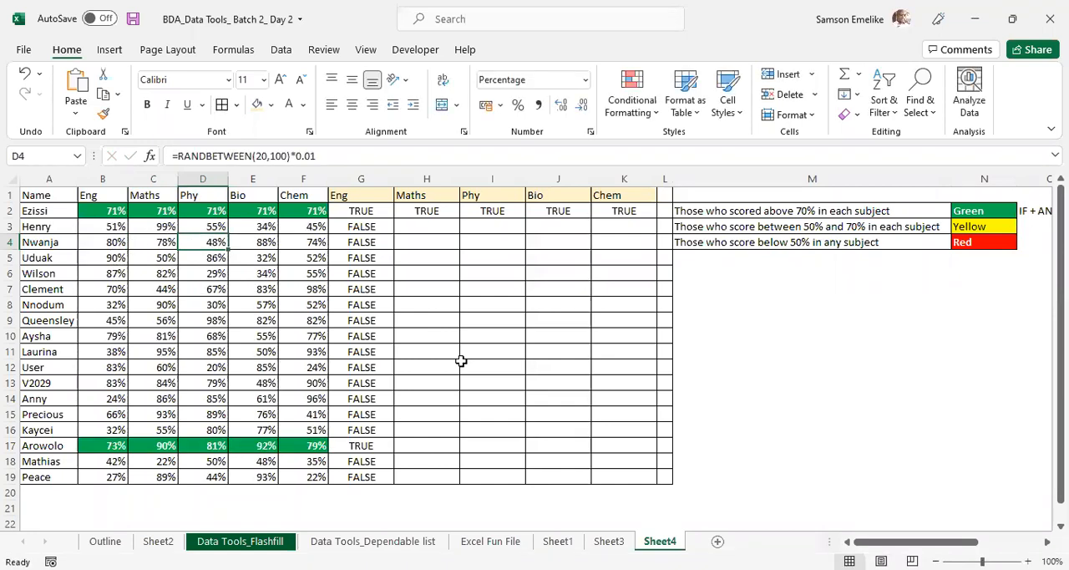
pyautogui.write('90')
pyautogui.press('Tab')
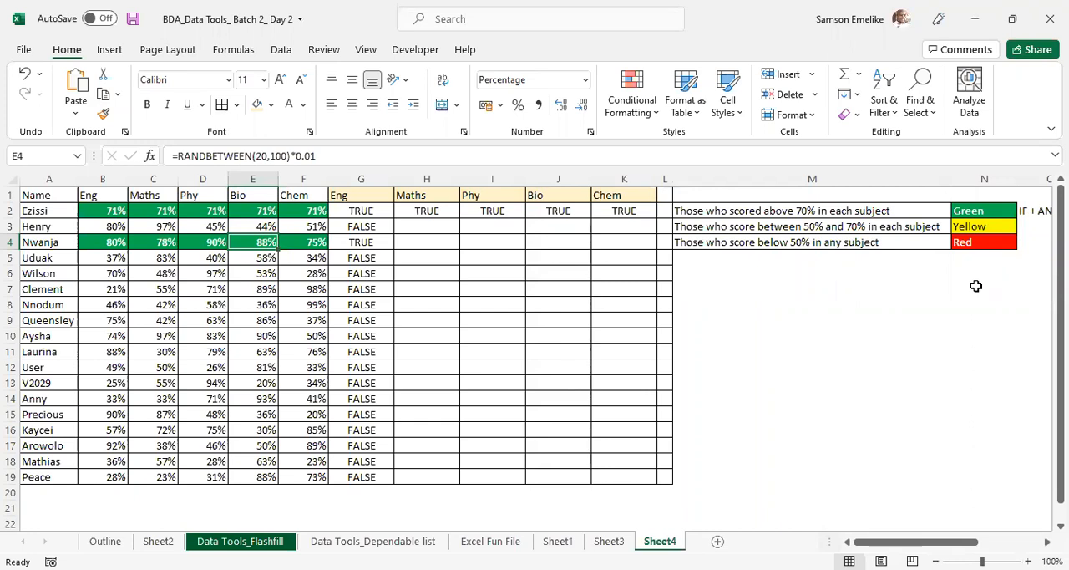
# - Copy the full AND formula text from G2 and leave the cell unchanged
pyautogui.click(371, 211)
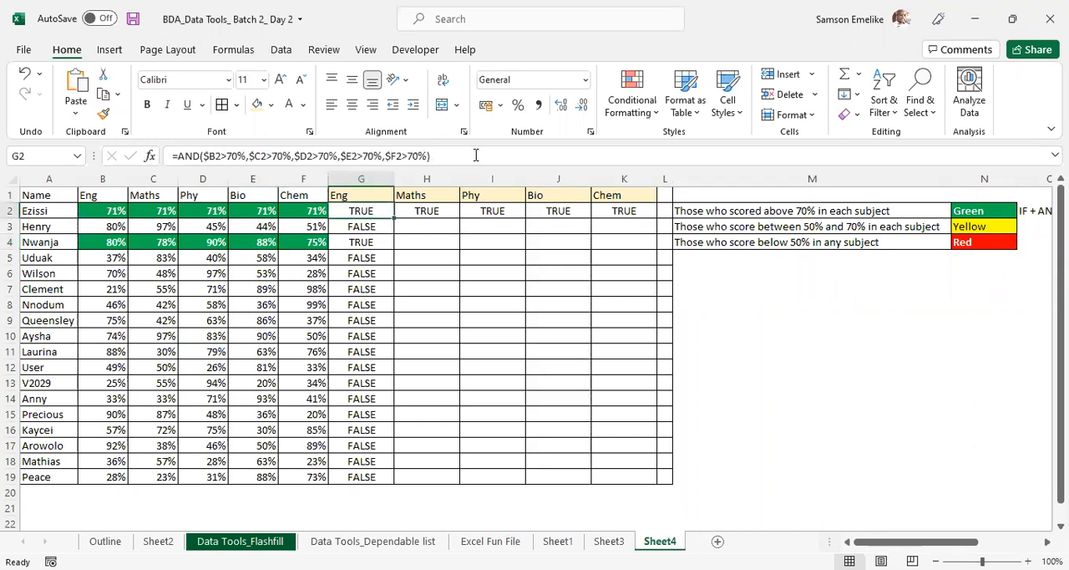
pyautogui.moveTo(479, 155); pyautogui.dragTo(166, 155)
pyautogui.hotkey('ctrl', 'c')
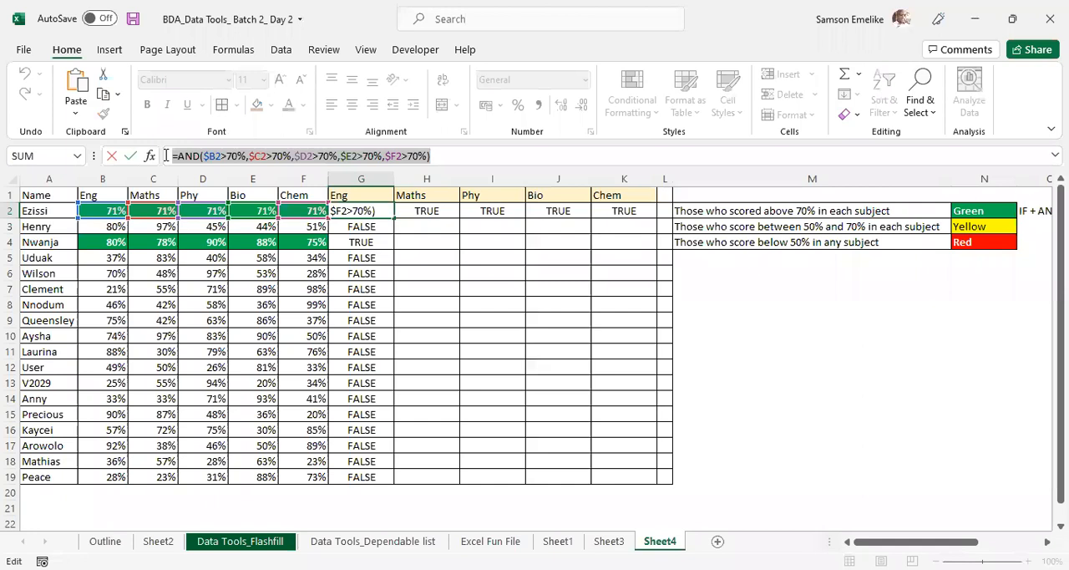
pyautogui.press('Escape')
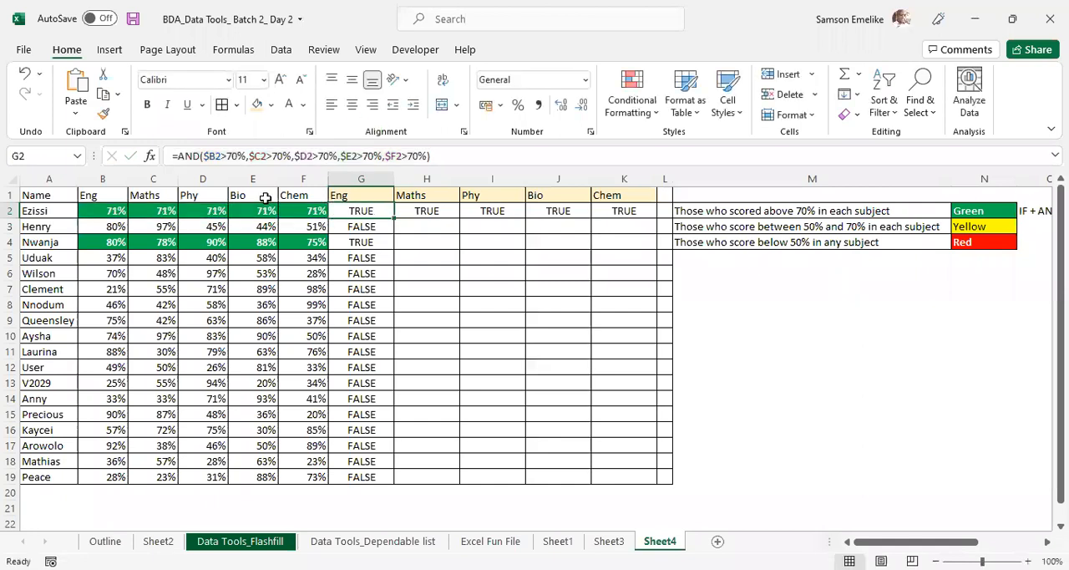
# - Start another formula-based rule for B2:F19 with the copied formula =AND($B2>70%,$C2>70%,$D2>70%,$E2>70%,$F2>70%), keeping the colour key in view
pyautogui.moveTo(96, 208); pyautogui.dragTo(312, 470)
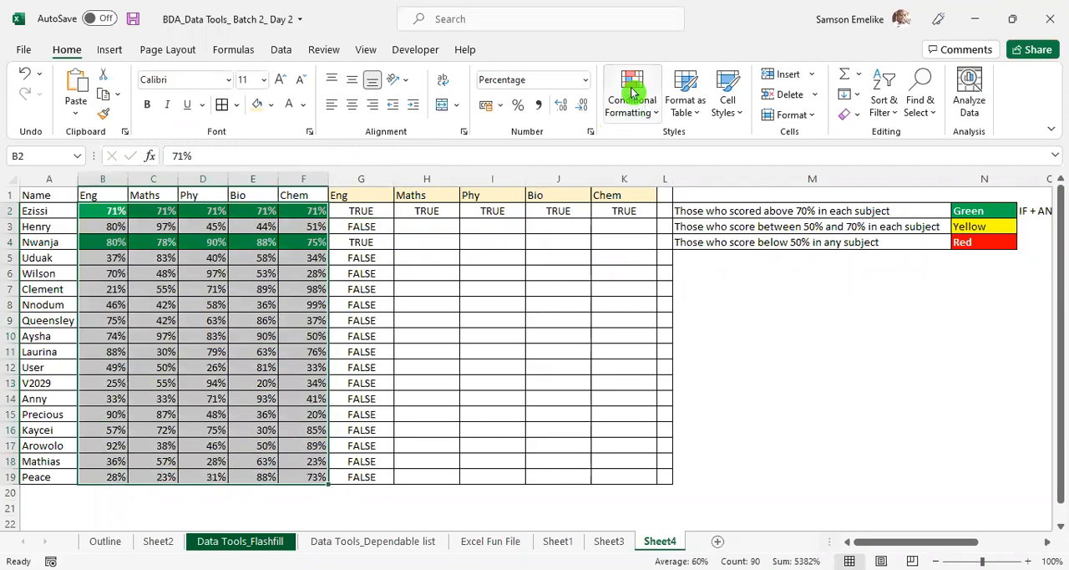
pyautogui.click(632, 92)
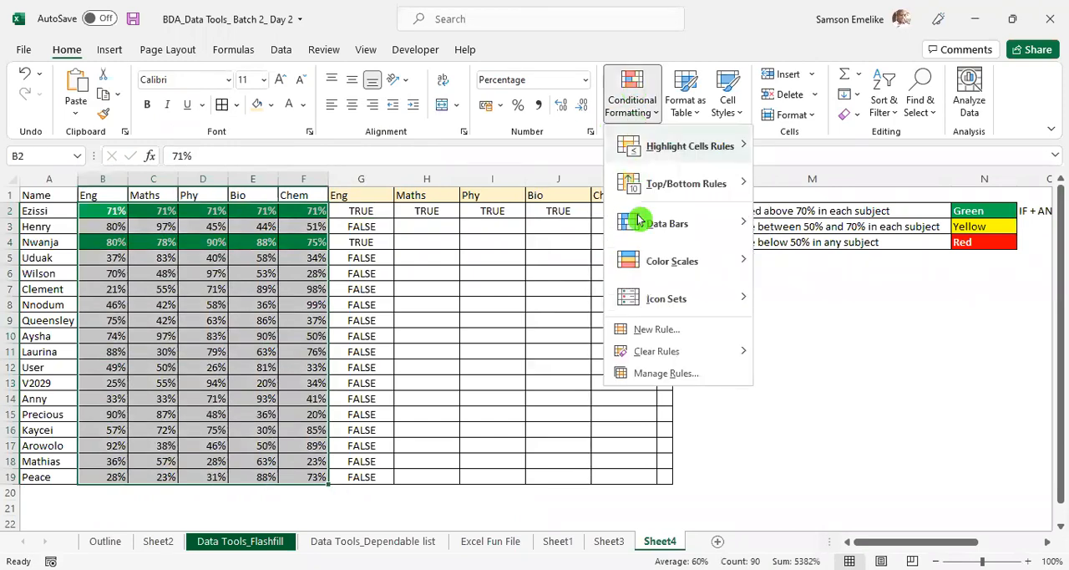
pyautogui.click(664, 375)
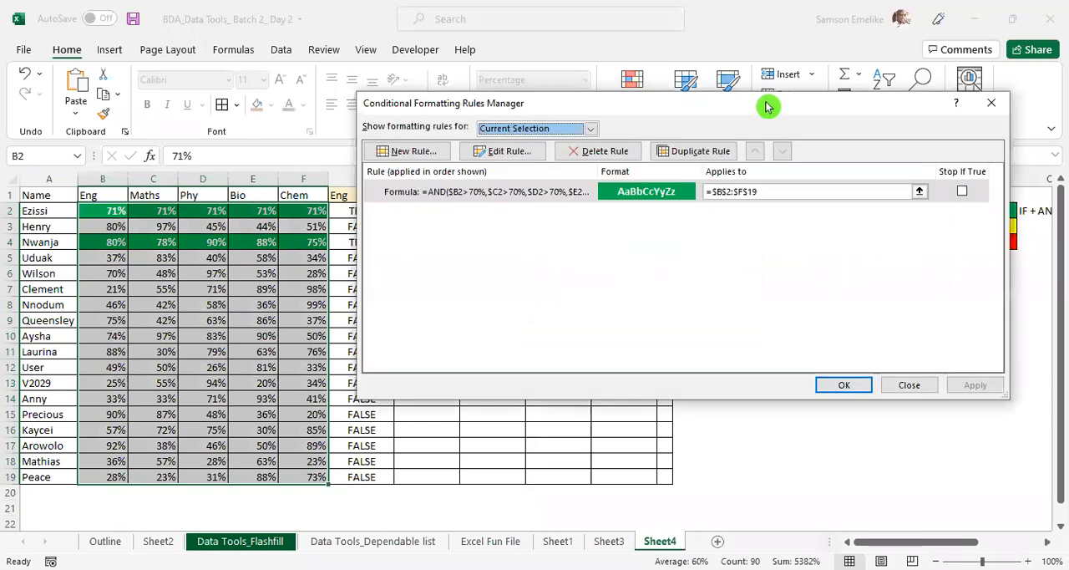
pyautogui.moveTo(767, 106); pyautogui.dragTo(768, 210)
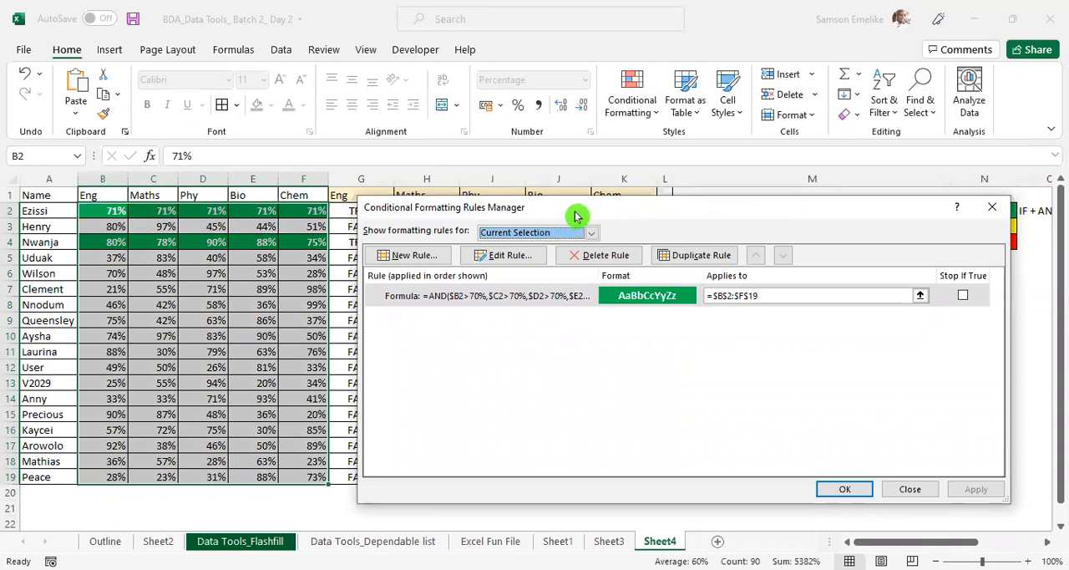
pyautogui.click(407, 257)
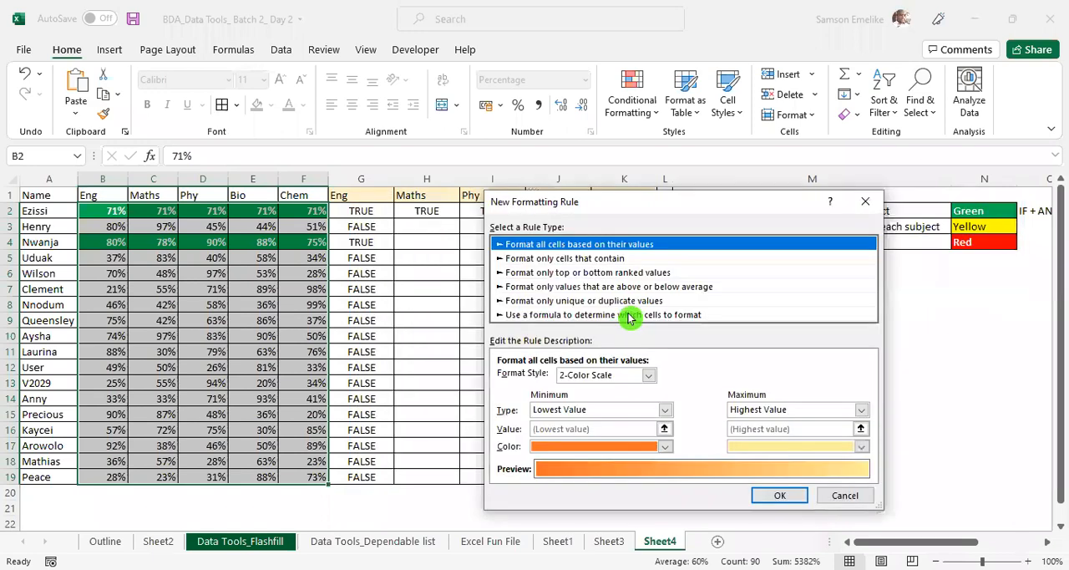
pyautogui.click(629, 315)
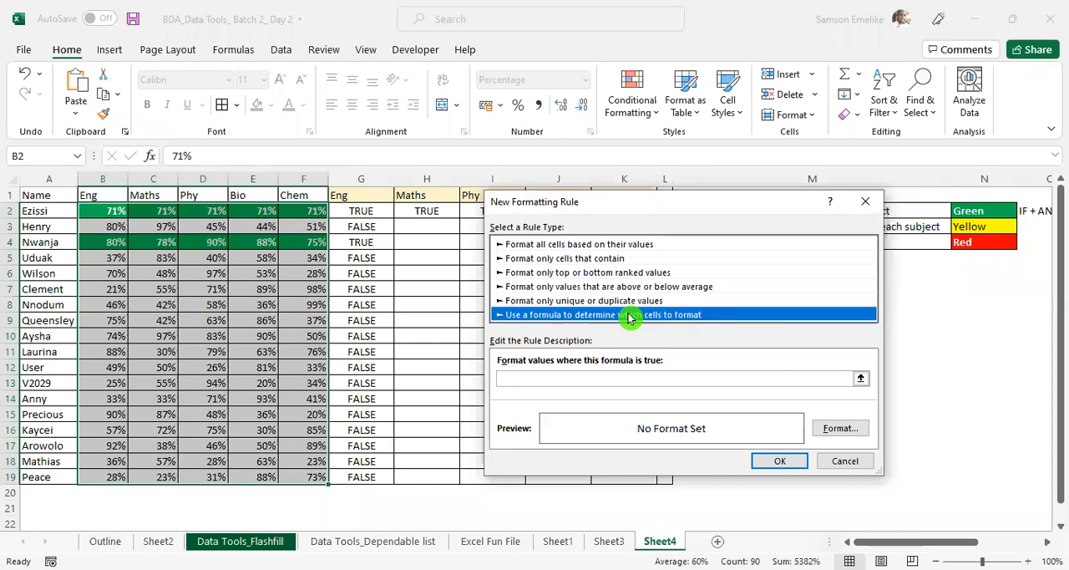
pyautogui.click(630, 377)
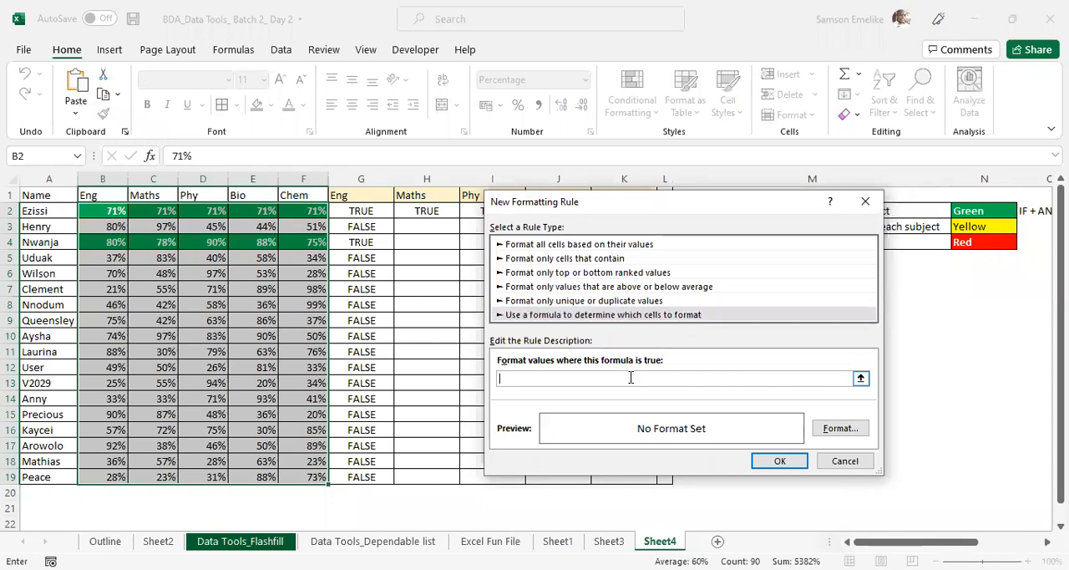
pyautogui.hotkey('ctrl', 'v')
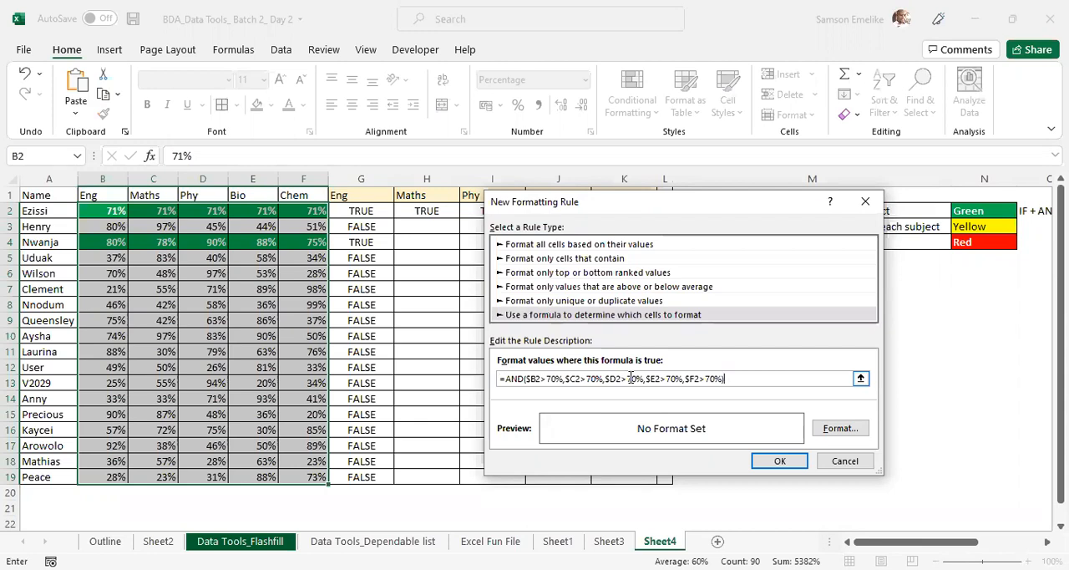
pyautogui.click(676, 376)
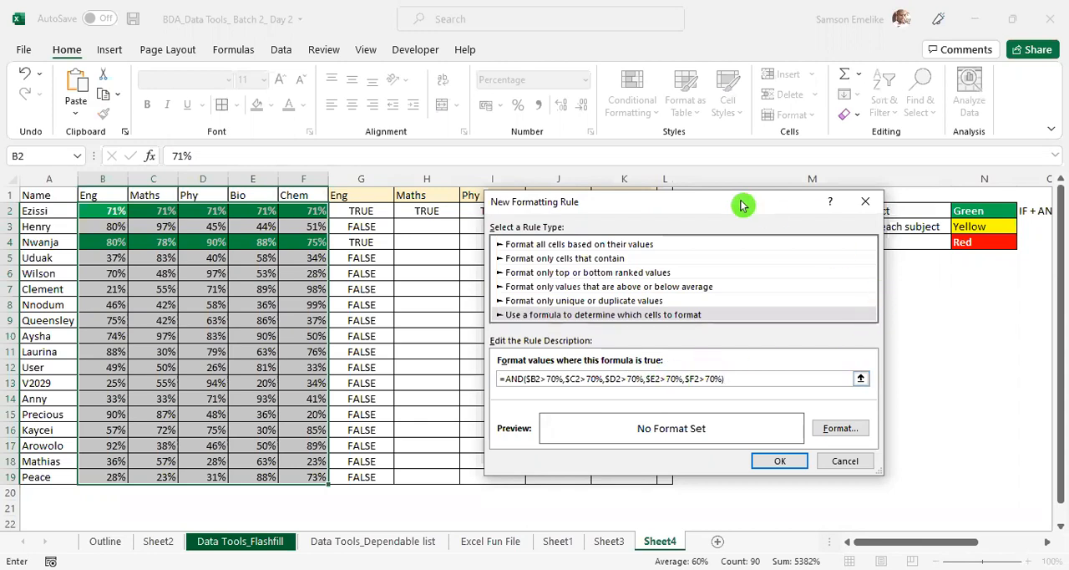
pyautogui.moveTo(729, 215); pyautogui.dragTo(482, 260)
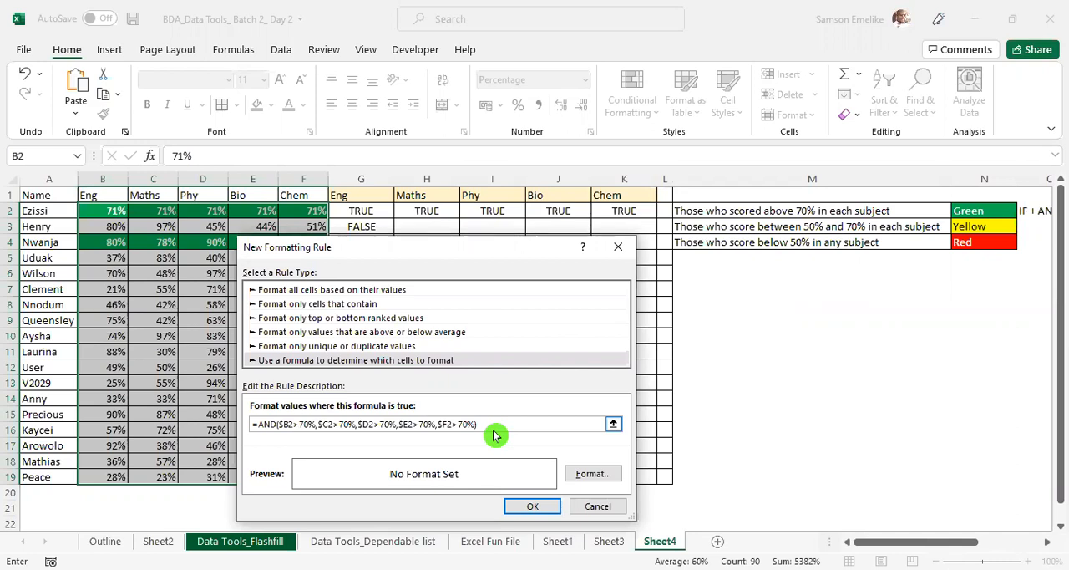
# - Replace the Eng condition in the new rule's formula with $B2>=50%,$b2<=70%
pyautogui.press('Delete')
pyautogui.write('5')
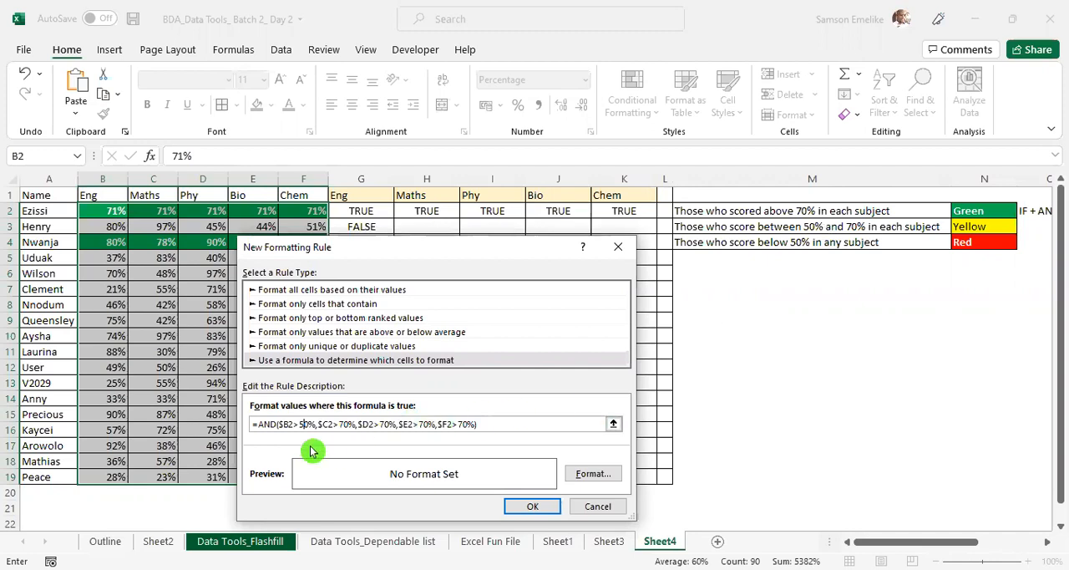
pyautogui.click(301, 423)
pyautogui.write('=')
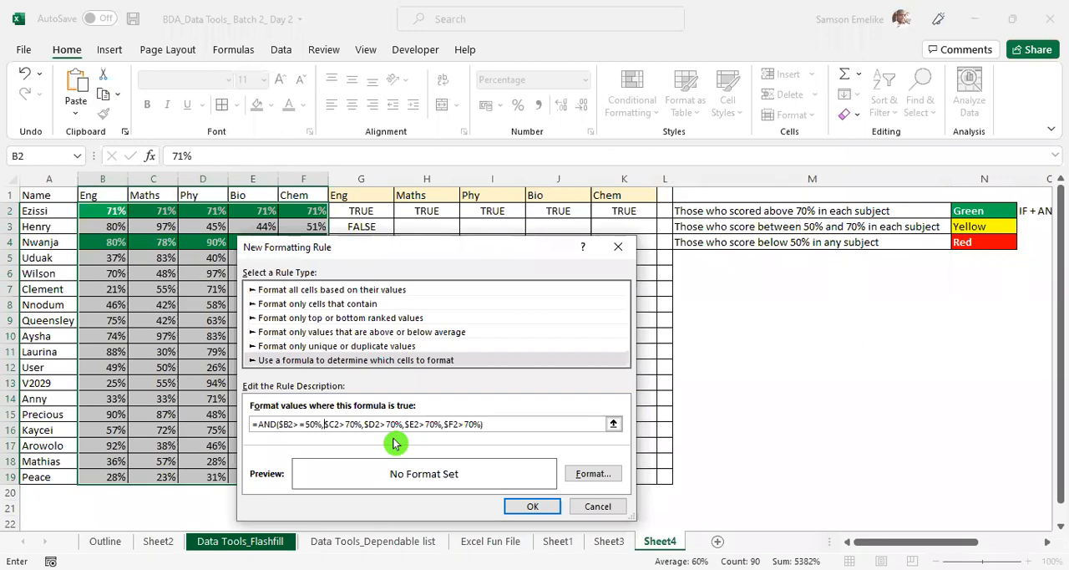
pyautogui.write('$')
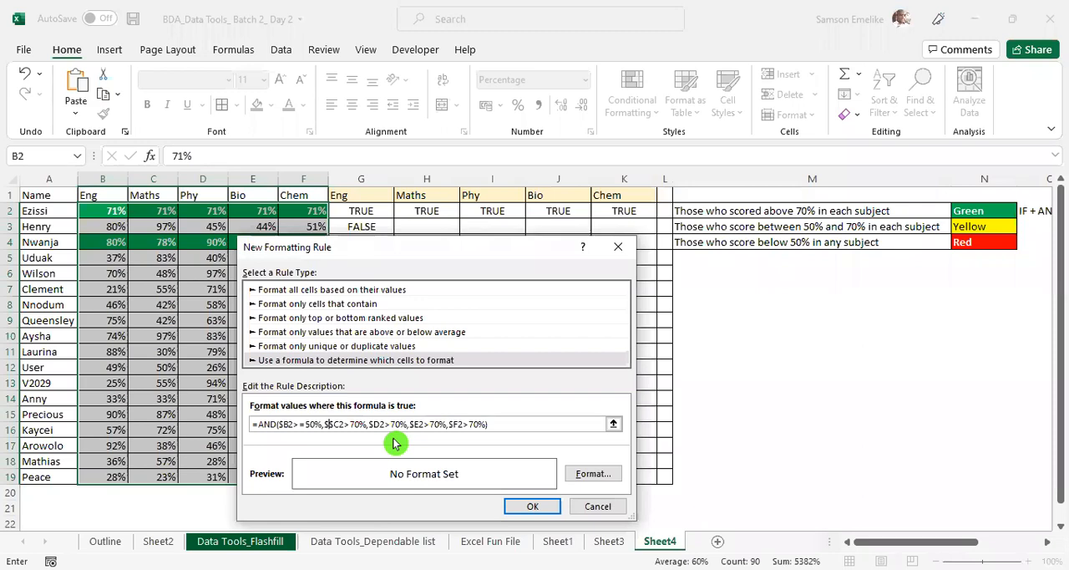
pyautogui.write('b2')
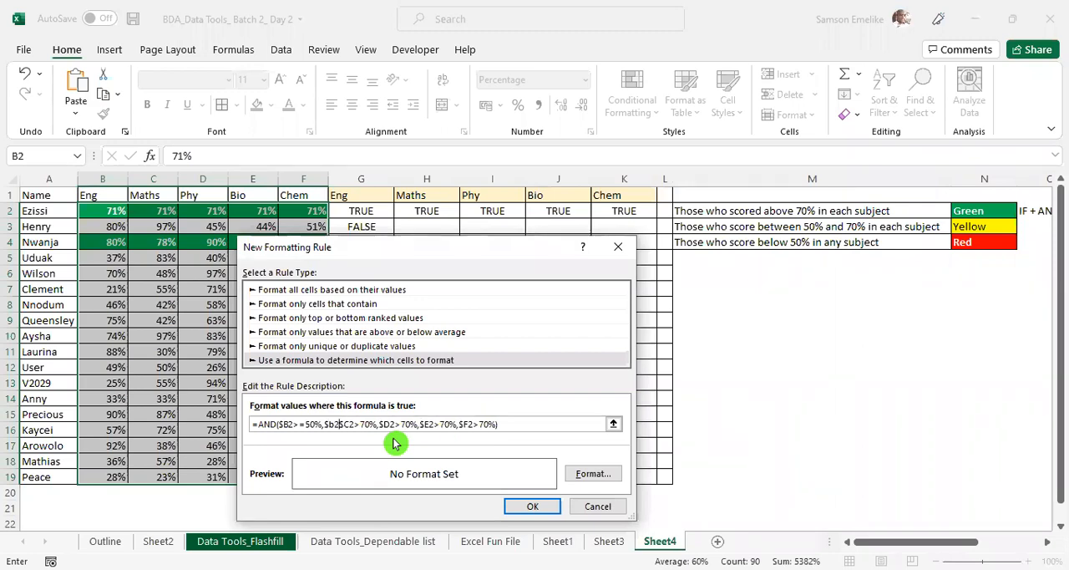
pyautogui.write('<=70')
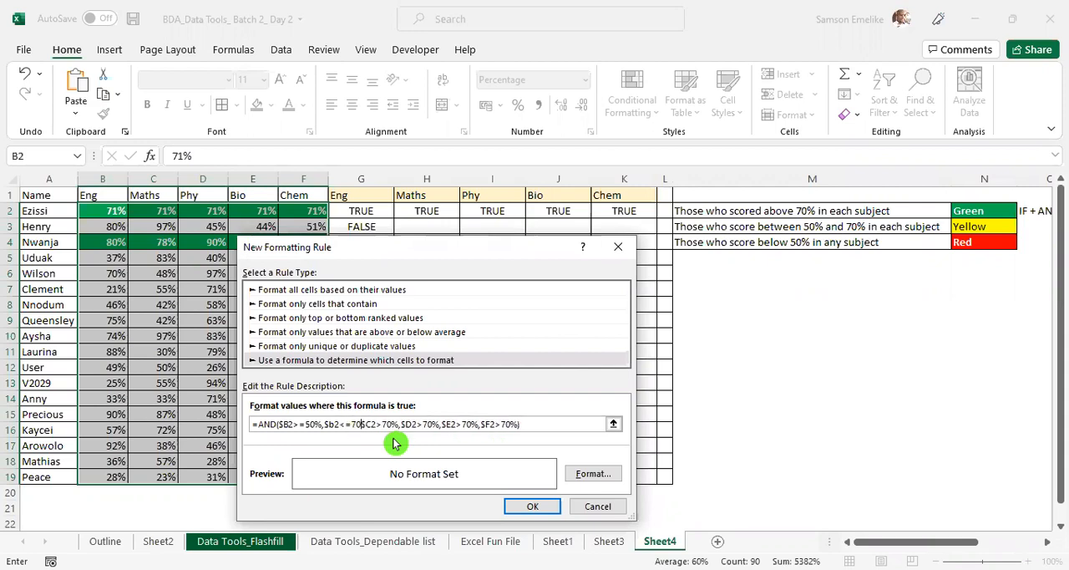
pyautogui.write('%,$C2>70%,')
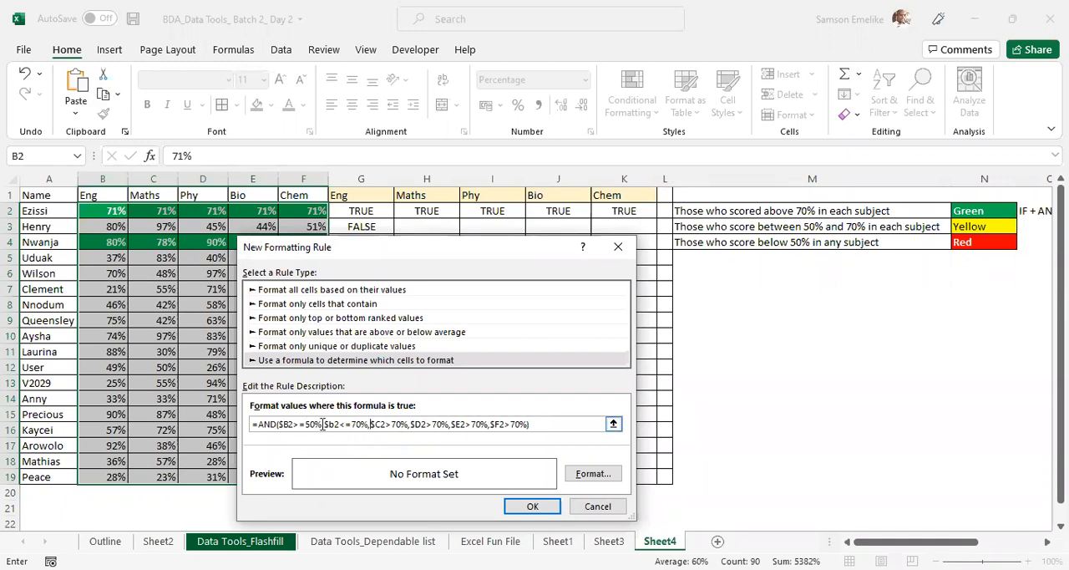
# - Change the existing Maths condition in the rule formula to $C2>=50%
pyautogui.click(408, 422)
pyautogui.write('=')
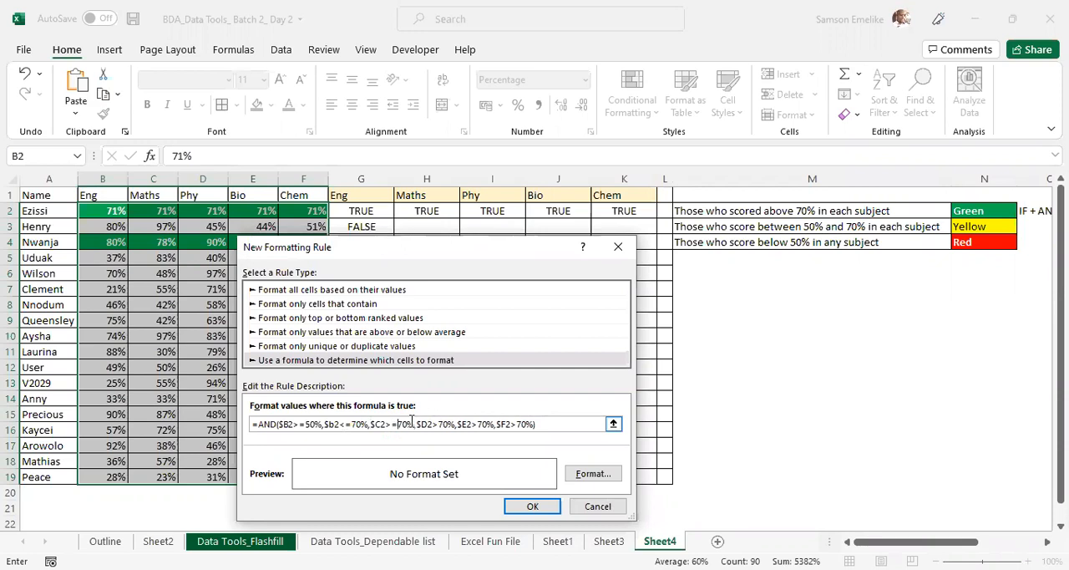
pyautogui.press('Delete')
pyautogui.write('5')
# - Add the upper limit $c2<=70% for Maths to the rule formula, ahead of the Phy condition
pyautogui.click(416, 424)
pyautogui.click(458, 423)
pyautogui.write('c2')
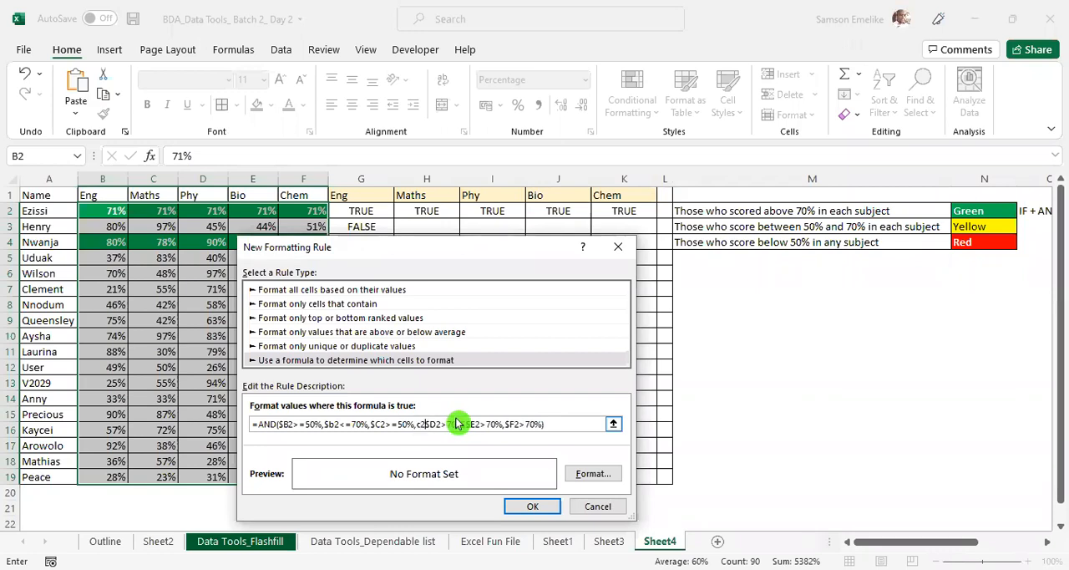
pyautogui.press('BackSpace')
pyautogui.press('BackSpace')
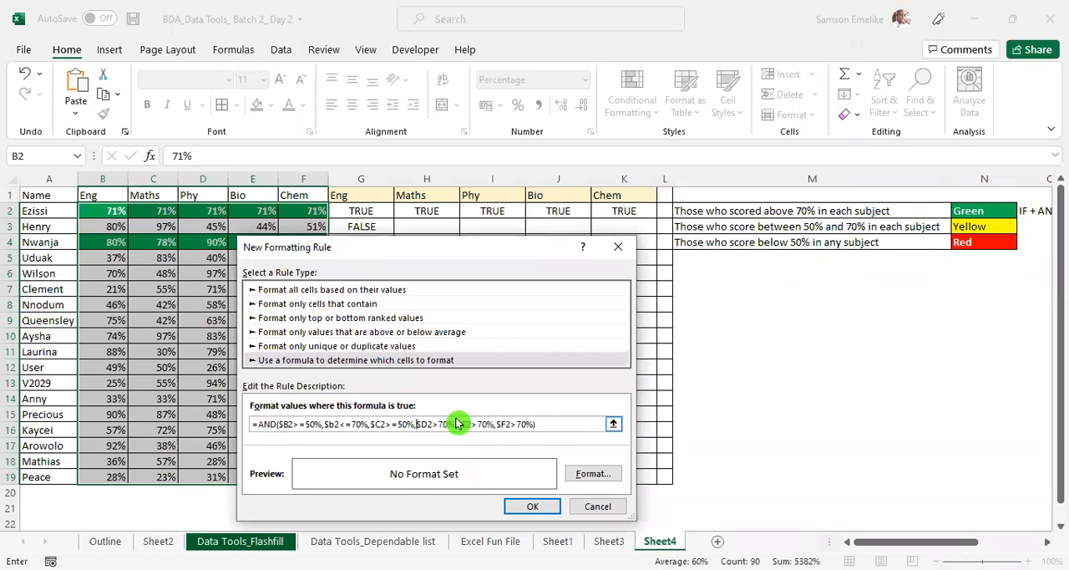
pyautogui.write('$c2')
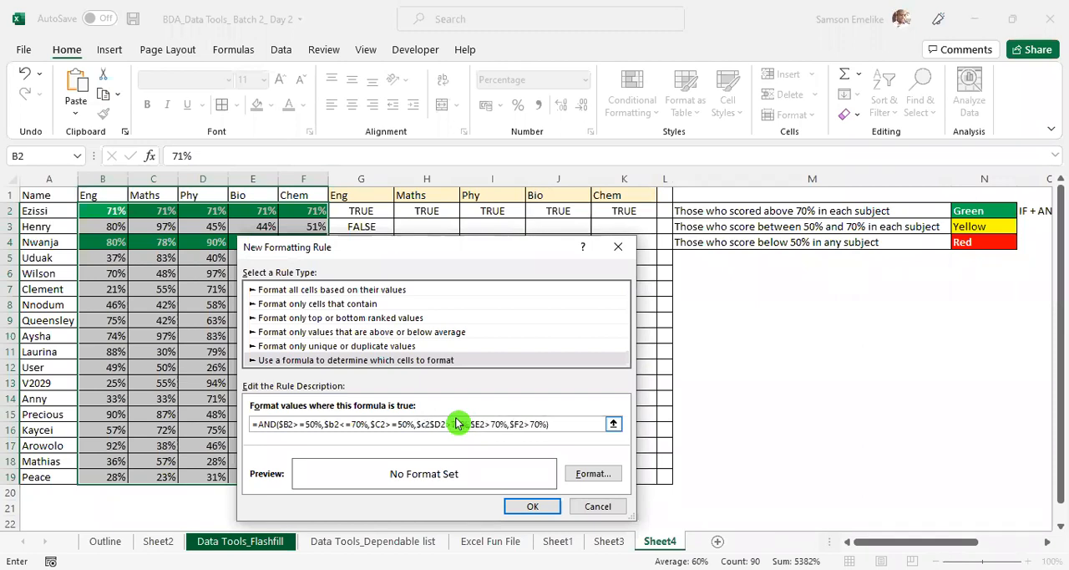
pyautogui.write('<=70%')
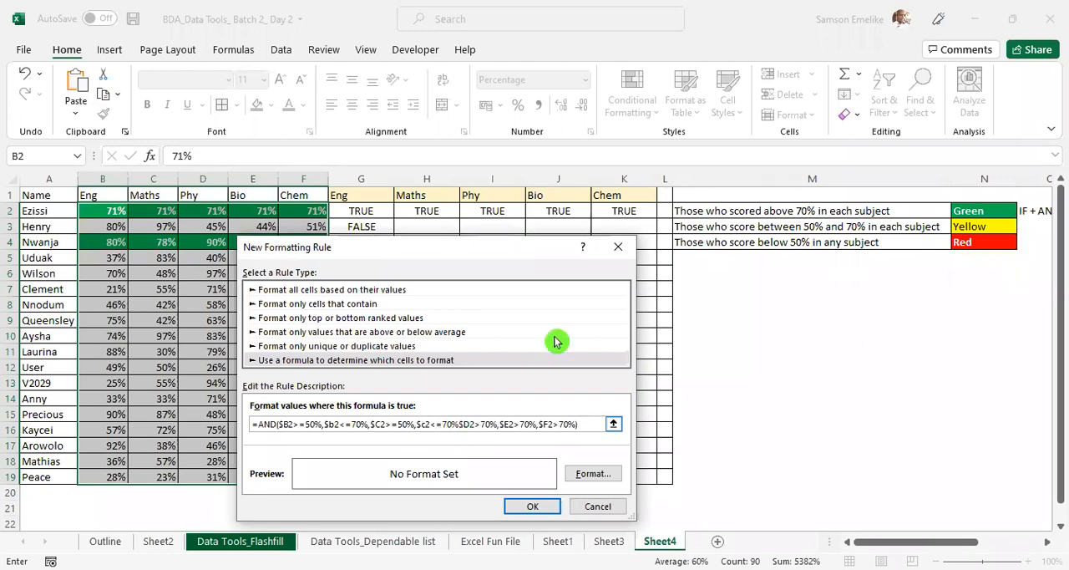
pyautogui.write(',')
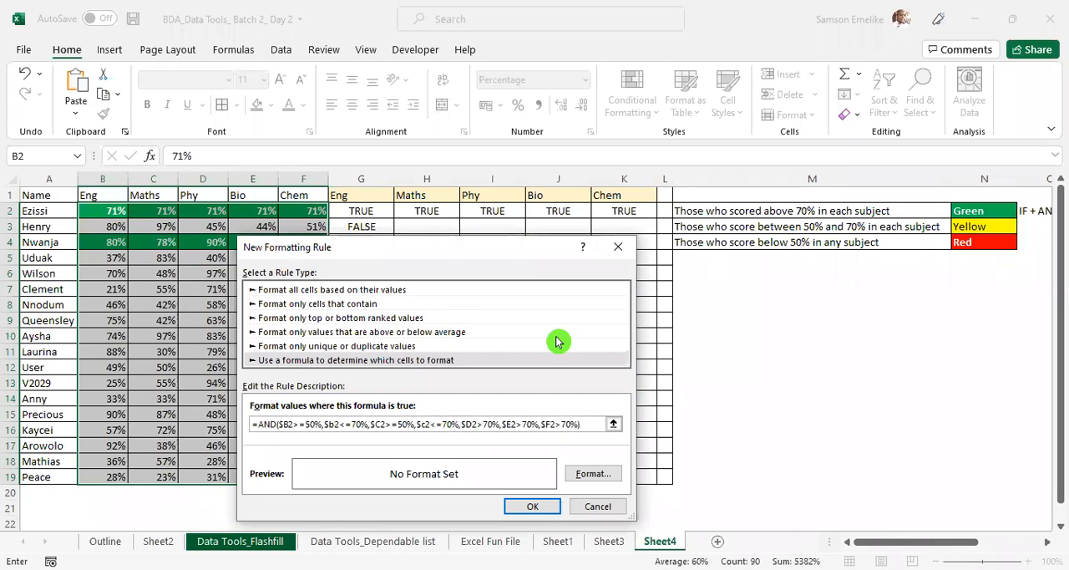
# - Change the existing Phy condition in the rule formula to $D2>=50%
pyautogui.click(484, 423)
pyautogui.press('BackSpace')
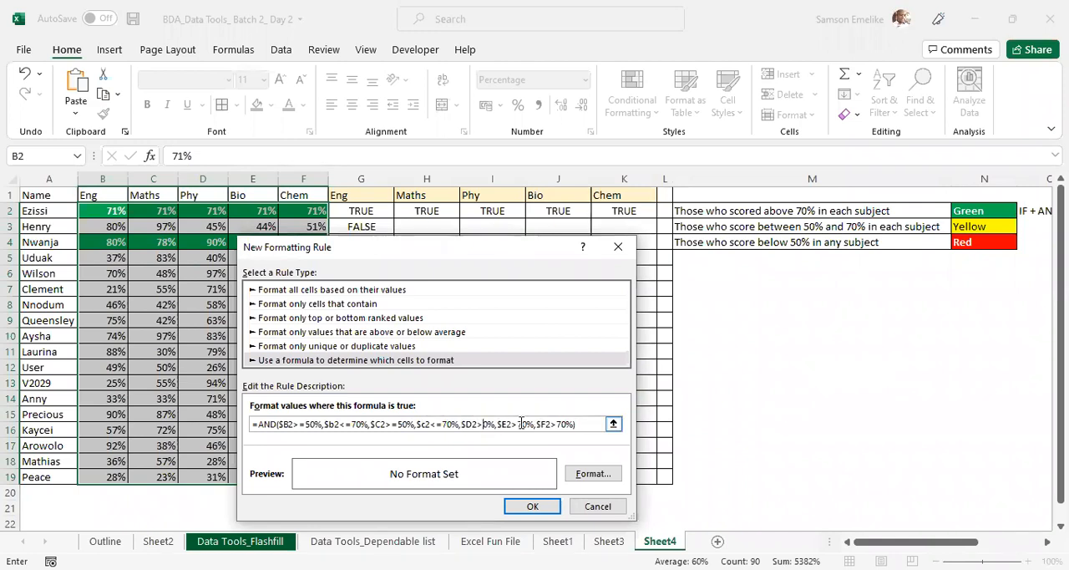
pyautogui.write('=5')
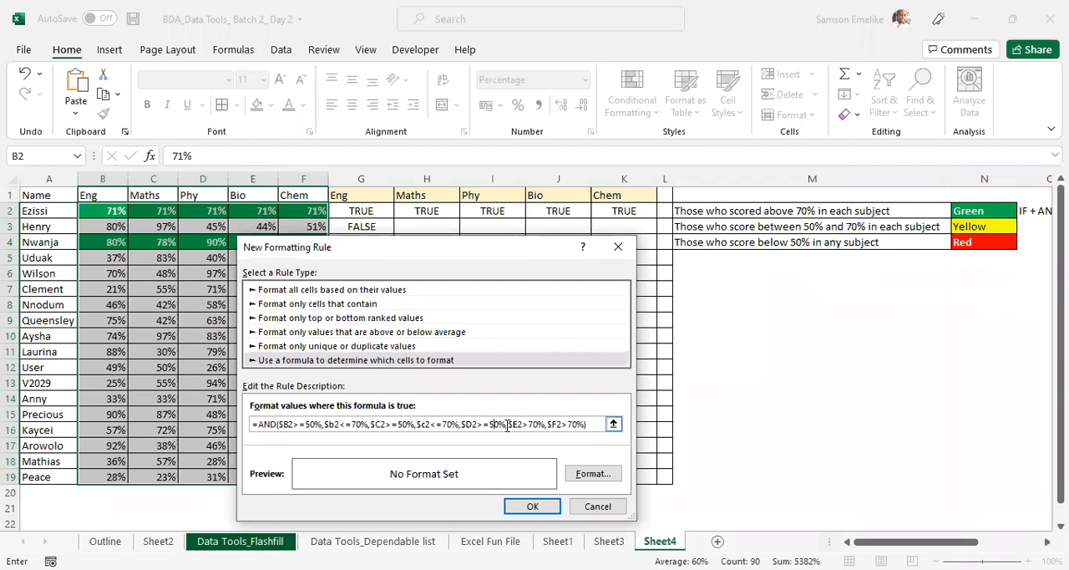
# - Add the upper limit $d2<=70% for Phy to the rule formula, ahead of the Bio condition
pyautogui.click(509, 424)
pyautogui.write('$d')
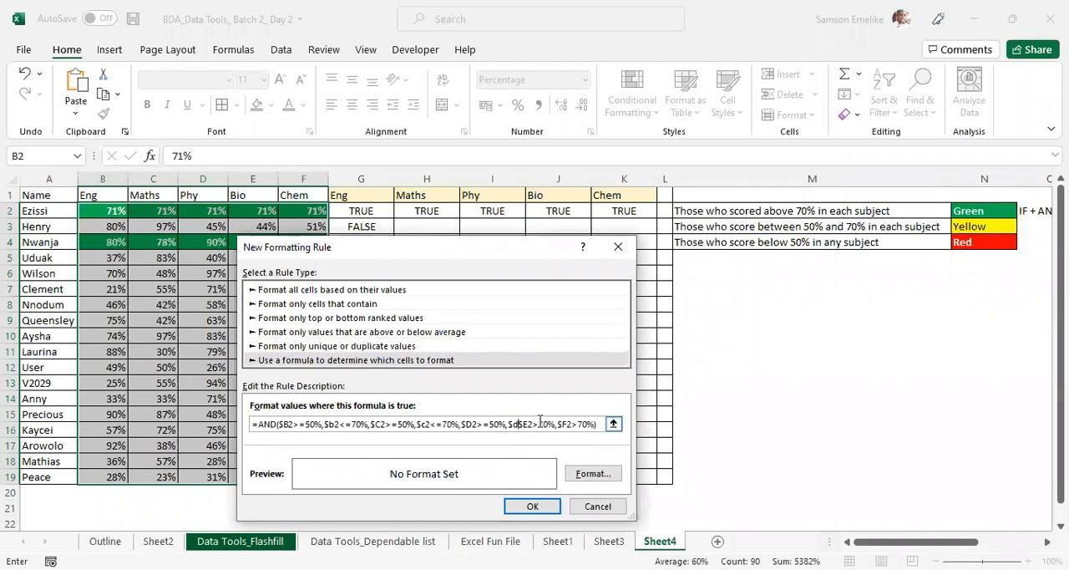
pyautogui.write('2')
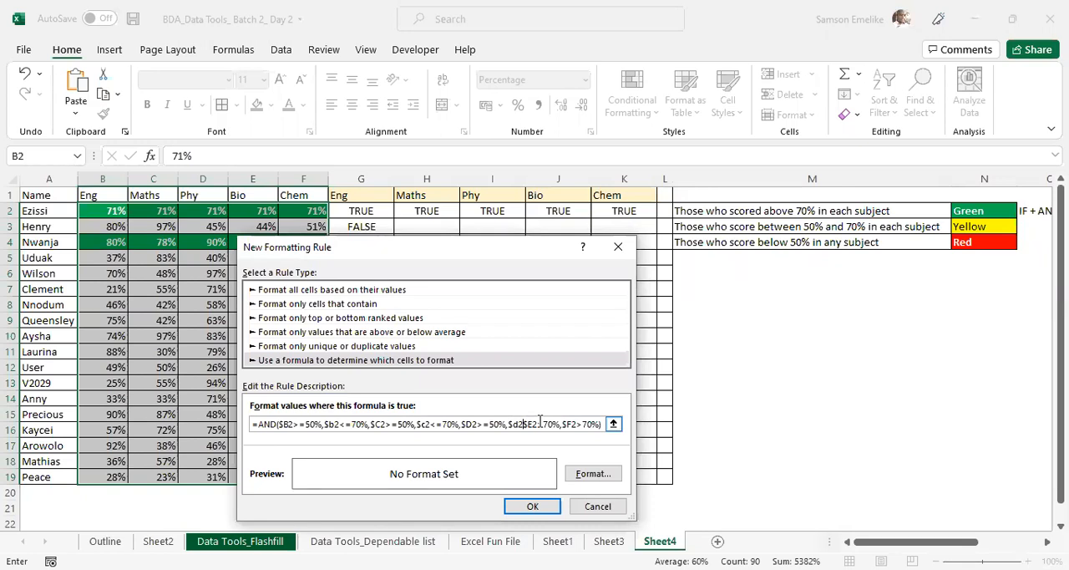
pyautogui.write('<=70%')
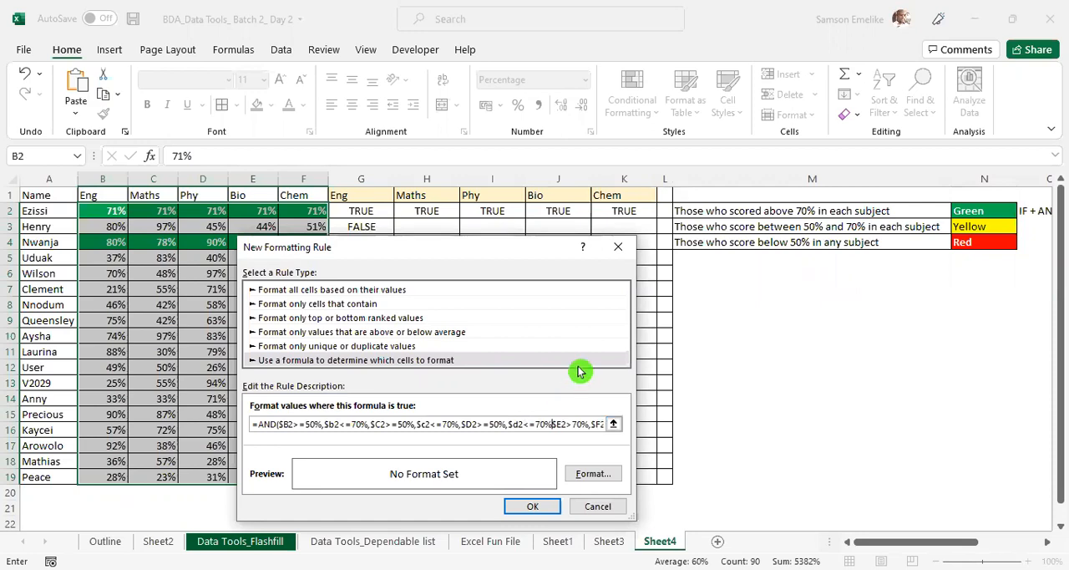
pyautogui.write(',')
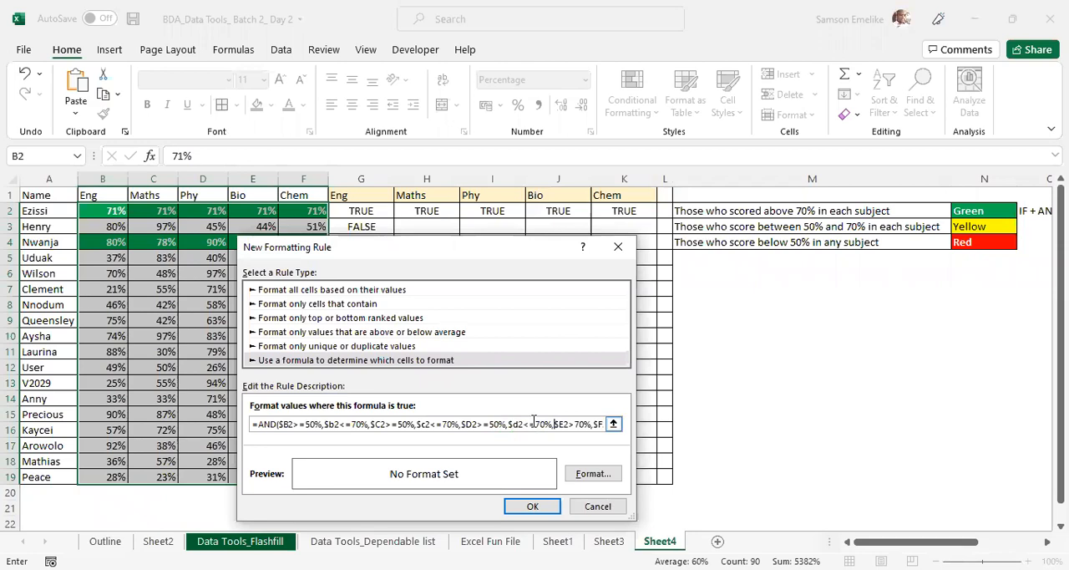
# - Replace the Bio condition in the rule formula with $E2>=50%,$e2<=70%
pyautogui.click(590, 423)
pyautogui.write('=')
pyautogui.press('Delete')
pyautogui.write('5')
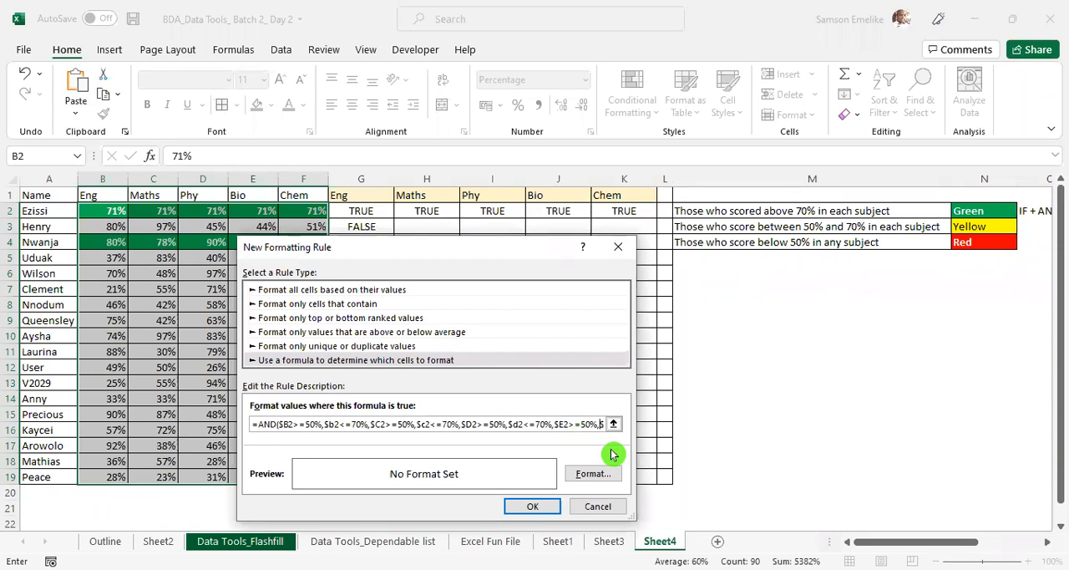
pyautogui.write('$e2<=7')
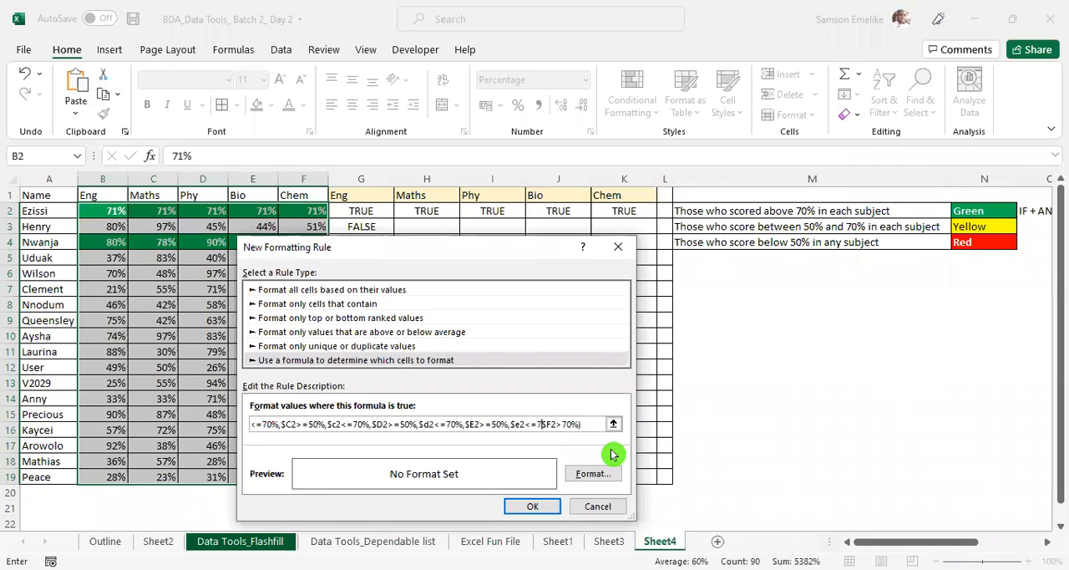
pyautogui.write('0%,')
# - Replace the Chem condition with $F2>=50%,$f2<=70% and close the AND formula
pyautogui.click(575, 423)
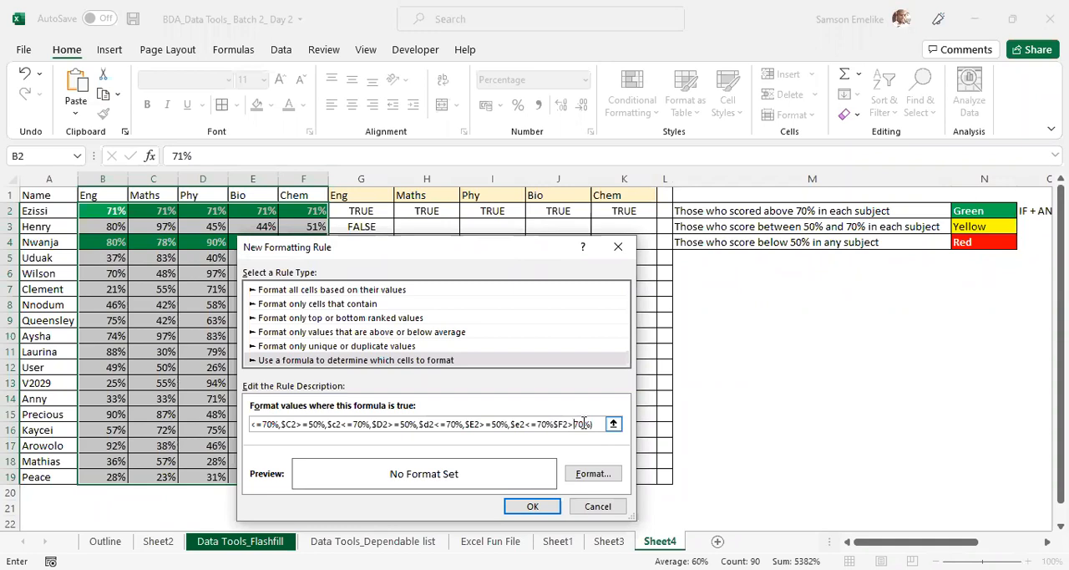
pyautogui.write('=5')
pyautogui.click(601, 425)
pyautogui.write('f2')
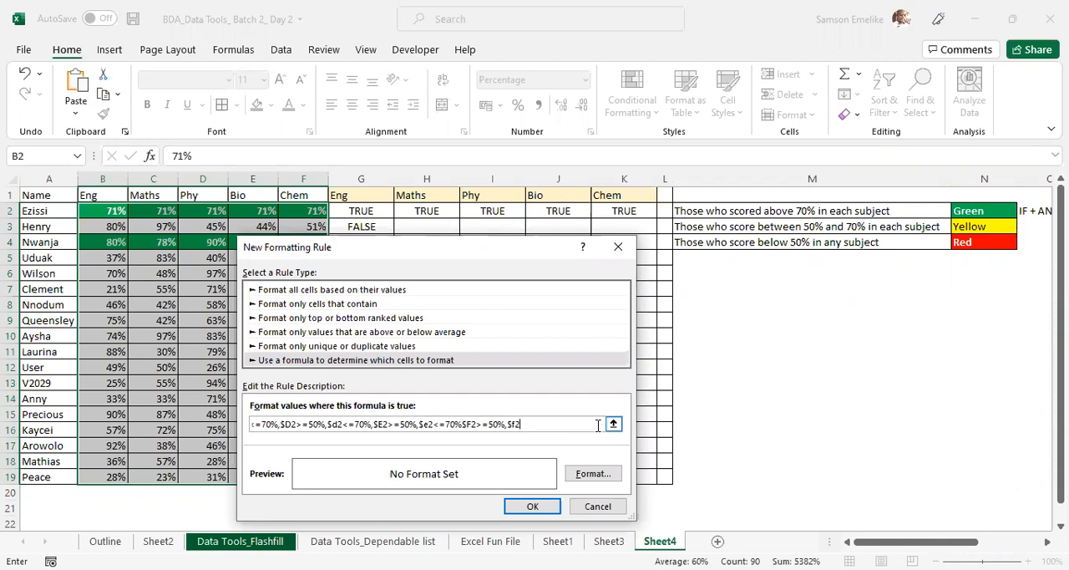
pyautogui.write('<=70%)')
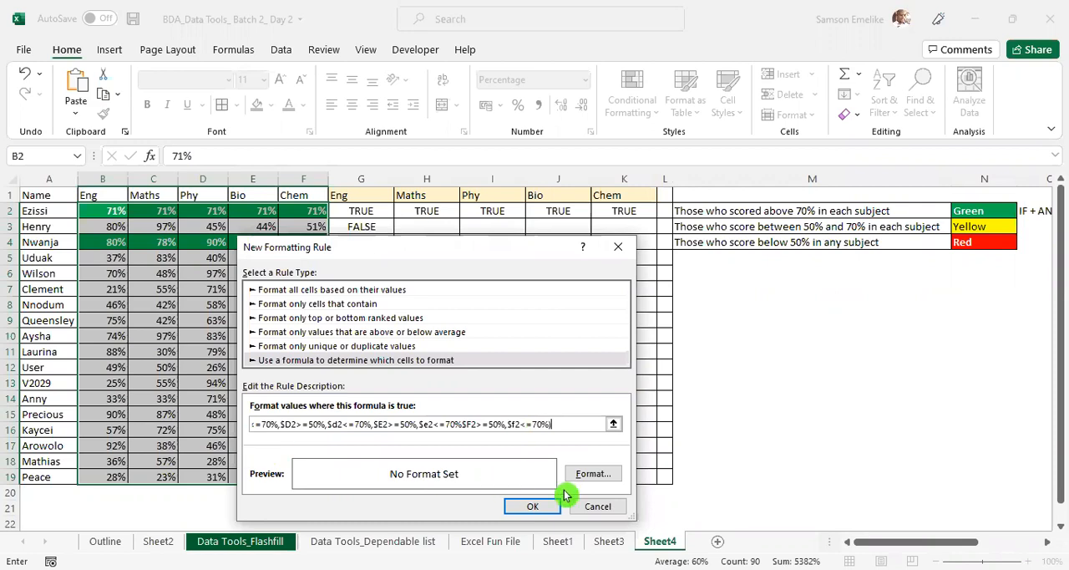
# - Give the new rule a yellow fill and try to save it
pyautogui.click(605, 478)
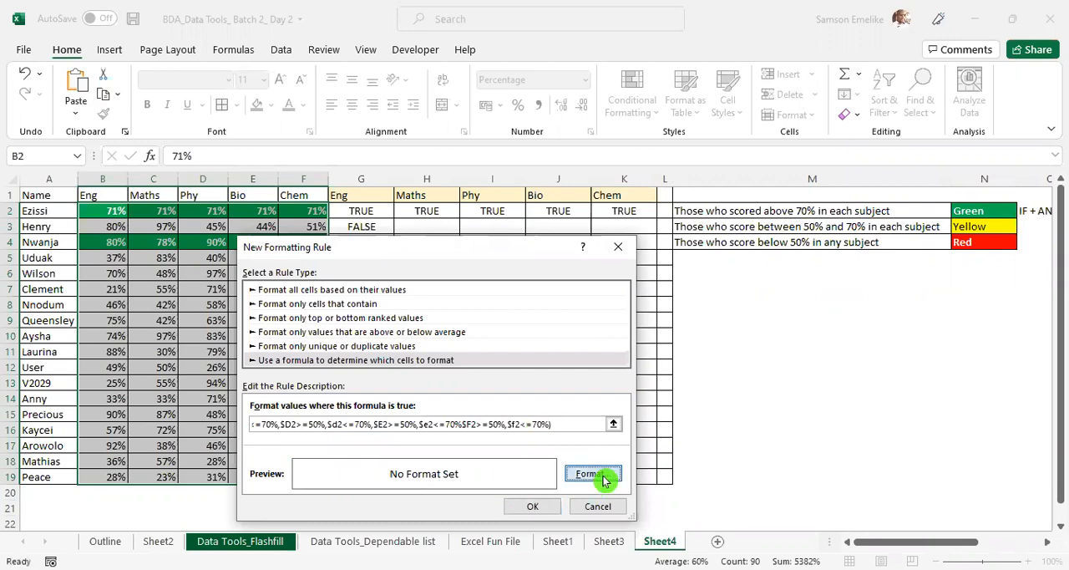
pyautogui.click(636, 161)
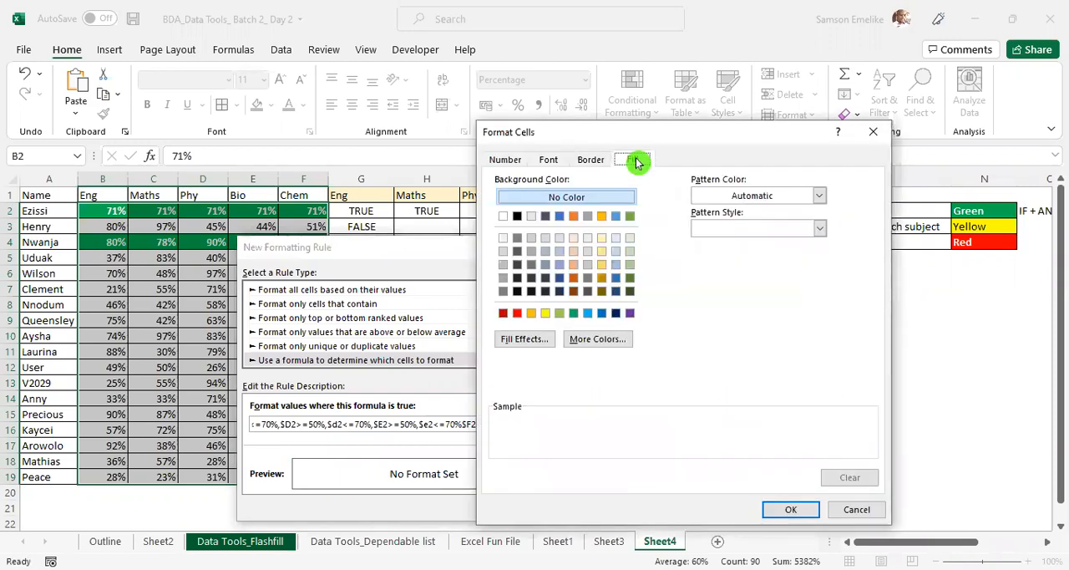
pyautogui.click(546, 312)
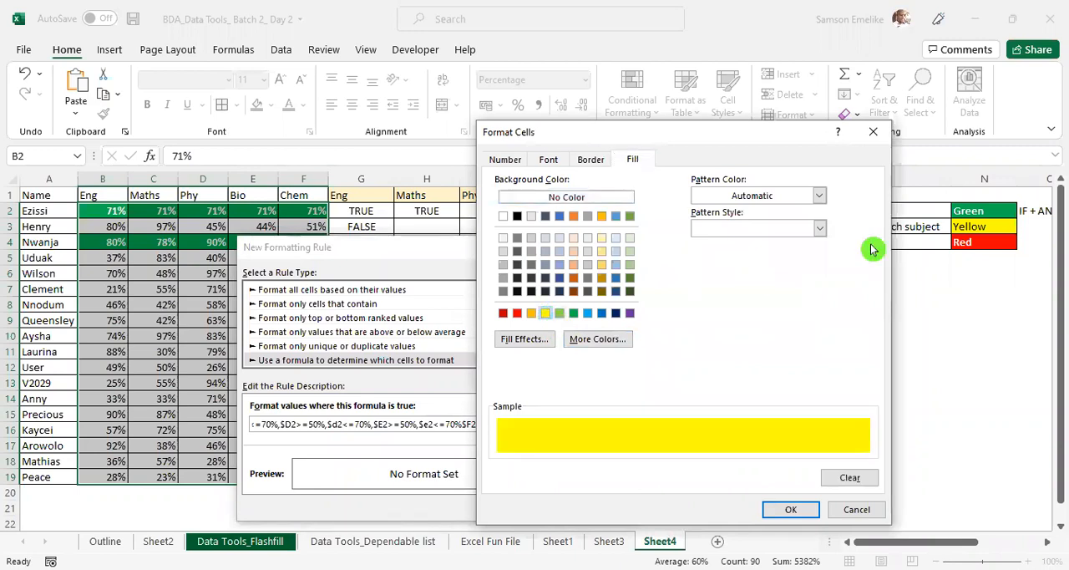
pyautogui.click(791, 509)
pyautogui.click(535, 507)
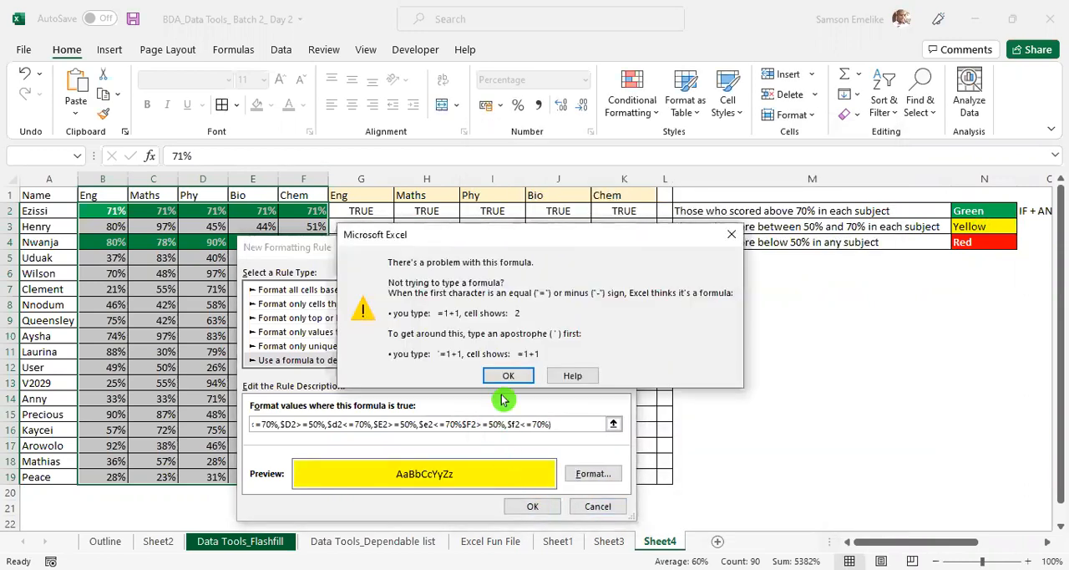
pyautogui.click(514, 376)
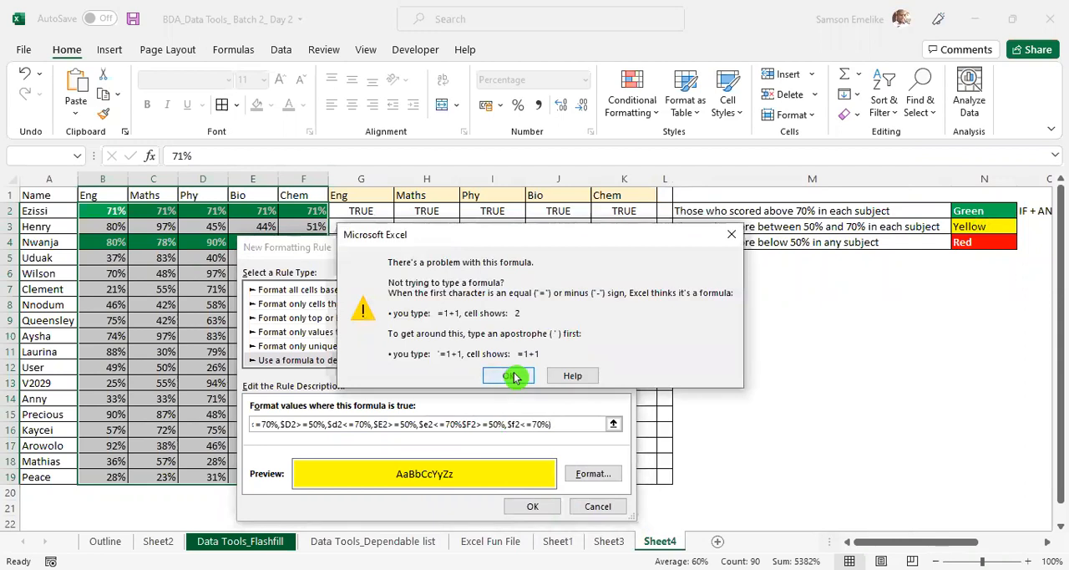
# - Copy the rule's whole formula, discard the new rule and close the Conditional Formatting Rules Manager
pyautogui.moveTo(583, 424); pyautogui.dragTo(190, 409)
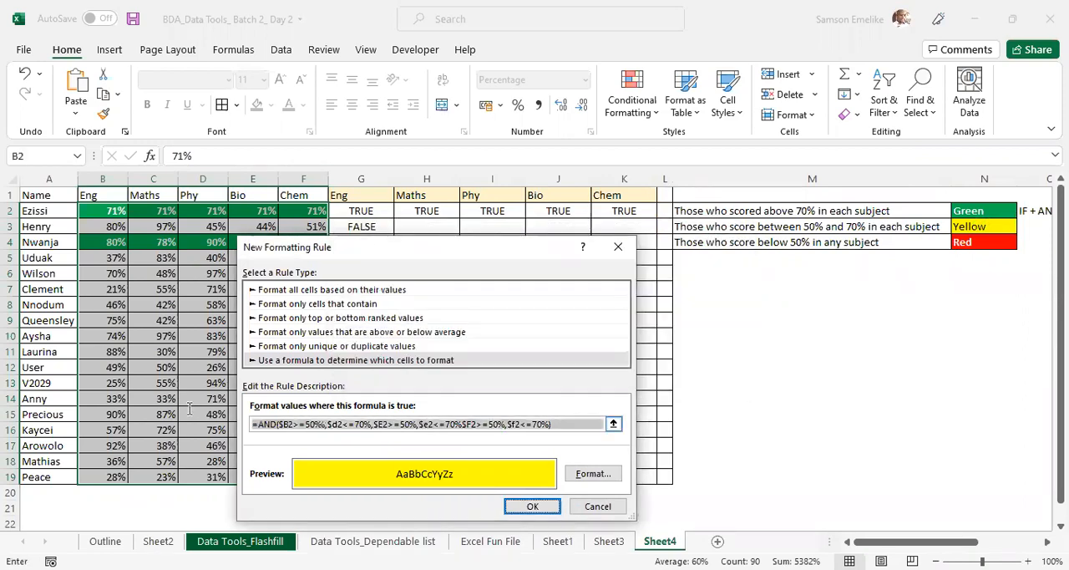
pyautogui.hotkey('ctrl', 'v')
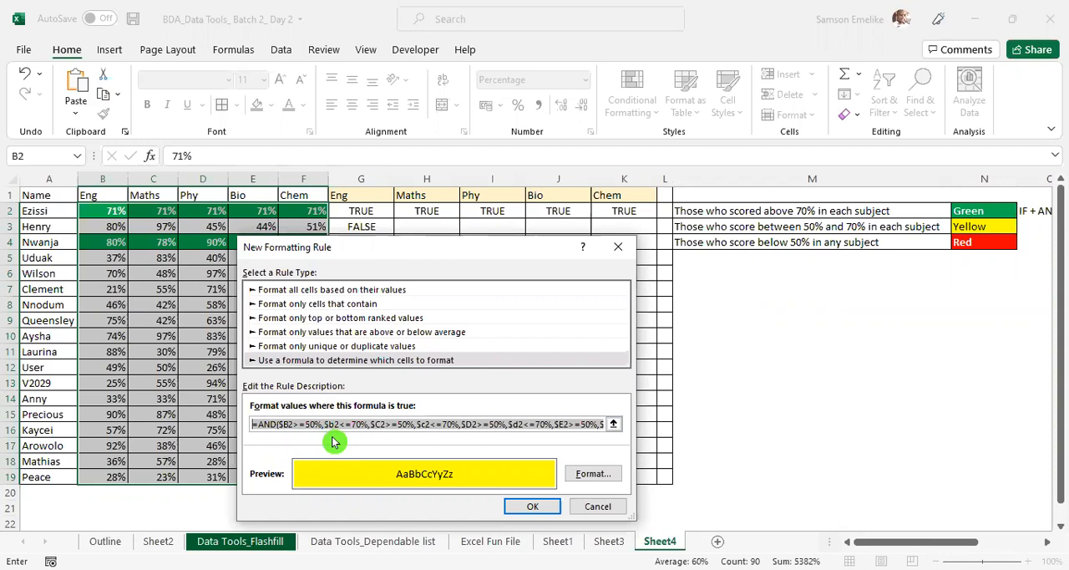
pyautogui.hotkey('ctrl', 'a')
pyautogui.press('BackSpace')
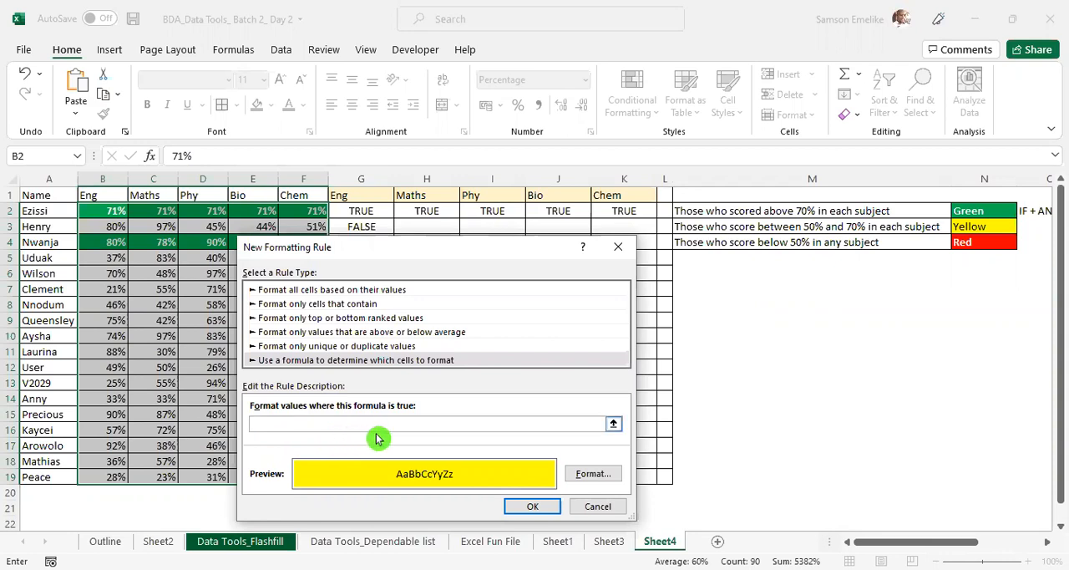
pyautogui.click(604, 506)
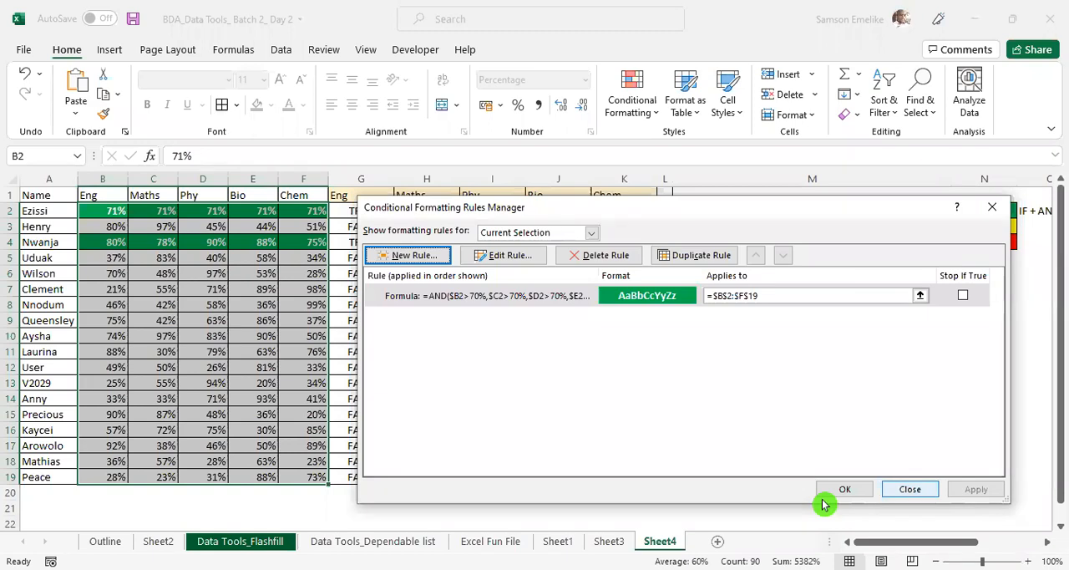
pyautogui.click(825, 495)
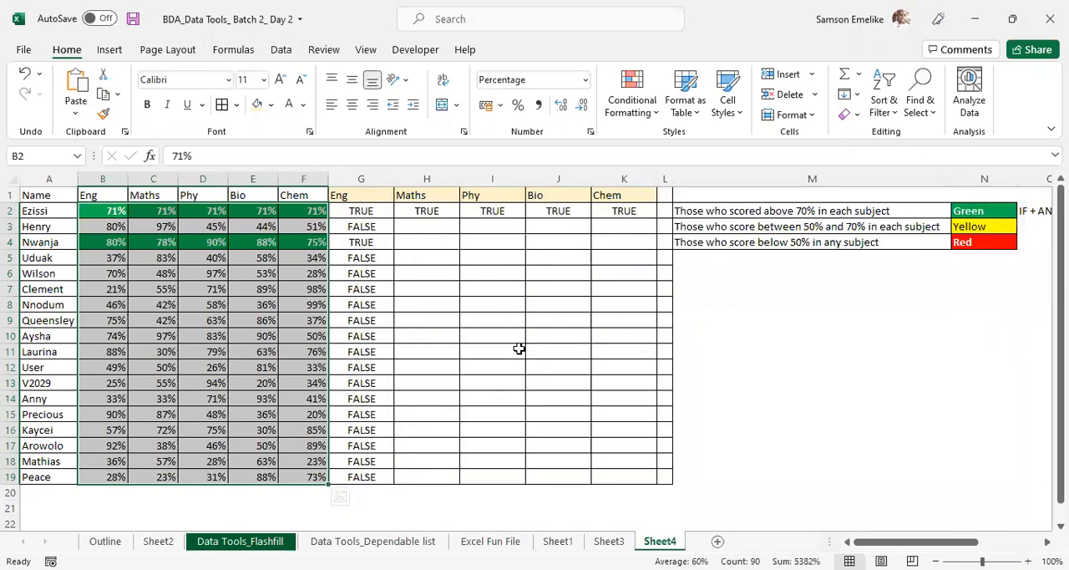
# - Paste the copied 50%–70% AND formula into cell G3
pyautogui.click(370, 226)
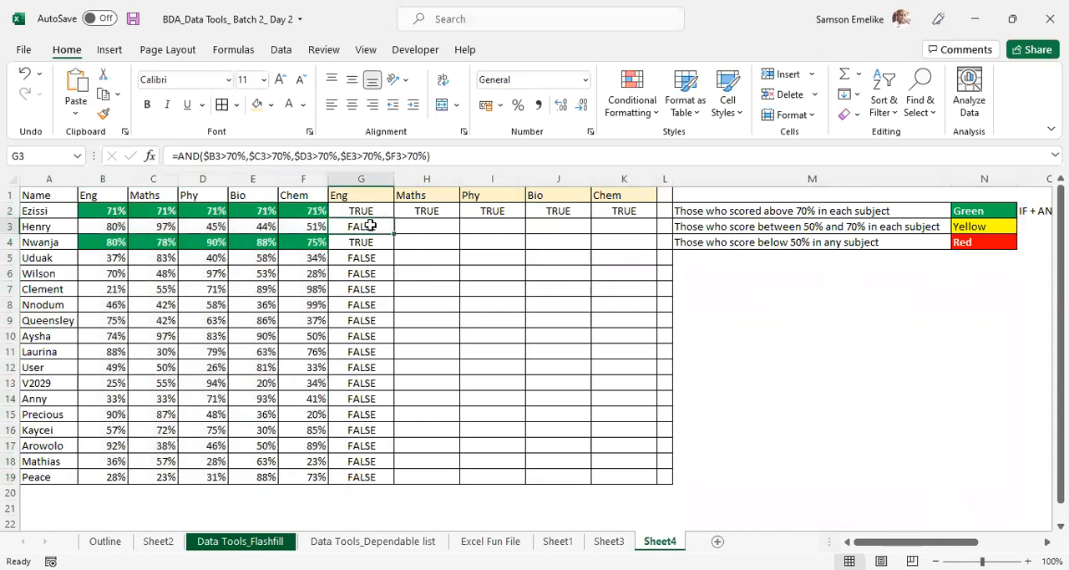
pyautogui.write('=AND($B2>=50%,$b2<=70%,$C2>=50%,$c2<=70%,$D2>=50%,$d2<=70%,$E2>=50%,$e2<=70%$F2>=50%,$f2<=70%)')
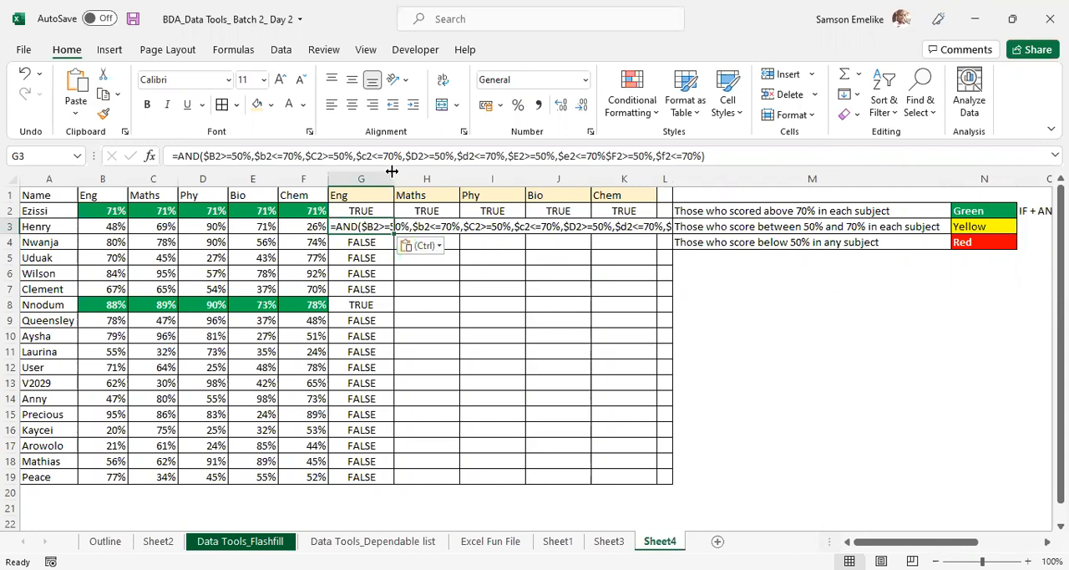
pyautogui.click(386, 257)
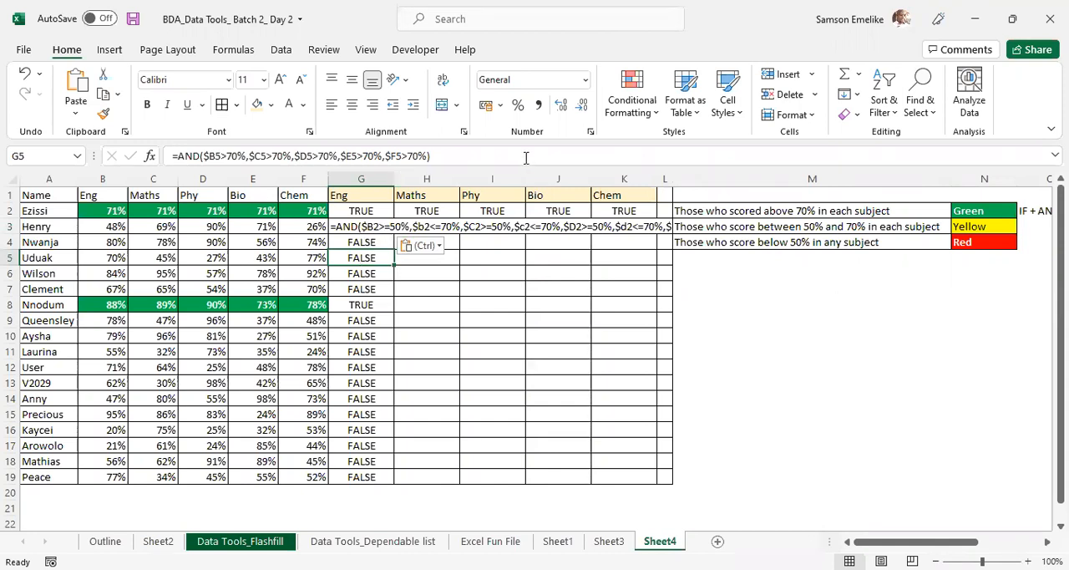
pyautogui.write('=')
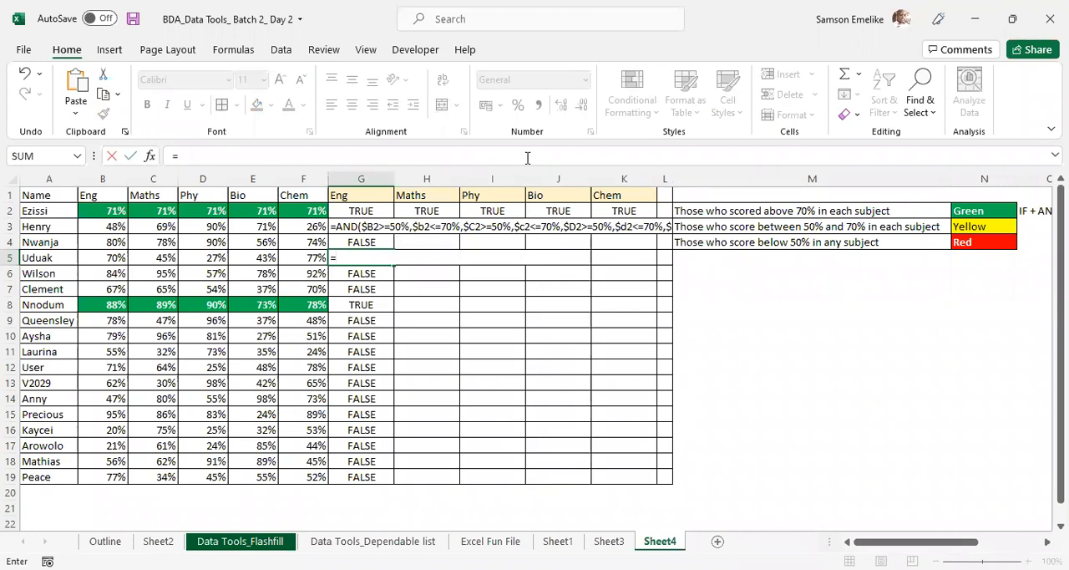
pyautogui.write('AND(')
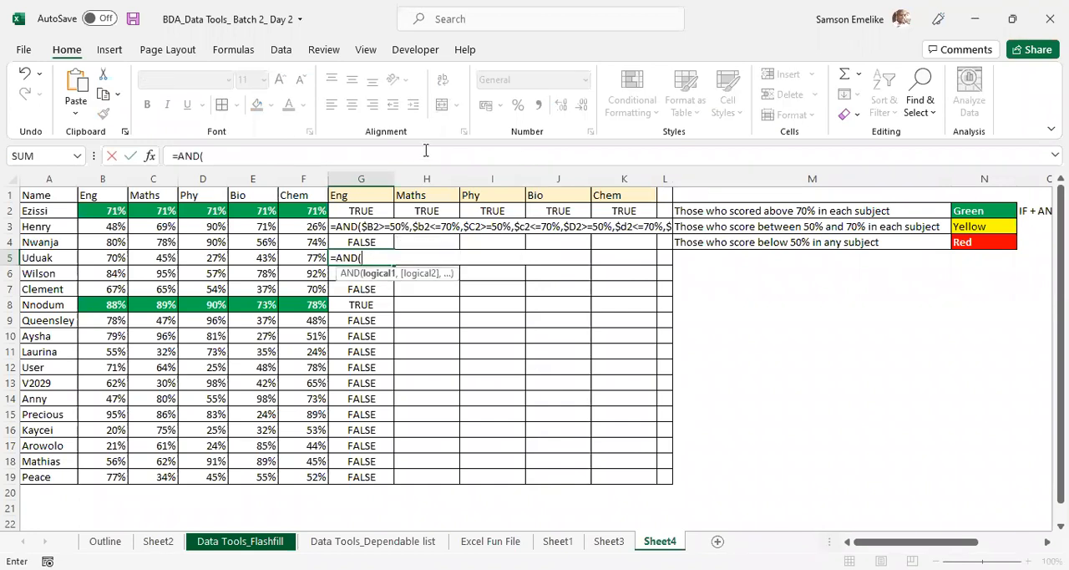
pyautogui.click(102, 257)
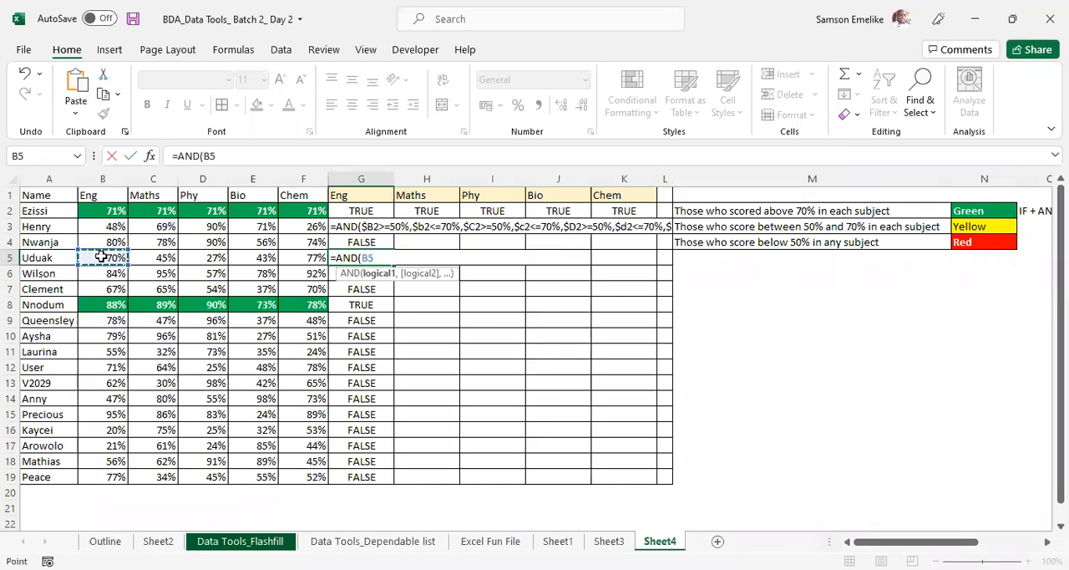
pyautogui.press('Escape')
# - Clear the test formulas from G3:G19, keeping the row 2 formulas
pyautogui.moveTo(355, 227); pyautogui.dragTo(367, 476)
pyautogui.press('Delete')
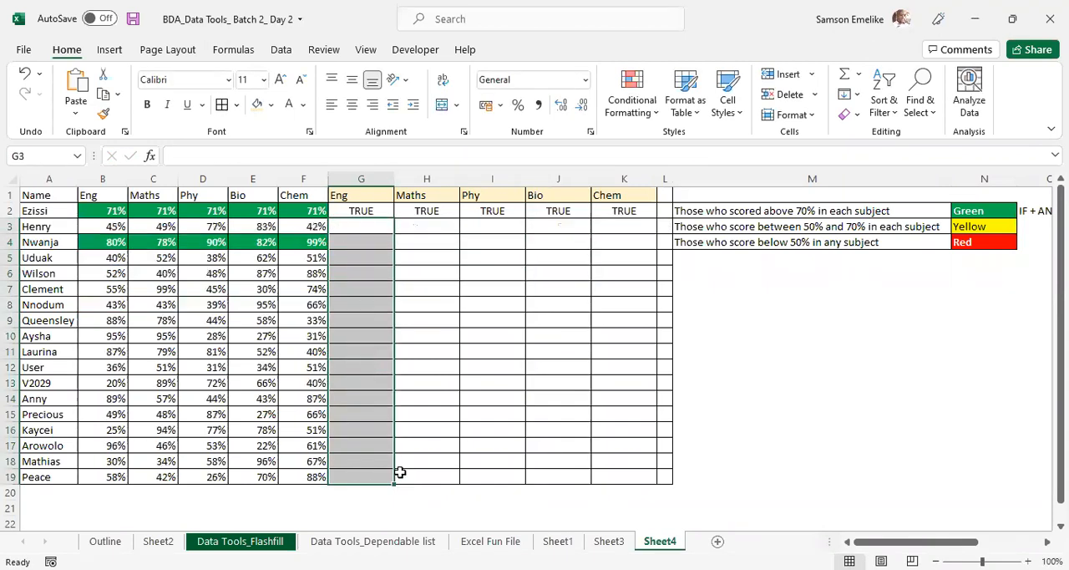
pyautogui.hotkey('ctrl', 'v')
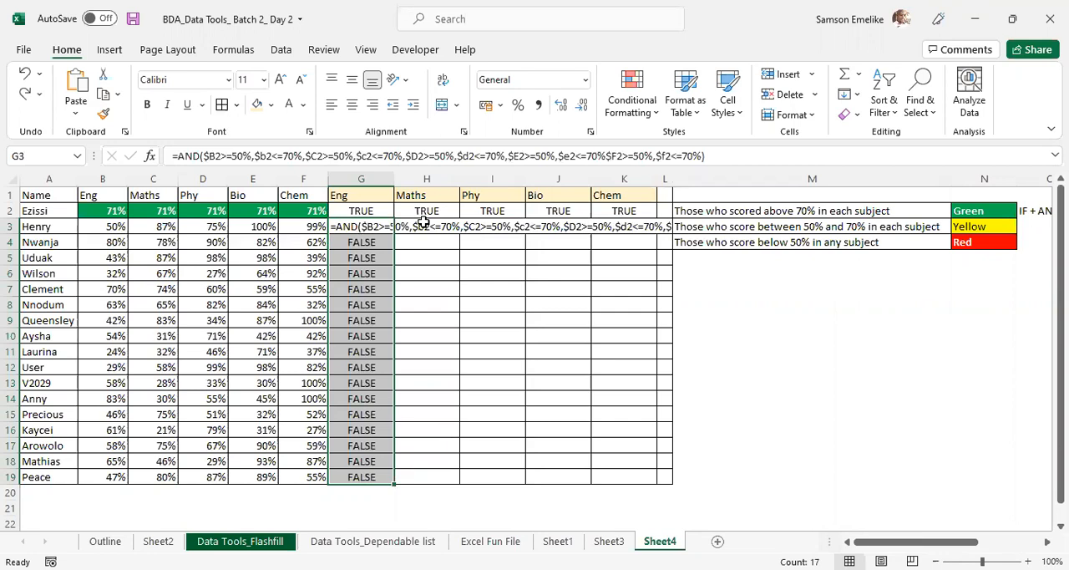
pyautogui.press('Delete')
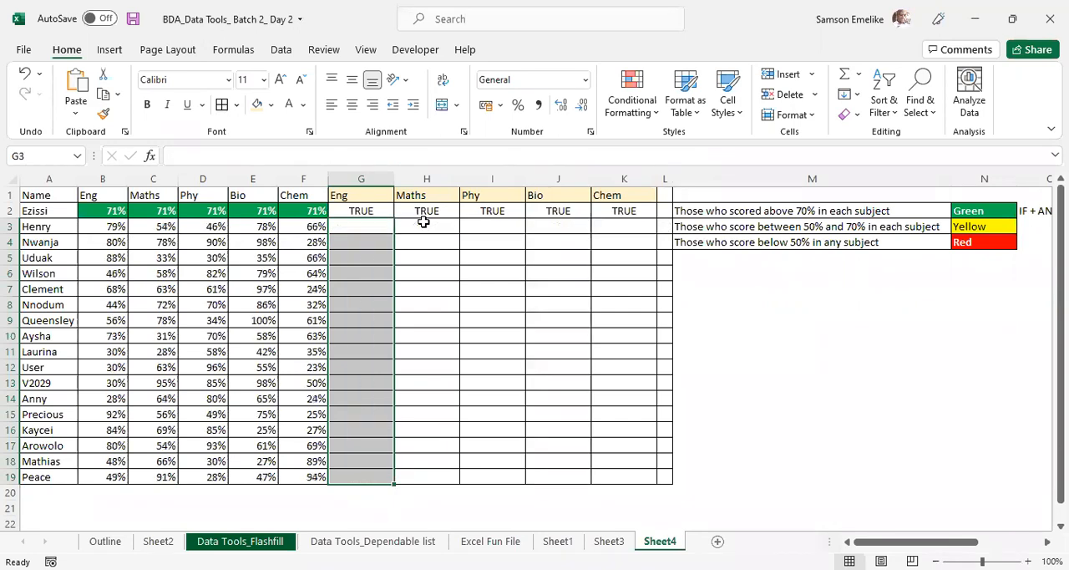
# - Start an AND formula in G3 with the lower Eng limit B3>=50%
pyautogui.click(366, 225)
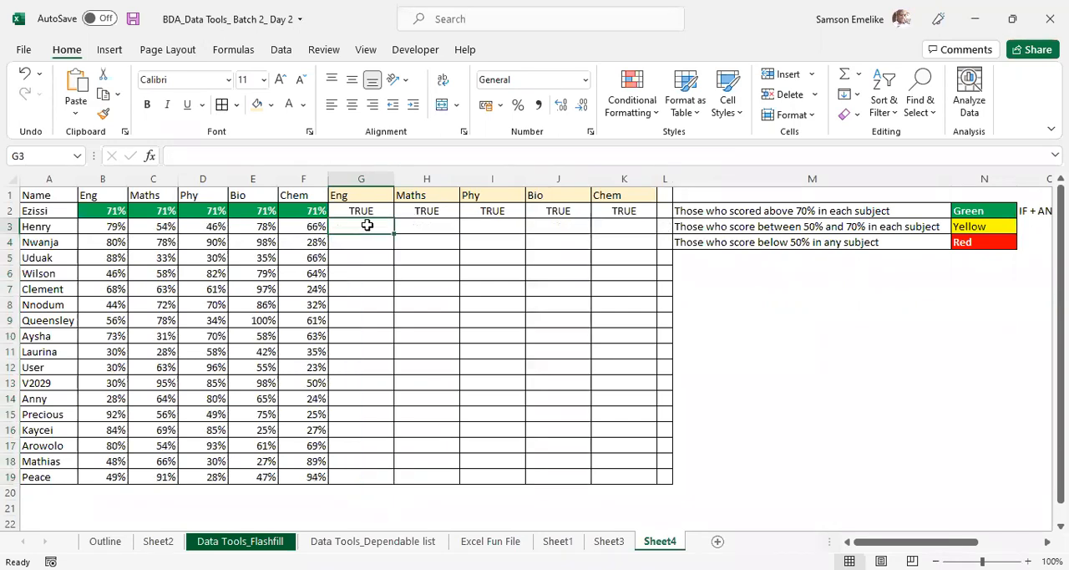
pyautogui.write('=')
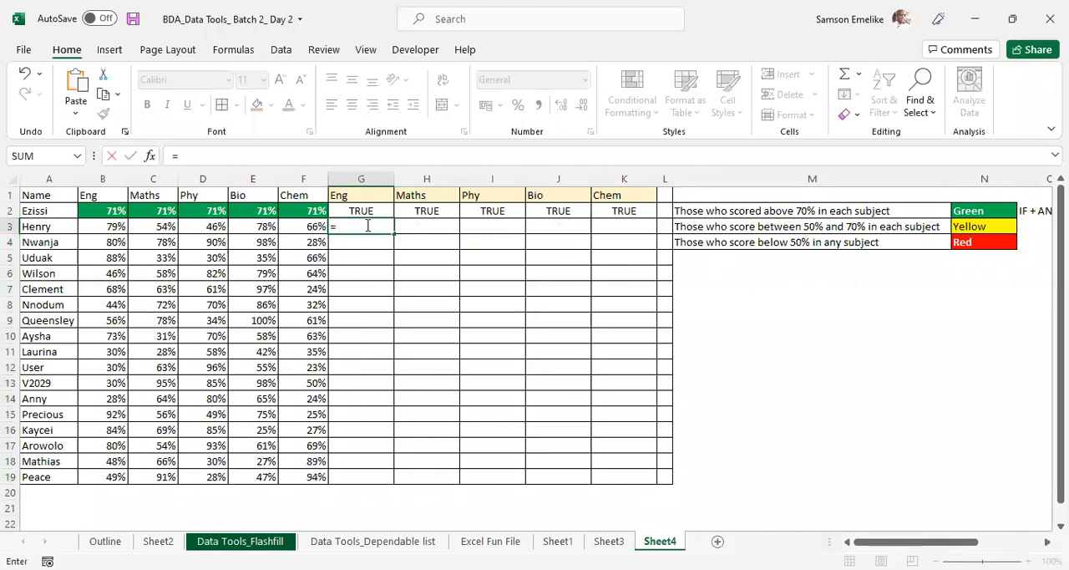
pyautogui.write('and')
pyautogui.press('Tab')
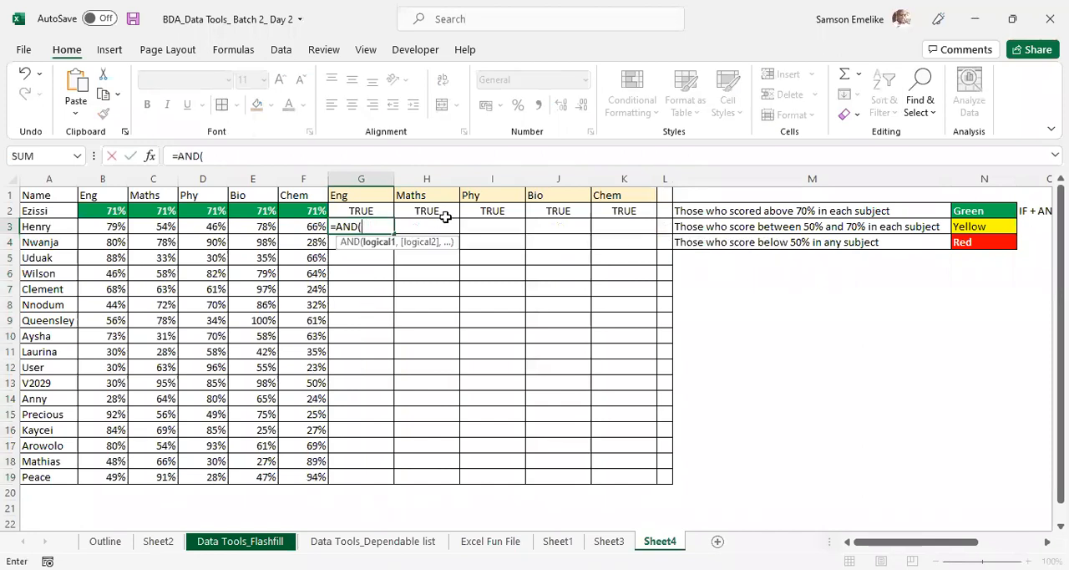
pyautogui.click(106, 226)
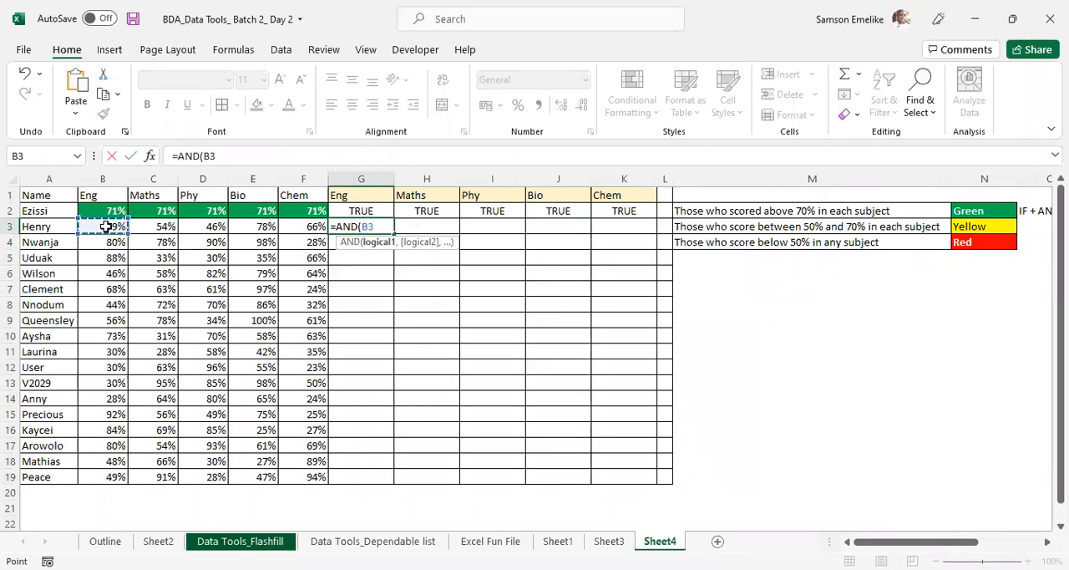
pyautogui.write('>=50%')
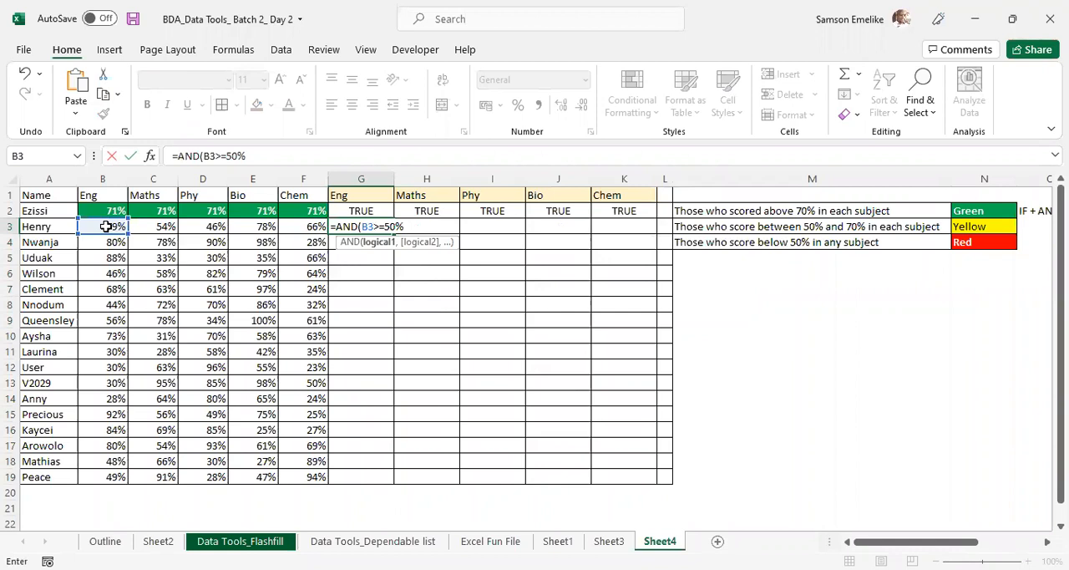
pyautogui.write(',')
# - Add the upper Eng limit B3<=70% as the second condition of the AND formula in G3
pyautogui.click(106, 226)
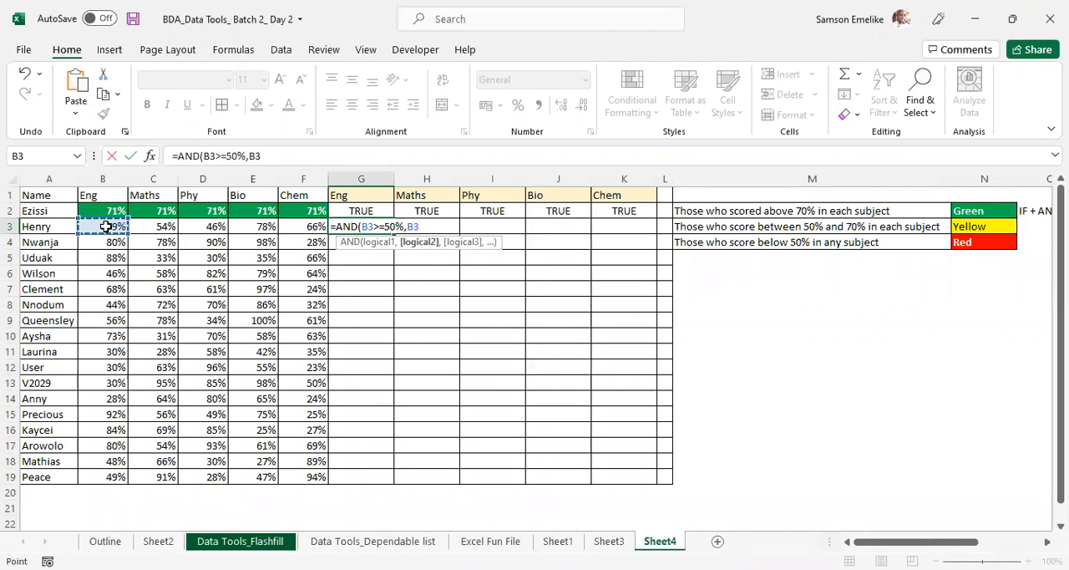
pyautogui.write('<=70%,')
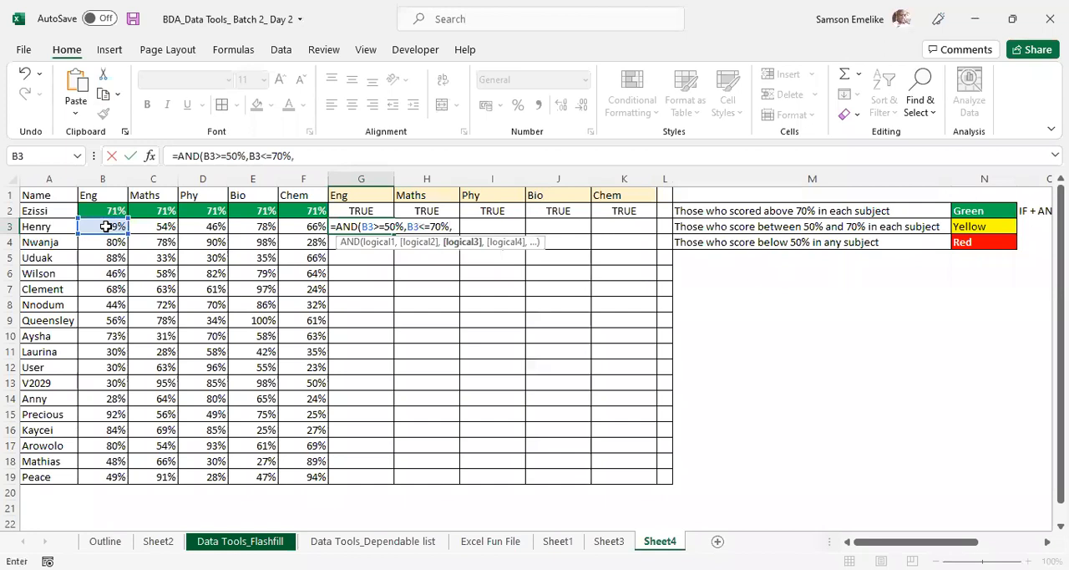
# - Add the Maths limits C3>=50% and C3<=70% as the following conditions of the AND formula in G3
pyautogui.click(160, 224)
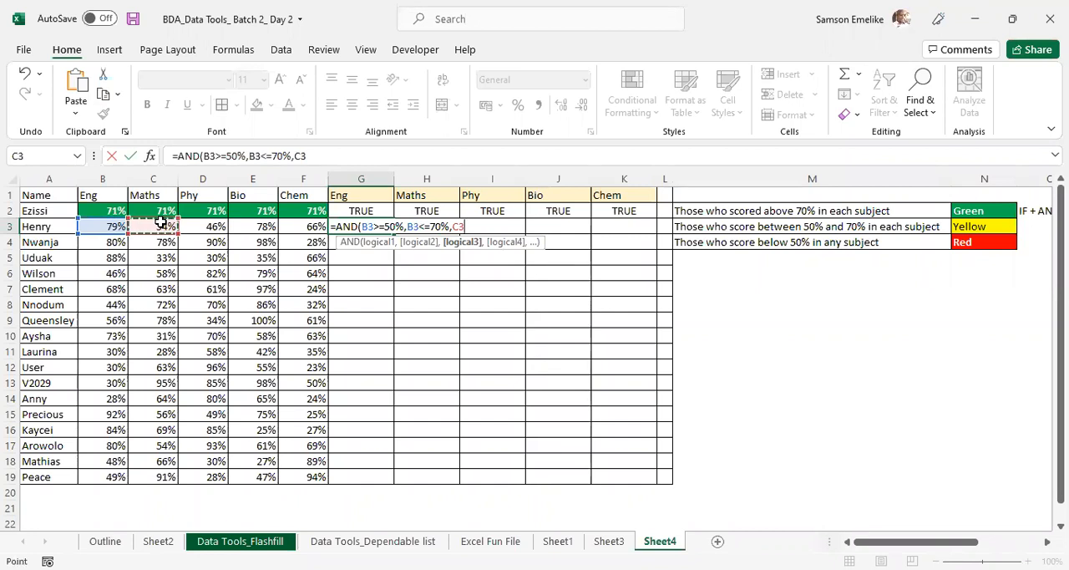
pyautogui.write('>=50%')
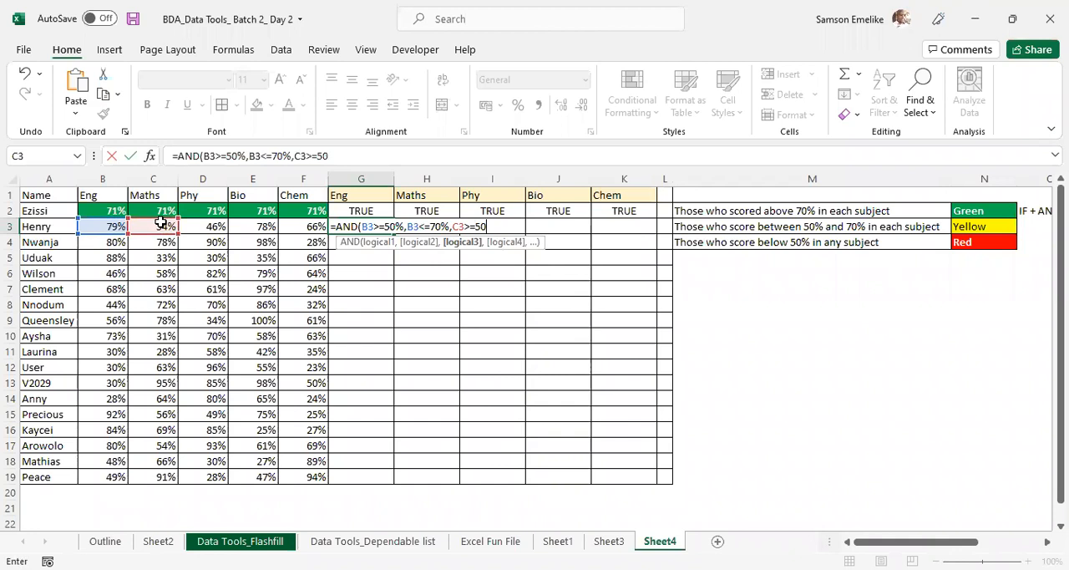
pyautogui.write(',')
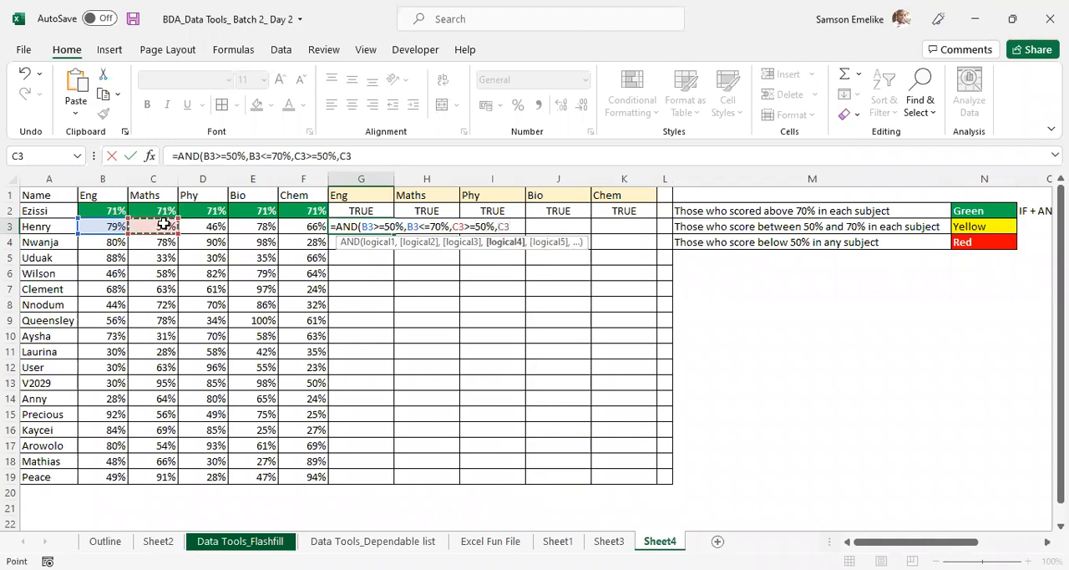
pyautogui.write('<=70%,')
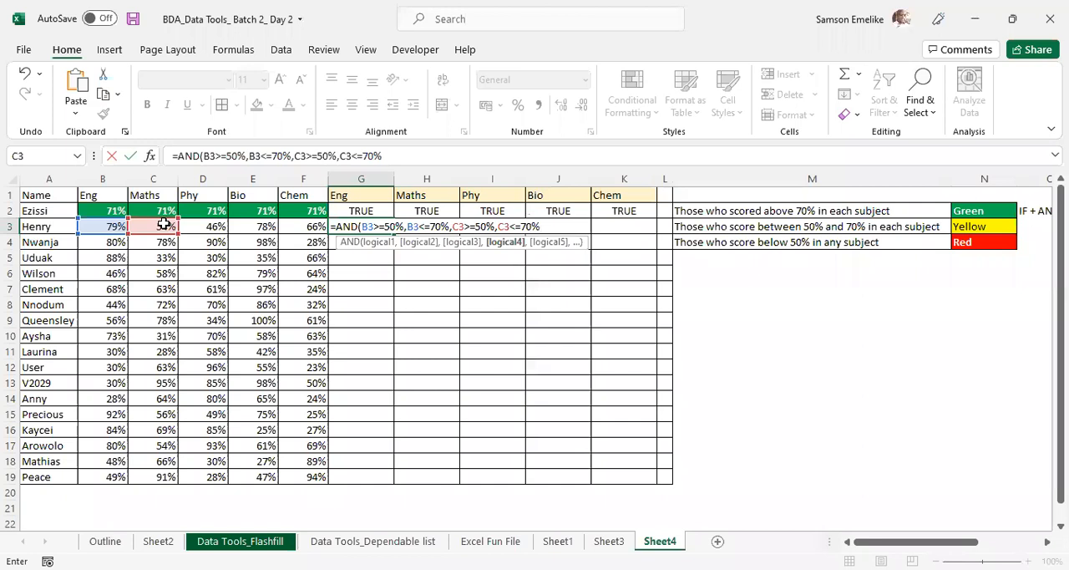
# - Add the Phy limits D3>=50% and D3<=70% to the AND formula in G3
pyautogui.click(210, 224)
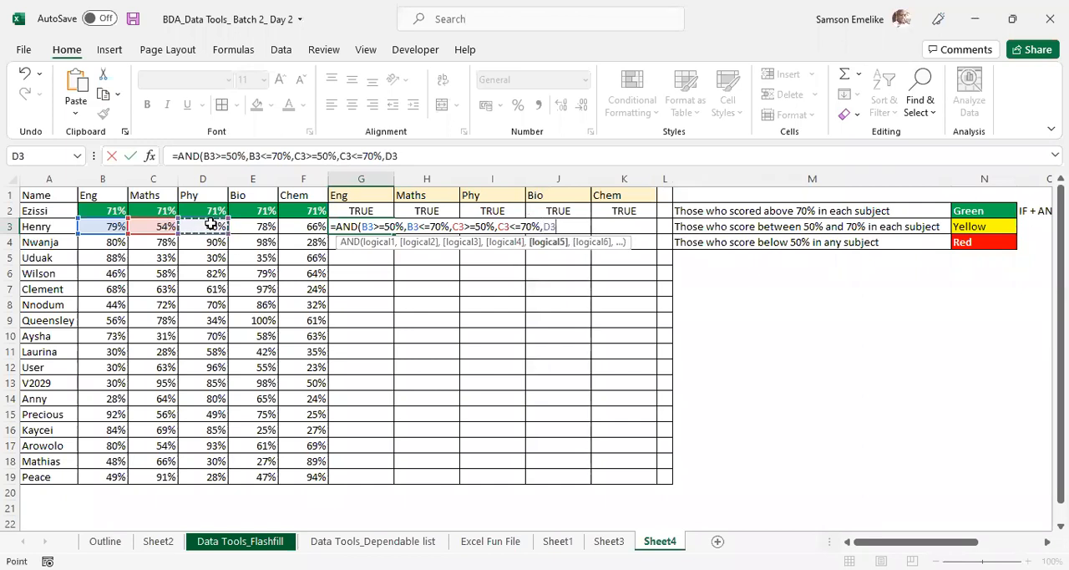
pyautogui.write('>=')
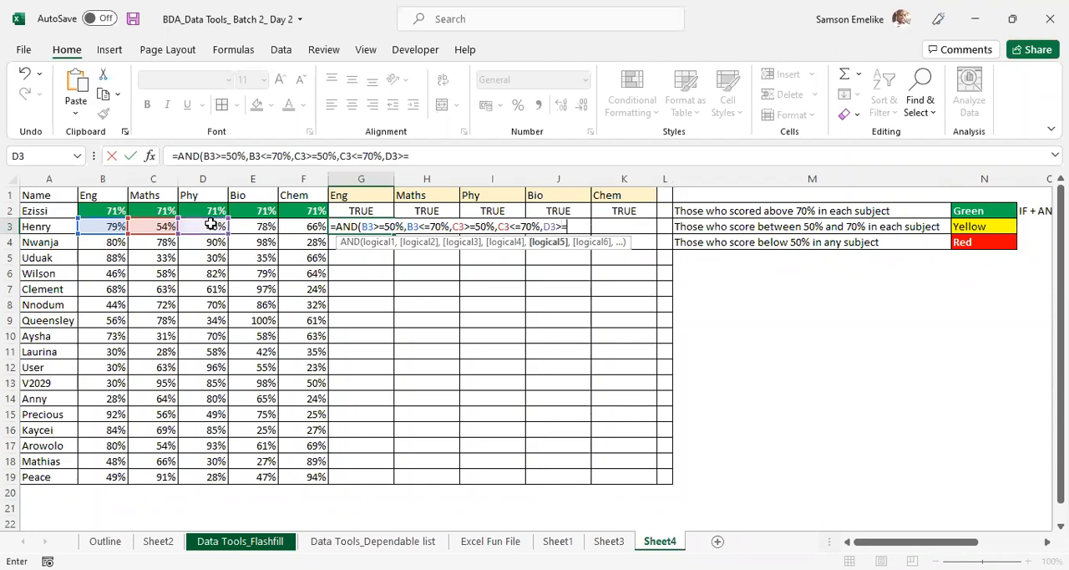
pyautogui.write('50%,')
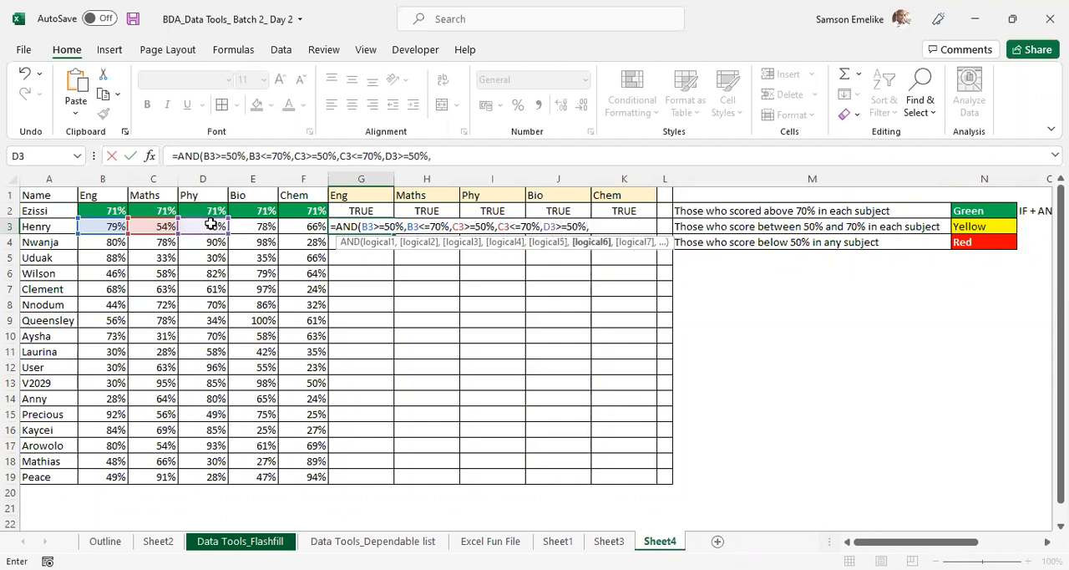
pyautogui.click(211, 225)
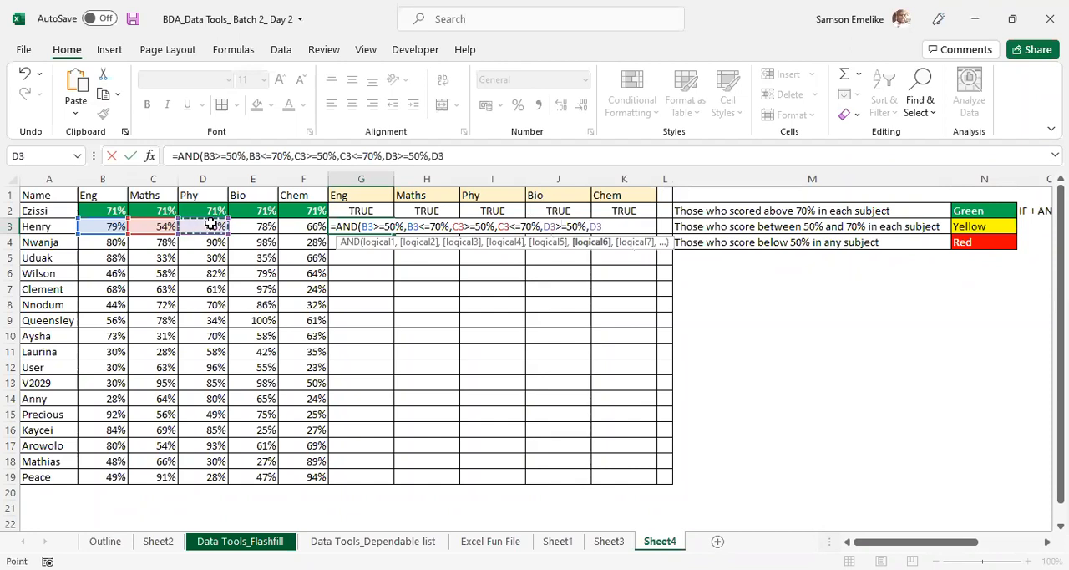
pyautogui.write('<=70%')
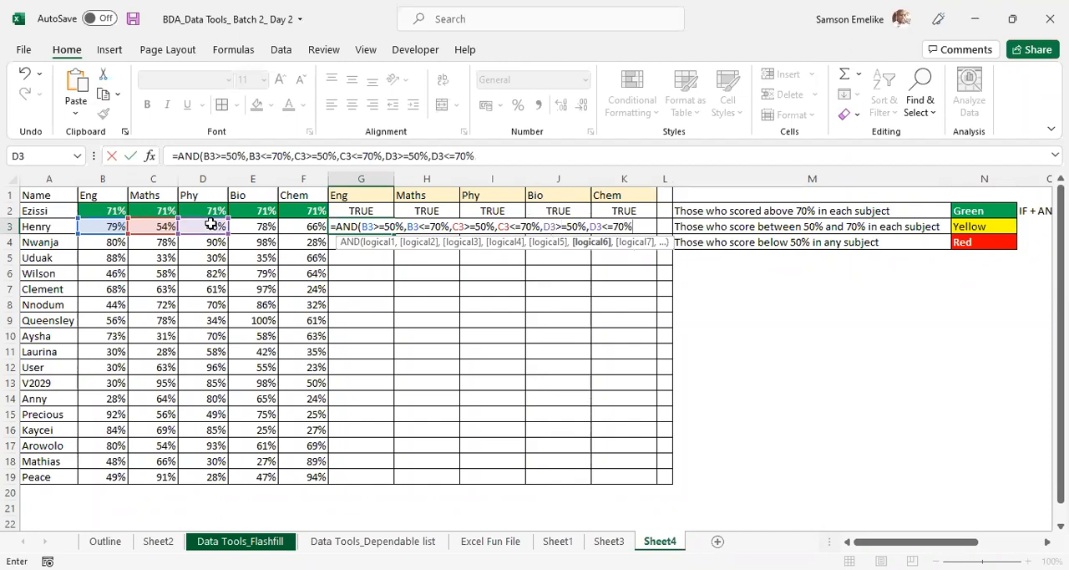
pyautogui.write(',')
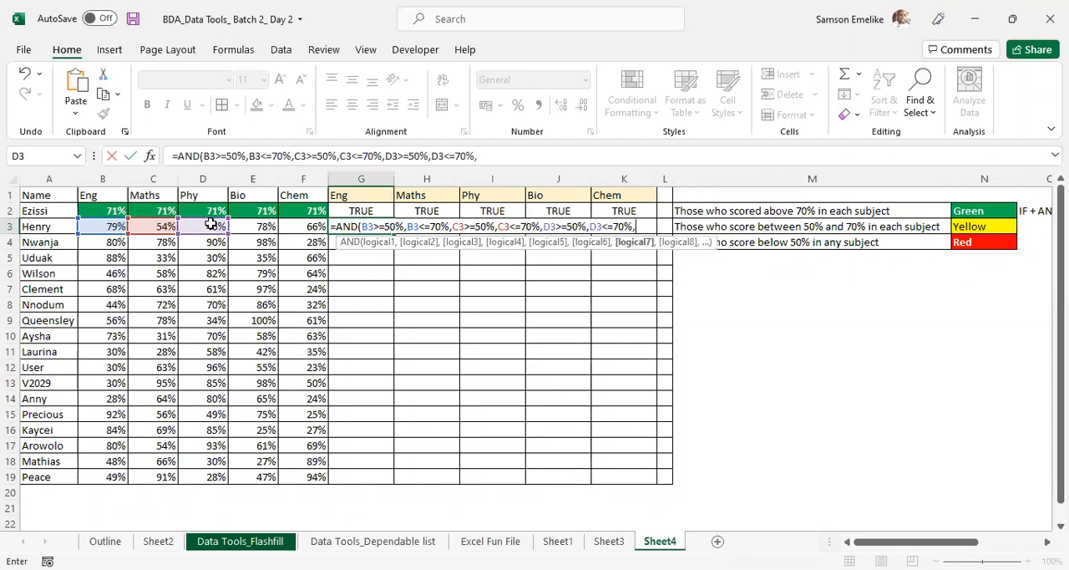
# - Add the Bio limits E3>=50% and E3<=70% to the AND formula in G3
pyautogui.click(264, 226)
pyautogui.write('>=50%')
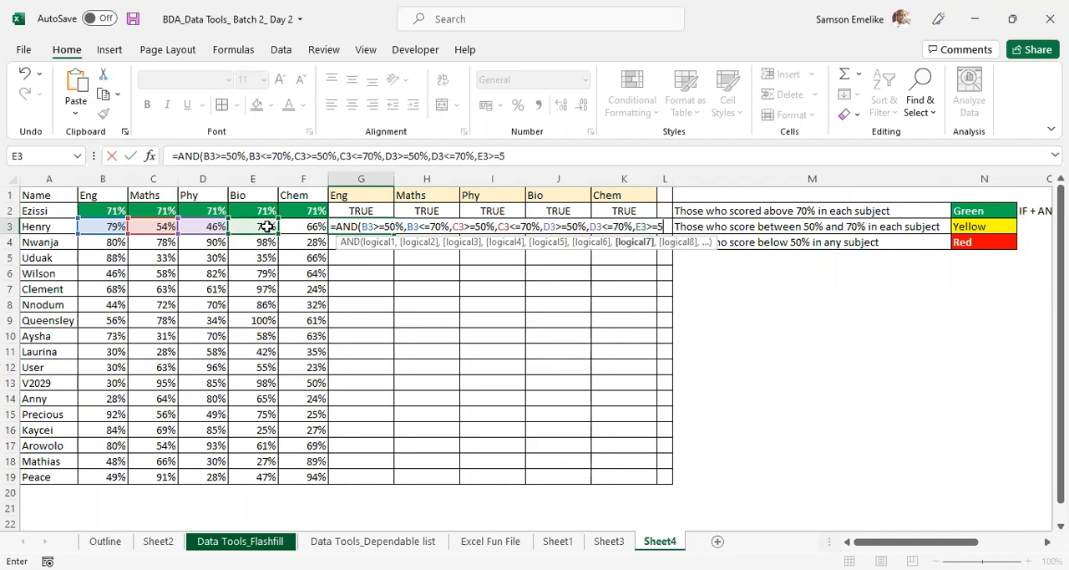
pyautogui.write(',')
pyautogui.click(263, 227)
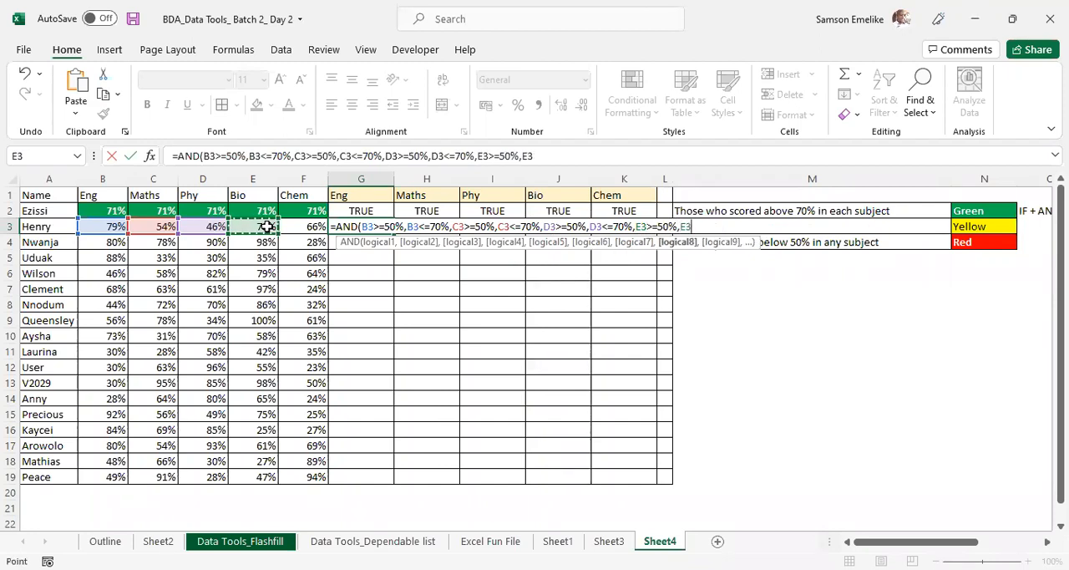
pyautogui.write('<=70%')
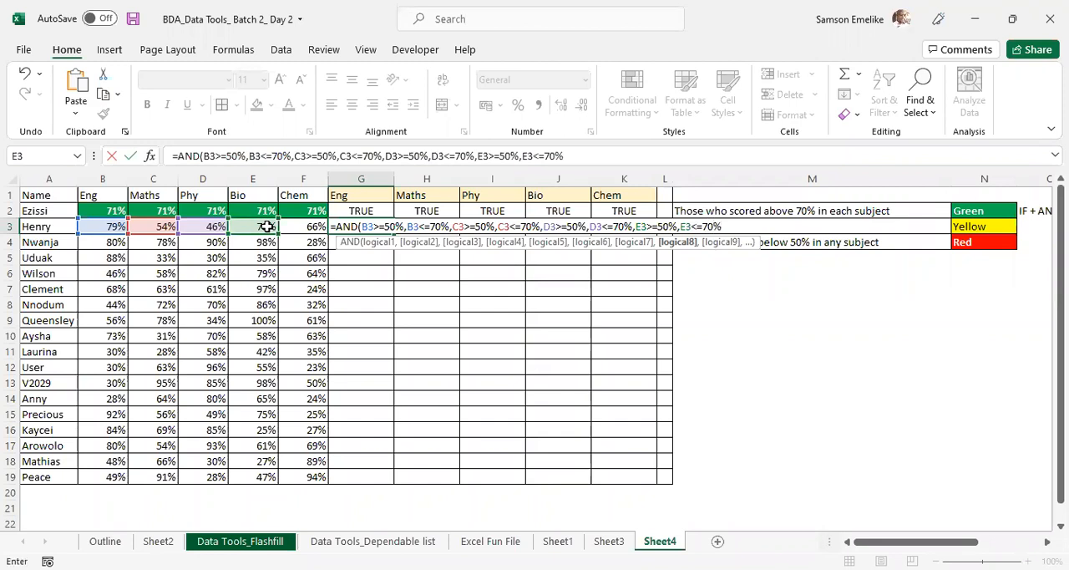
pyautogui.write(',')
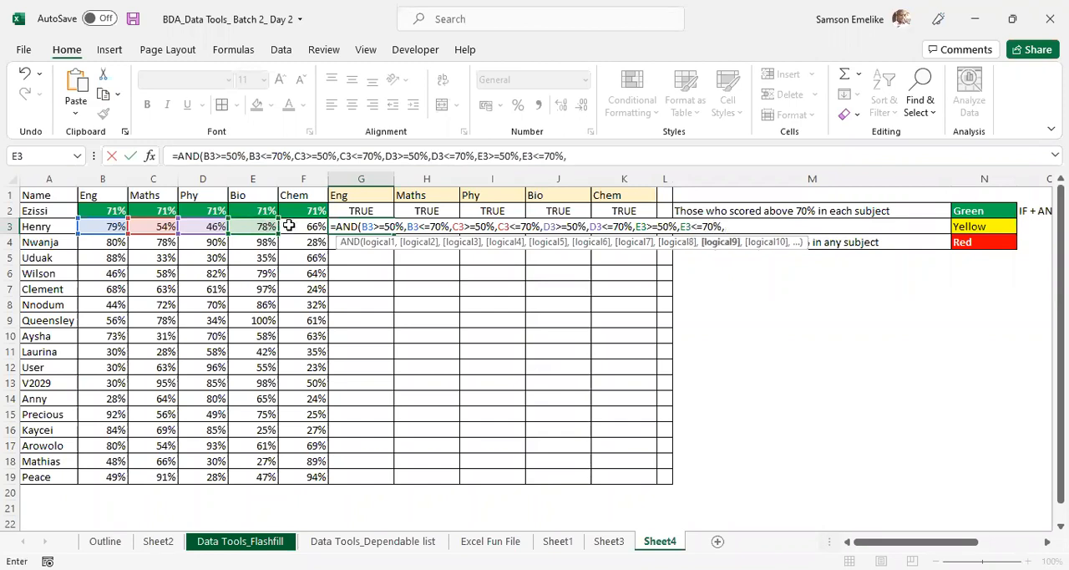
# - Add the Chem limits F3>=50% and F3<=70%, then close and enter the AND formula in G3
pyautogui.click(295, 225)
pyautogui.write('>=')
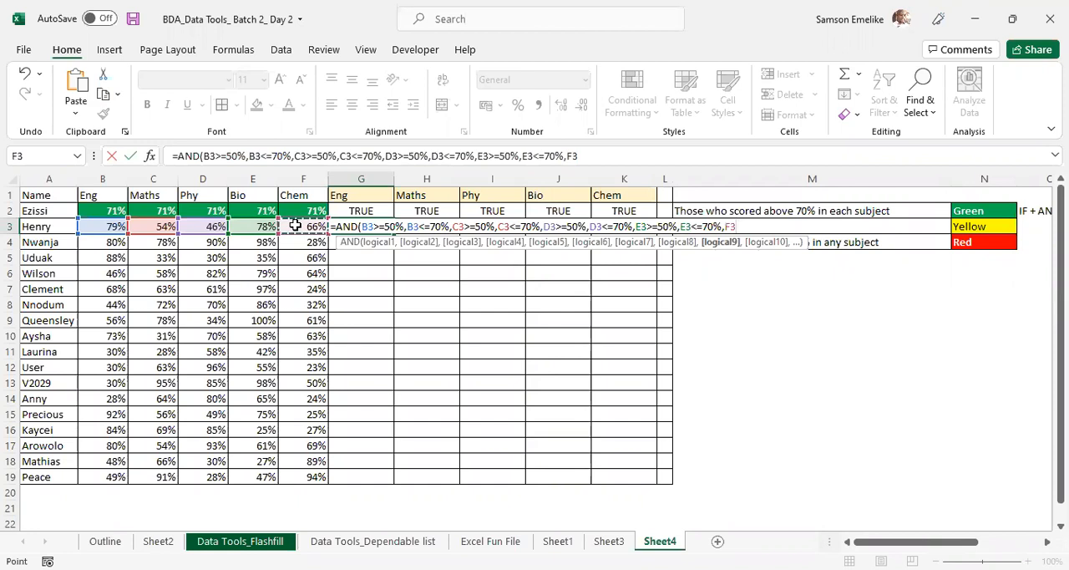
pyautogui.write('50')
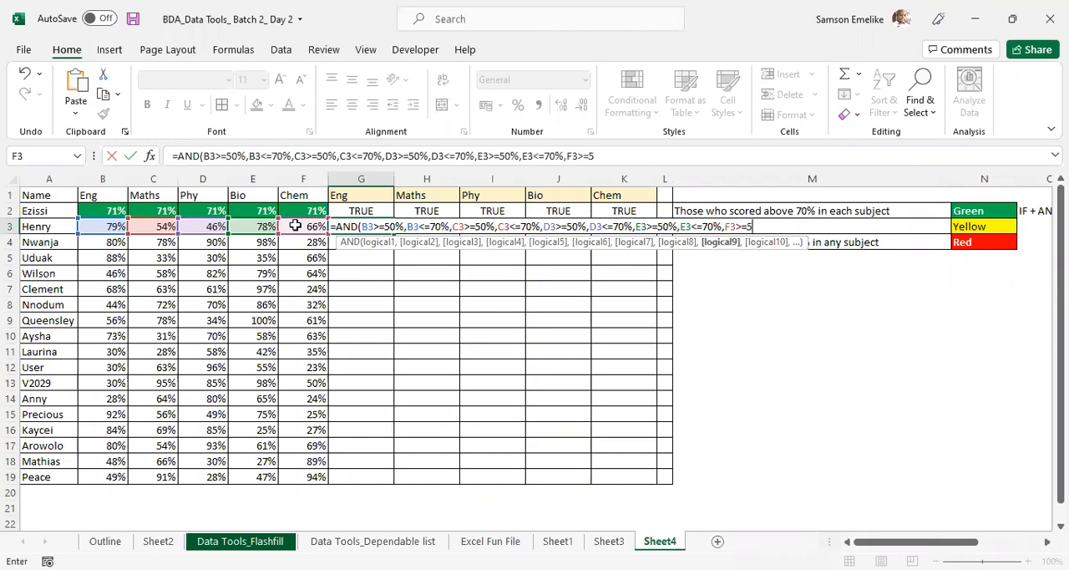
pyautogui.write('%,')
pyautogui.click(295, 225)
pyautogui.write('<')
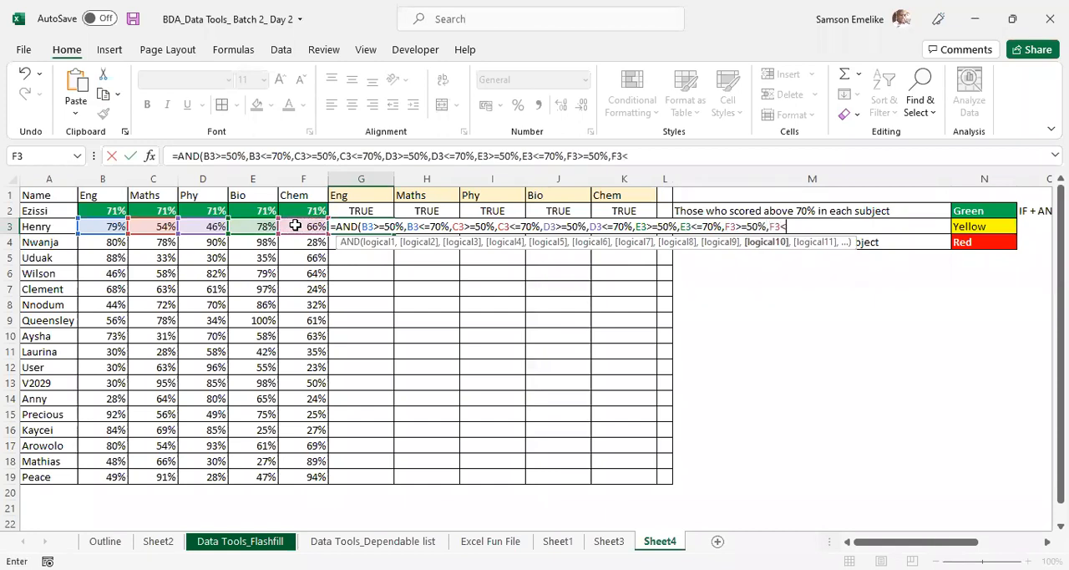
pyautogui.write('=70%)')
pyautogui.press('Return')
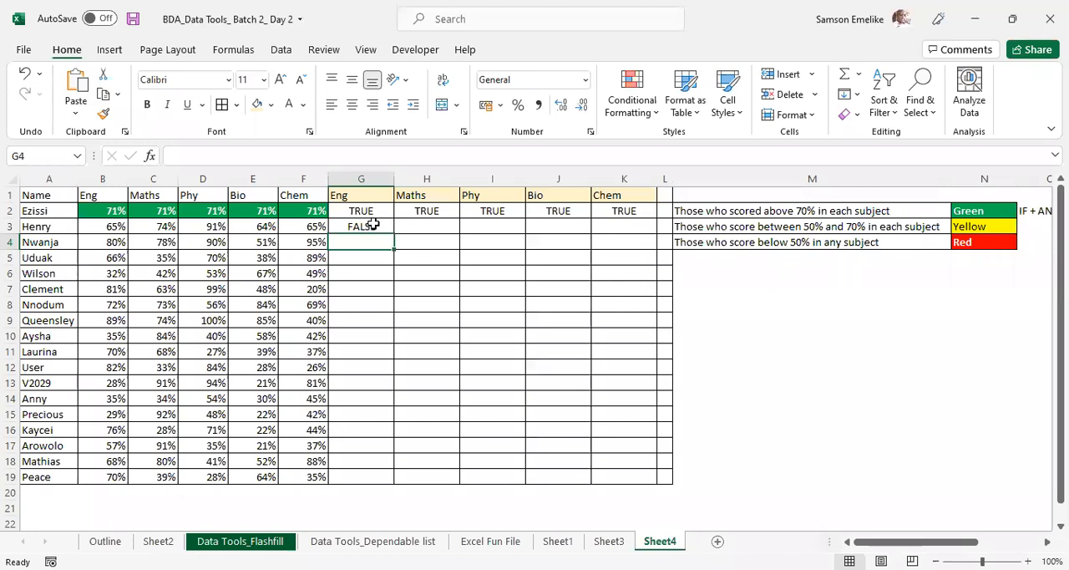
# - Lock the column of both B3 references in the G3 formula as $B3, following the style of the G2 formula
pyautogui.click(374, 224)
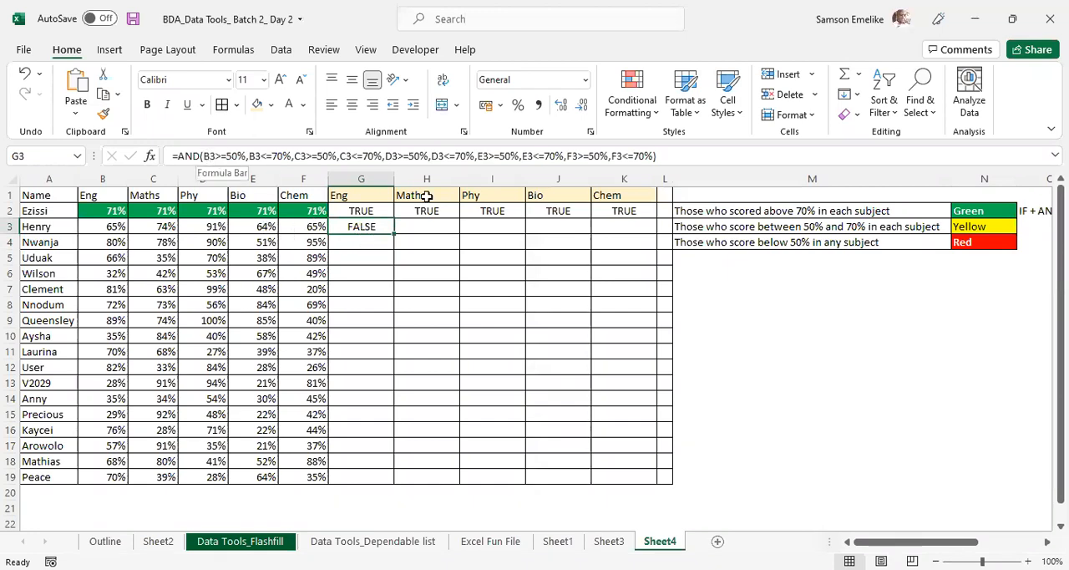
pyautogui.click(359, 210)
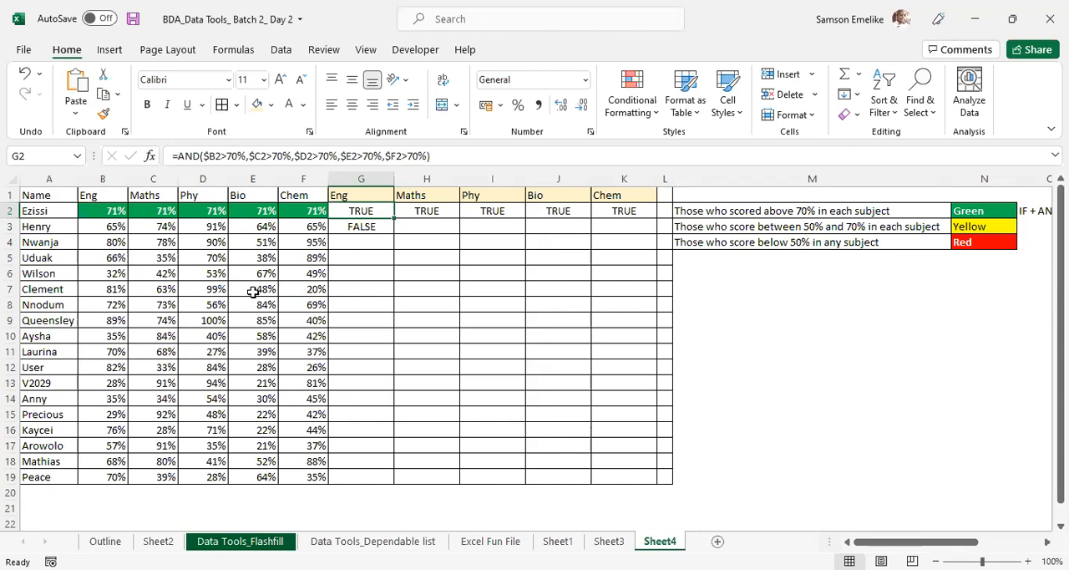
pyautogui.click(374, 226)
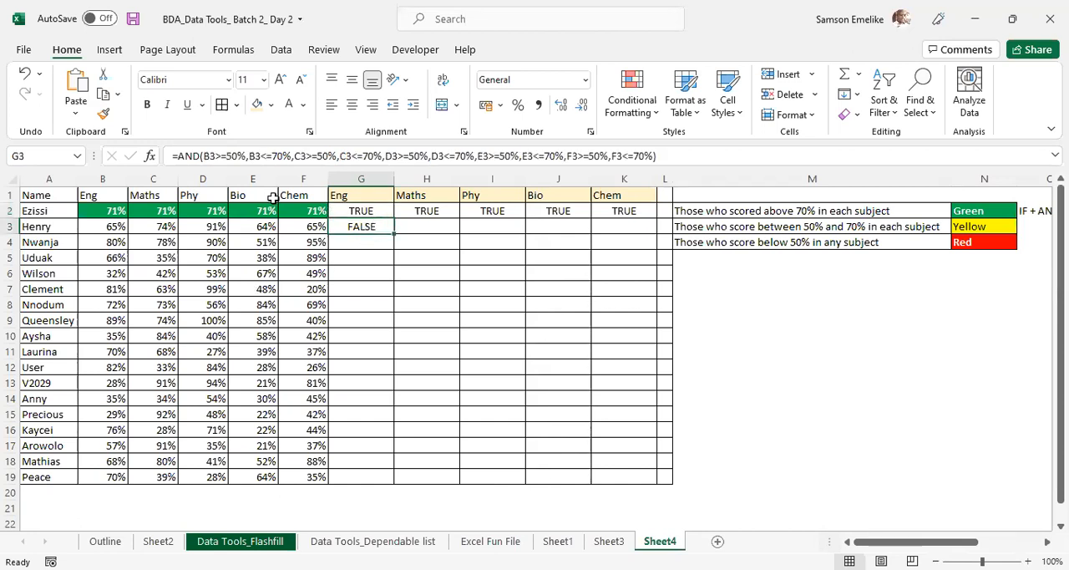
pyautogui.click(204, 156)
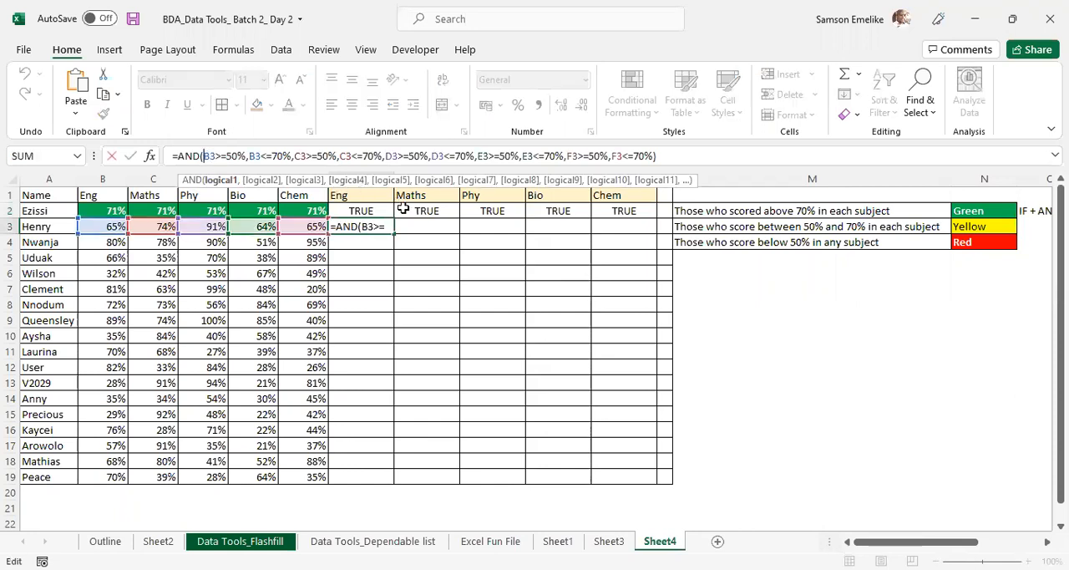
pyautogui.press('F4')
pyautogui.press('F4')
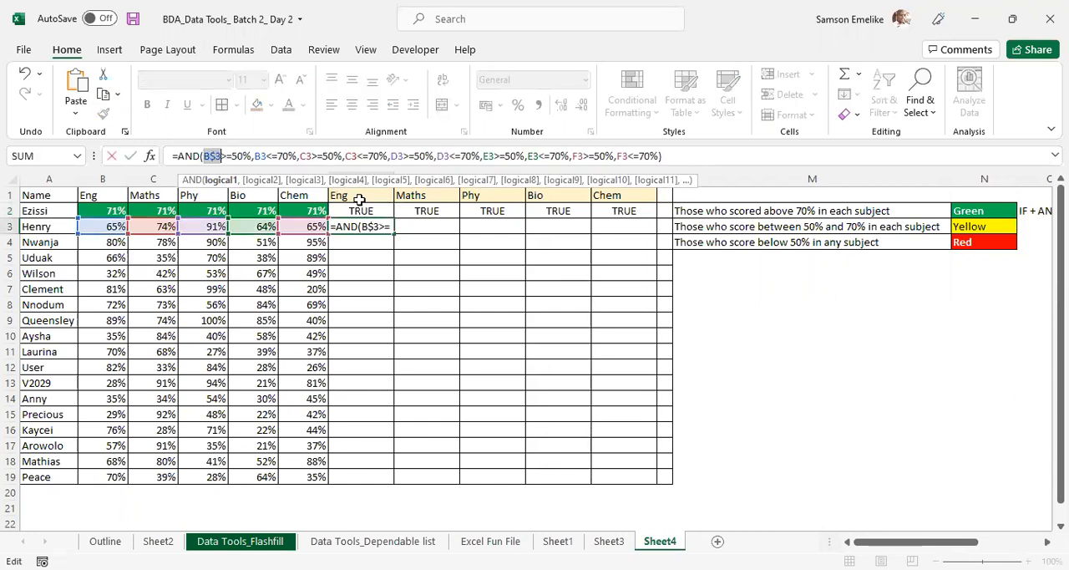
pyautogui.press('F4')
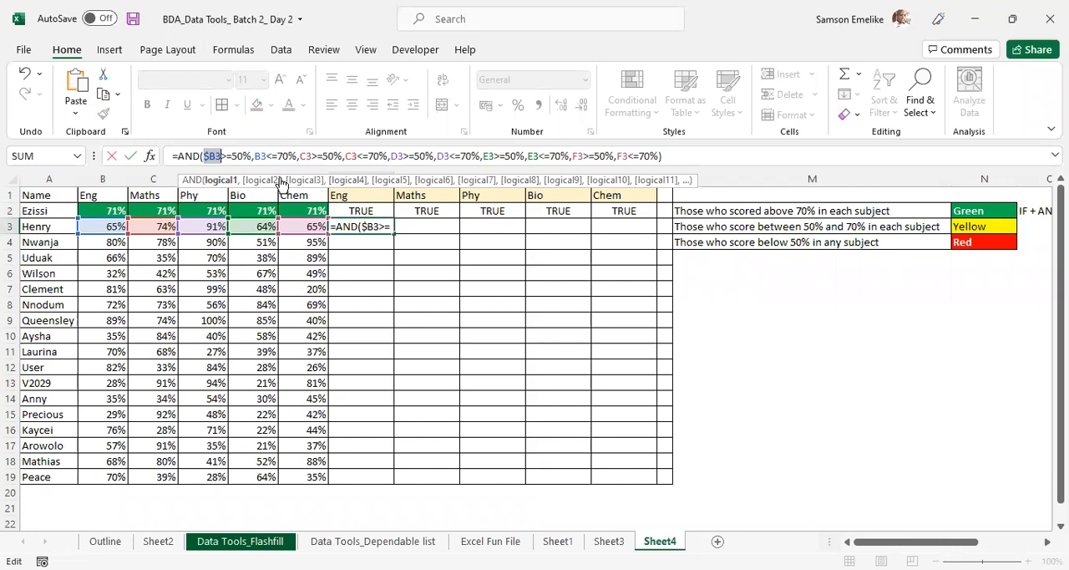
pyautogui.click(257, 156)
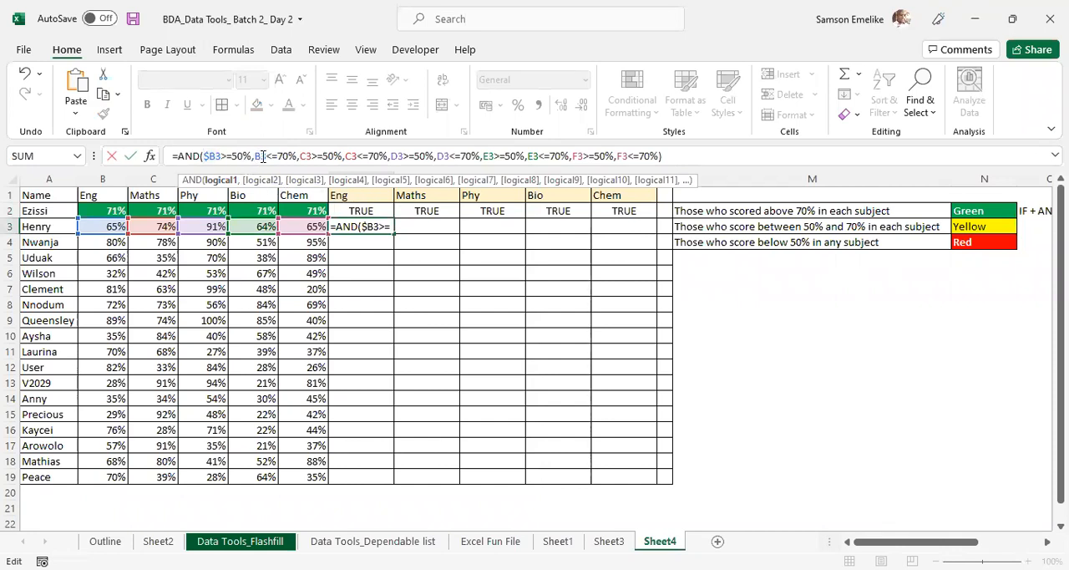
pyautogui.doubleClick(260, 156)
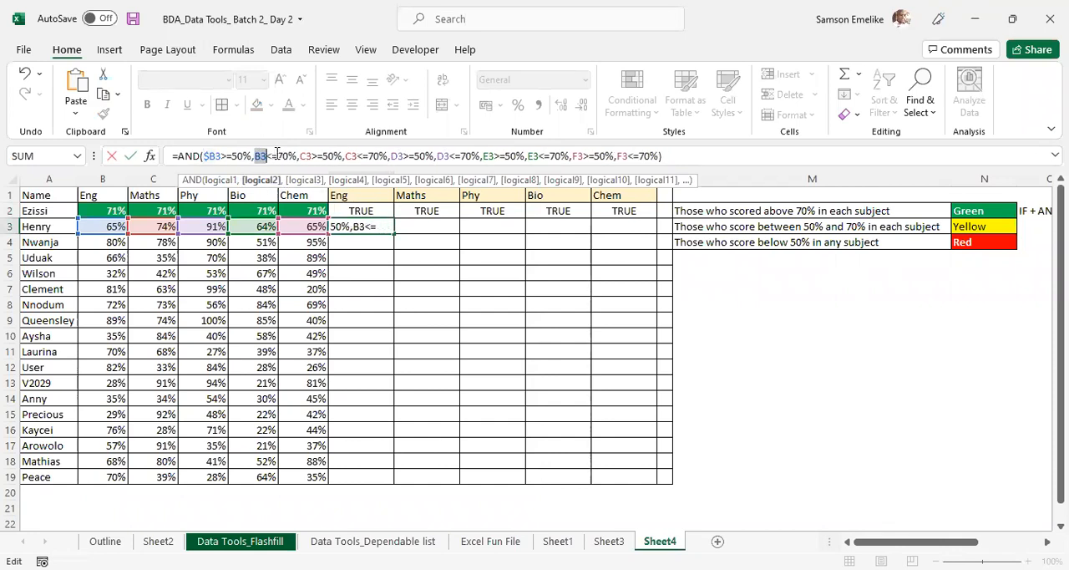
pyautogui.press('F4')
pyautogui.press('F4')
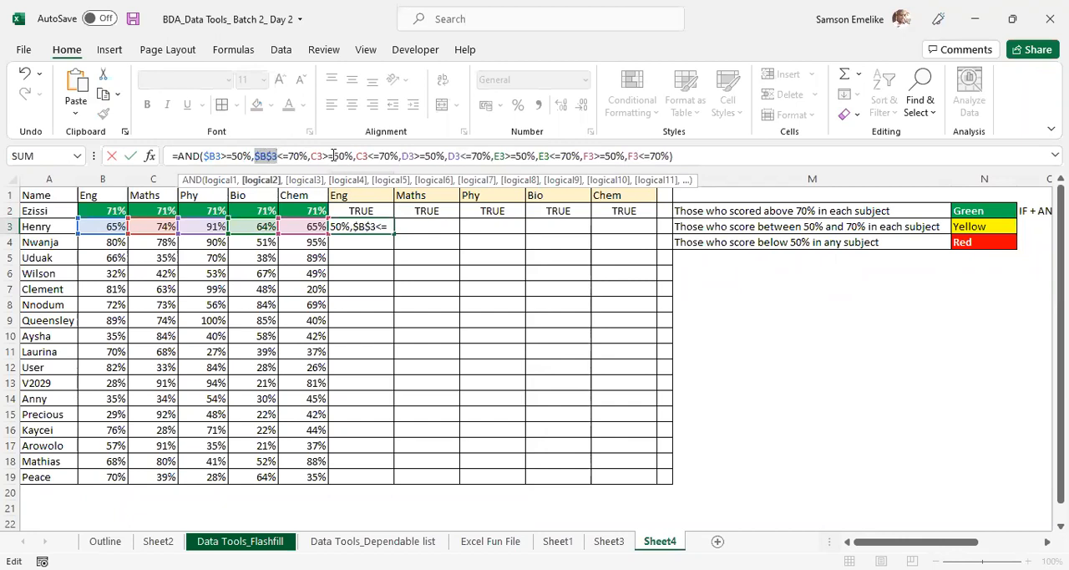
pyautogui.press('F4')
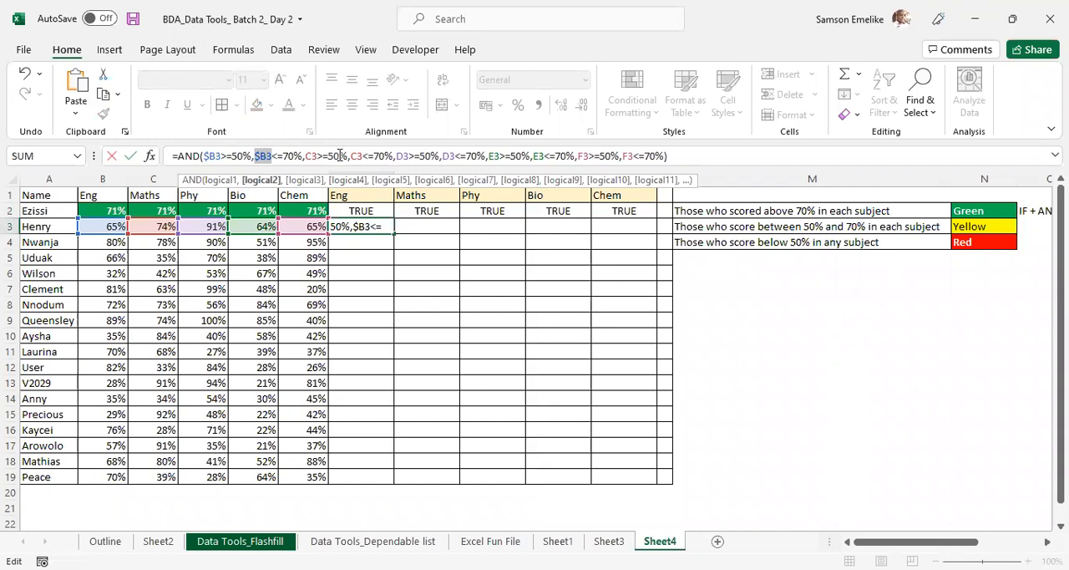
# - Lock the column of both Maths references in the G3 formula as $C3
pyautogui.click(312, 156)
pyautogui.press('F4')
pyautogui.press('F4')
pyautogui.press('F4')
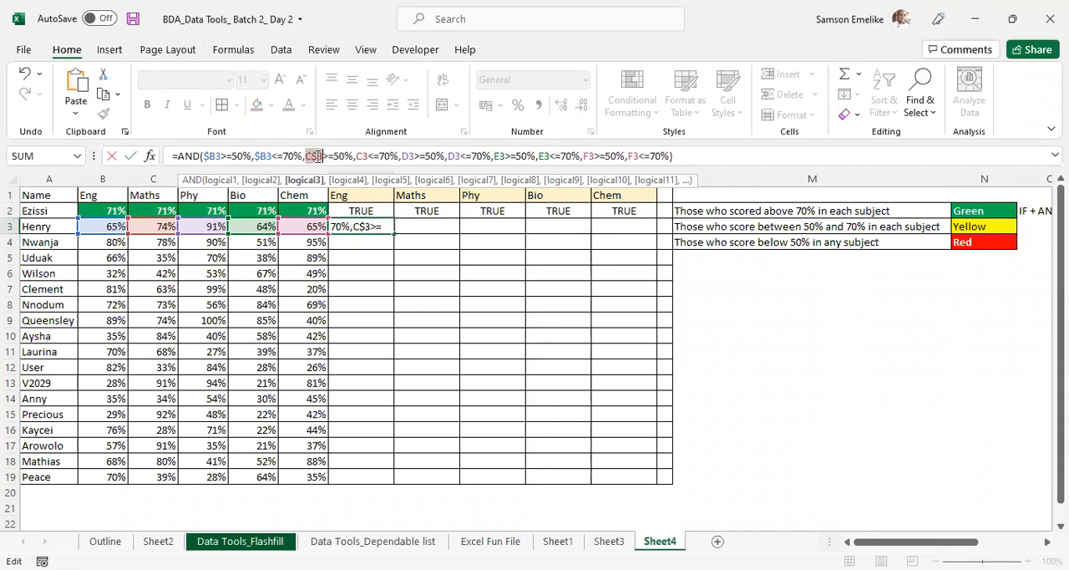
pyautogui.click(361, 156)
pyautogui.press('F4')
pyautogui.press('F4')
# - Lock the column of both Phy references in the G3 formula as $D3
pyautogui.press('F4')
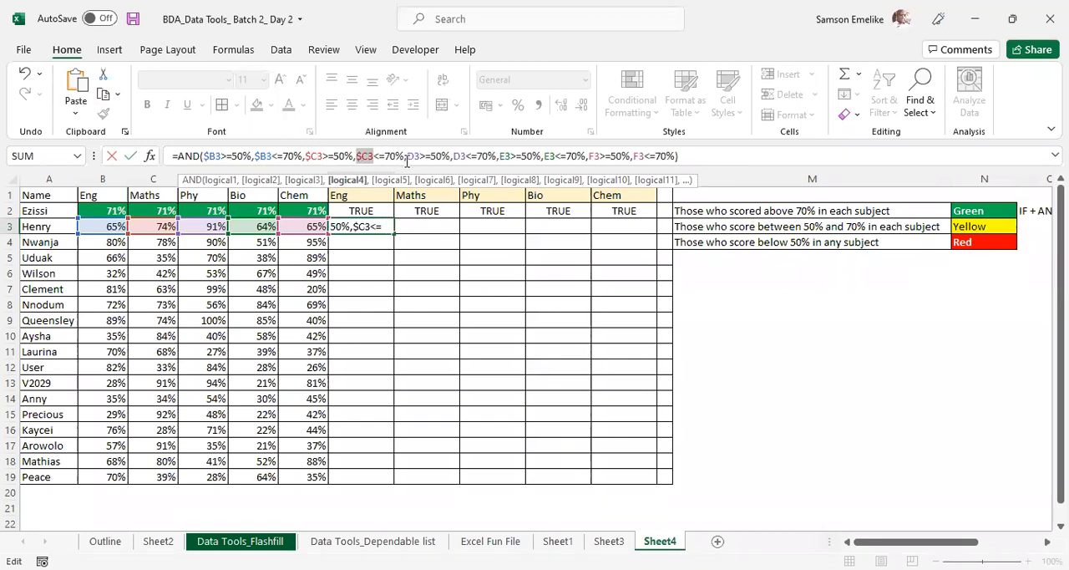
pyautogui.click(429, 156)
pyautogui.press('F4')
pyautogui.press('F4')
pyautogui.press('F4')
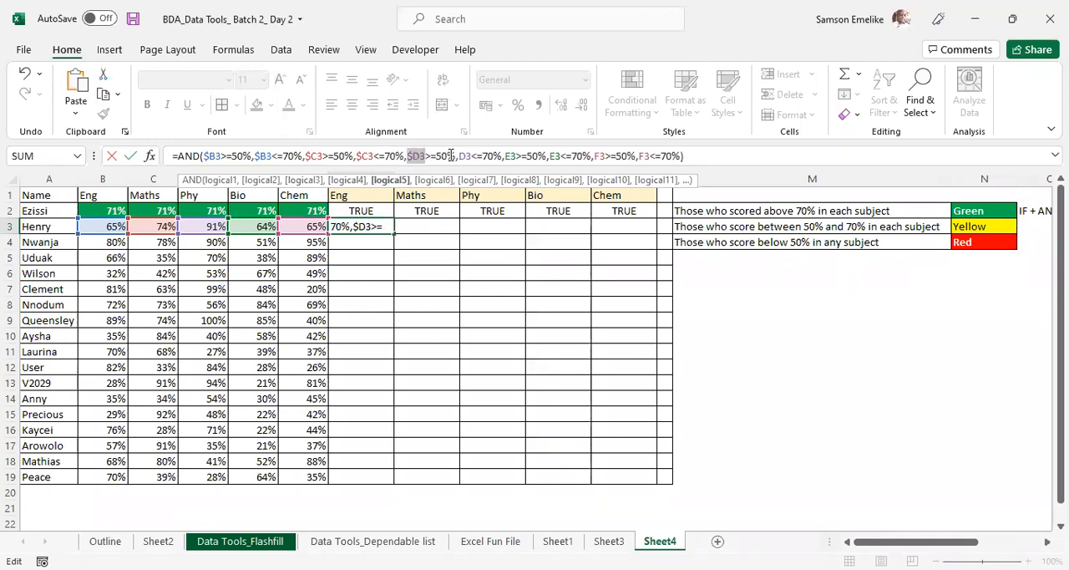
pyautogui.click(468, 156)
# - Lock the column of both Bio references in the G3 formula as $E3
pyautogui.press('F4')
pyautogui.press('F4')
pyautogui.press('F4')
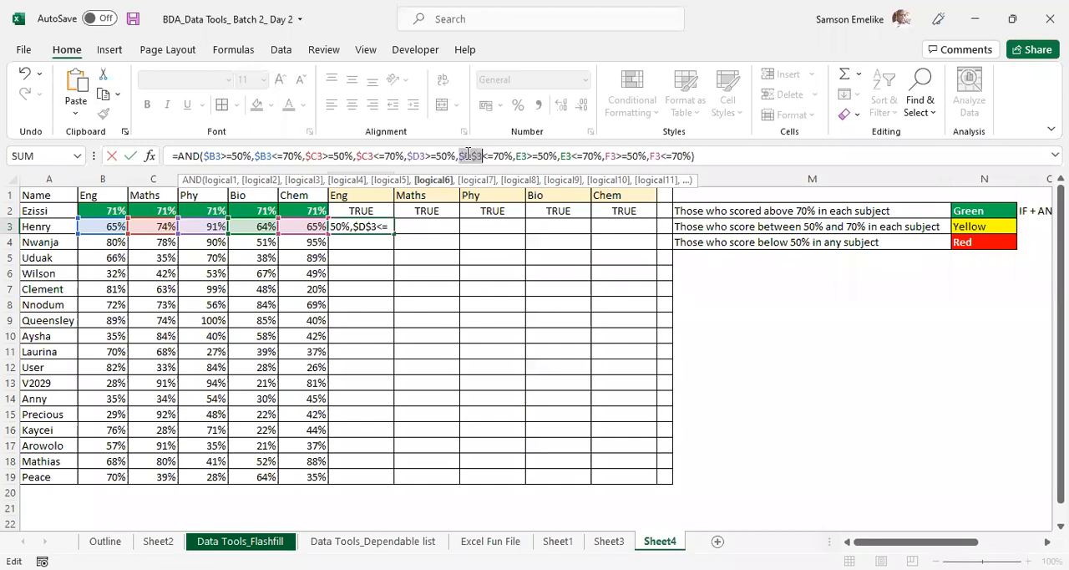
pyautogui.click(519, 157)
pyautogui.press('F4')
pyautogui.press('F4')
pyautogui.press('F4')
pyautogui.click(565, 156)
# - Lock the column of both Chem references in the G3 formula as $F3
pyautogui.press('F4')
pyautogui.press('F4')
pyautogui.press('F4')
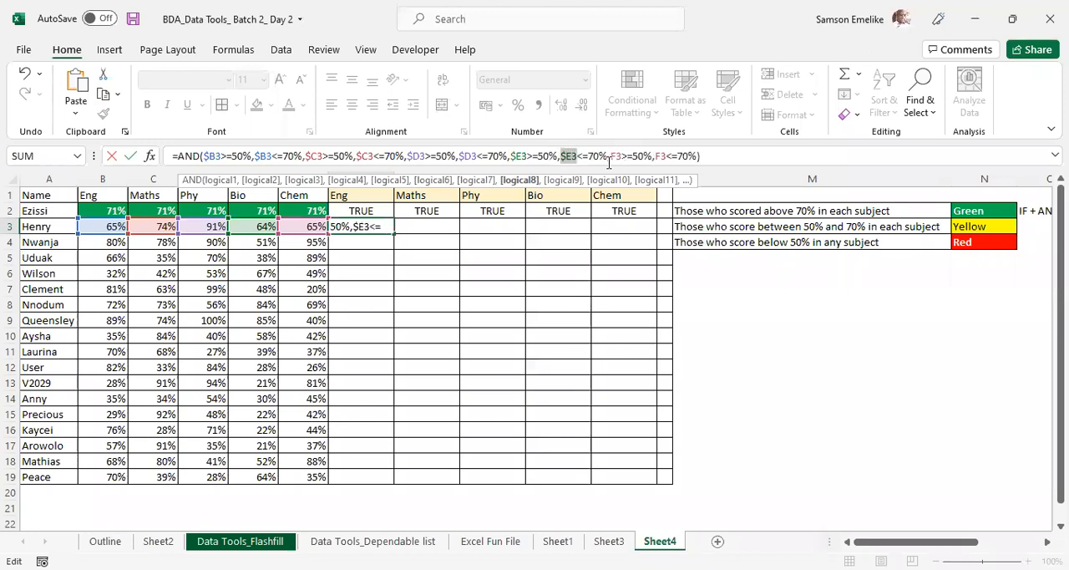
pyautogui.click(617, 156)
pyautogui.press('F4')
pyautogui.press('F4')
pyautogui.press('F4')
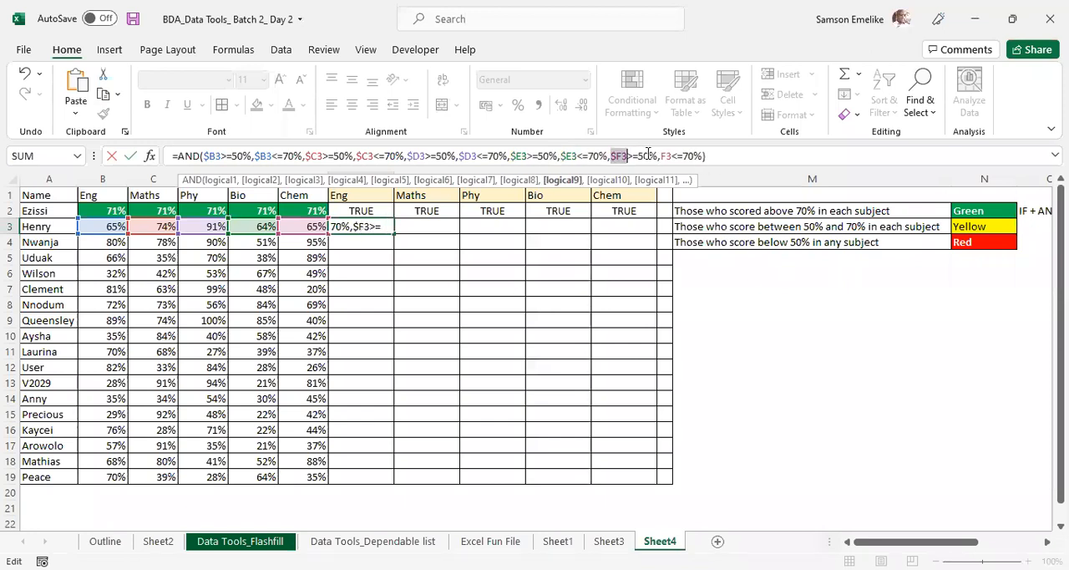
pyautogui.click(668, 156)
pyautogui.press('F4')
pyautogui.press('F4')
pyautogui.press('F4')
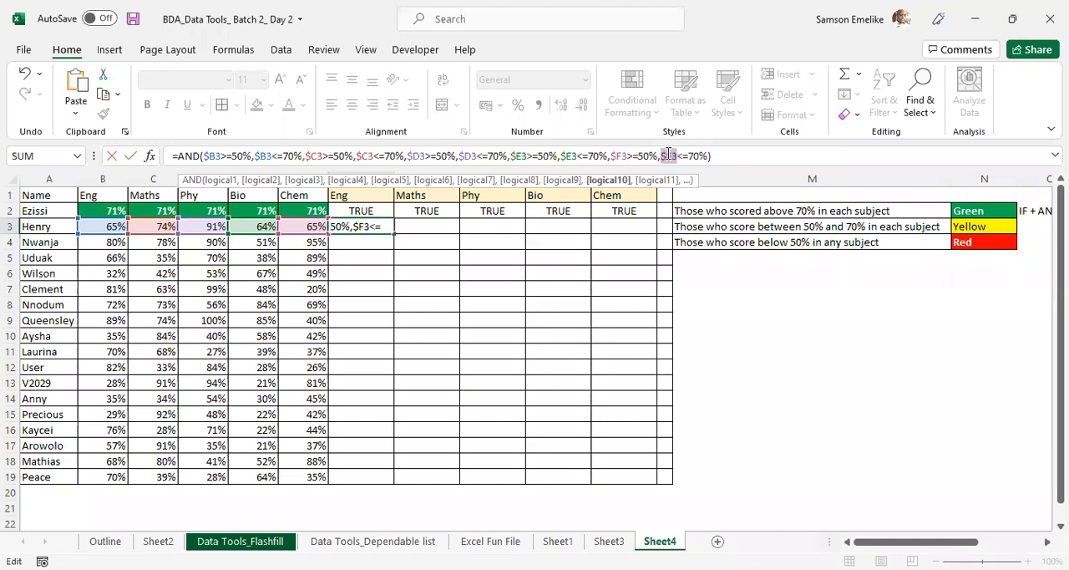
# - Confirm the G3 formula and fill all five row 3 scores, B3:F3, with 50%
pyautogui.press('Return')
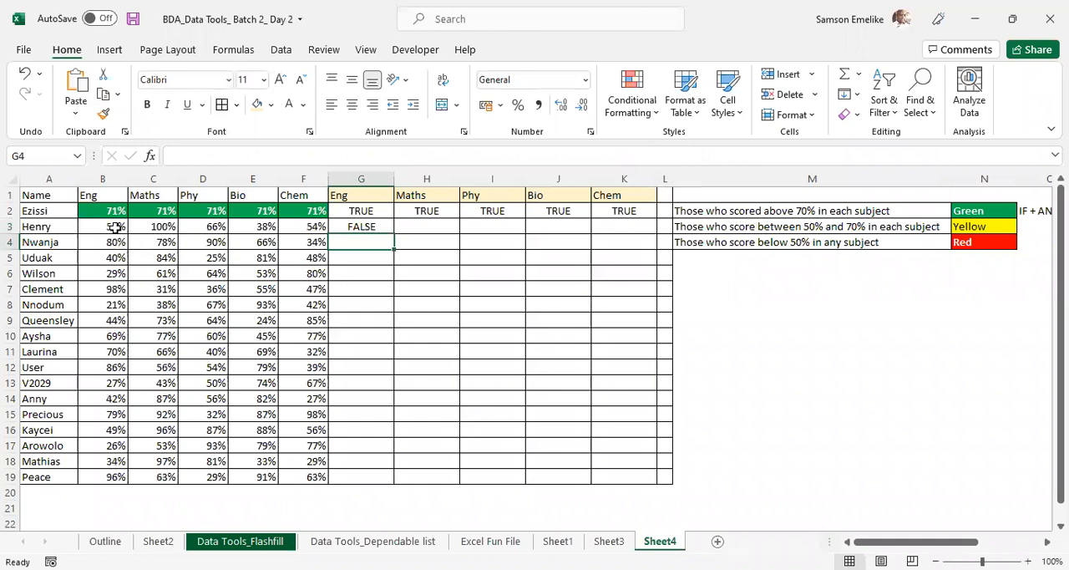
pyautogui.moveTo(115, 227); pyautogui.dragTo(163, 243)
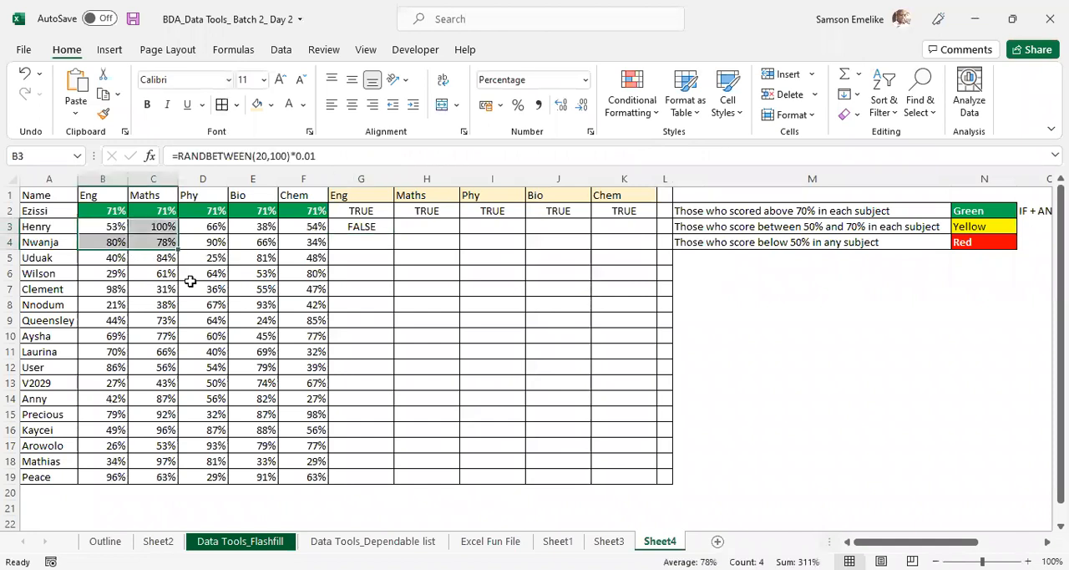
pyautogui.click(115, 226)
pyautogui.keyDown('shift'); pyautogui.click(306, 221); pyautogui.keyUp('shift')
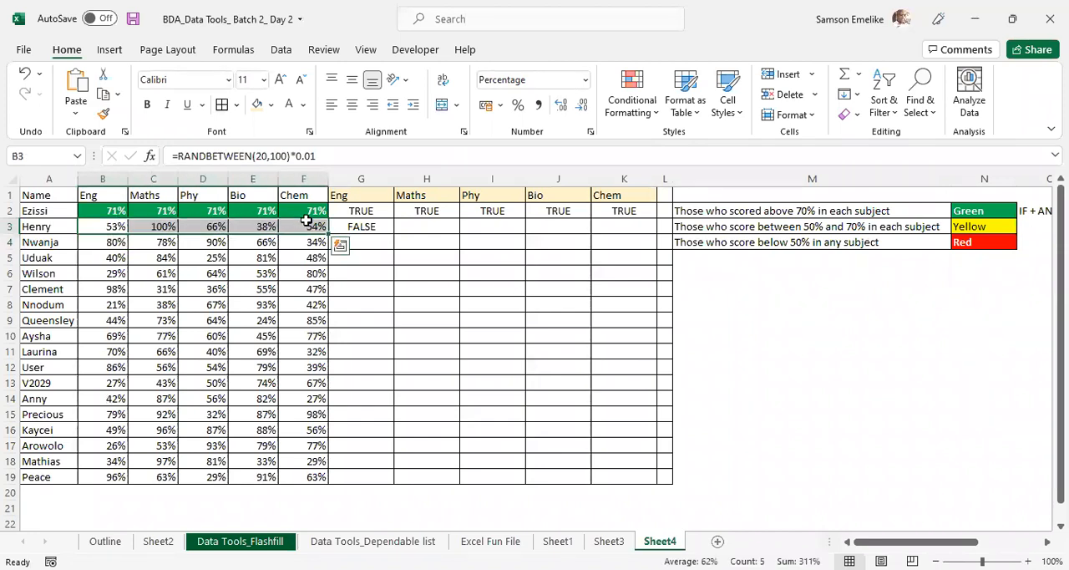
pyautogui.write('50')
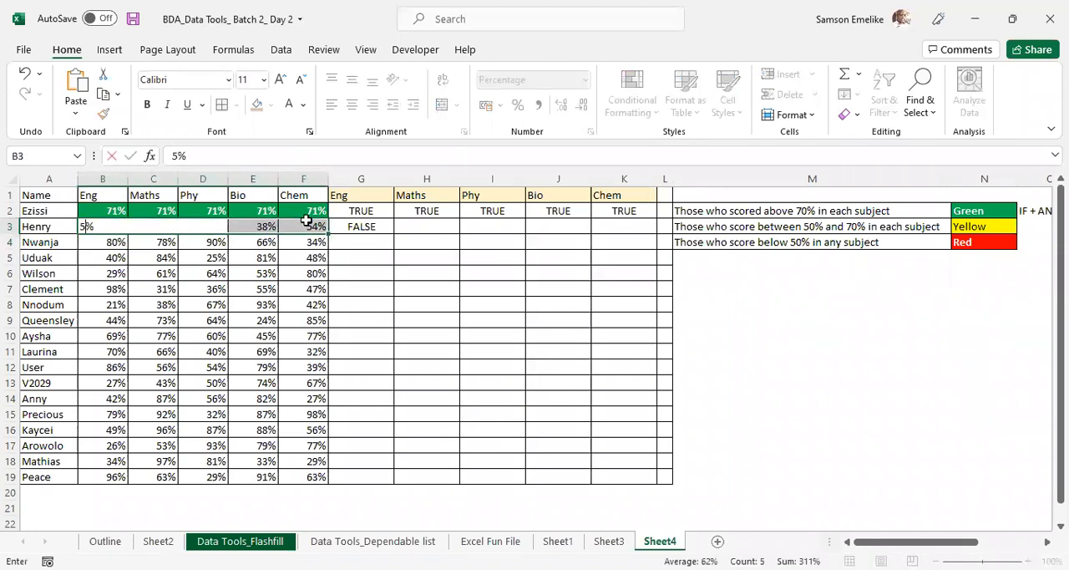
pyautogui.hotkey('ctrl', 'Return')
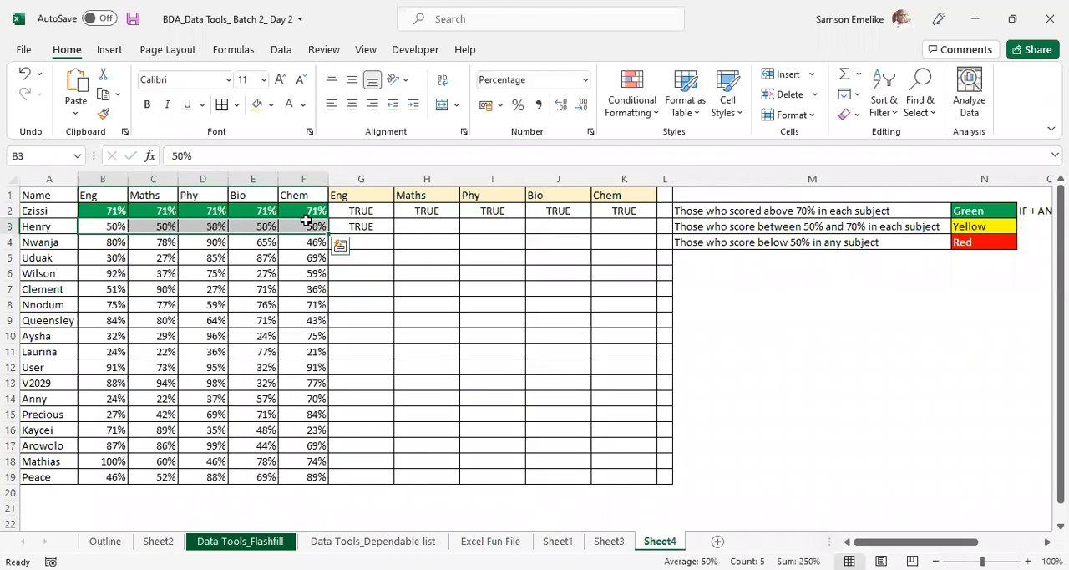
# - Set the Chem score in F3 to 80% to test the G3 formula above its upper limit
pyautogui.click(398, 243)
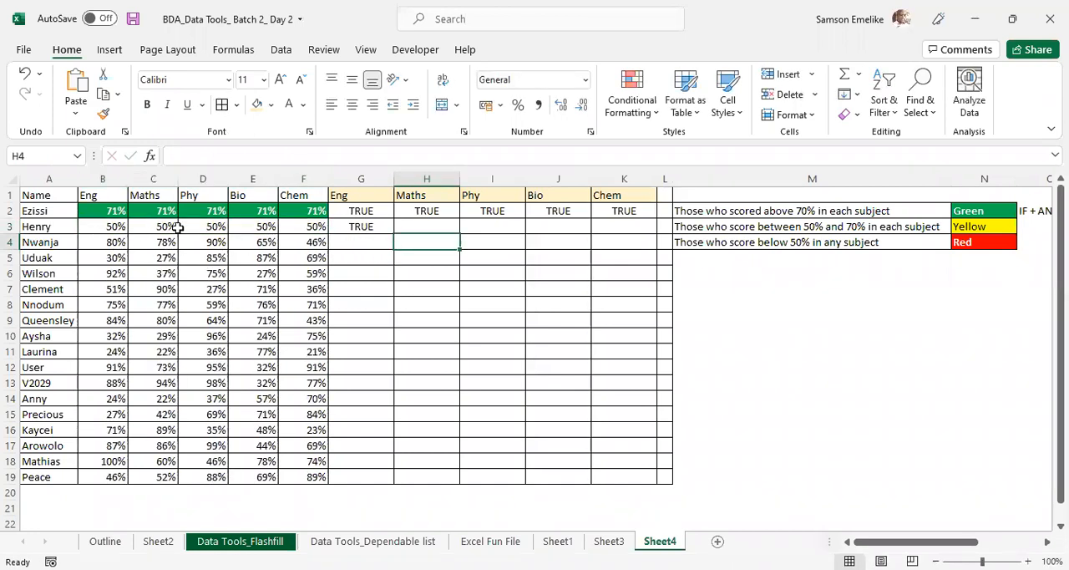
pyautogui.click(317, 228)
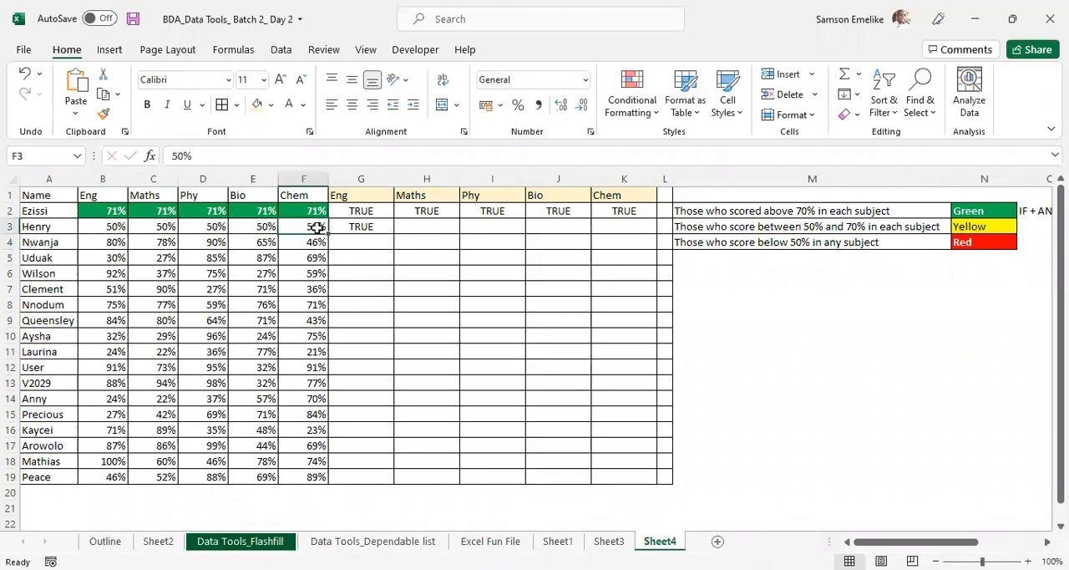
pyautogui.write('80')
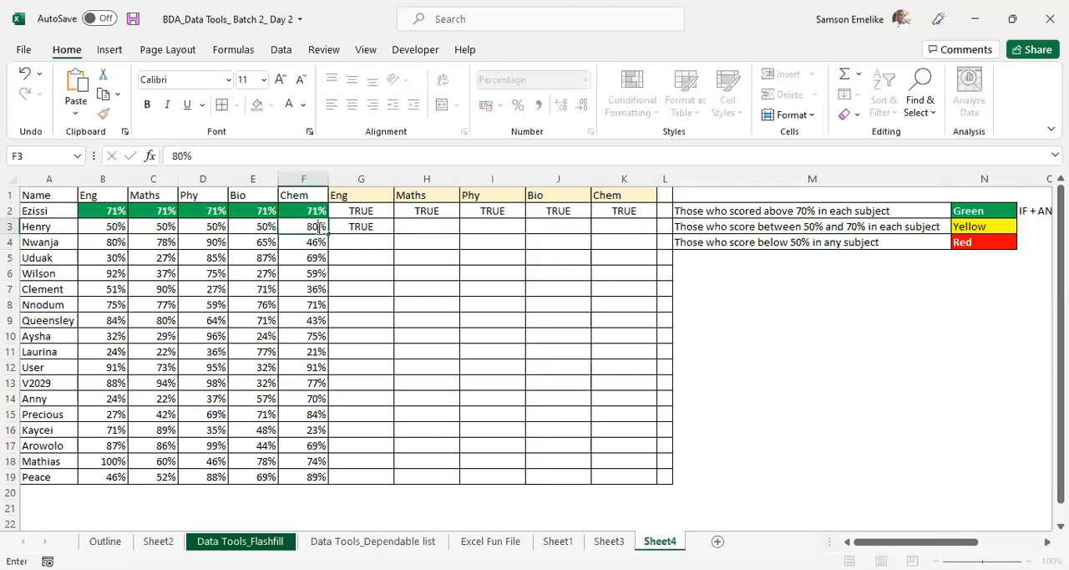
pyautogui.press('Return')
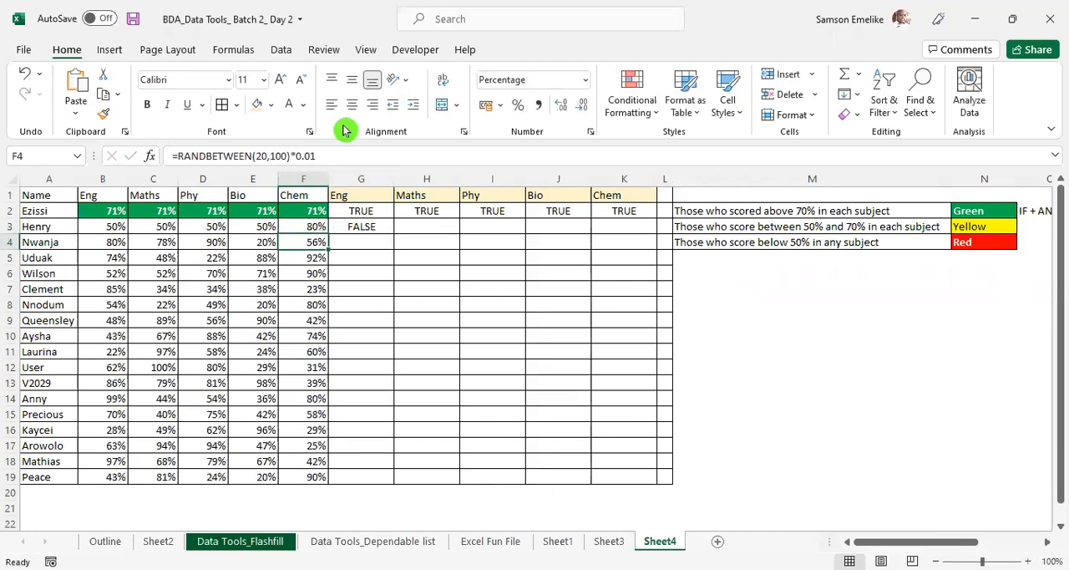
# - Set the Chem score in F3 to 70% to test the upper limit of the G3 formula
pyautogui.click(313, 225)
pyautogui.write('70')
pyautogui.press('Return')
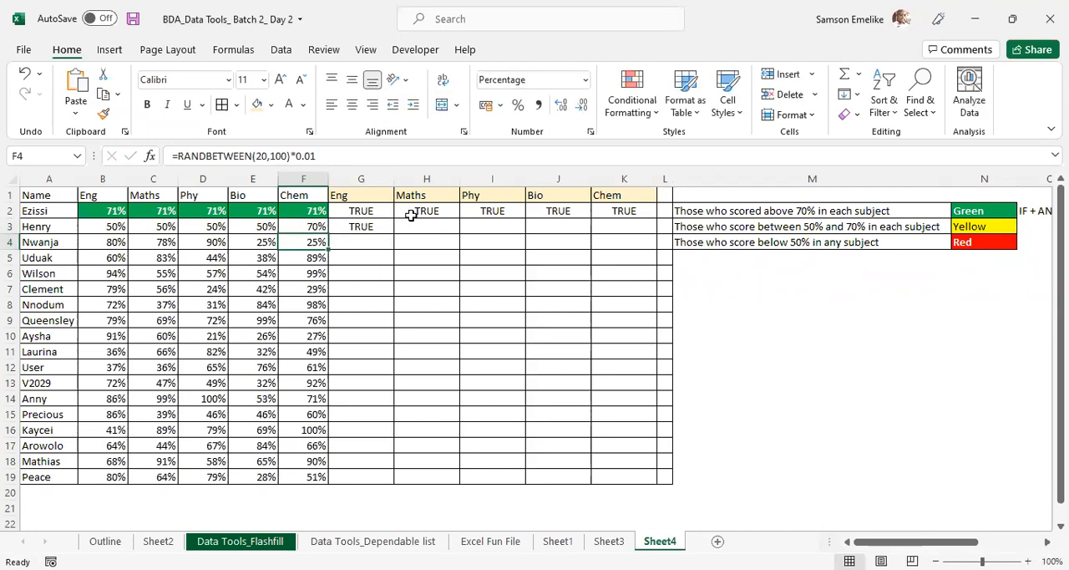
# - Fill the G3 formula across to K3 and check the cell references in the Bio and Maths copies
pyautogui.click(357, 224)
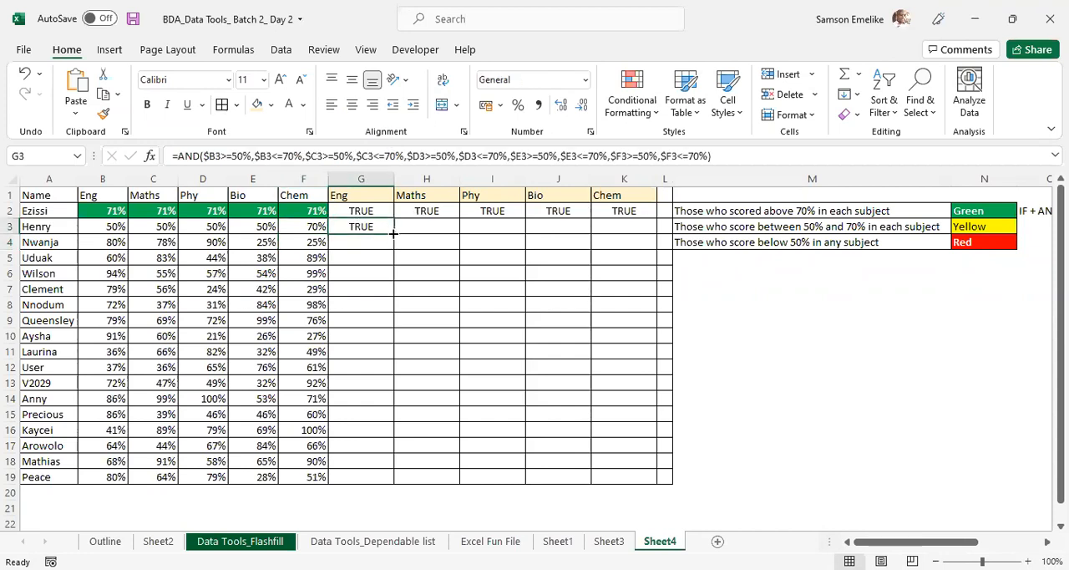
pyautogui.moveTo(392, 233); pyautogui.dragTo(636, 239)
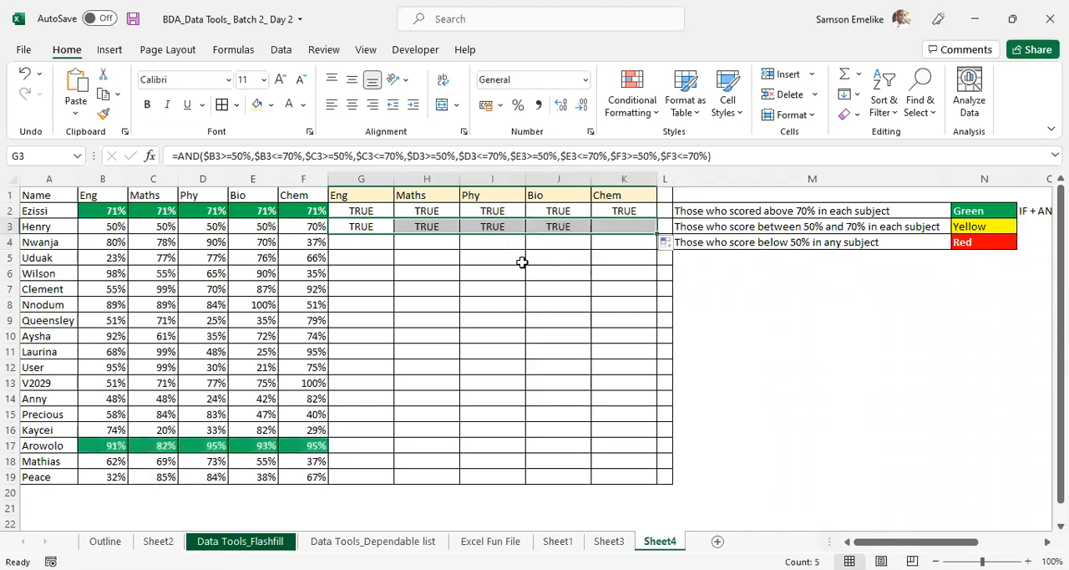
pyautogui.doubleClick(565, 225)
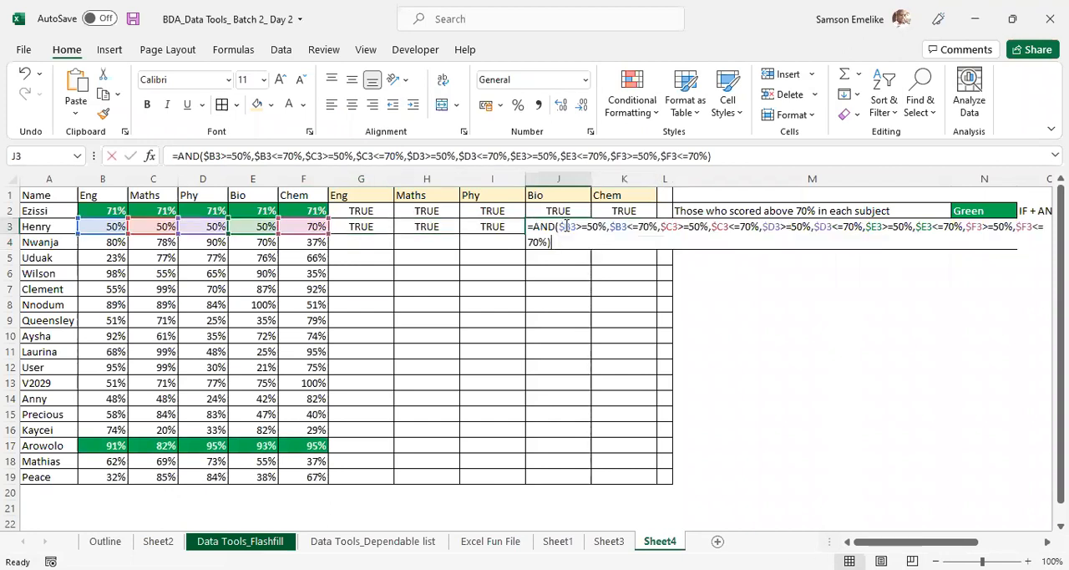
pyautogui.click(423, 227)
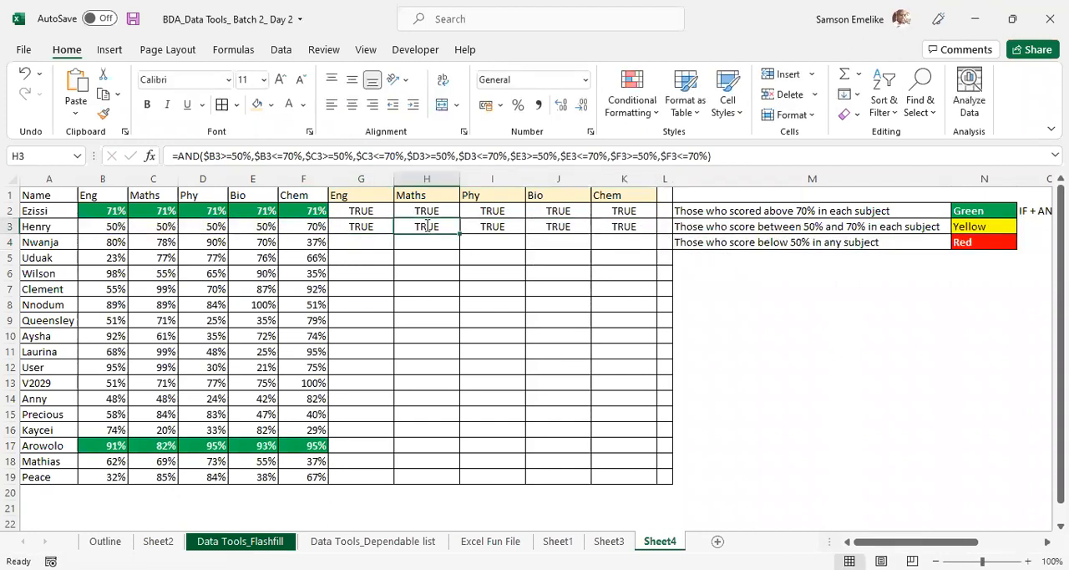
pyautogui.doubleClick(426, 226)
pyautogui.press('Escape')
# - Copy the full text of the AND formula in G3, leaving the cell as it is
pyautogui.click(359, 226)
pyautogui.press('F2')
pyautogui.moveTo(711, 155); pyautogui.dragTo(132, 157)
pyautogui.hotkey('ctrl', 'c')
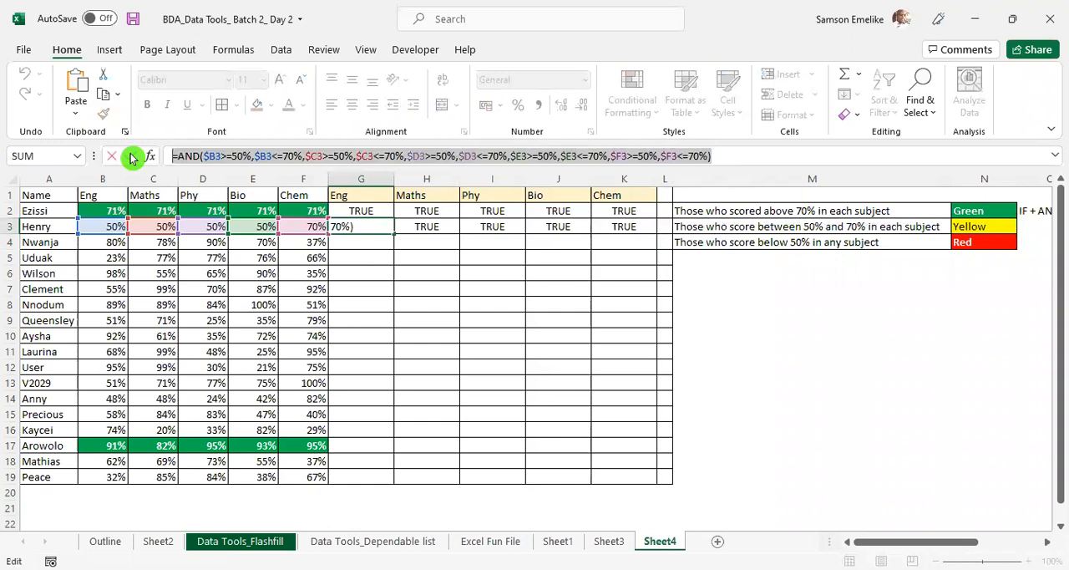
pyautogui.press('Escape')
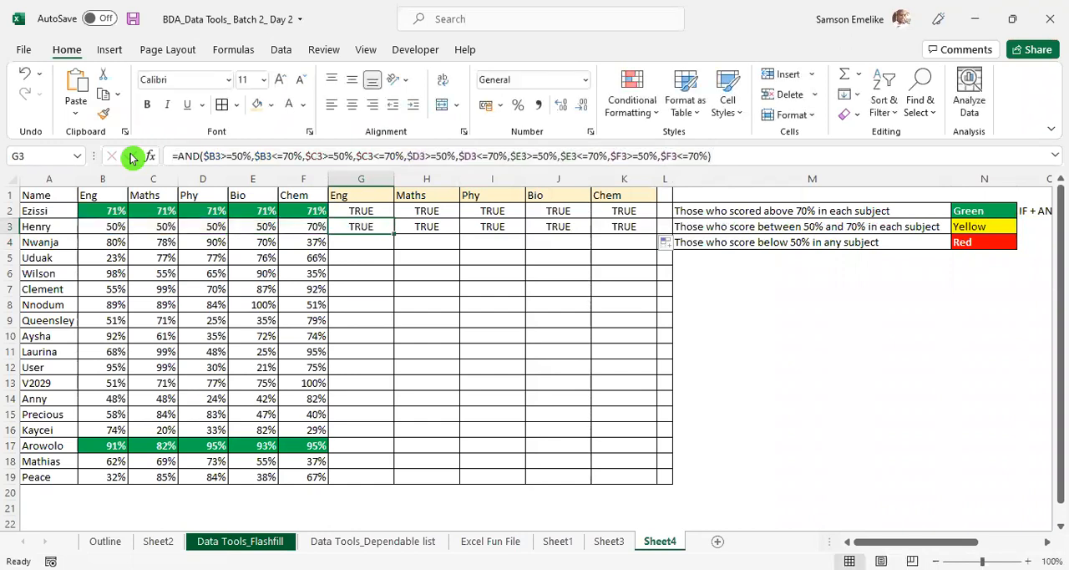
# - Create a formula-based conditional formatting rule for B2:F19 and paste the copied 50%–70% AND formula as its condition
pyautogui.click(94, 210)
pyautogui.moveTo(206, 215); pyautogui.dragTo(305, 474)
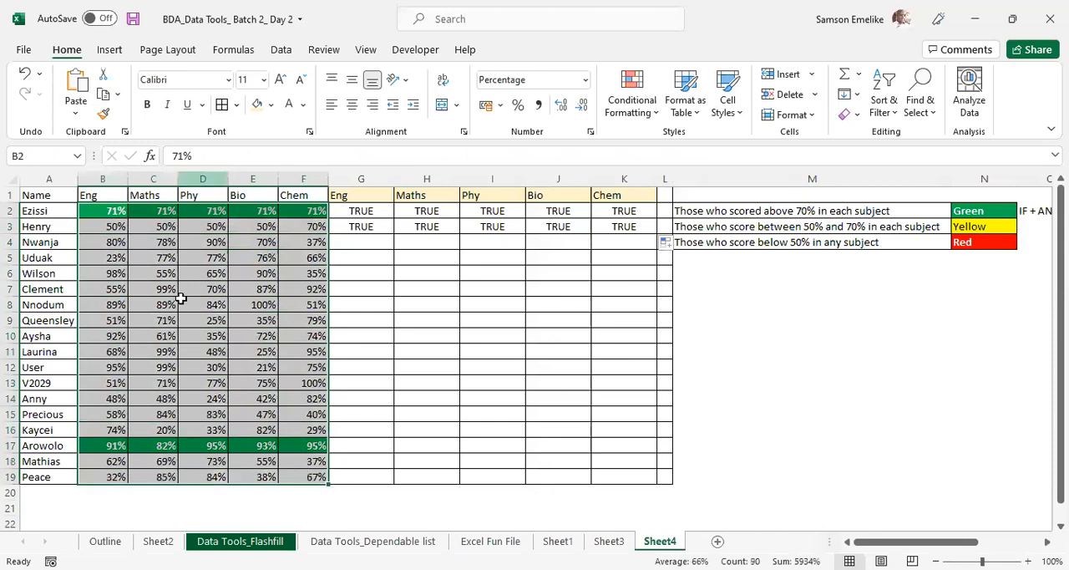
pyautogui.click(632, 89)
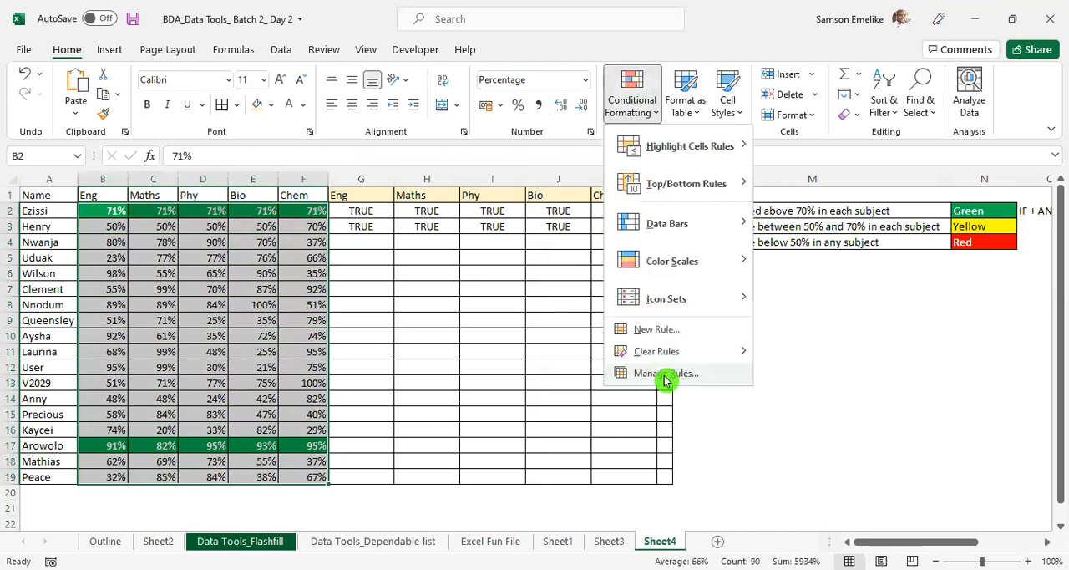
pyautogui.click(658, 375)
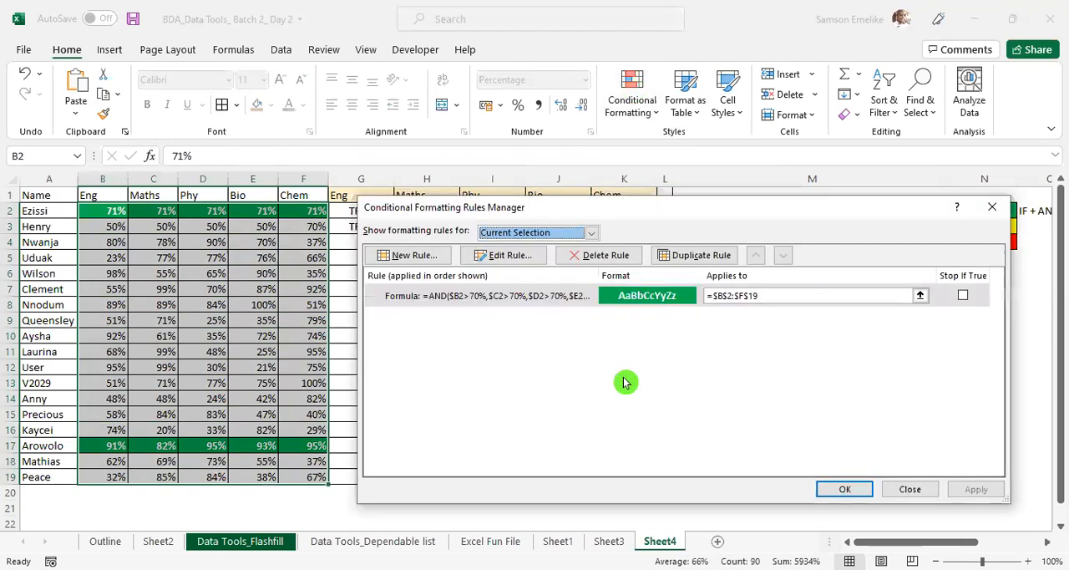
pyautogui.click(415, 256)
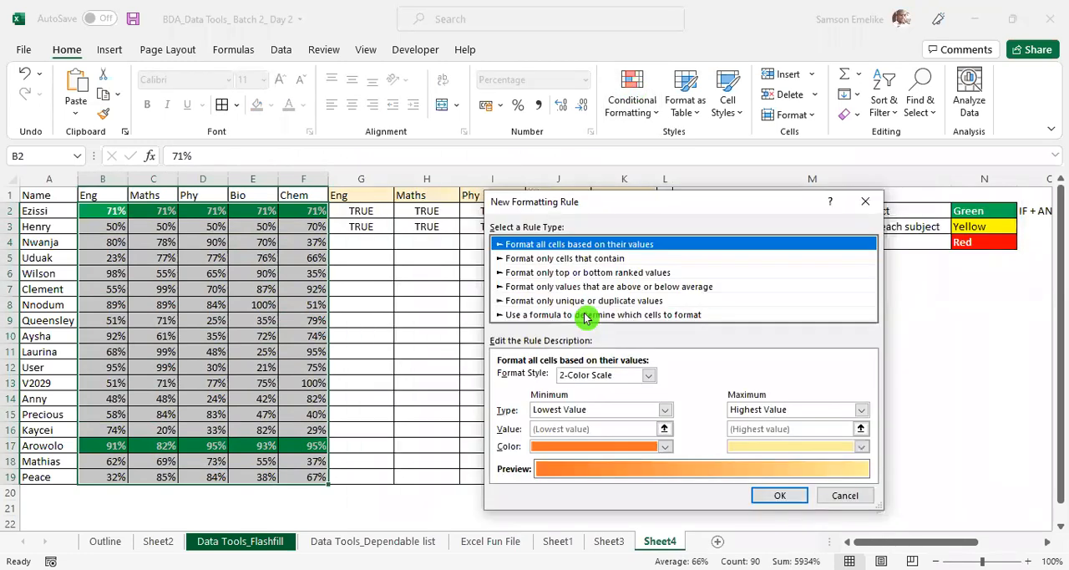
pyautogui.click(584, 315)
pyautogui.click(577, 379)
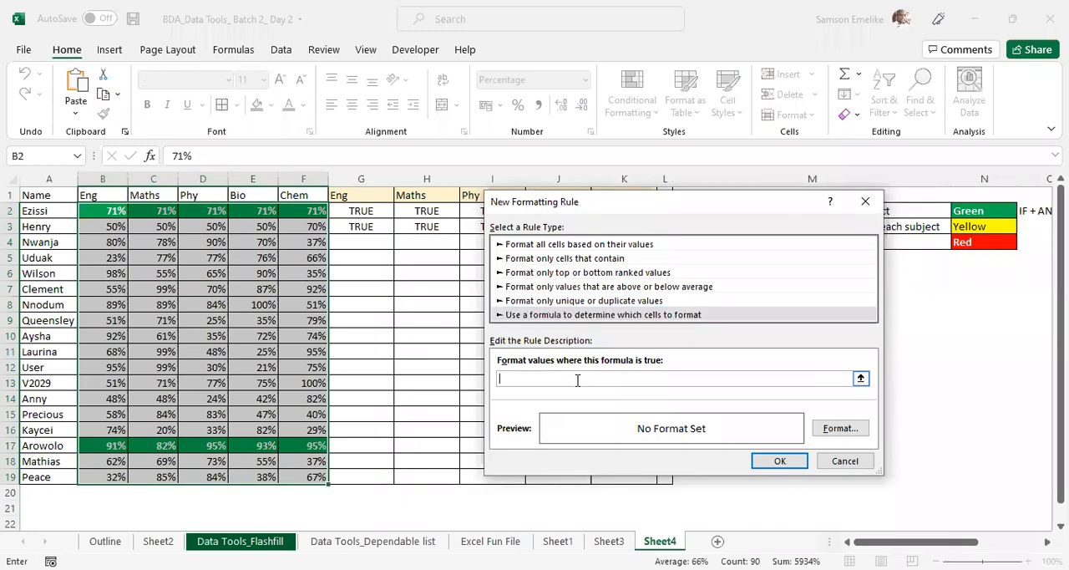
pyautogui.hotkey('ctrl', 'v')
# - Give the new 50%–70% rule a yellow fill format and add it to the rule list
pyautogui.click(840, 430)
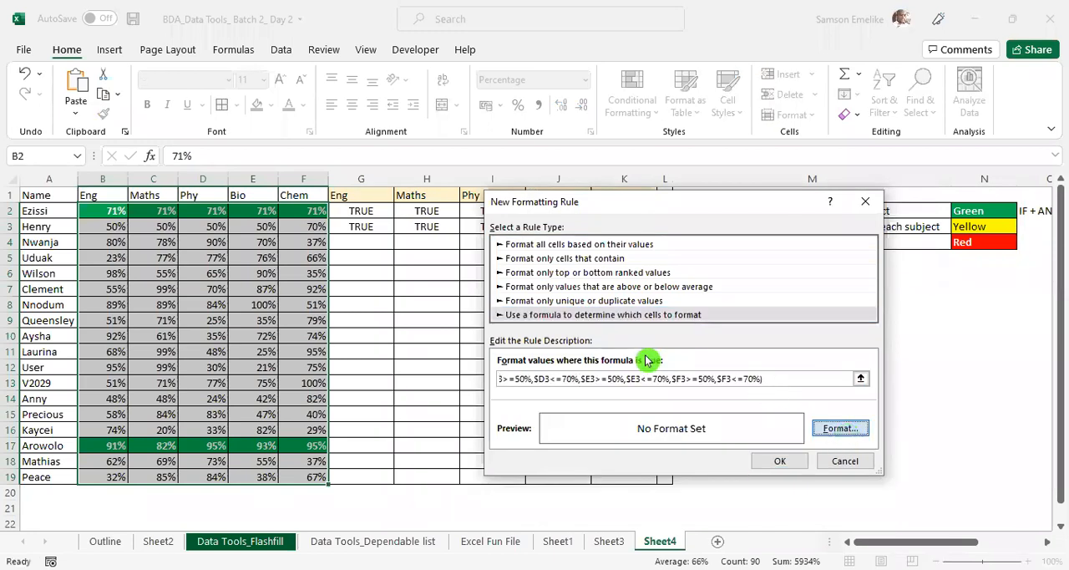
pyautogui.click(544, 312)
pyautogui.click(791, 508)
pyautogui.click(785, 465)
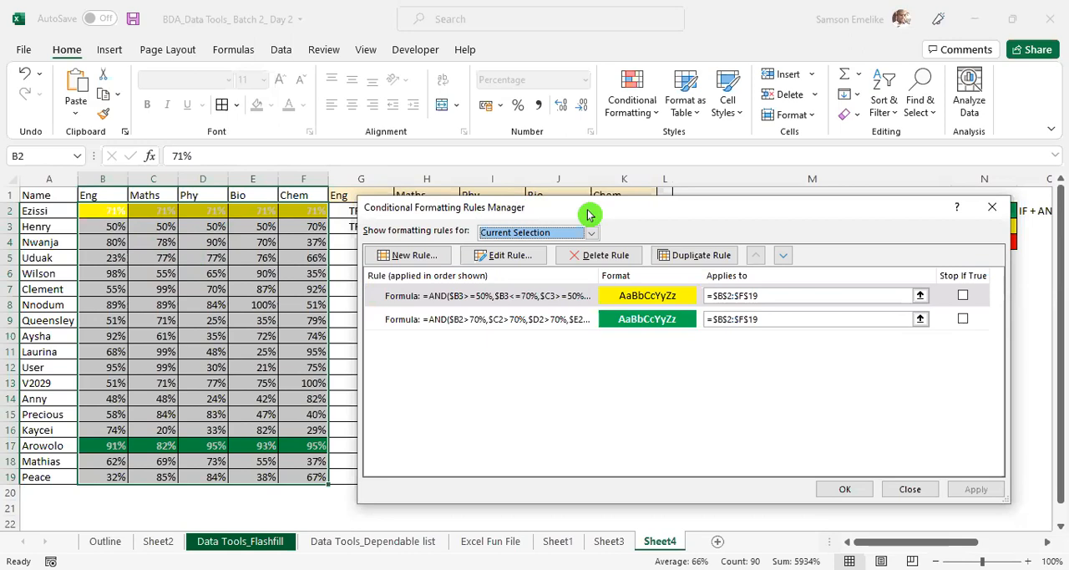
# - Enable Stop If True for the yellow rule and move it below the green rule, applying the changes
pyautogui.moveTo(587, 215); pyautogui.dragTo(635, 234)
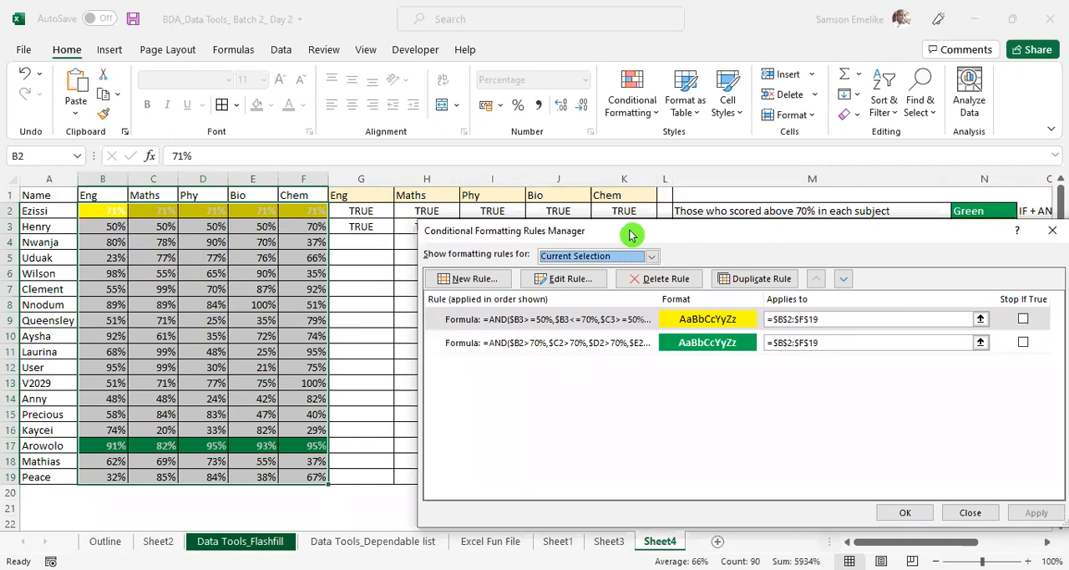
pyautogui.moveTo(631, 235); pyautogui.dragTo(584, 225)
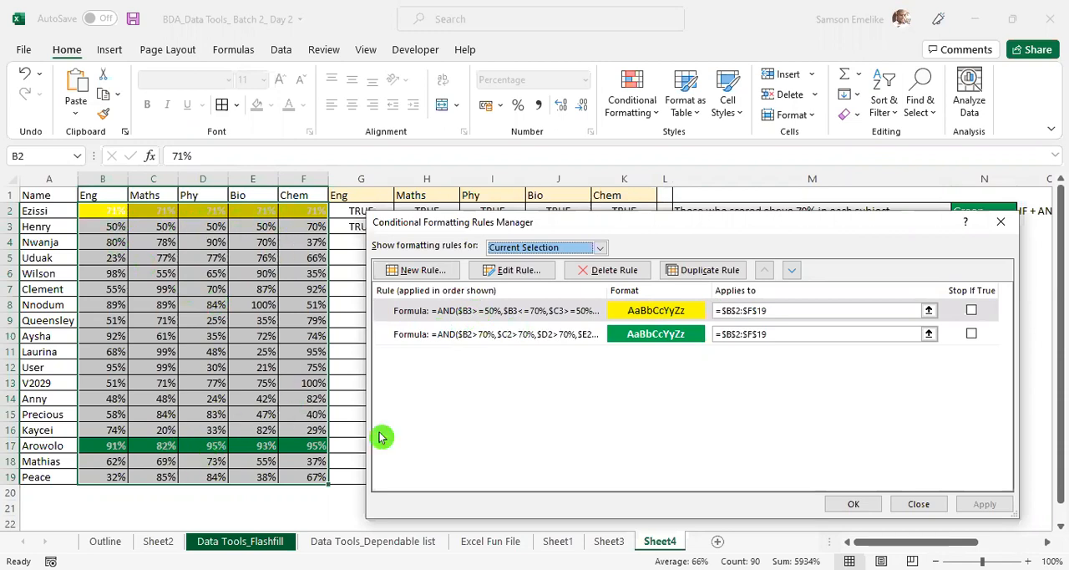
pyautogui.click(972, 313)
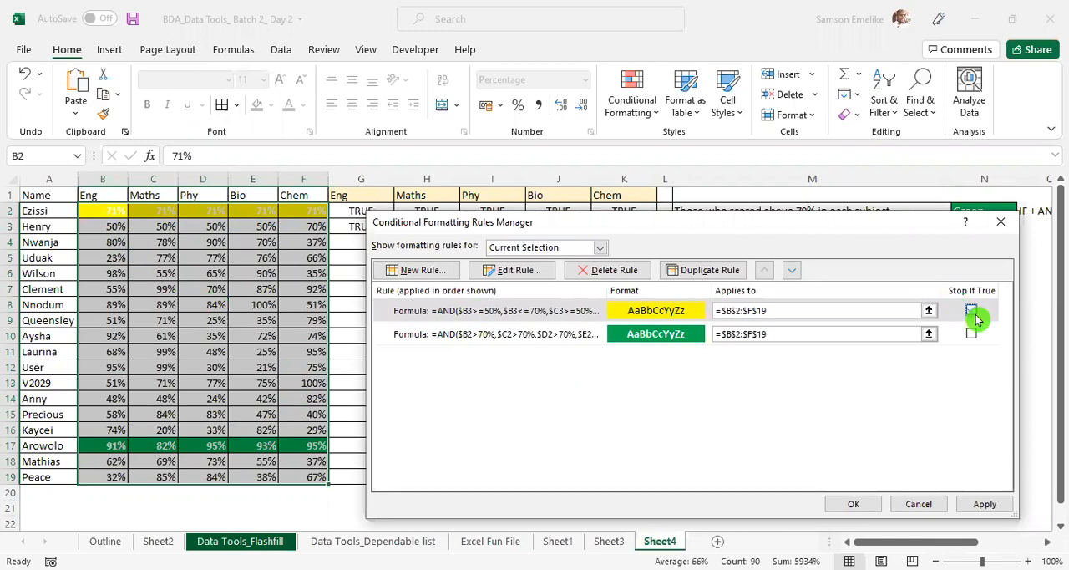
pyautogui.click(790, 271)
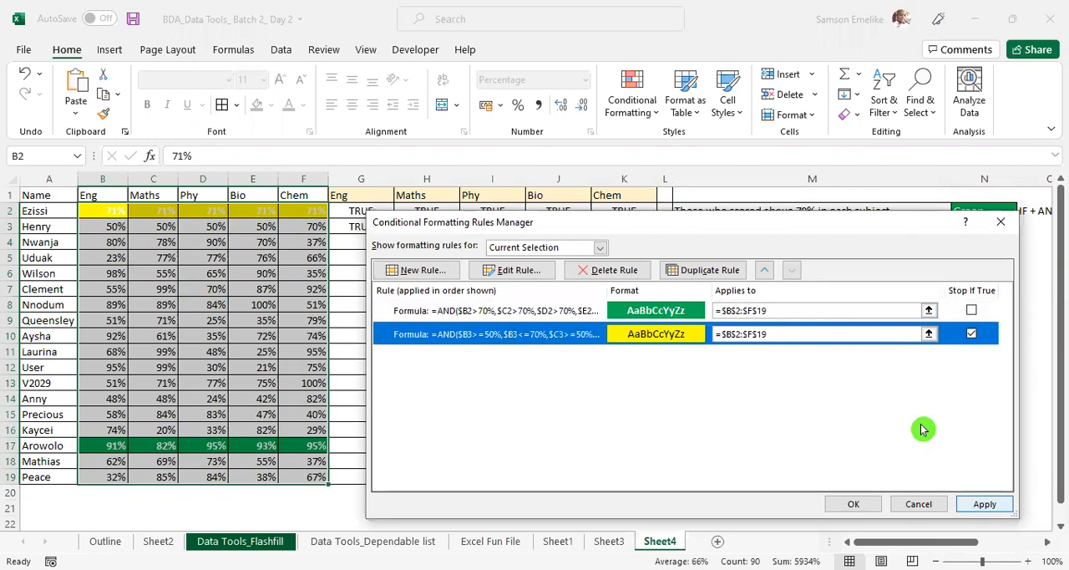
pyautogui.hotkey('alt', 'a')
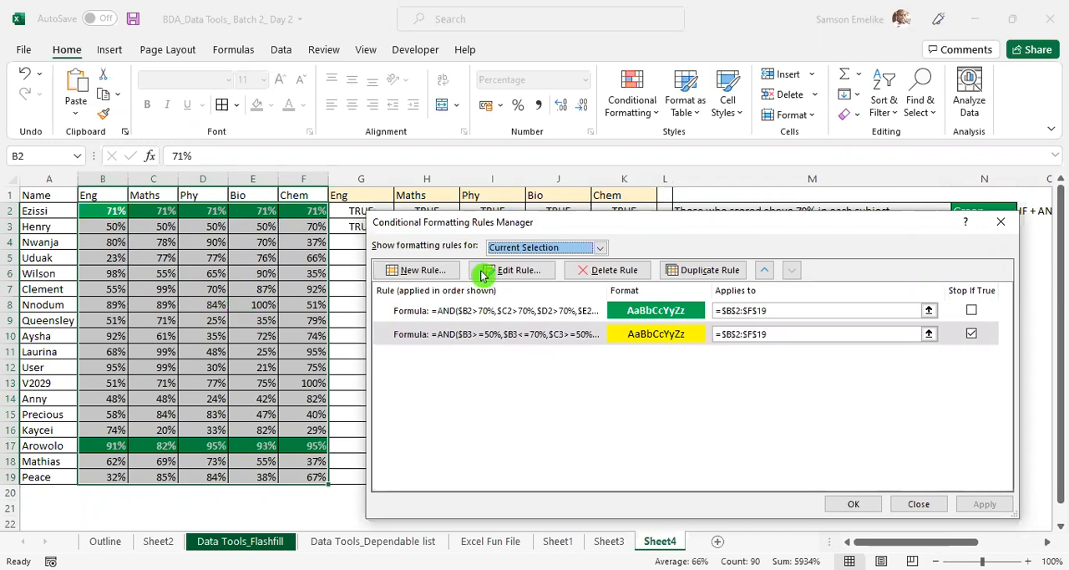
pyautogui.click(846, 442)
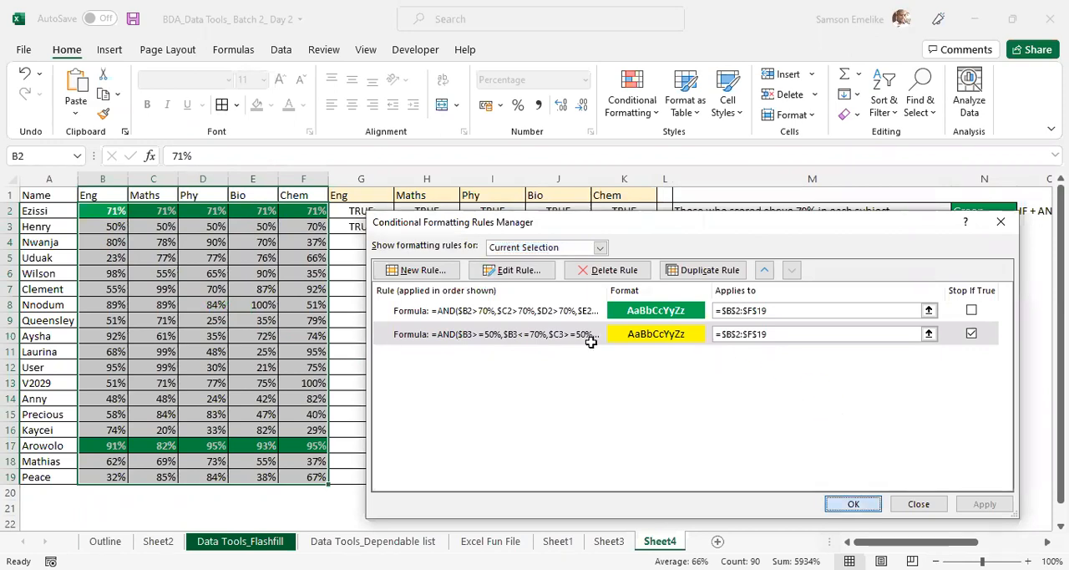
pyautogui.press('Return')
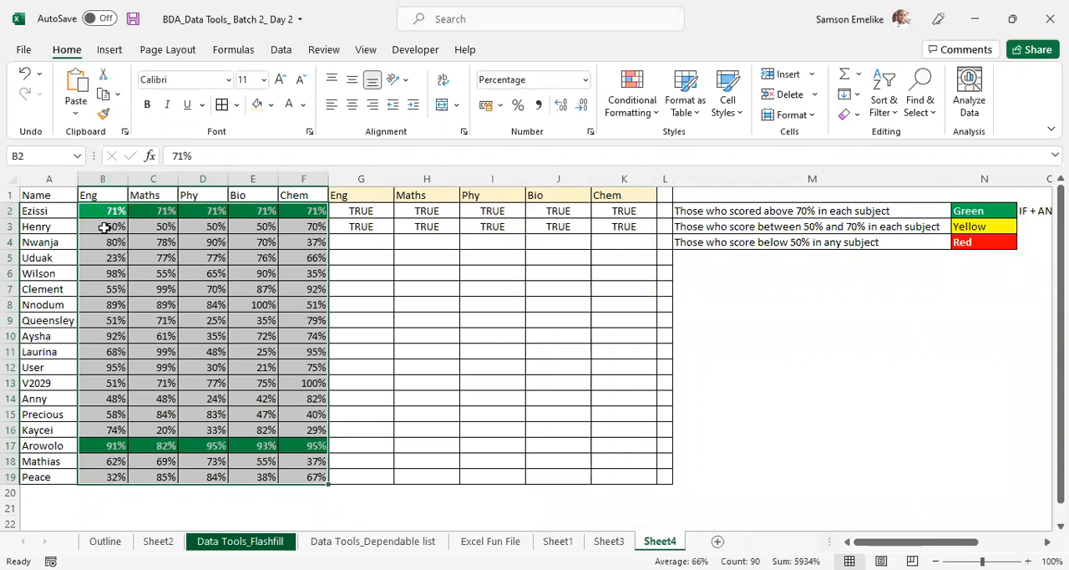
# - Examine the row 3 scores in C3:F3 and the formulas in G3:K3 to find why the yellow rule misbehaves
pyautogui.click(147, 226)
pyautogui.click(213, 227)
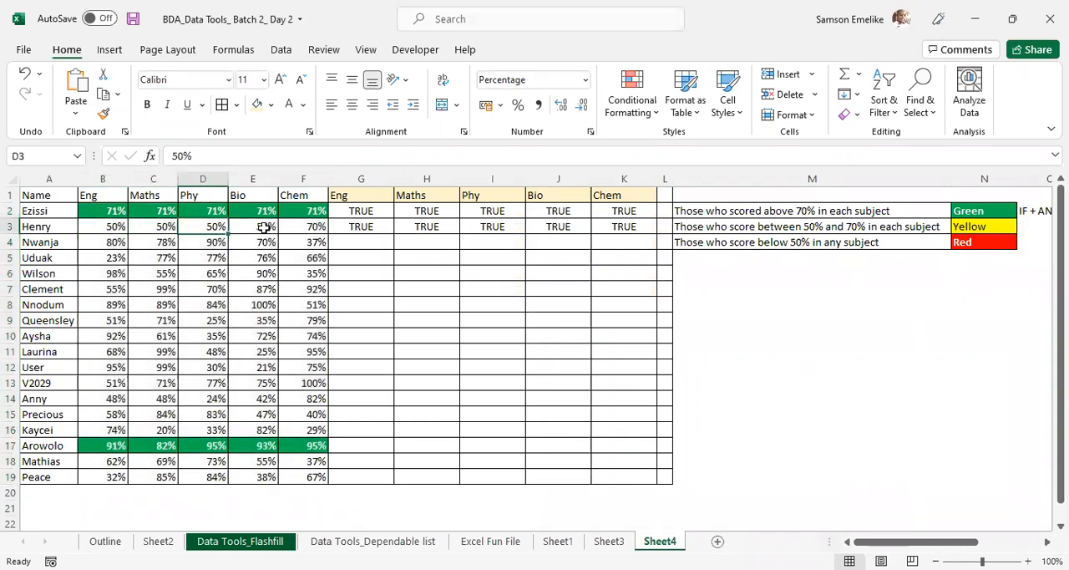
pyautogui.click(259, 226)
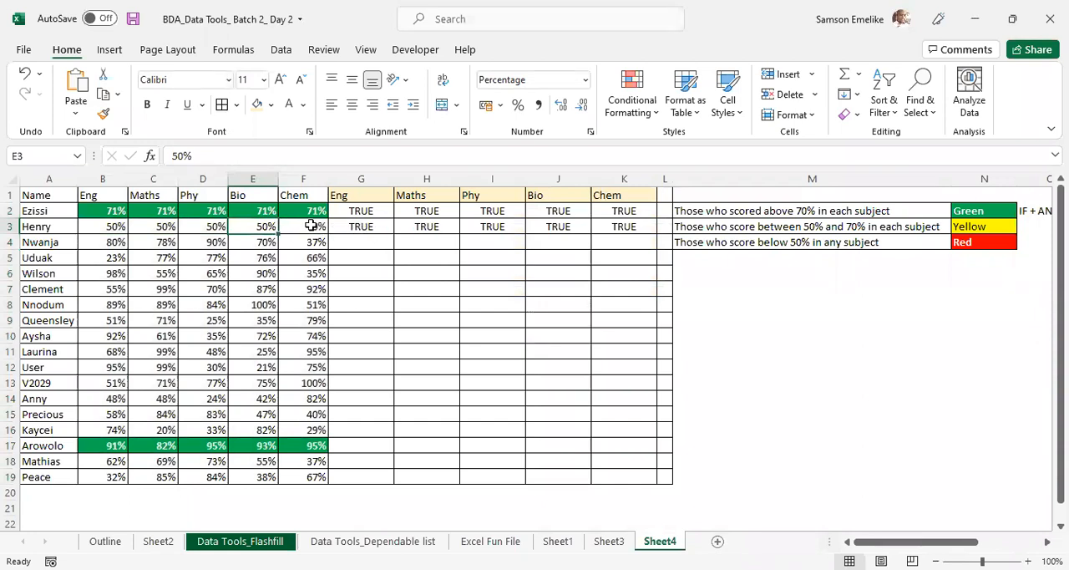
pyautogui.click(318, 227)
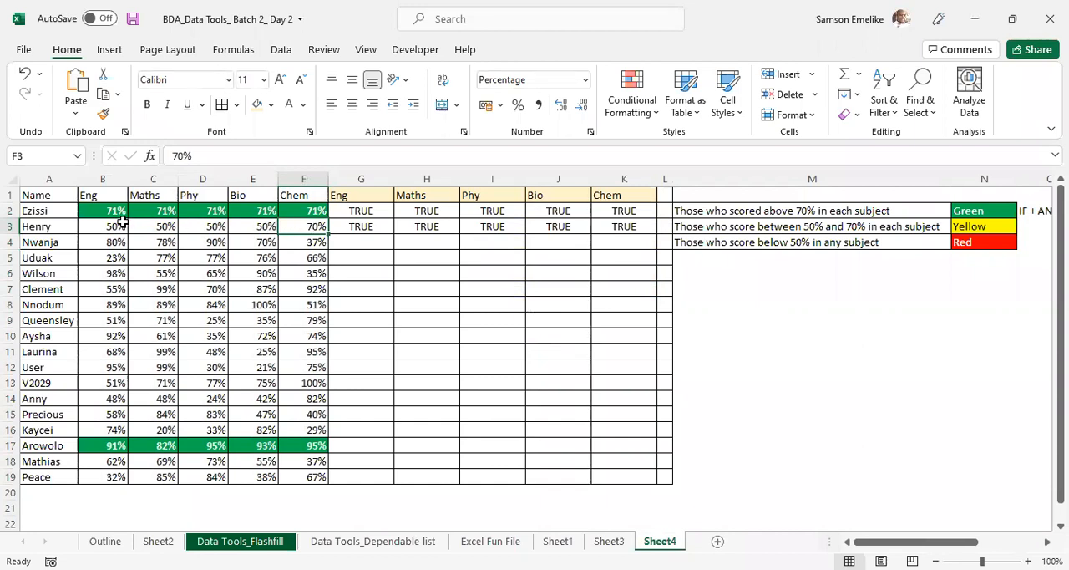
pyautogui.click(361, 226)
pyautogui.click(426, 226)
pyautogui.click(494, 226)
pyautogui.click(567, 226)
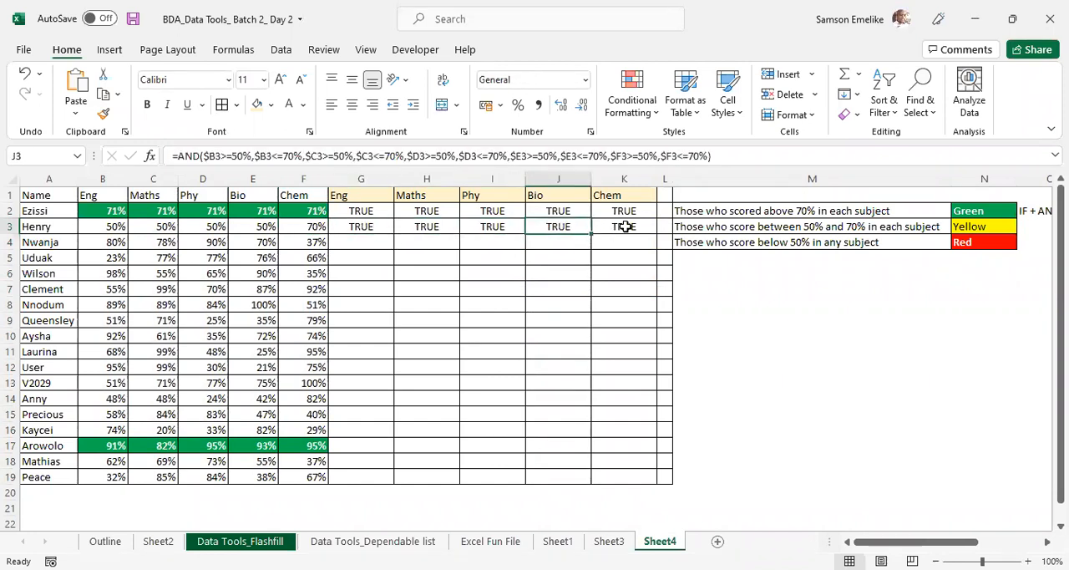
pyautogui.click(624, 226)
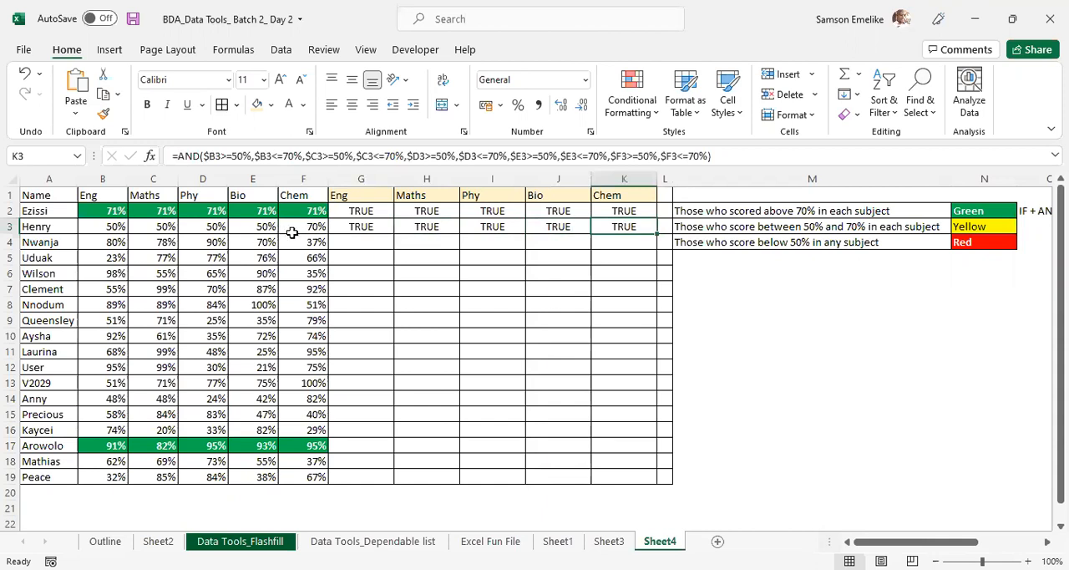
# - Compare Henry's scores in E3:F3 with the 50%–70% test formulas across G3:K3
pyautogui.click(312, 225)
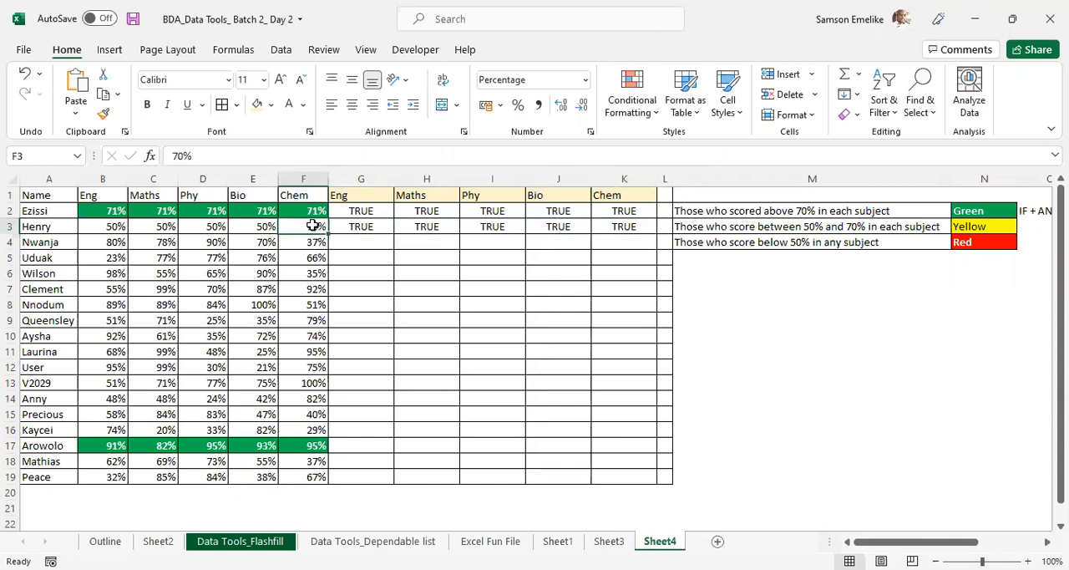
pyautogui.click(264, 227)
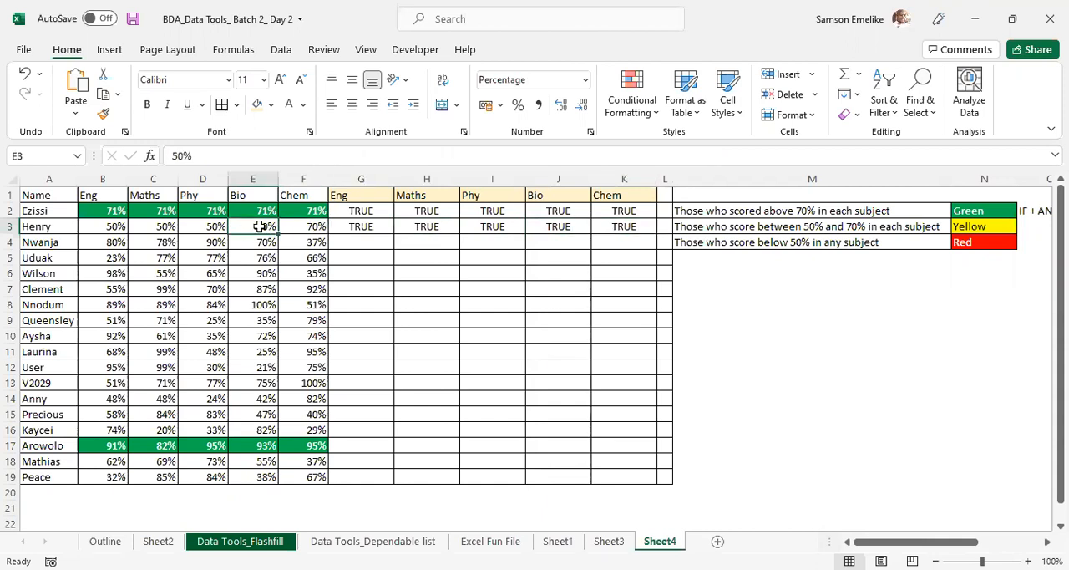
pyautogui.click(370, 227)
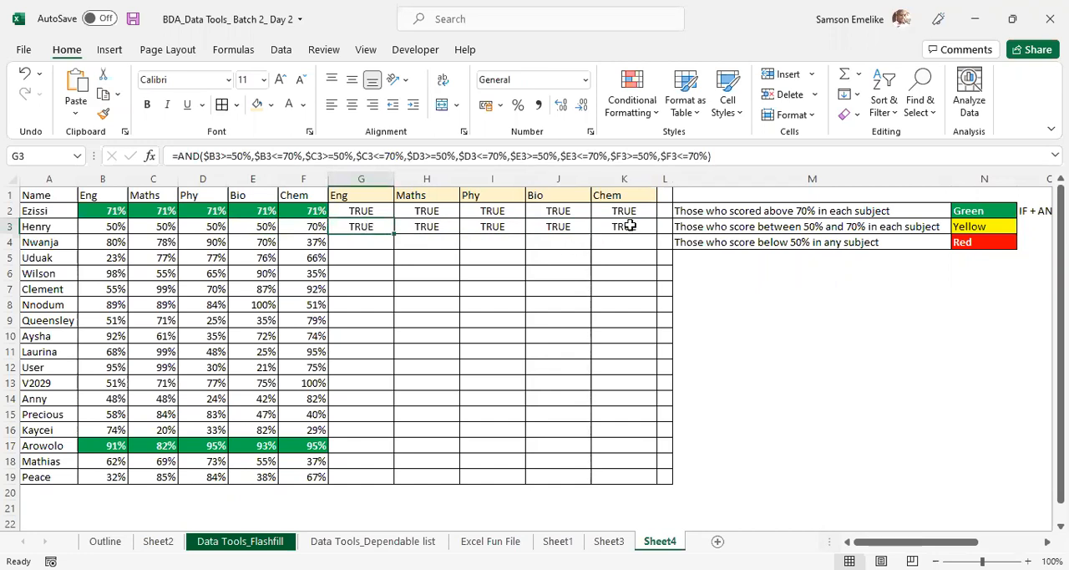
pyautogui.click(630, 225)
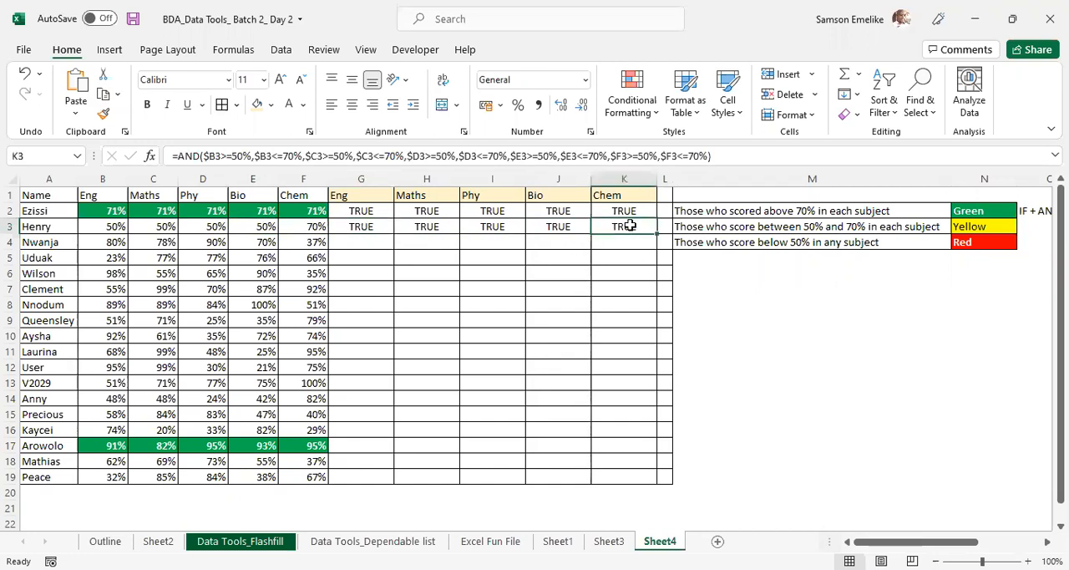
pyautogui.click(562, 226)
pyautogui.click(490, 227)
# - Open the yellow rule for B2:F19 for editing and widen its formula view to read the entire AND condition
pyautogui.moveTo(104, 210); pyautogui.dragTo(259, 320)
pyautogui.moveTo(290, 376); pyautogui.dragTo(311, 474)
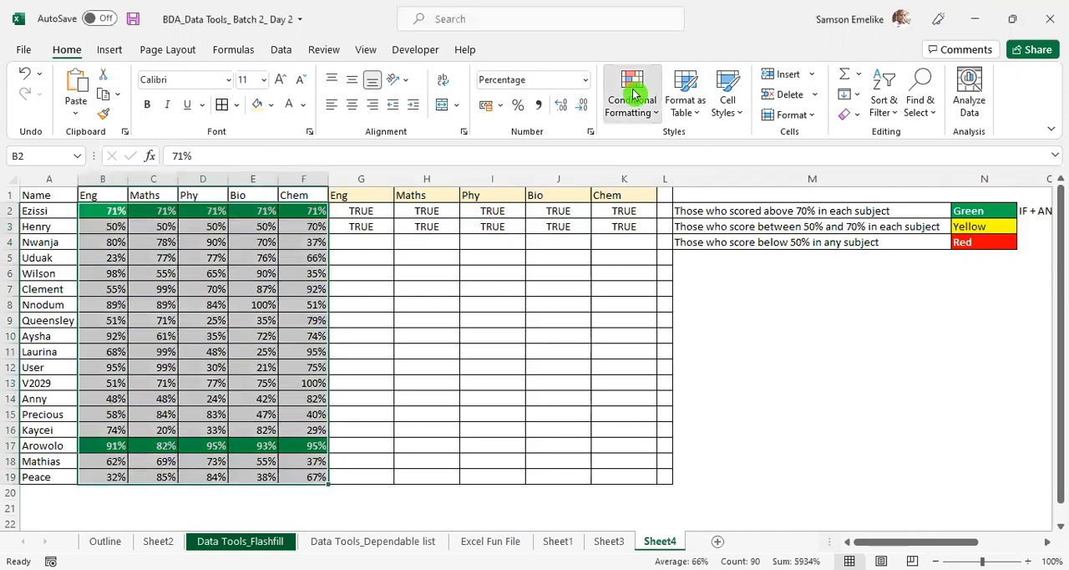
pyautogui.click(645, 115)
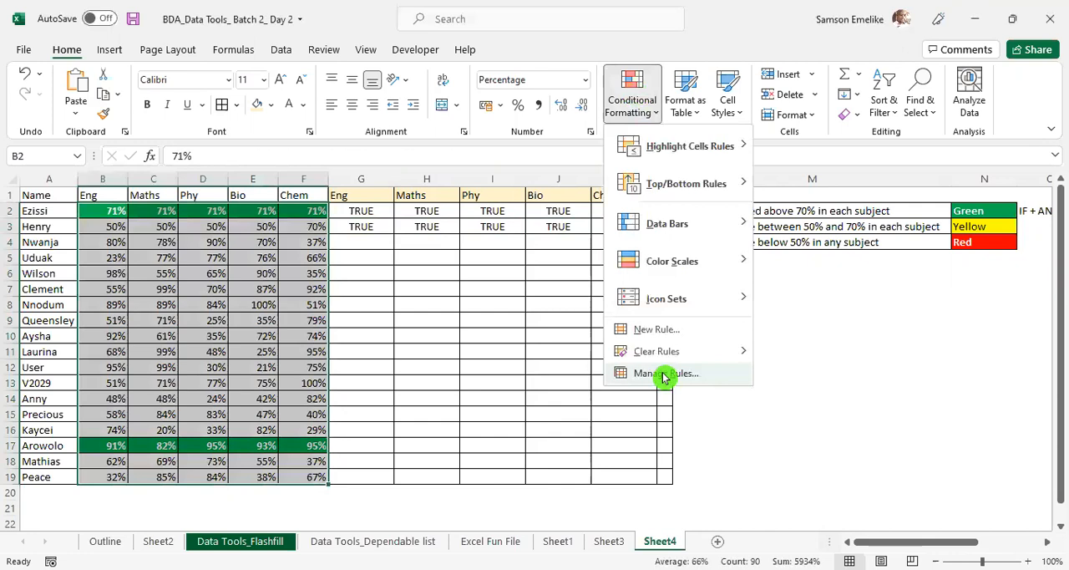
pyautogui.click(665, 373)
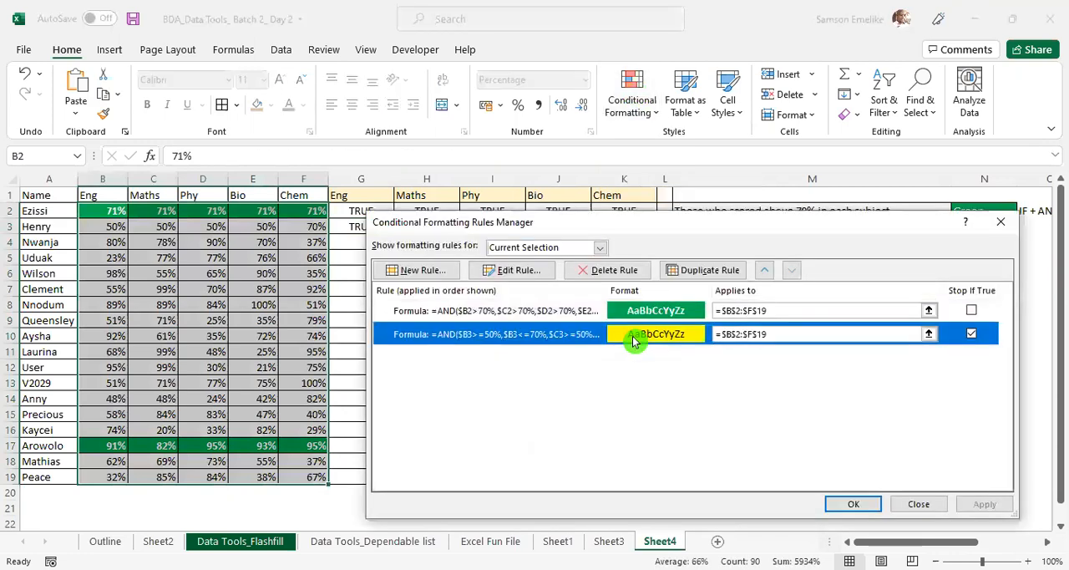
pyautogui.click(513, 274)
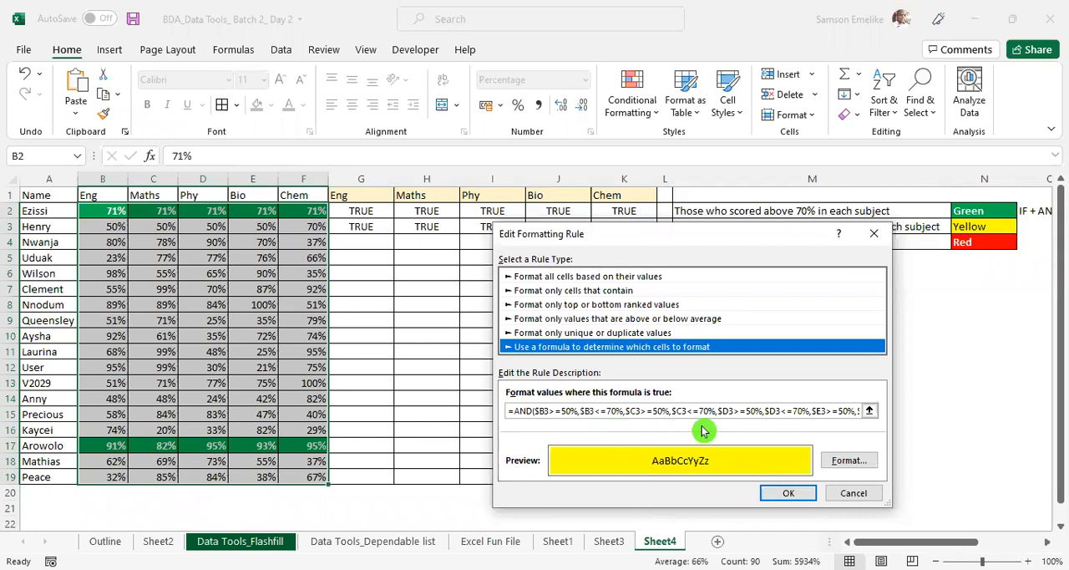
pyautogui.click(858, 410)
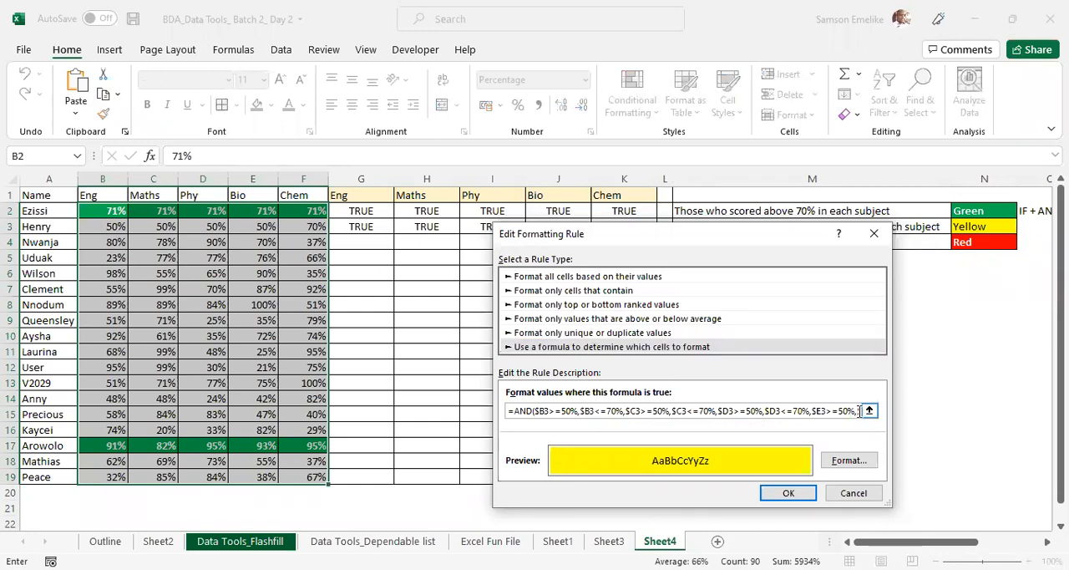
pyautogui.click(869, 413)
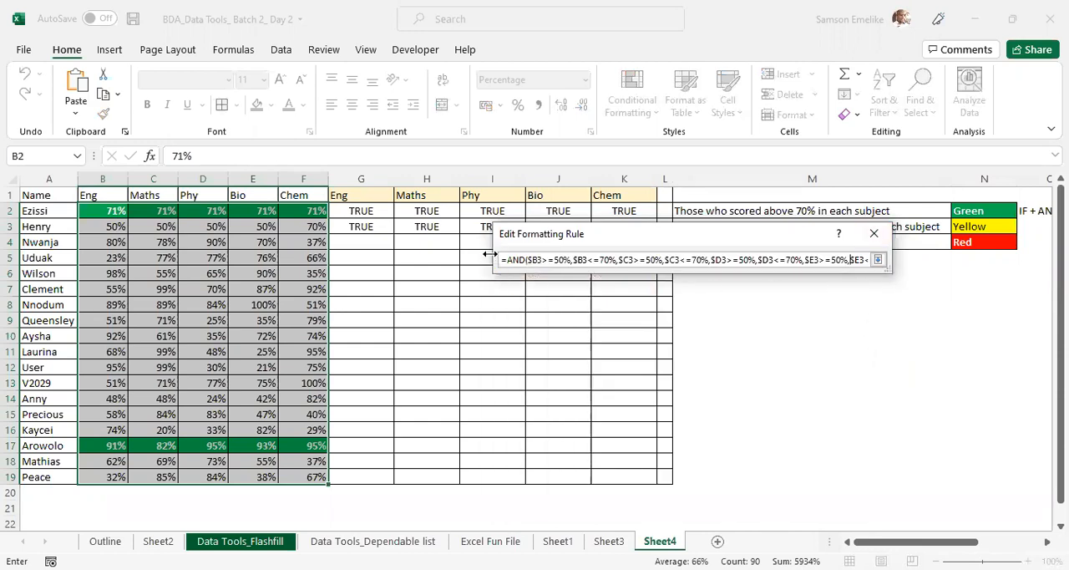
pyautogui.moveTo(493, 260); pyautogui.dragTo(174, 259)
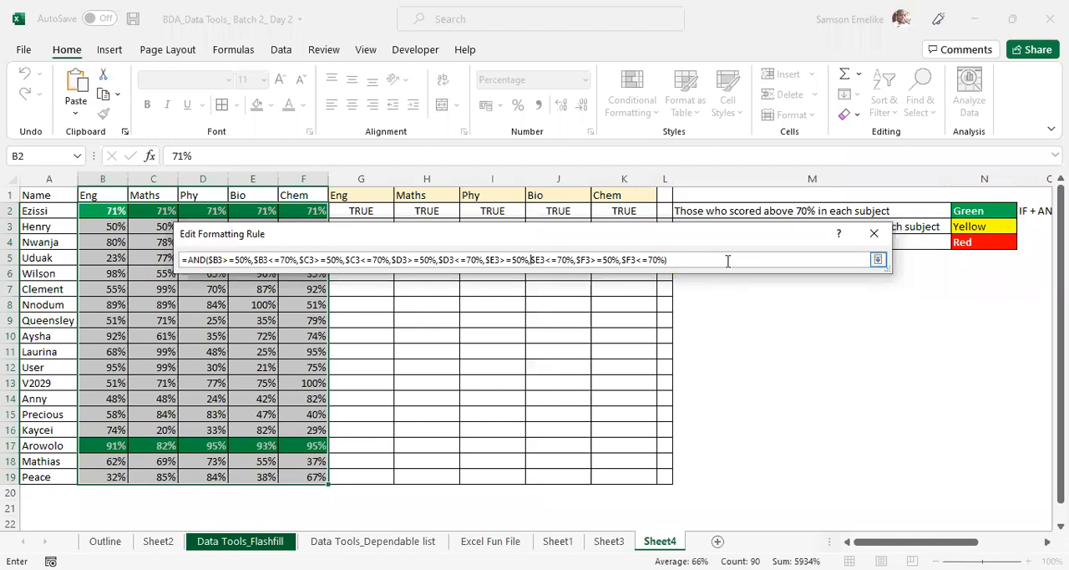
# - Accept the yellow rule's existing AND formula and reapply the conditional formatting rules to B2:F19
pyautogui.click(878, 260)
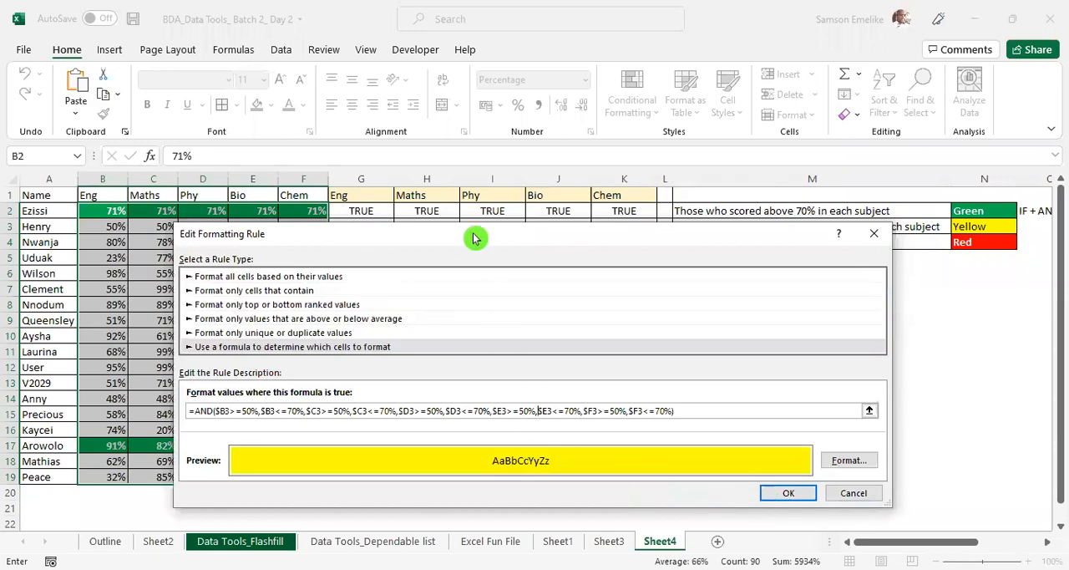
pyautogui.moveTo(193, 236); pyautogui.dragTo(531, 136)
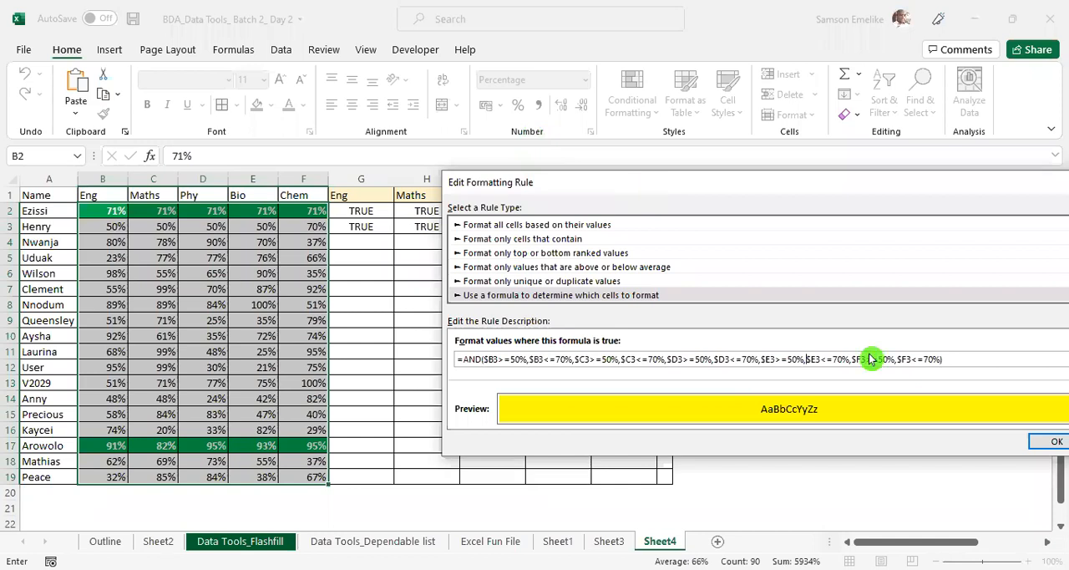
pyautogui.click(896, 417)
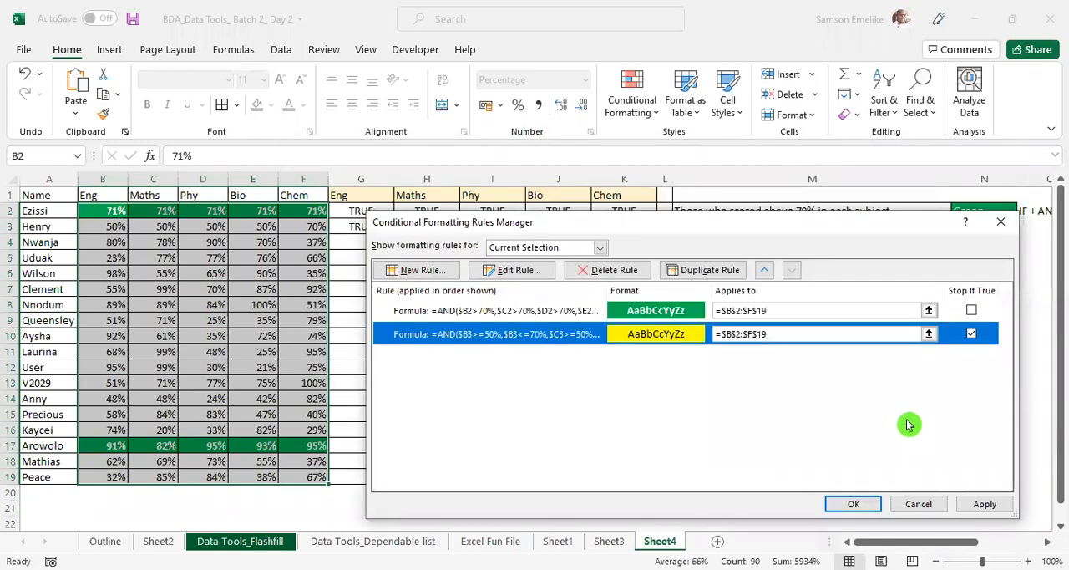
pyautogui.click(984, 504)
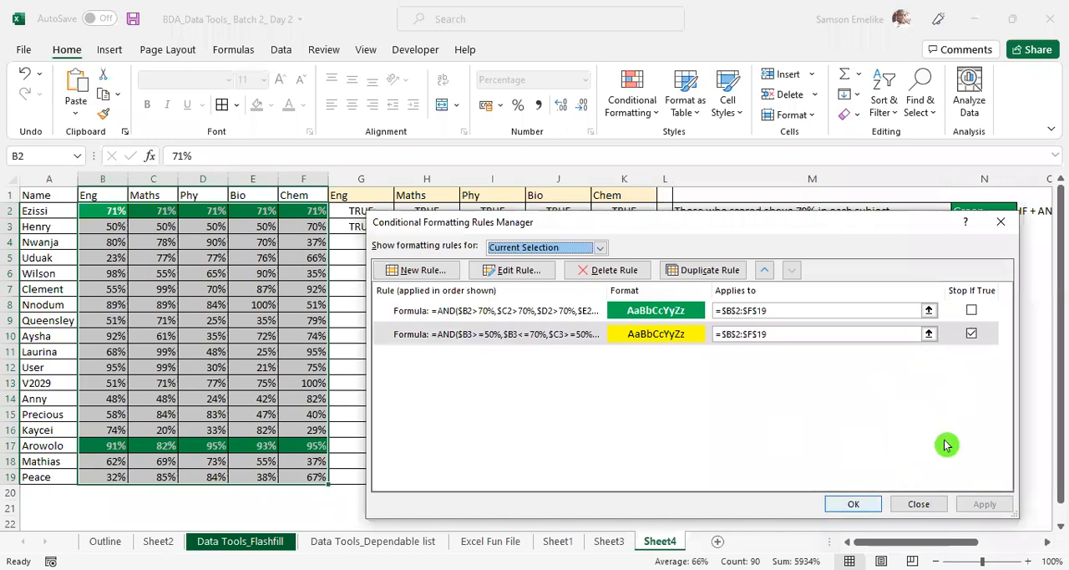
pyautogui.press('Return')
pyautogui.click(395, 267)
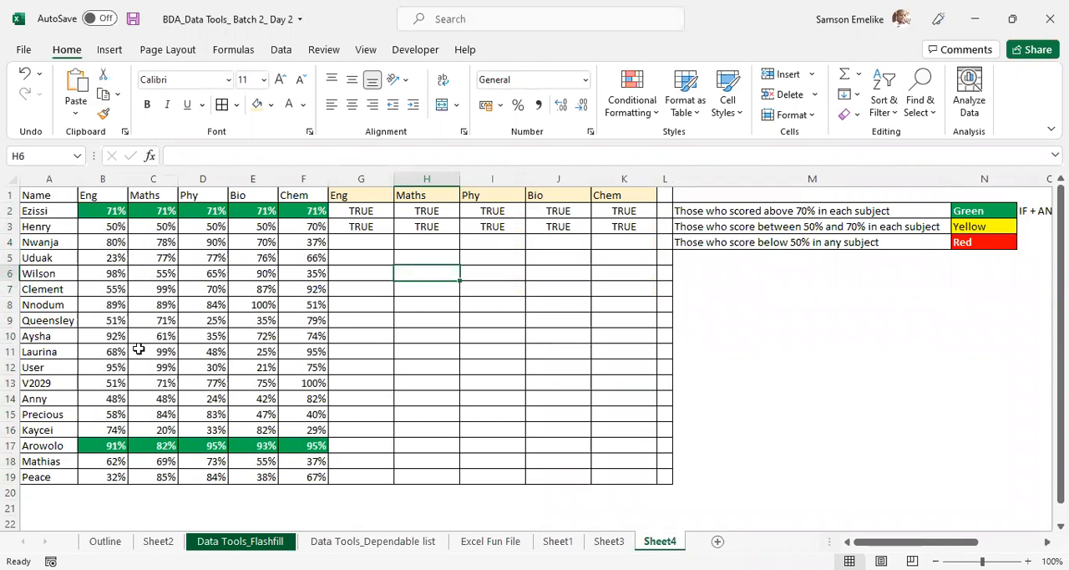
# - Fill all of Clement's scores in B7:F7 with 67% to test the yellow rule
pyautogui.moveTo(103, 289); pyautogui.dragTo(304, 288)
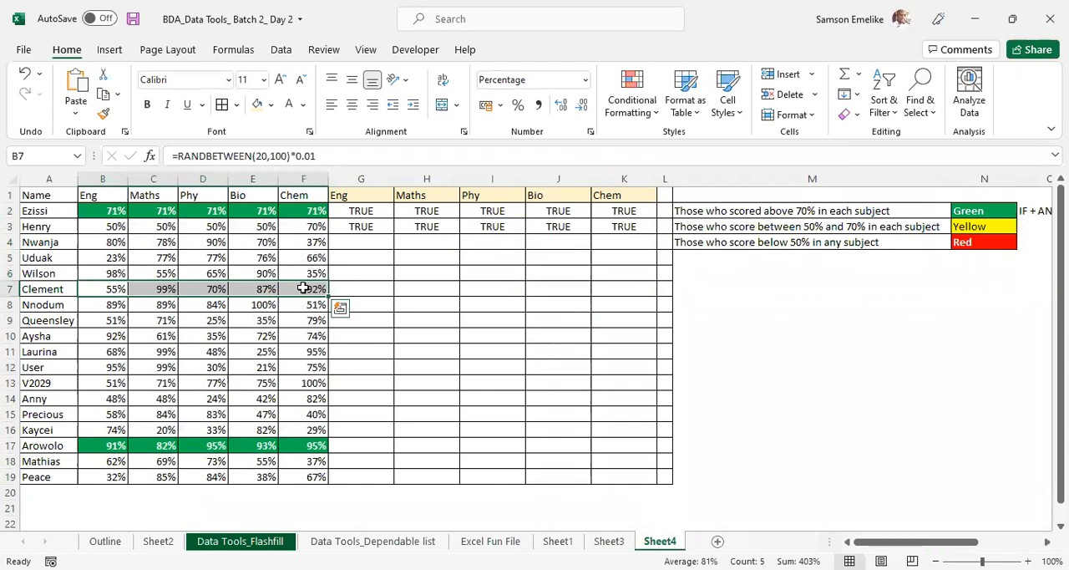
pyautogui.write('67')
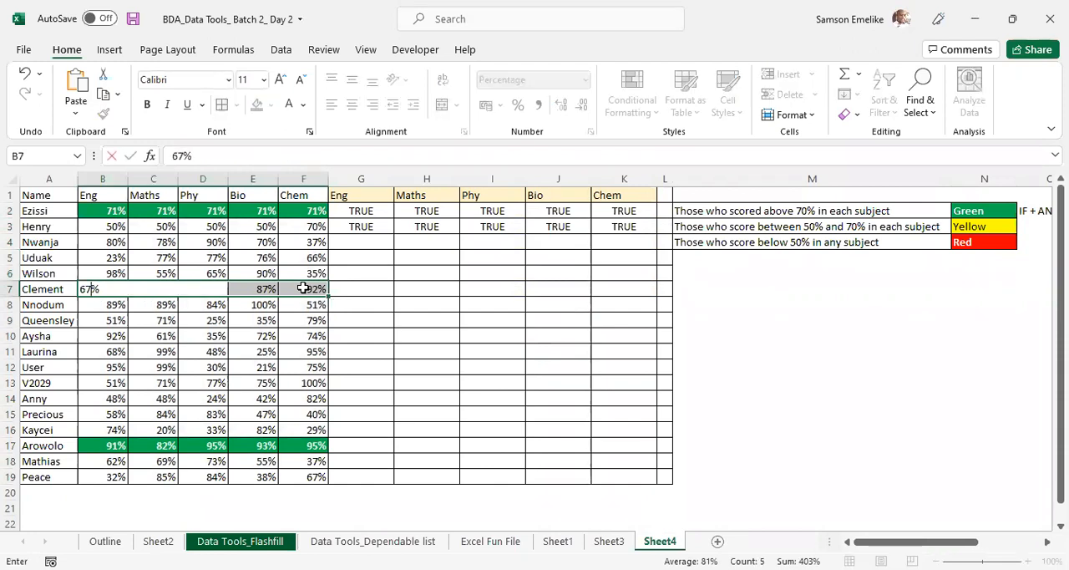
pyautogui.hotkey('ctrl', 'Return')
pyautogui.click(429, 290)
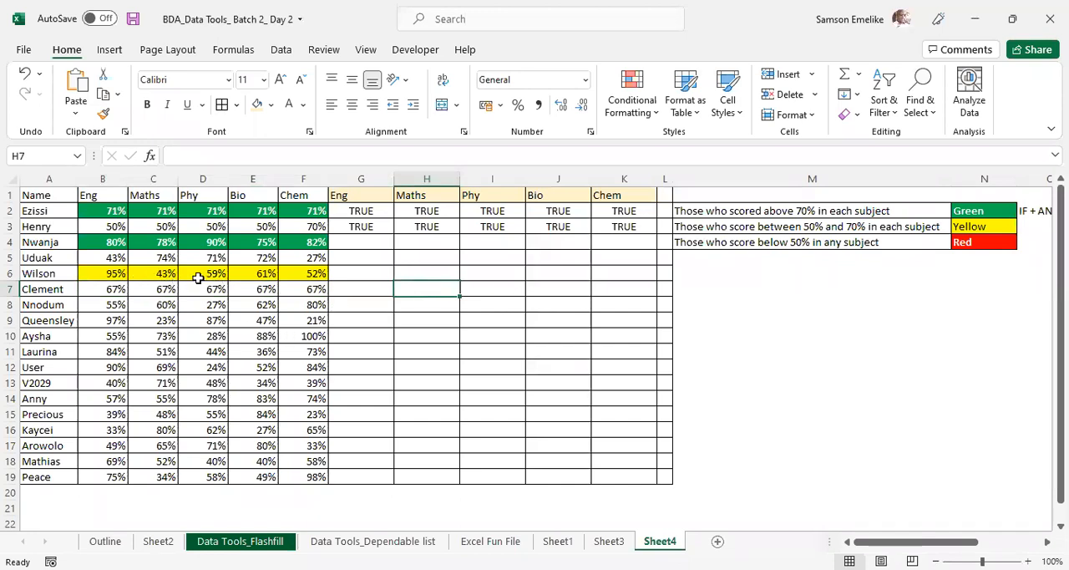
# - Inspect Wilson's highlighted score in B6 and review the rules managed for B2:F19 against the test results and colour key
pyautogui.click(102, 273)
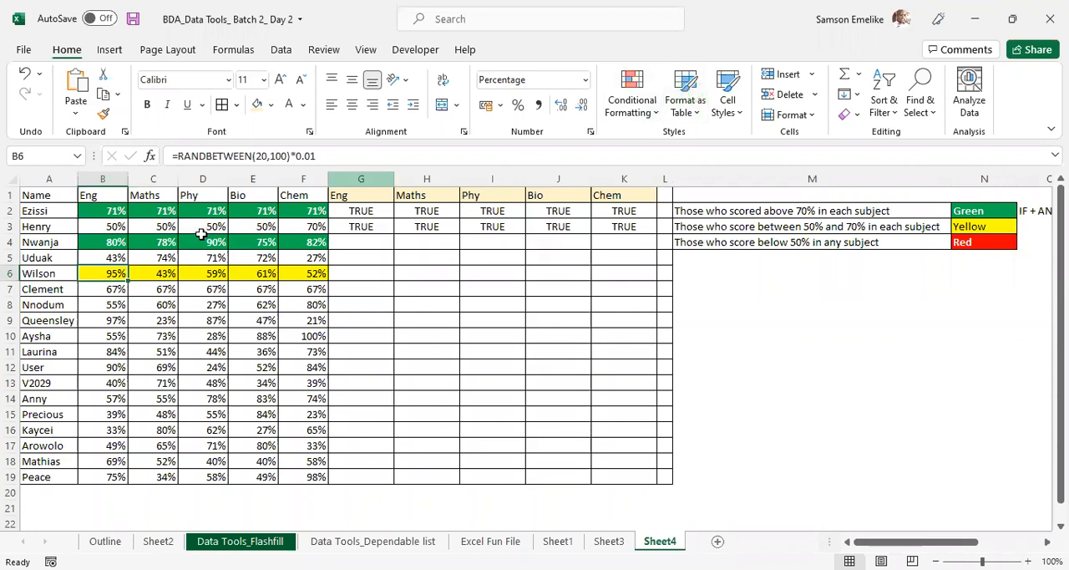
pyautogui.moveTo(92, 210); pyautogui.dragTo(301, 477)
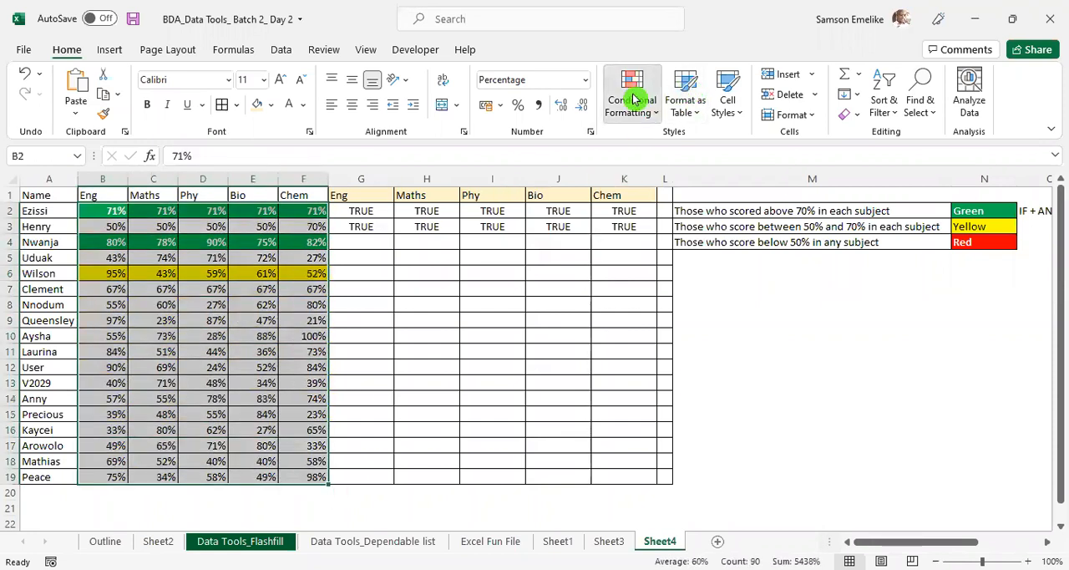
pyautogui.click(634, 100)
pyautogui.click(665, 373)
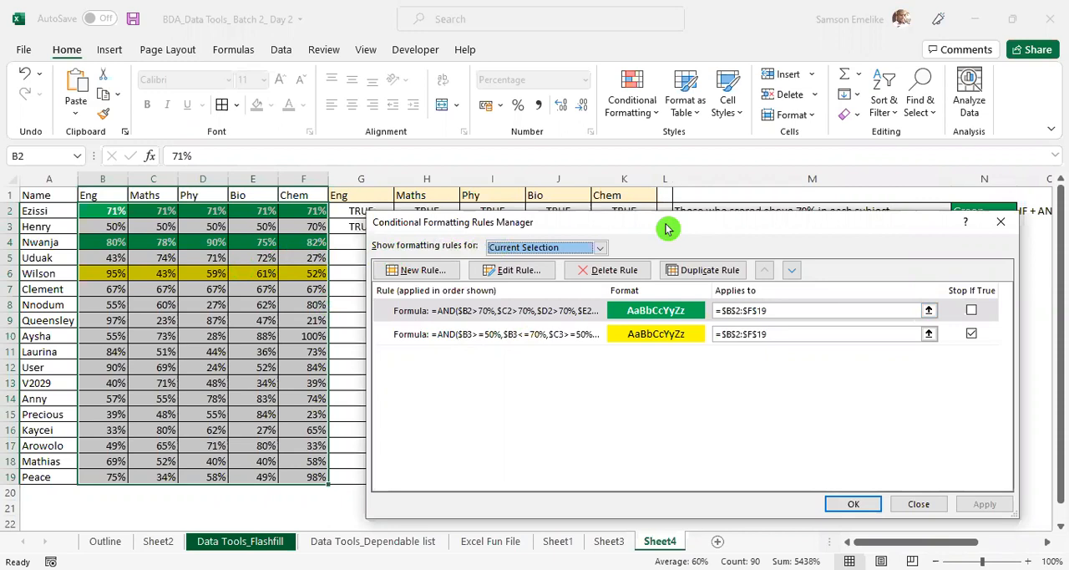
pyautogui.moveTo(668, 228); pyautogui.dragTo(701, 292)
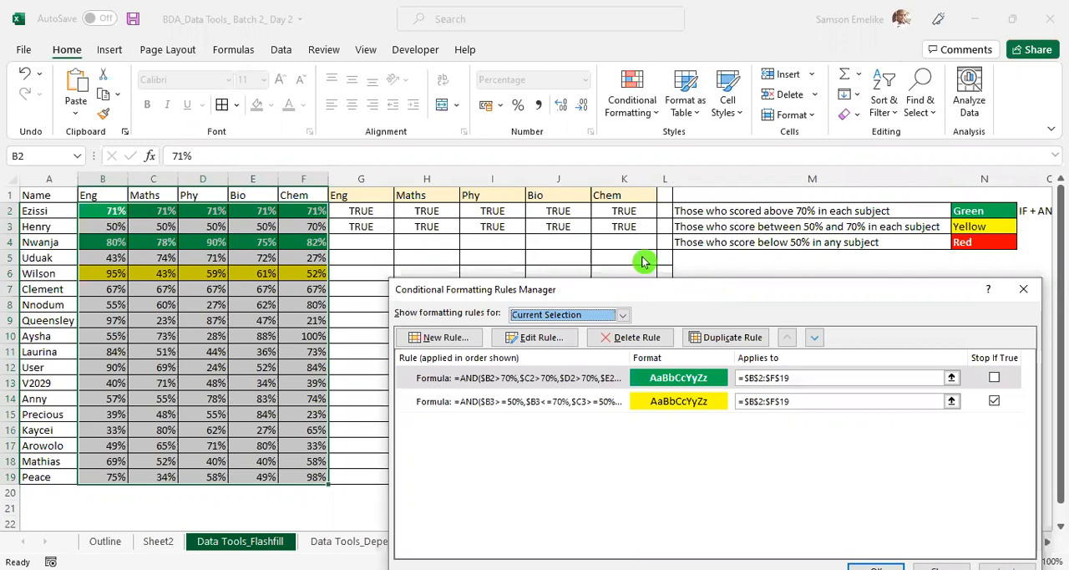
pyautogui.moveTo(643, 262); pyautogui.dragTo(647, 262)
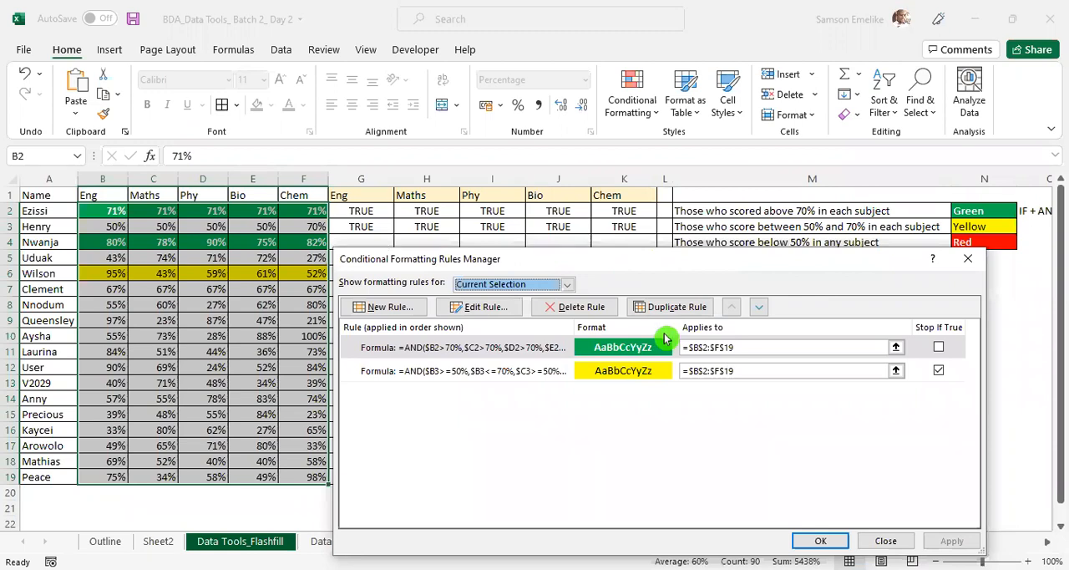
pyautogui.moveTo(647, 262); pyautogui.dragTo(666, 337)
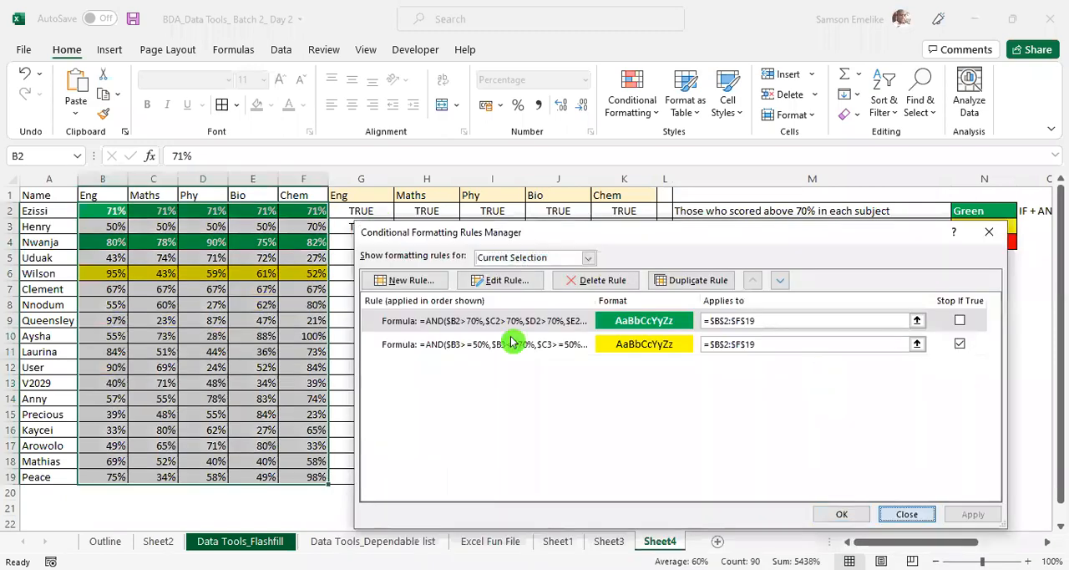
pyautogui.press('Escape')
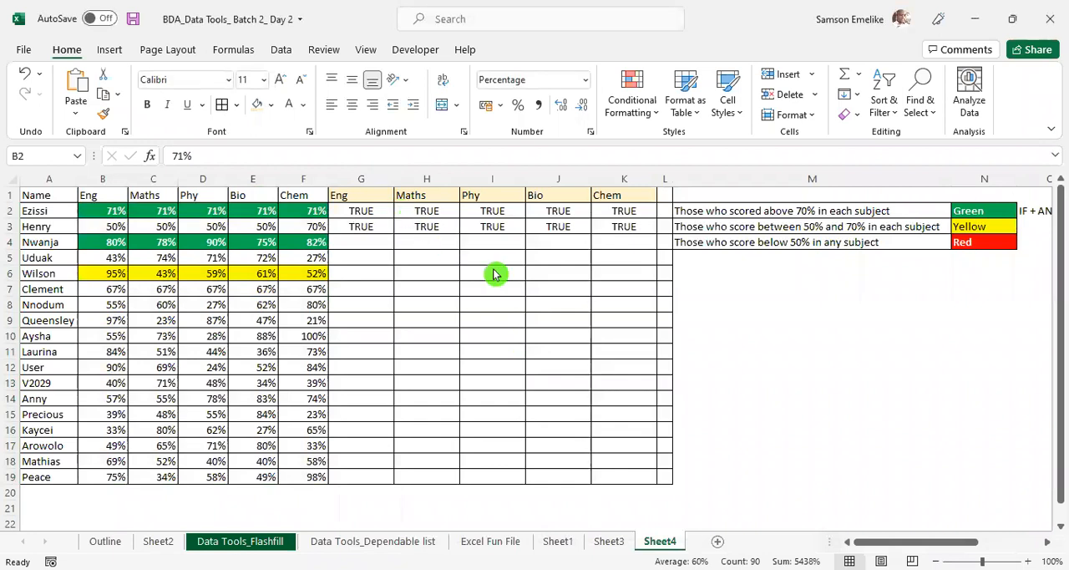
# - Fill the 50%–70% AND test formula from G3 down to row 19 and across to column K
pyautogui.click(377, 211)
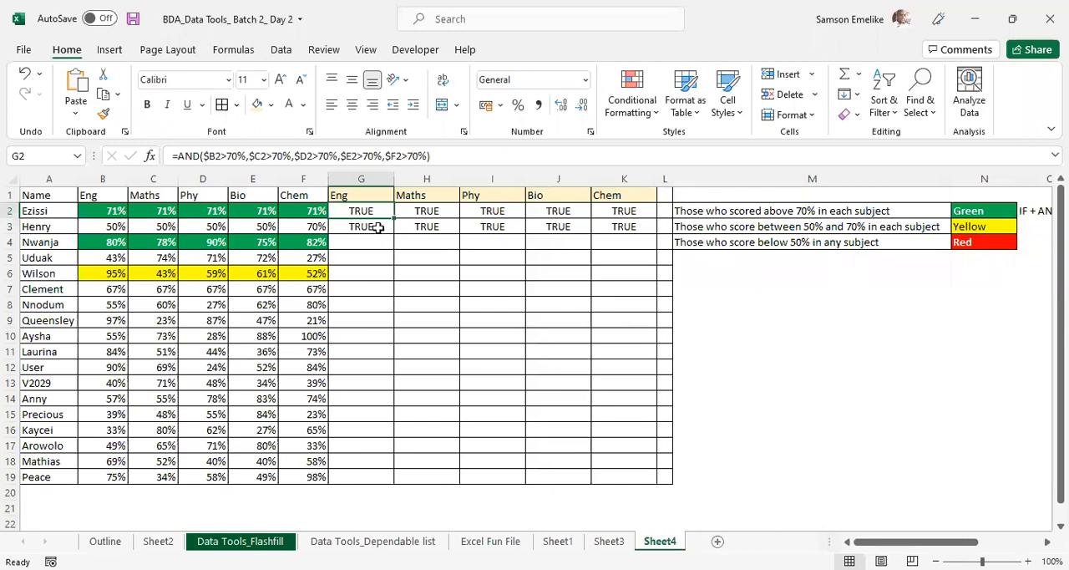
pyautogui.click(377, 227)
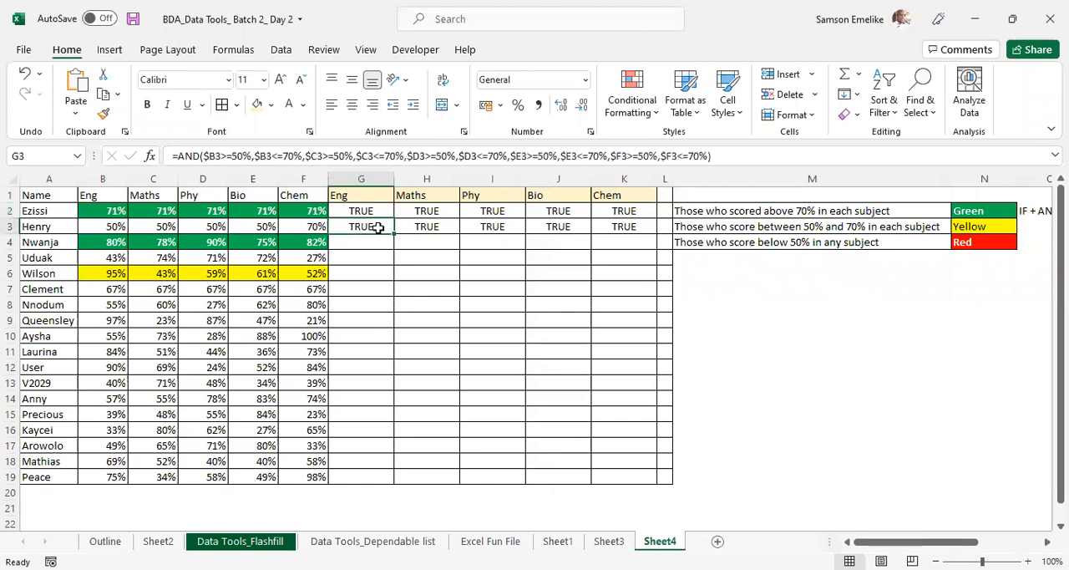
pyautogui.doubleClick(394, 235)
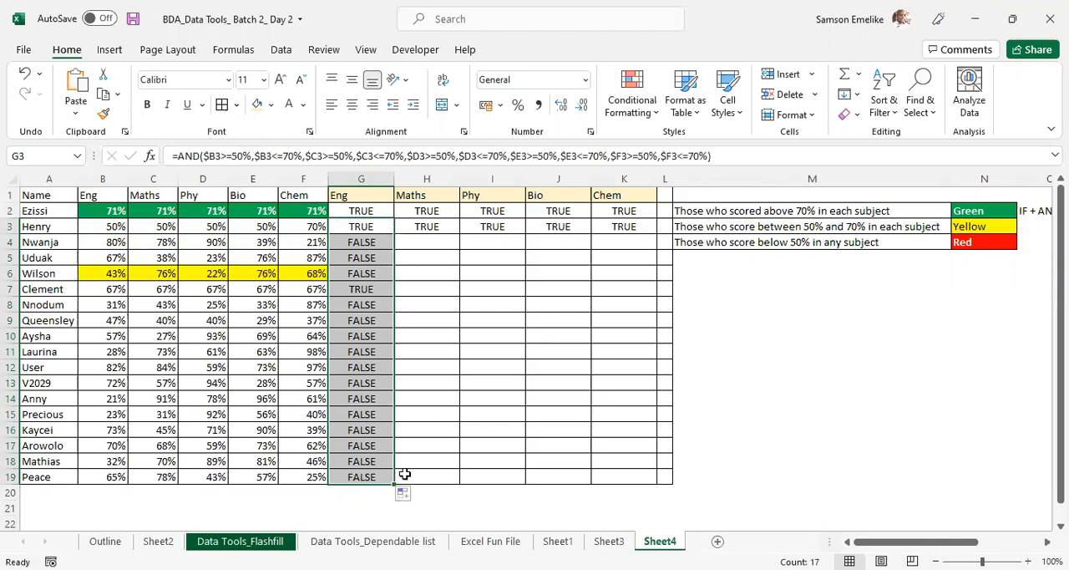
pyautogui.moveTo(393, 484); pyautogui.dragTo(659, 471)
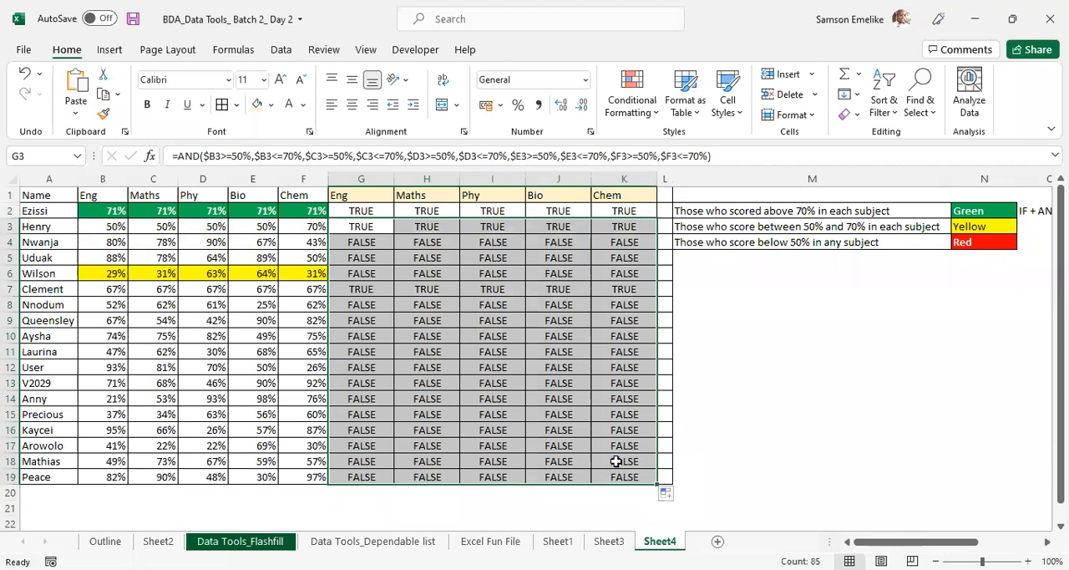
# - Narrow column L slightly and inspect the cell references of Wilson's AND test formula in G6
pyautogui.click(374, 272)
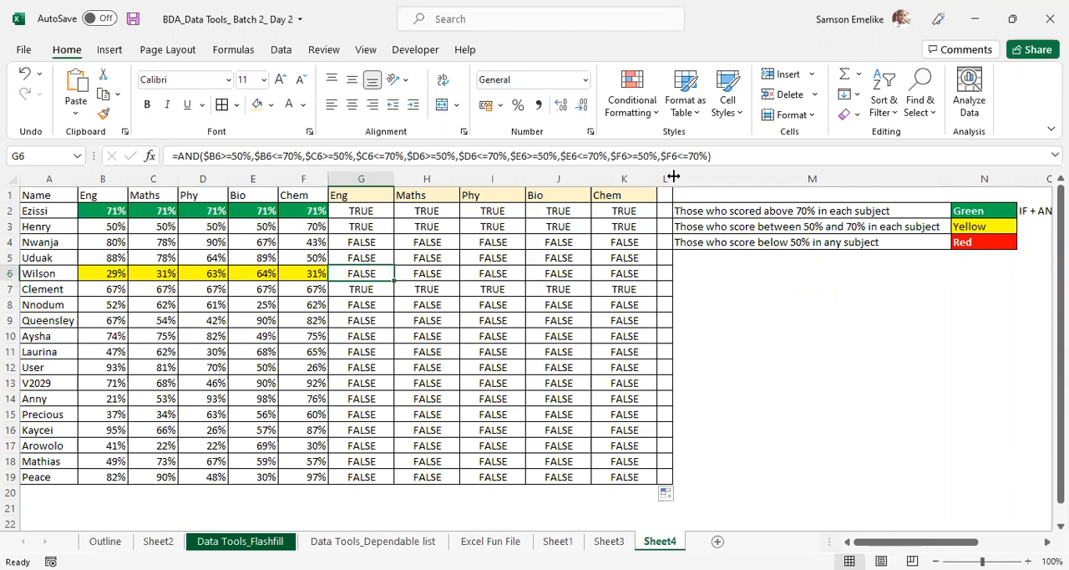
pyautogui.moveTo(669, 175); pyautogui.dragTo(662, 175)
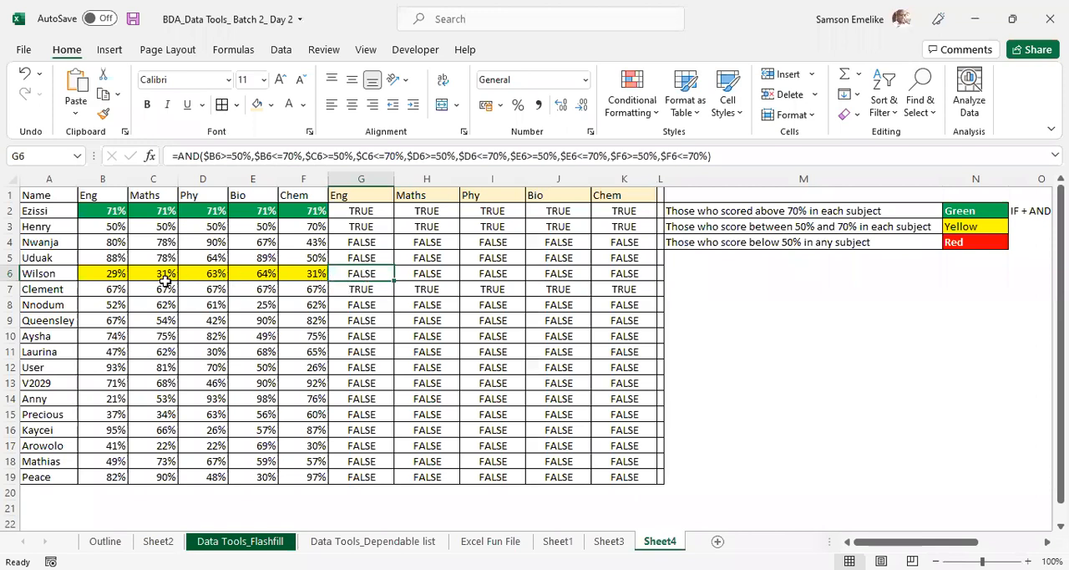
pyautogui.doubleClick(366, 274)
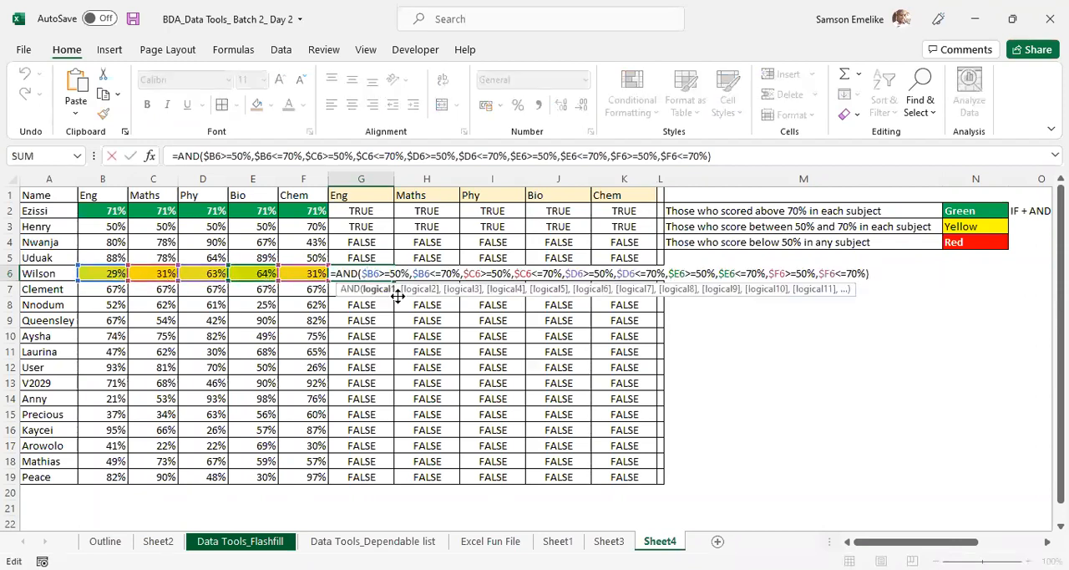
pyautogui.press('Escape')
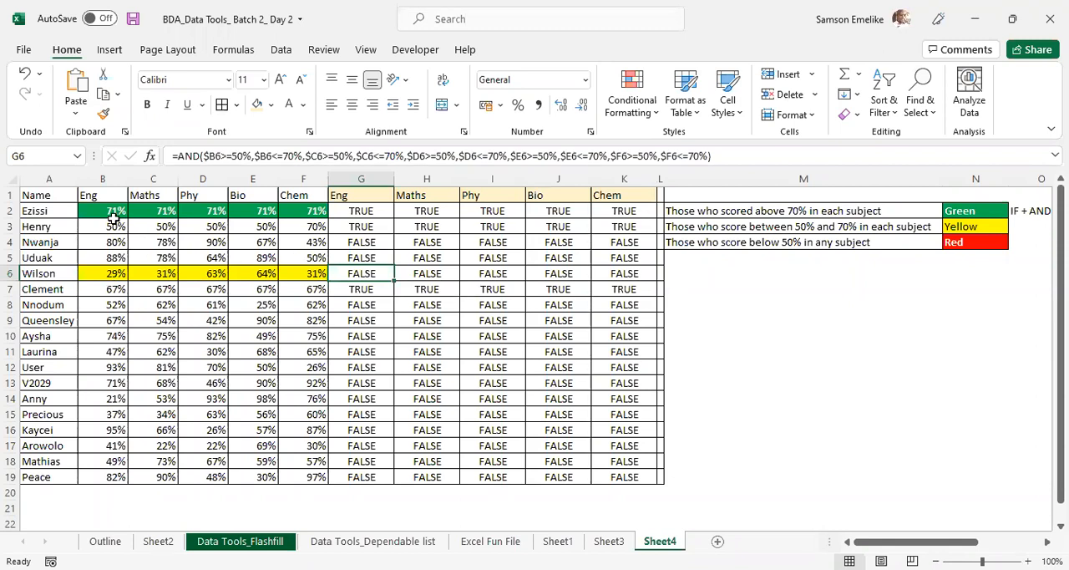
# - Review the green and yellow rules applied to B2:F19 again and leave them as they are
pyautogui.moveTo(96, 207); pyautogui.dragTo(301, 478)
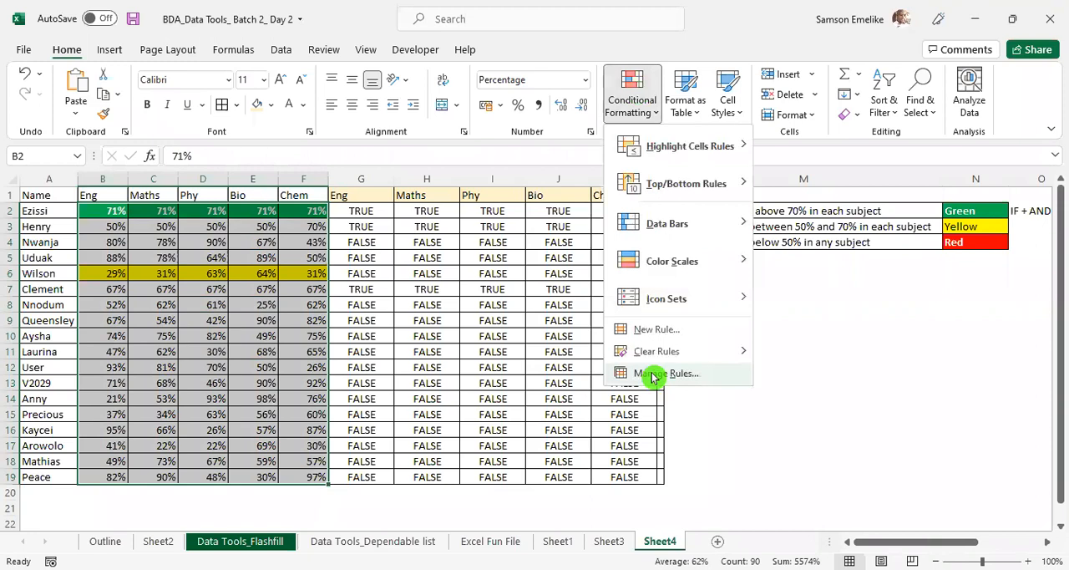
pyautogui.click(653, 376)
pyautogui.click(907, 514)
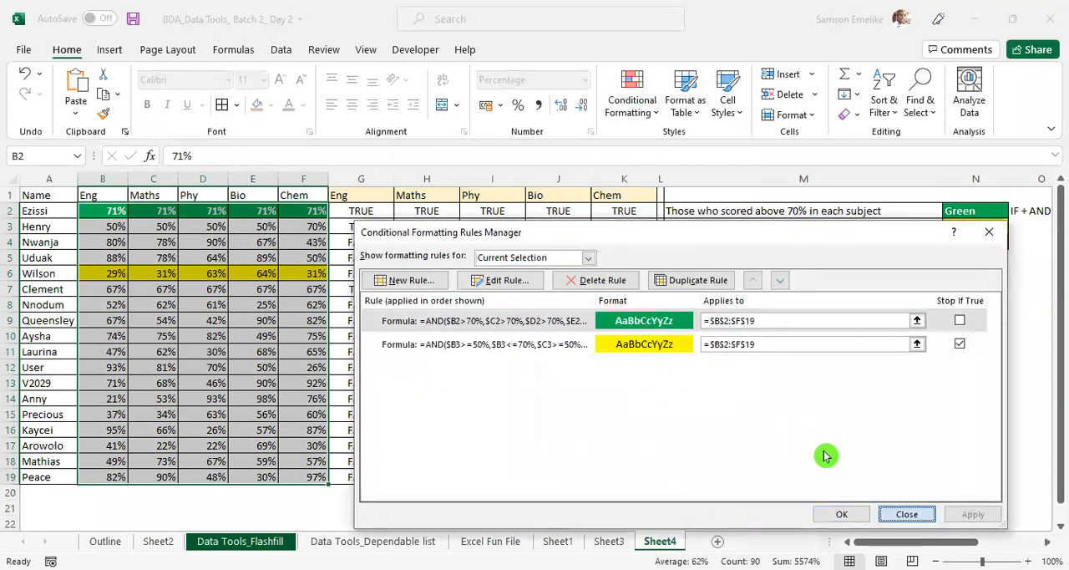
# - Select the test formula range G2:K19
pyautogui.moveTo(353, 211); pyautogui.dragTo(628, 478)
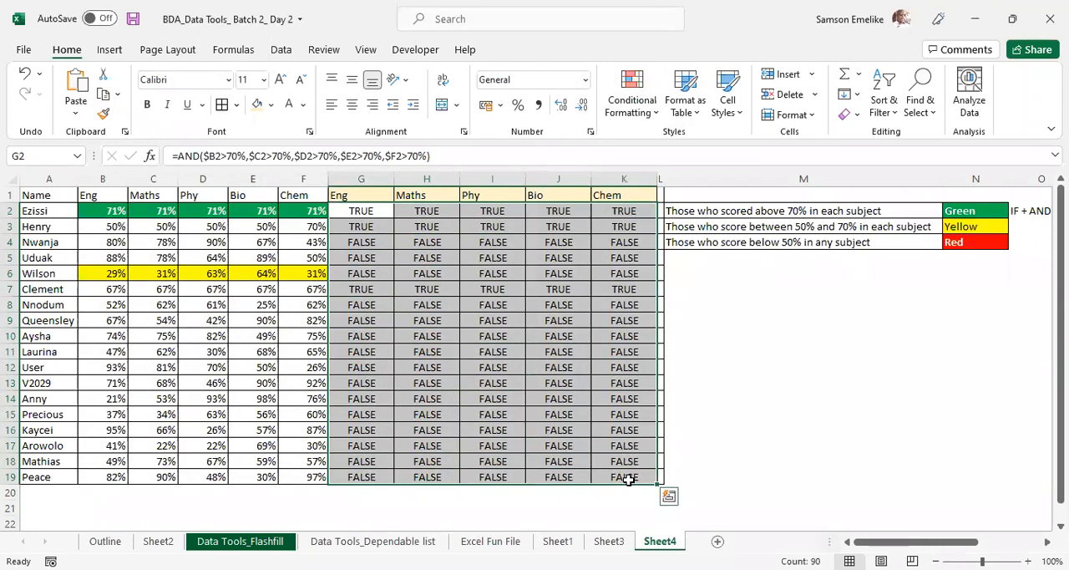
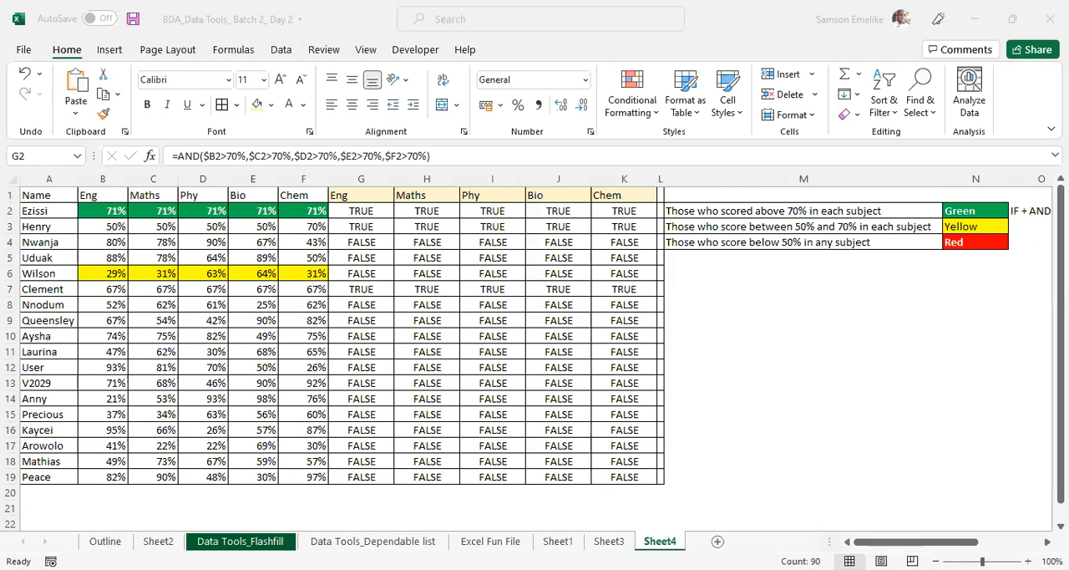
# - Inspect the 50%–70% AND test formula in G3
pyautogui.click(489, 381)
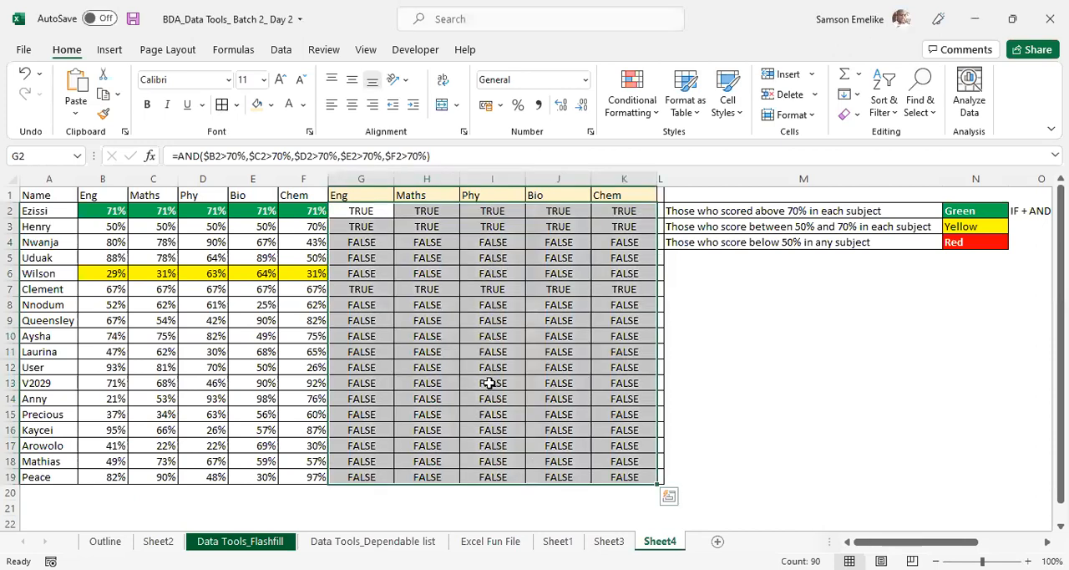
pyautogui.click(365, 226)
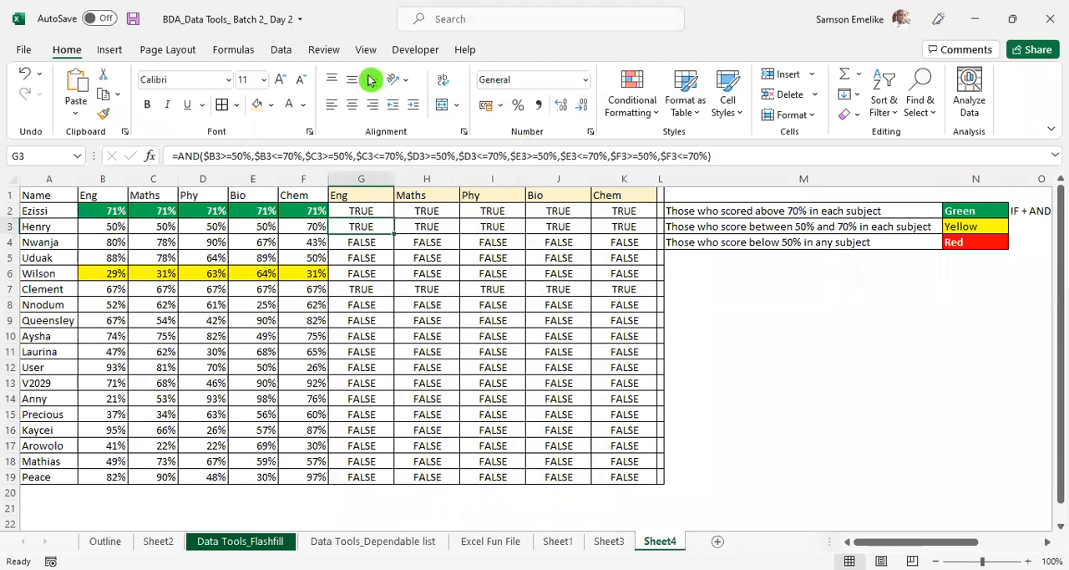
pyautogui.hotkey('alt', 'Tab')
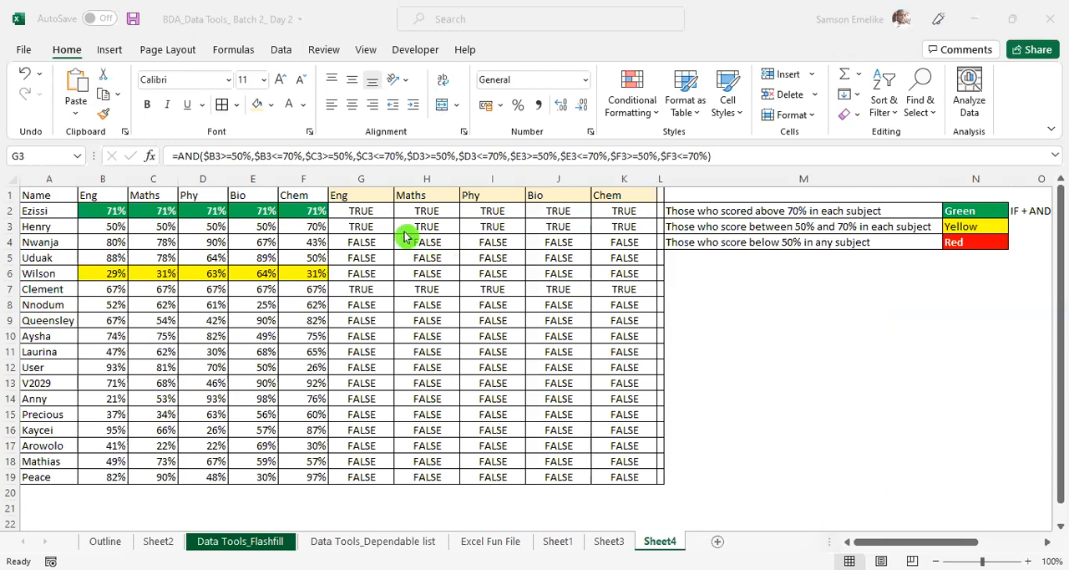
pyautogui.click(386, 224)
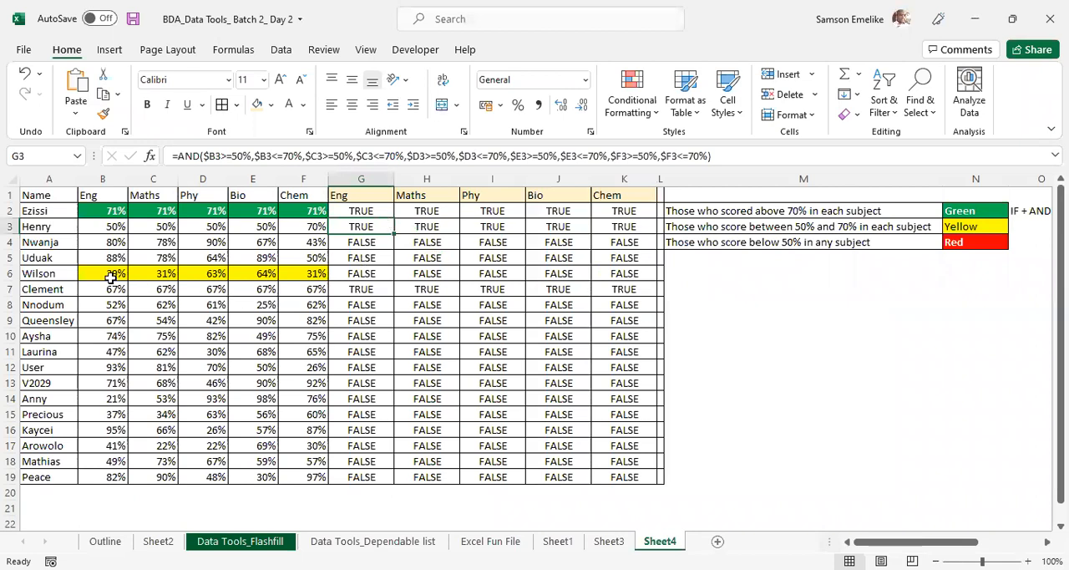
# - Open the conditional formatting rules for B6:F6 and apply them with the green rule moved below the yellow one
pyautogui.moveTo(106, 274); pyautogui.dragTo(310, 274)
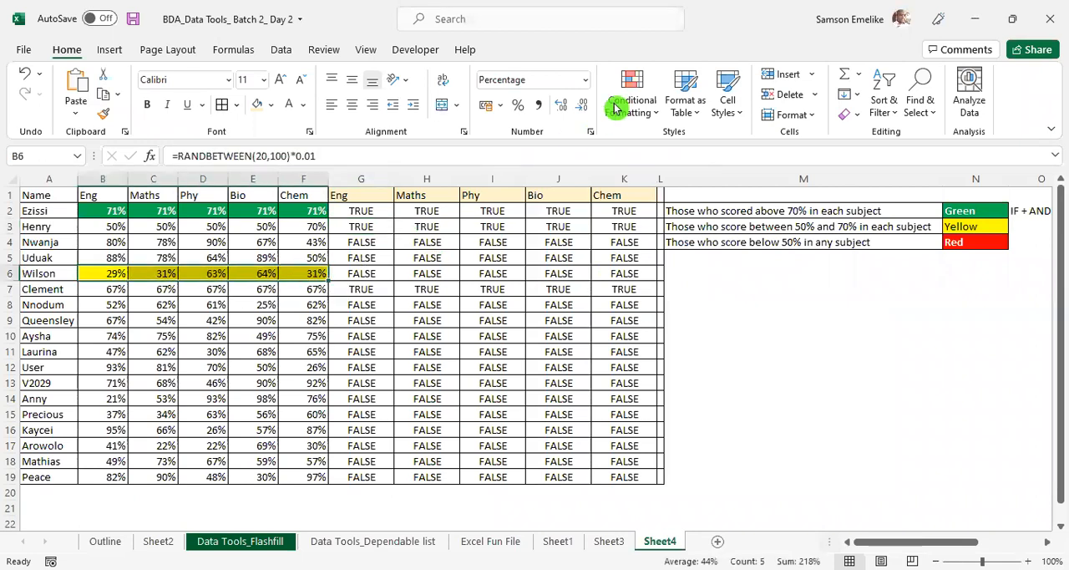
pyautogui.click(635, 98)
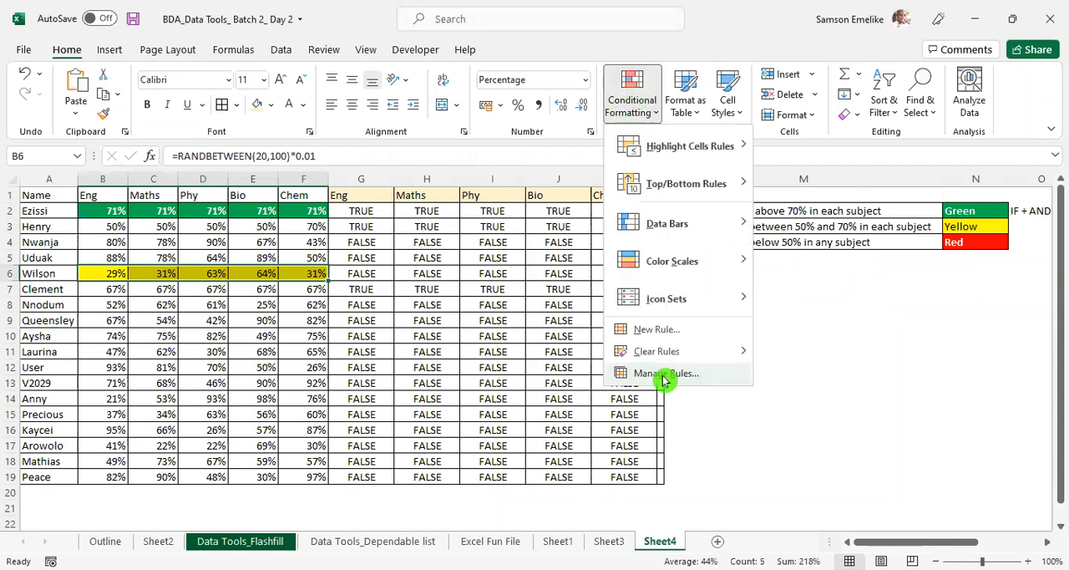
pyautogui.click(664, 375)
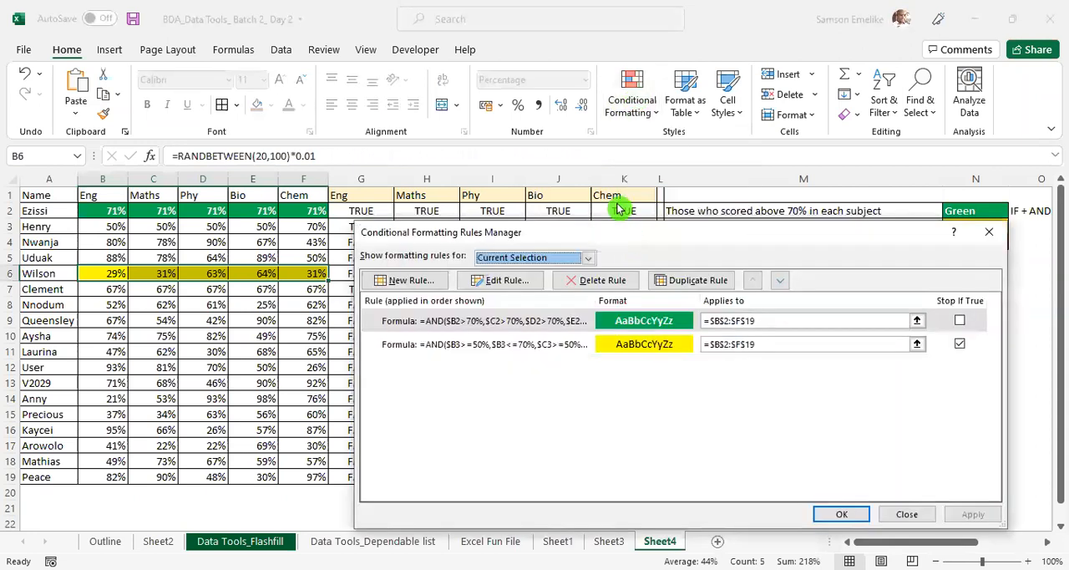
pyautogui.moveTo(625, 233); pyautogui.dragTo(617, 60)
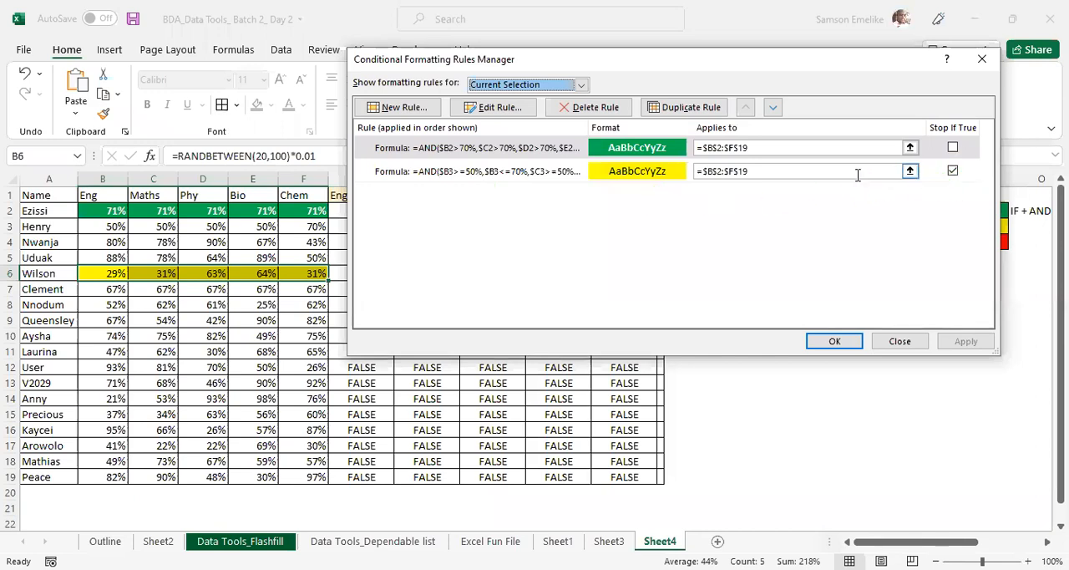
pyautogui.click(774, 110)
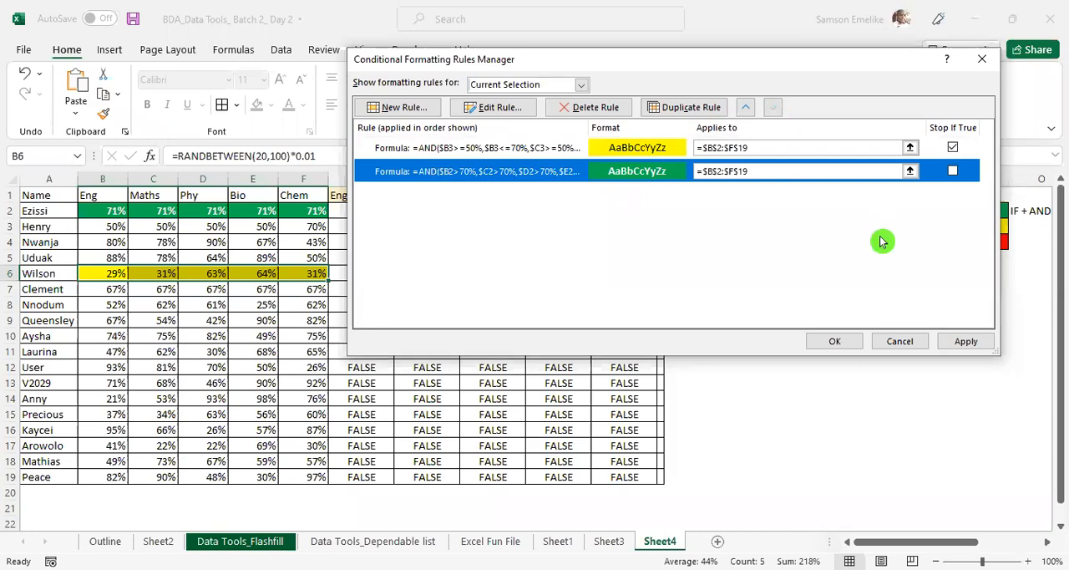
pyautogui.click(967, 341)
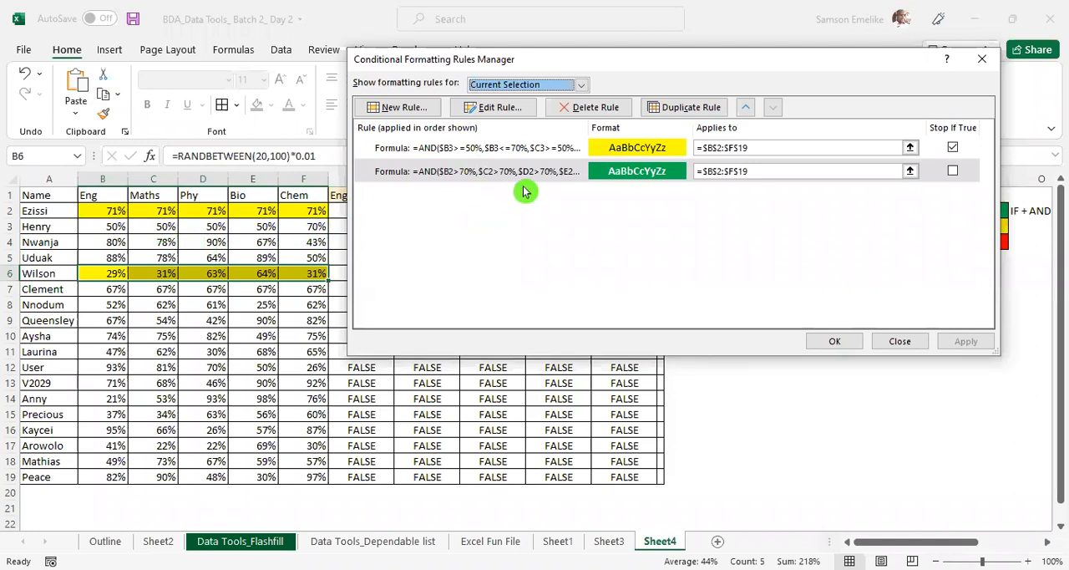
# - Move the green rule back above the yellow rule and apply the order
pyautogui.click(746, 107)
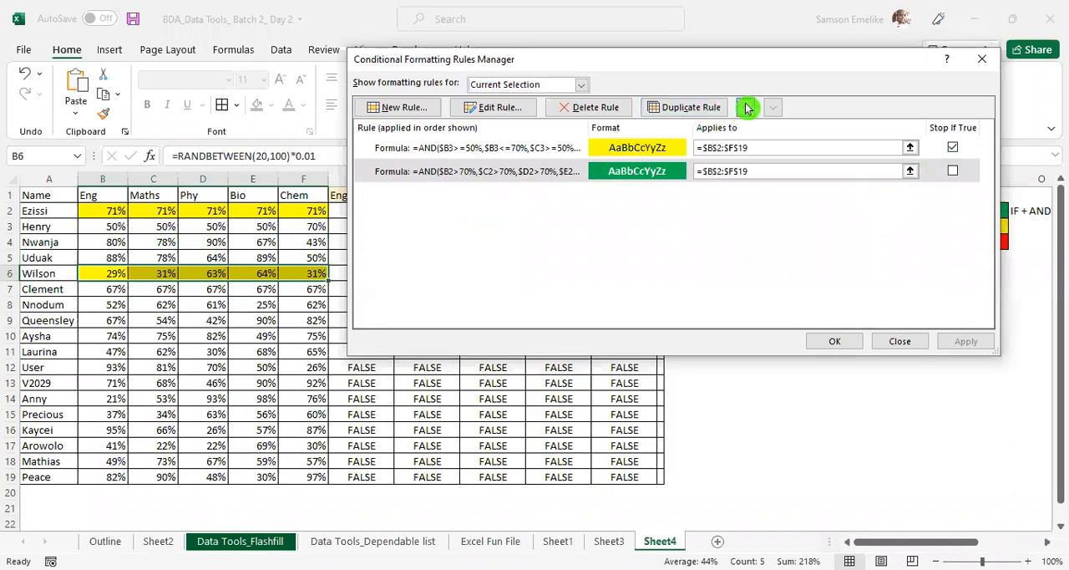
pyautogui.click(967, 349)
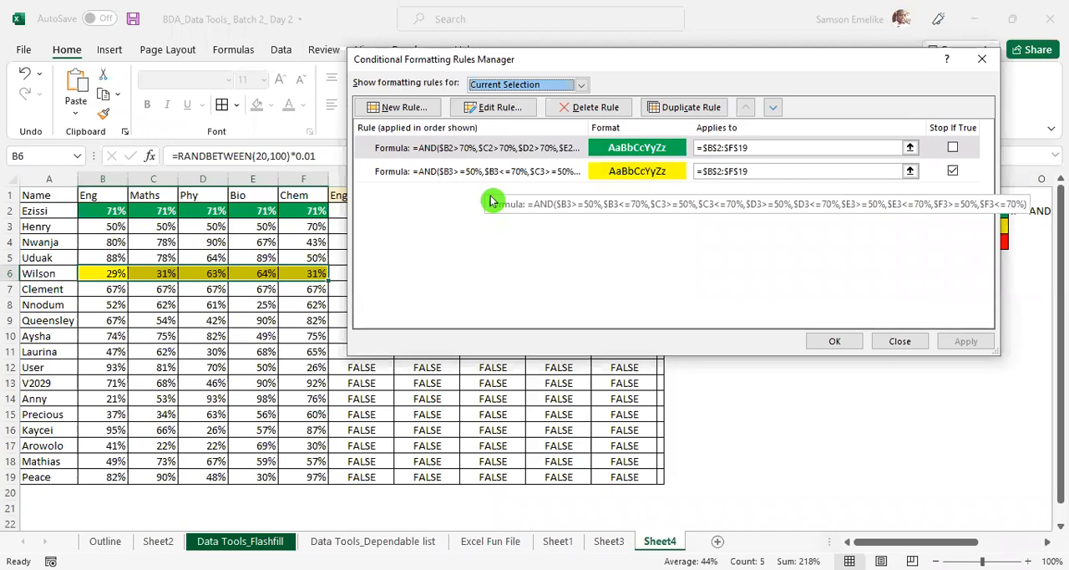
# - Examine the yellow rule's AND formula and its cell references, leaving the rule as it is
pyautogui.click(543, 175)
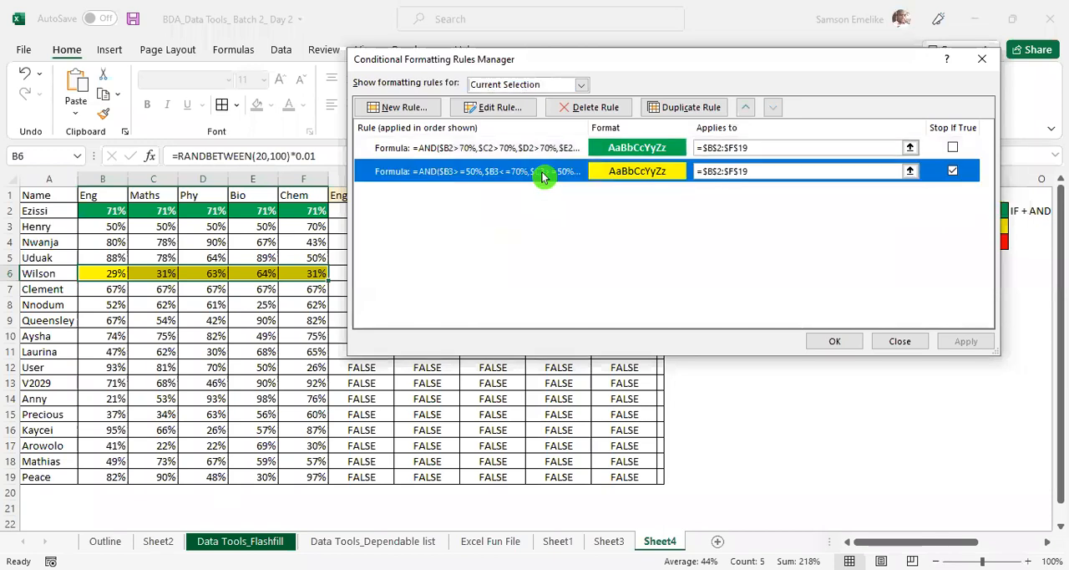
pyautogui.click(504, 112)
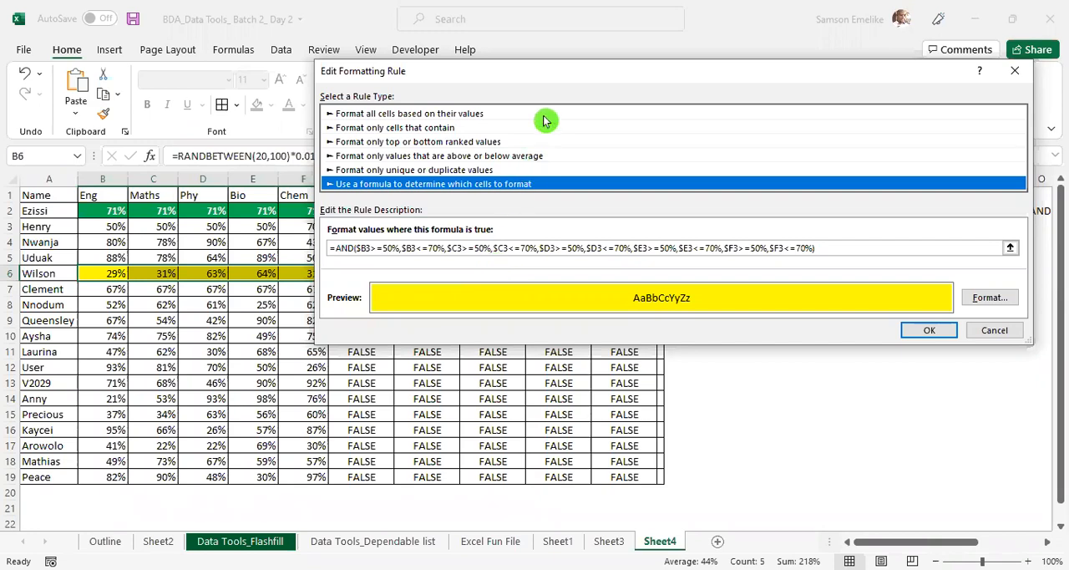
pyautogui.click(391, 250)
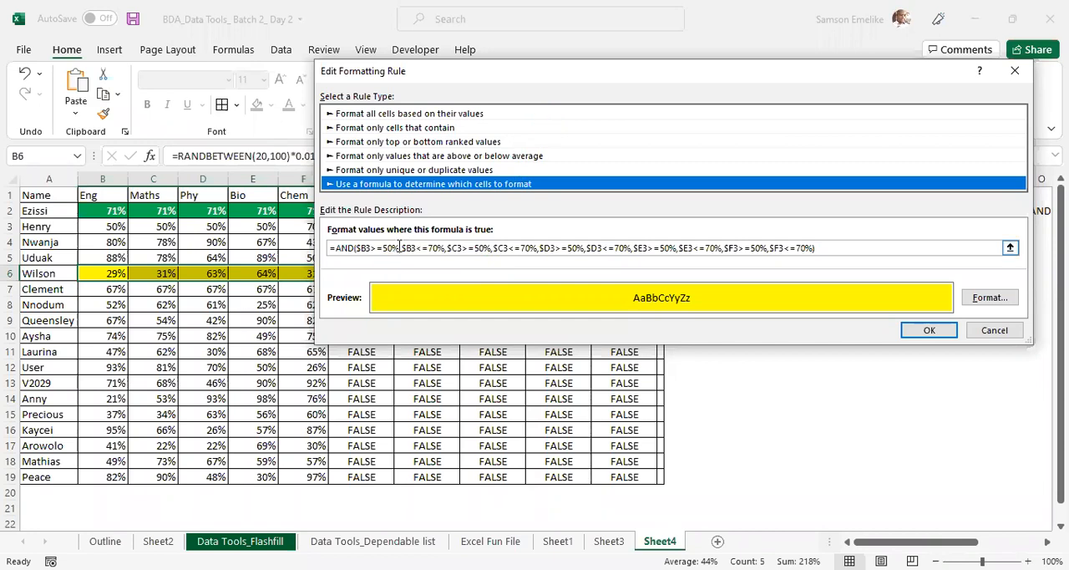
pyautogui.click(402, 248)
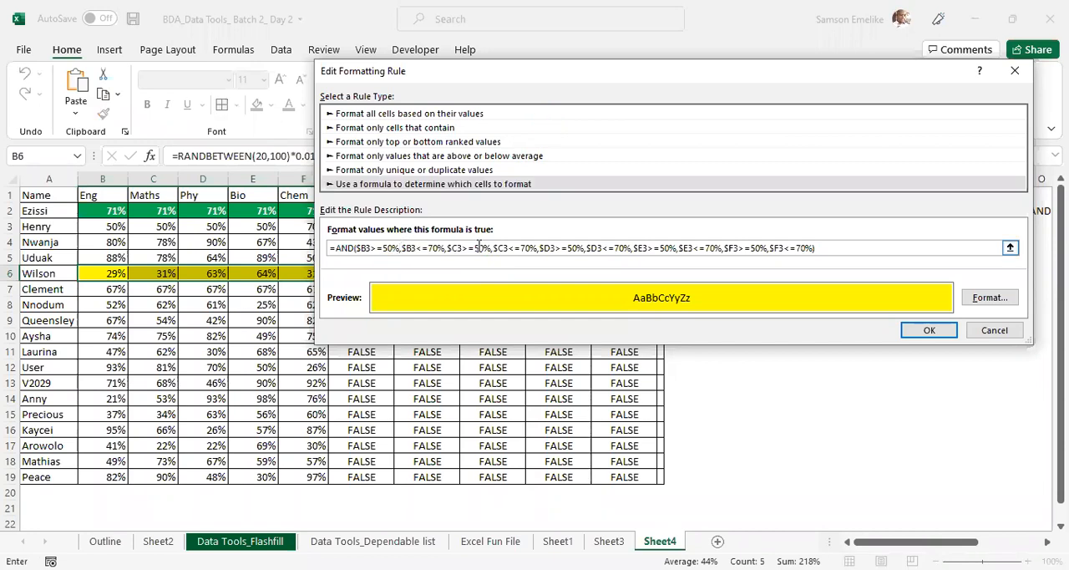
pyautogui.click(989, 332)
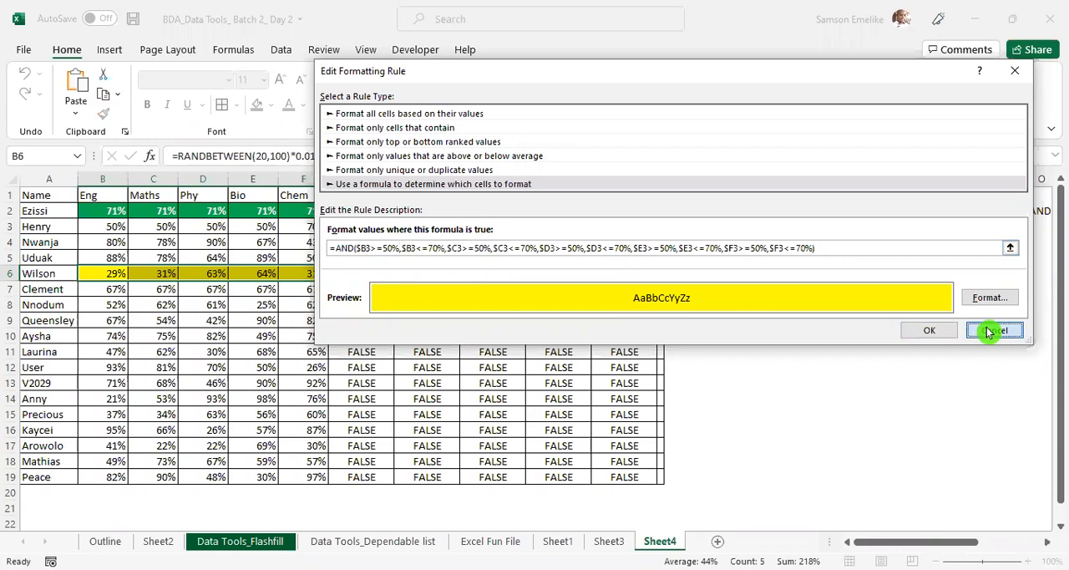
pyautogui.click(912, 341)
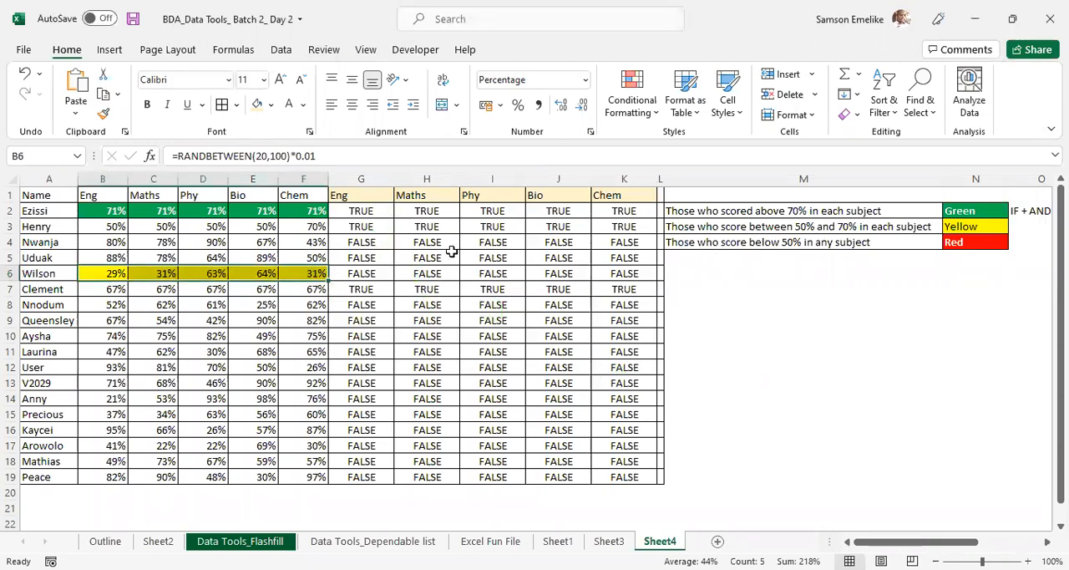
# - In G4's test formula, close the first AND after $B4<=70% and open a second AND before $C4>=50%
pyautogui.click(360, 240)
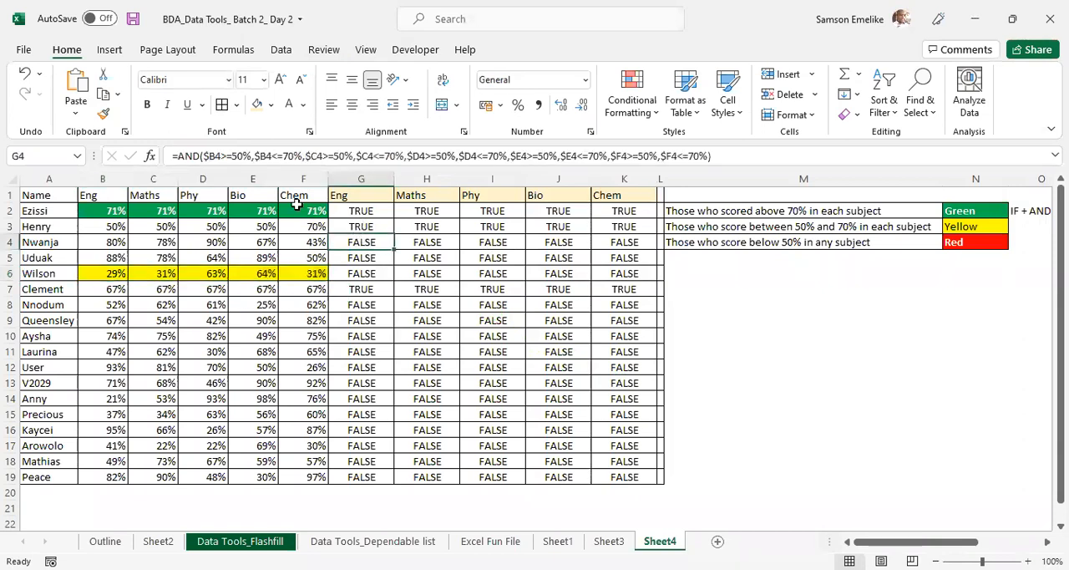
pyautogui.click(251, 155)
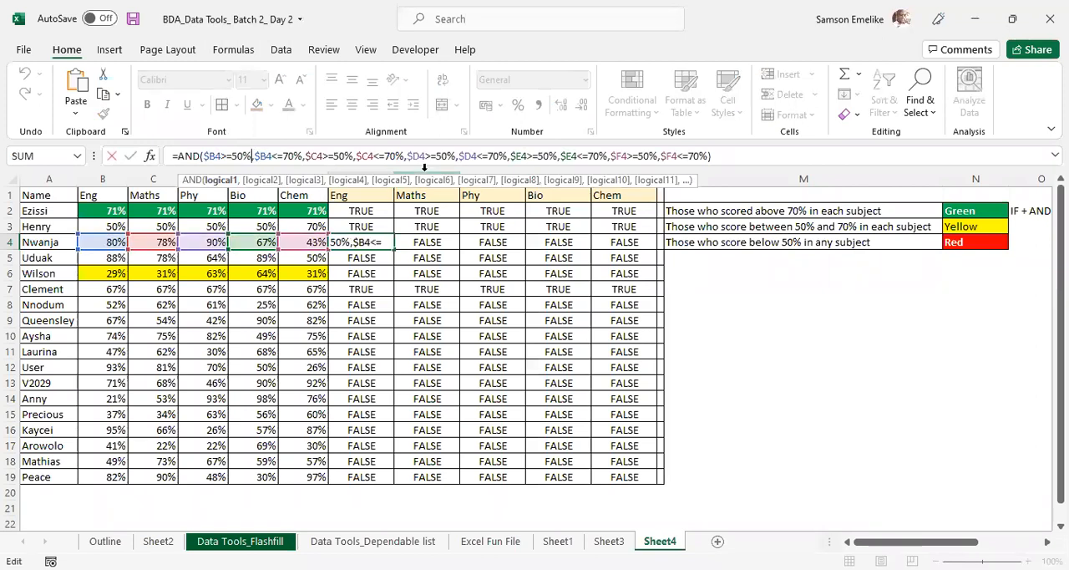
pyautogui.write(')')
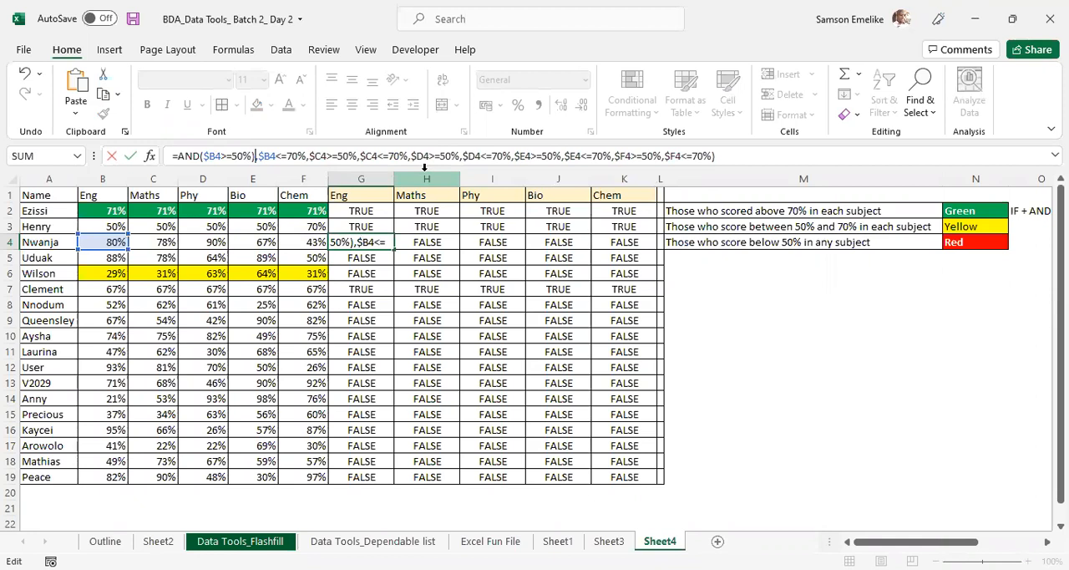
pyautogui.press('BackSpace')
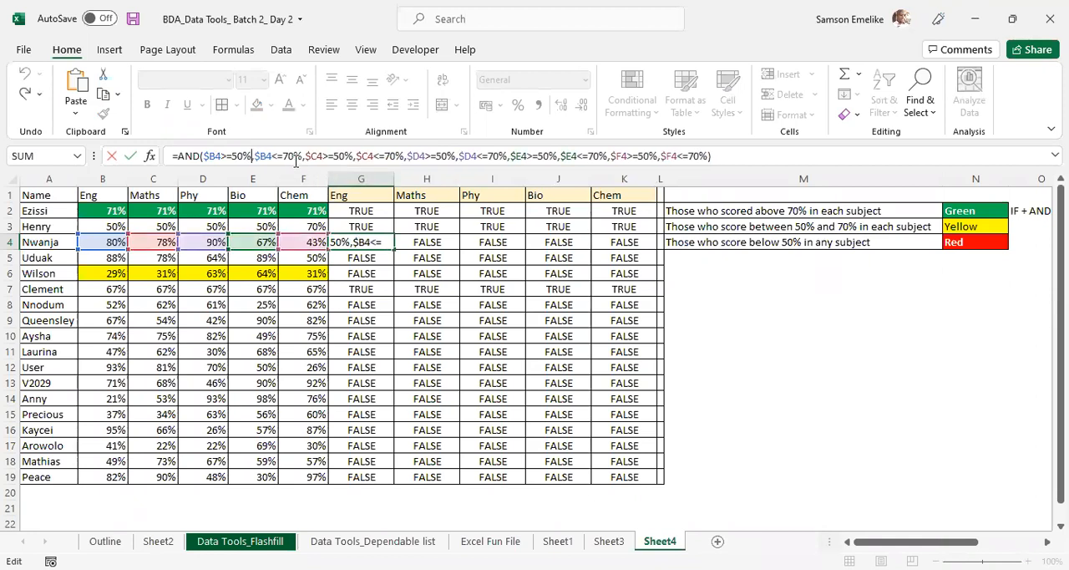
pyautogui.click(304, 155)
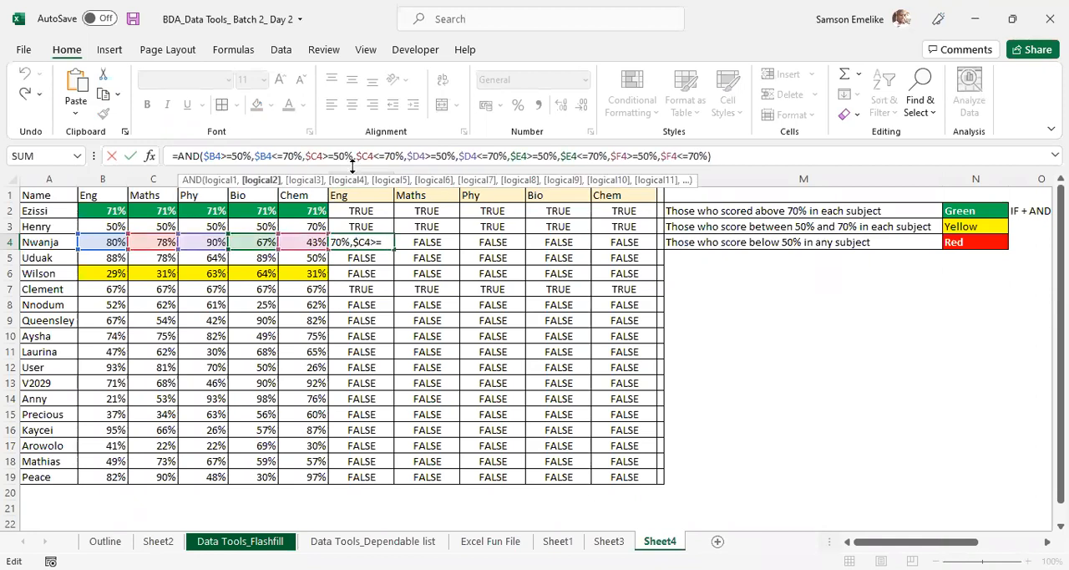
pyautogui.write(')')
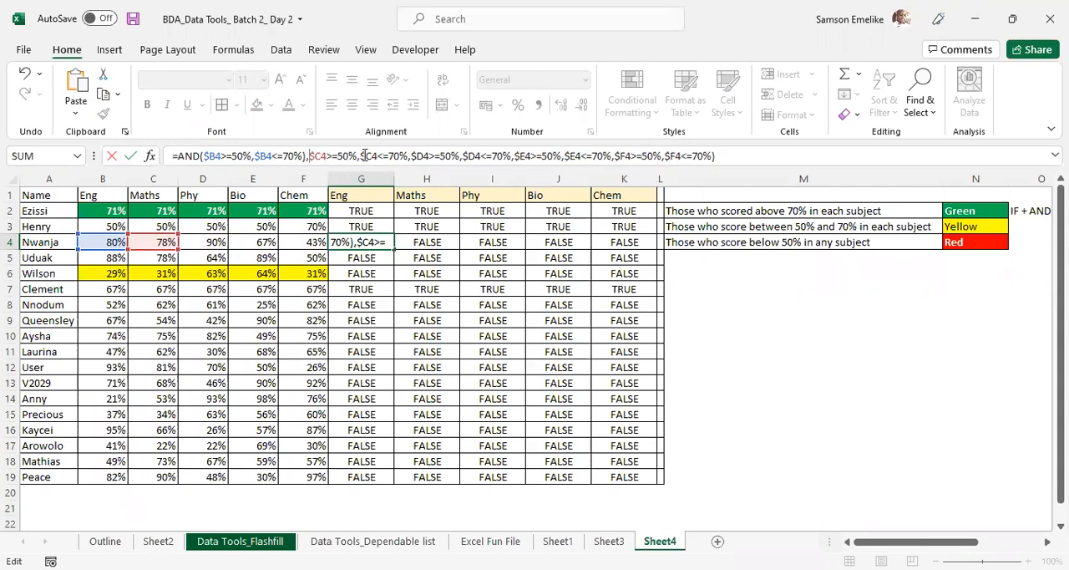
pyautogui.write('AND(')
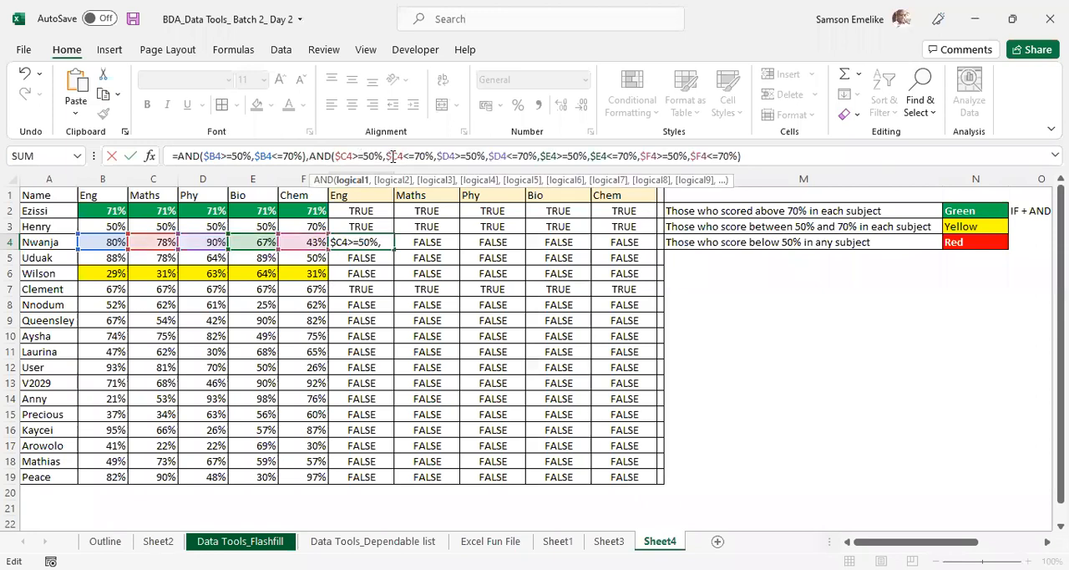
# - Close G4's second AND after $C4<=70% and open a third AND before $D4>=50%
pyautogui.click(434, 155)
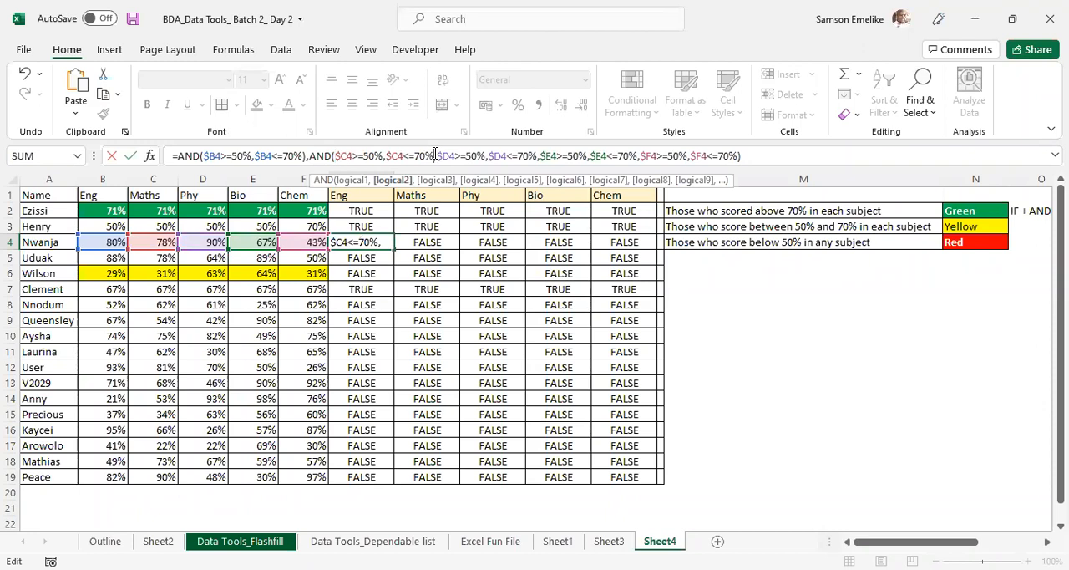
pyautogui.press('BackSpace')
pyautogui.write('),')
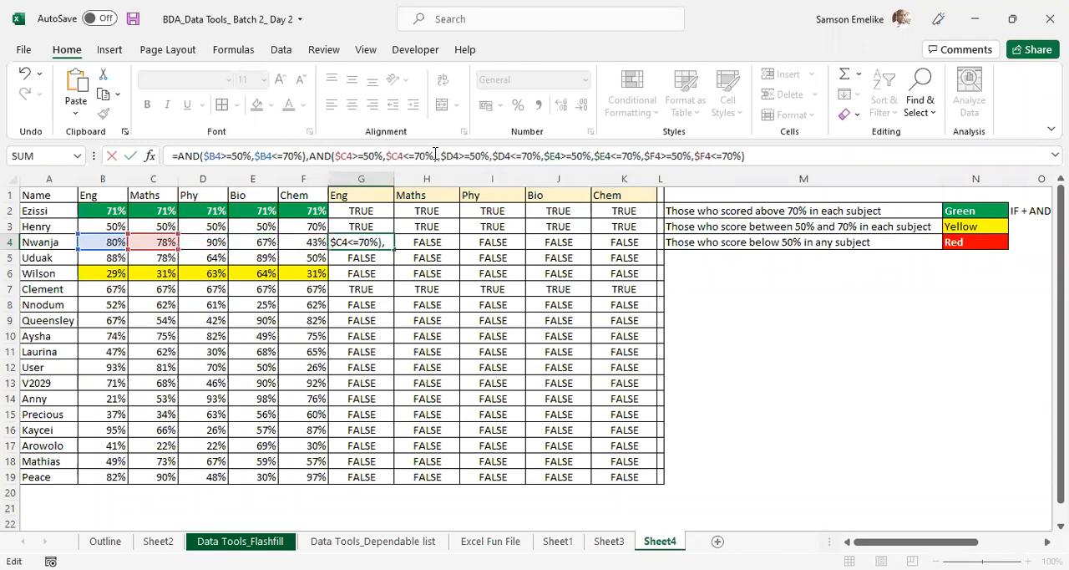
pyautogui.click(439, 155)
pyautogui.write('AND(')
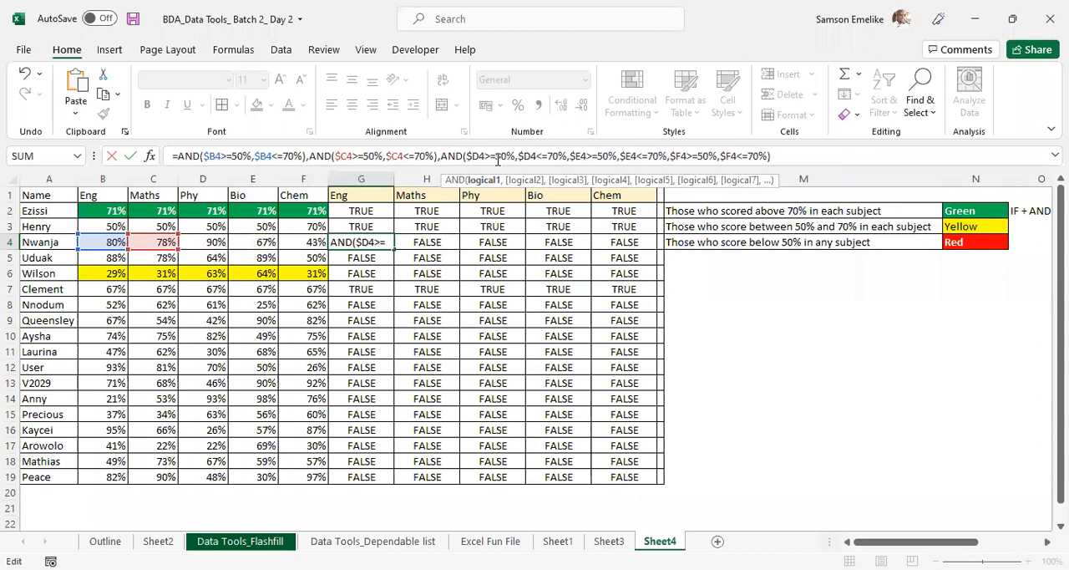
# - In G4's test formula, close the third AND after $D4<=70% and put the $E4 and $F4 conditions into their own ANDs
pyautogui.click(568, 156)
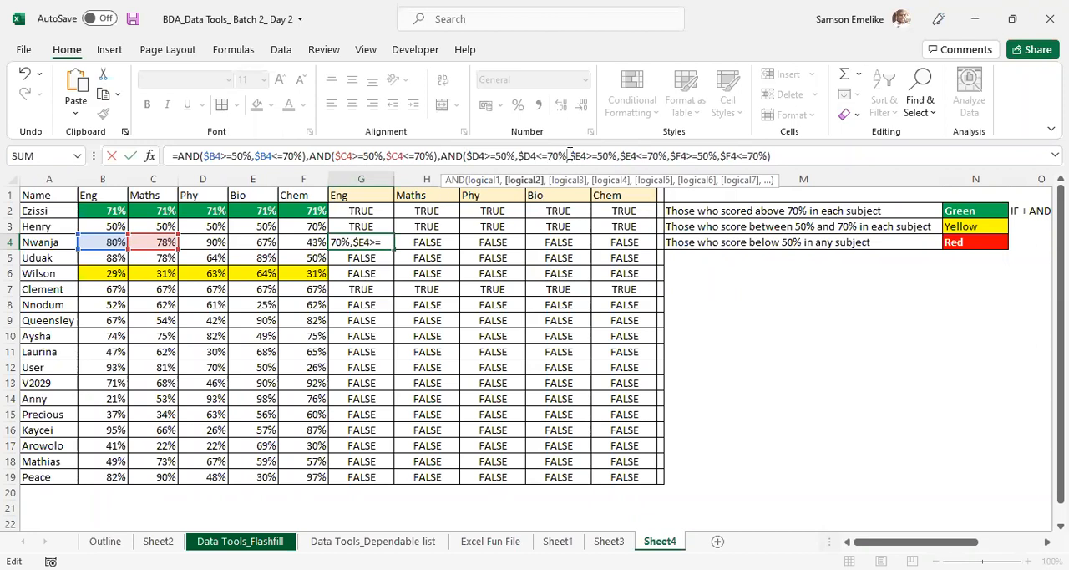
pyautogui.write('),')
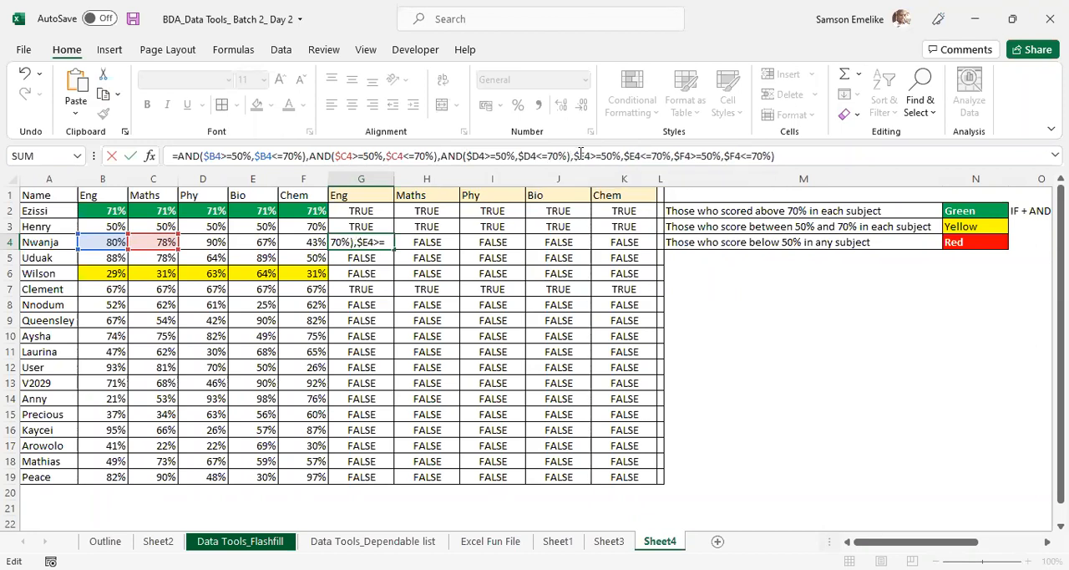
pyautogui.write('A')
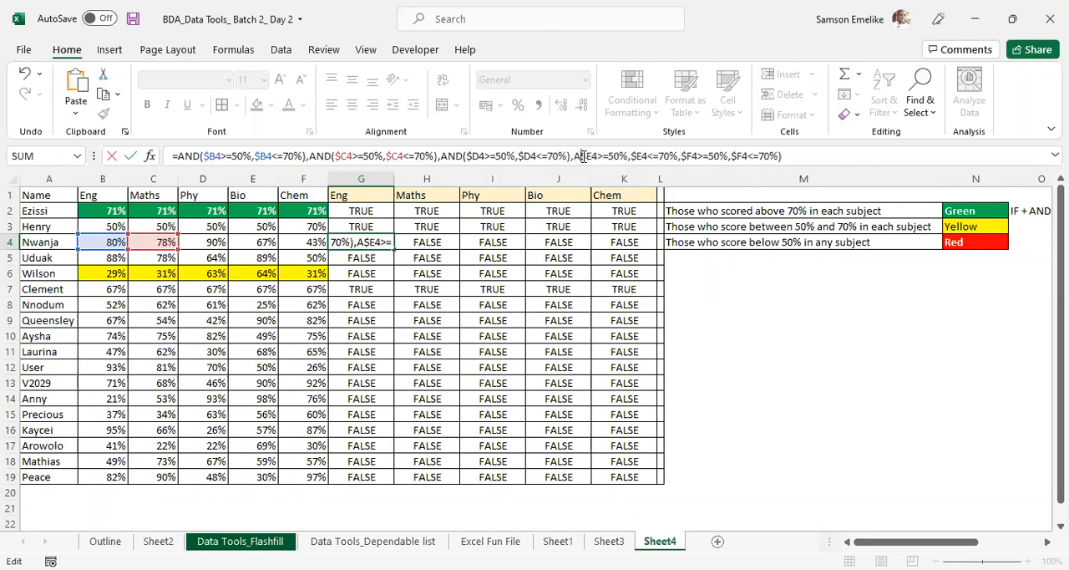
pyautogui.write('ND(')
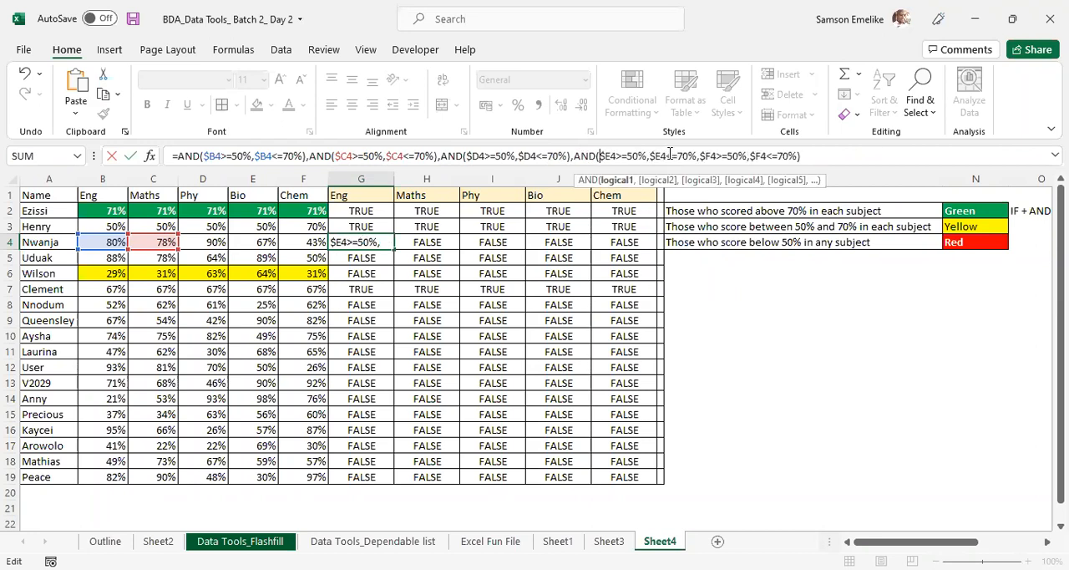
pyautogui.click(699, 155)
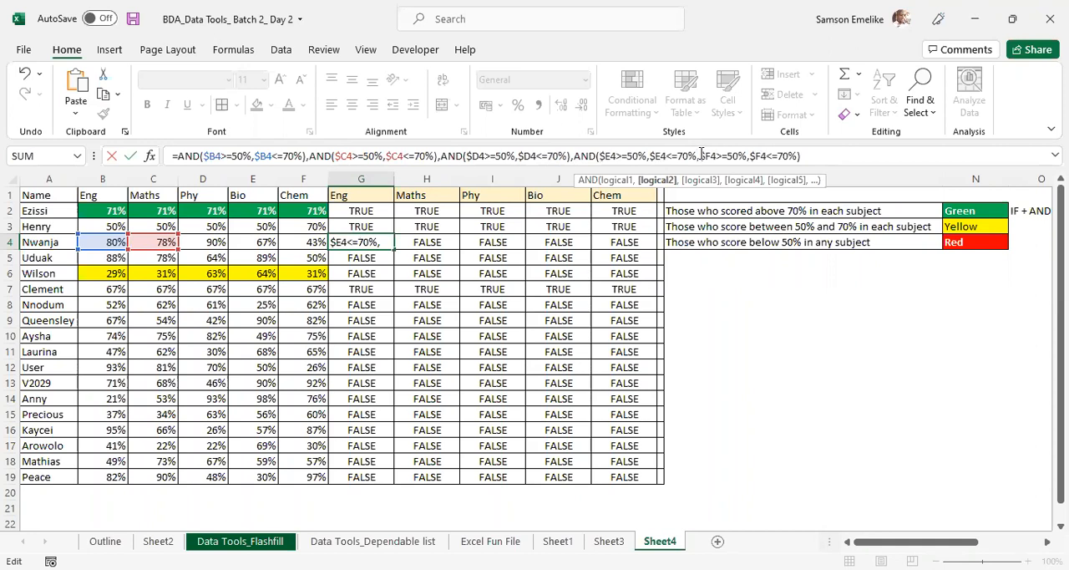
pyautogui.write(',')
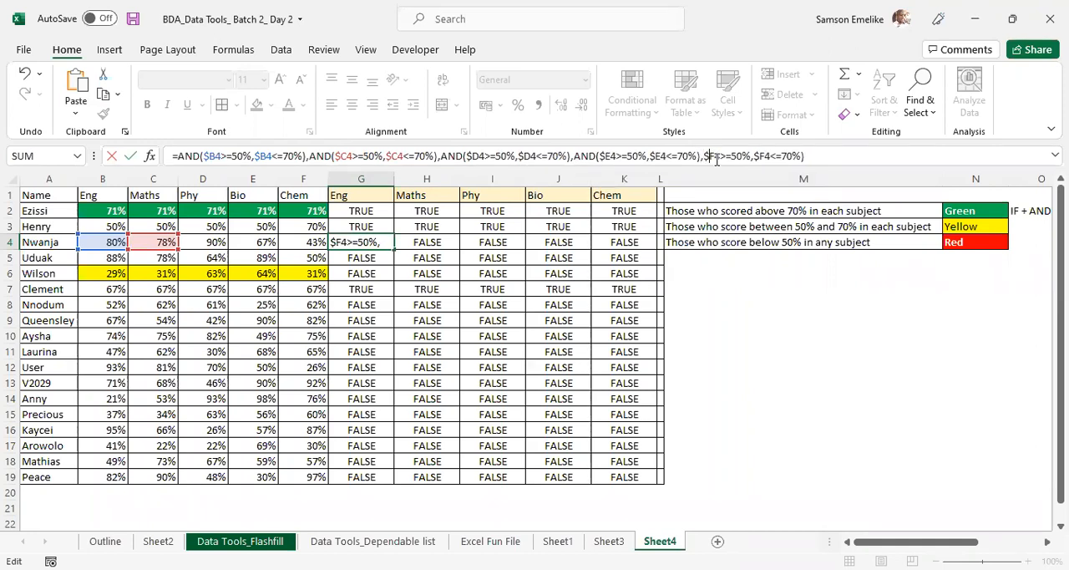
pyautogui.write('AND(')
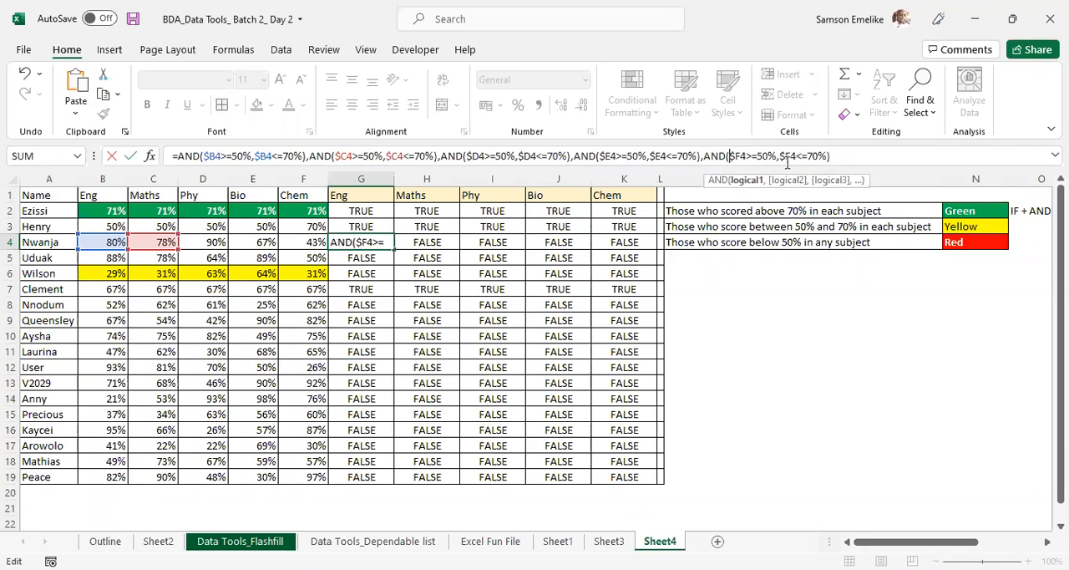
# - Try to enter G4's formula with five comma-separated AND functions
pyautogui.click(840, 156)
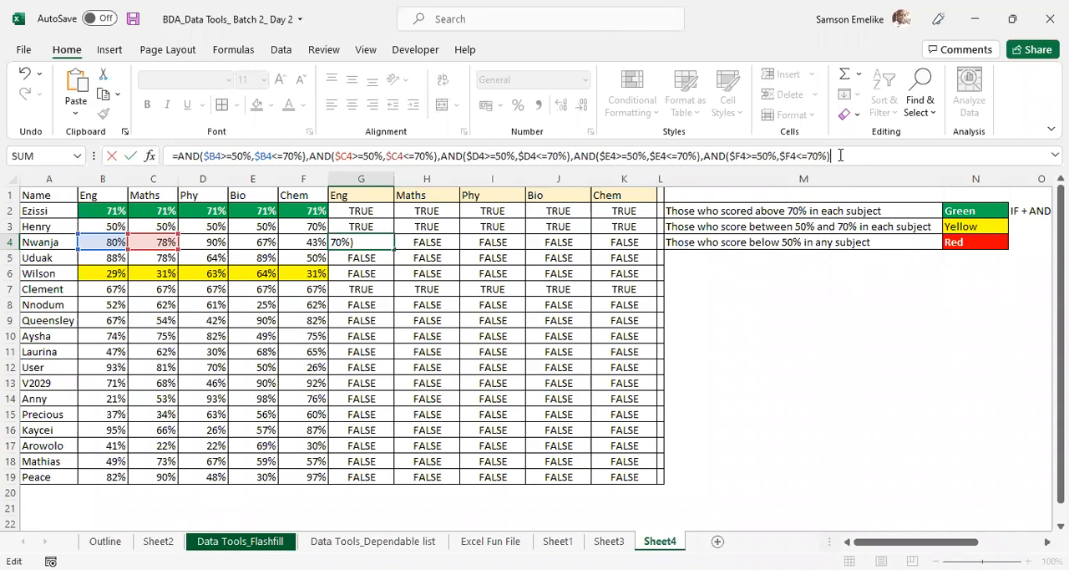
pyautogui.press('Return')
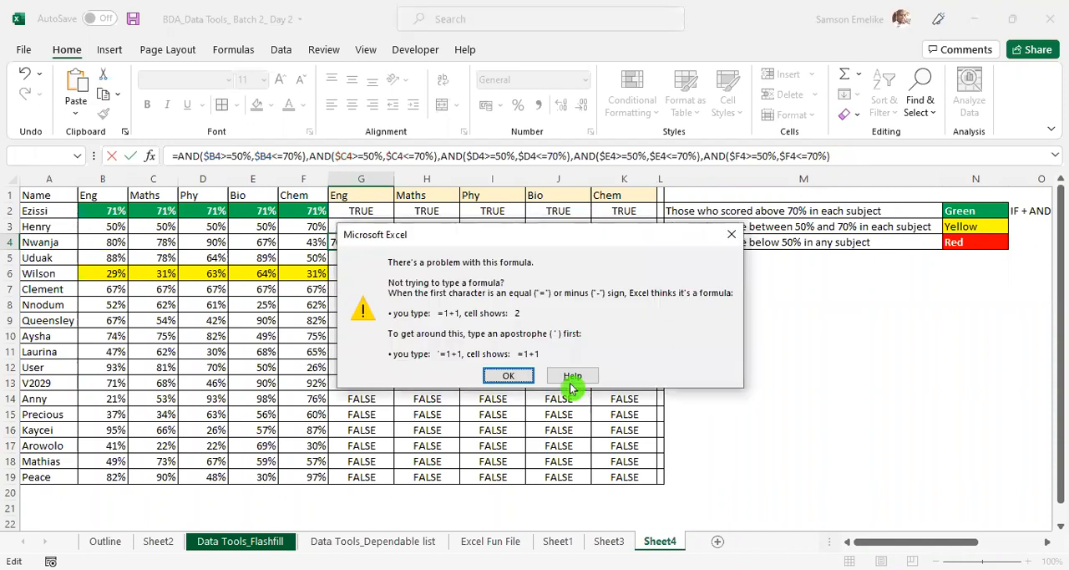
pyautogui.click(515, 376)
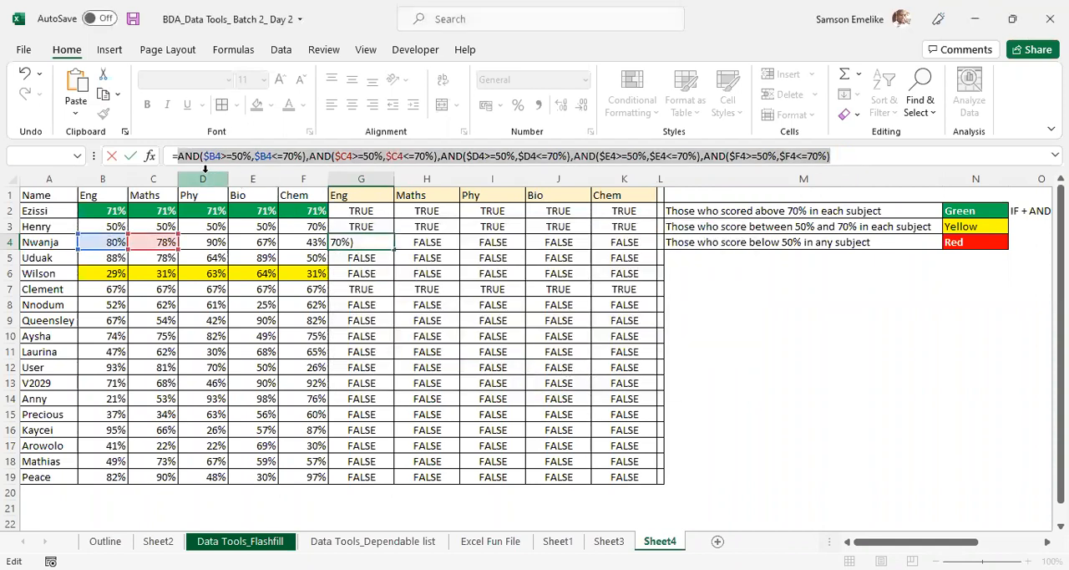
# - Discard the edit that splits G4's formula into separate ANDs
pyautogui.click(319, 157)
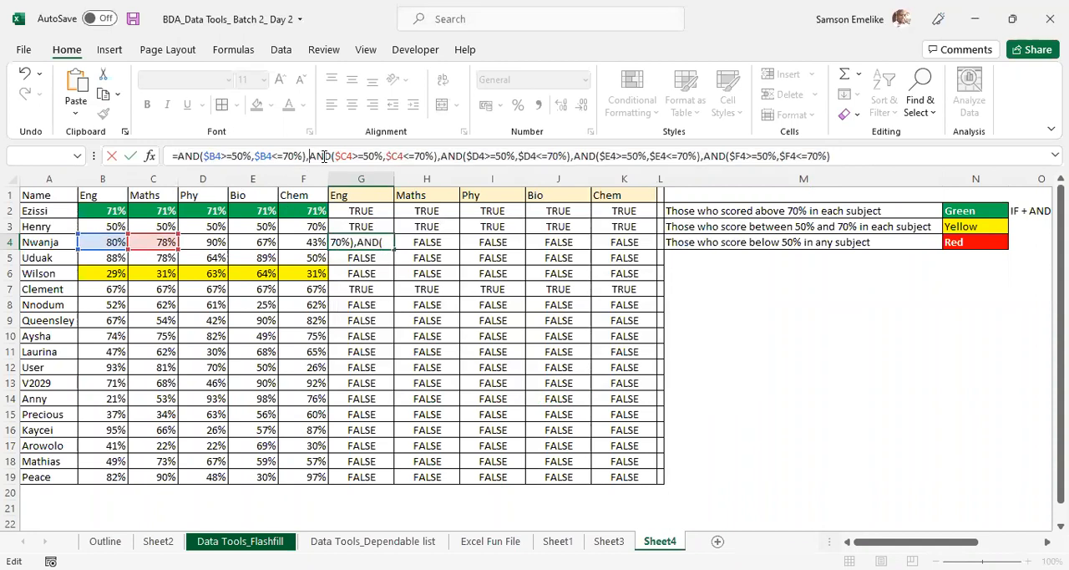
pyautogui.click(882, 157)
pyautogui.press('Left')
pyautogui.press('Left')
pyautogui.press('Left')
pyautogui.press('Left')
pyautogui.press('Left')
pyautogui.press('Left')
pyautogui.press('Left')
pyautogui.press('Left')
pyautogui.press('Left')
pyautogui.press('Left')
pyautogui.press('Left')
pyautogui.press('Left')
pyautogui.press('Left')
pyautogui.press('Left')
pyautogui.press('Left')
pyautogui.press('Left')
pyautogui.press('Left')
pyautogui.press('Left')
pyautogui.hotkey('ctrl', 'z')
pyautogui.hotkey('ctrl', 'z')
pyautogui.hotkey('ctrl', 'z')
pyautogui.hotkey('ctrl', 'z')
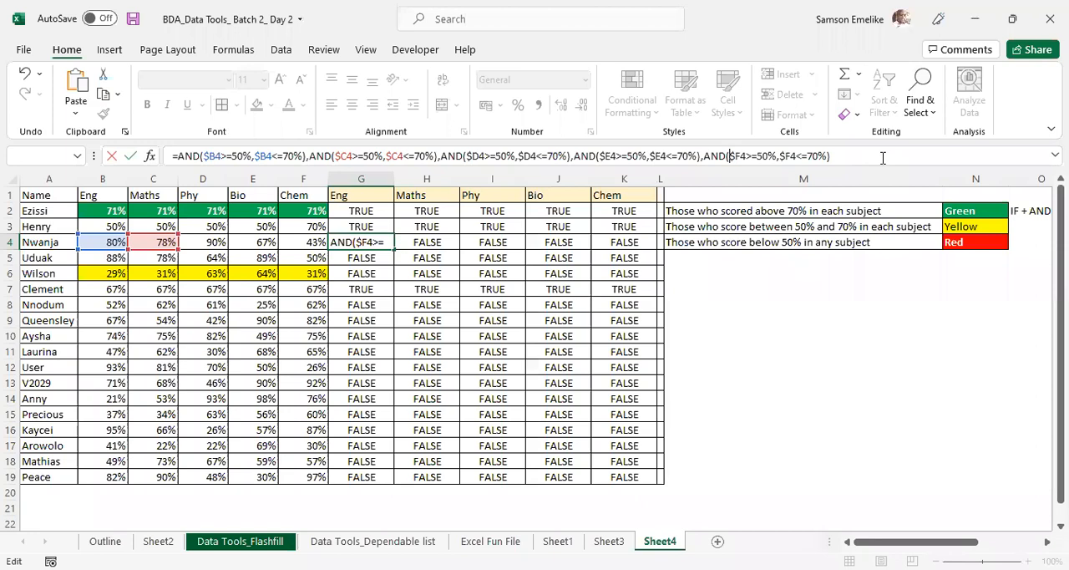
pyautogui.press('Escape')
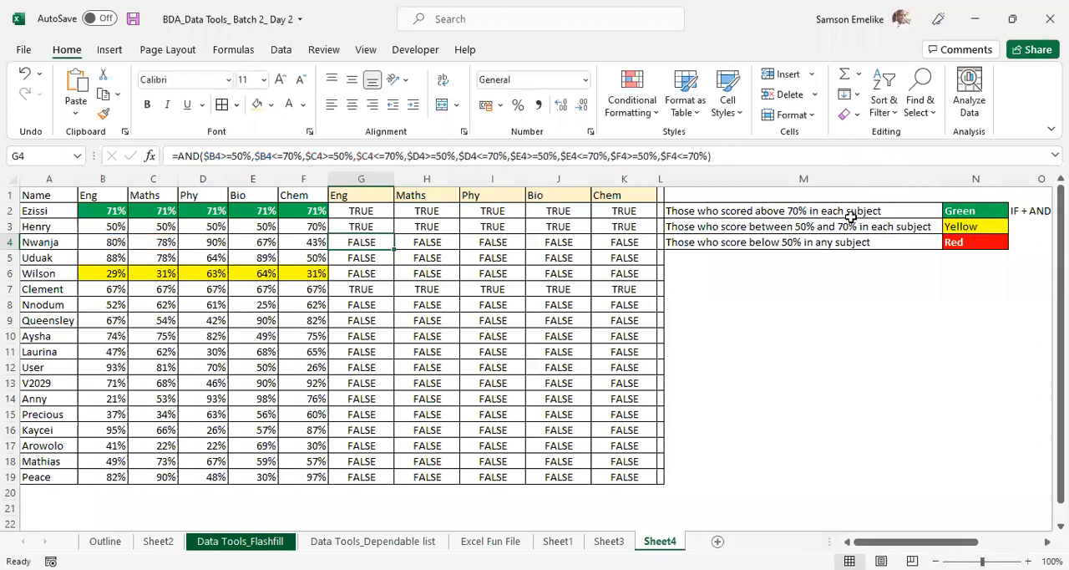
pyautogui.click(825, 306)
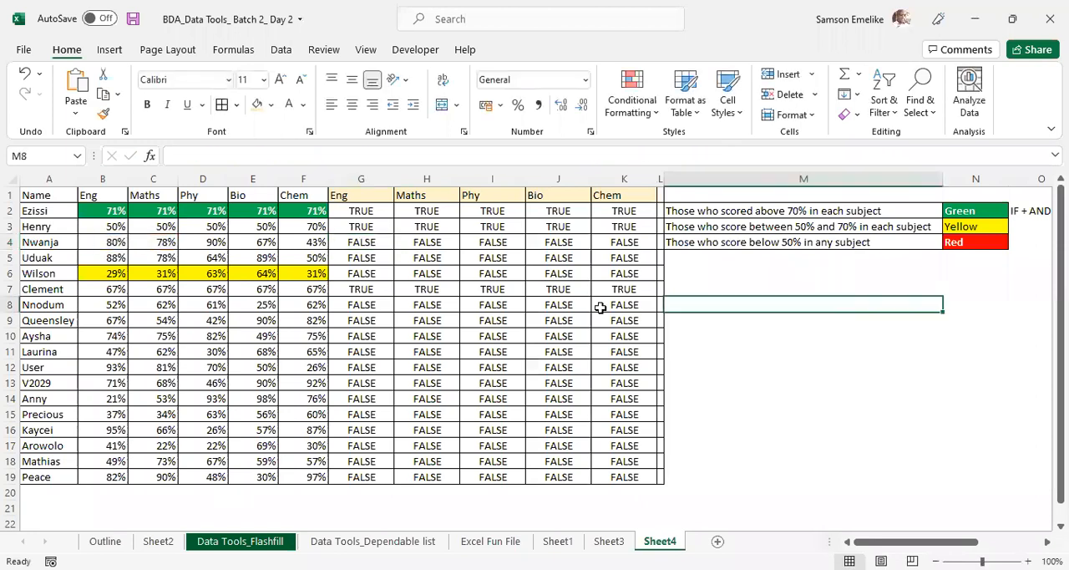
# - Examine the test formulas in G2:K19, comparing G4, J8 and G2, and check the score in B2
pyautogui.click(384, 241)
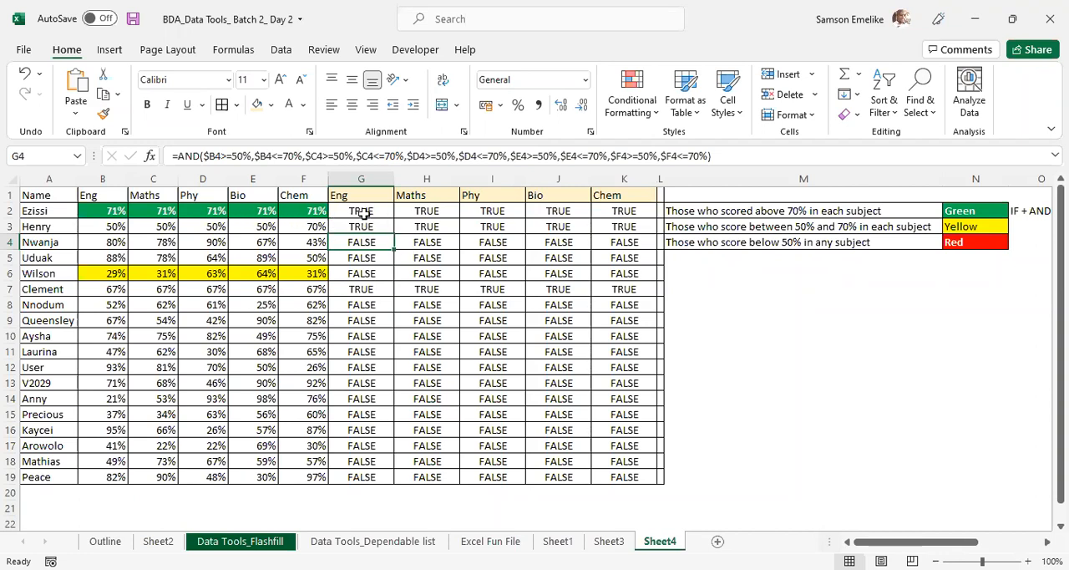
pyautogui.moveTo(359, 211); pyautogui.dragTo(625, 474)
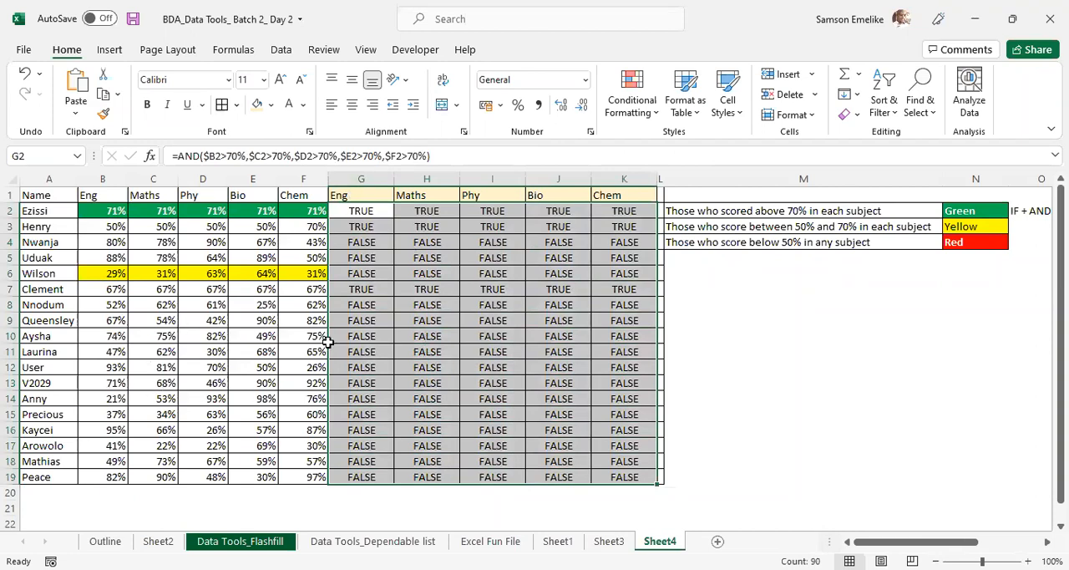
pyautogui.click(553, 303)
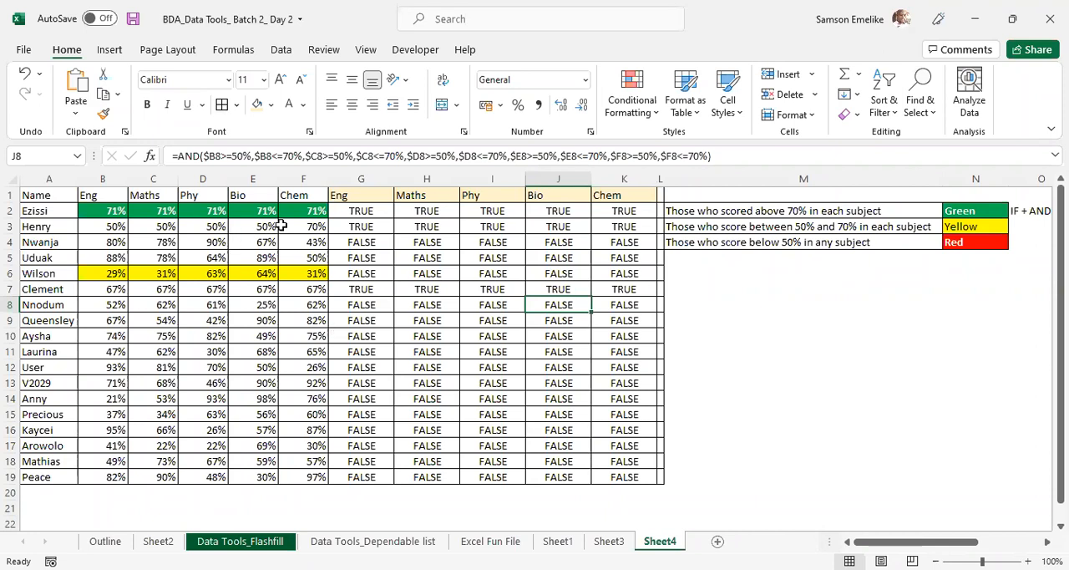
pyautogui.click(345, 212)
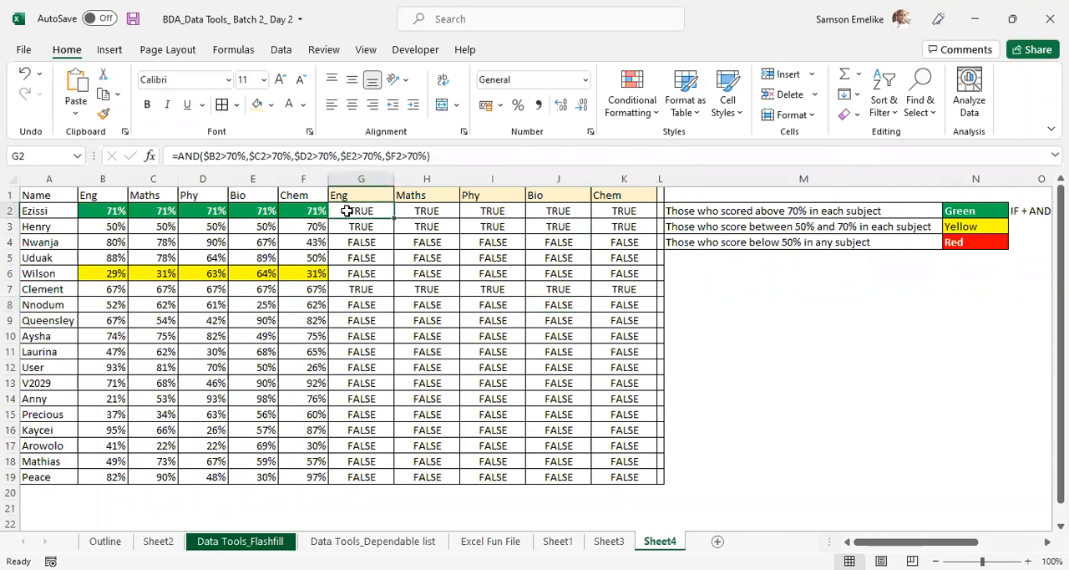
pyautogui.click(113, 211)
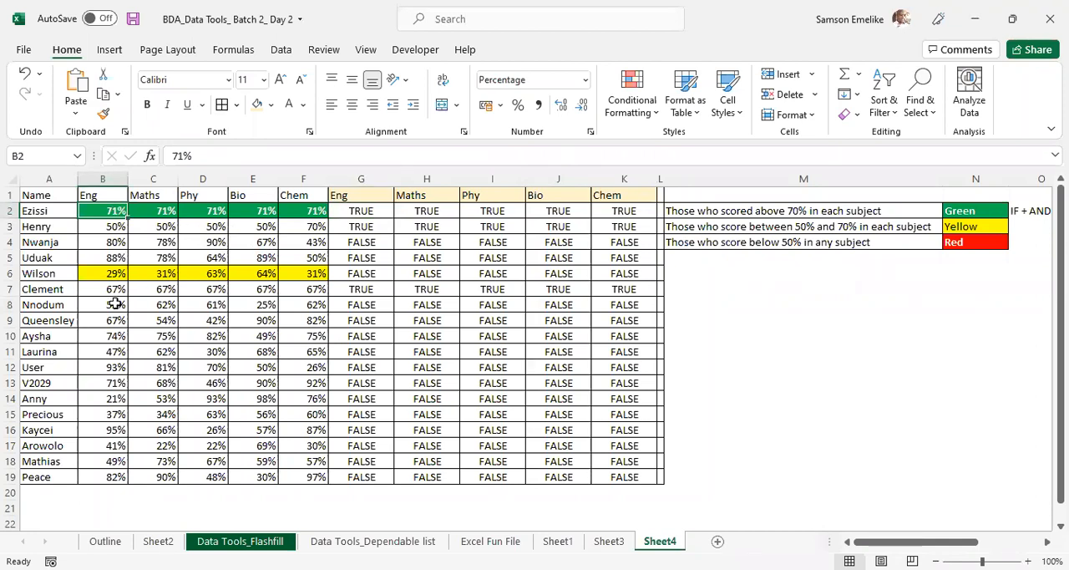
# - Copy the RANDBETWEEN score formulas from B8:F8 into B2:F2
pyautogui.moveTo(112, 305); pyautogui.dragTo(311, 305)
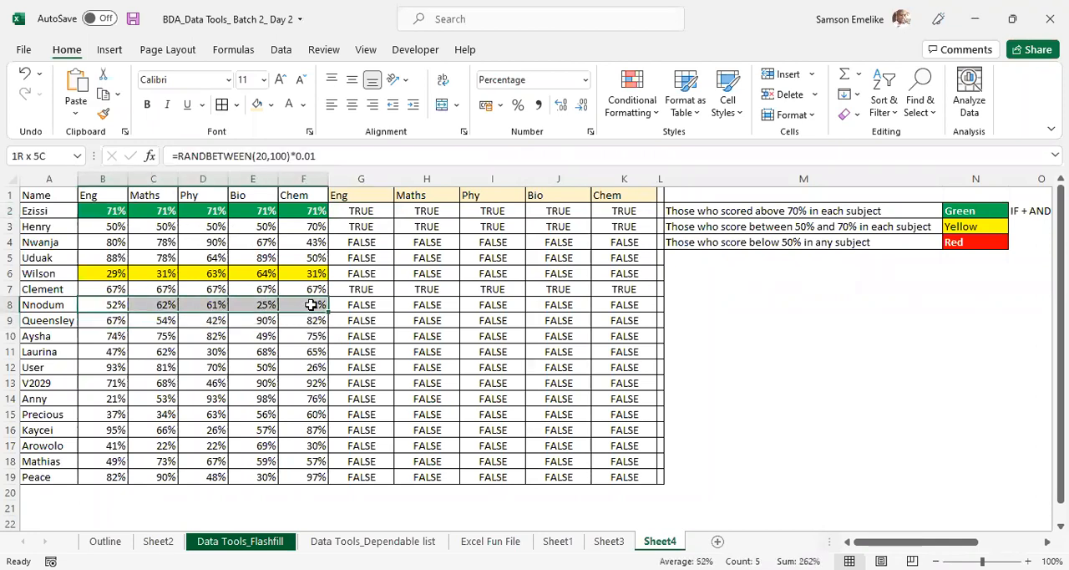
pyautogui.hotkey('ctrl', 'c')
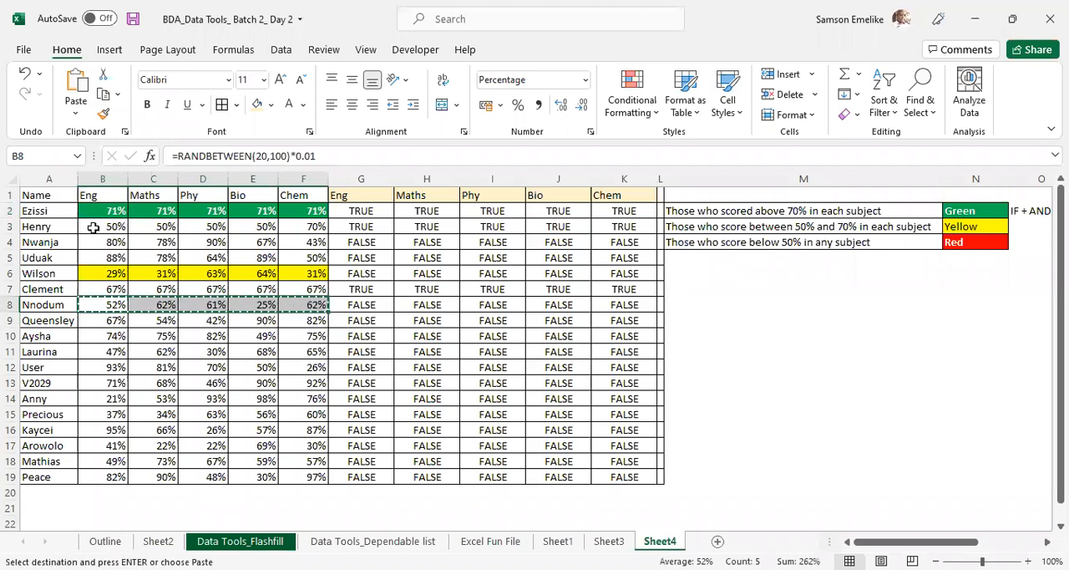
pyautogui.click(99, 210)
pyautogui.press('Return')
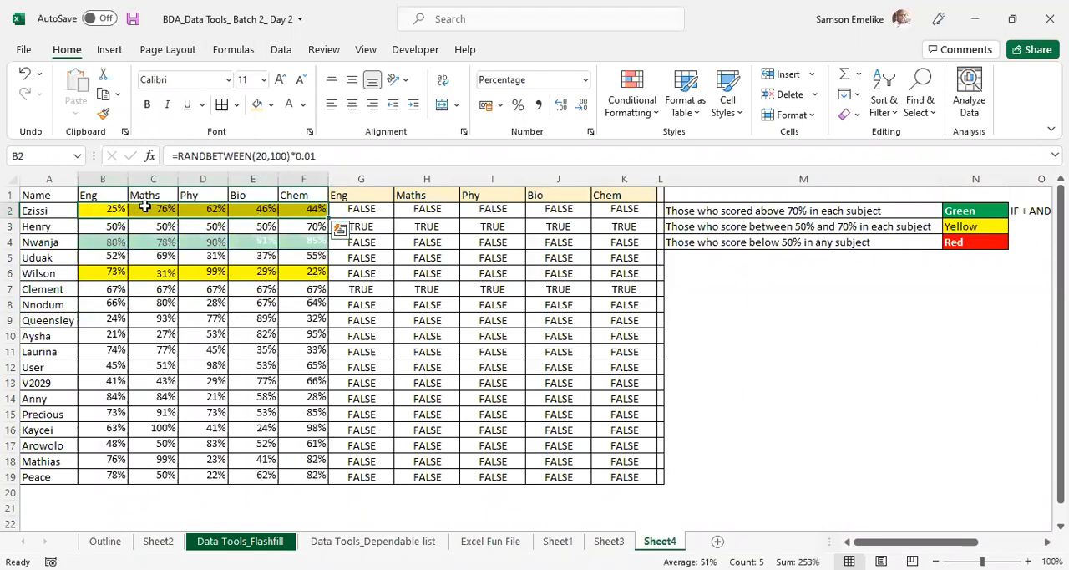
# - Recalculate the sheet twice to generate new random scores for testing the colour rules
pyautogui.click(269, 332)
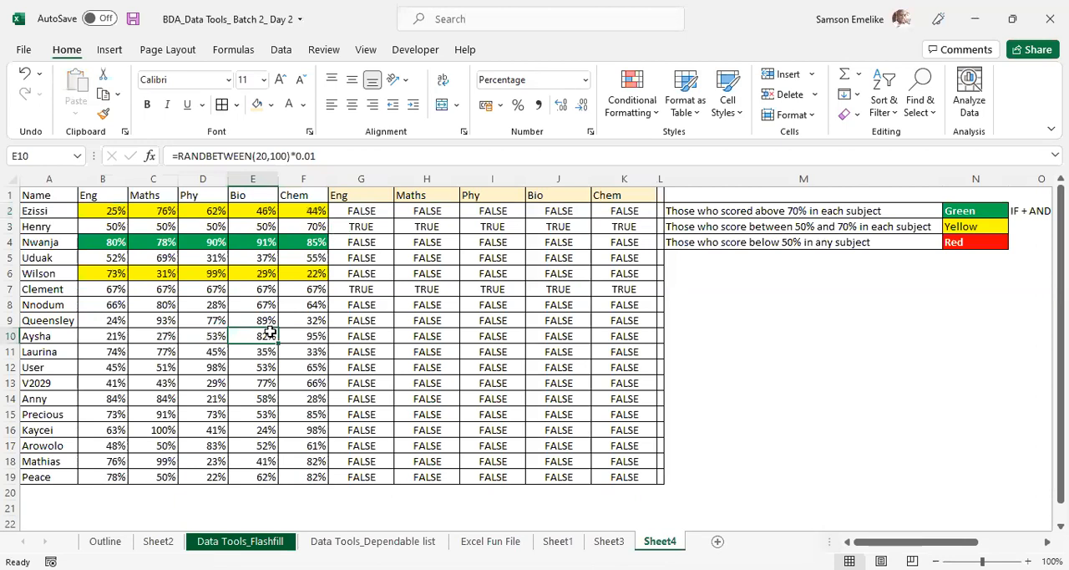
pyautogui.press('F9')
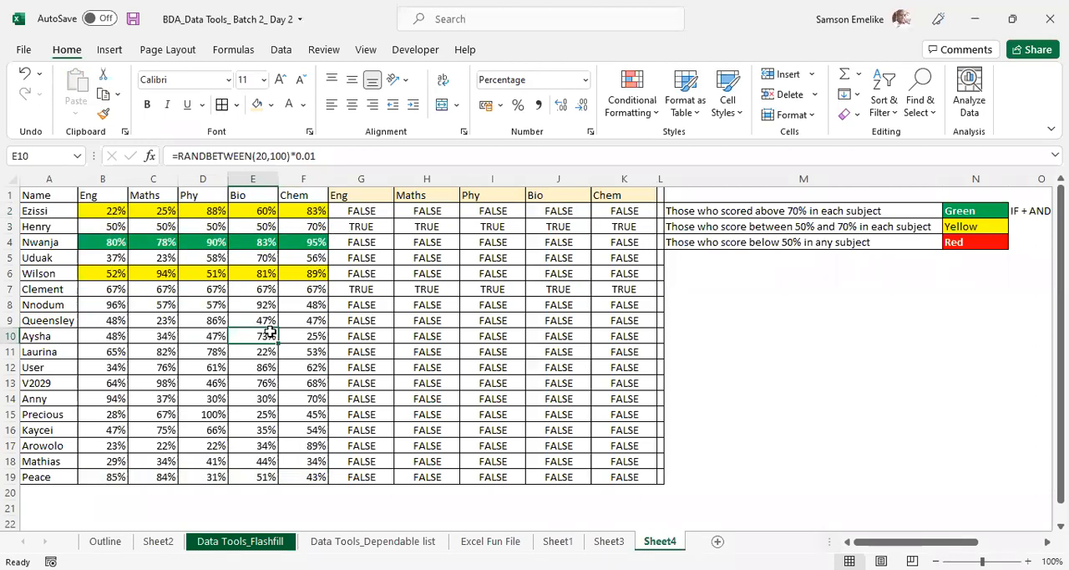
pyautogui.press('F9')
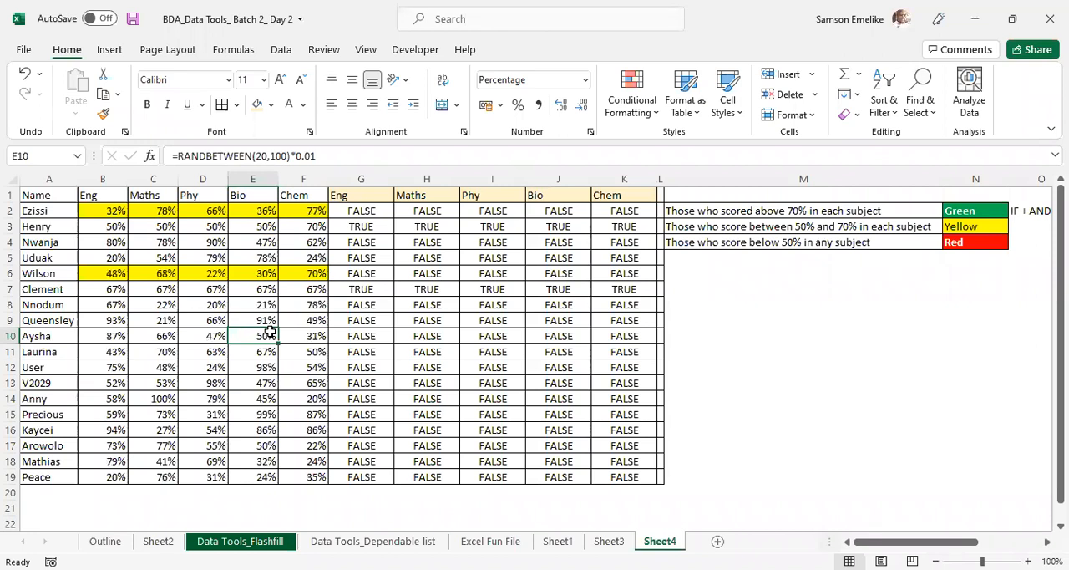
# - Delete both the green and yellow conditional formatting rules from B2:F19 and apply the change
pyautogui.moveTo(92, 209); pyautogui.dragTo(314, 476)
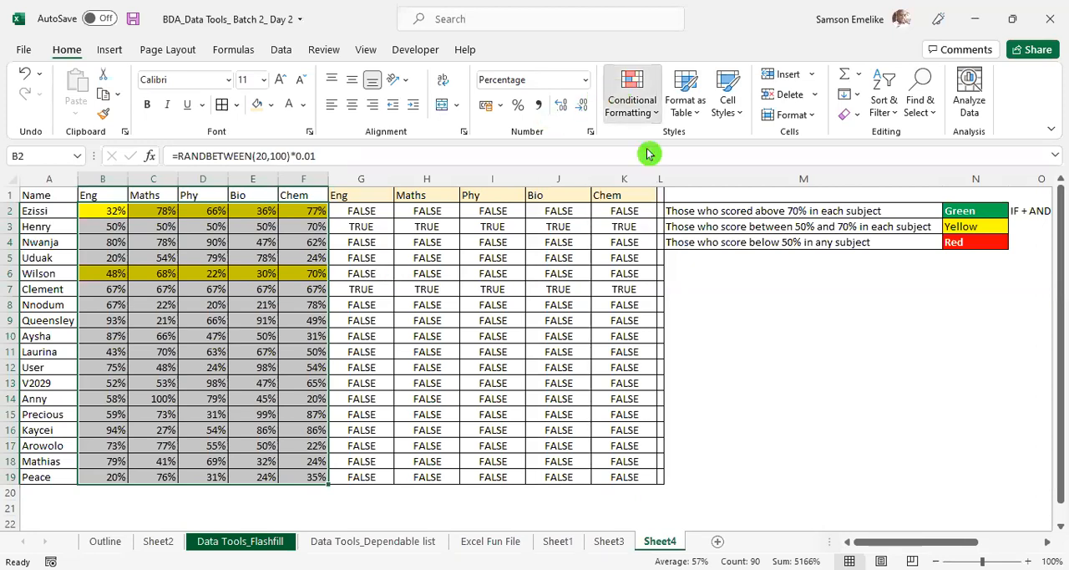
pyautogui.click(633, 104)
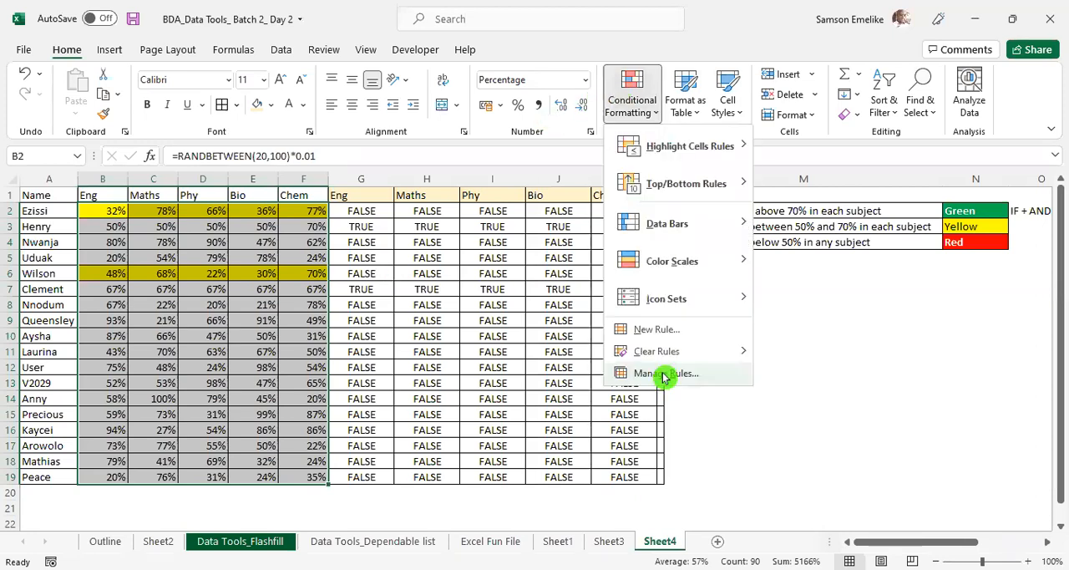
pyautogui.click(955, 149)
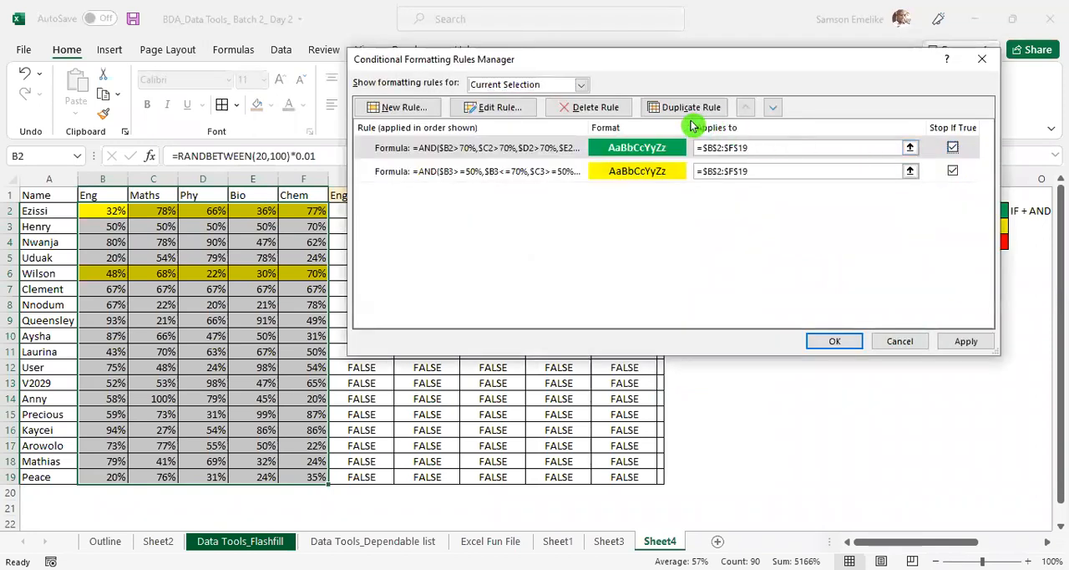
pyautogui.click(584, 111)
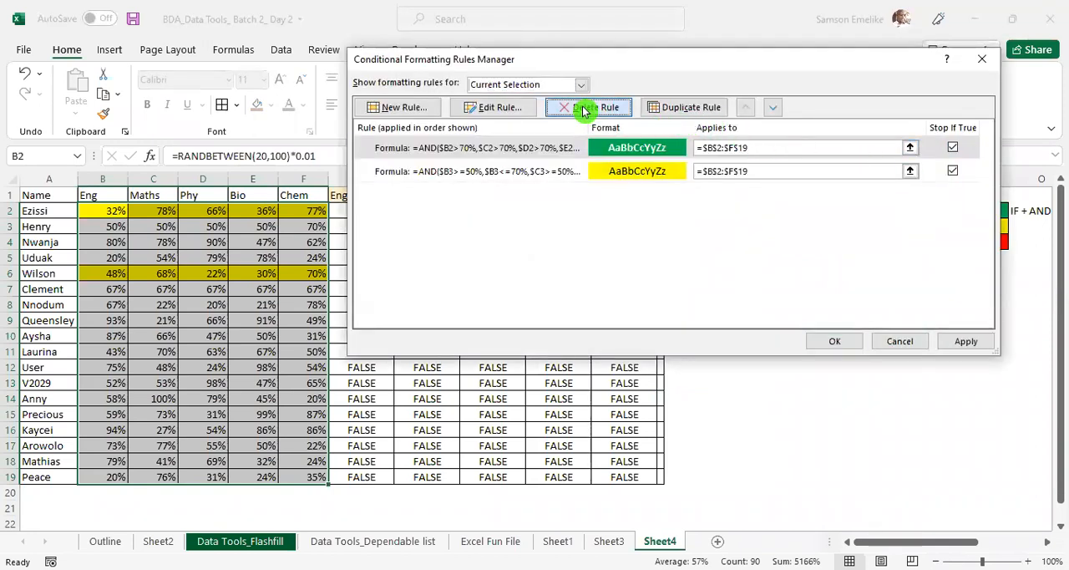
pyautogui.click(589, 113)
pyautogui.click(966, 342)
pyautogui.click(829, 344)
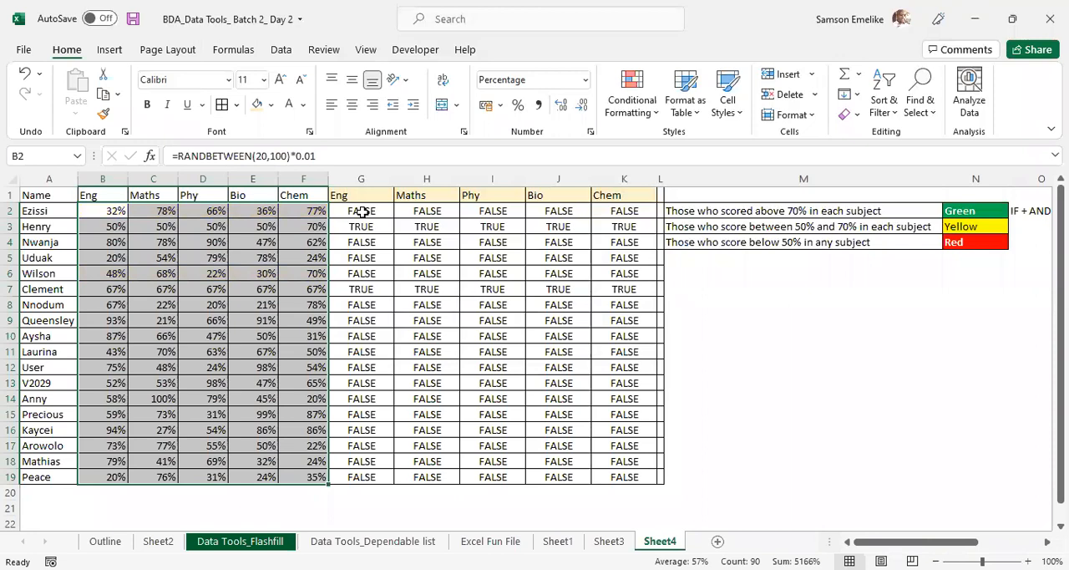
# - Copy the full 50%–70% AND formula text from G3, leaving the cell's formula as it is
pyautogui.click(362, 212)
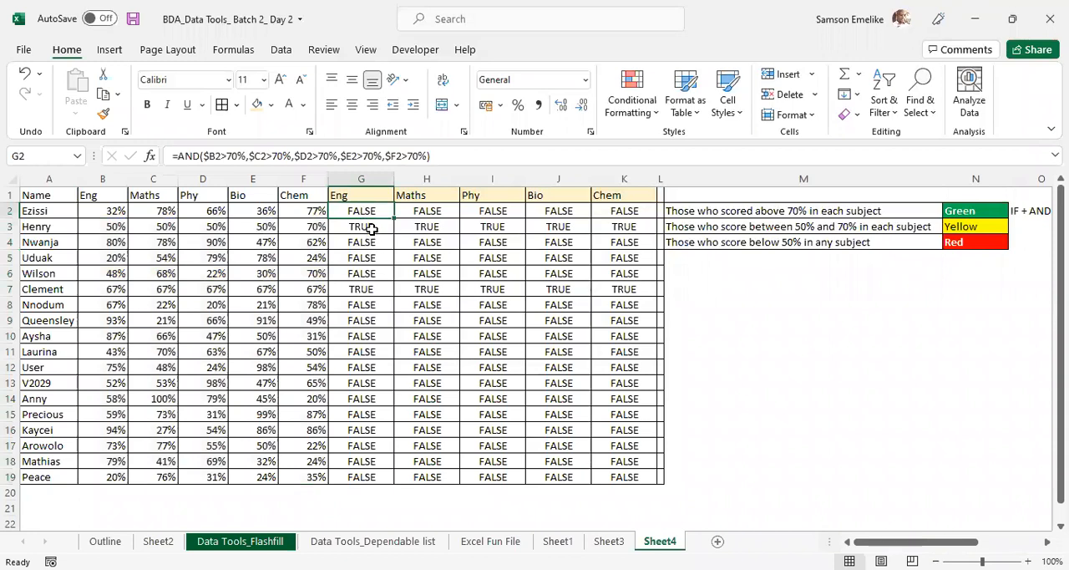
pyautogui.click(371, 225)
pyautogui.moveTo(749, 156); pyautogui.dragTo(130, 158)
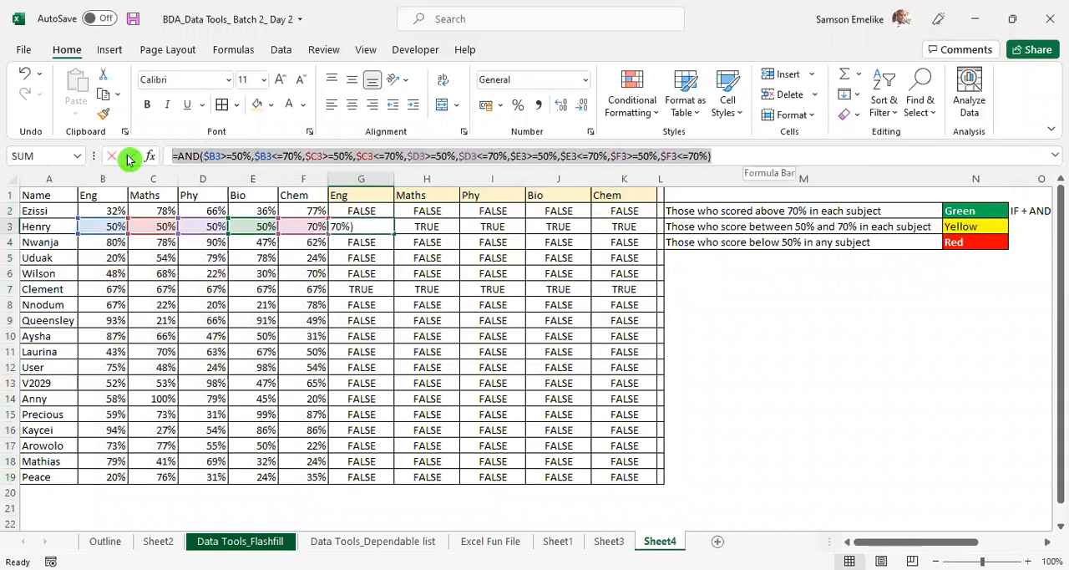
pyautogui.hotkey('ctrl', 'c')
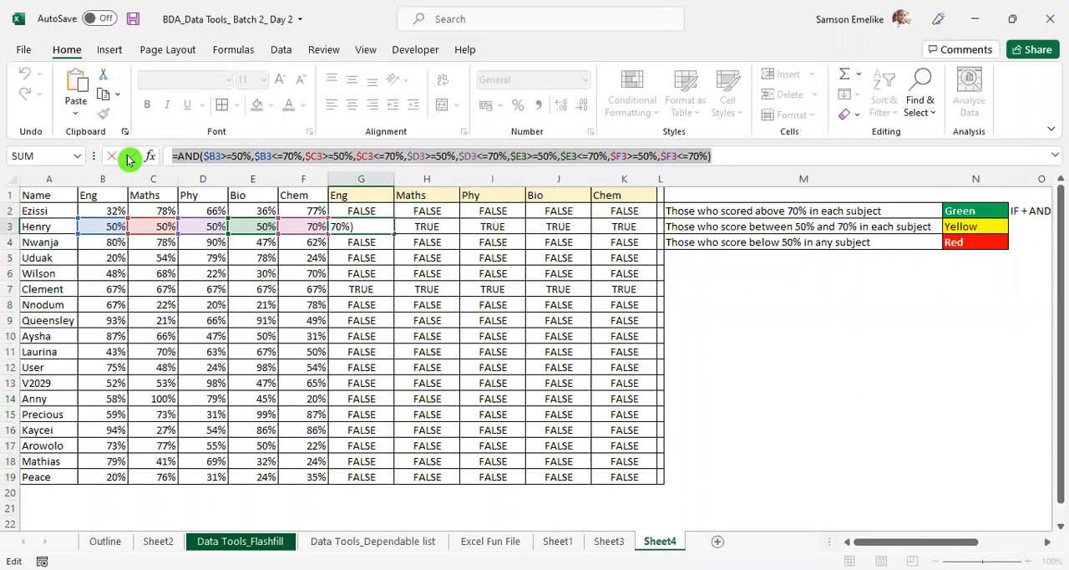
pyautogui.click(130, 157)
# - Start a formula-based conditional formatting rule for B2:G19 and paste in the copied 50%–70% AND formula
pyautogui.moveTo(115, 212); pyautogui.dragTo(357, 473)
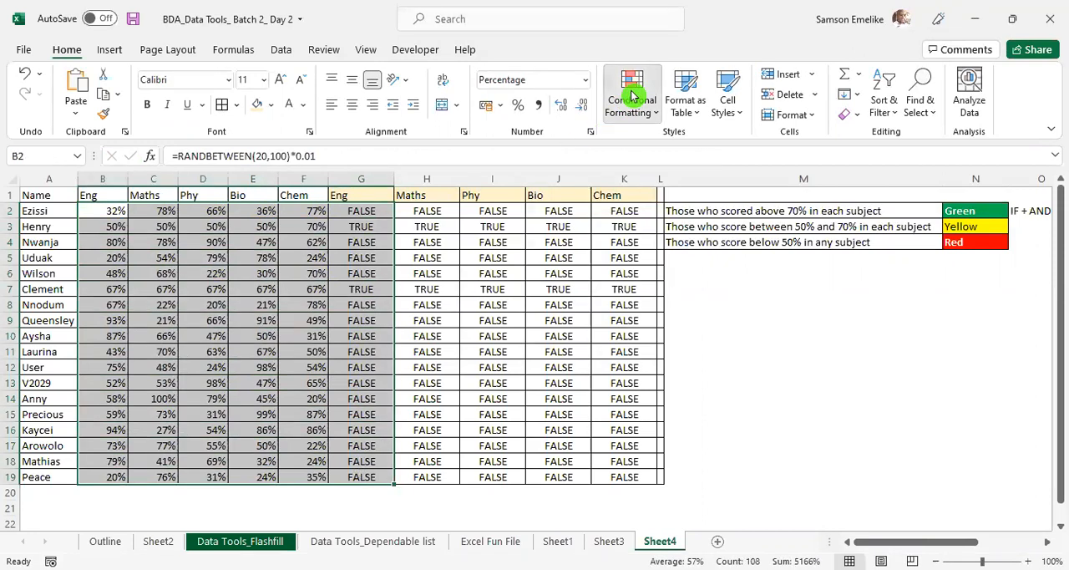
pyautogui.click(632, 97)
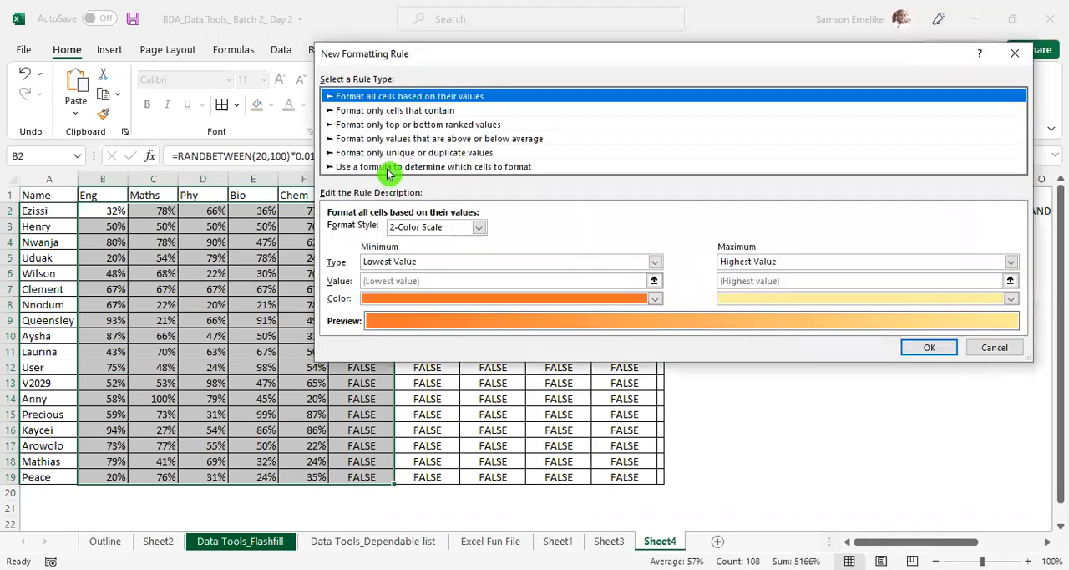
pyautogui.click(387, 169)
pyautogui.click(455, 232)
pyautogui.hotkey('ctrl', 'v')
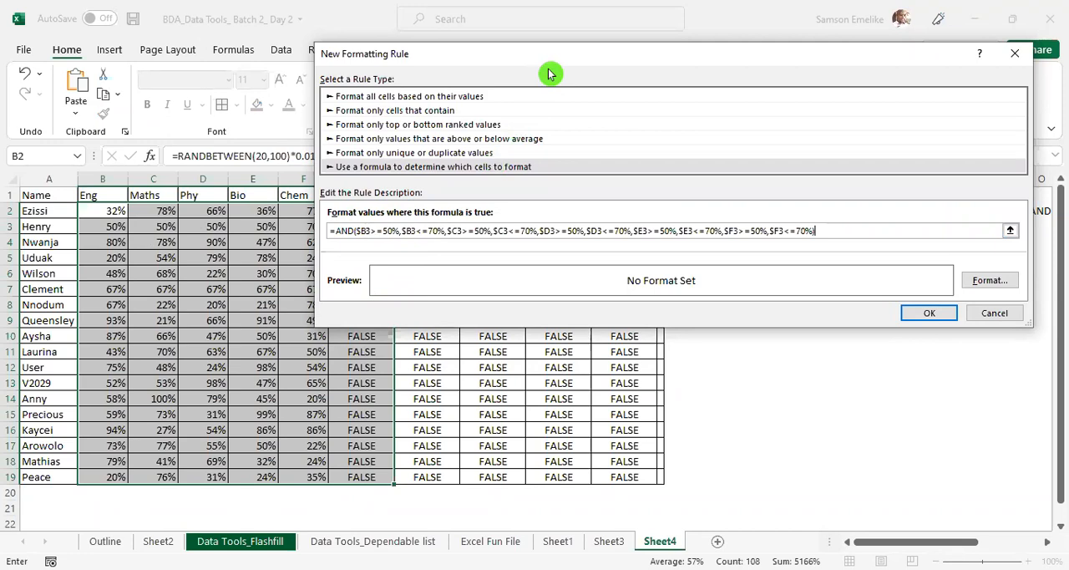
# - Change every row-3 reference in the rule's AND formula to row 2, from $B2 through $F2
pyautogui.moveTo(549, 59); pyautogui.dragTo(630, 137)
pyautogui.click(448, 310)
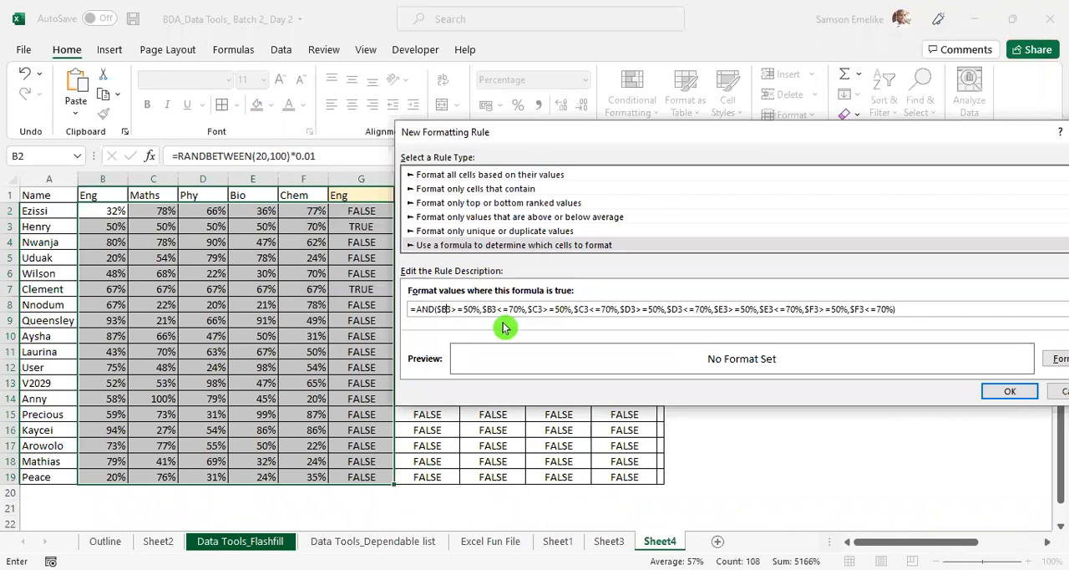
pyautogui.press('BackSpace')
pyautogui.write('2')
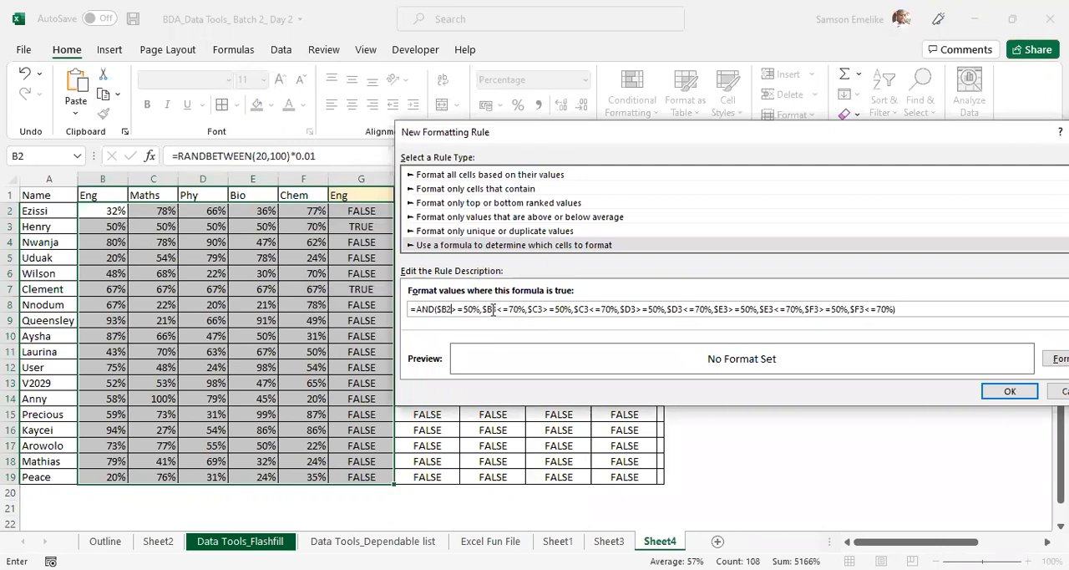
pyautogui.click(494, 309)
pyautogui.click(539, 321)
pyautogui.press('BackSpace')
pyautogui.write('2')
pyautogui.click(585, 310)
pyautogui.press('BackSpace')
pyautogui.write('2')
pyautogui.click(631, 310)
pyautogui.press('BackSpace')
pyautogui.write('2')
pyautogui.press('BackSpace')
pyautogui.write('2')
pyautogui.click(728, 309)
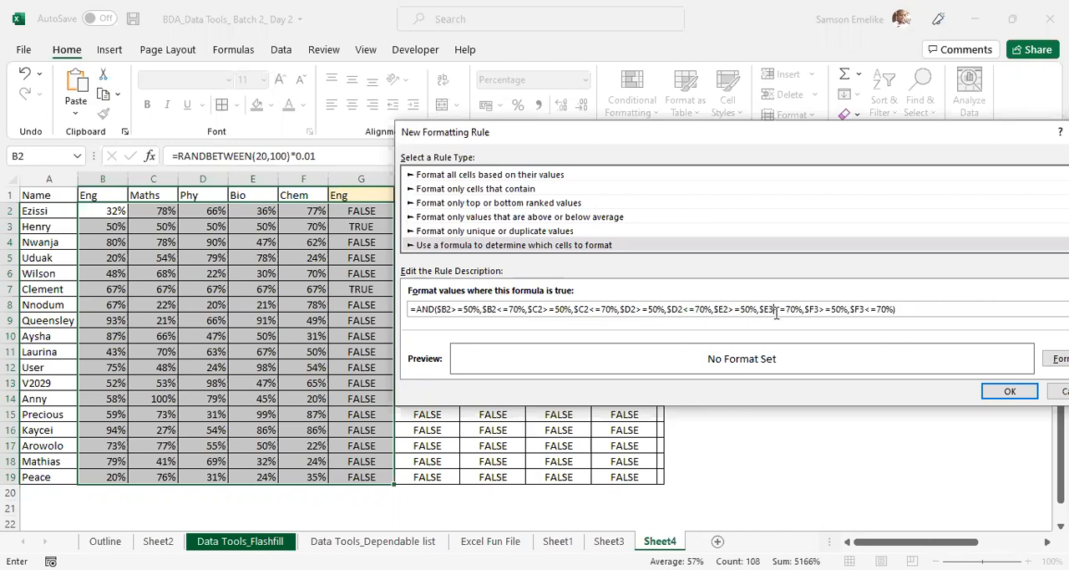
pyautogui.press('BackSpace')
pyautogui.write('2')
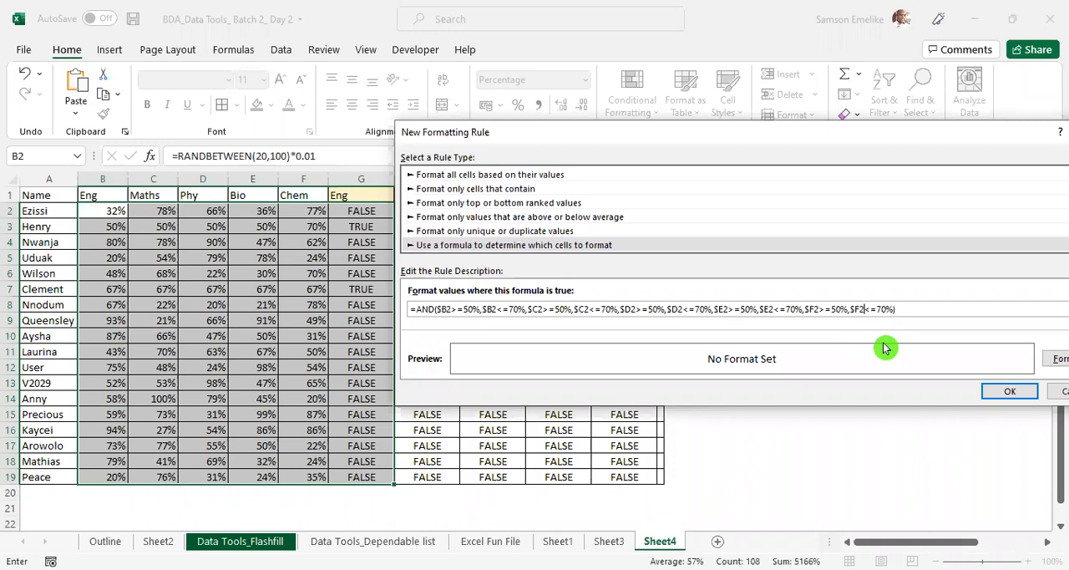
# - Give the 50%–70% rule a yellow fill, apply it to B2:G19 and close the rules manager
pyautogui.moveTo(871, 138); pyautogui.dragTo(737, 135)
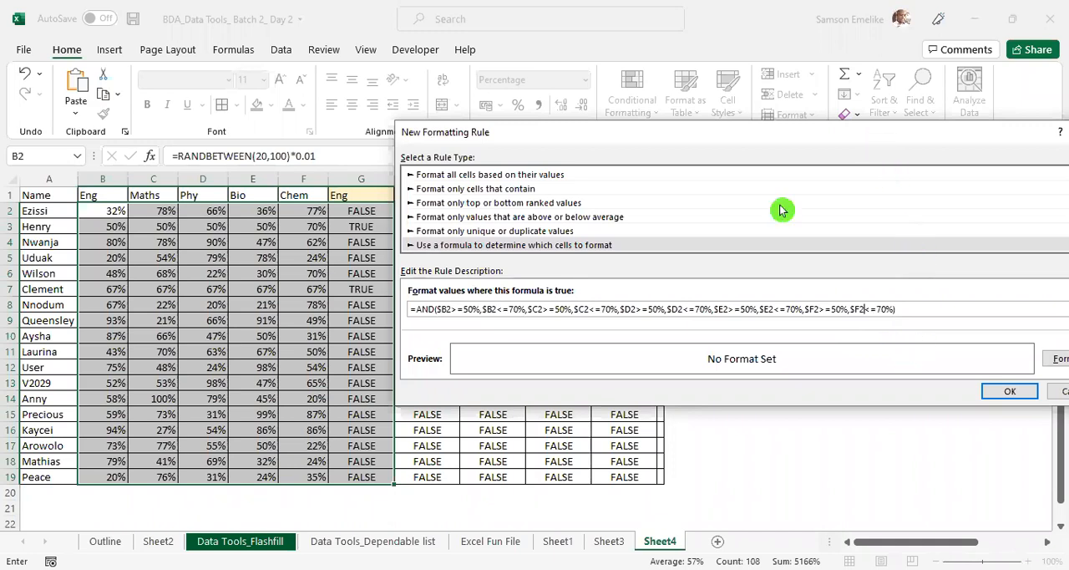
pyautogui.click(925, 356)
pyautogui.click(535, 193)
pyautogui.click(780, 390)
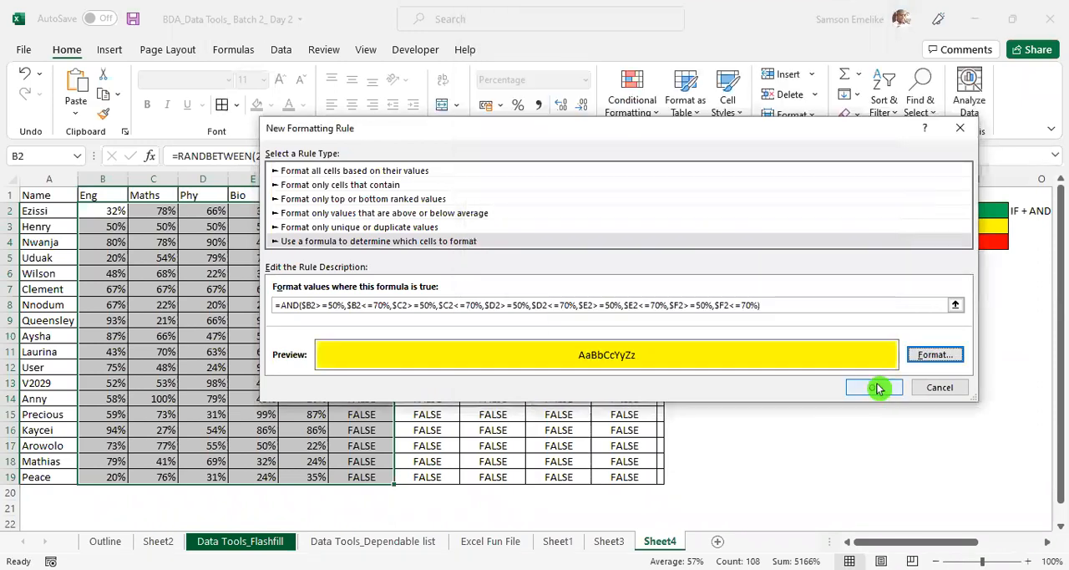
pyautogui.click(882, 388)
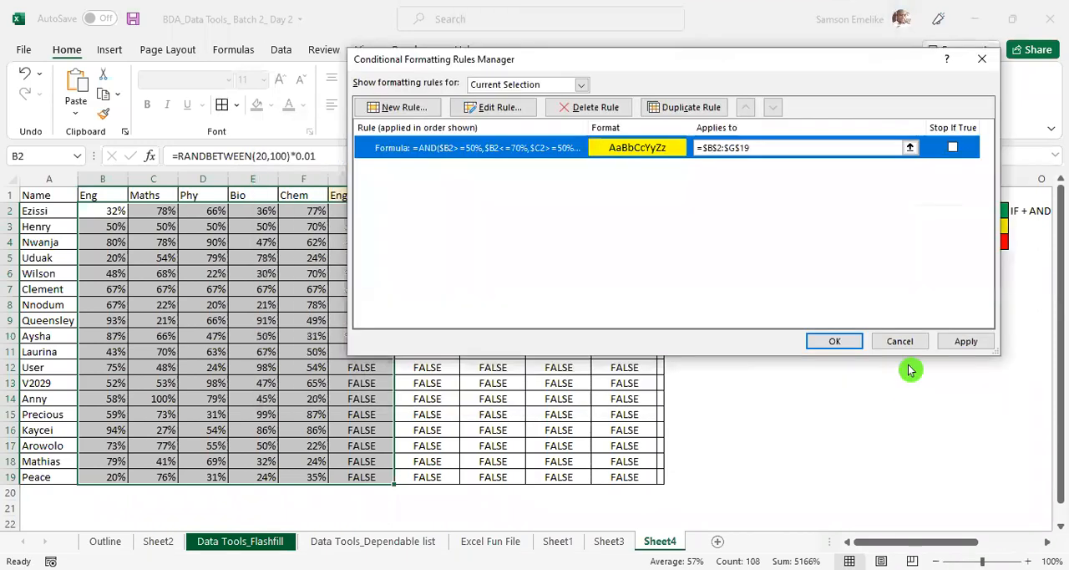
pyautogui.click(966, 341)
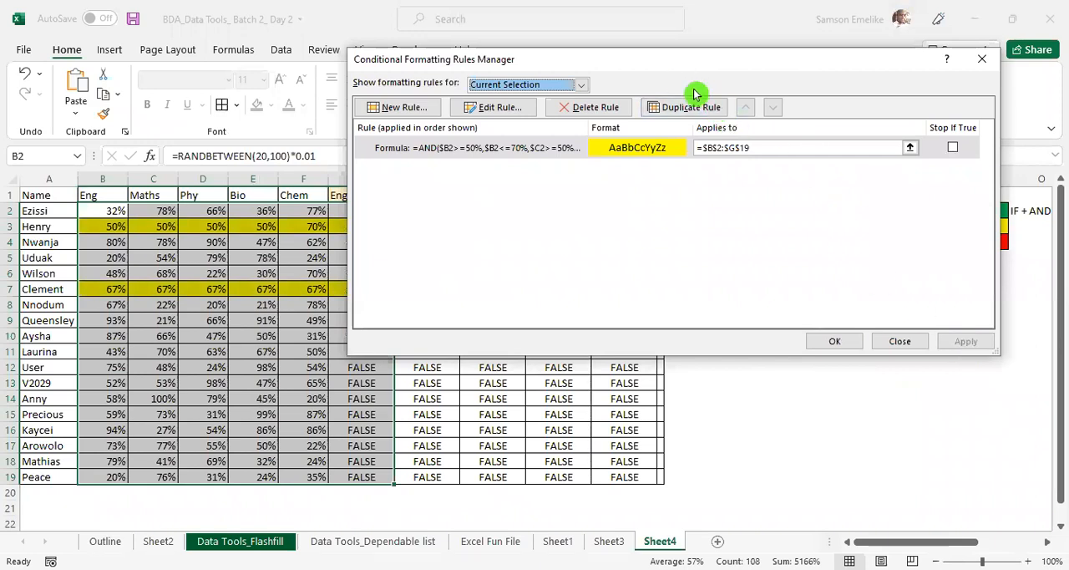
pyautogui.moveTo(695, 60); pyautogui.dragTo(771, 202)
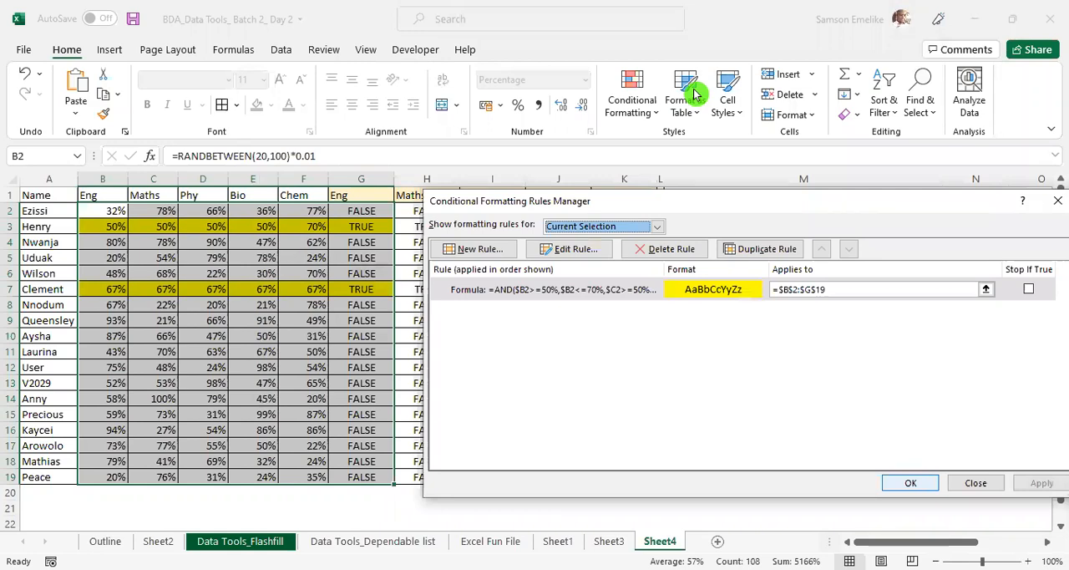
pyautogui.press('Escape')
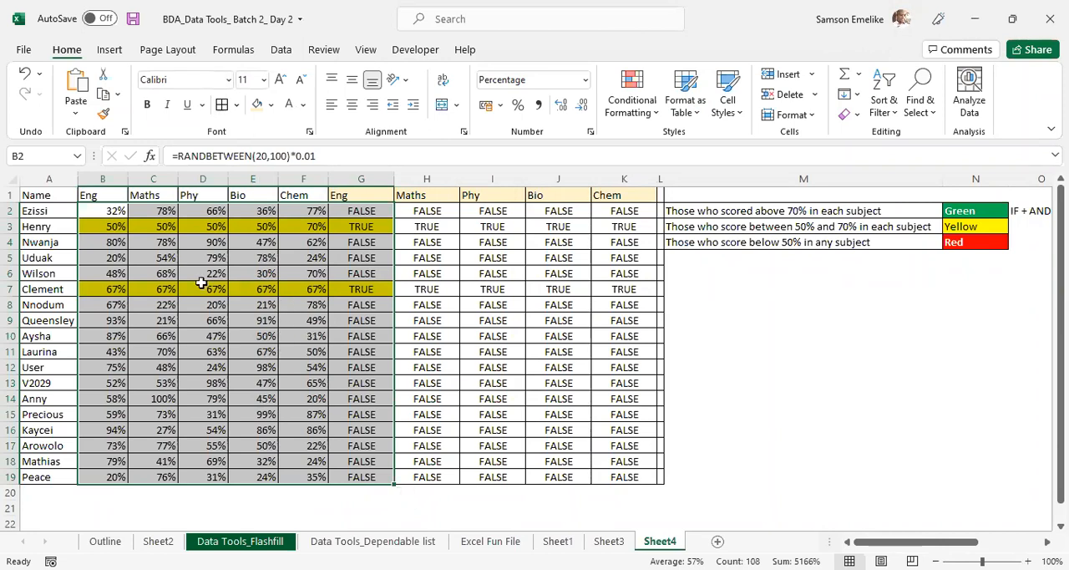
# - Copy the full above-70% AND formula text from H2, leaving the cell's formula as it is
pyautogui.click(434, 208)
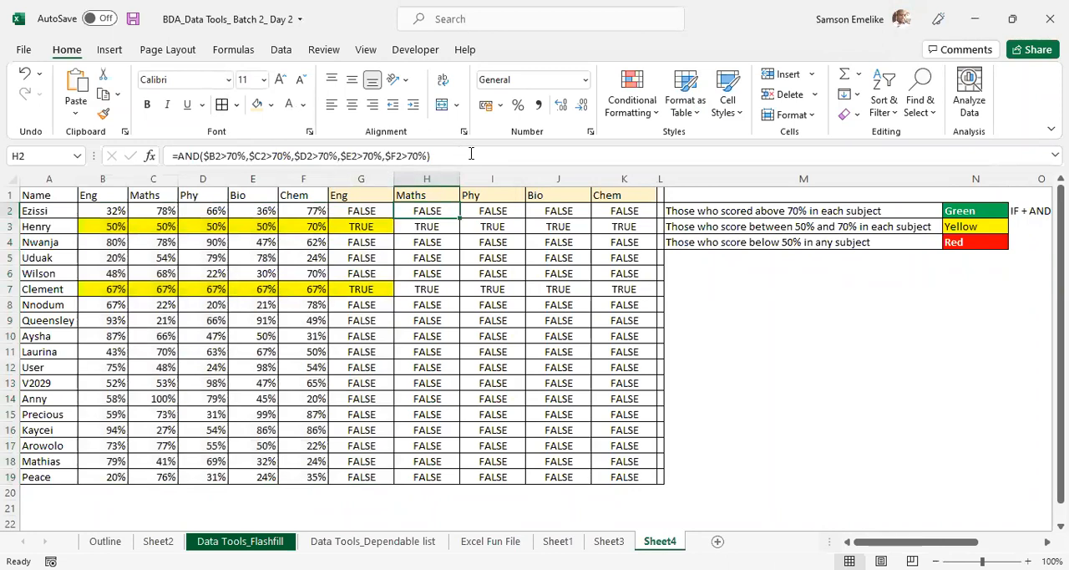
pyautogui.moveTo(460, 155); pyautogui.dragTo(161, 157)
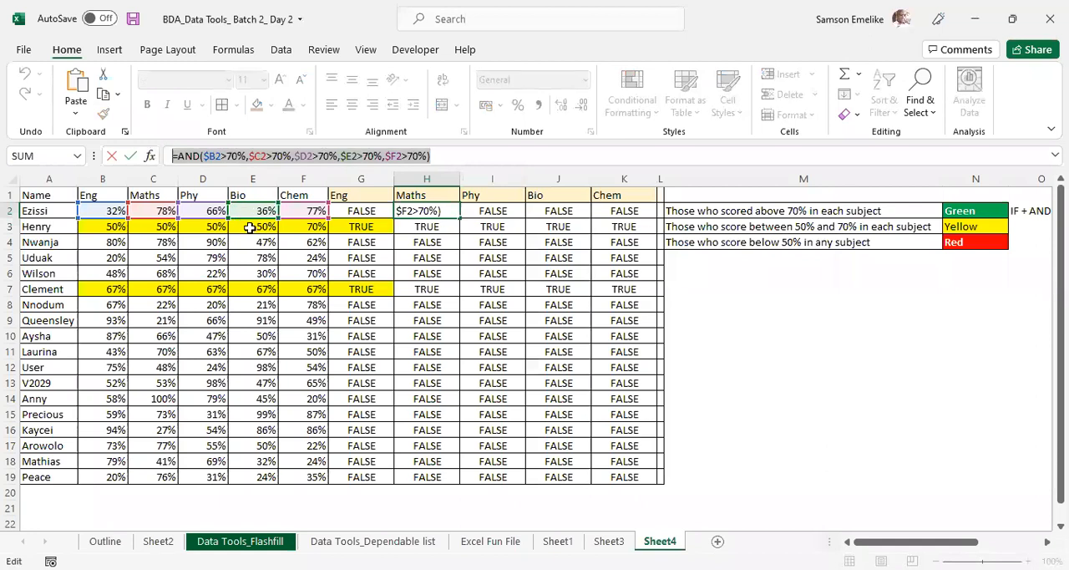
pyautogui.press('Escape')
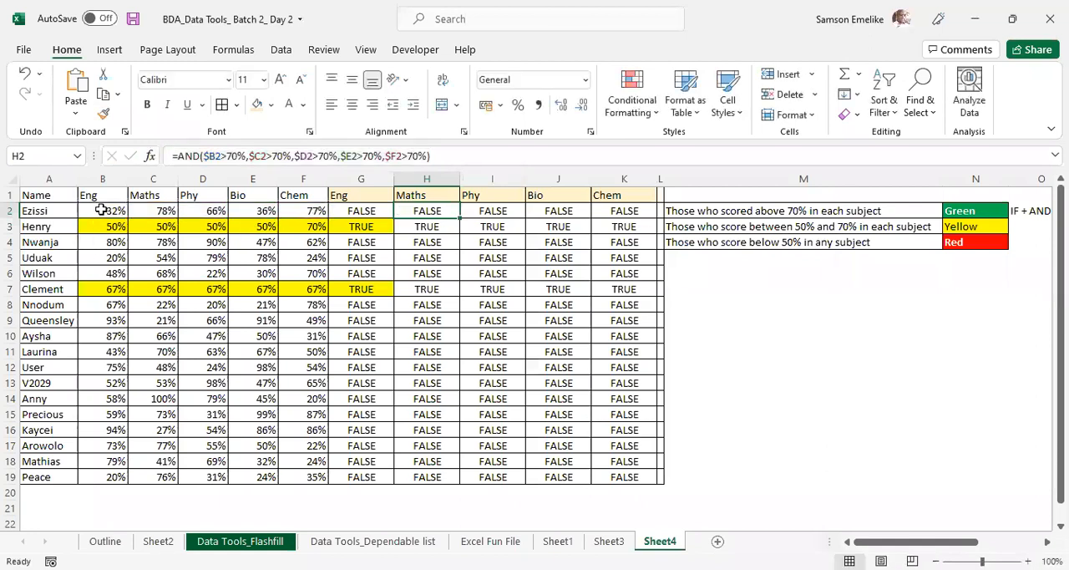
# - Start a second formula-based formatting rule for B2:F19 using =AND($B2>70%,$C2>70%,$D2>70%,$E2>70%,$F2>70%)
pyautogui.moveTo(108, 213); pyautogui.dragTo(312, 472)
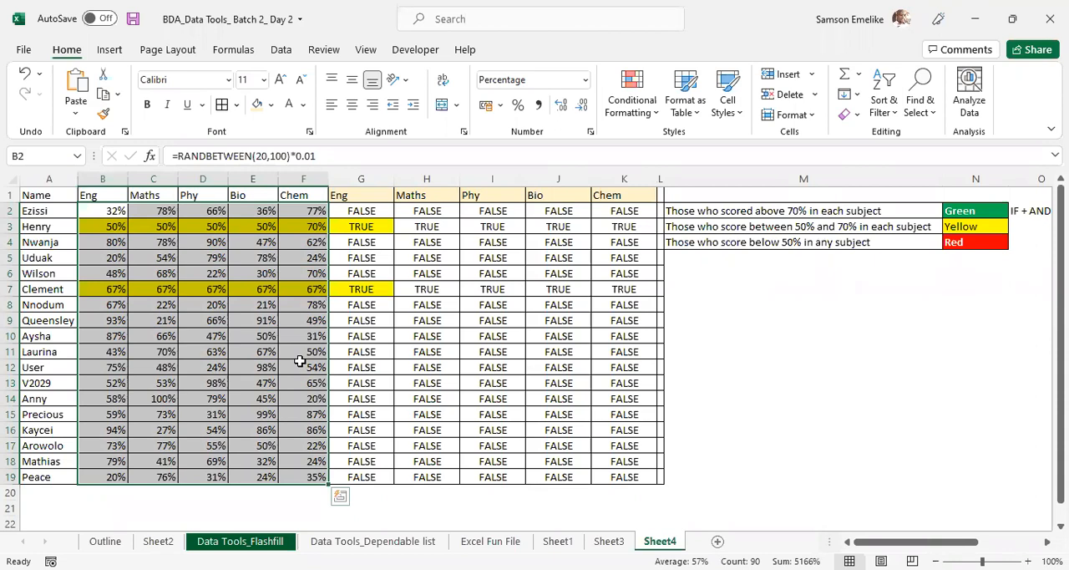
pyautogui.click(630, 92)
pyautogui.click(665, 372)
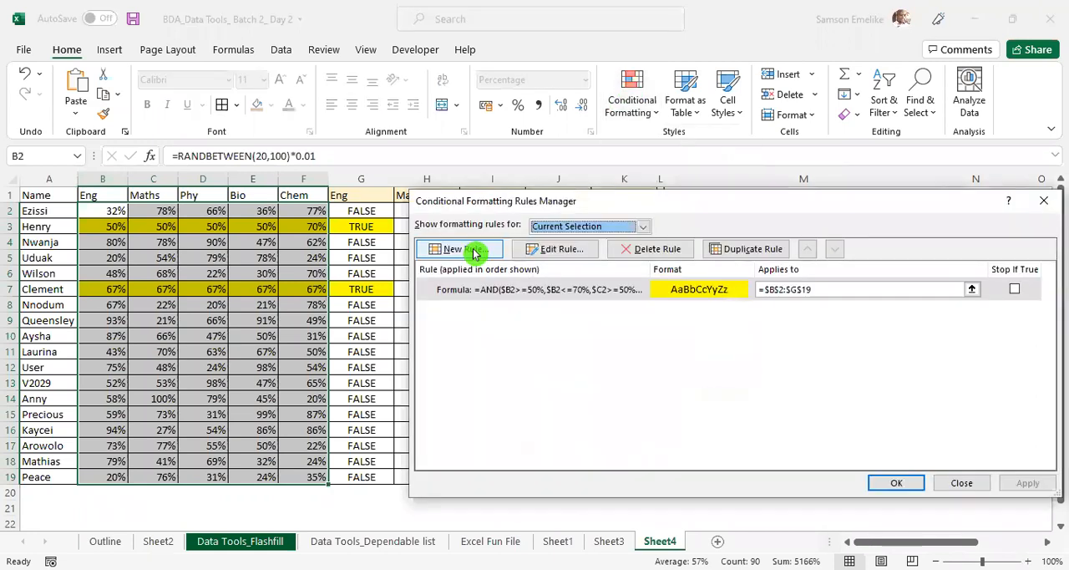
pyautogui.click(473, 252)
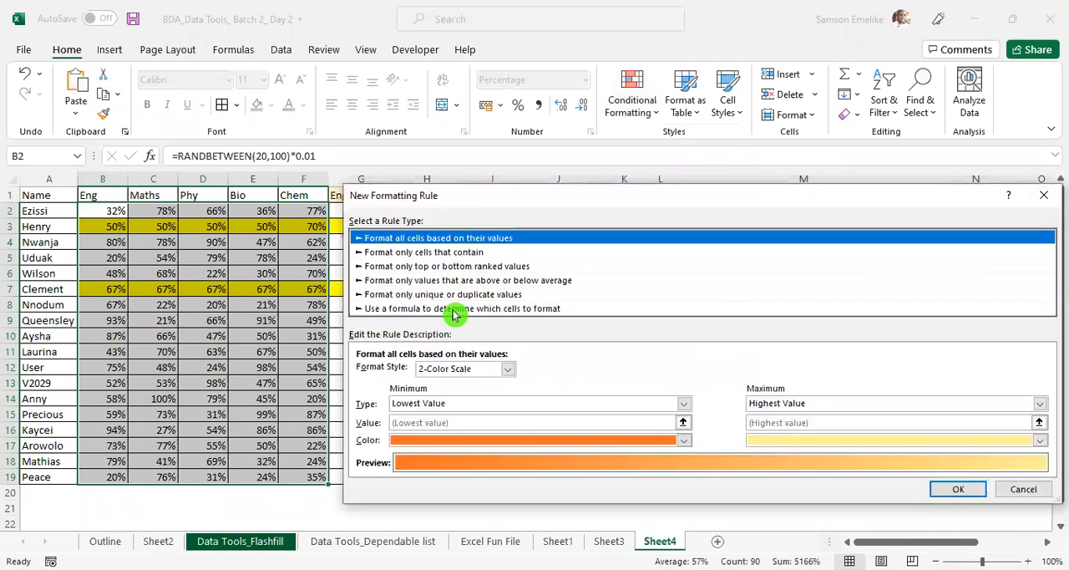
pyautogui.click(461, 308)
pyautogui.click(442, 373)
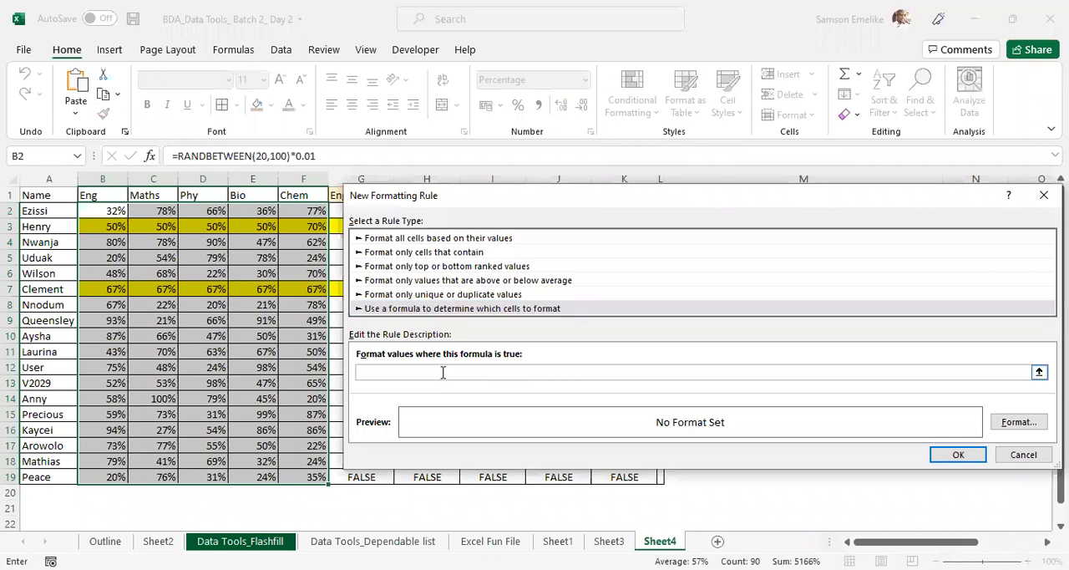
pyautogui.hotkey('ctrl', 'v')
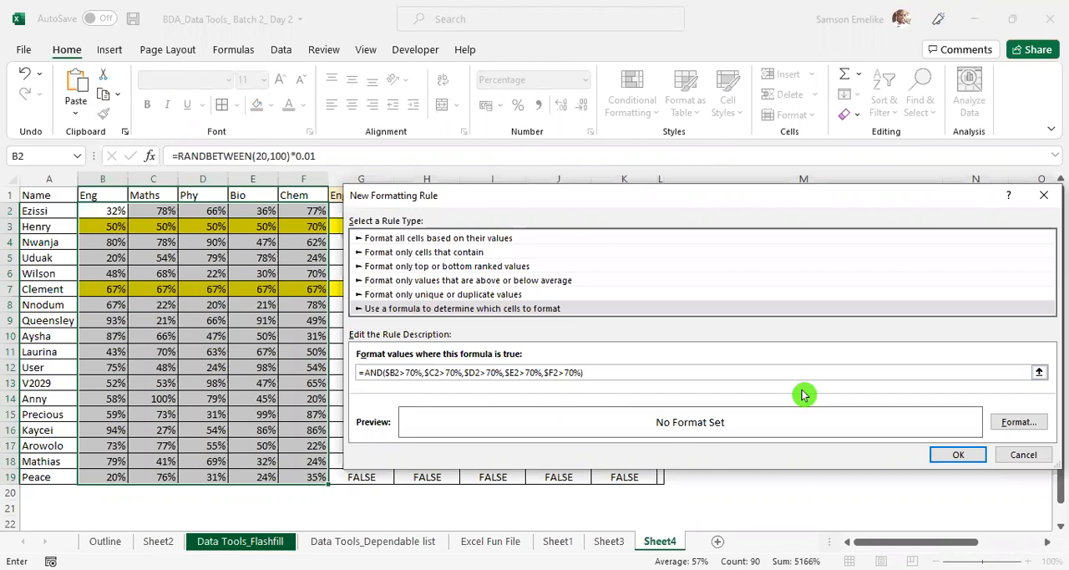
# - Format the above-70% rule with a green fill and bold white font, and apply it to the scores
pyautogui.click(1017, 423)
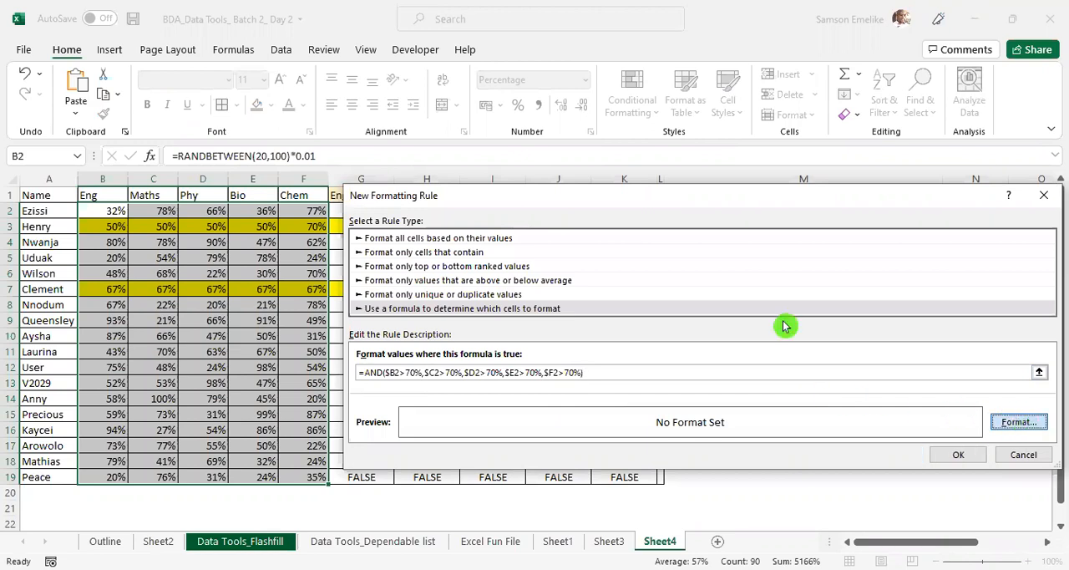
pyautogui.click(625, 308)
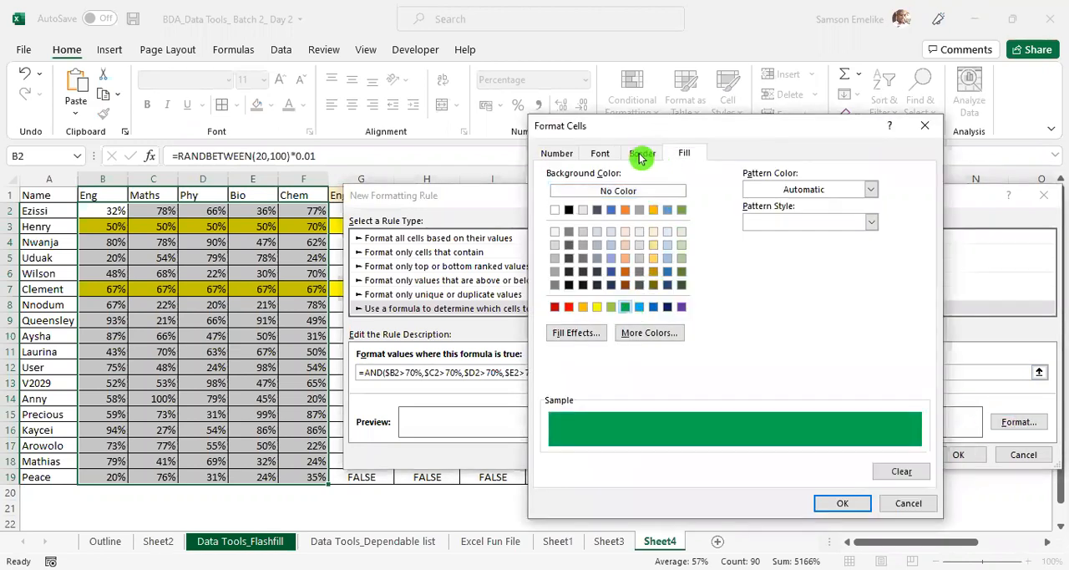
pyautogui.click(601, 154)
pyautogui.click(841, 284)
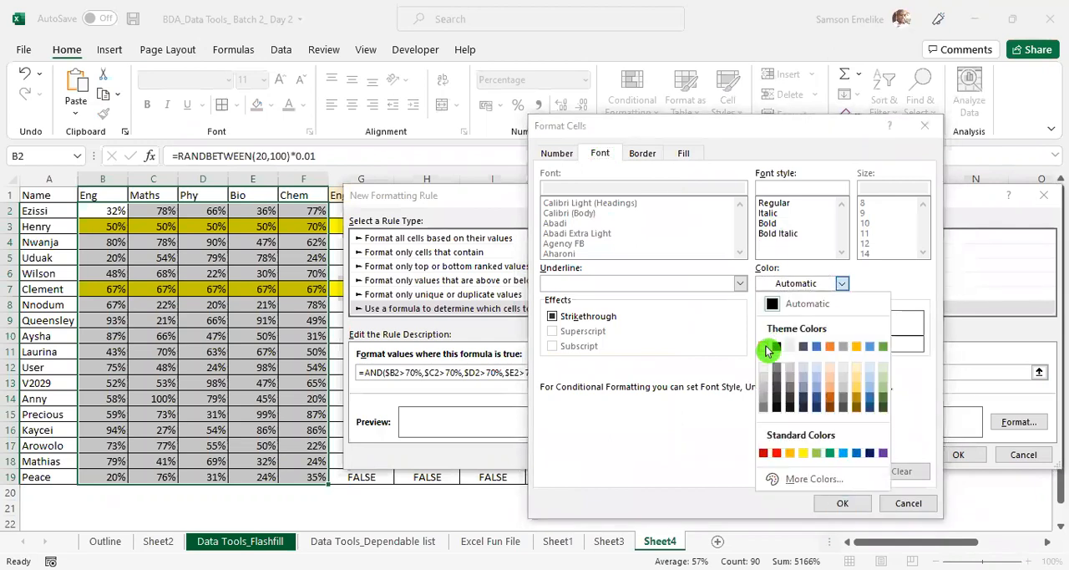
pyautogui.click(776, 226)
pyautogui.click(775, 223)
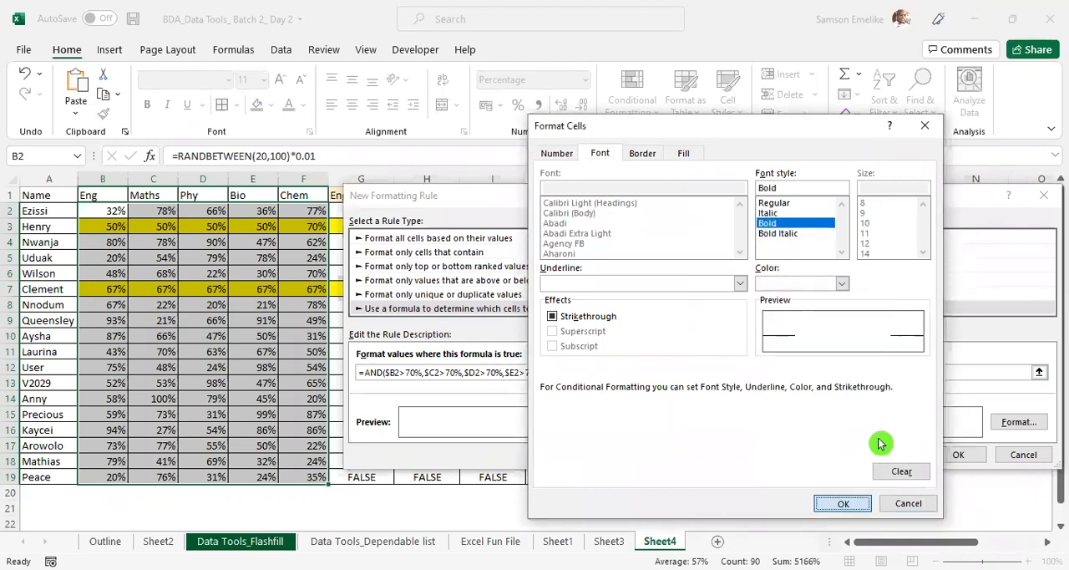
pyautogui.press('Return')
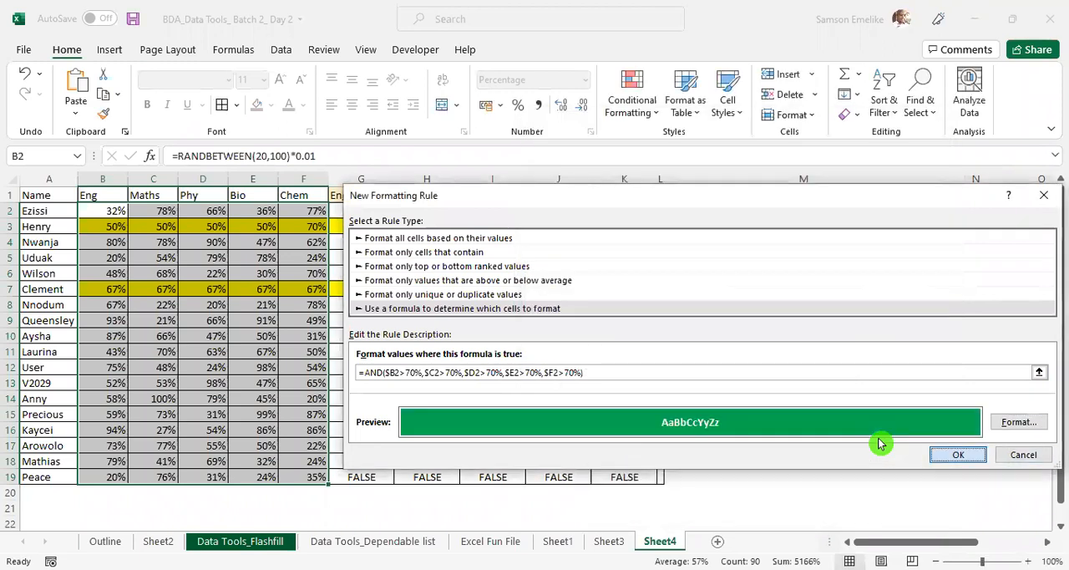
pyautogui.press('Return')
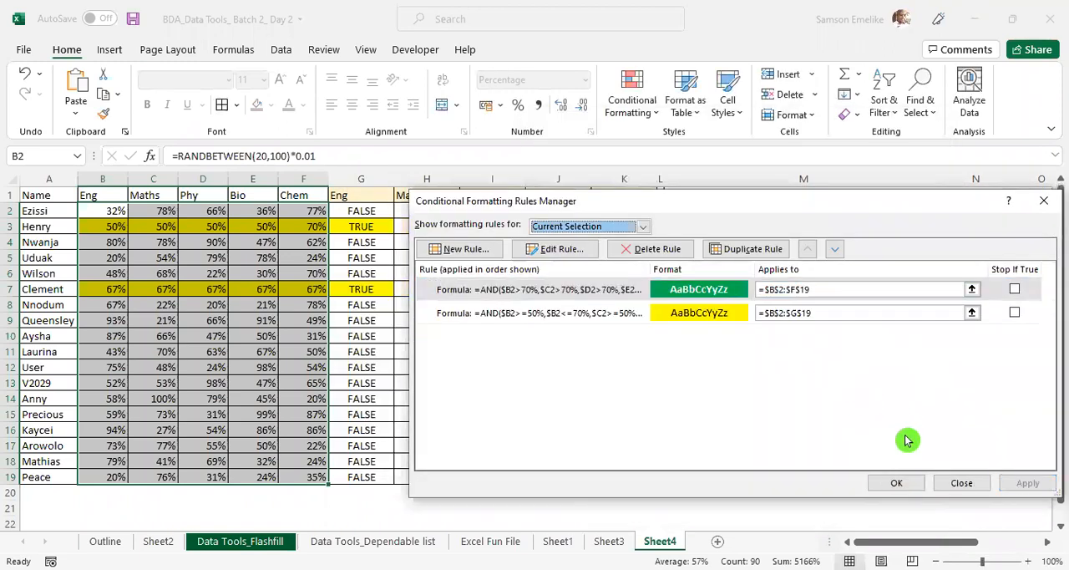
pyautogui.press('Return')
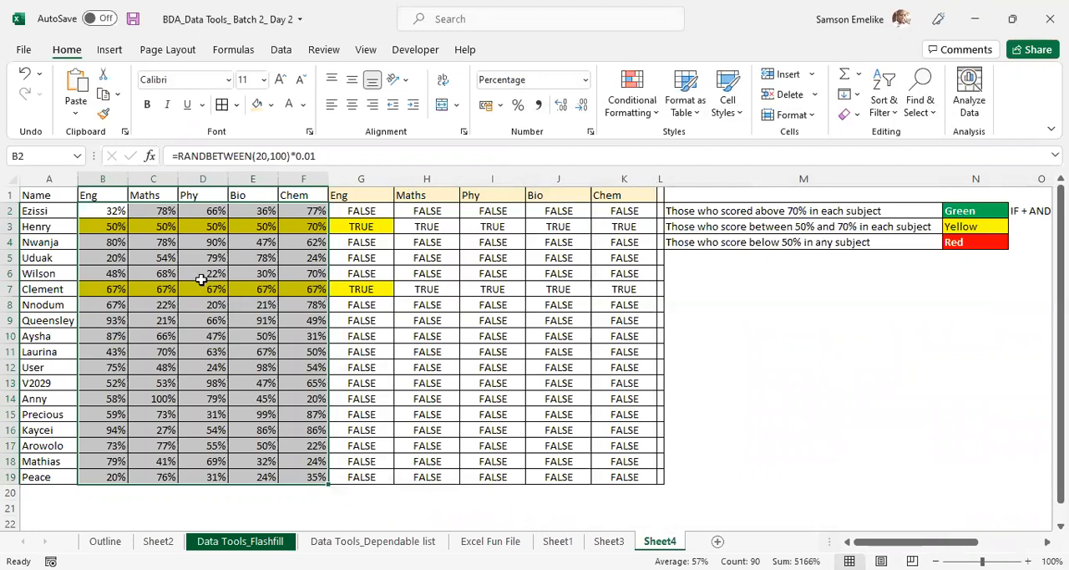
# - Enter 71% in all of B14:F14 at once to test the green rule
pyautogui.click(110, 241)
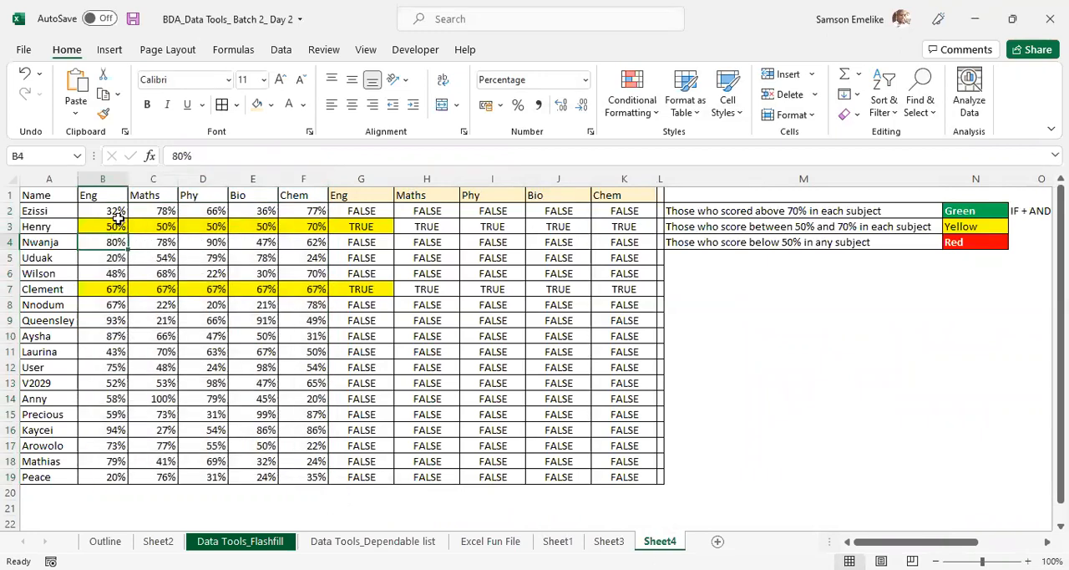
pyautogui.moveTo(113, 398); pyautogui.dragTo(309, 398)
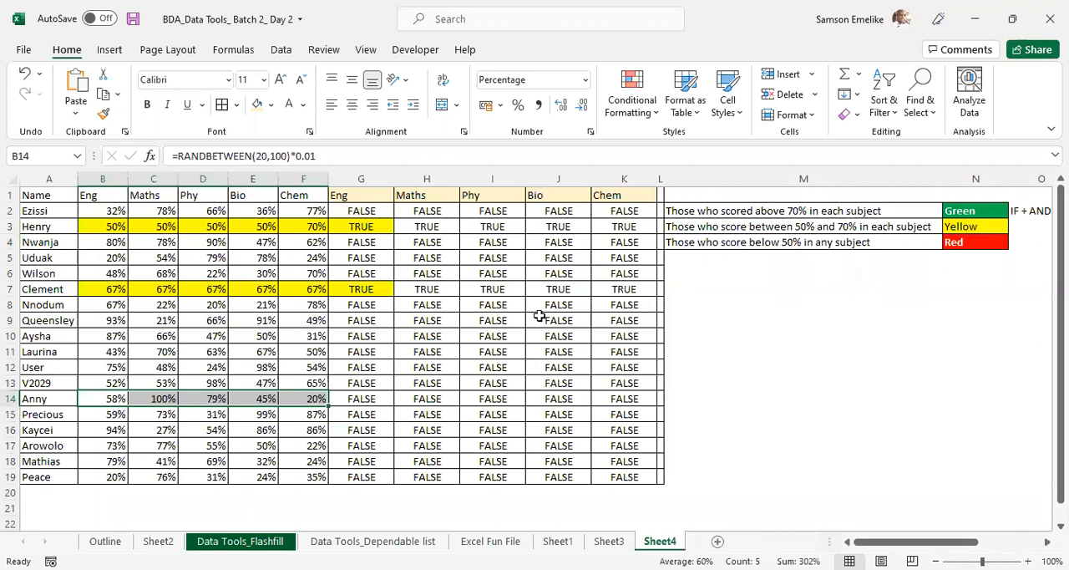
pyautogui.write('71')
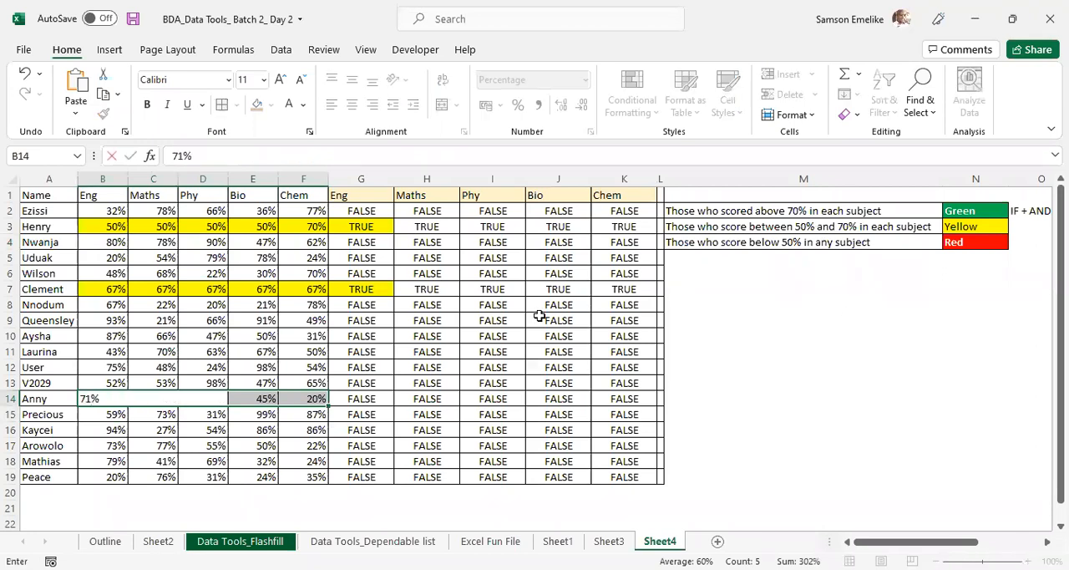
pyautogui.hotkey('ctrl', 'Return')
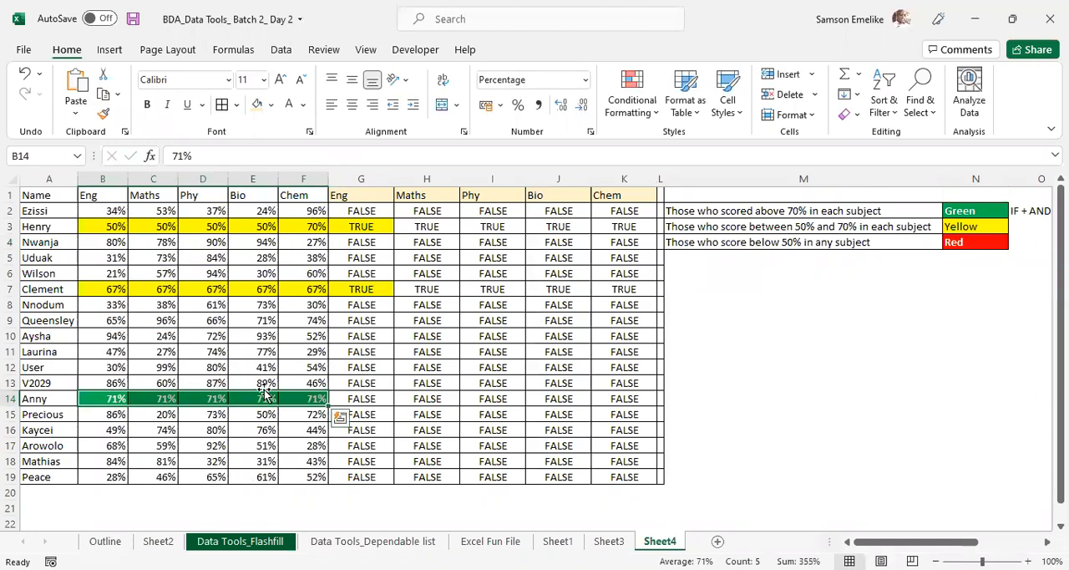
pyautogui.click(236, 334)
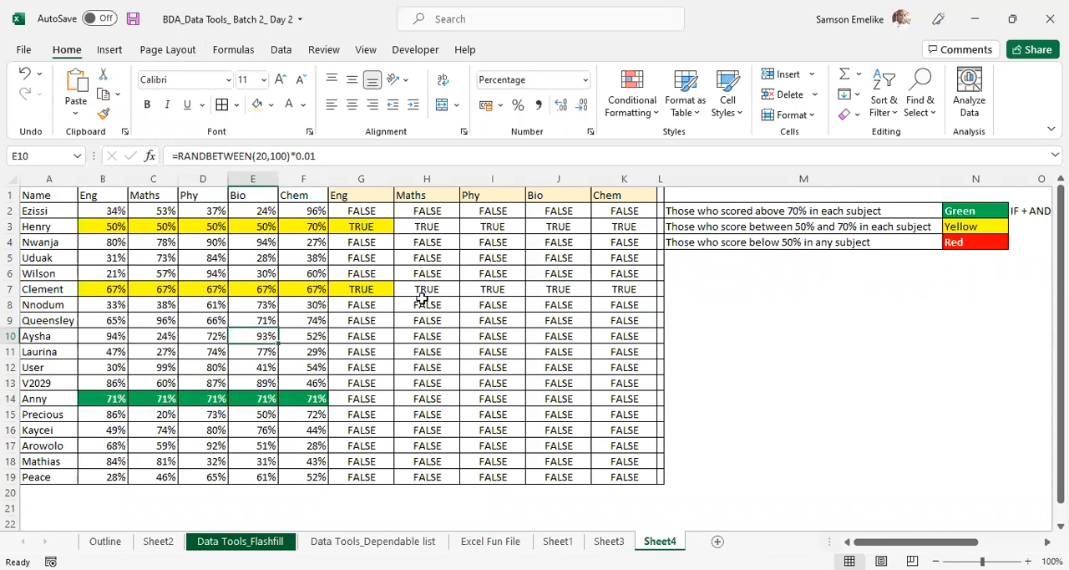
# - Examine the AND formulas in H2 and H3 that the green and yellow rules are based on
pyautogui.click(422, 209)
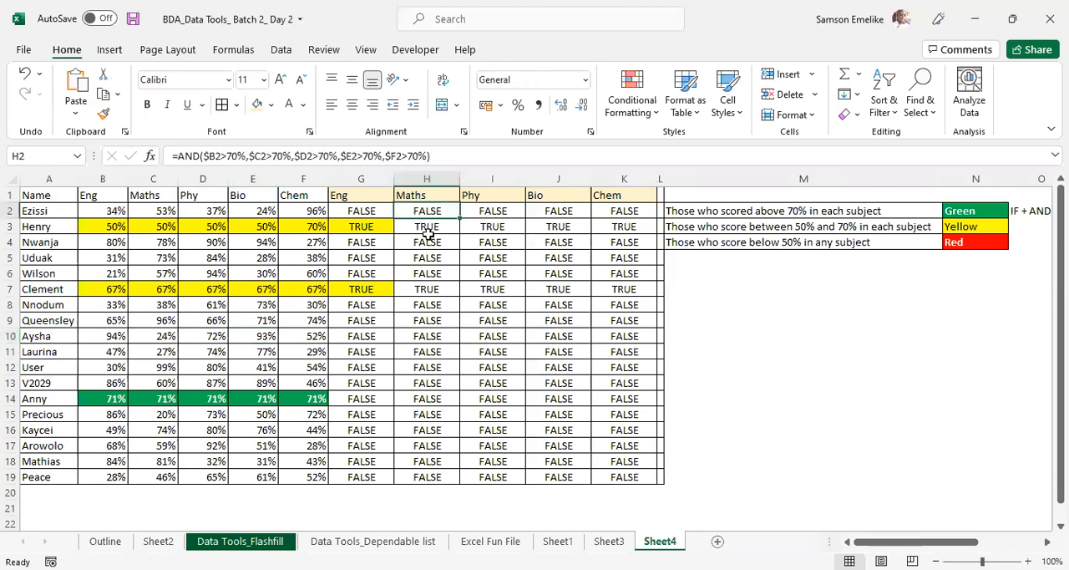
pyautogui.click(410, 226)
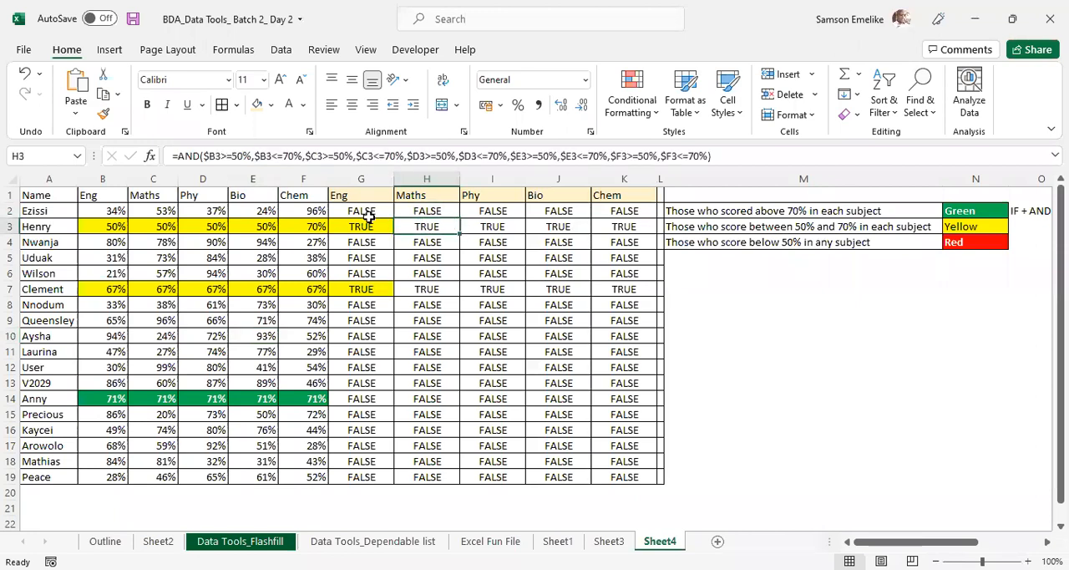
# - Clear the formulas from H2:K19, keeping only column G's results
pyautogui.moveTo(415, 209); pyautogui.dragTo(632, 470)
pyautogui.press('F9')
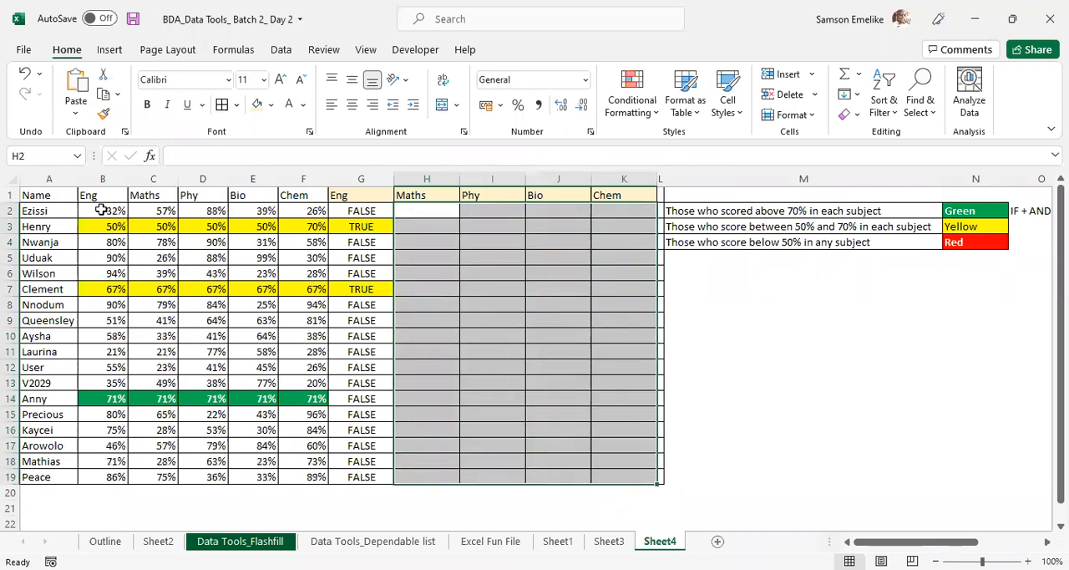
pyautogui.click(100, 210)
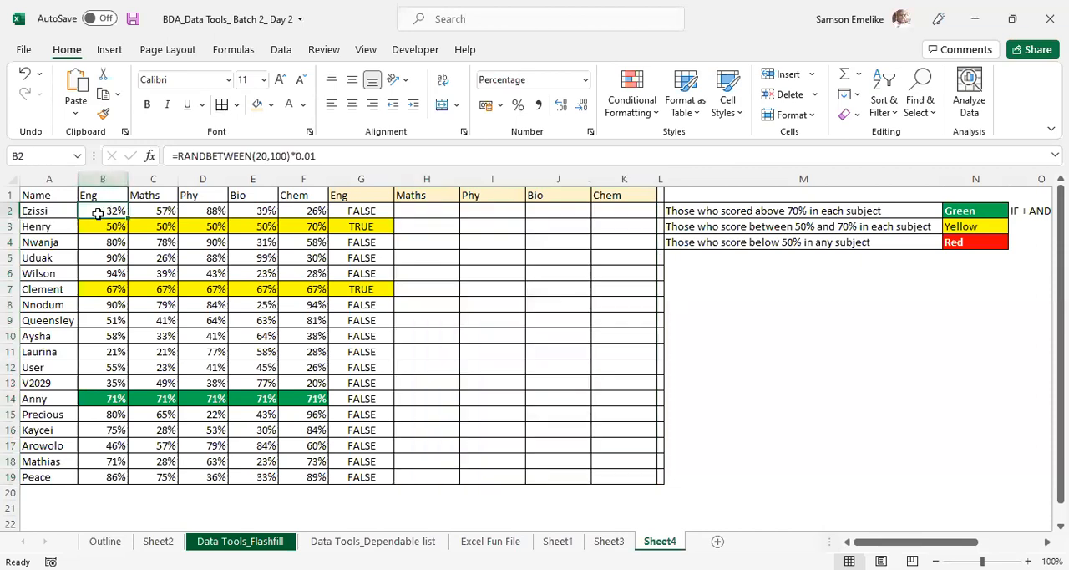
# - Start an AND formula in H2 with the conditions B2<50% and C2<50%
pyautogui.click(428, 211)
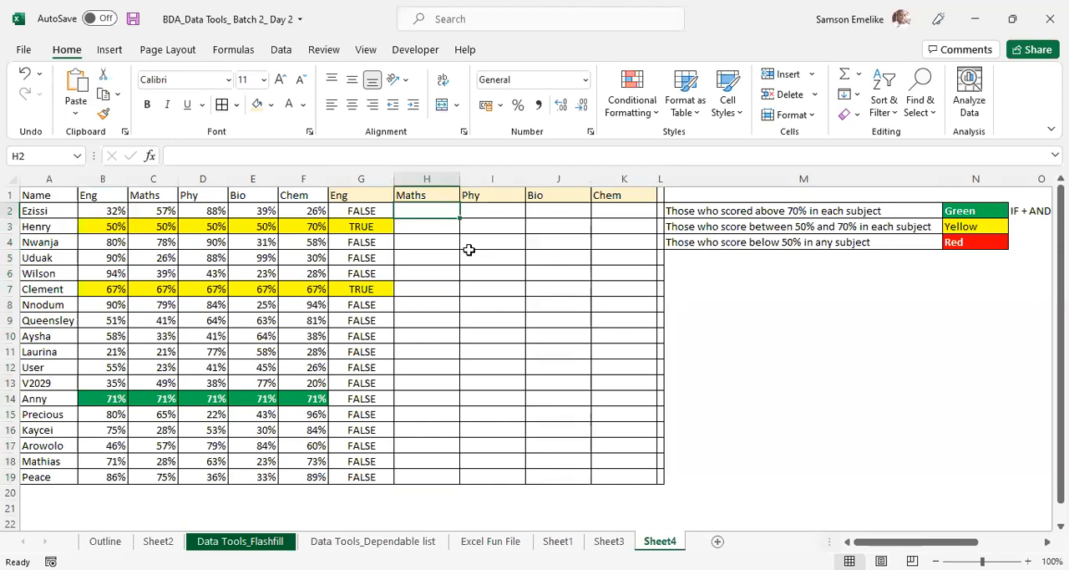
pyautogui.write('=')
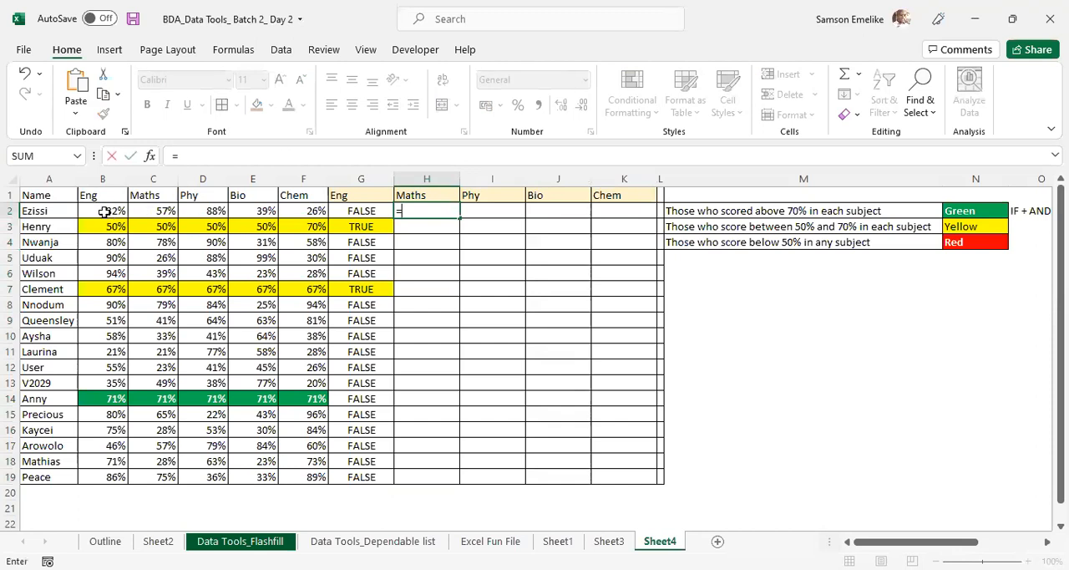
pyautogui.write('and(')
pyautogui.click(105, 212)
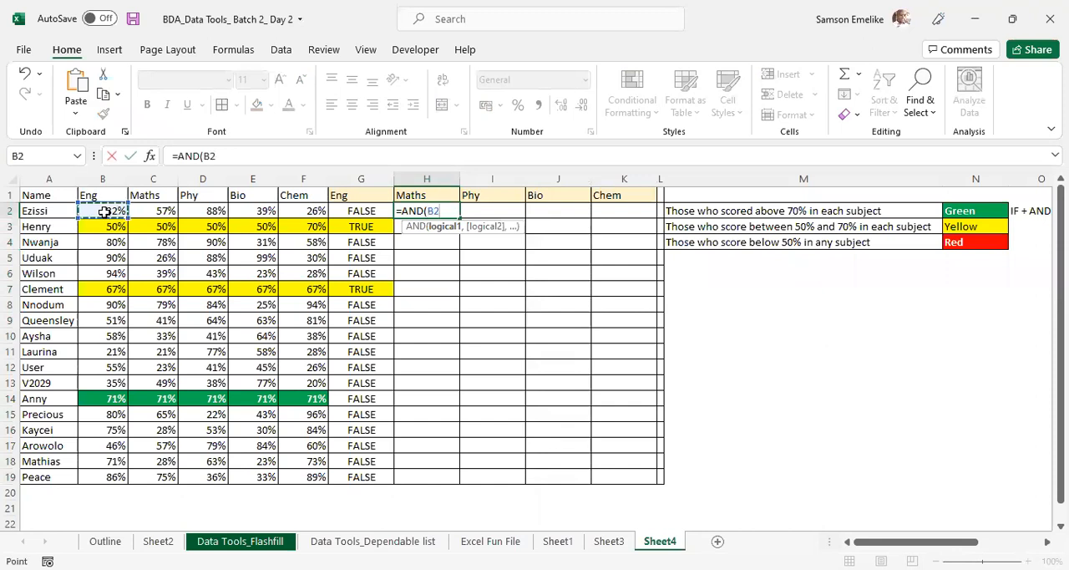
pyautogui.write('<50%')
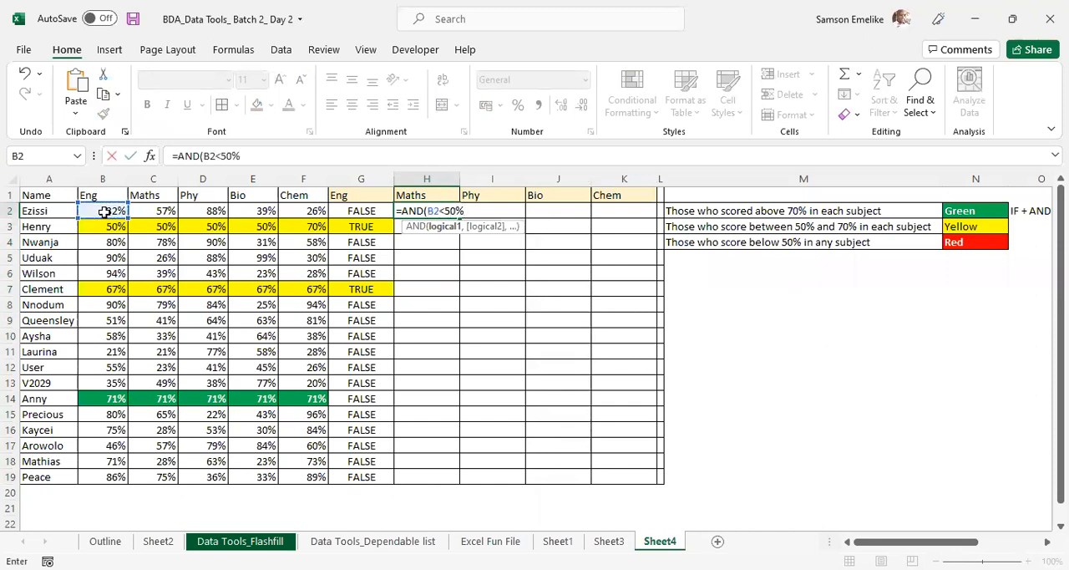
pyautogui.write(',')
pyautogui.click(144, 209)
pyautogui.write('<50%')
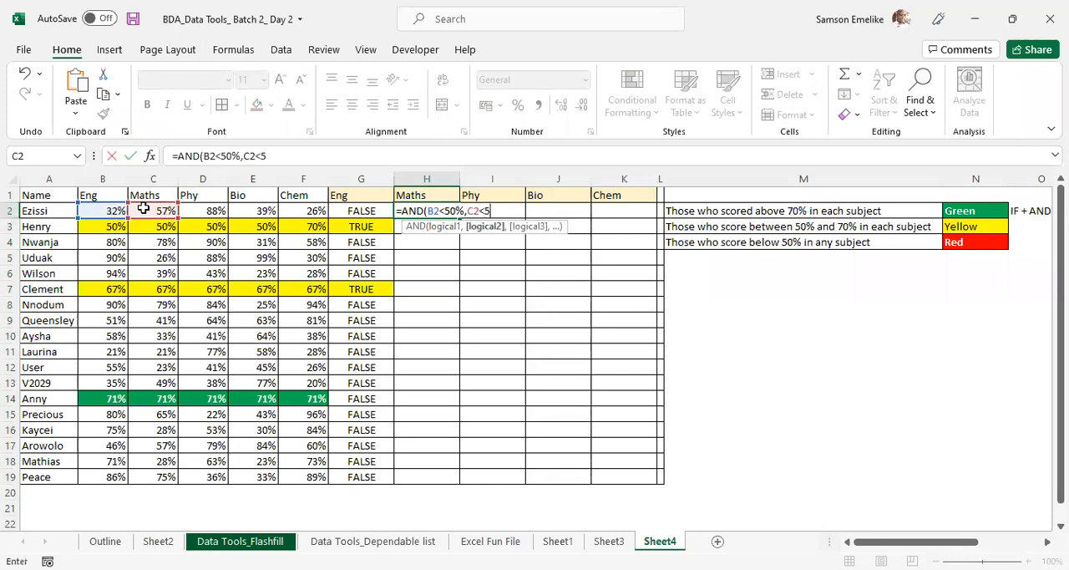
pyautogui.write(',')
# - Add the conditions D2<50% and E2<50% to the AND formula in H2
pyautogui.click(196, 210)
pyautogui.write('<59')
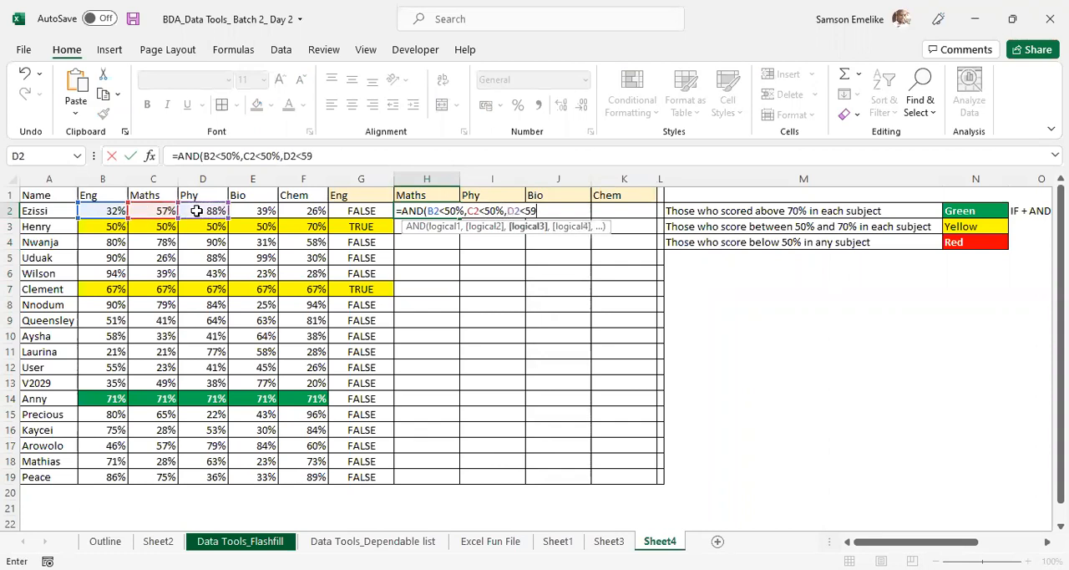
pyautogui.press('BackSpace')
pyautogui.write('0%,')
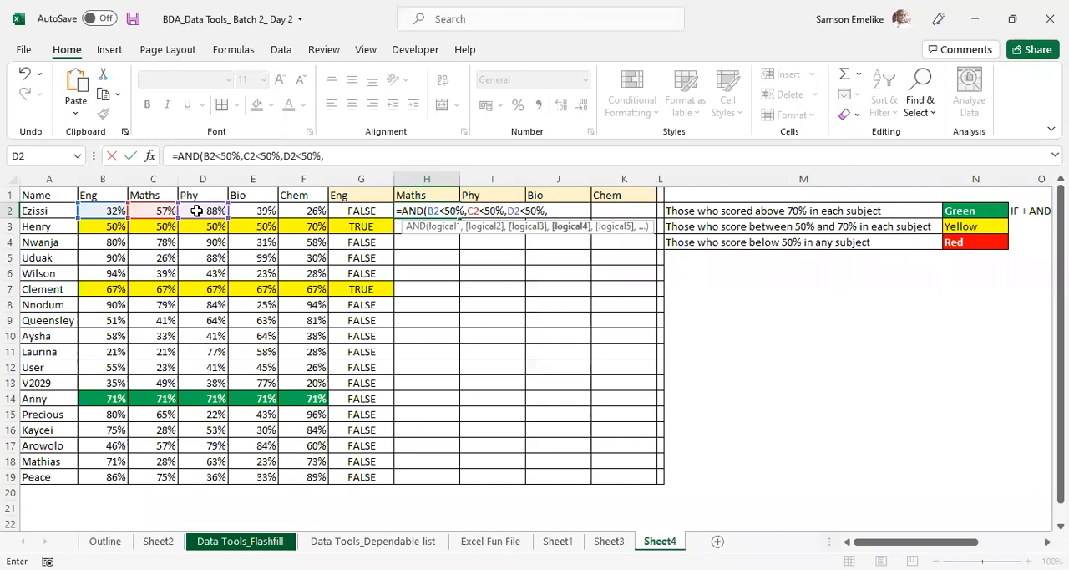
pyautogui.click(252, 211)
pyautogui.write('<50%')
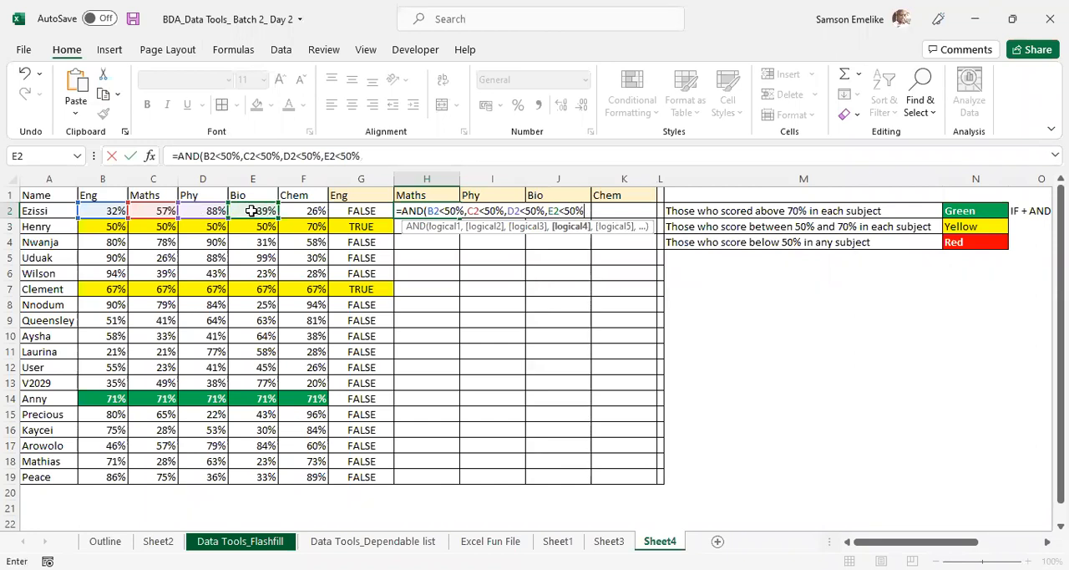
pyautogui.write(',')
# - Add F2<50% as the last condition of H2's AND formula and close the parenthesis
pyautogui.click(307, 212)
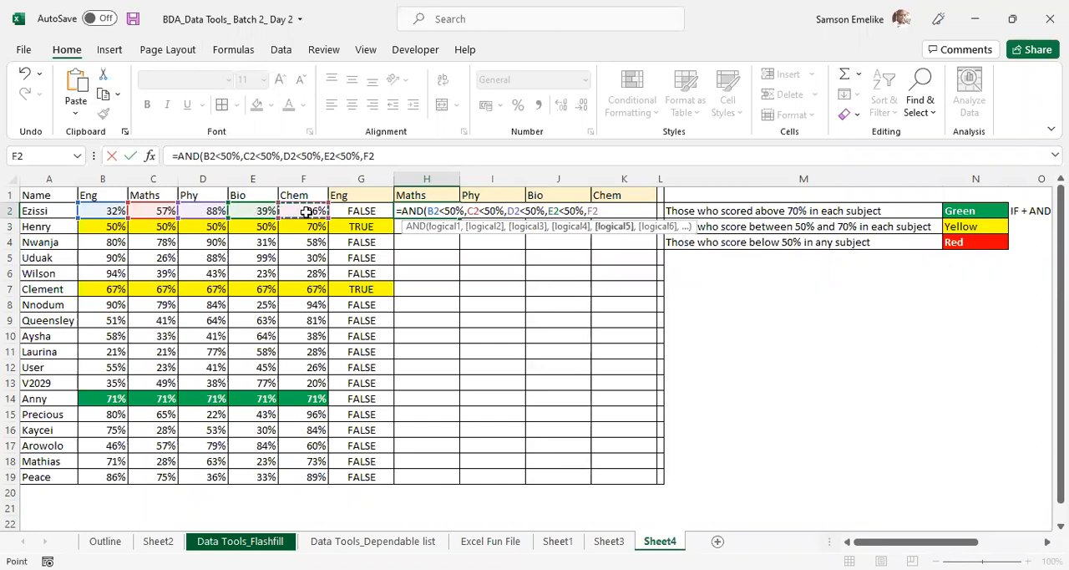
pyautogui.write('<50%')
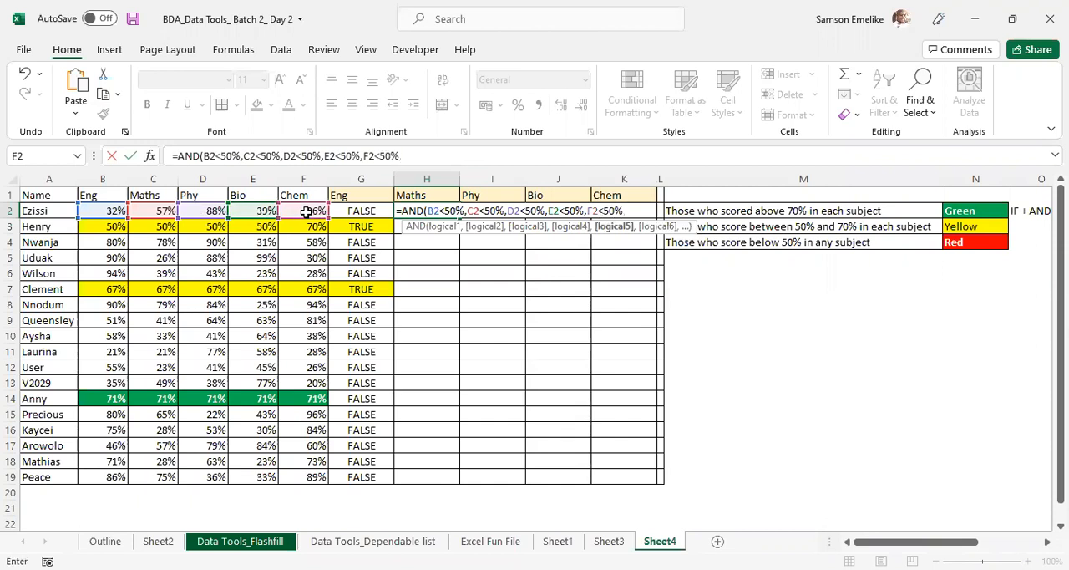
pyautogui.write('0')
pyautogui.press('BackSpace')
pyautogui.write(')')
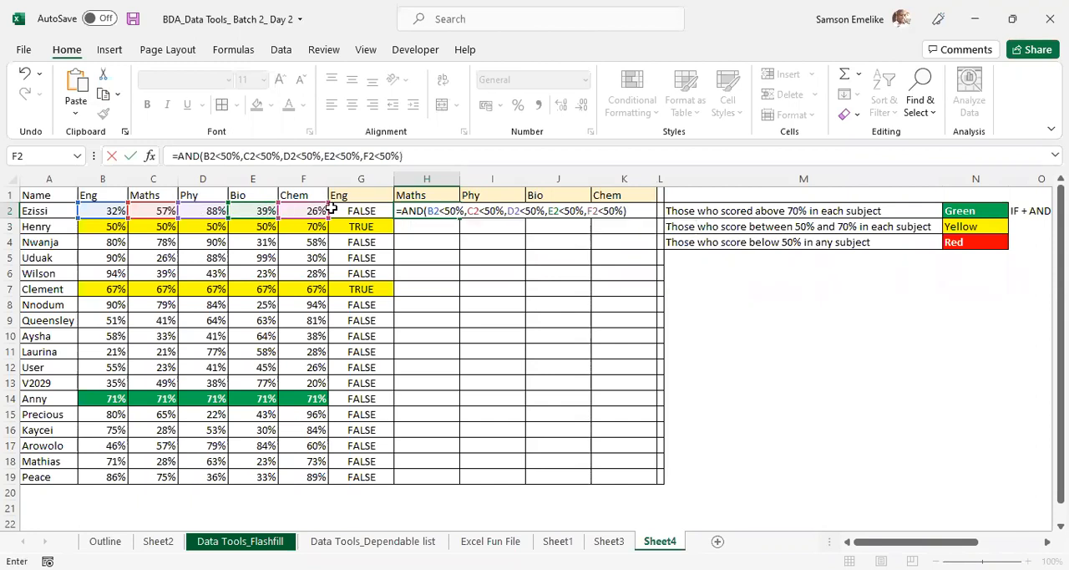
# - Lock the columns of the first three references in H2's formula as $B2, $C2 and $D2
pyautogui.click(430, 211)
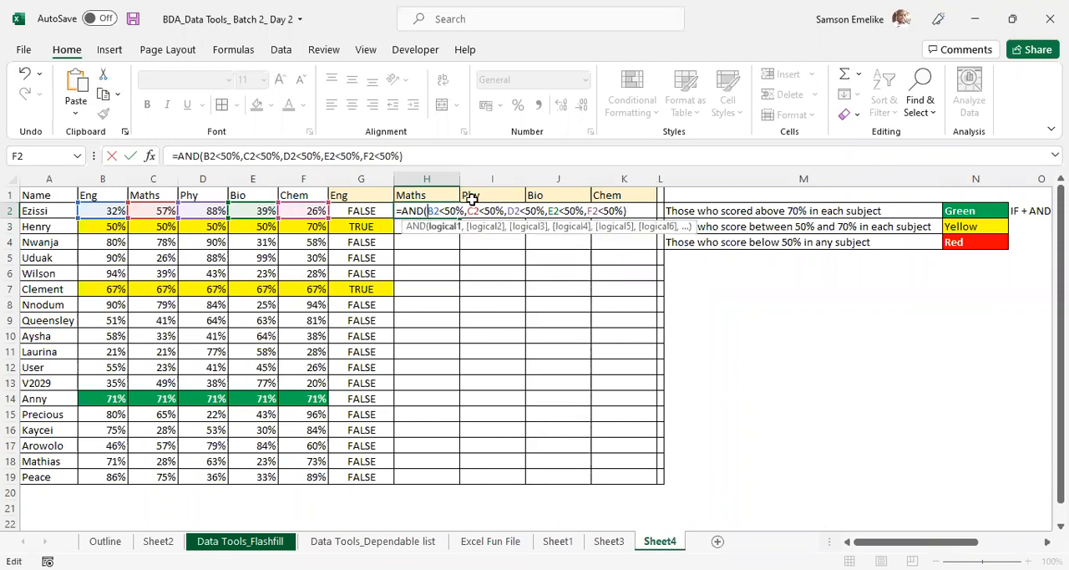
pyautogui.press('F4')
pyautogui.press('F4')
pyautogui.press('F4')
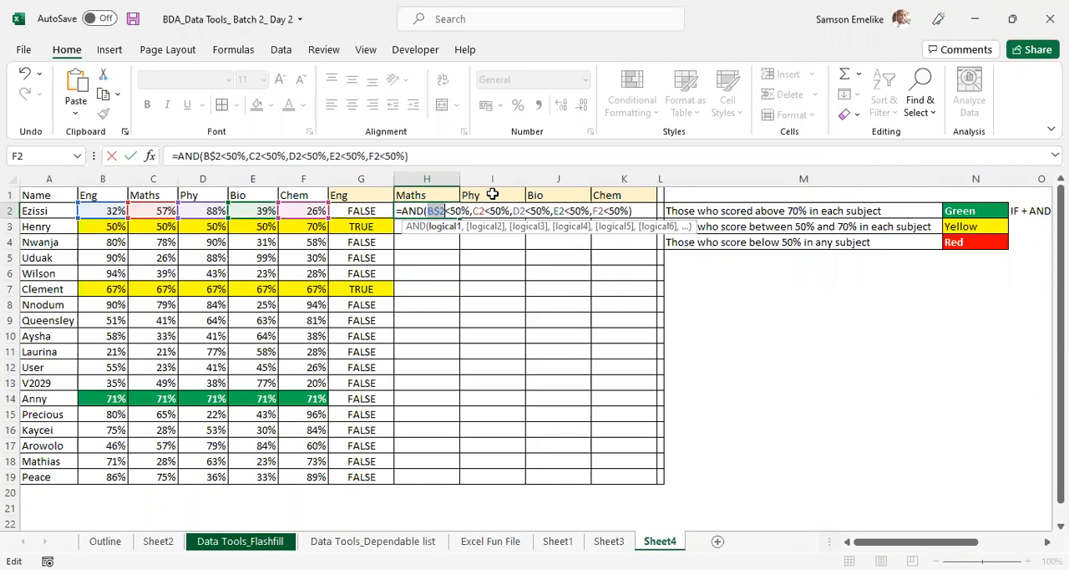
pyautogui.click(487, 212)
pyautogui.press('F4')
pyautogui.press('F4')
pyautogui.press('F4')
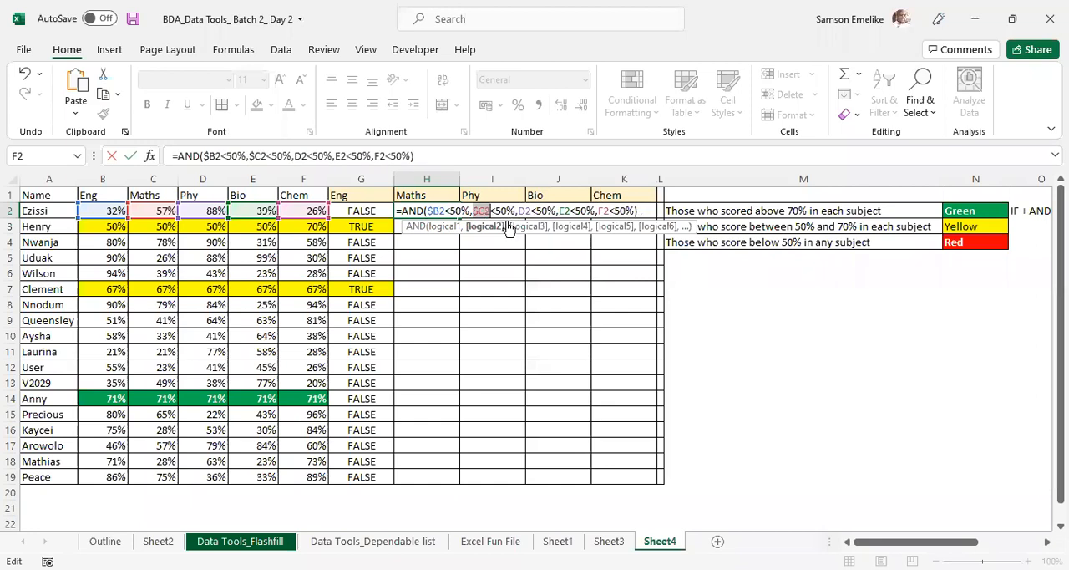
pyautogui.click(527, 212)
pyautogui.press('F4')
pyautogui.press('F4')
pyautogui.press('F4')
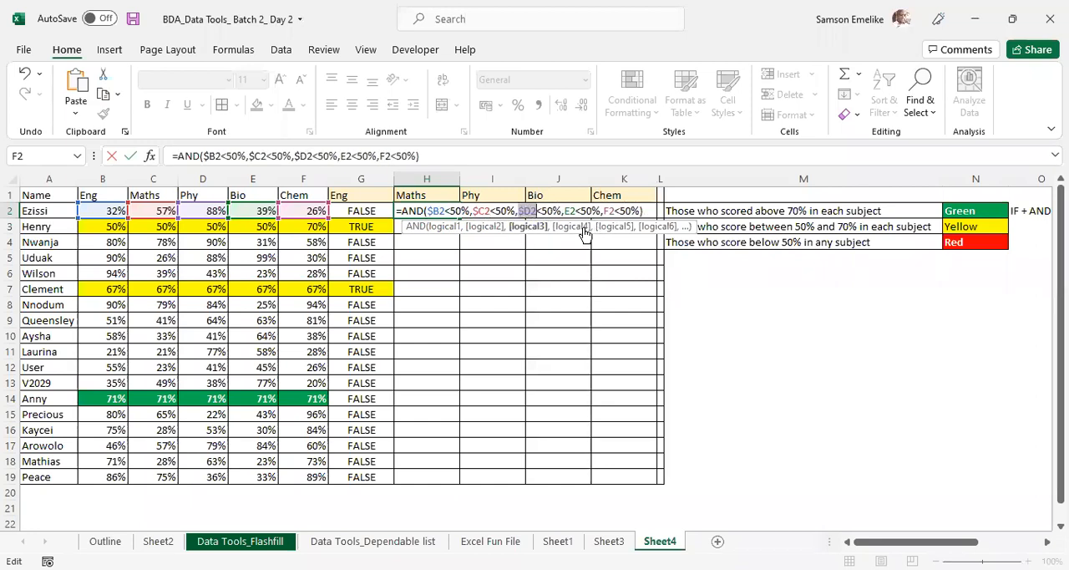
# - Lock the columns of the remaining references as $E2 and $F2, and enter the formula in H2
pyautogui.click(570, 212)
pyautogui.press('F4')
pyautogui.press('F4')
pyautogui.press('F4')
pyautogui.click(619, 210)
pyautogui.press('F4')
pyautogui.press('F4')
pyautogui.press('F4')
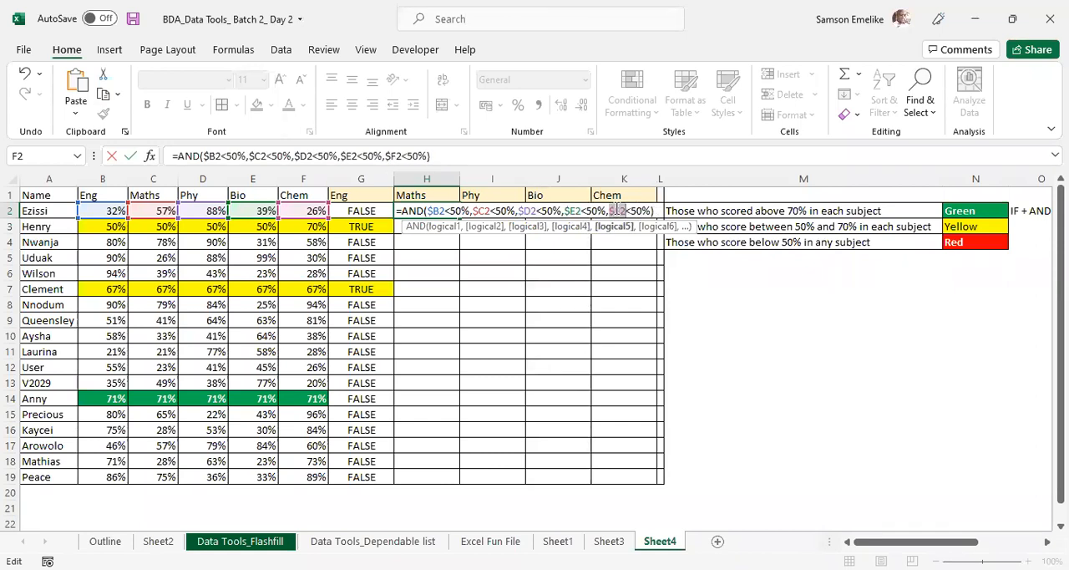
pyautogui.press('Return')
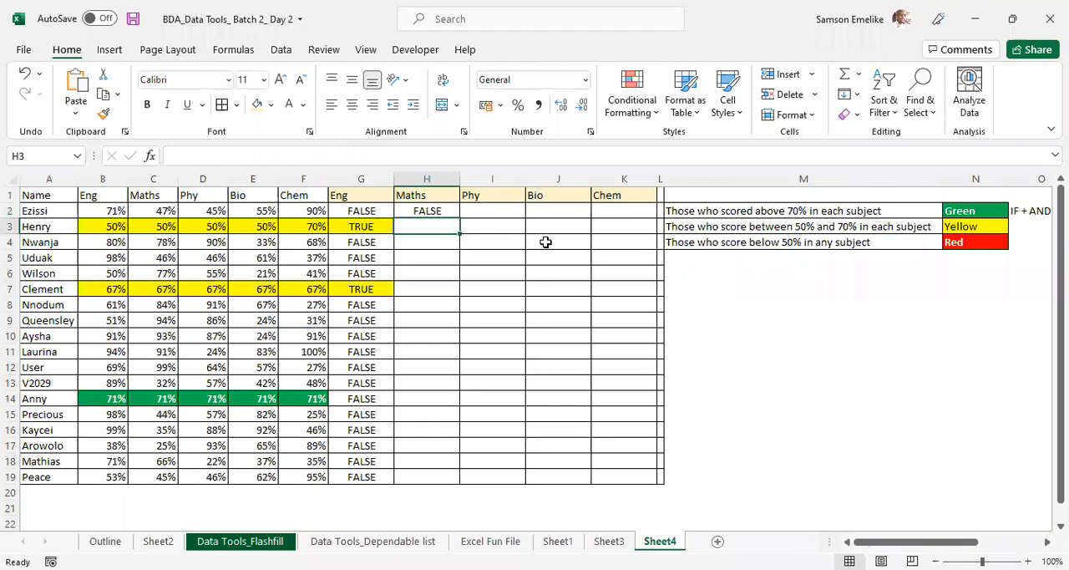
# - Fill the below-50% AND formula from H2 across to K2
pyautogui.click(430, 210)
pyautogui.moveTo(459, 218); pyautogui.dragTo(639, 219)
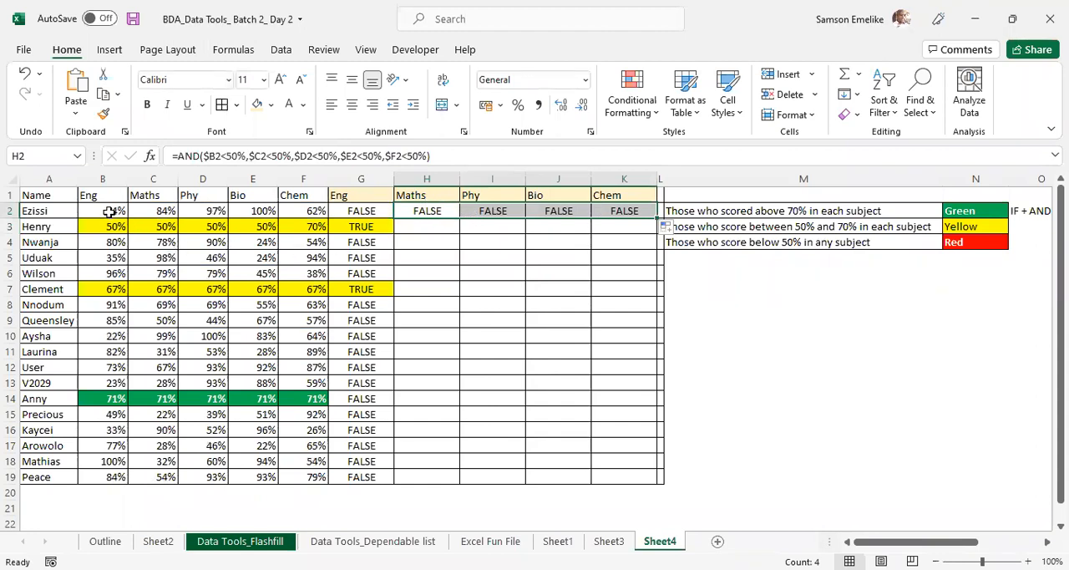
# - Recalculate the random scores repeatedly to check how row 2's below-50% formulas respond
pyautogui.press('F9')
pyautogui.press('F9')
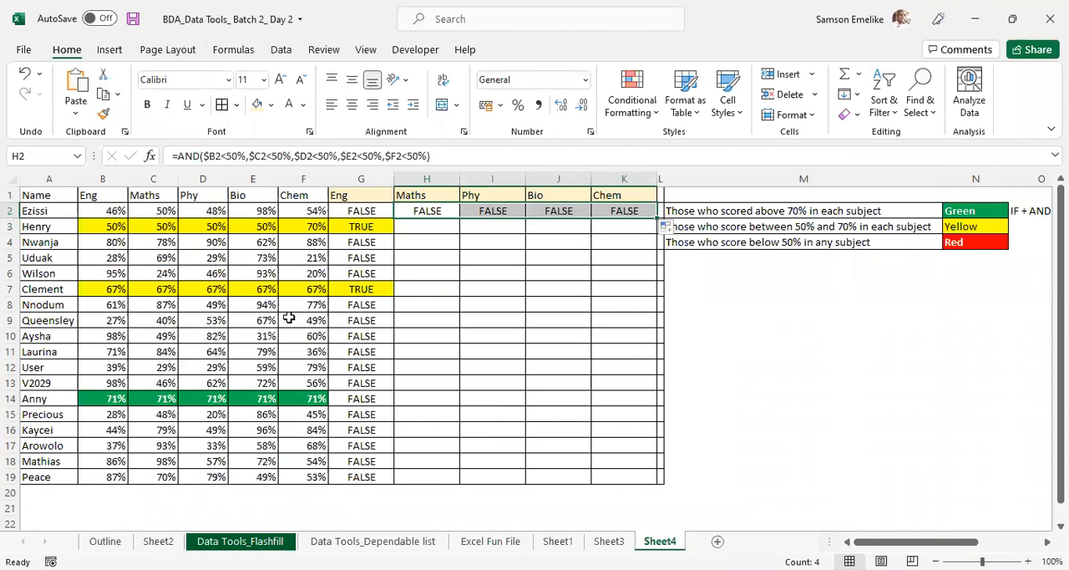
pyautogui.press('F9')
pyautogui.press('F9')
pyautogui.press('F9')
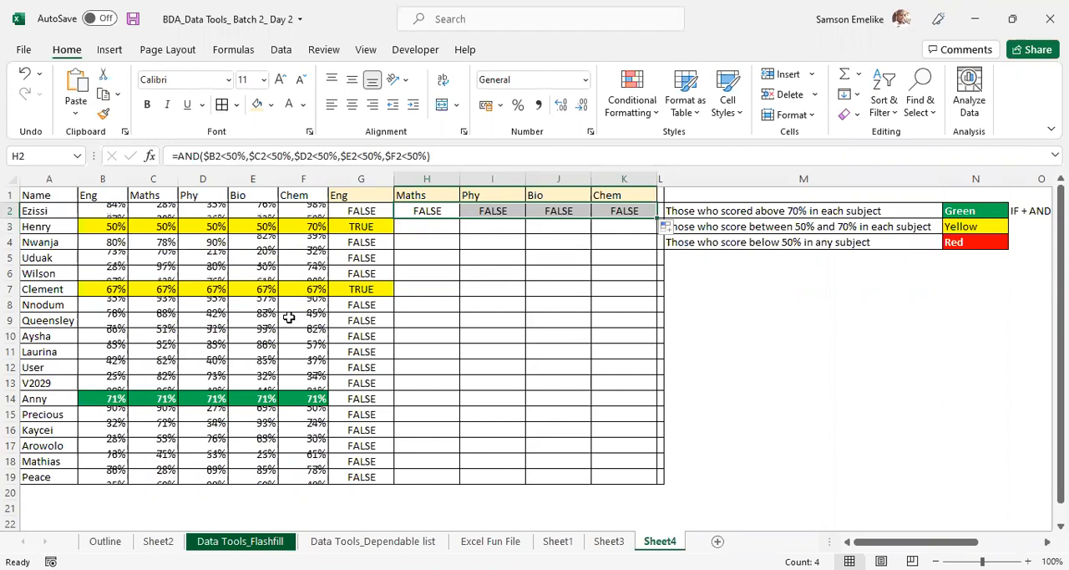
pyautogui.press('F9')
pyautogui.press('F9')
pyautogui.press('F9')
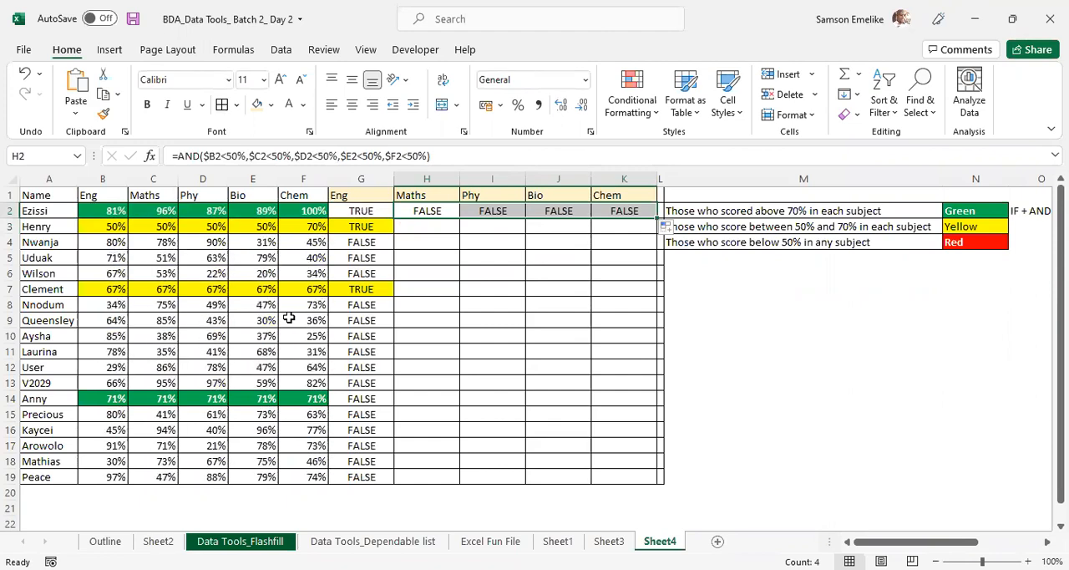
pyautogui.press('F9')
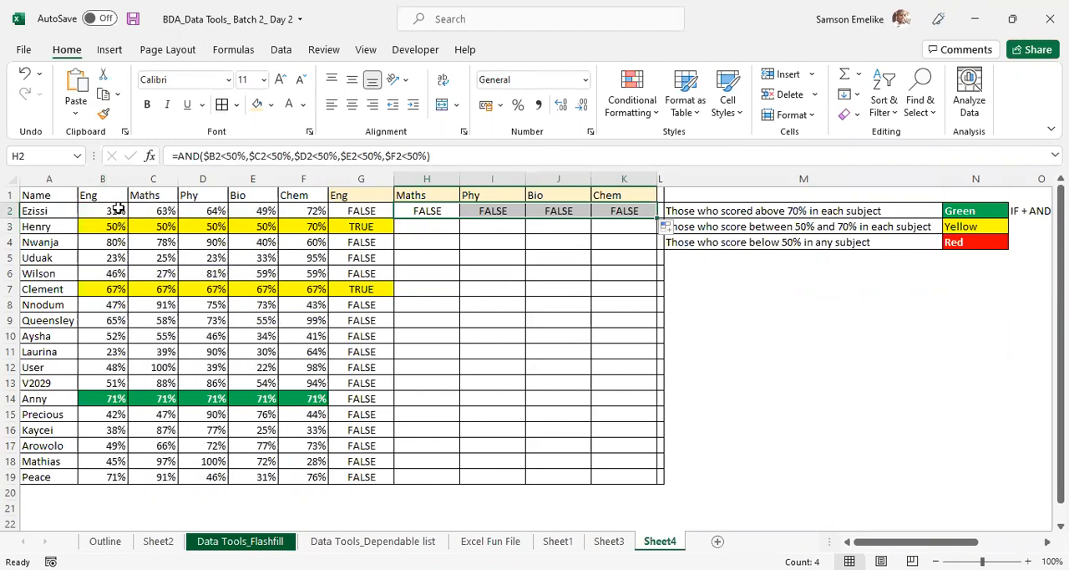
# - Enter 45% in all of B2:F2 at once to test the below-50% formulas
pyautogui.moveTo(103, 210); pyautogui.dragTo(293, 210)
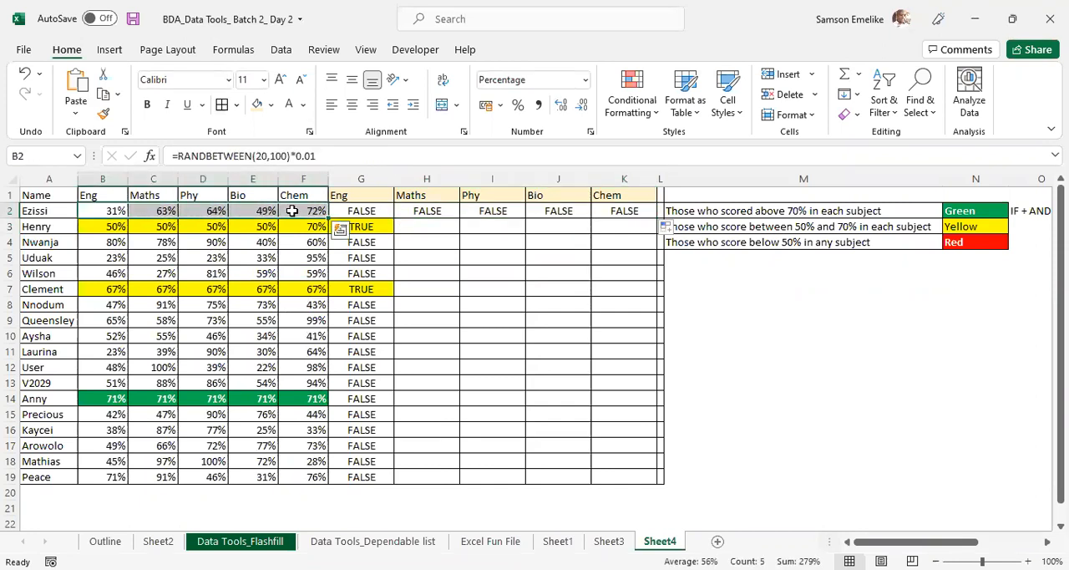
pyautogui.write('45')
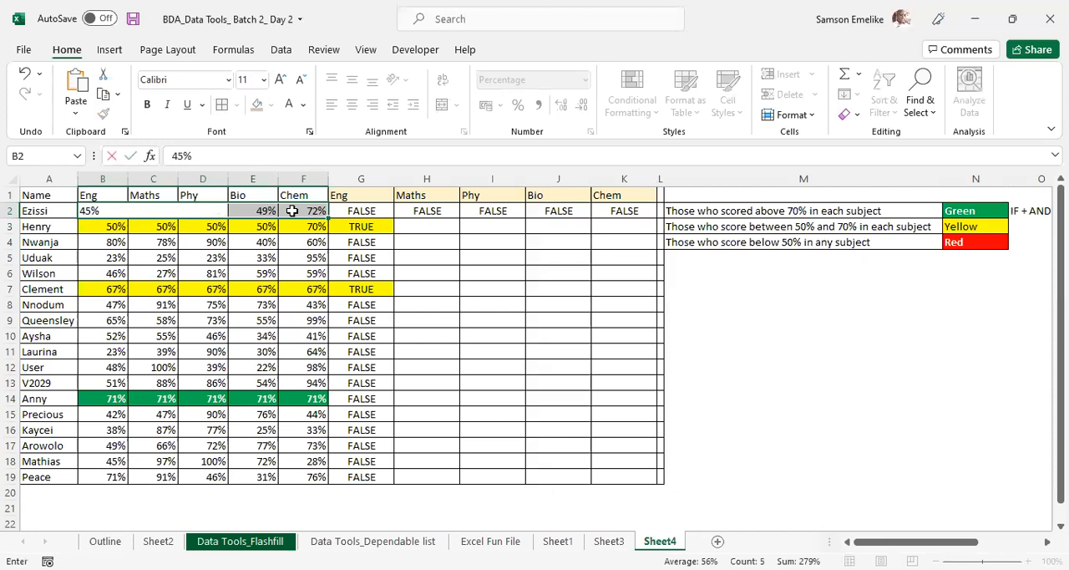
pyautogui.hotkey('ctrl', 'Return')
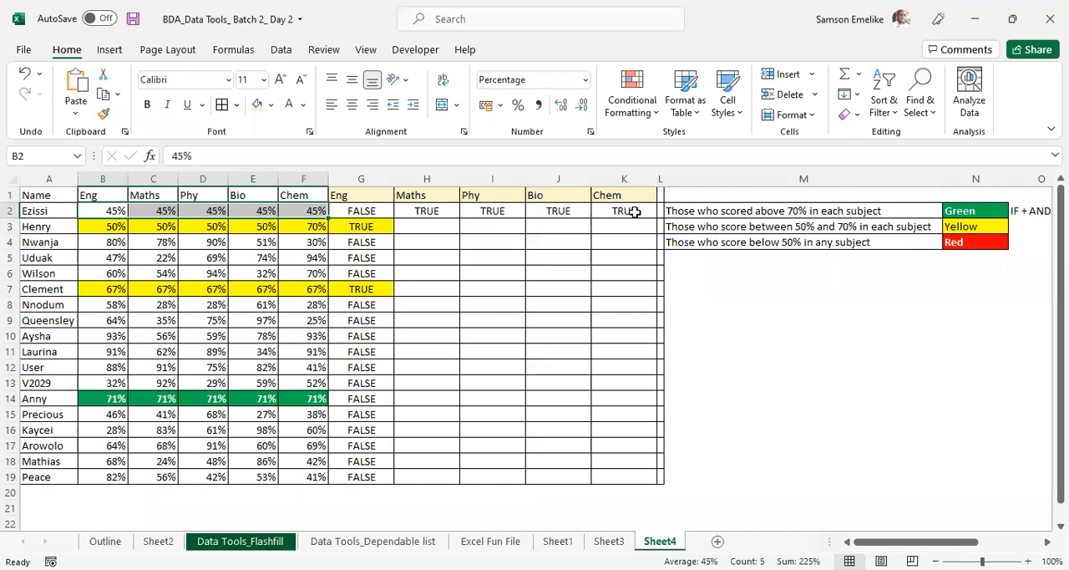
# - Compare the formulas in row 2, and replace G2's formula with the below-50% AND formula from H2
pyautogui.click(422, 210)
pyautogui.click(493, 211)
pyautogui.click(541, 212)
pyautogui.click(365, 209)
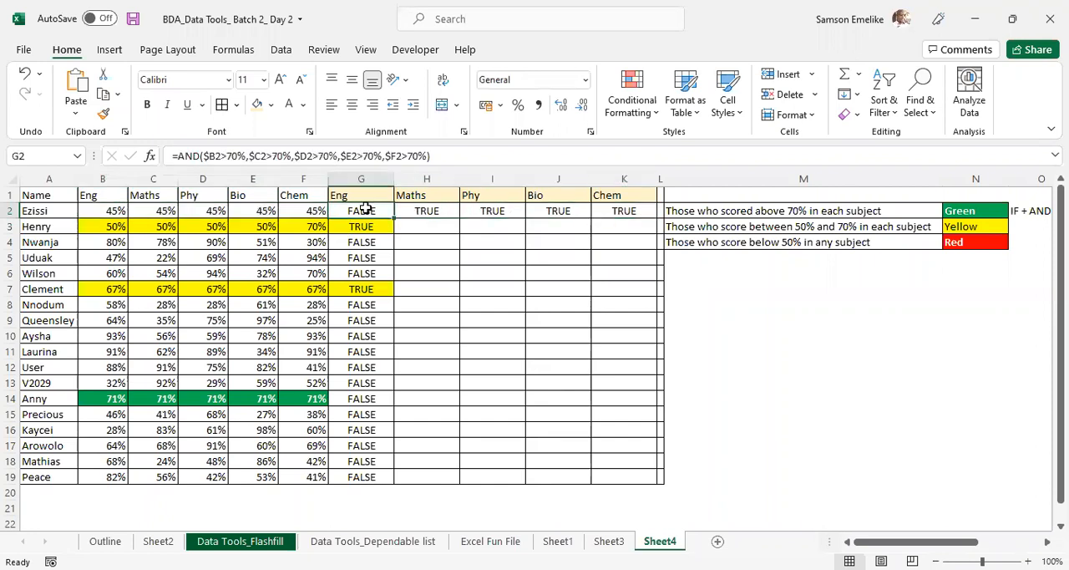
pyautogui.click(427, 212)
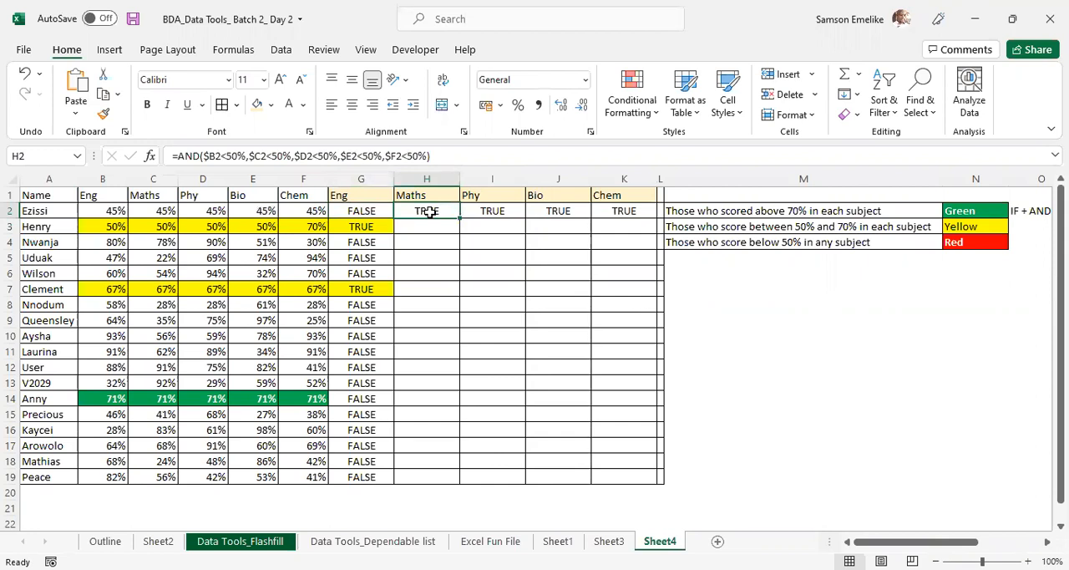
pyautogui.moveTo(458, 216); pyautogui.dragTo(361, 238)
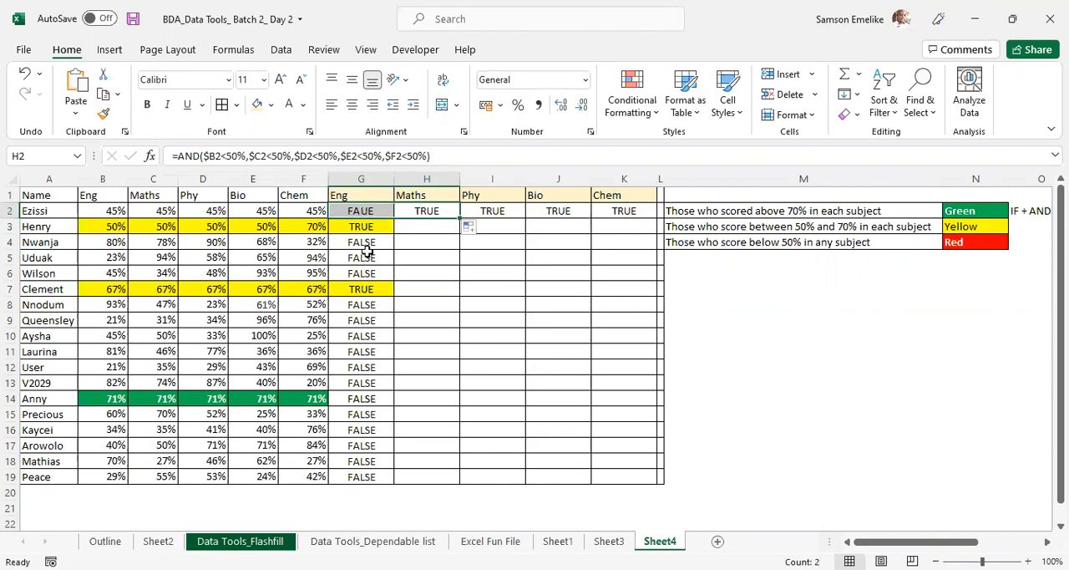
pyautogui.click(373, 212)
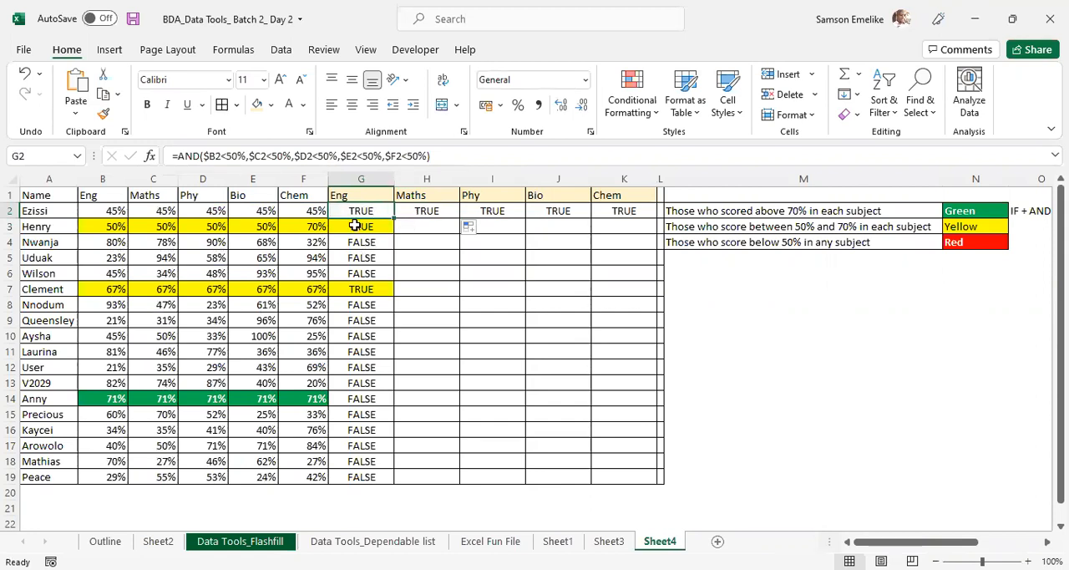
# - Review the results in G2:K2, and set Ezissi's Eng score in B2 to 78% to test the AND condition
pyautogui.click(409, 209)
pyautogui.click(467, 212)
pyautogui.click(551, 212)
pyautogui.click(625, 209)
pyautogui.click(359, 210)
pyautogui.click(114, 211)
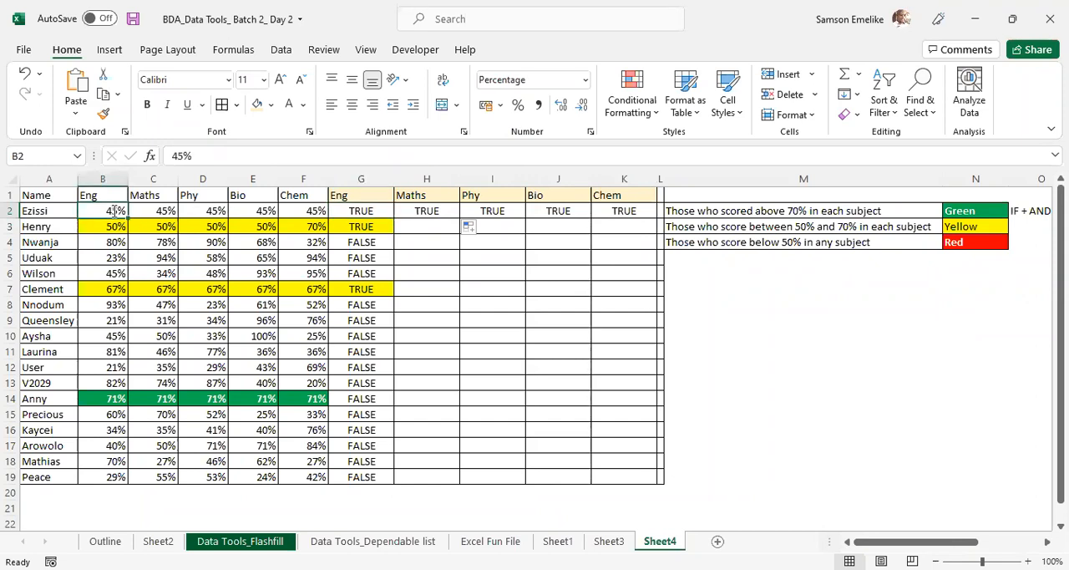
pyautogui.write('78')
pyautogui.press('Return')
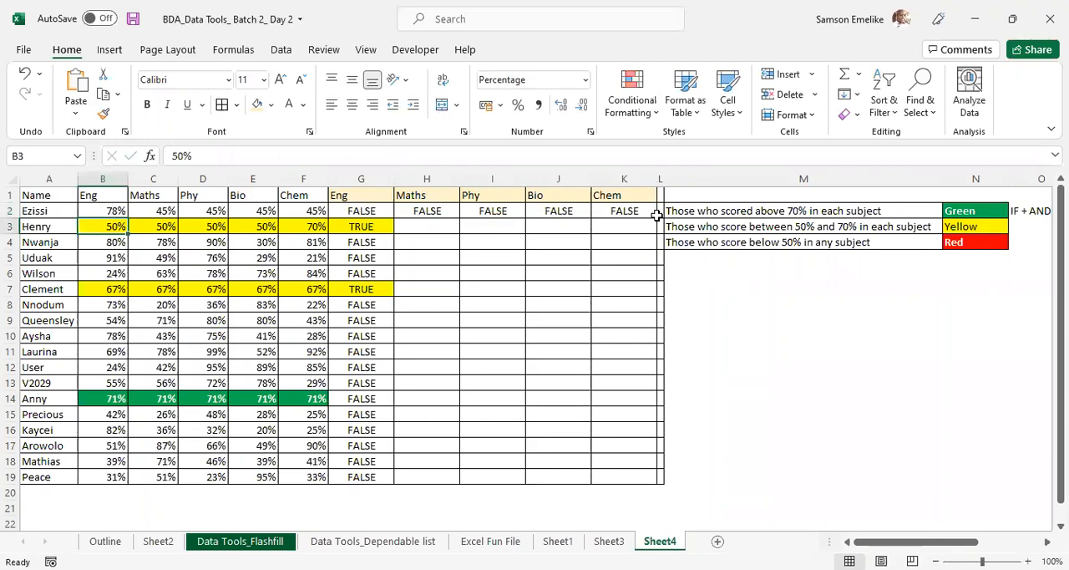
# - Copy the below-50% AND formula text from G2
pyautogui.click(377, 210)
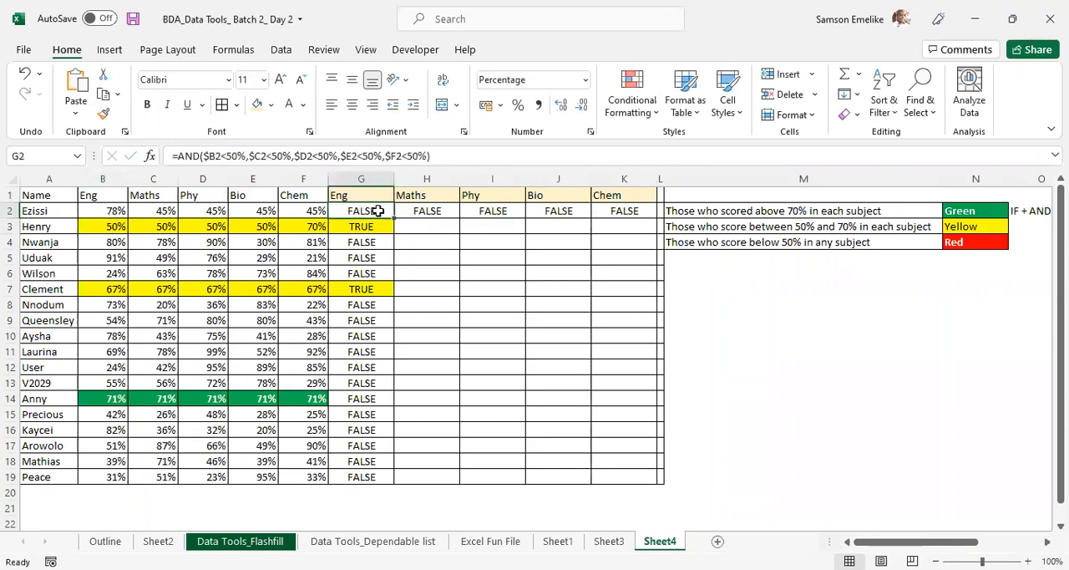
pyautogui.moveTo(465, 158); pyautogui.dragTo(113, 159)
pyautogui.hotkey('ctrl', 'c')
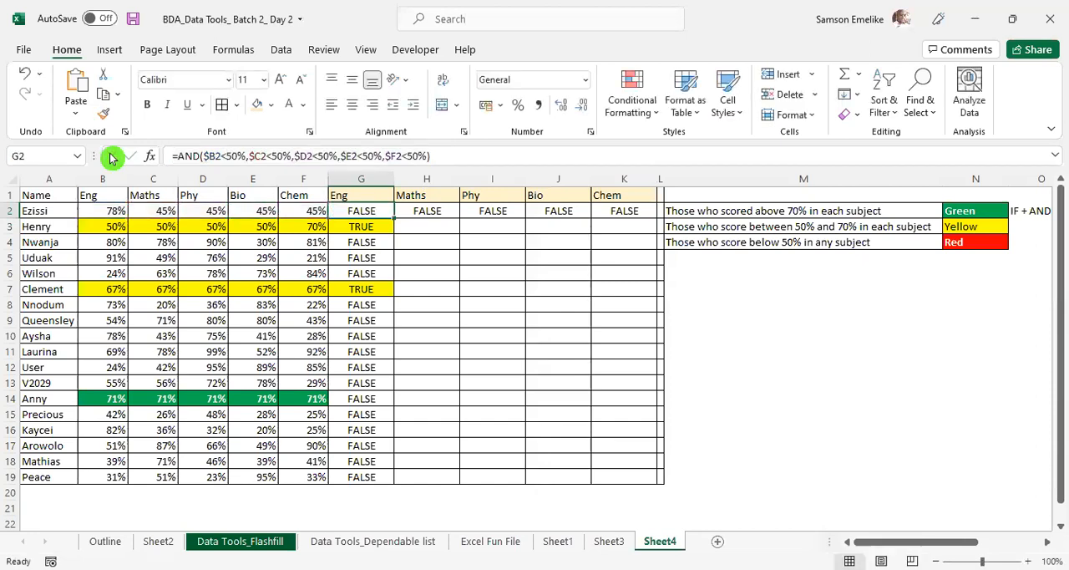
# - Start a new formula-based conditional formatting rule for B2:G19 with =AND($B2<50%,$C2<50%,$D2<50%,$E2<50%,$F2<50%)
pyautogui.click(107, 210)
pyautogui.moveTo(107, 210); pyautogui.dragTo(353, 469)
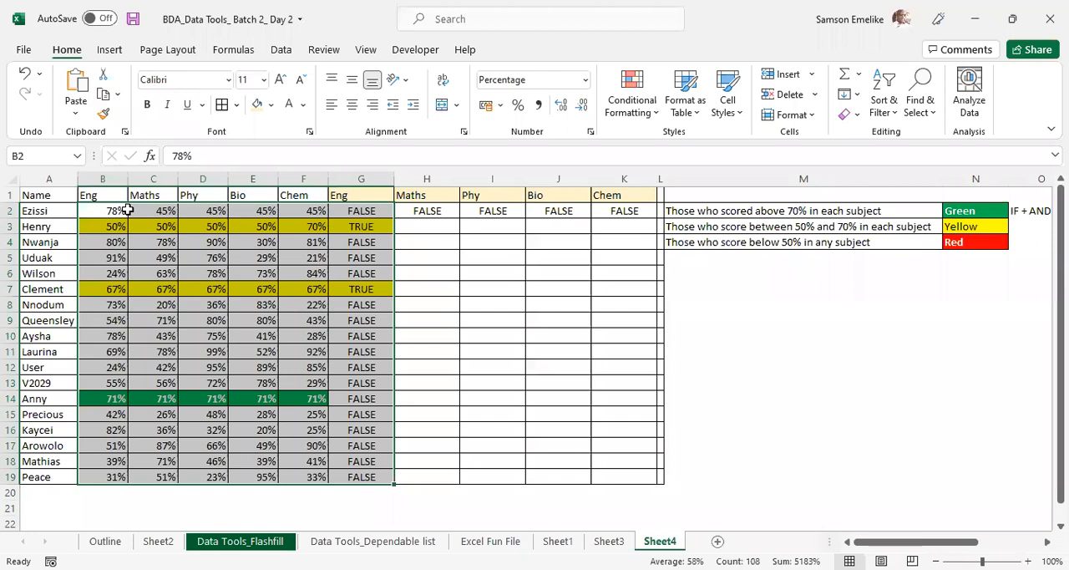
pyautogui.click(638, 97)
pyautogui.click(666, 373)
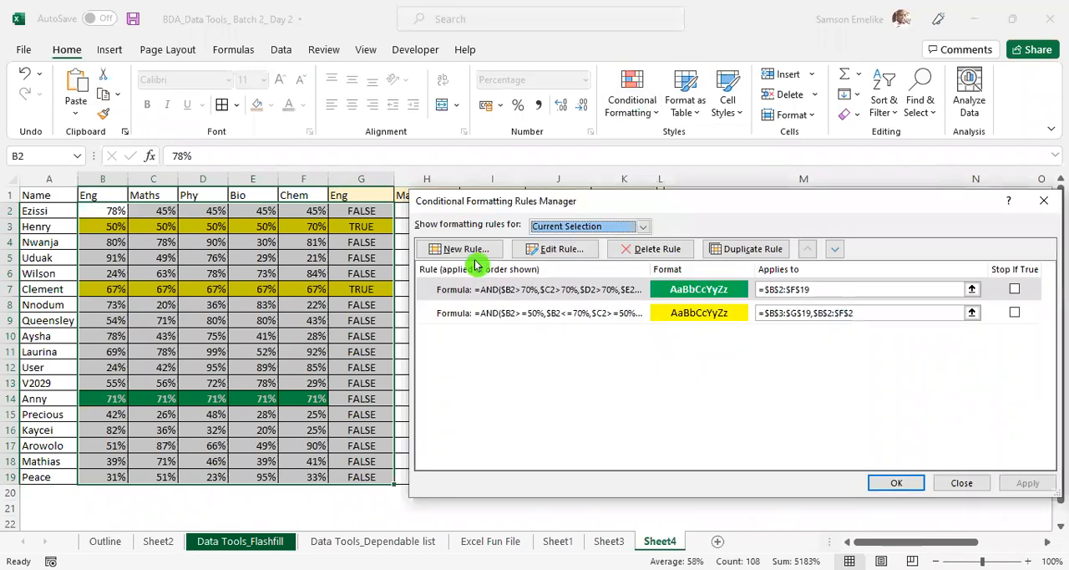
pyautogui.click(465, 250)
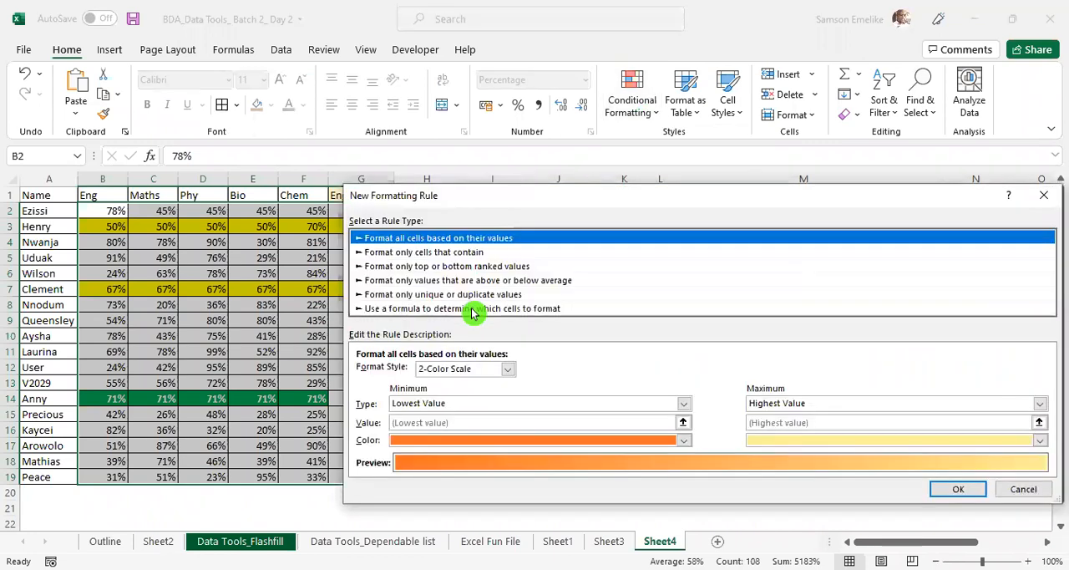
pyautogui.click(476, 308)
pyautogui.click(471, 369)
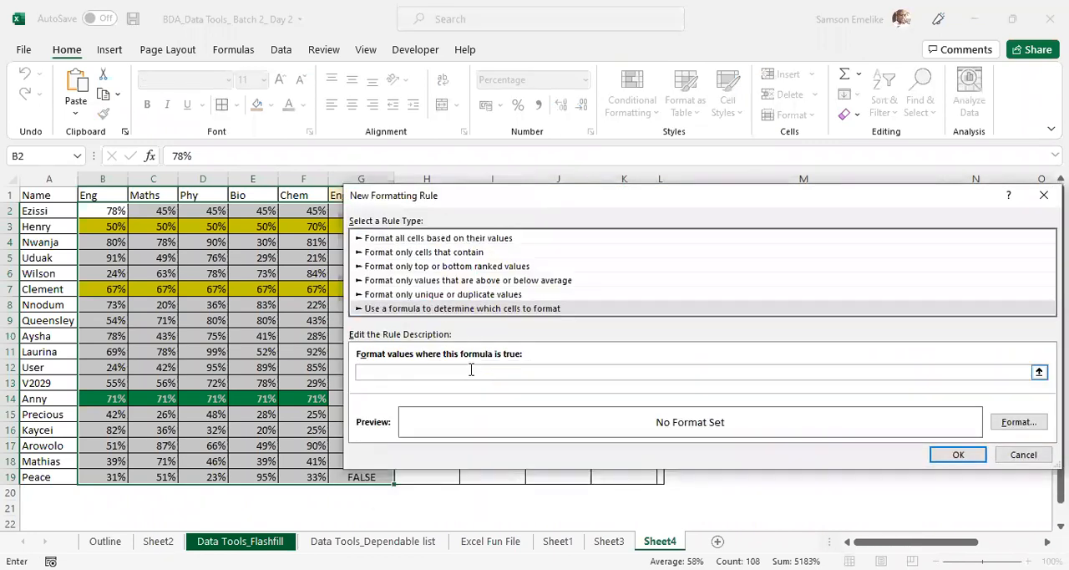
pyautogui.hotkey('ctrl', 'v')
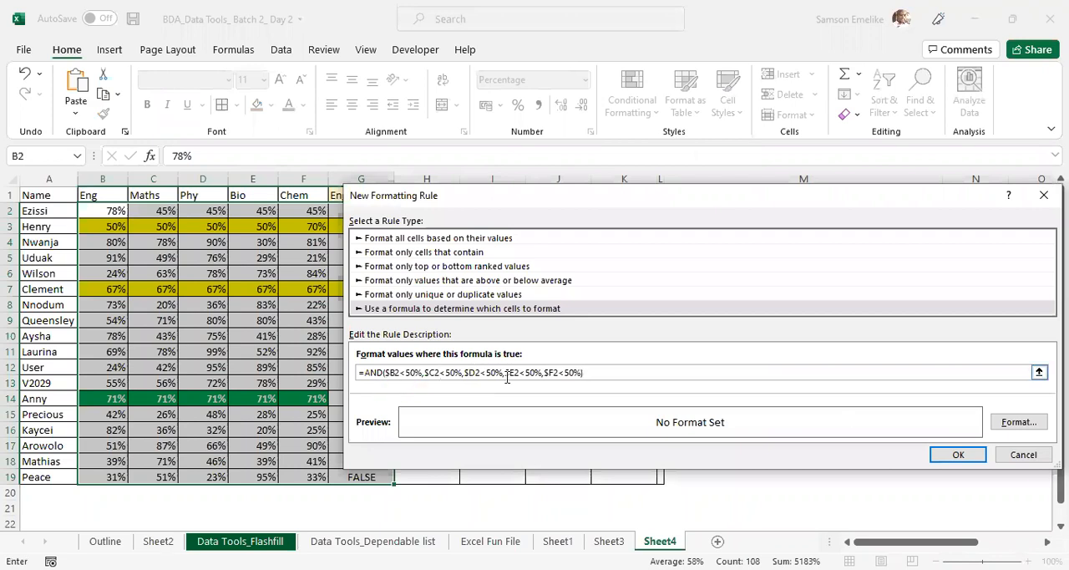
# - Give the below-50% rule a red fill with bold white font and apply it to the selected scores
pyautogui.click(1018, 425)
pyautogui.click(1018, 425)
pyautogui.click(683, 152)
pyautogui.click(569, 307)
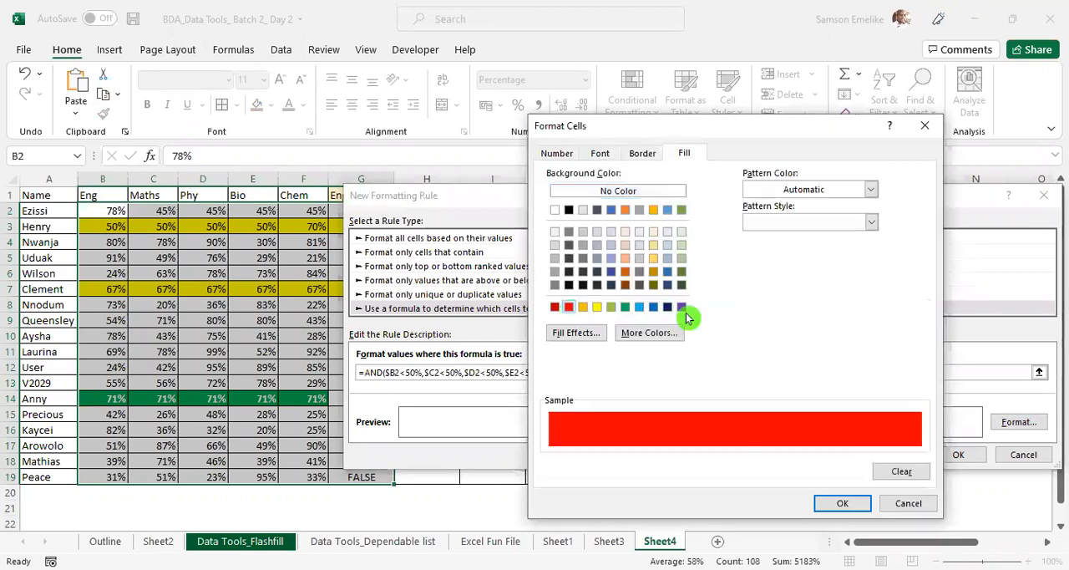
pyautogui.moveTo(710, 134); pyautogui.dragTo(521, 110)
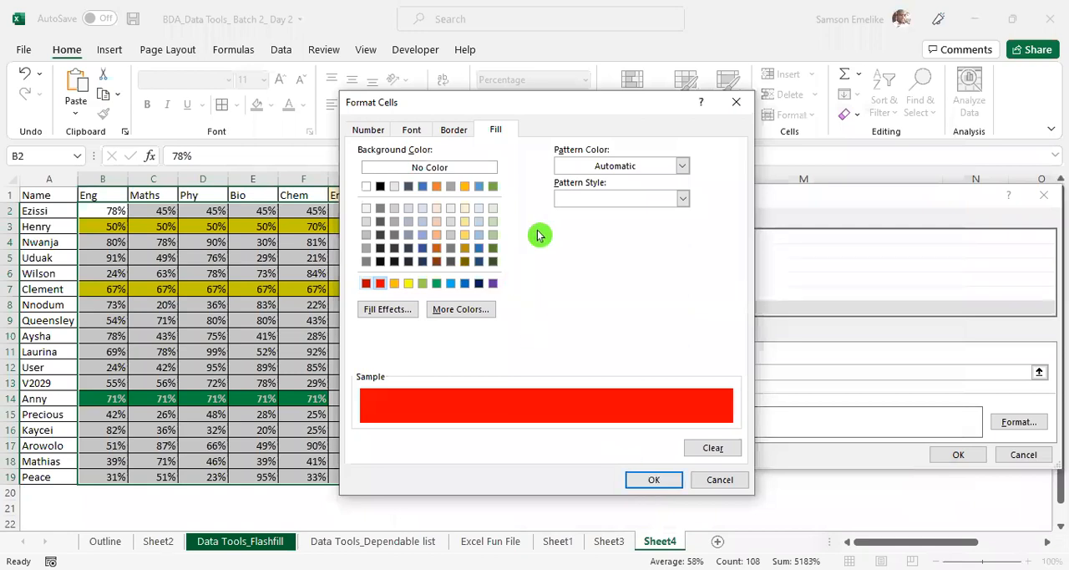
pyautogui.click(410, 130)
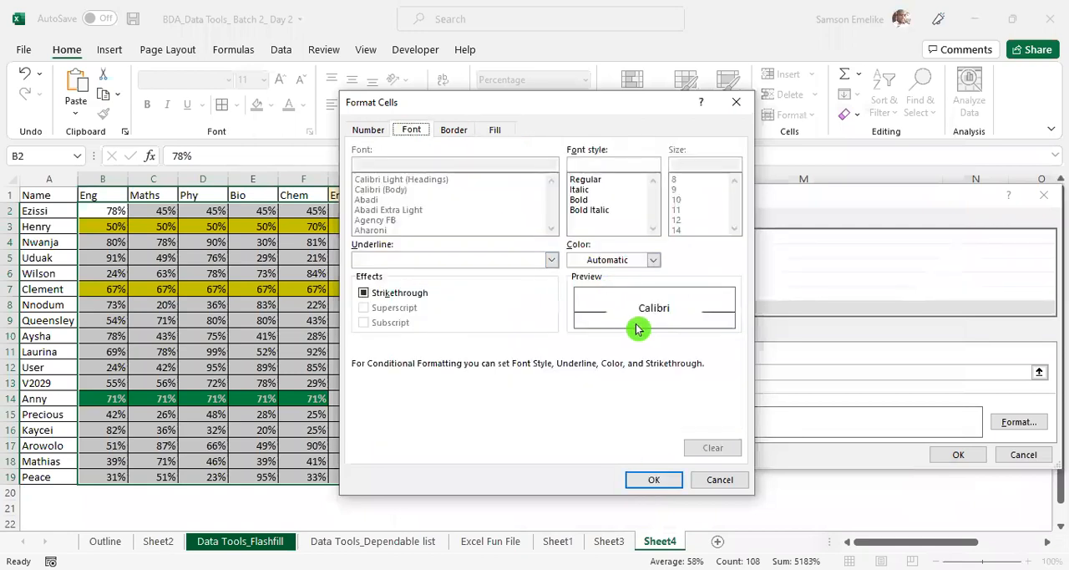
pyautogui.click(653, 264)
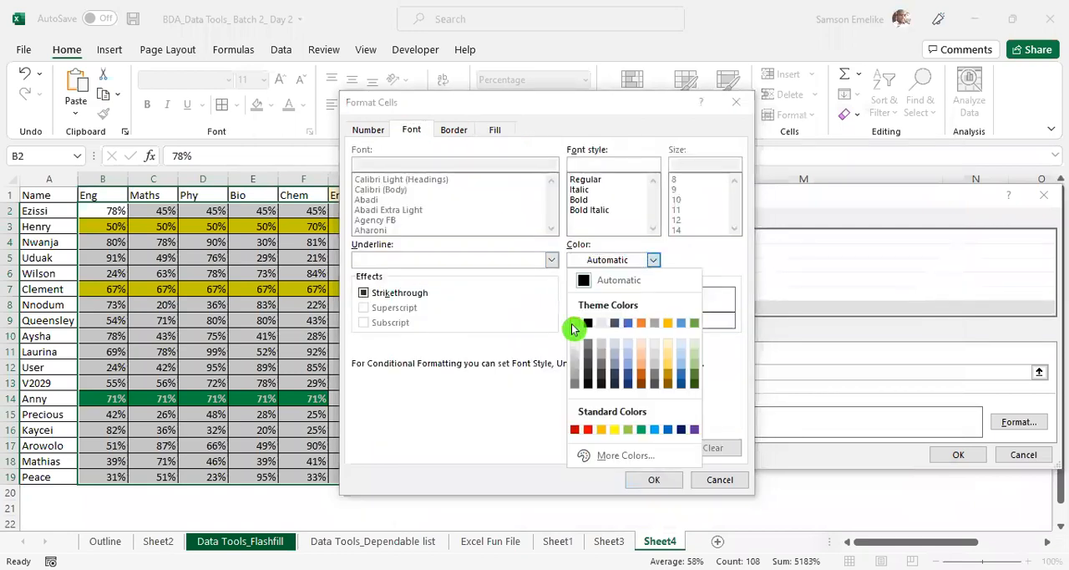
pyautogui.click(657, 484)
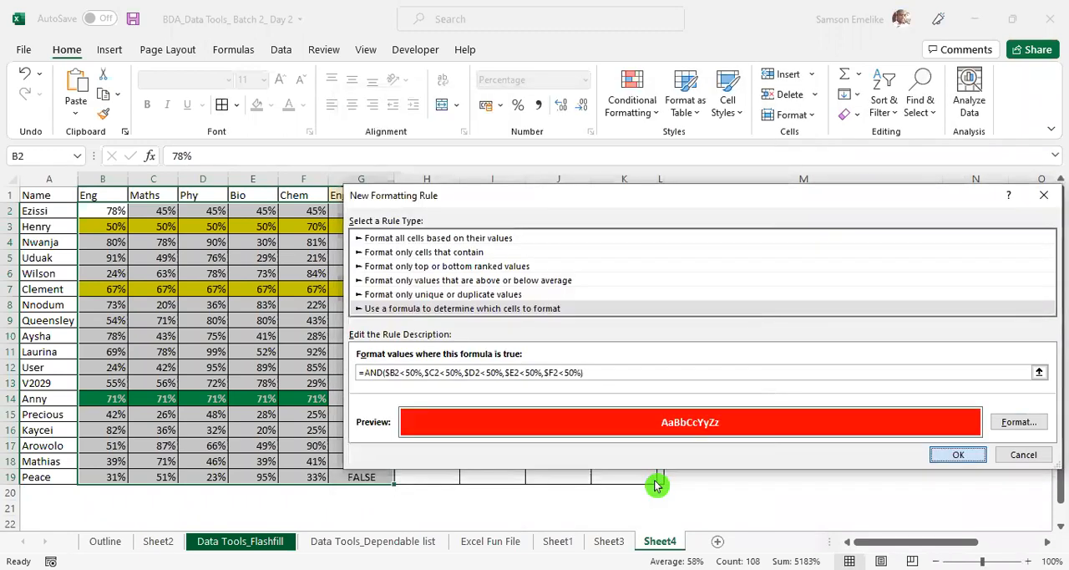
pyautogui.press('Return')
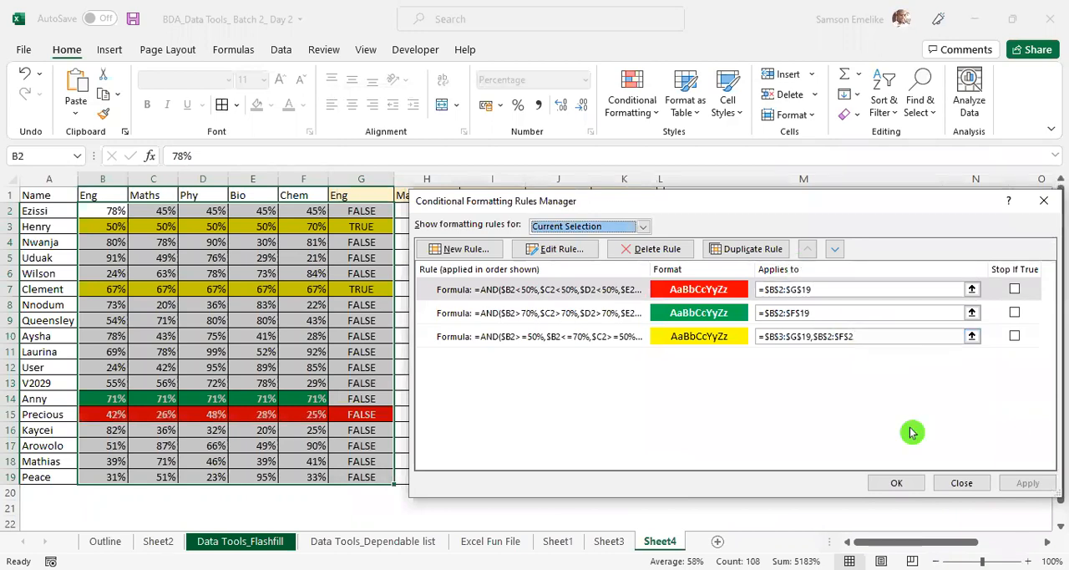
pyautogui.click(898, 482)
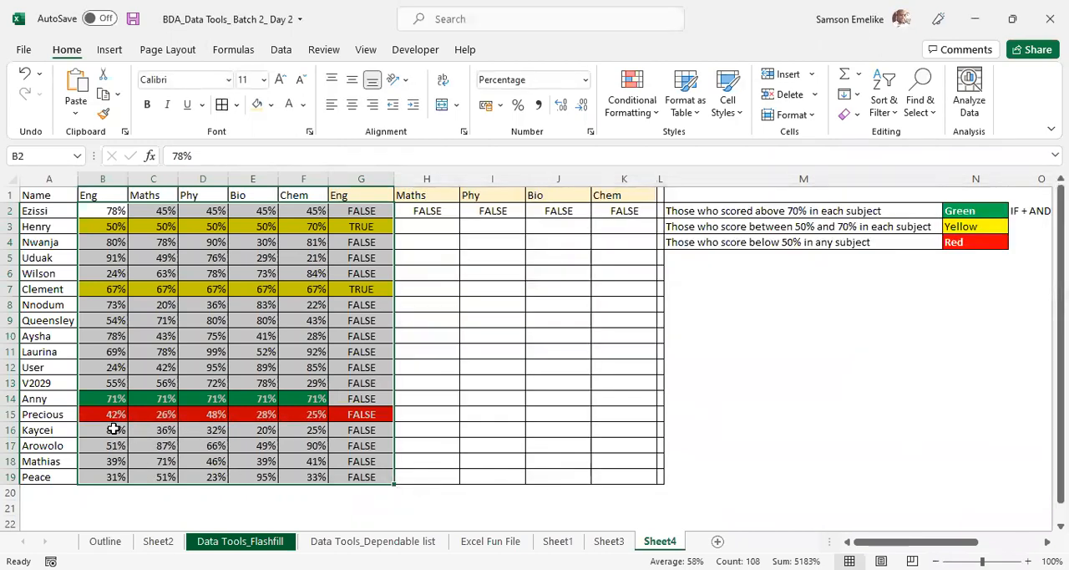
# - Recalculate the random scores repeatedly to check how the green, yellow and red rules respond
pyautogui.click(109, 418)
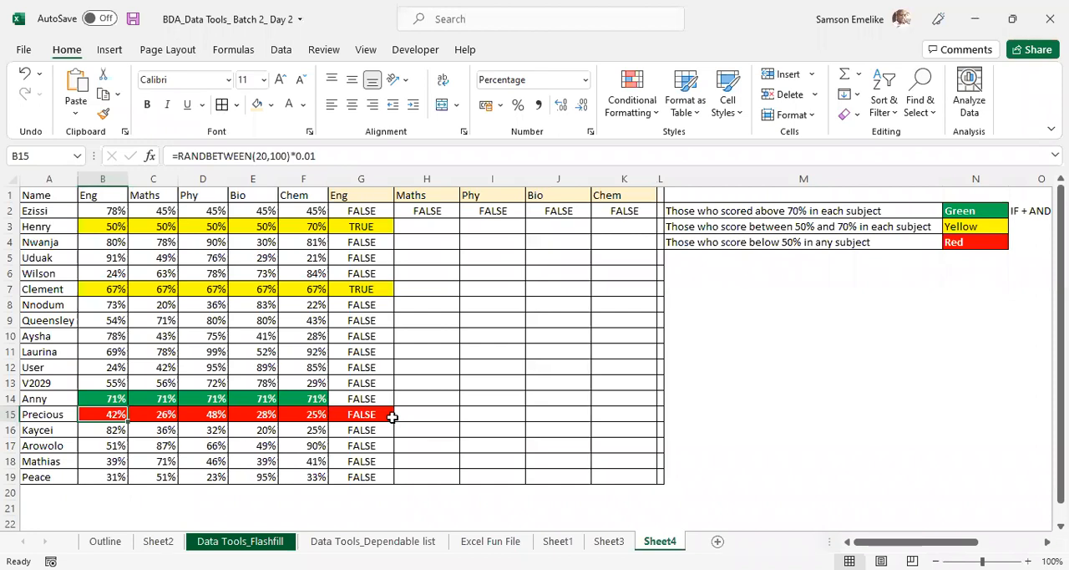
pyautogui.press('F9')
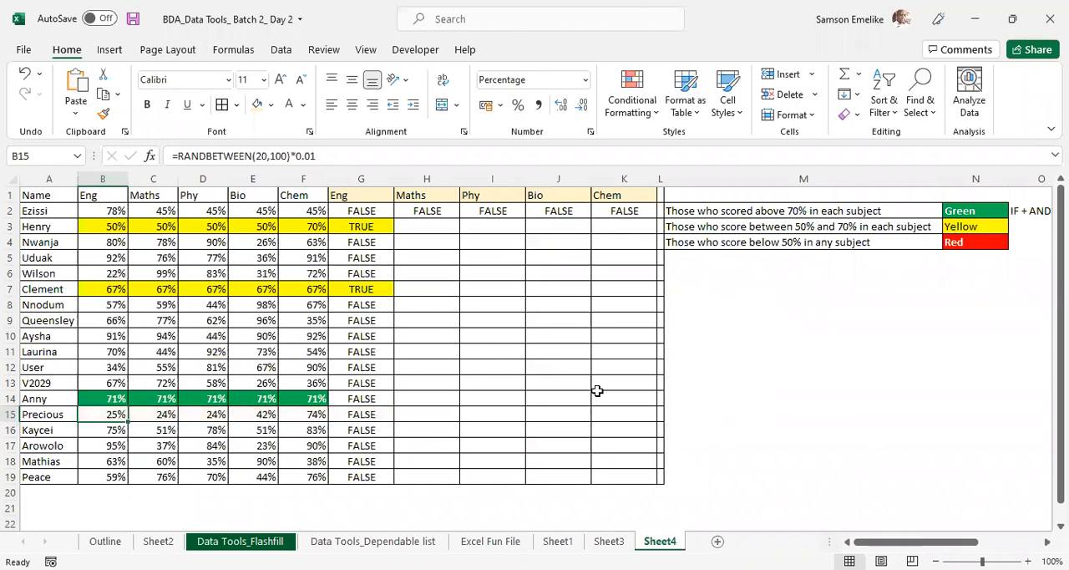
pyautogui.press('F9')
pyautogui.press('F9')
pyautogui.press('F9')
pyautogui.press('F9')
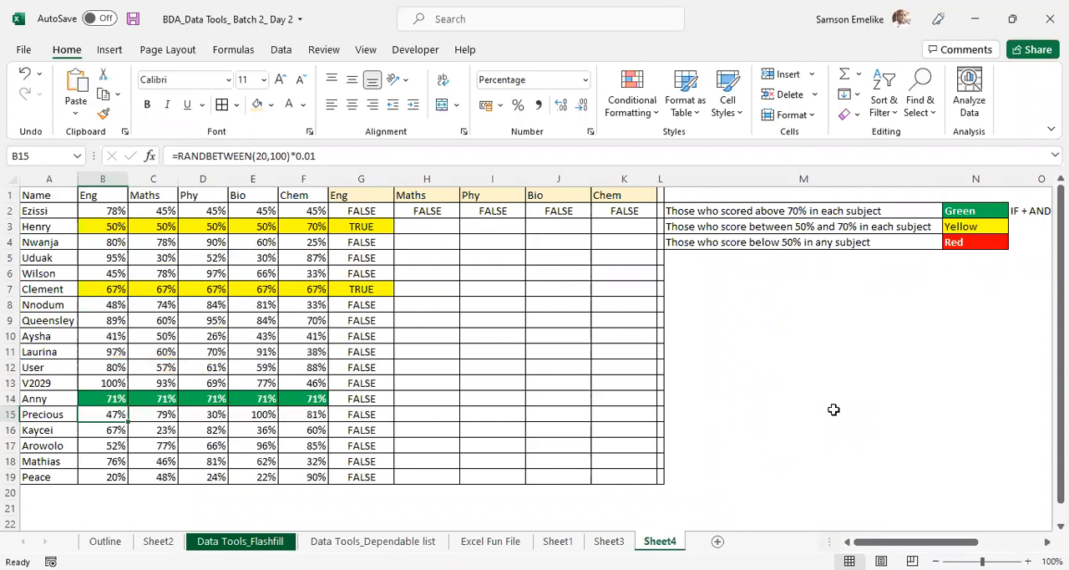
pyautogui.press('F9')
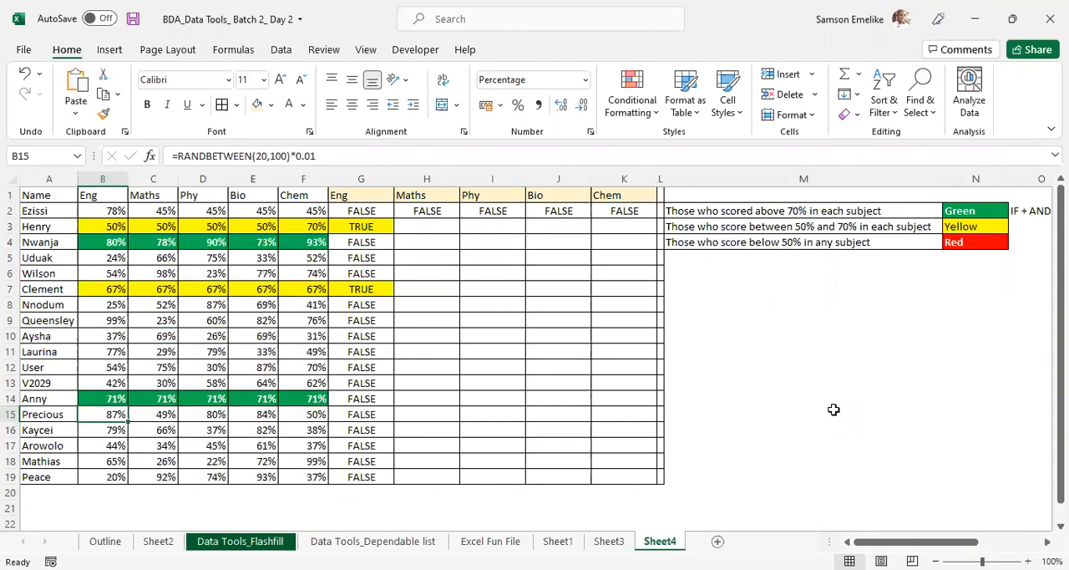
pyautogui.press('F9')
pyautogui.press('F9')
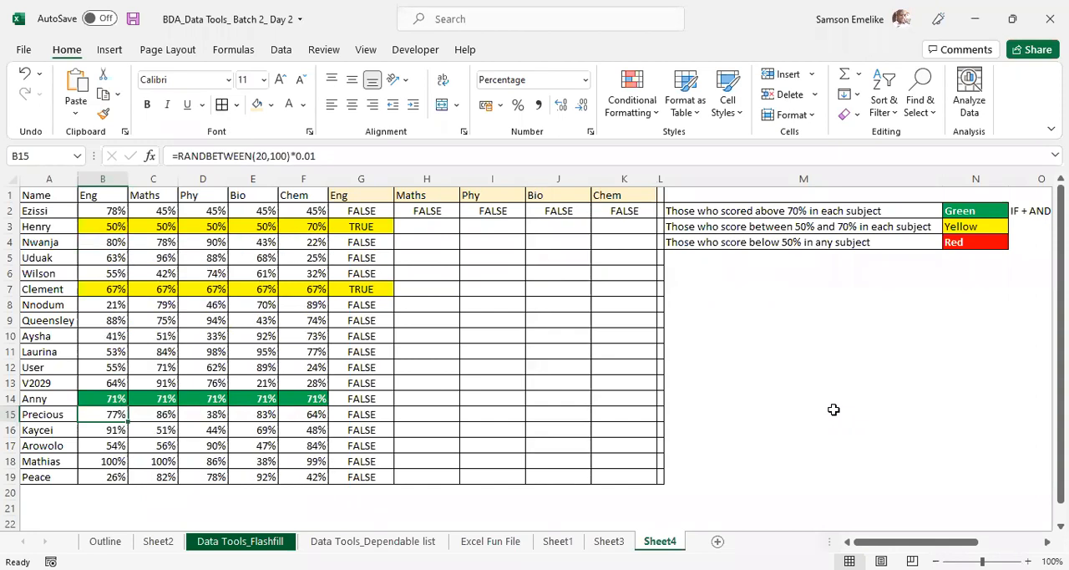
pyautogui.press('F9')
pyautogui.press('F9')
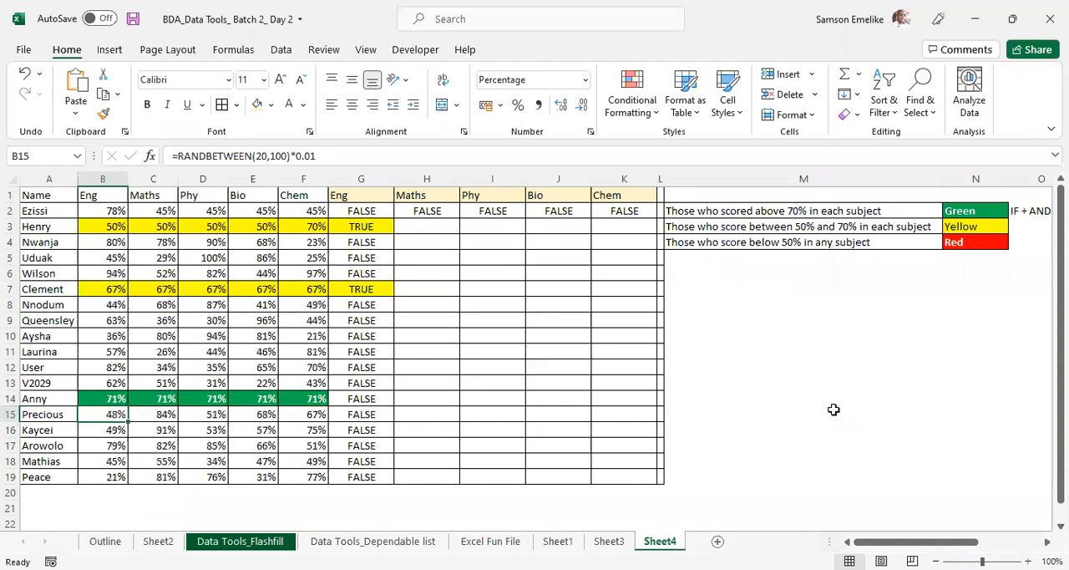
pyautogui.press('F9')
pyautogui.press('F9')
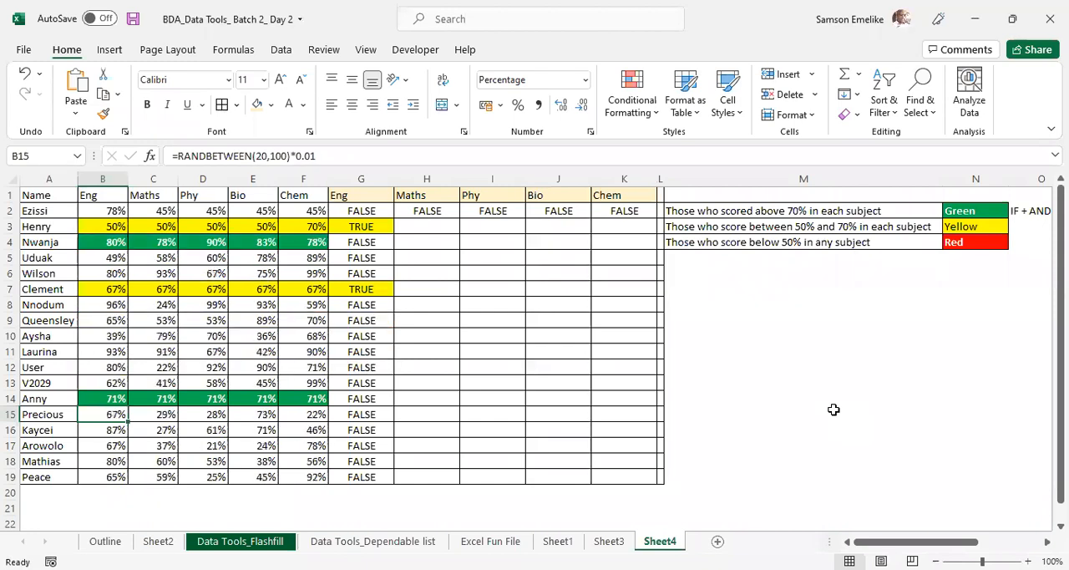
pyautogui.press('F9')
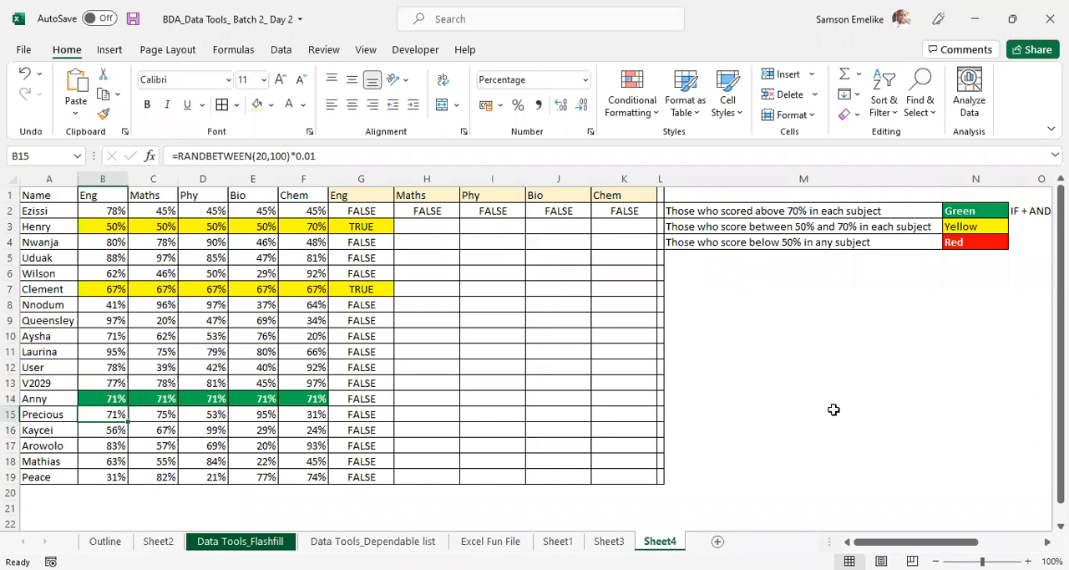
pyautogui.scroll(-1, 990, 360)
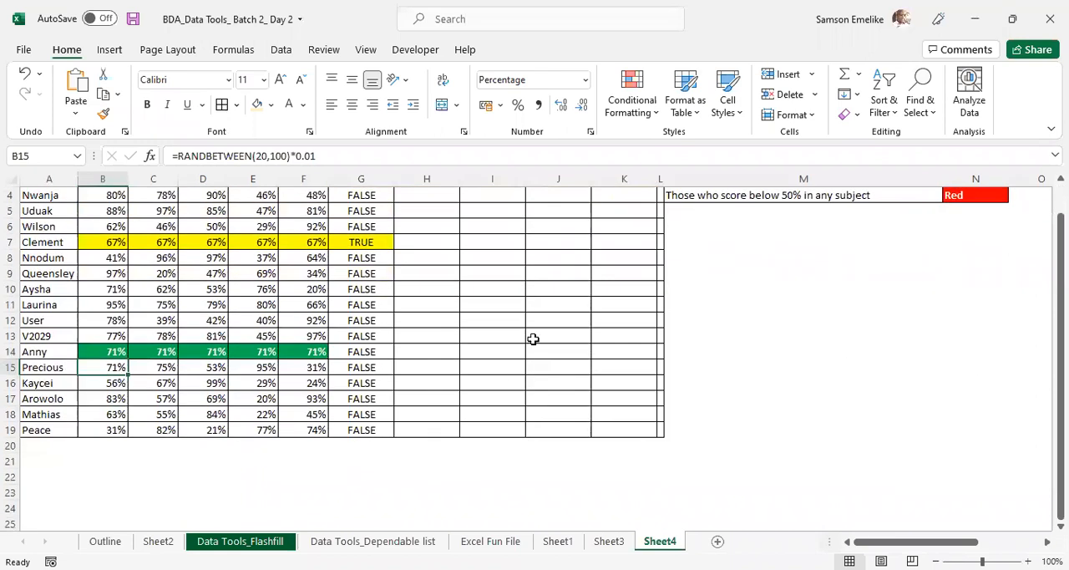
pyautogui.scroll(1, 533, 338)
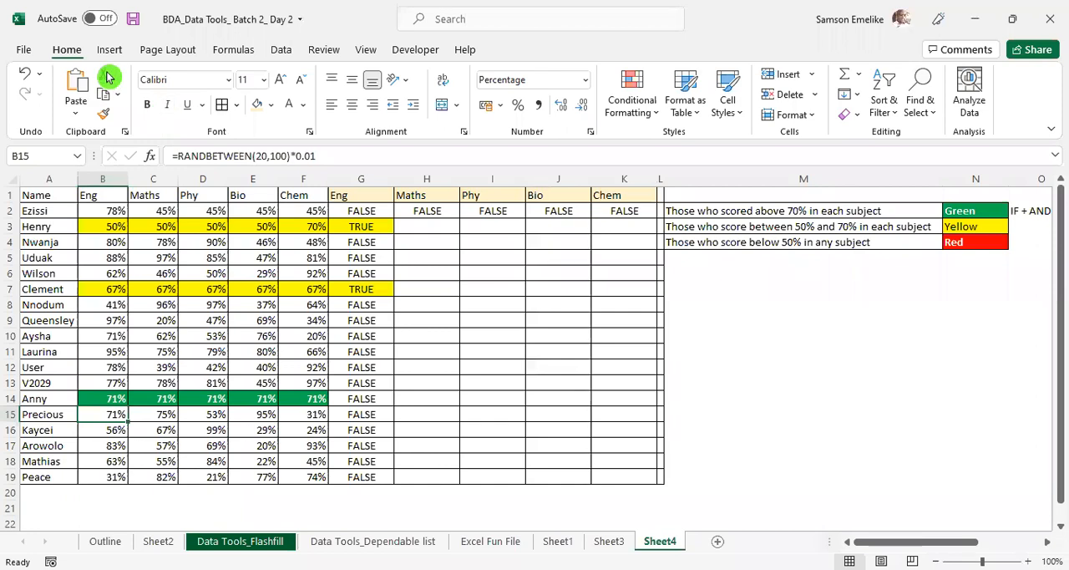
pyautogui.click(509, 354)
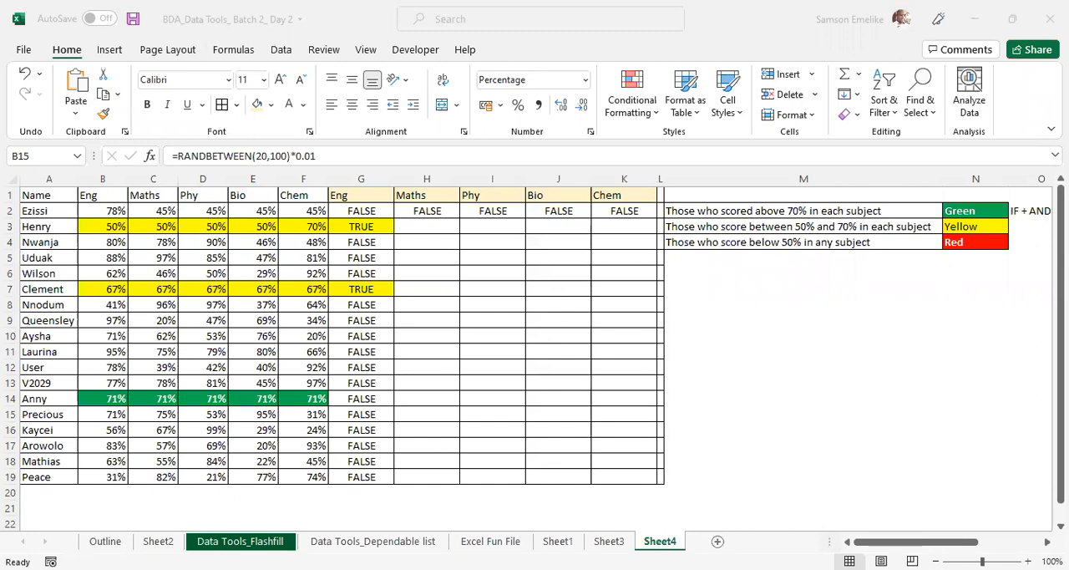
pyautogui.click(820, 477)
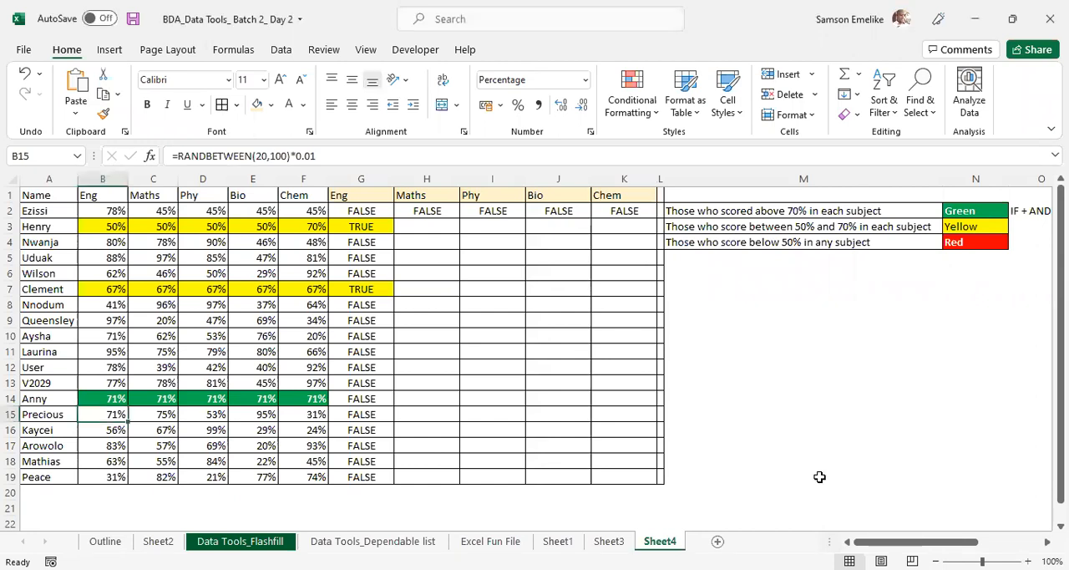
pyautogui.click(891, 426)
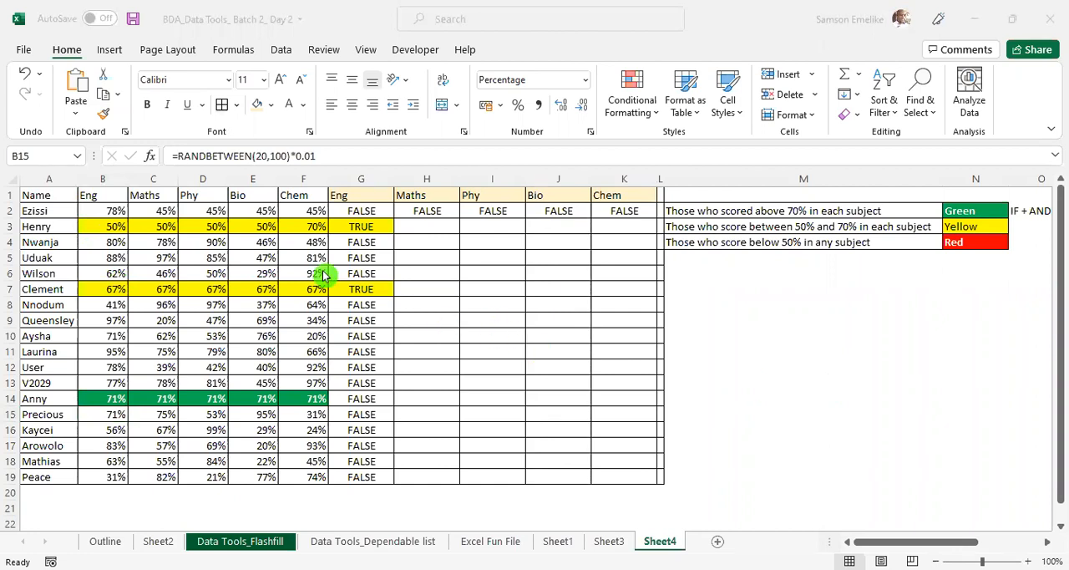
# - Examine the score in B2, the below-50% AND formulas in G2 and H2, and the cells below H2
pyautogui.click(108, 210)
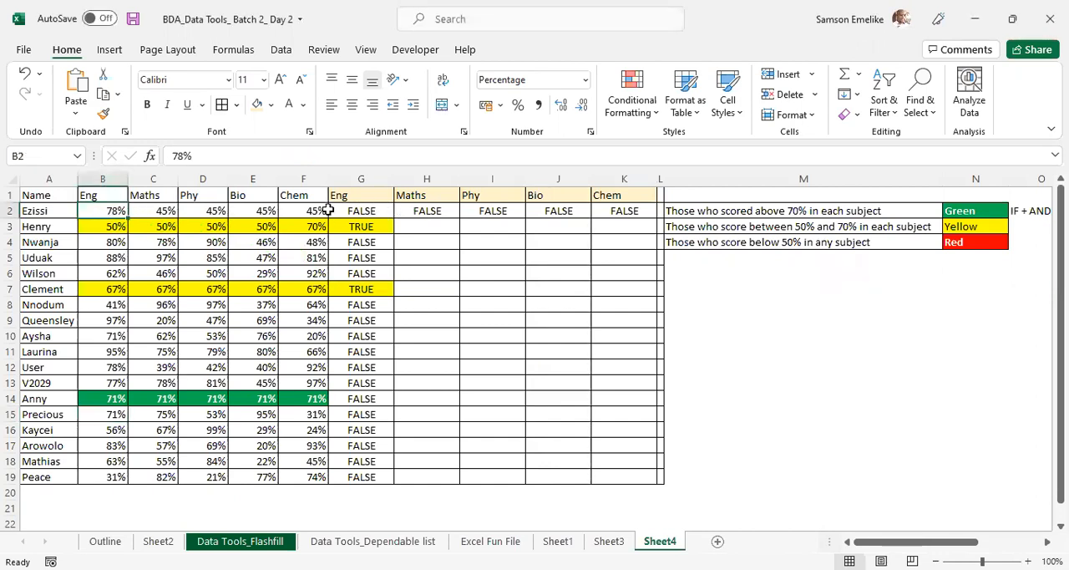
pyautogui.click(423, 209)
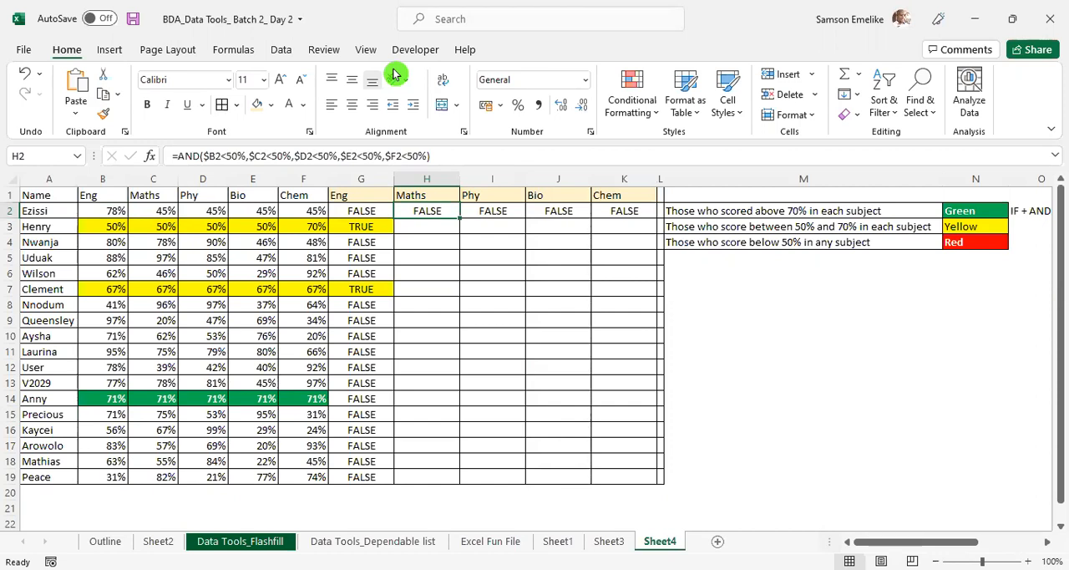
pyautogui.click(431, 177)
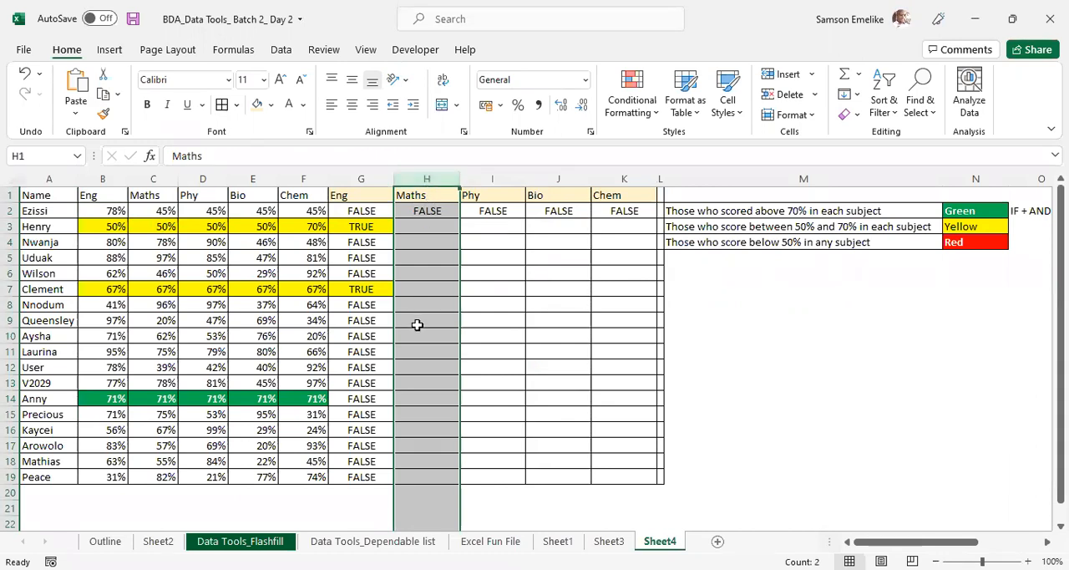
pyautogui.click(421, 242)
pyautogui.click(424, 257)
pyautogui.click(424, 272)
pyautogui.click(424, 289)
pyautogui.click(427, 320)
pyautogui.click(429, 357)
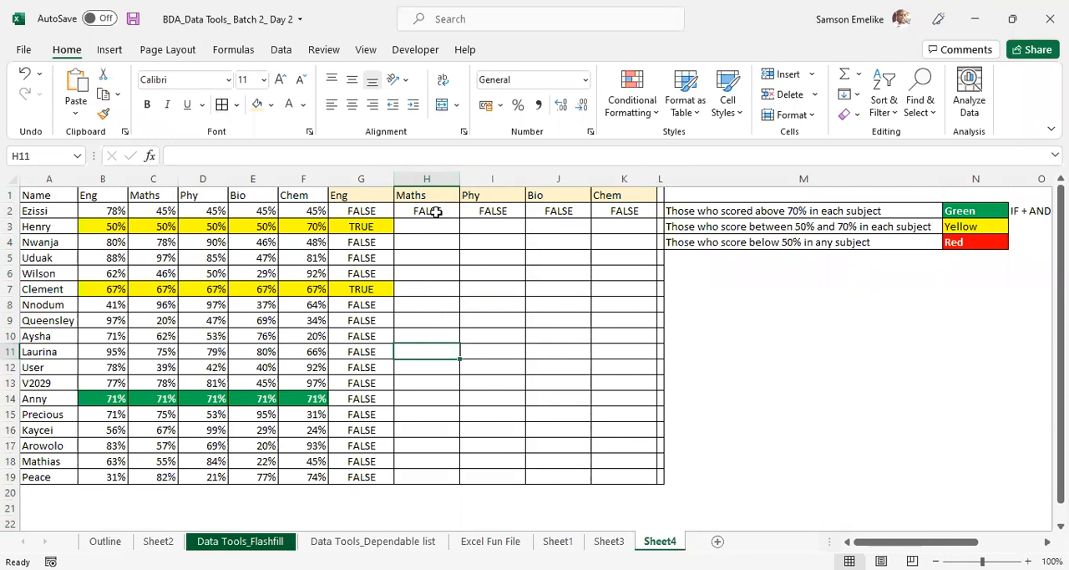
pyautogui.click(108, 210)
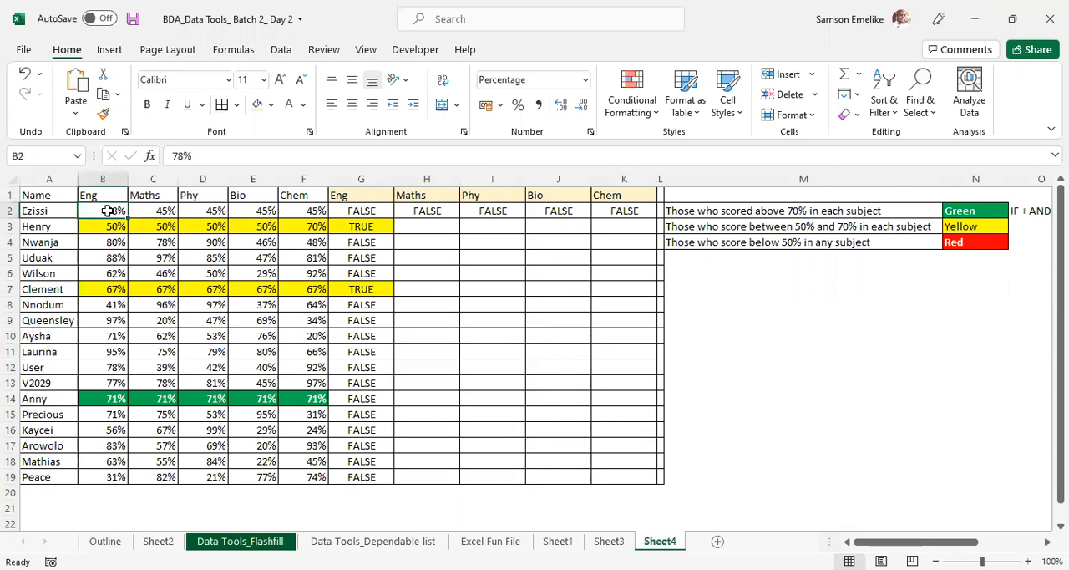
pyautogui.click(359, 212)
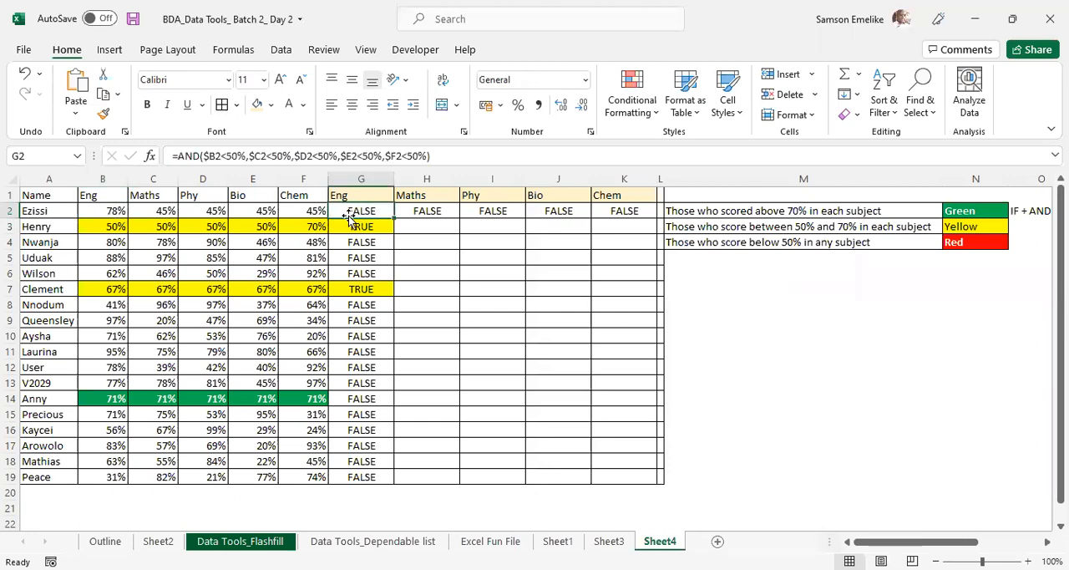
# - Hide the contents of the helper columns H to K by setting their font color to white
pyautogui.click(422, 176)
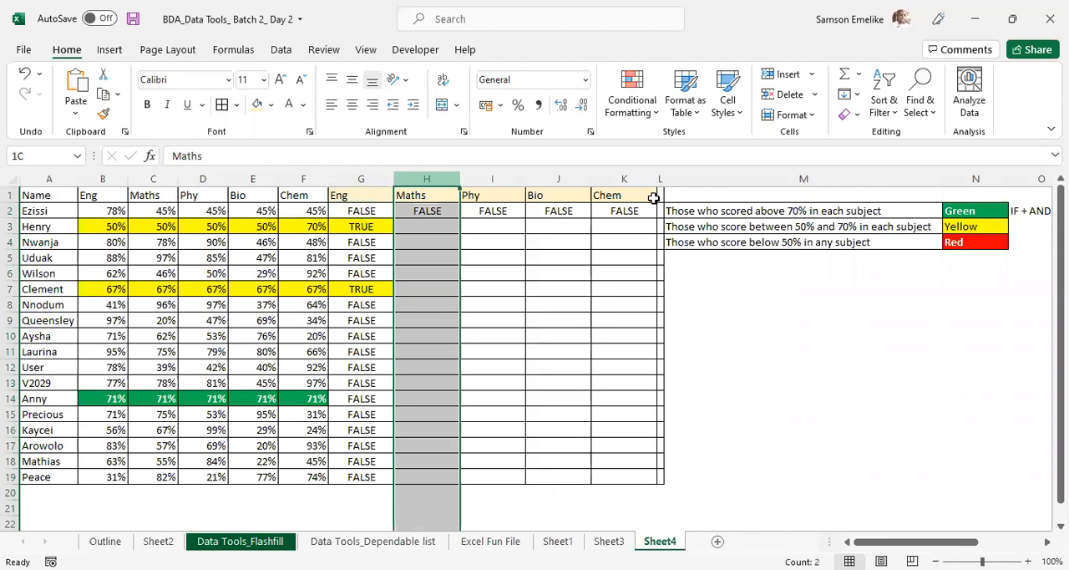
pyautogui.moveTo(653, 198); pyautogui.dragTo(653, 198)
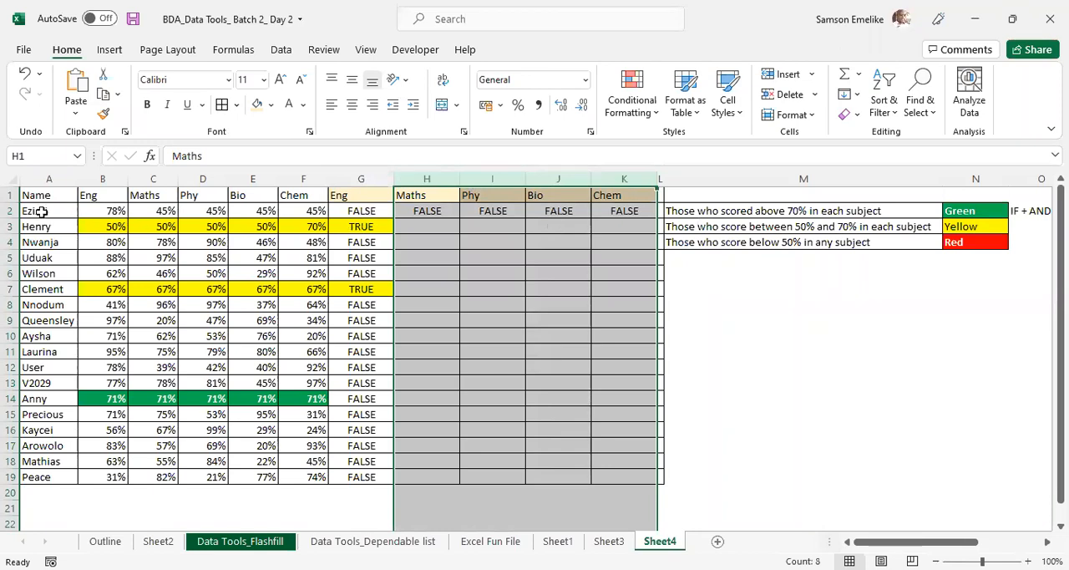
pyautogui.click(364, 211)
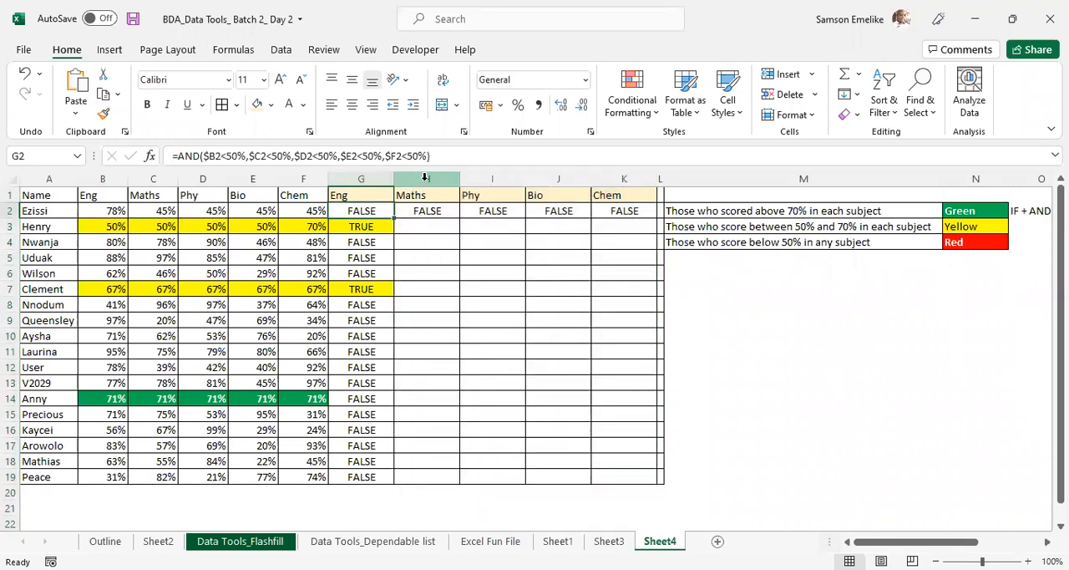
pyautogui.moveTo(426, 178); pyautogui.dragTo(629, 179)
pyautogui.click(289, 105)
pyautogui.click(844, 365)
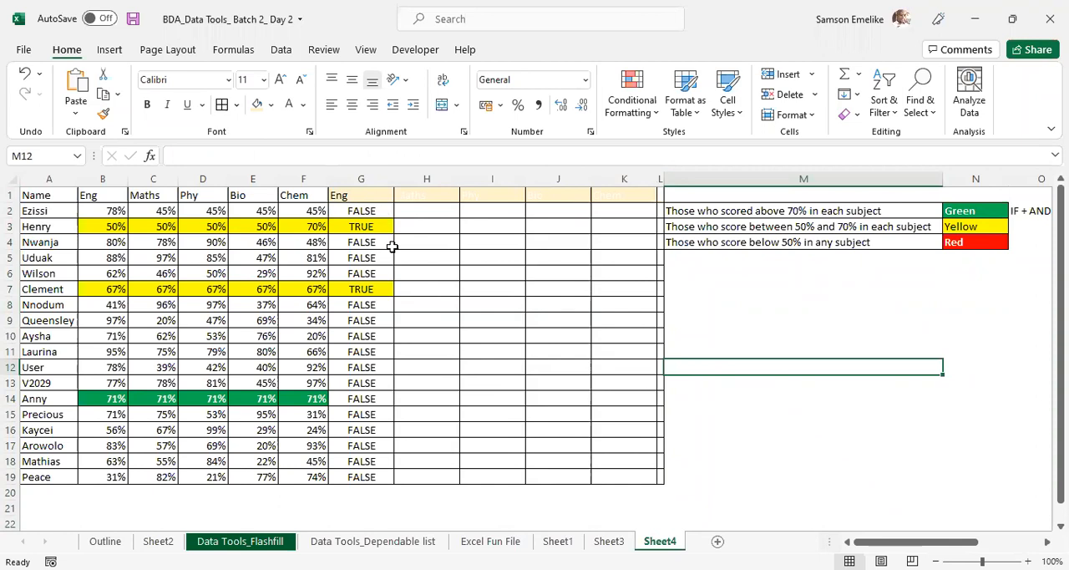
# - Wrap the below-50% AND formula in G2 in an IF that returns "Pass" when true and "Fail" otherwise
pyautogui.click(363, 210)
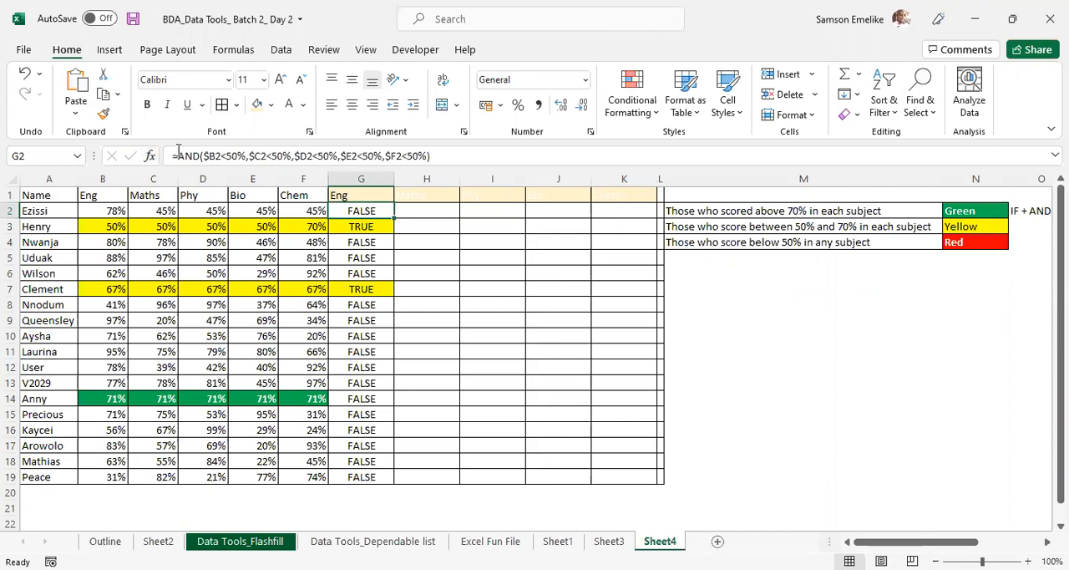
pyautogui.click(181, 155)
pyautogui.write('if')
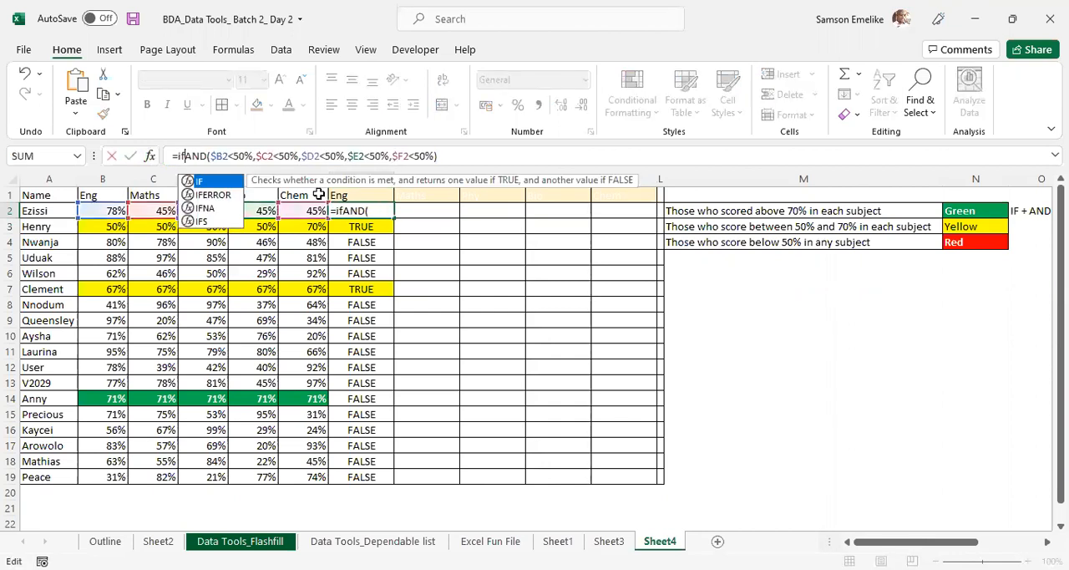
pyautogui.press('Tab')
pyautogui.click(502, 154)
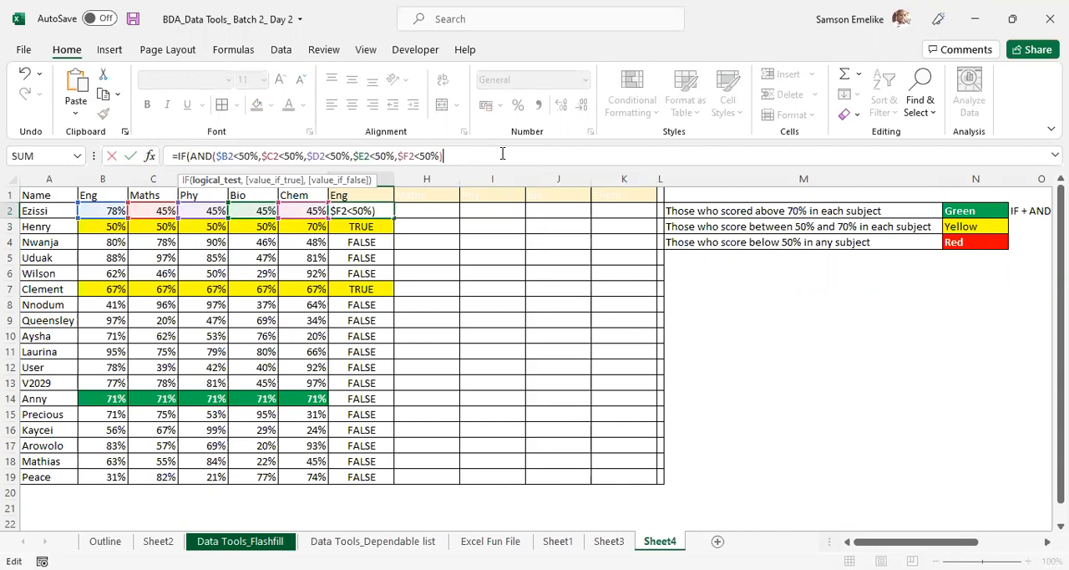
pyautogui.write(',')
pyautogui.write('"P')
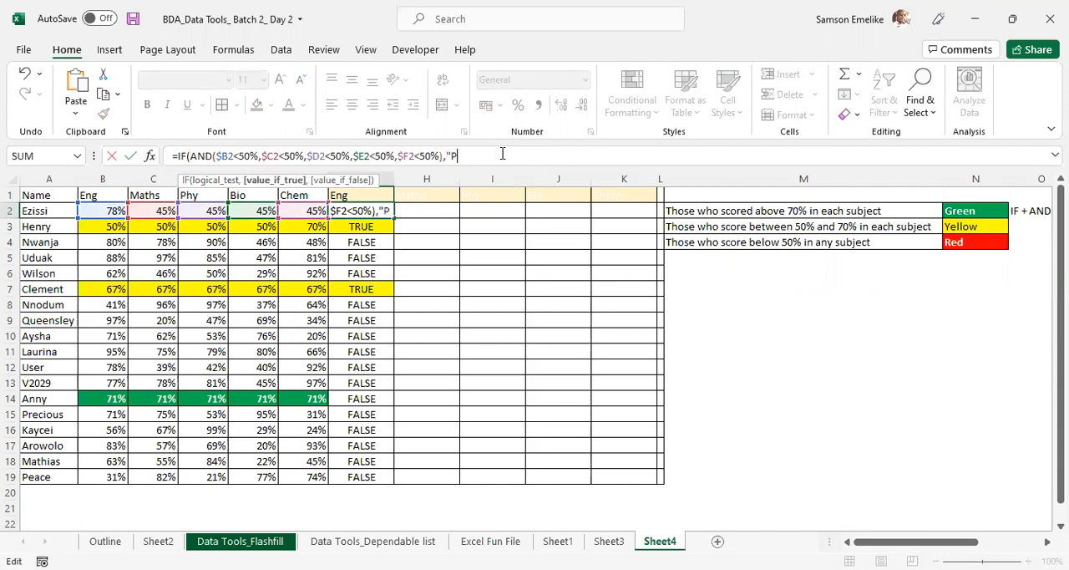
pyautogui.write('ass"')
pyautogui.write(', ')
pyautogui.write('Fail")')
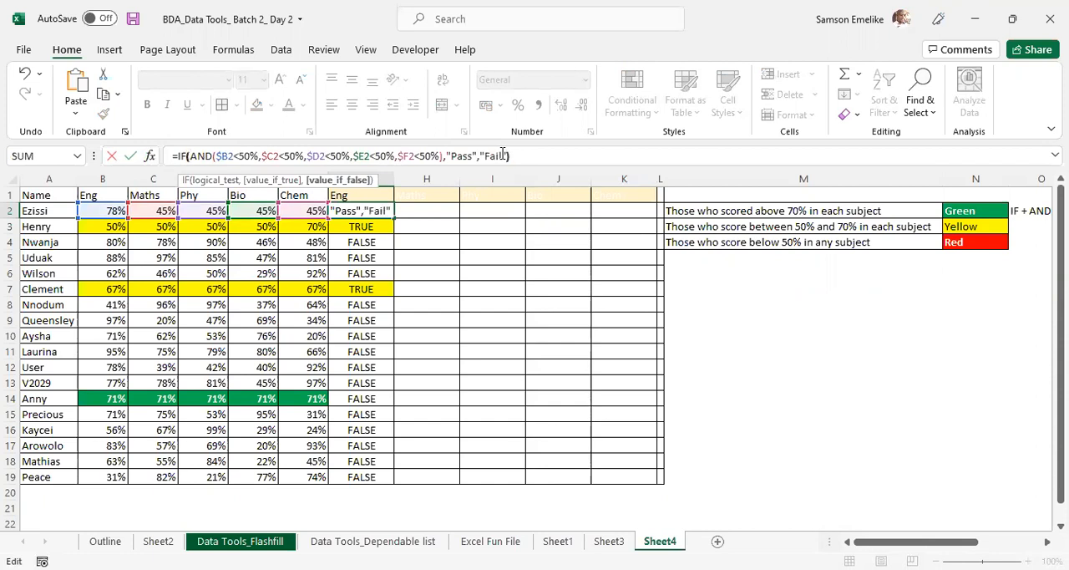
pyautogui.press('Return')
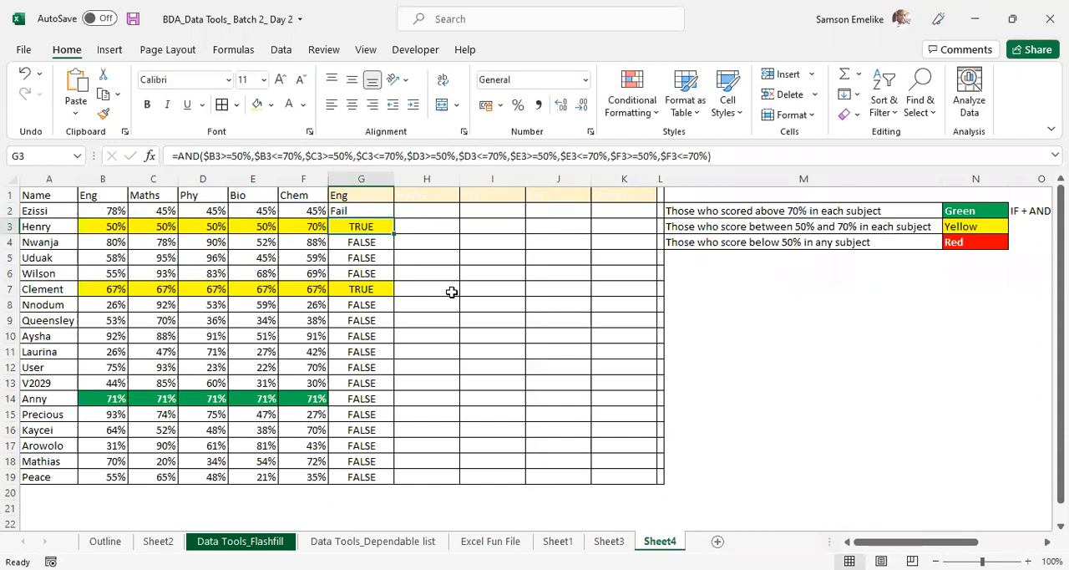
# - Replace the fixed scores in B2:F2 with the random-score formulas copied from B5:F5
pyautogui.press('F9')
pyautogui.press('F9')
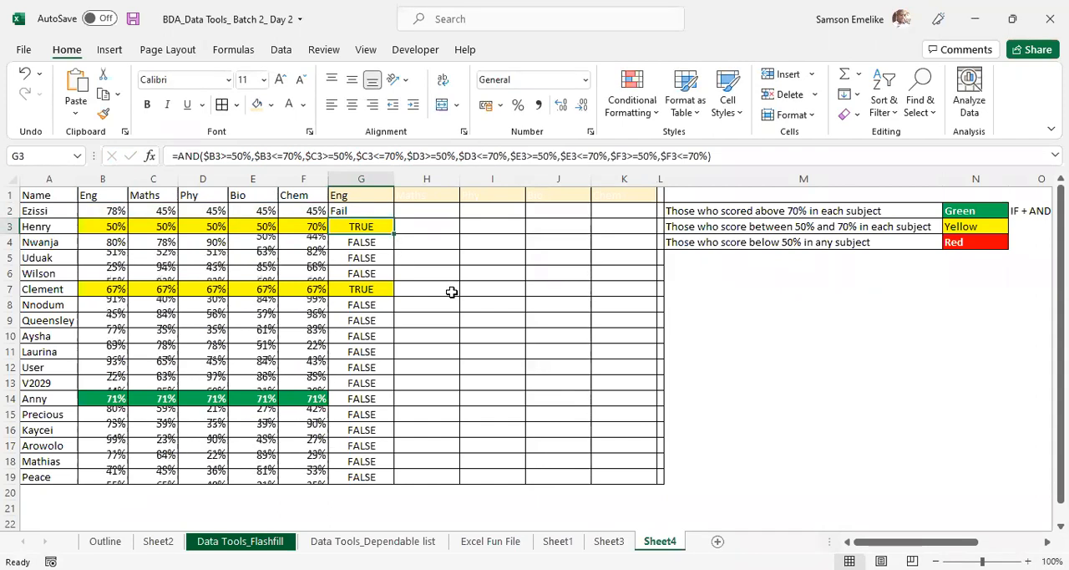
pyautogui.moveTo(126, 261); pyautogui.dragTo(295, 260)
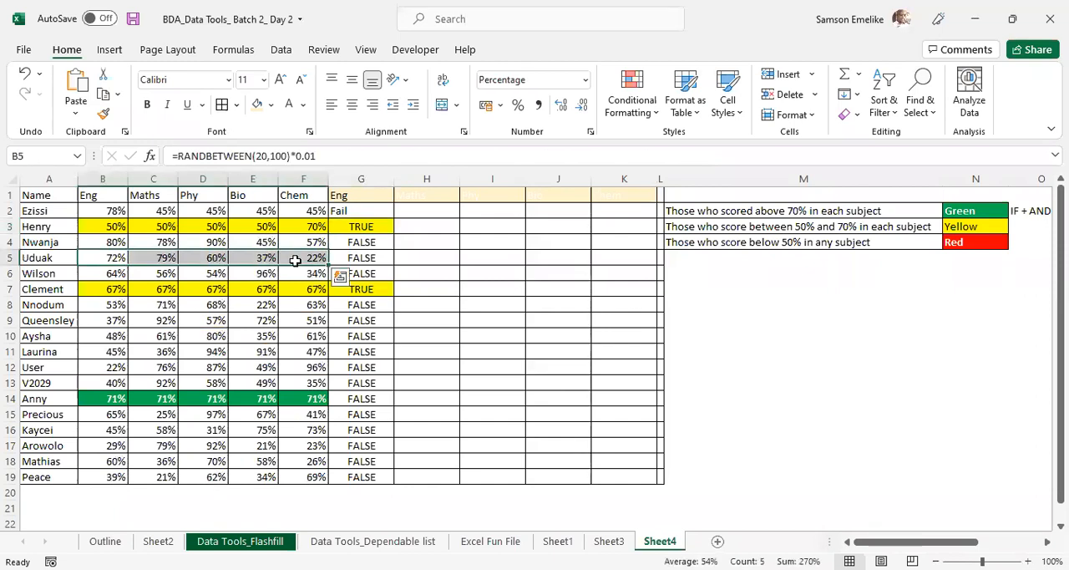
pyautogui.hotkey('ctrl', 'c')
pyautogui.click(110, 210)
pyautogui.hotkey('ctrl', 'v')
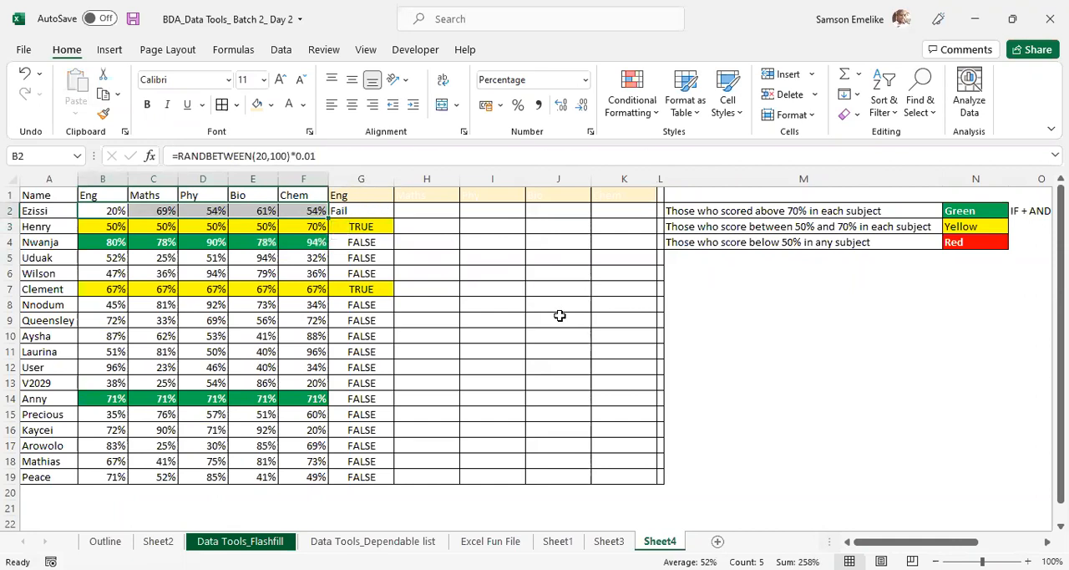
# - Recalculate the random scores repeatedly and compare the row 2 scores with the IF formula's result in G2
pyautogui.click(568, 290)
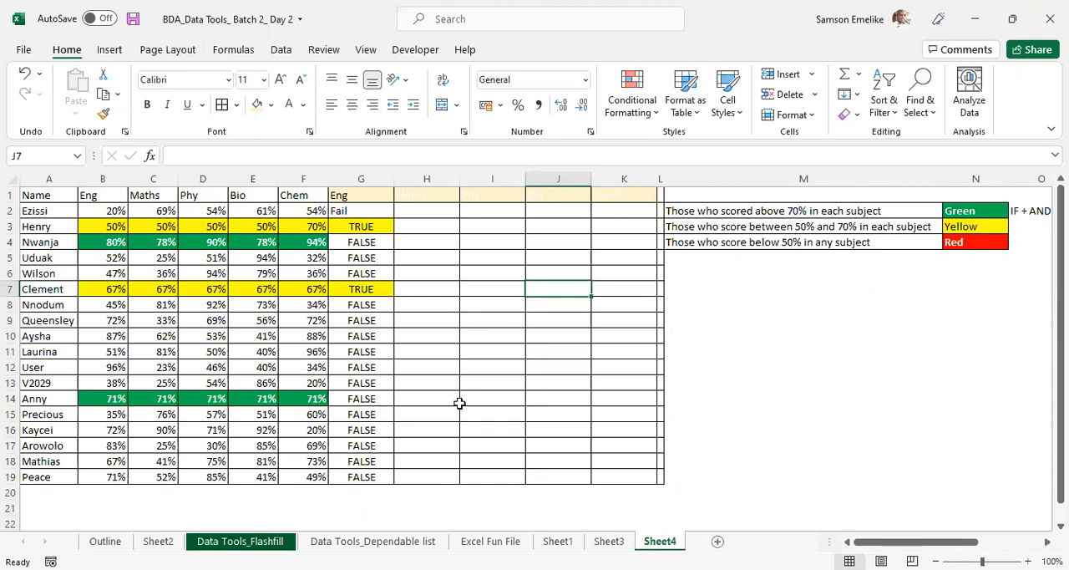
pyautogui.press('F9')
pyautogui.press('F9')
pyautogui.press('F9')
pyautogui.press('F9')
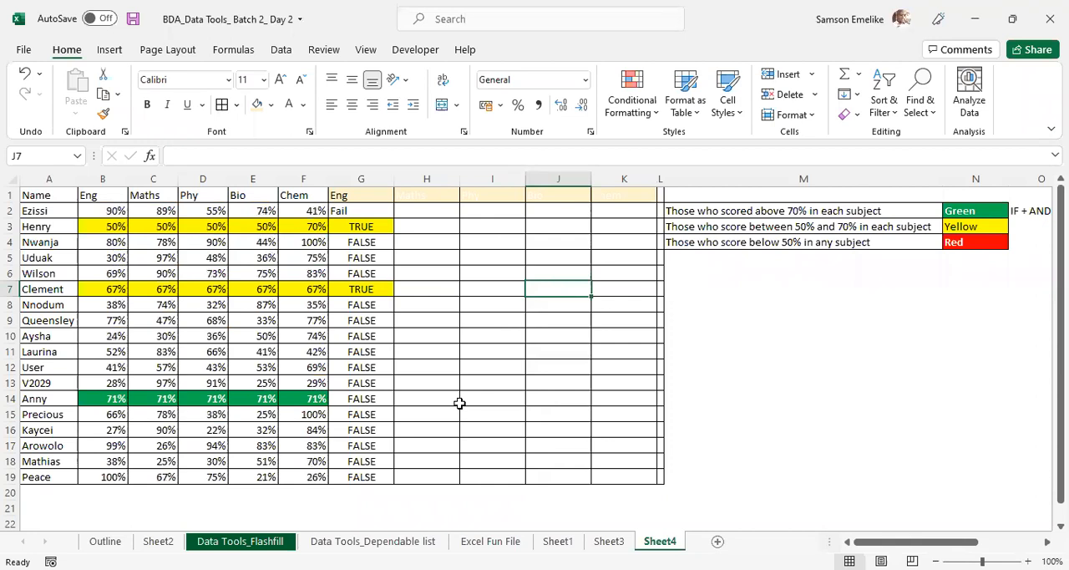
pyautogui.press('F9')
pyautogui.press('F9')
pyautogui.press('F9')
pyautogui.press('F9')
pyautogui.press('F9')
pyautogui.press('F9')
pyautogui.press('F9')
pyautogui.press('F9')
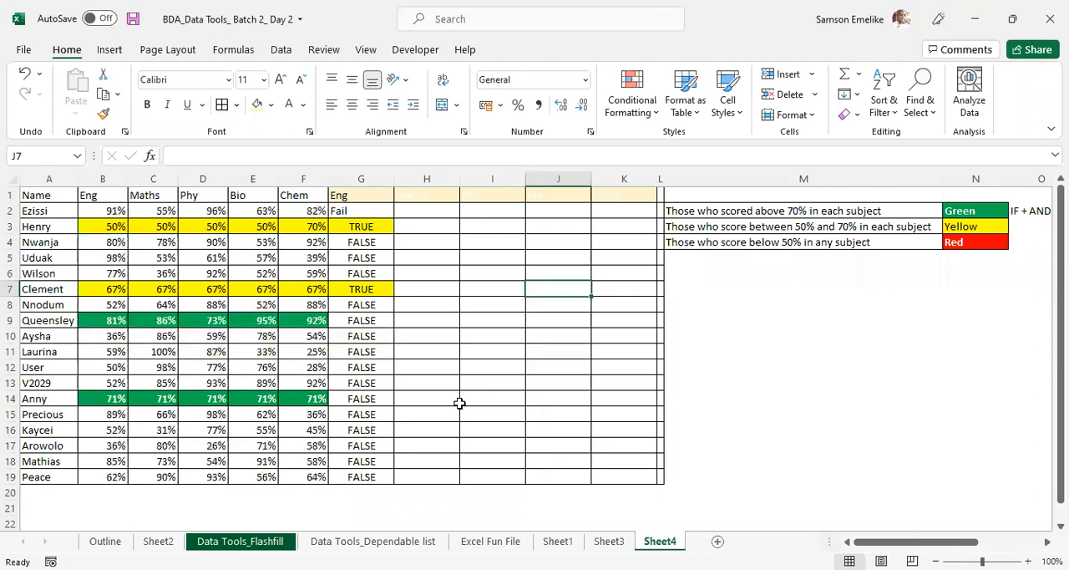
pyautogui.press('F9')
pyautogui.press('F9')
pyautogui.press('F9')
pyautogui.press('F9')
pyautogui.press('F9')
pyautogui.press('F9')
pyautogui.press('F9')
pyautogui.press('F9')
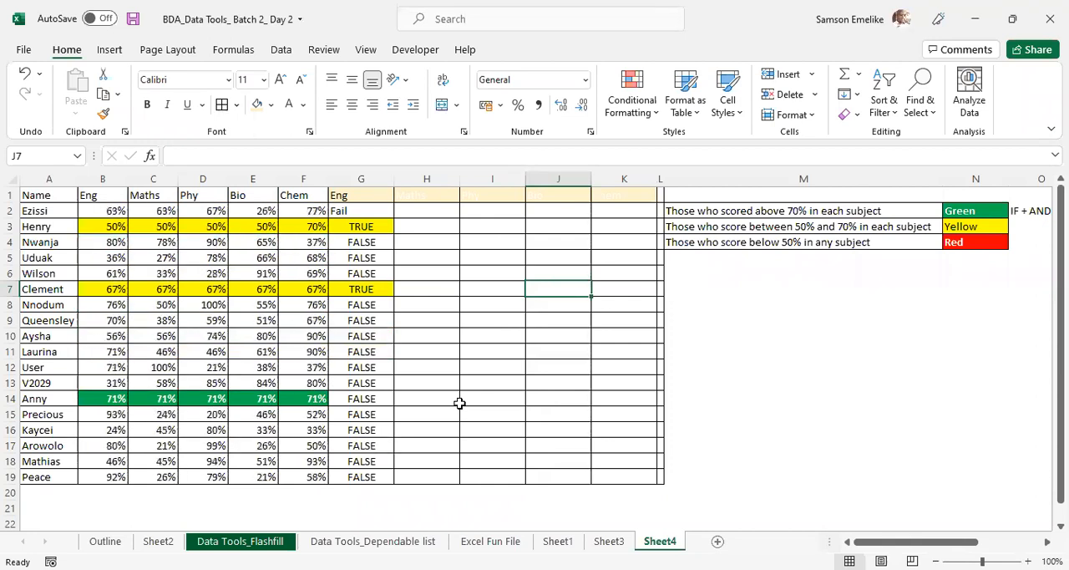
pyautogui.press('F9')
pyautogui.press('F9')
pyautogui.press('F9')
pyautogui.press('F9')
pyautogui.press('F9')
pyautogui.press('F9')
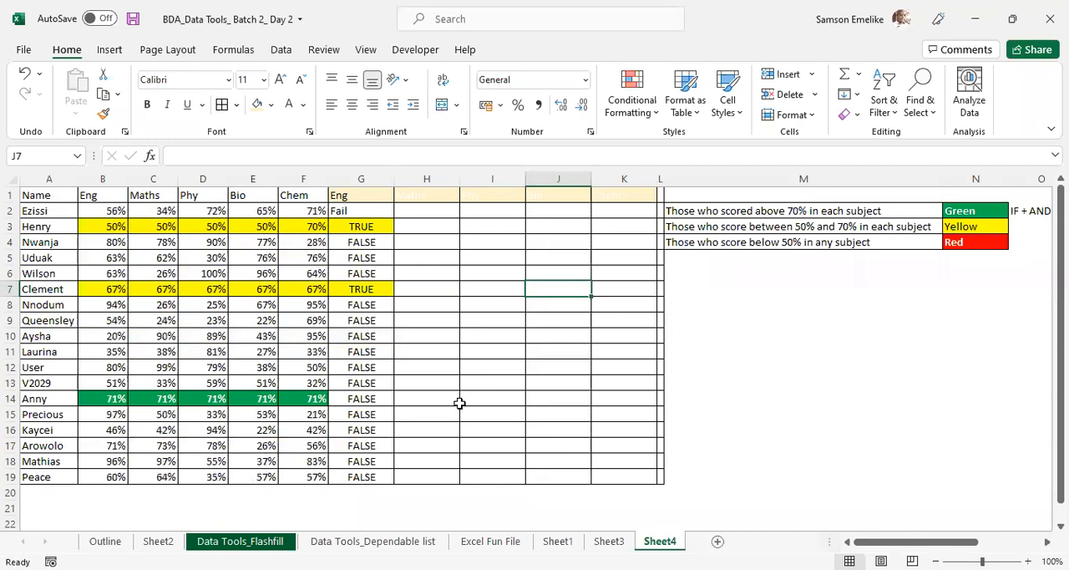
pyautogui.moveTo(103, 209); pyautogui.dragTo(291, 210)
pyautogui.click(342, 210)
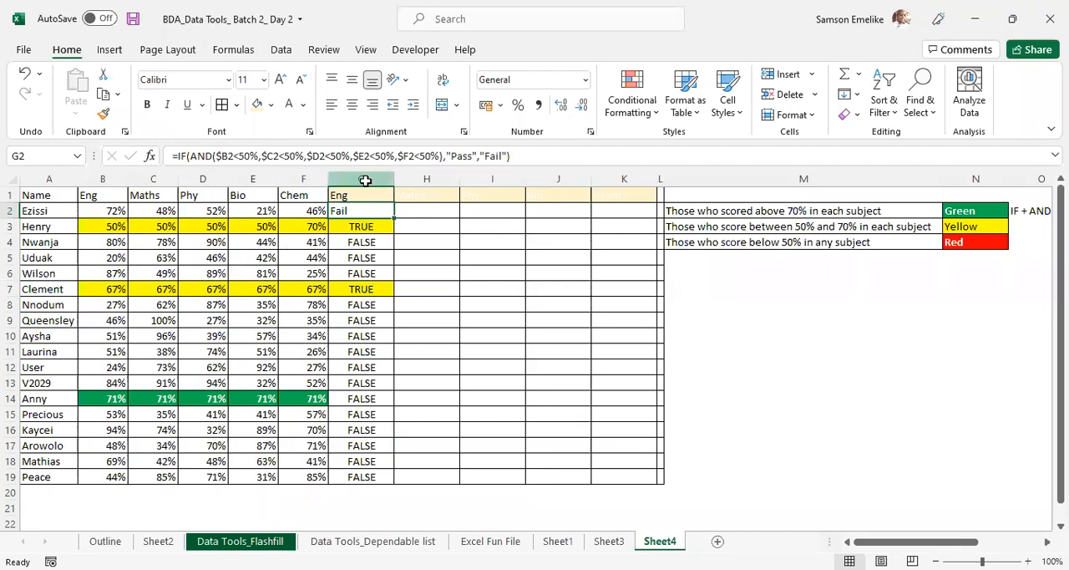
# - Insert a new column before the Pass/Fail helper column and title it "Total"
pyautogui.click(365, 177)
pyautogui.hotkey('shift', 'F10')
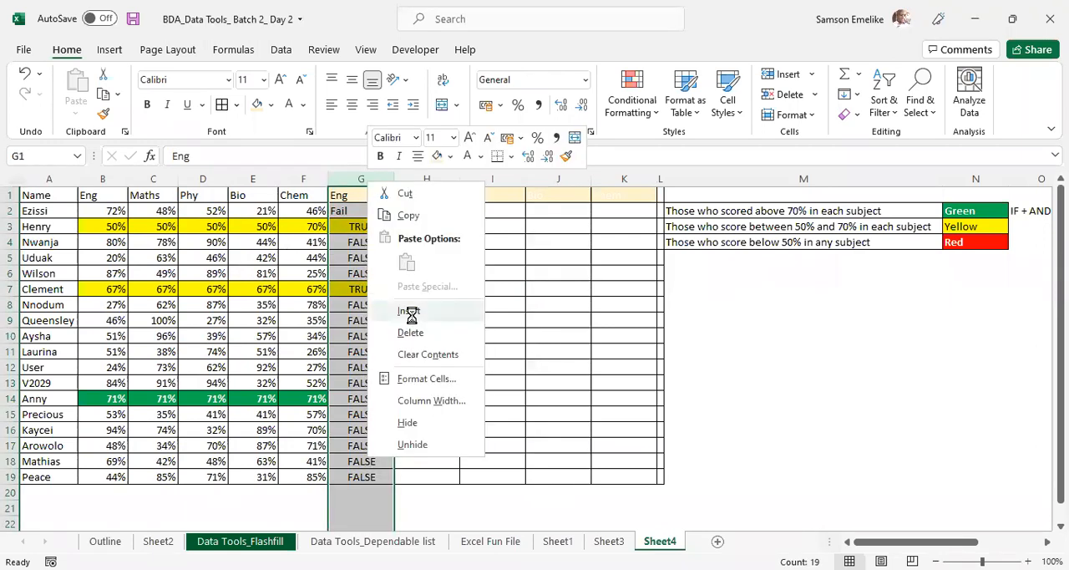
pyautogui.click(413, 313)
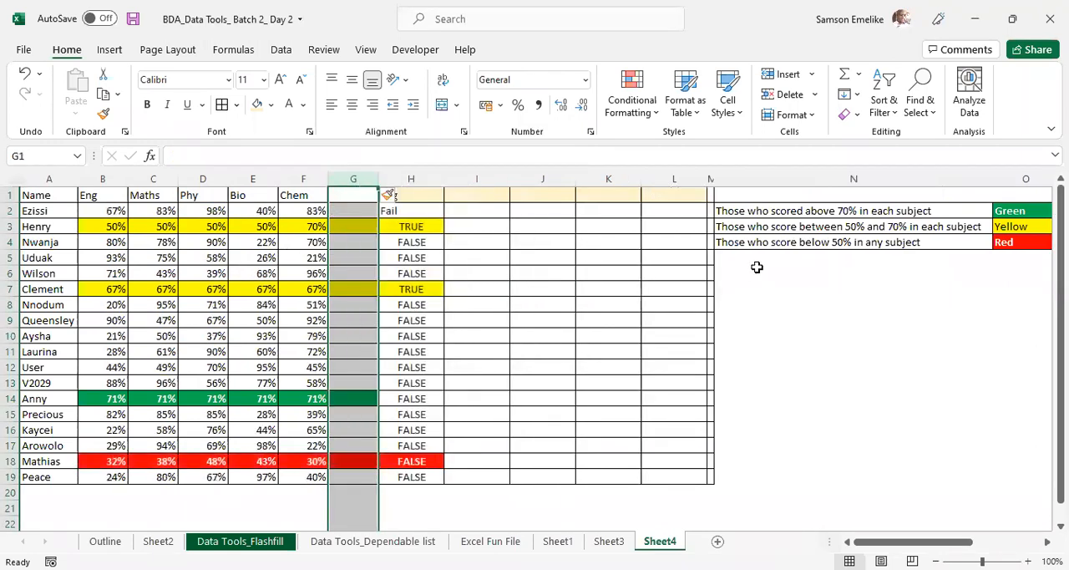
pyautogui.click(352, 194)
pyautogui.write('Total')
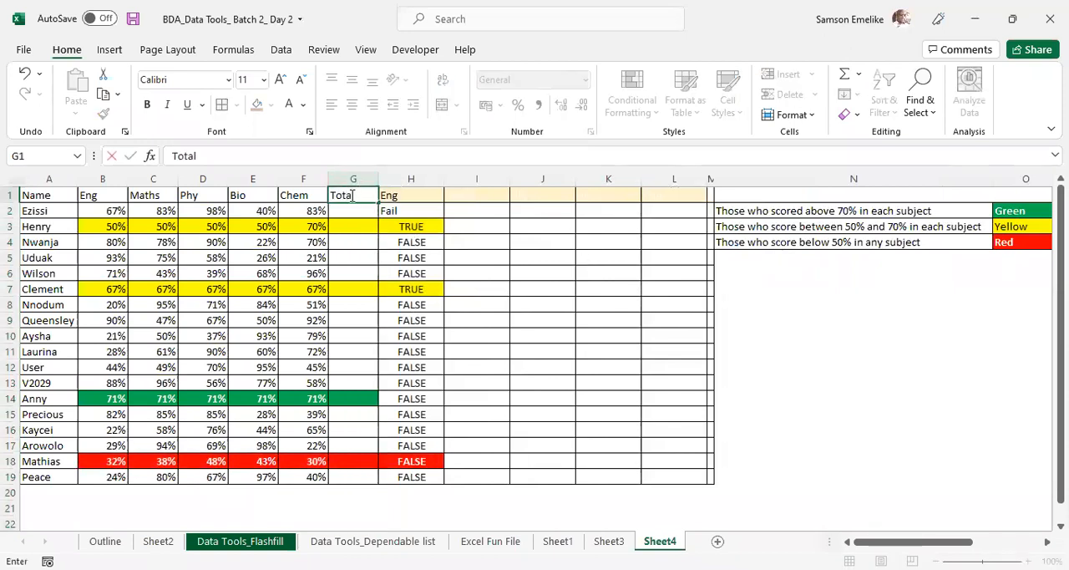
pyautogui.press('Return')
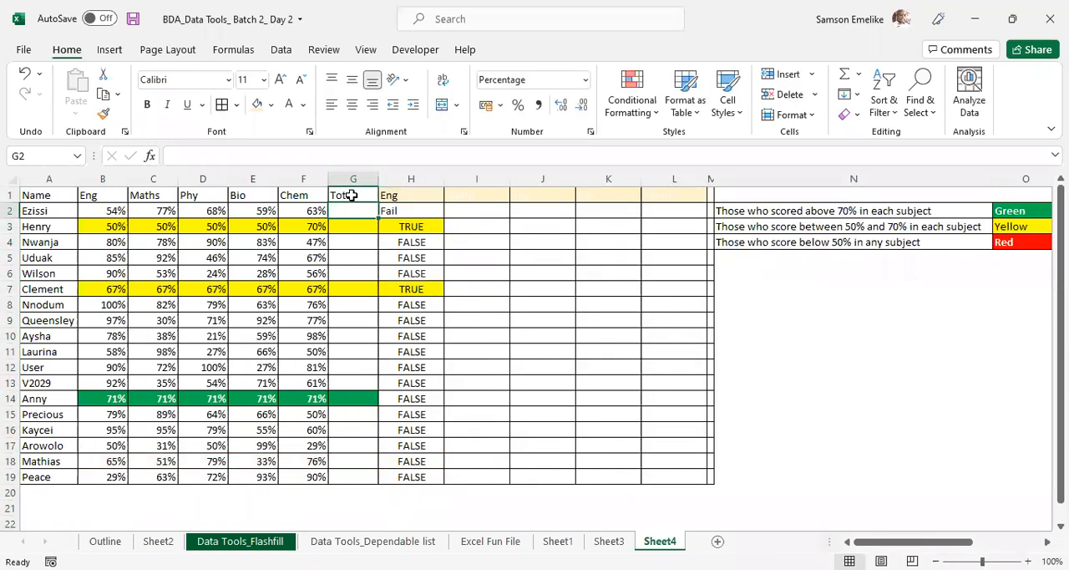
# - Calculate each student's average in the Total column with =AVERAGE(B2:F2) and fill it down through row 19
pyautogui.write('=a')
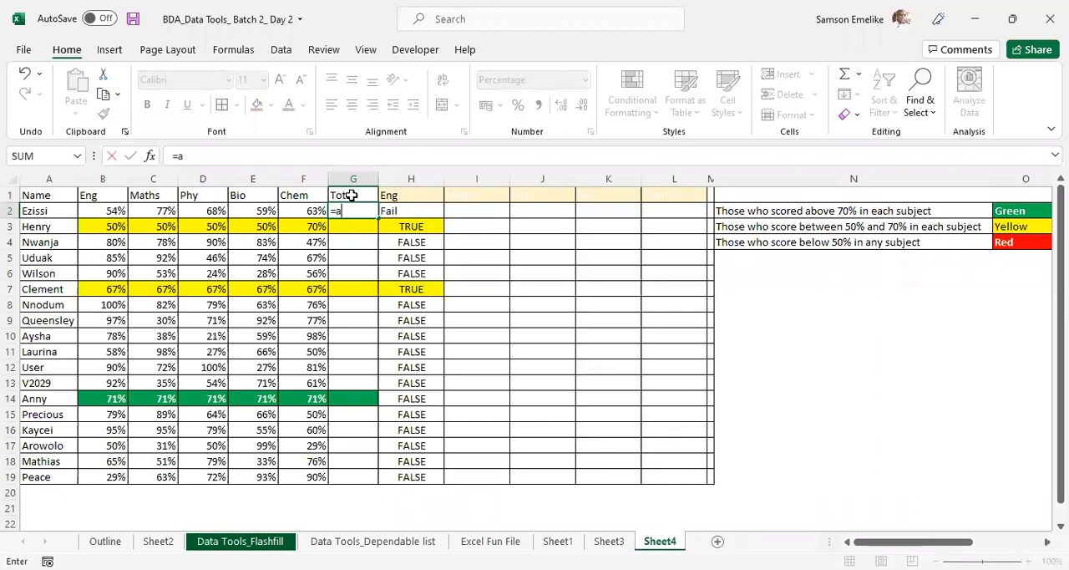
pyautogui.write('verage(')
pyautogui.click(113, 211)
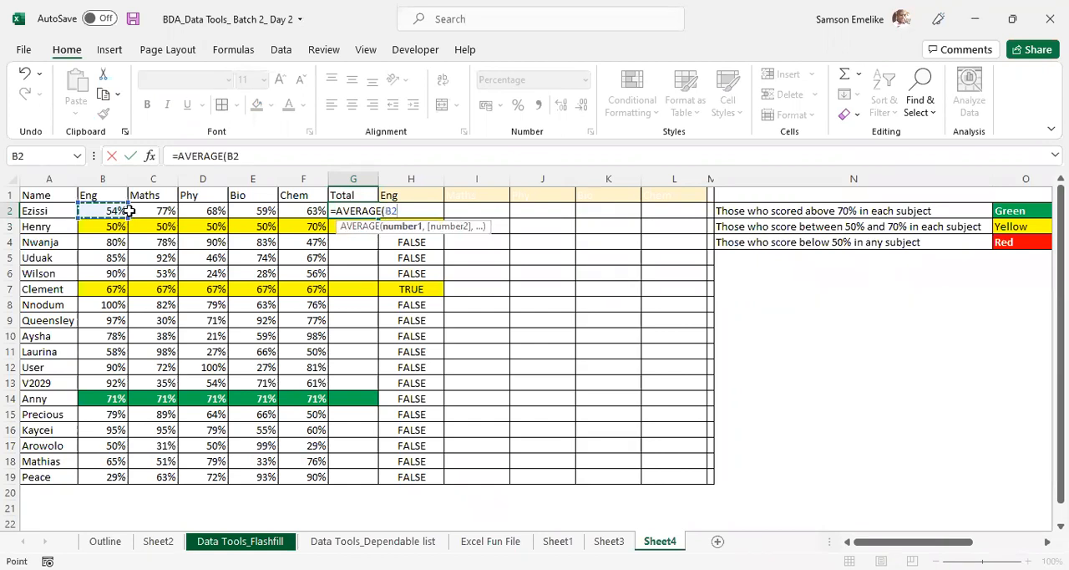
pyautogui.moveTo(299, 214); pyautogui.dragTo(301, 214)
pyautogui.press('Return')
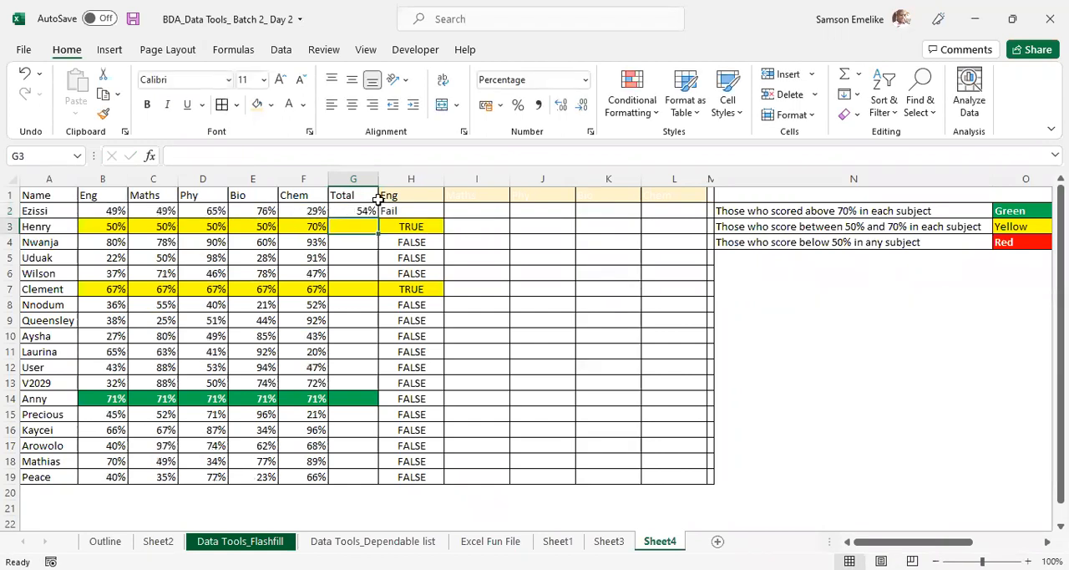
pyautogui.click(367, 211)
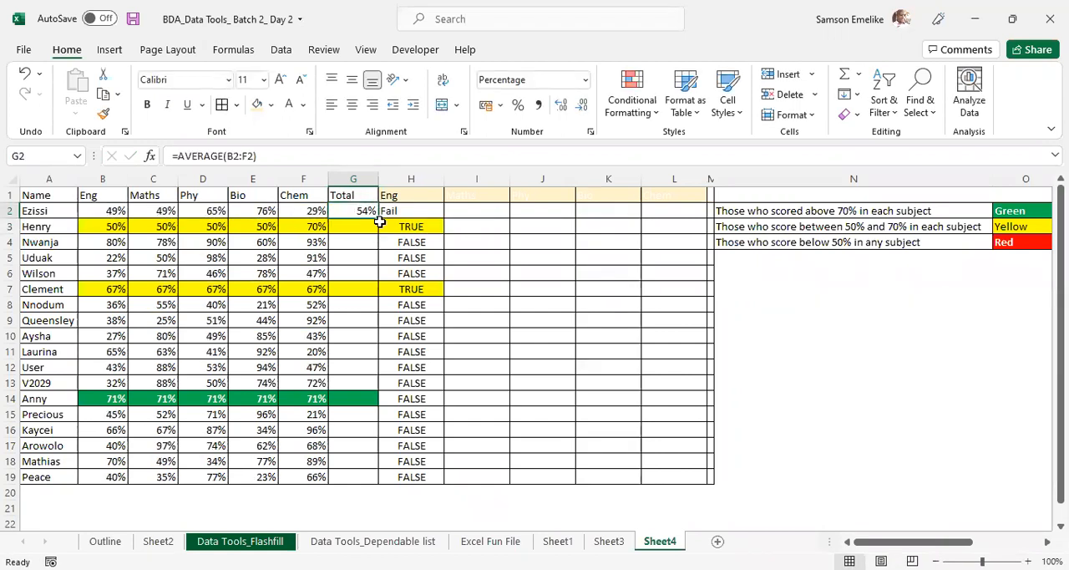
pyautogui.doubleClick(379, 219)
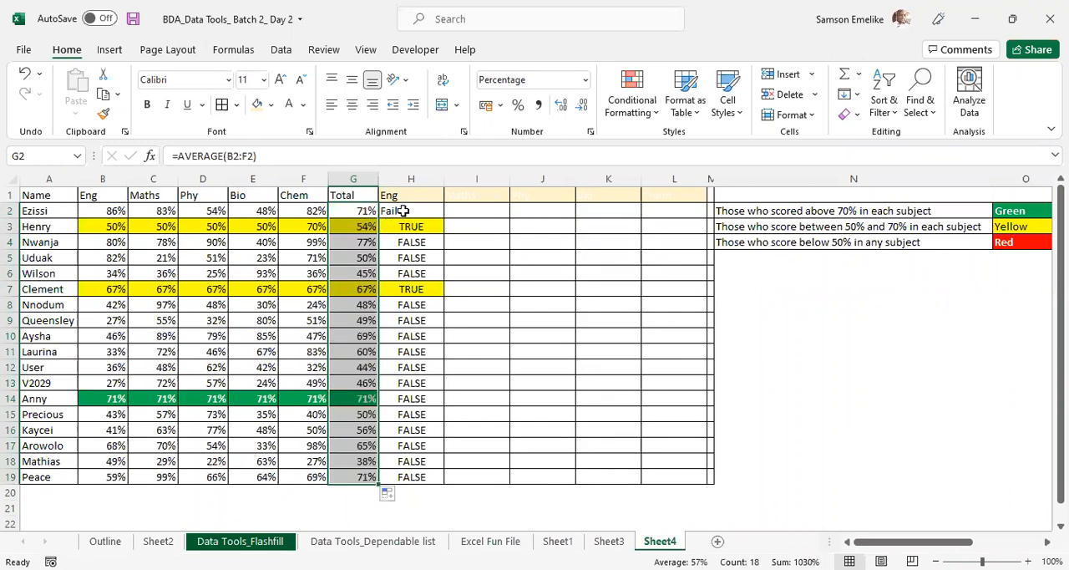
# - Narrow column N and enter the first grading band in row 6: ">75%" in N6 with "Excellent" beside it
pyautogui.click(403, 211)
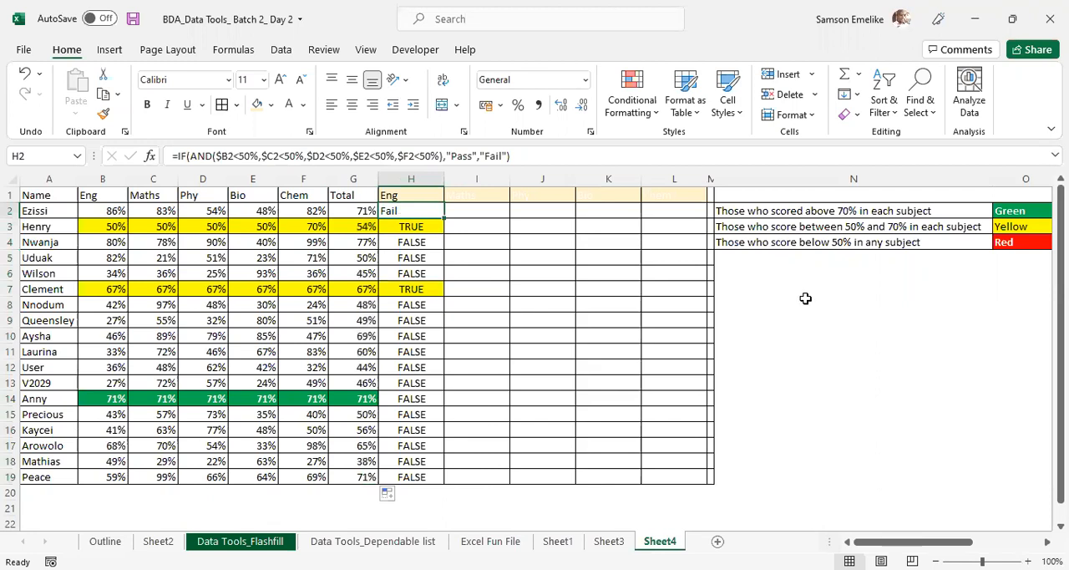
pyautogui.click(751, 275)
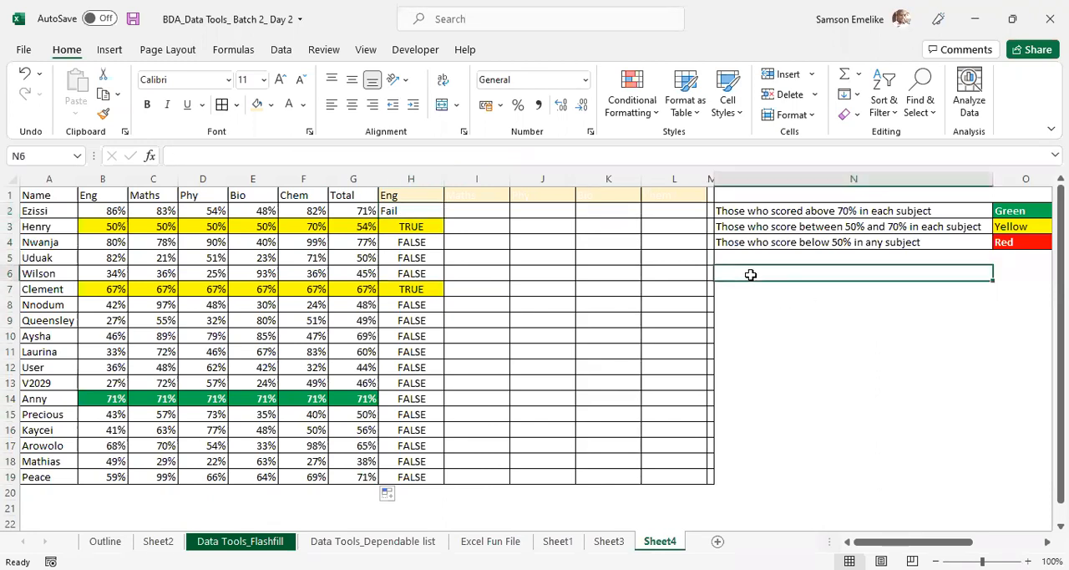
pyautogui.moveTo(991, 181); pyautogui.dragTo(807, 211)
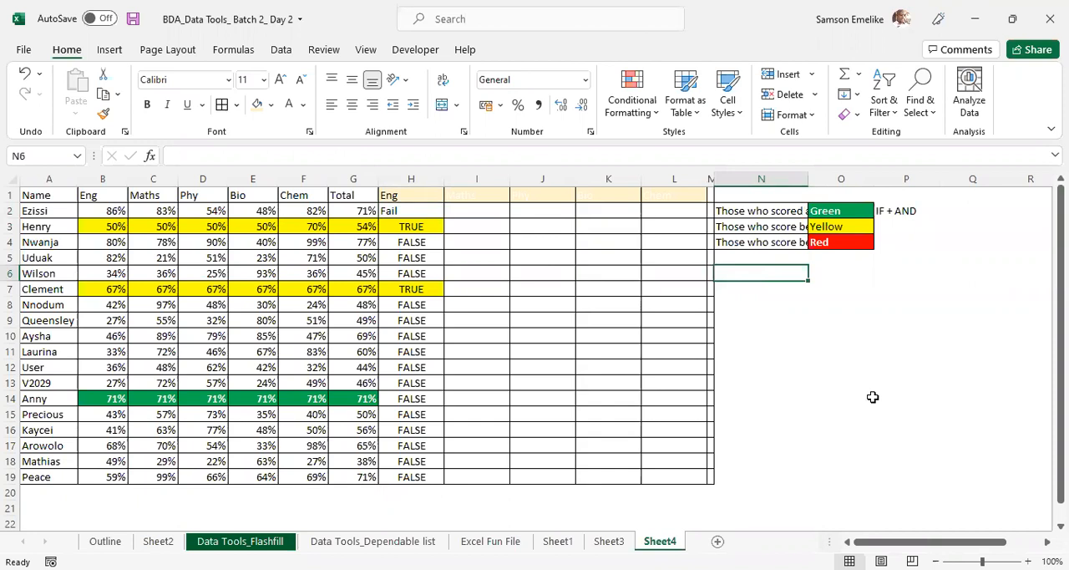
pyautogui.write('75%')
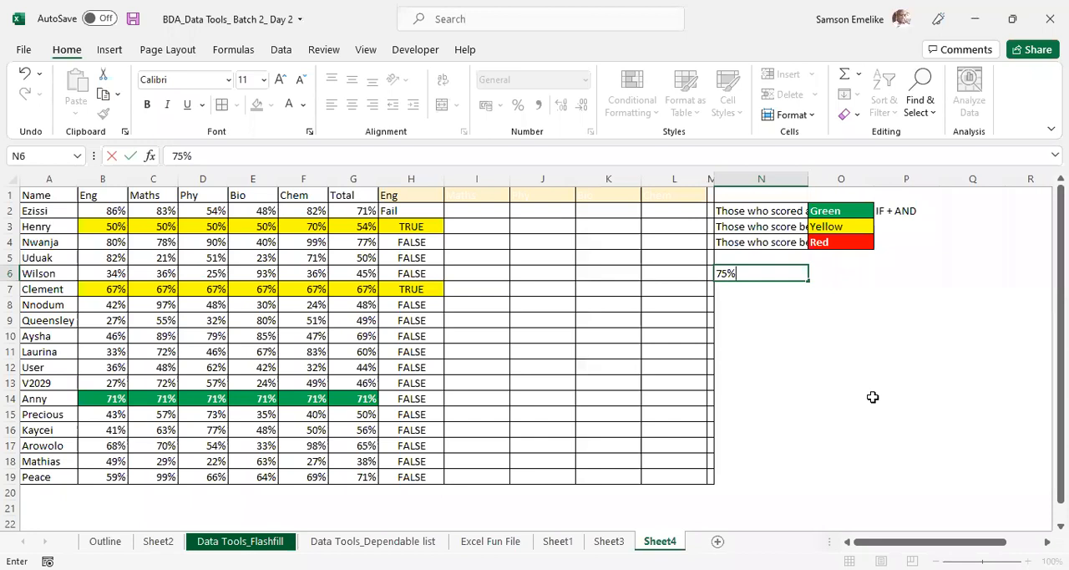
pyautogui.click(720, 275)
pyautogui.write('>')
pyautogui.press('Tab')
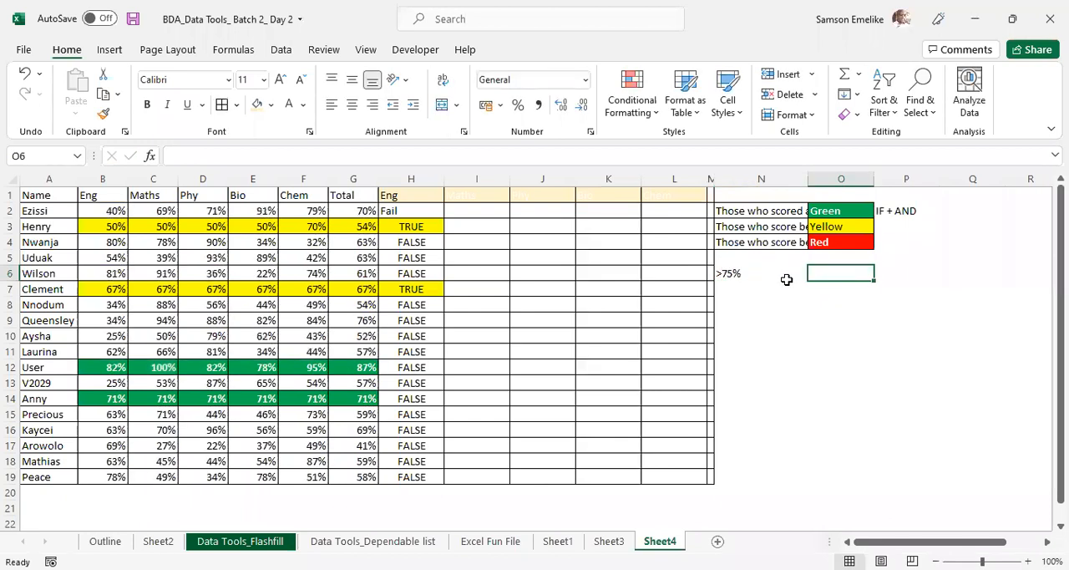
pyautogui.write('Exc')
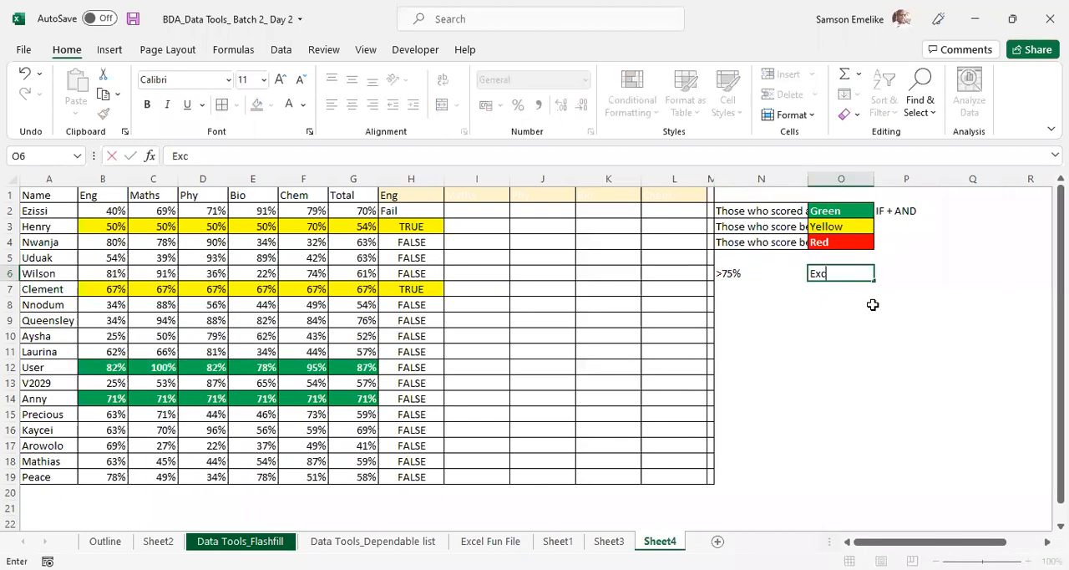
pyautogui.write('ellent')
pyautogui.press('Return')
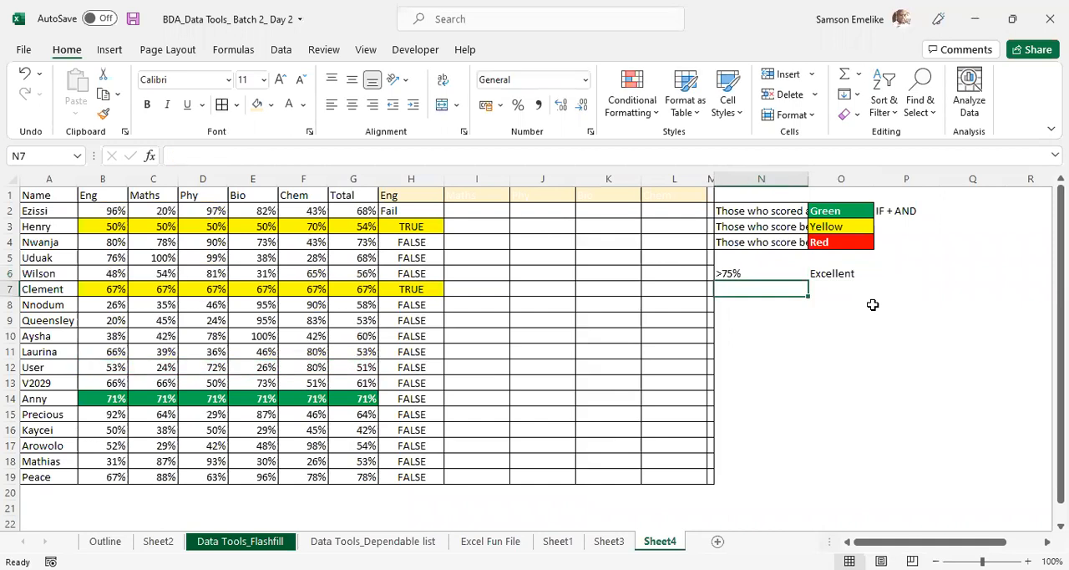
# - Add the second grading band in row 7: "Between 50 & 74" in N7 with "Good" beside it
pyautogui.write('50')
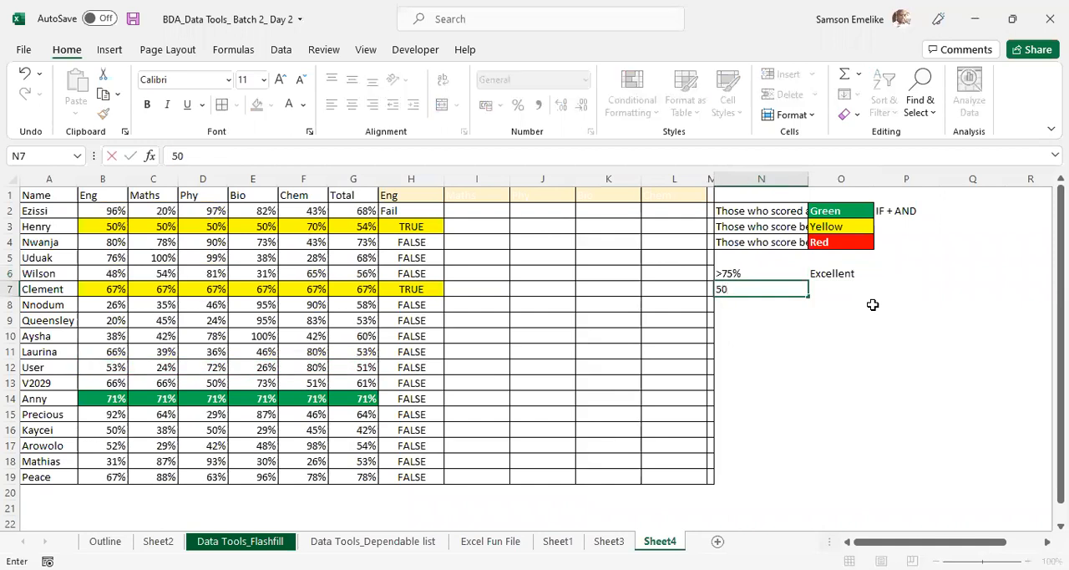
pyautogui.press('BackSpace')
pyautogui.press('BackSpace')
pyautogui.write('Between 50')
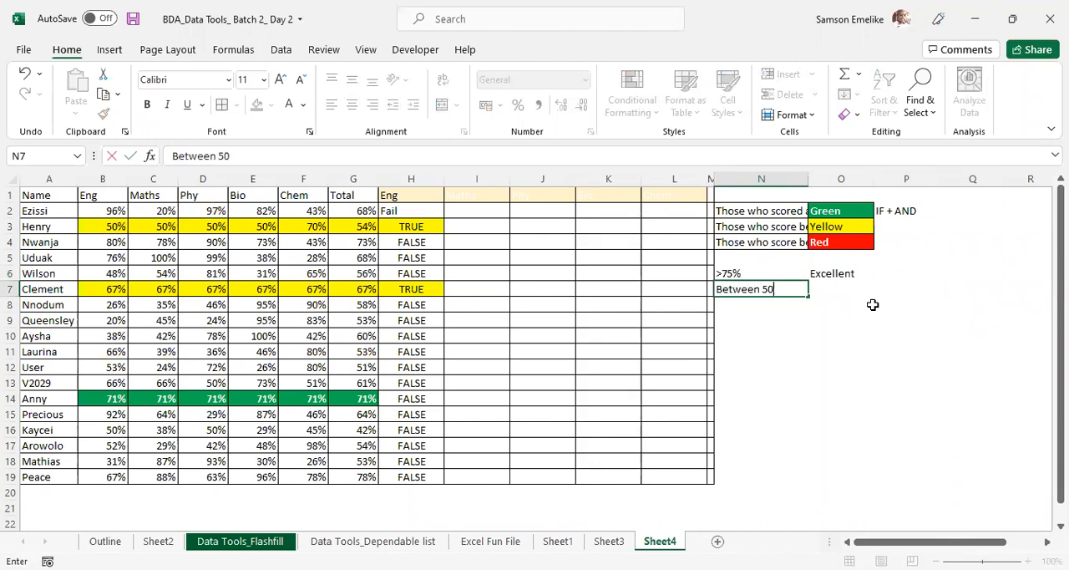
pyautogui.write(' & 74')
pyautogui.press('Tab')
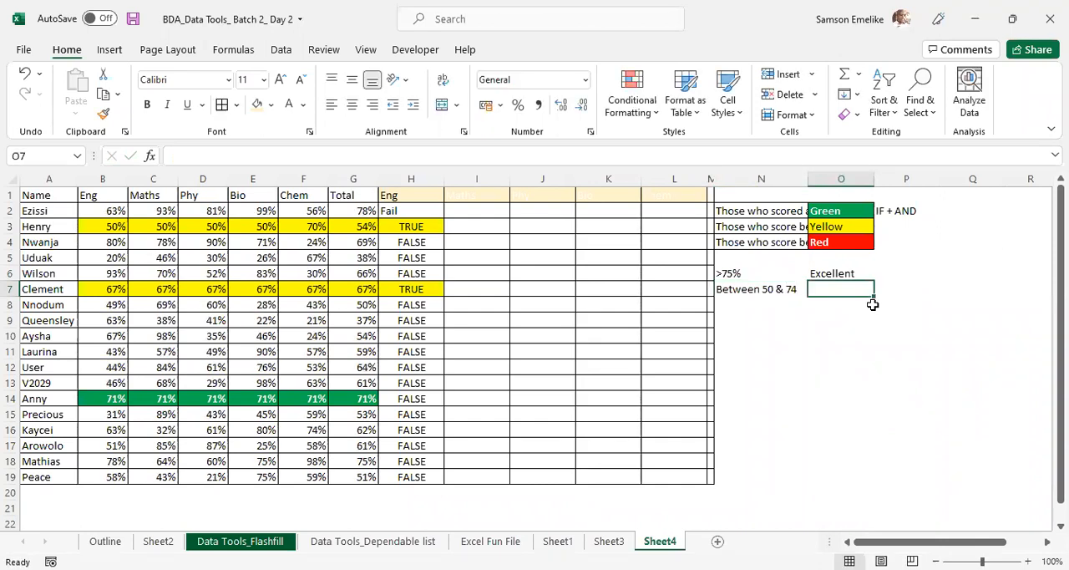
pyautogui.write('Good')
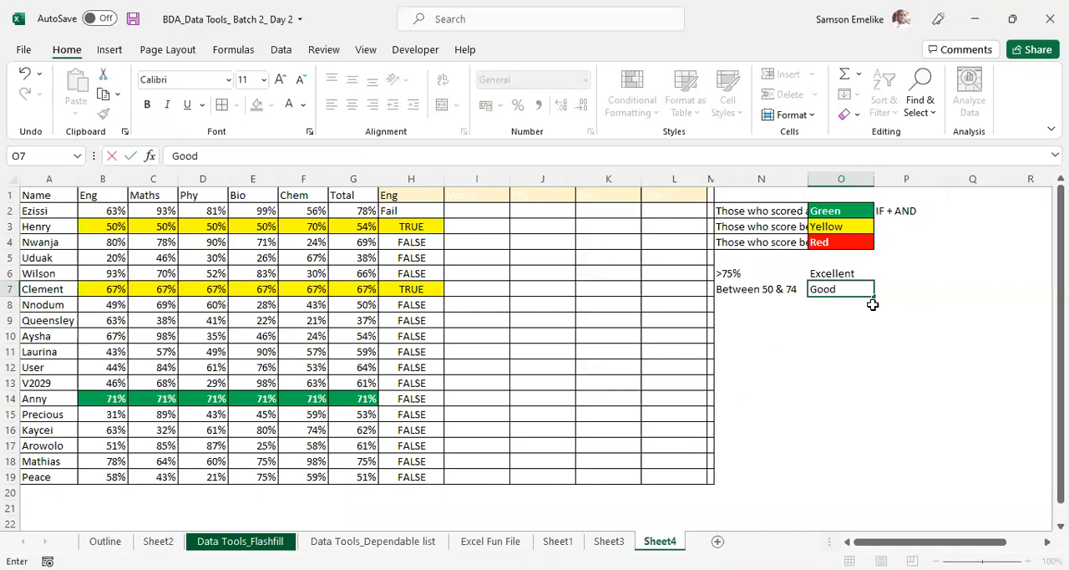
pyautogui.press('Return')
# - Add the third grading band in row 8: "Below 50%" in N8 with "Fail" beside it
pyautogui.write('Below')
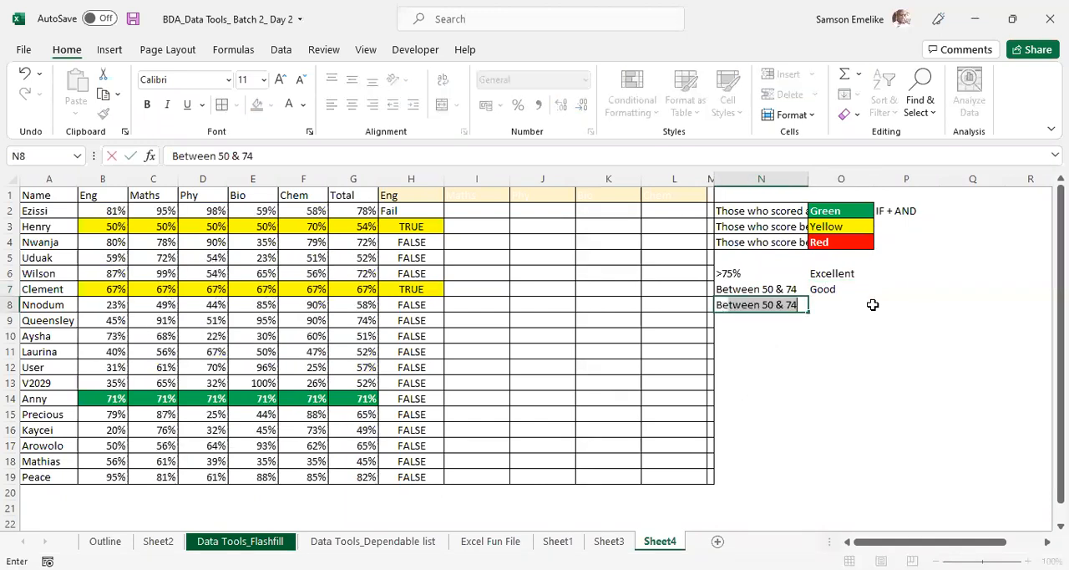
pyautogui.write(' 50%')
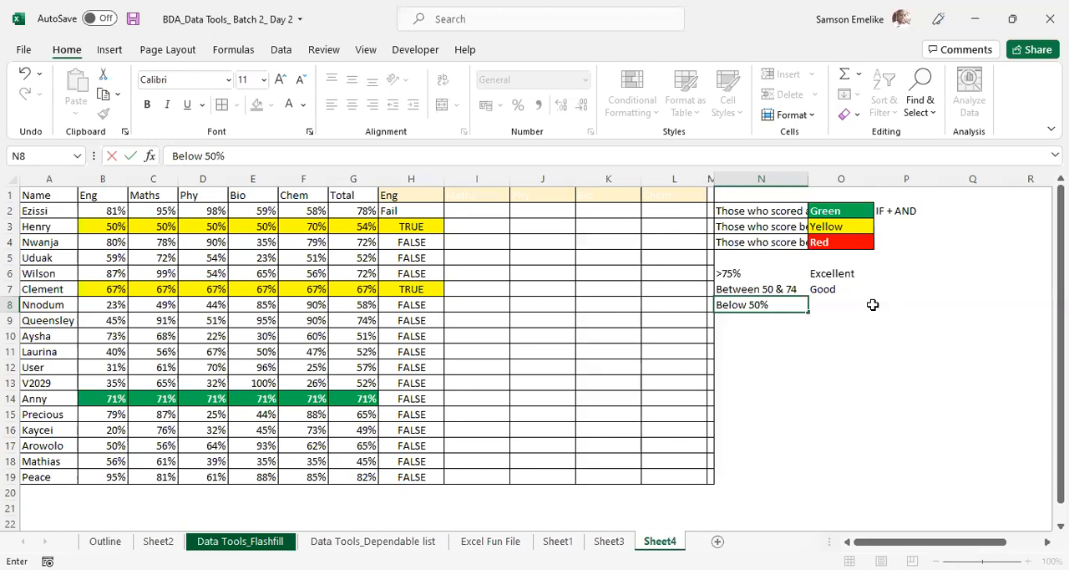
pyautogui.press('Tab')
pyautogui.write('Fail')
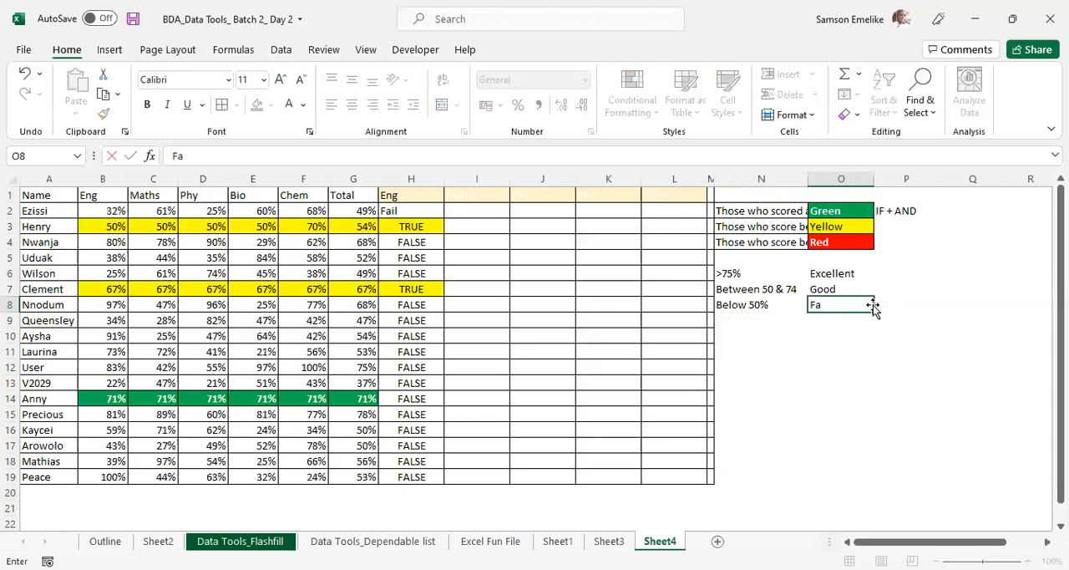
pyautogui.press('Return')
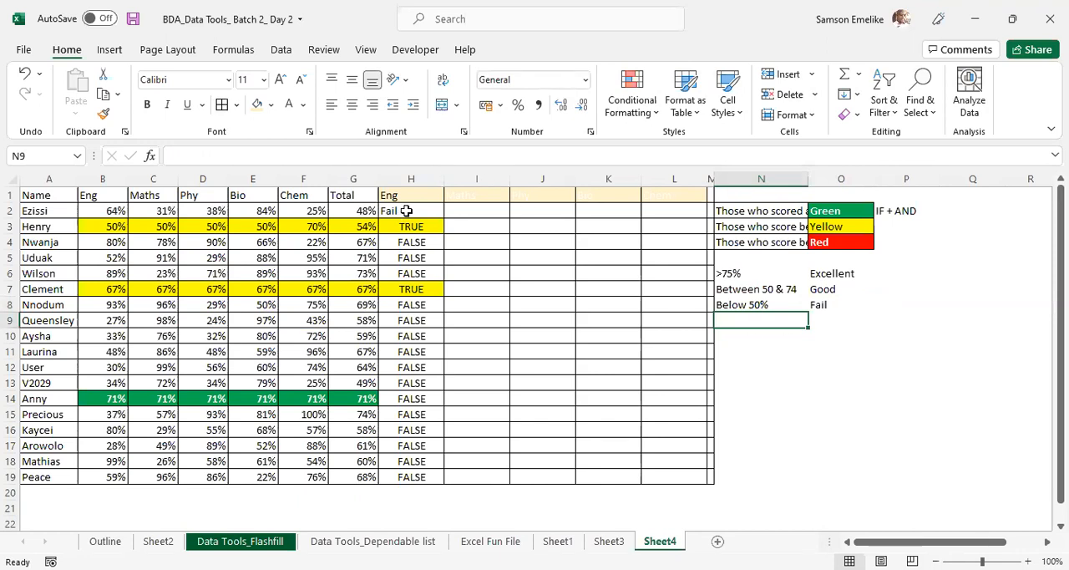
# - Replace H2's formula with the start of a nested IF on the Total column: =IF(G2<50,"Fail",IF(
pyautogui.click(406, 211)
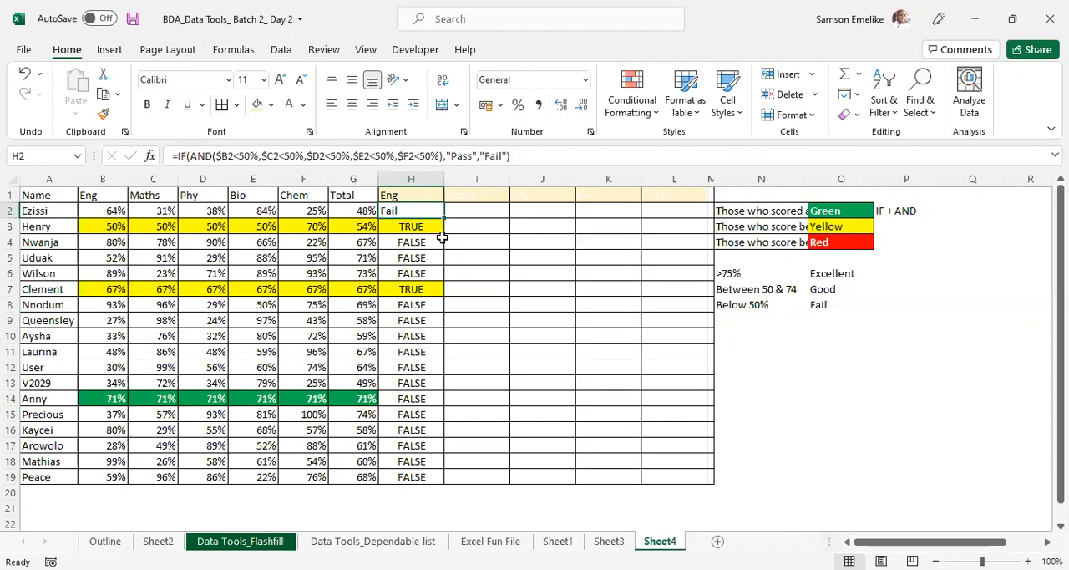
pyautogui.write('=')
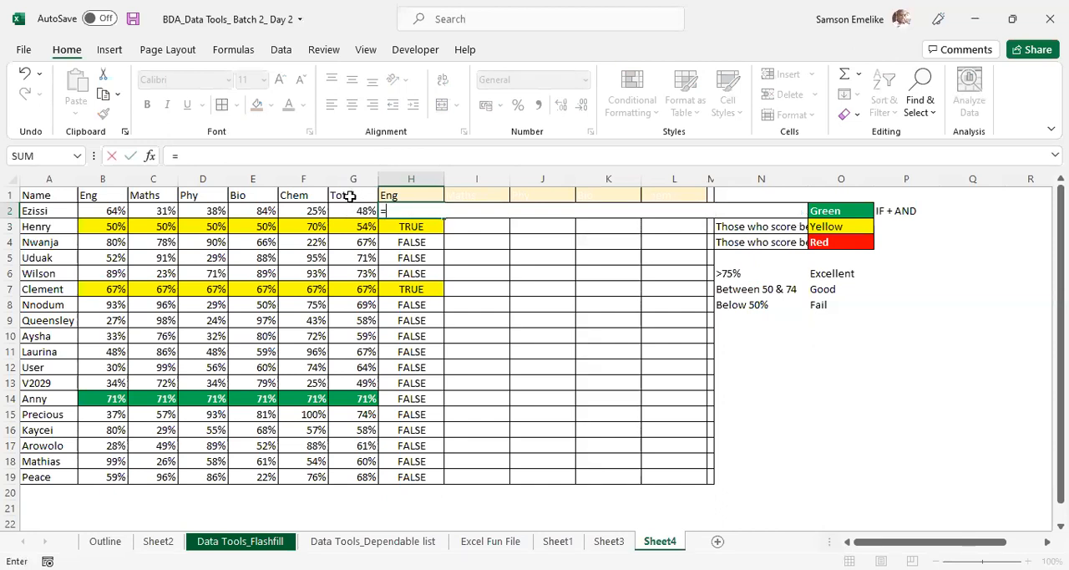
pyautogui.click(354, 209)
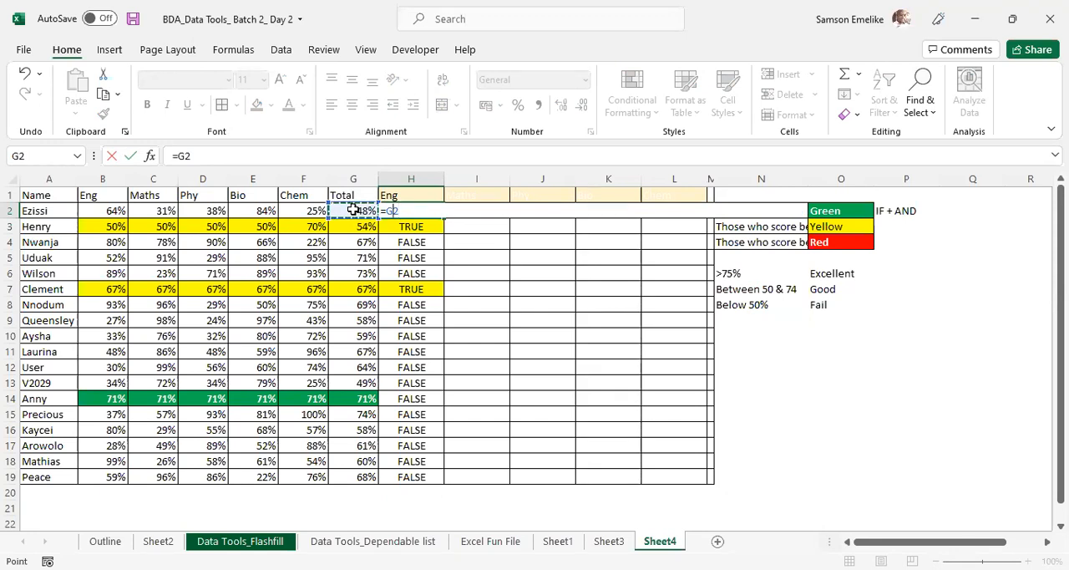
pyautogui.press('BackSpace')
pyautogui.press('BackSpace')
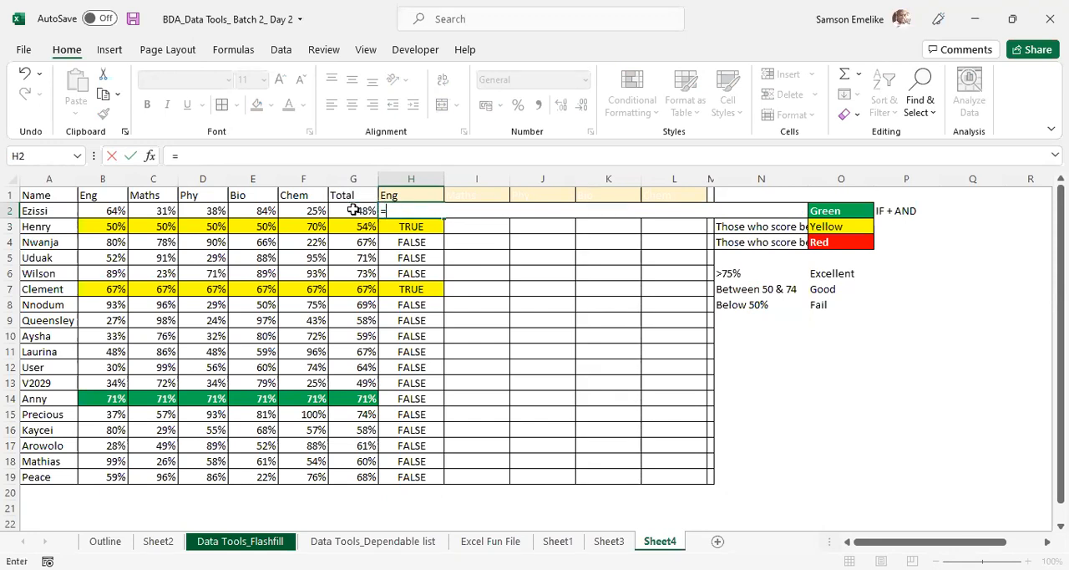
pyautogui.write('IF(')
pyautogui.click(354, 209)
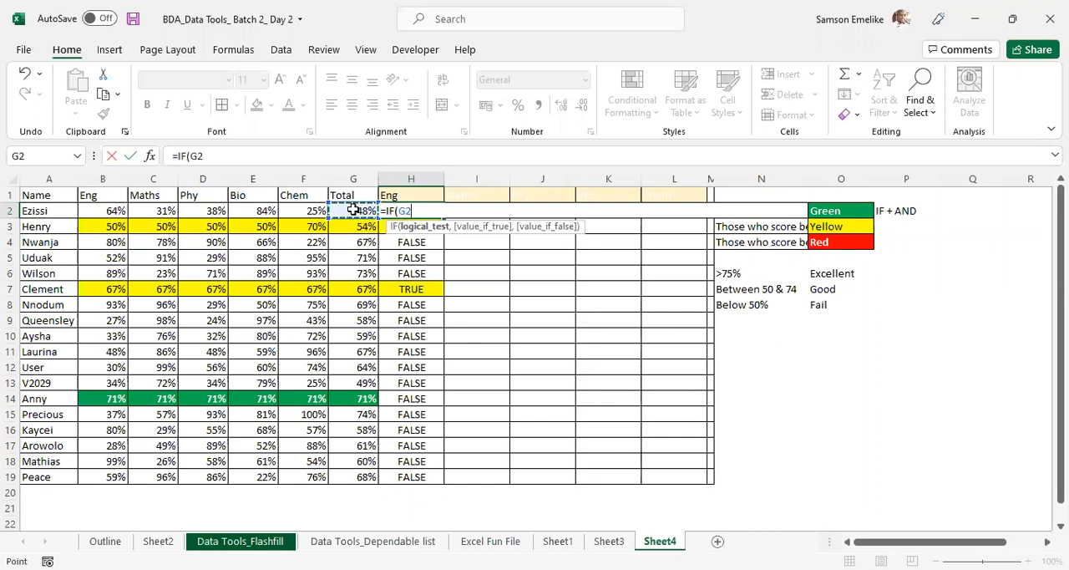
pyautogui.write('<50')
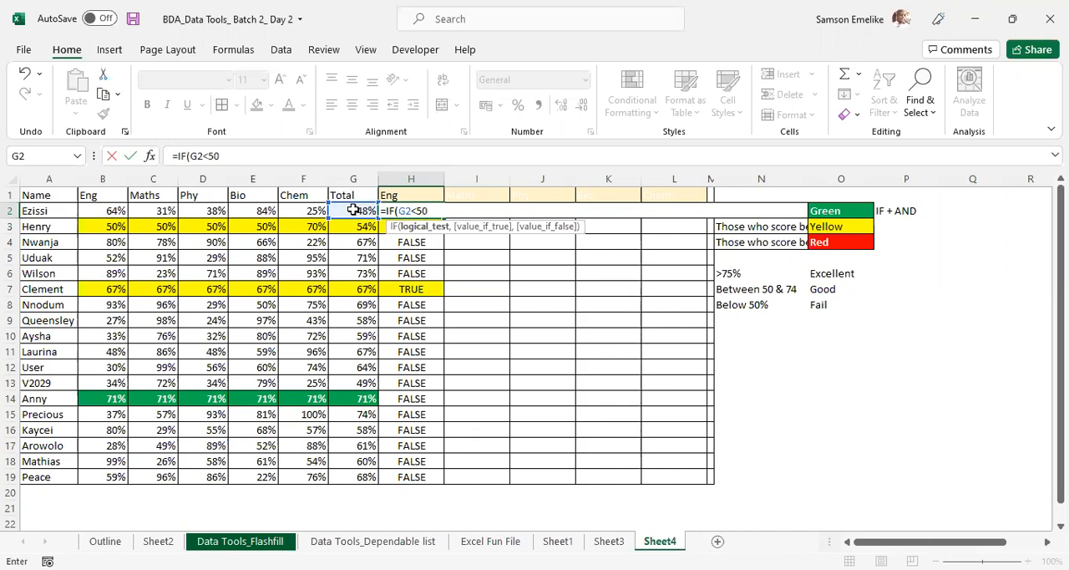
pyautogui.write(',')
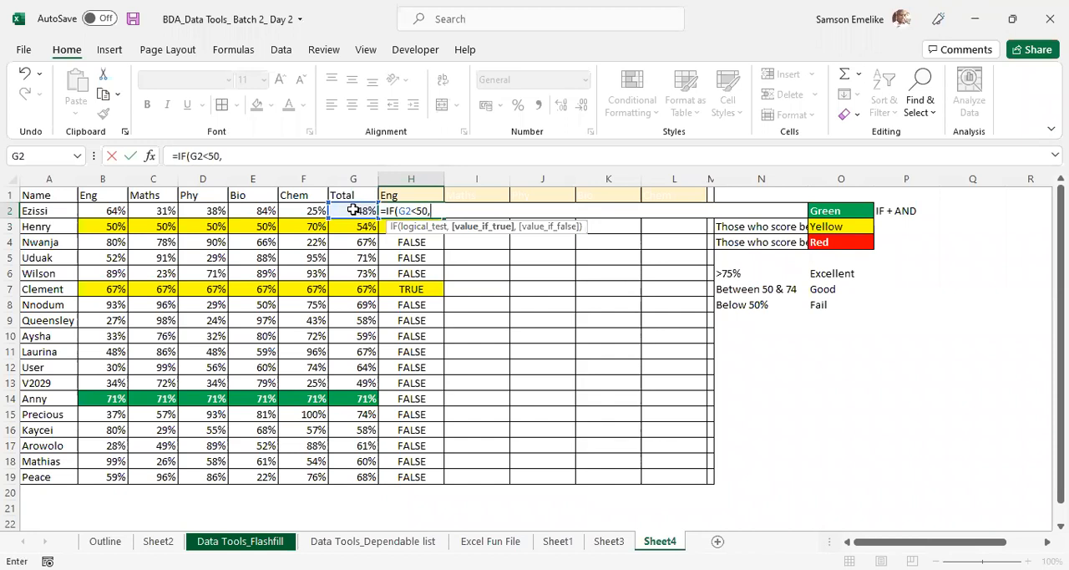
pyautogui.write('"Fail",')
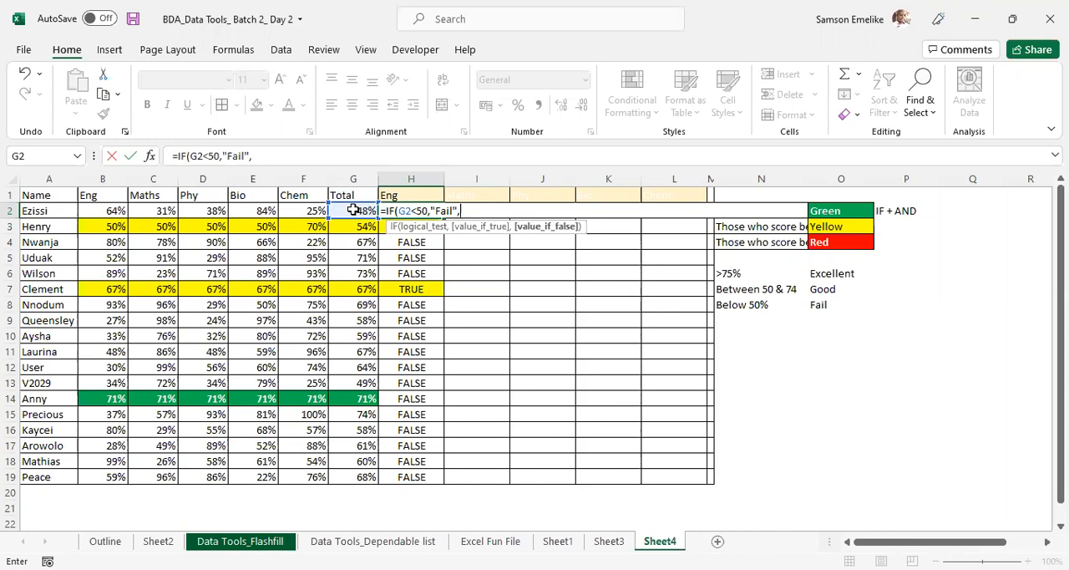
pyautogui.write('i')
pyautogui.press('Tab')
pyautogui.click(354, 210)
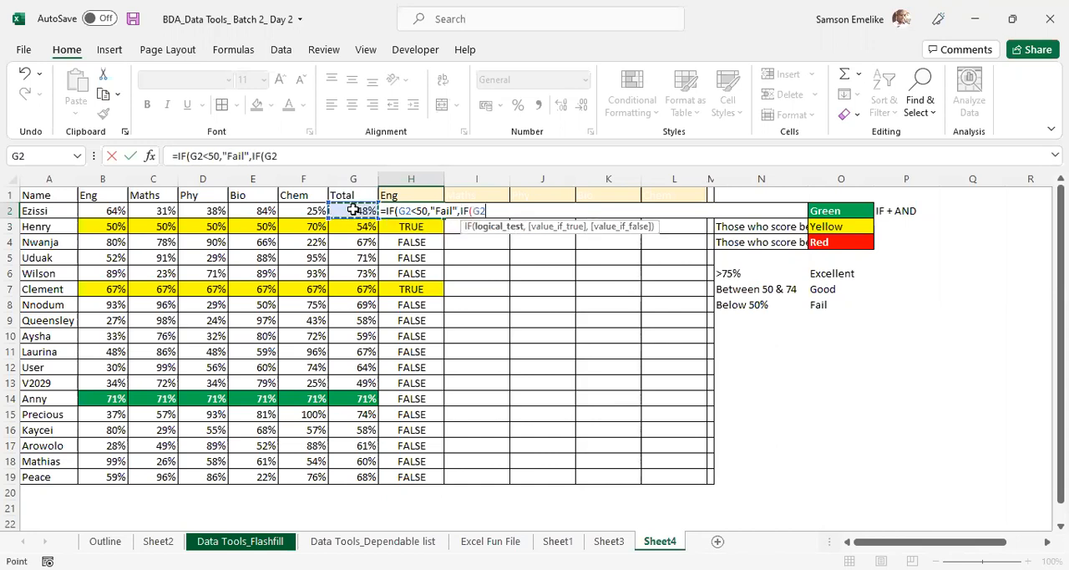
pyautogui.write('>=50')
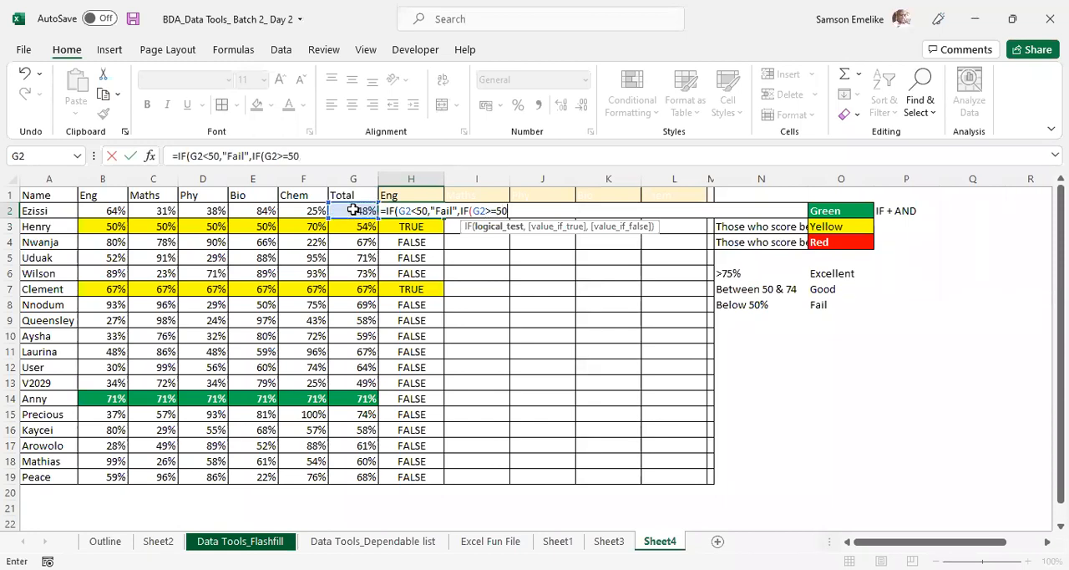
pyautogui.write(',')
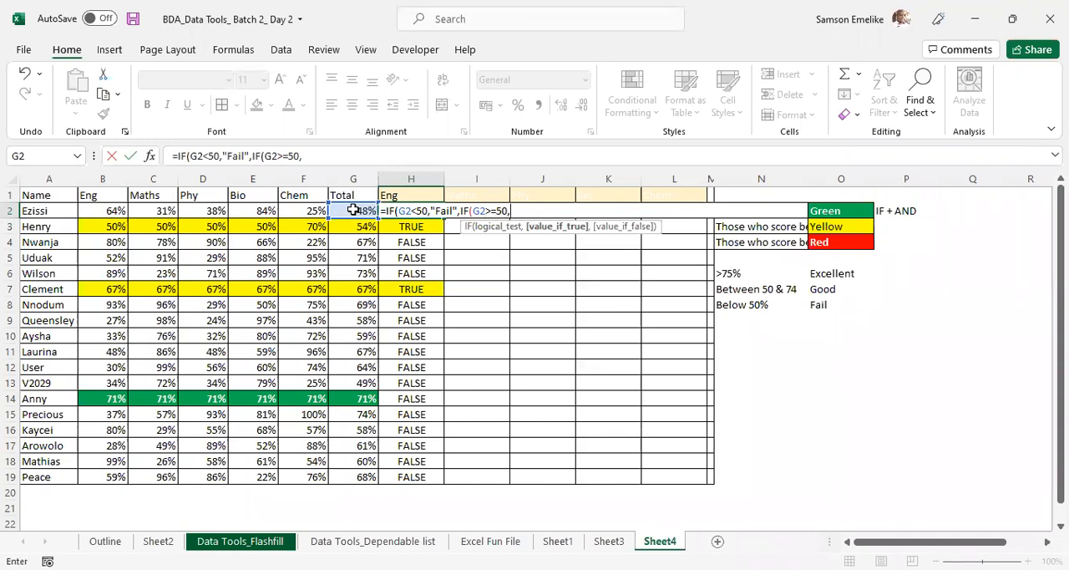
pyautogui.press('BackSpace')
pyautogui.press('BackSpace')
pyautogui.press('BackSpace')
pyautogui.press('BackSpace')
pyautogui.press('BackSpace')
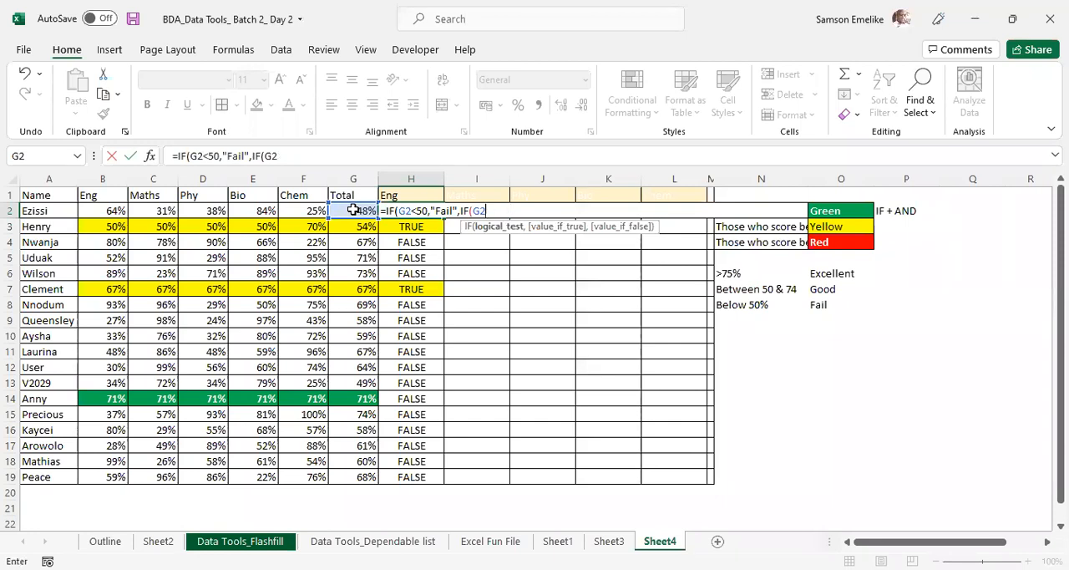
pyautogui.press('BackSpace')
pyautogui.press('BackSpace')
# - Give H2's nested IF the condition AND(G2>=50%,G2<=74%) with "Good" as the true result
pyautogui.write('AND(')
pyautogui.click(353, 210)
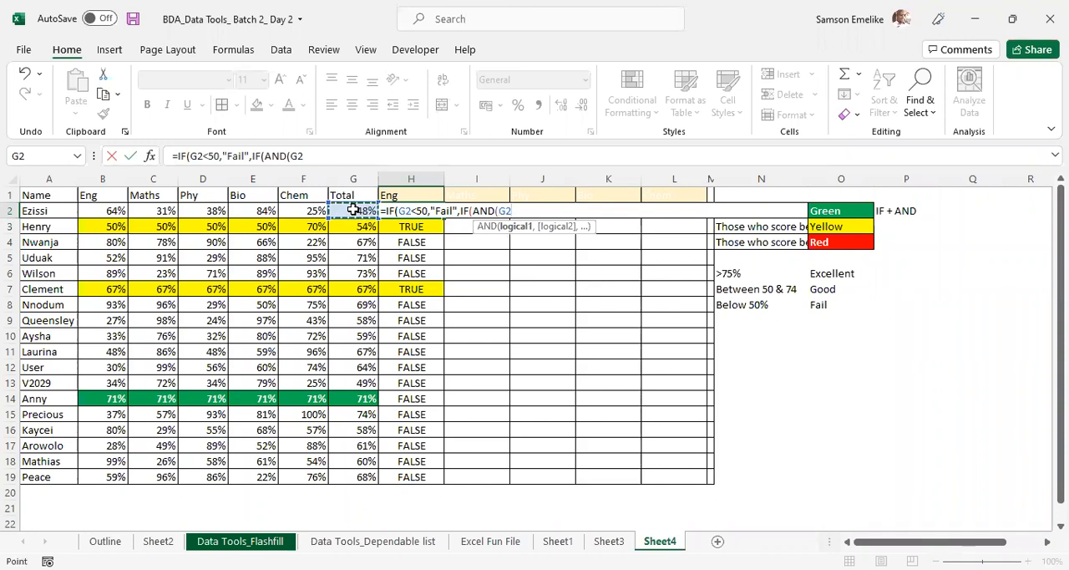
pyautogui.write('>=50')
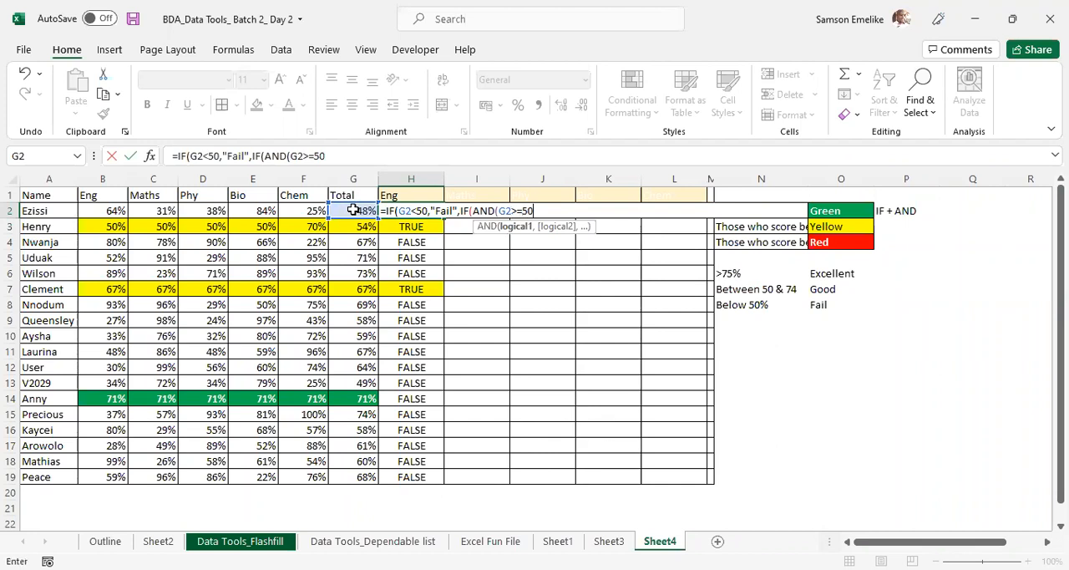
pyautogui.write('%,')
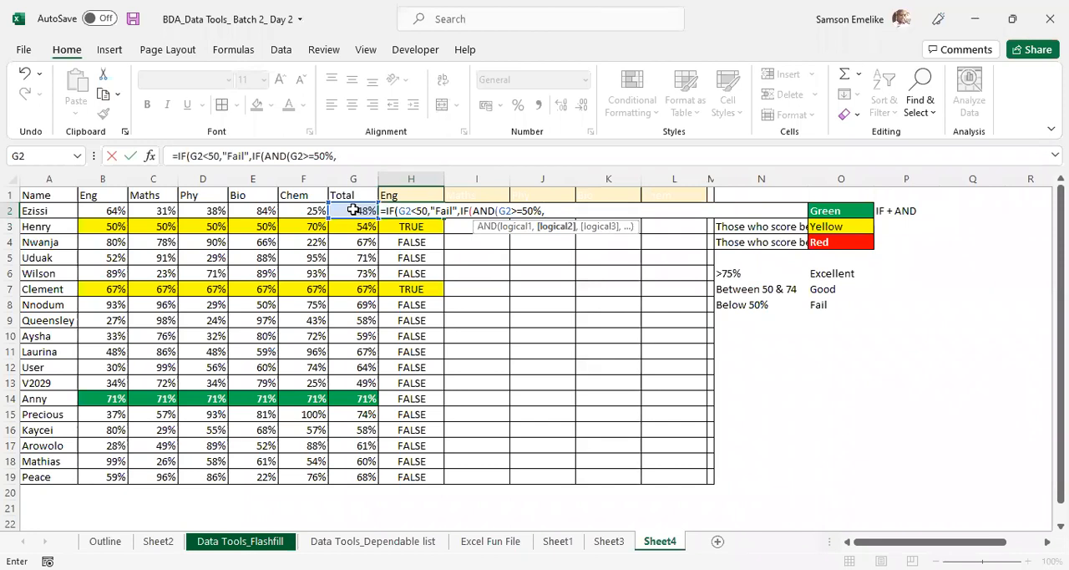
pyautogui.click(353, 210)
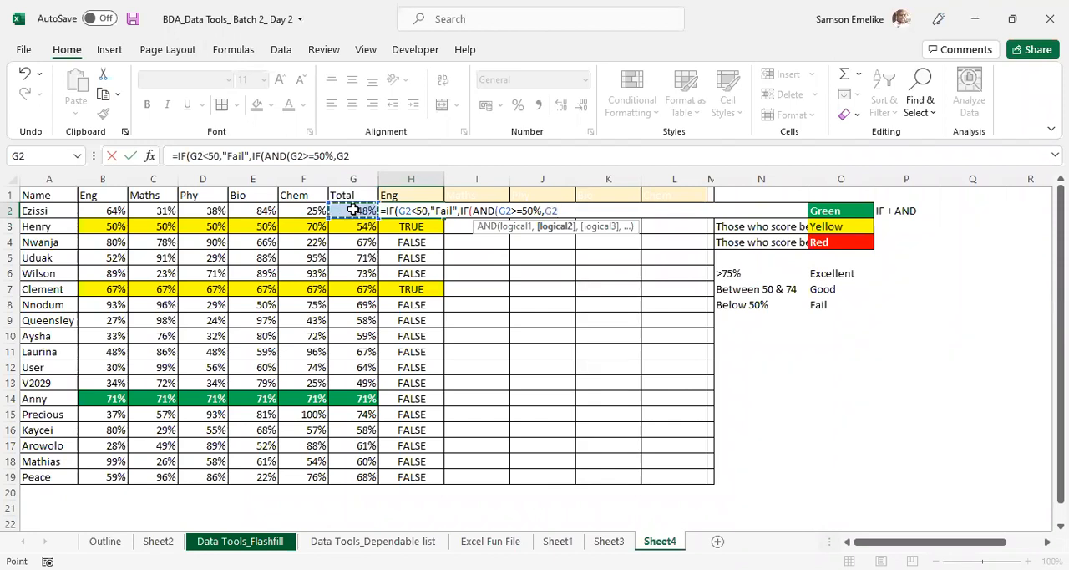
pyautogui.write('<=74%')
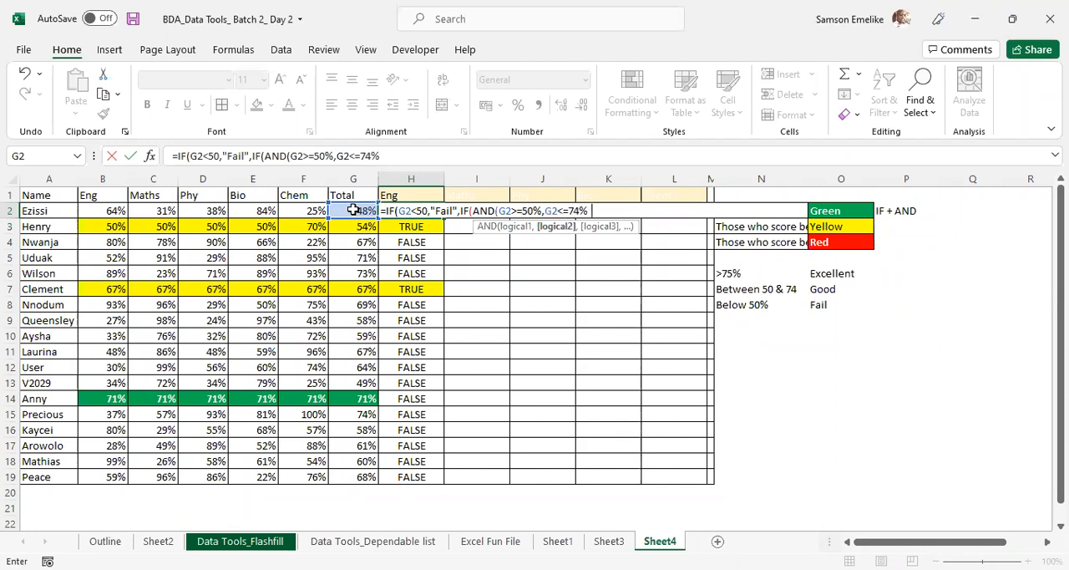
pyautogui.write('),')
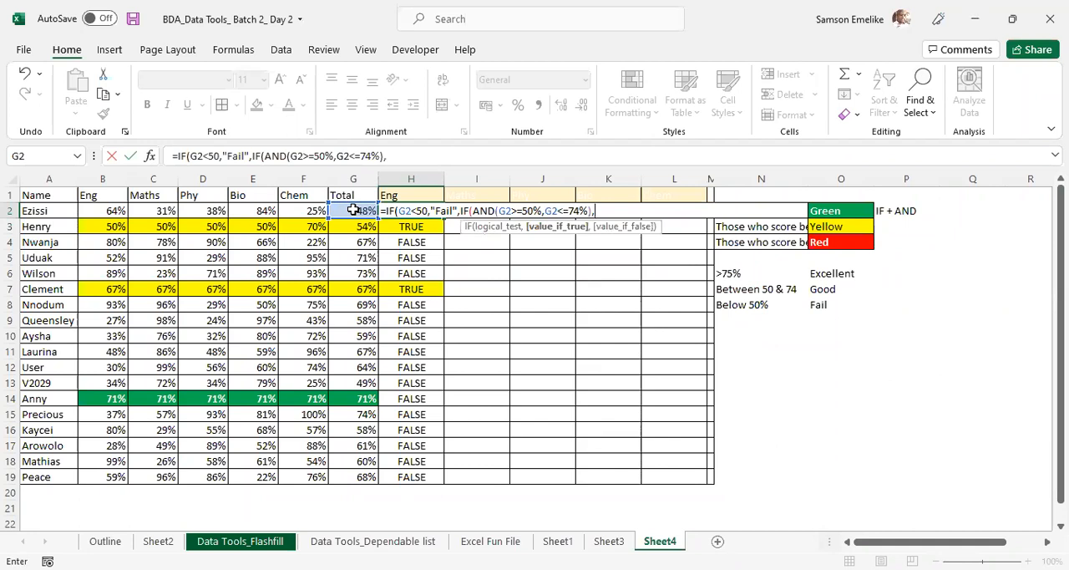
pyautogui.write('"Good",')
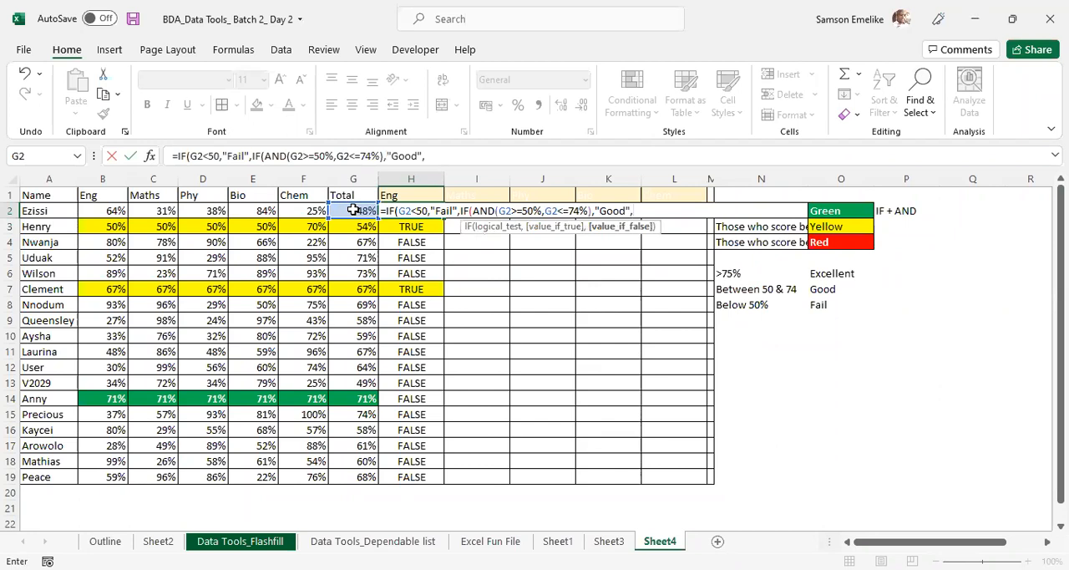
pyautogui.write('i')
# - Complete H2's formula with IF(G2>=75%,"Excellent","") as the last branch, close all brackets, commit it and reselect H2
pyautogui.press('Tab')
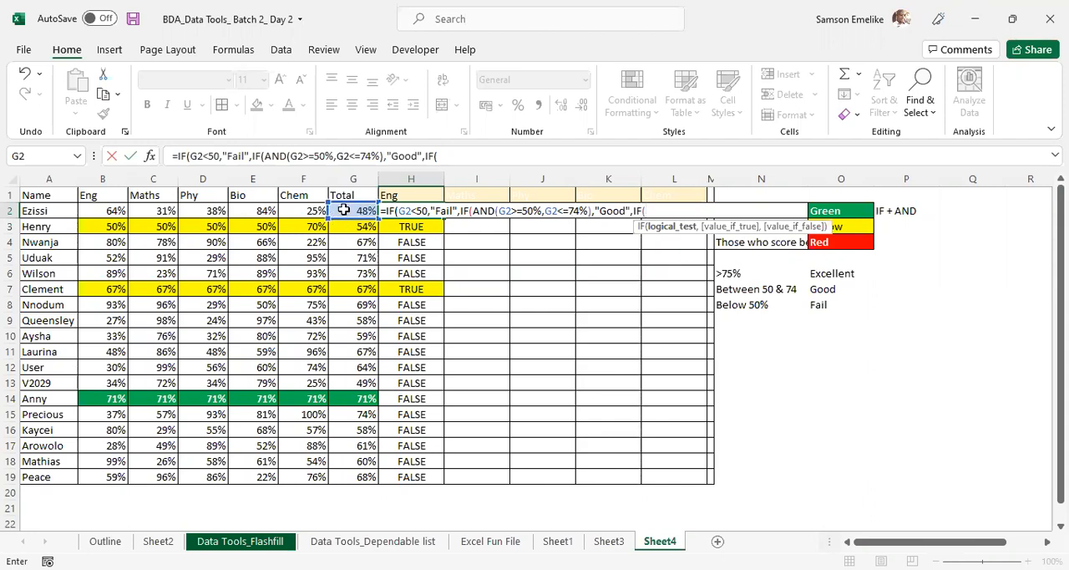
pyautogui.click(348, 210)
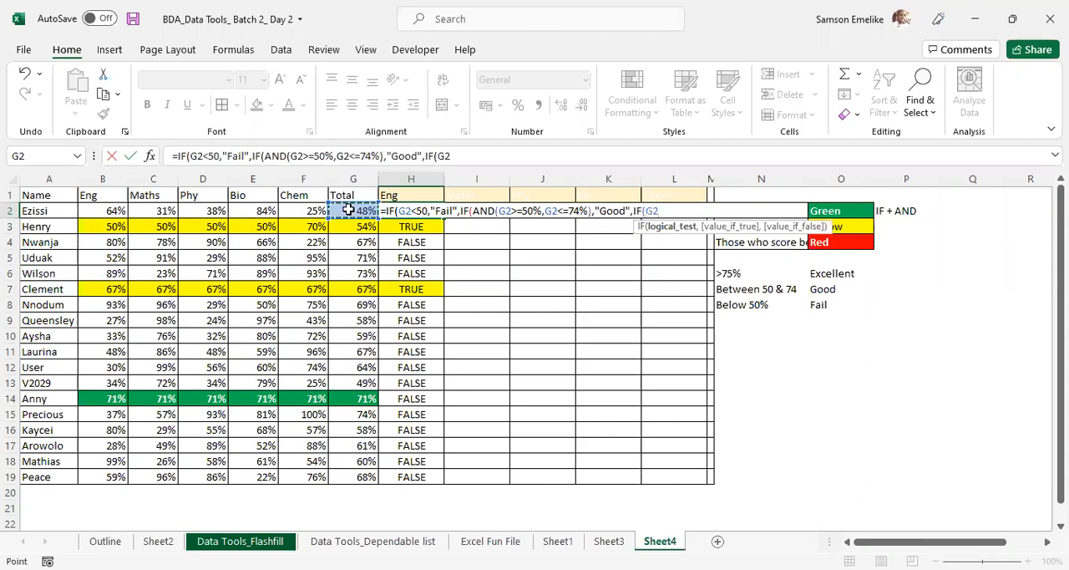
pyautogui.write('>=75%')
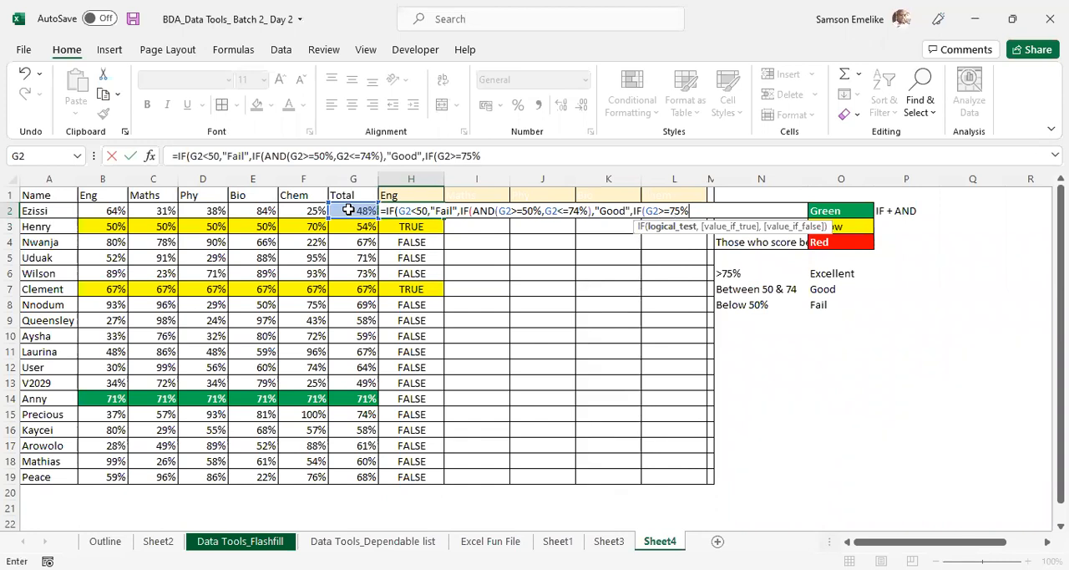
pyautogui.write(',')
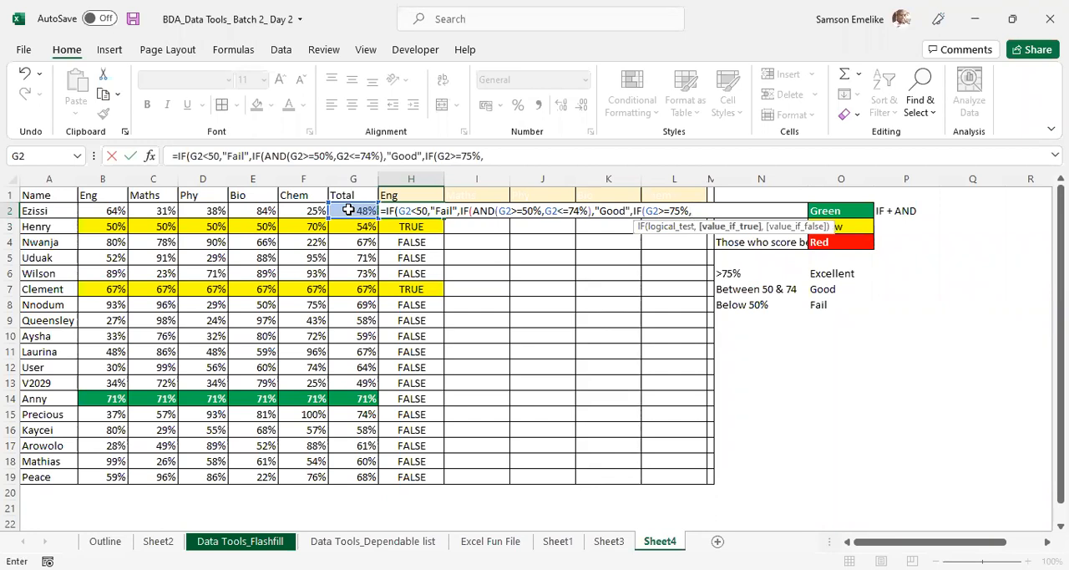
pyautogui.write('"Excellent')
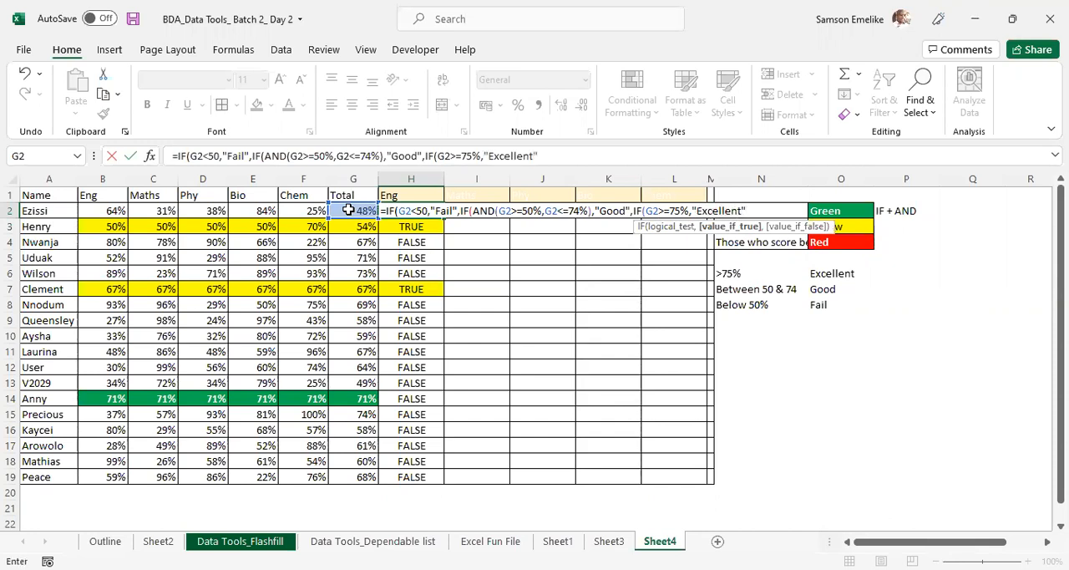
pyautogui.write('",')
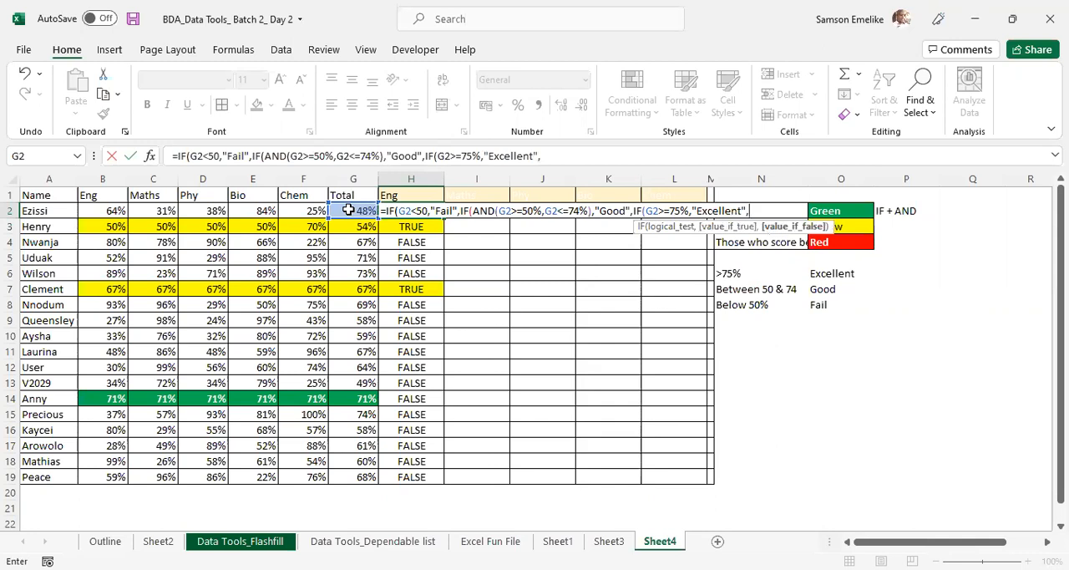
pyautogui.write('"")')
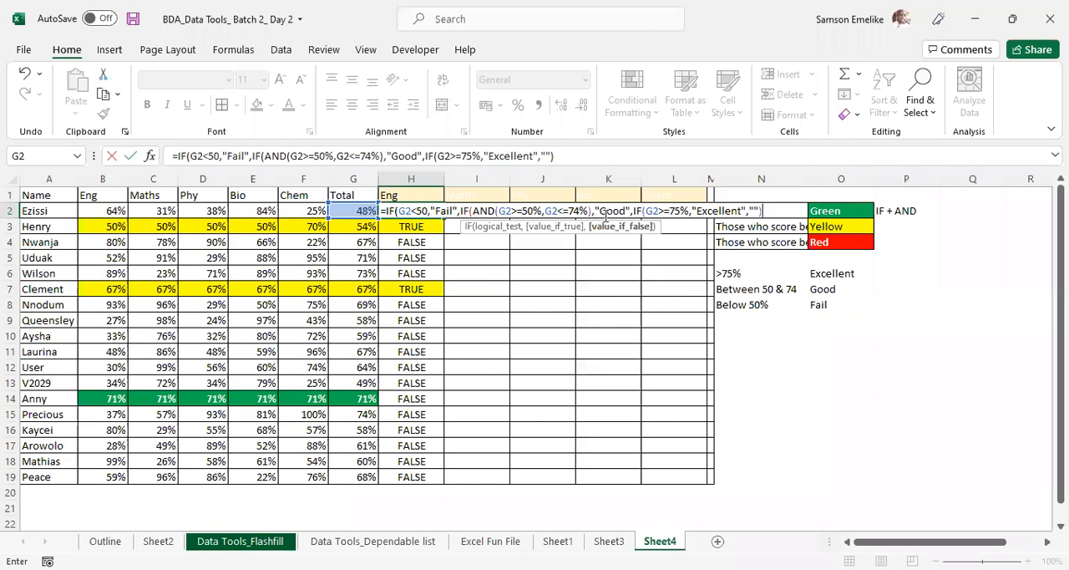
pyautogui.write(')')
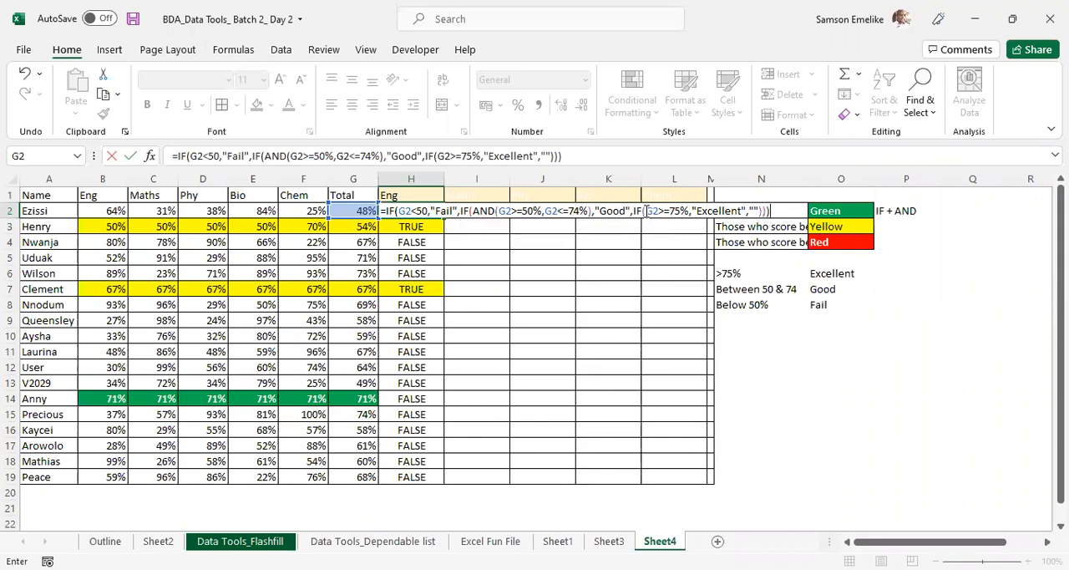
pyautogui.press('Return')
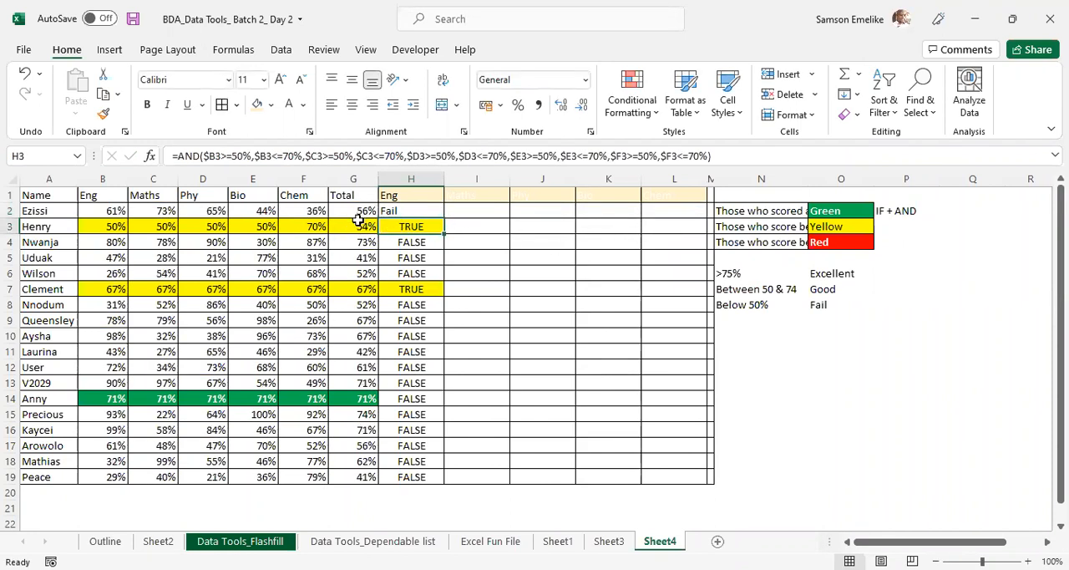
pyautogui.click(402, 210)
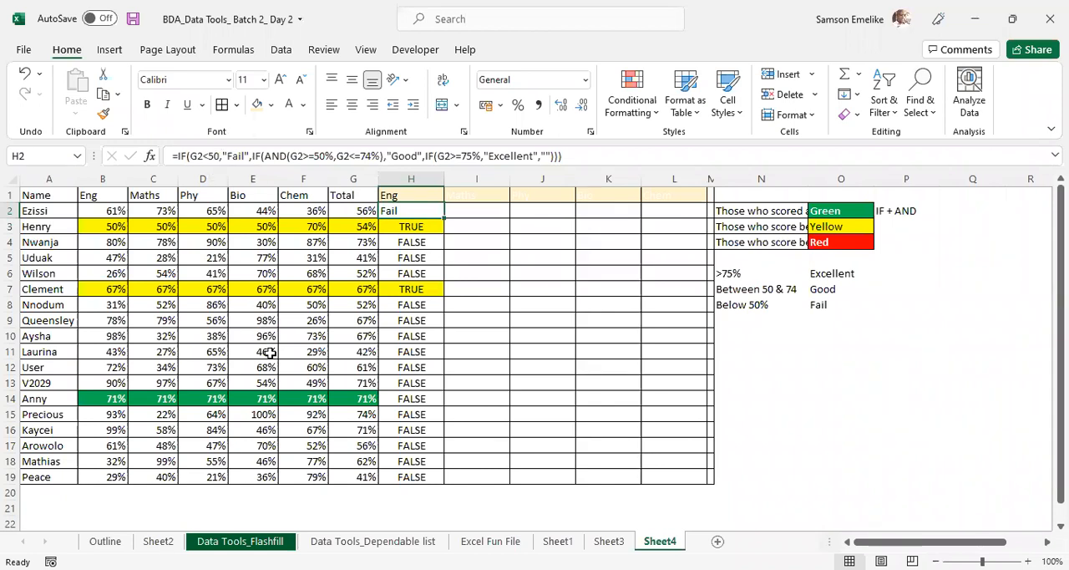
# - Correct the first condition of H2's nested IF to G2<50%, commit the formula and reselect H2
pyautogui.click(222, 158)
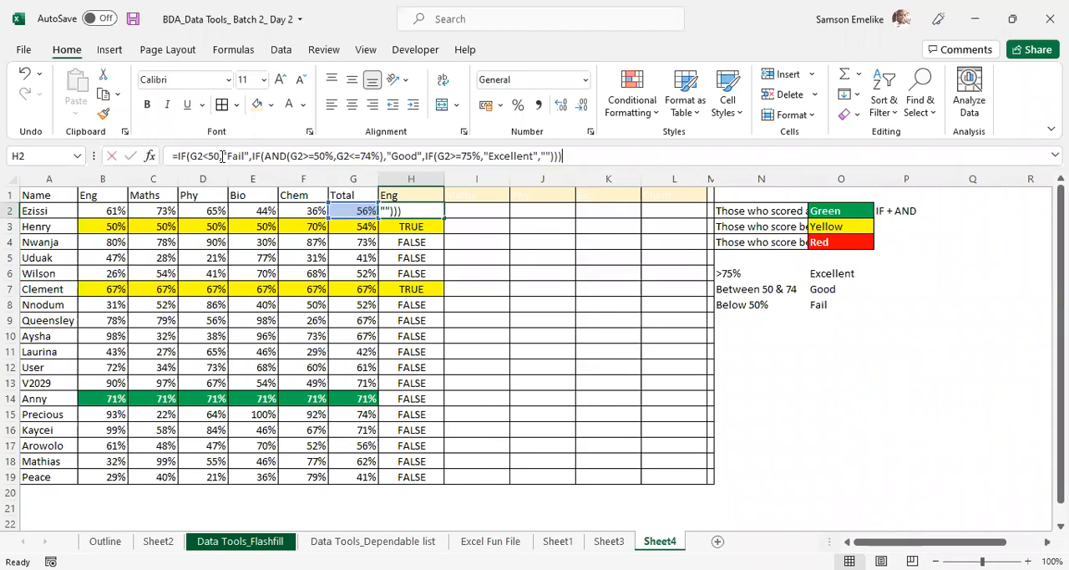
pyautogui.click(225, 161)
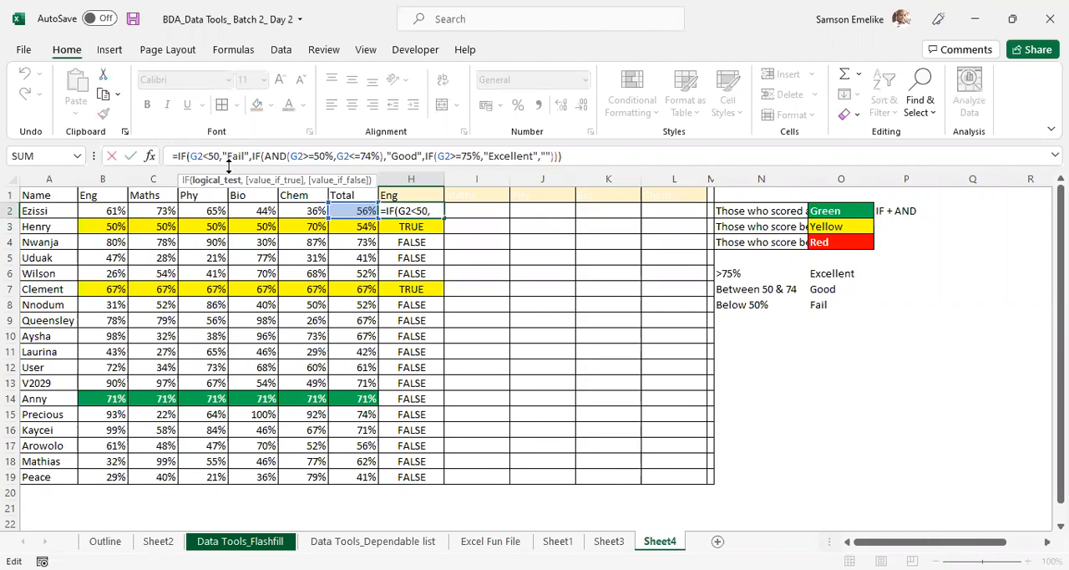
pyautogui.write('%')
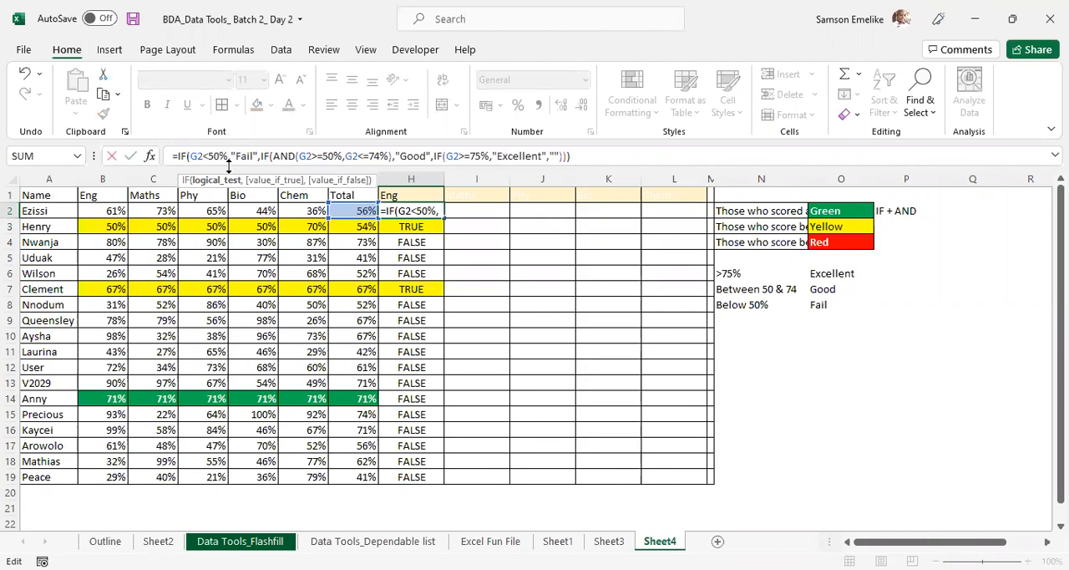
pyautogui.press('Return')
pyautogui.click(435, 213)
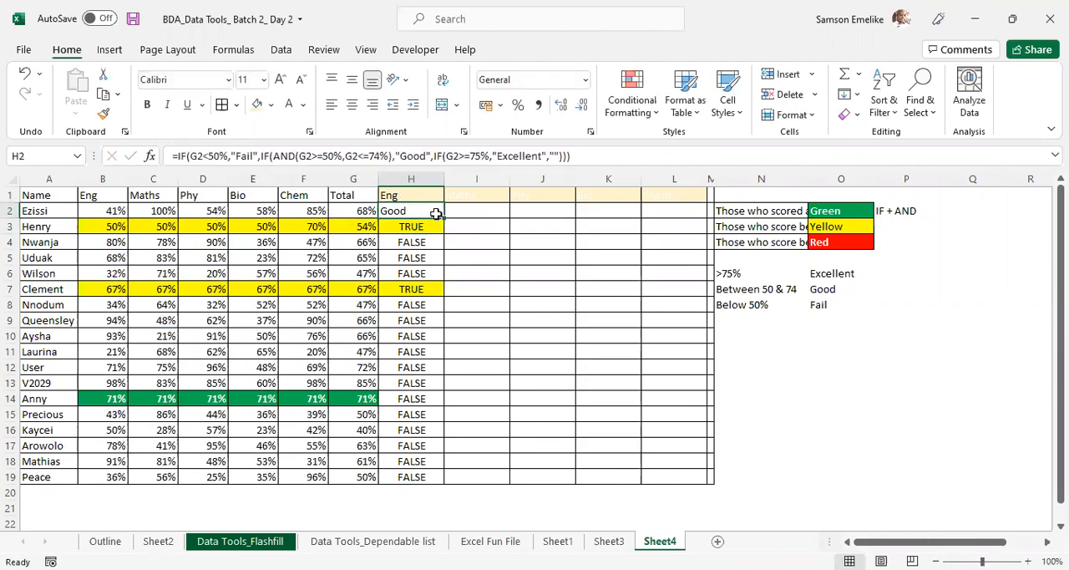
# - Fill H2's grading formula down to H19 and clear the conditional formatting rules from those cells
pyautogui.doubleClick(443, 218)
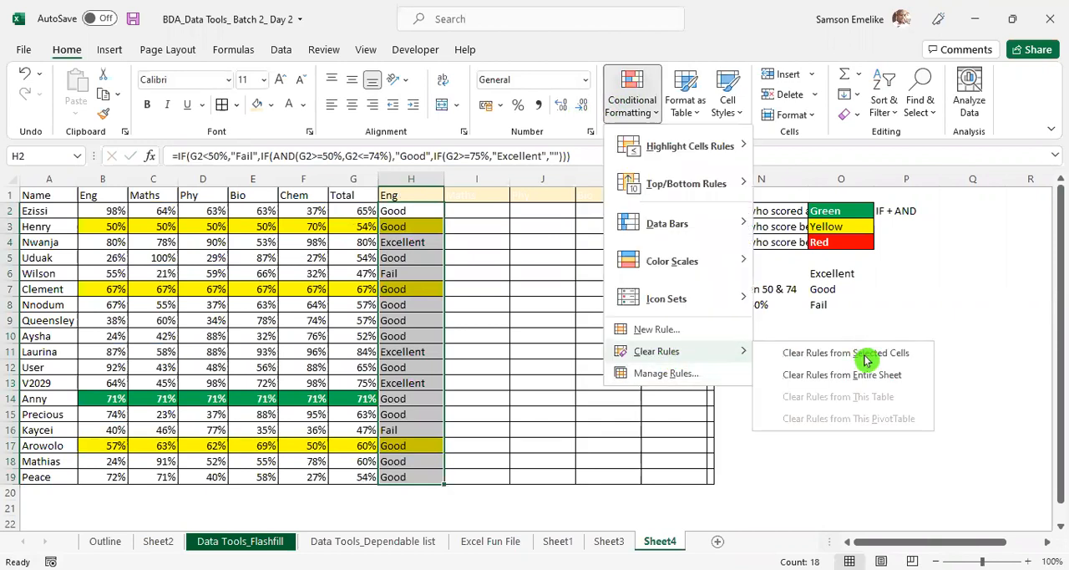
pyautogui.click(768, 347)
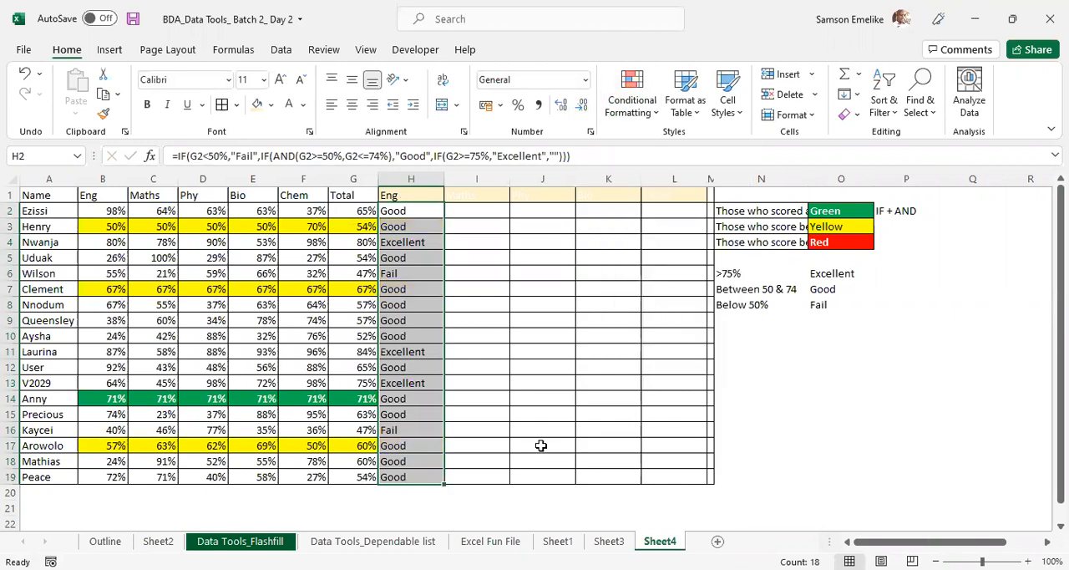
pyautogui.click(601, 348)
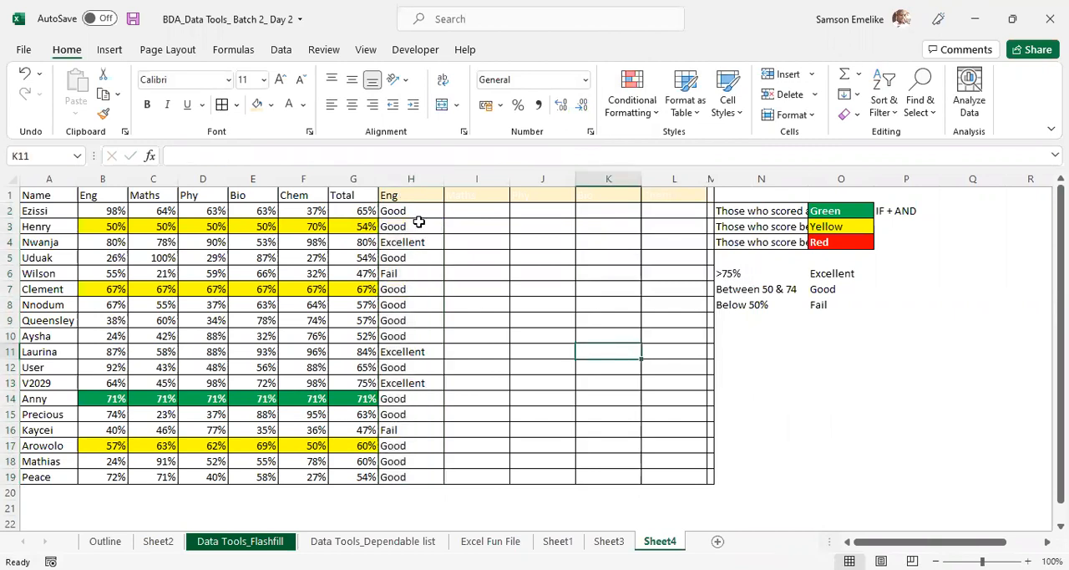
# - Start a new conditional formatting rule for H2:H19 that targets cells with specific text containing "Excellent"
pyautogui.moveTo(407, 209); pyautogui.dragTo(415, 472)
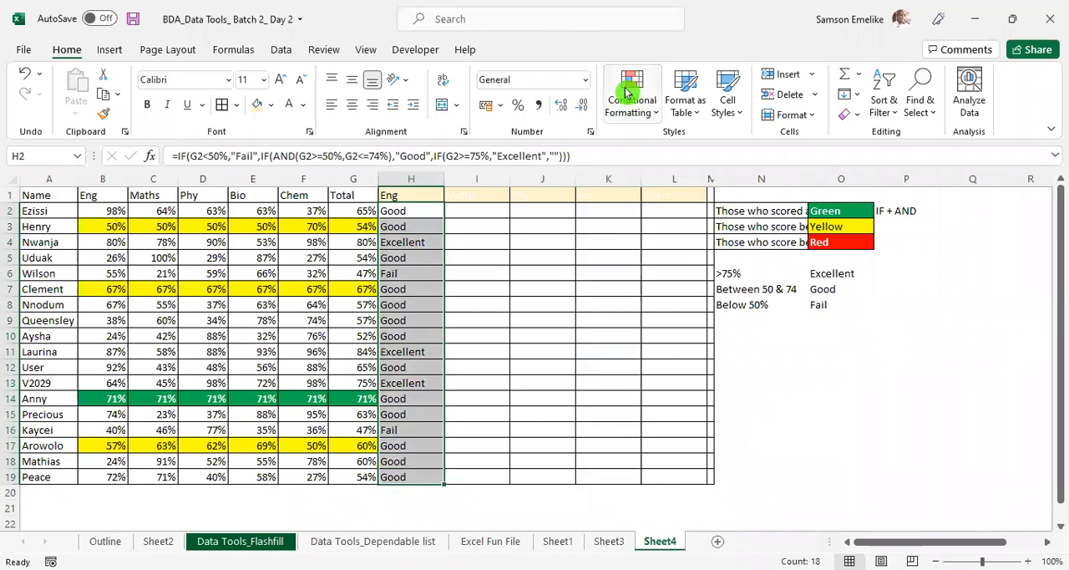
pyautogui.click(627, 91)
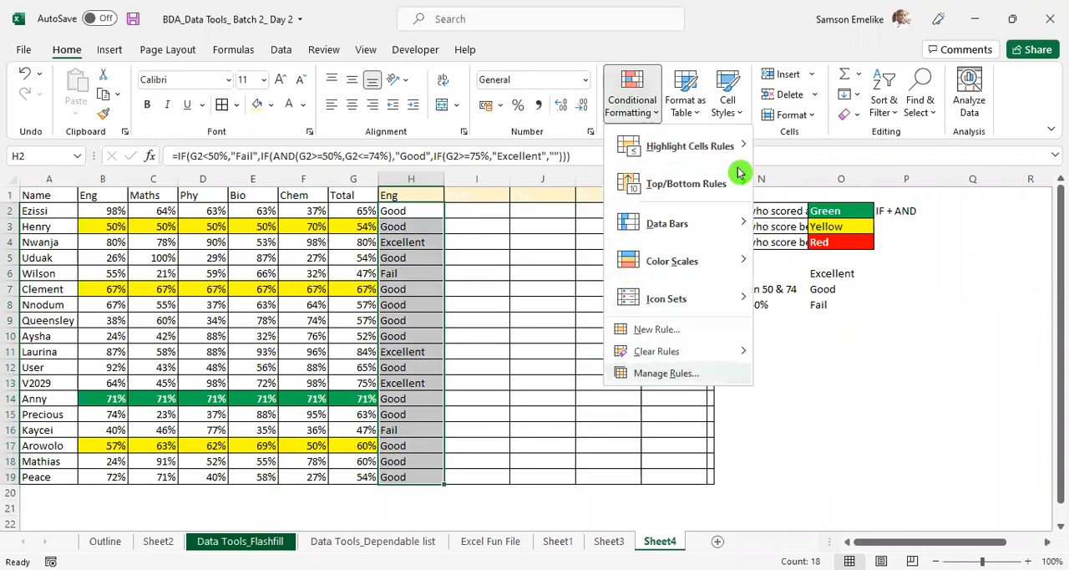
pyautogui.click(611, 218)
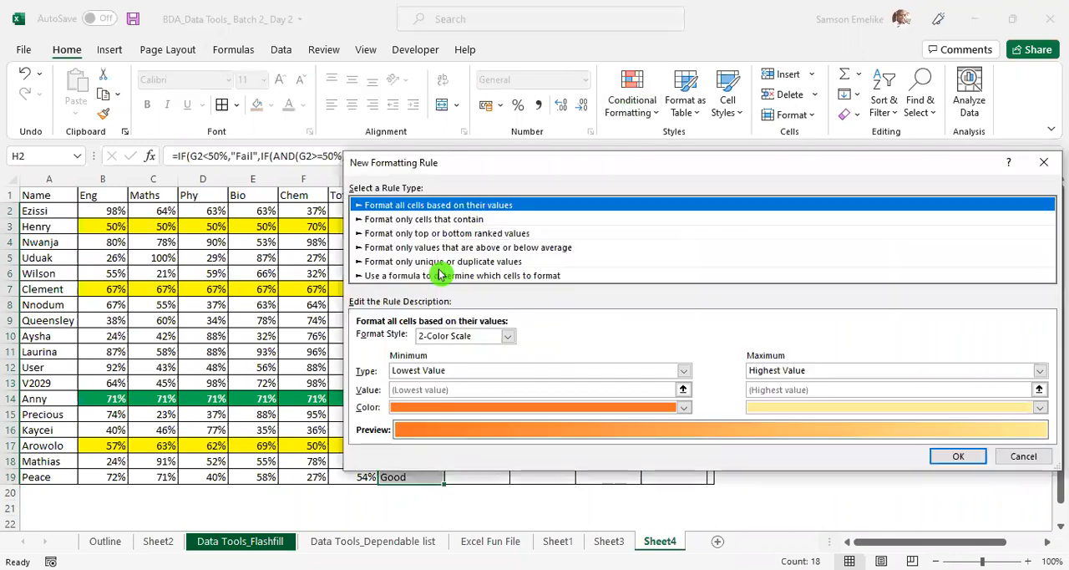
pyautogui.click(475, 221)
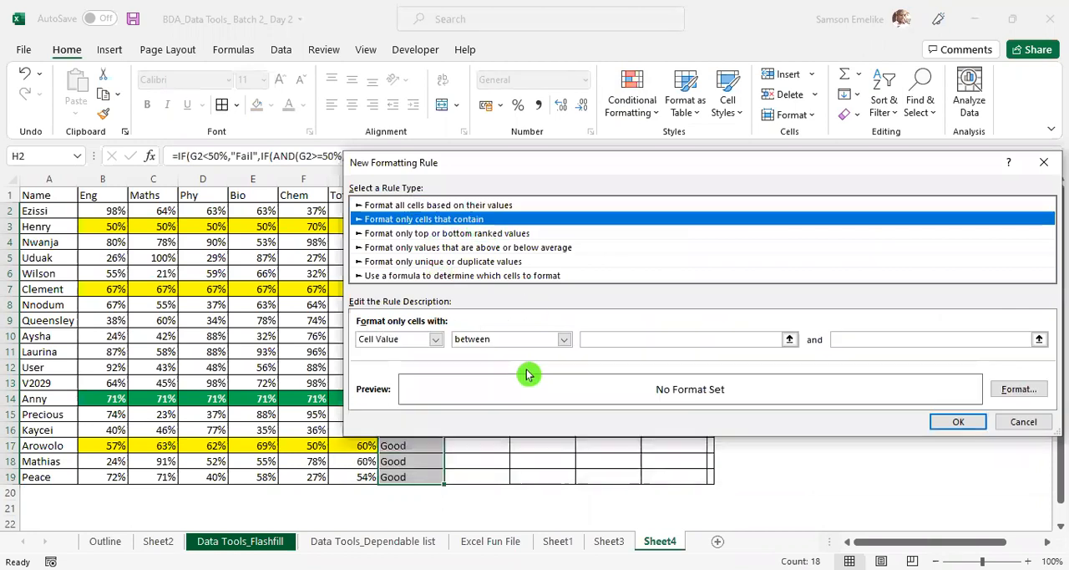
pyautogui.click(436, 339)
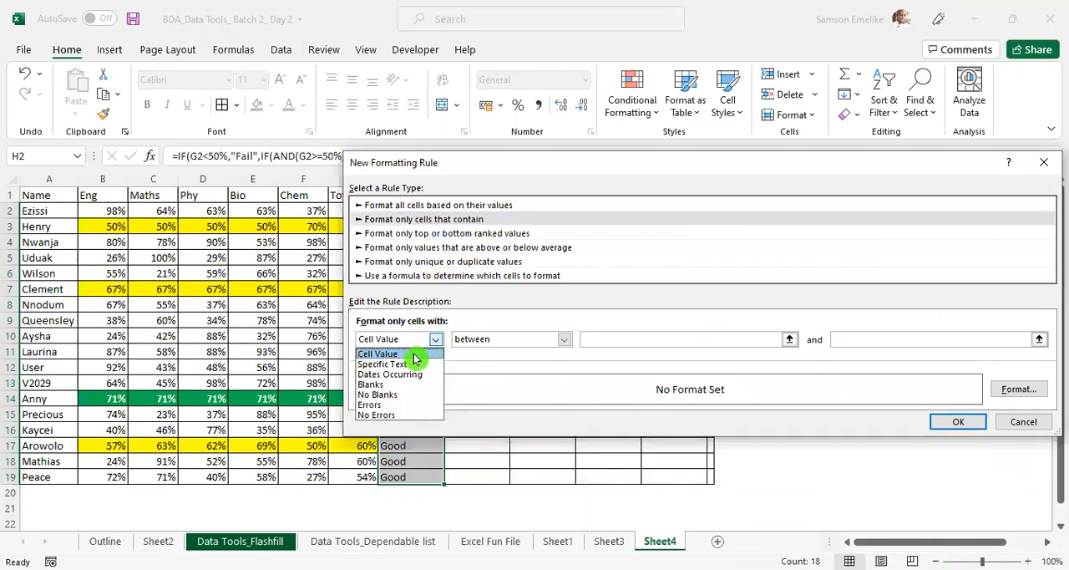
pyautogui.click(404, 364)
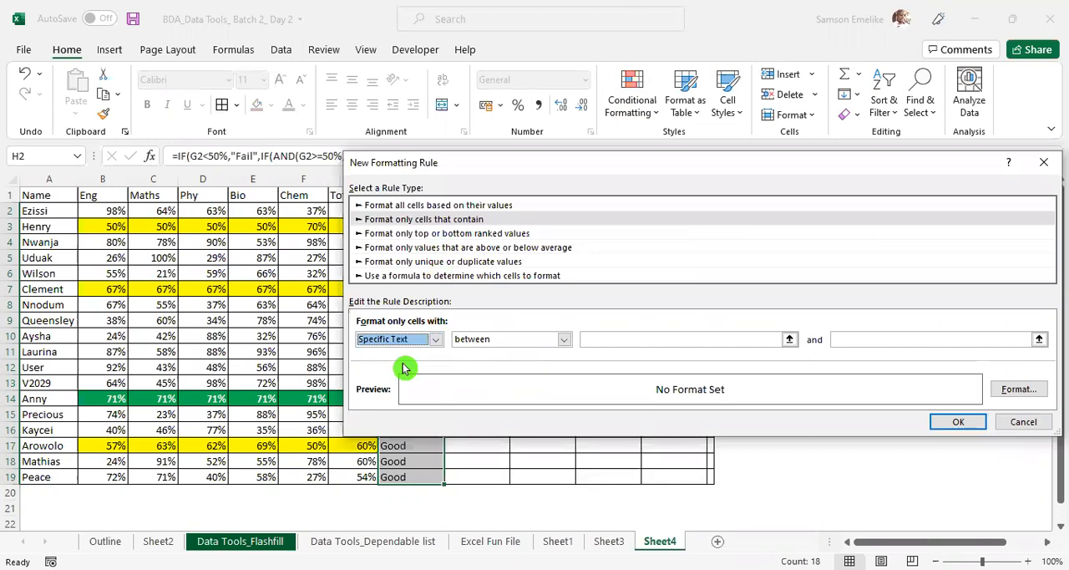
pyautogui.click(579, 339)
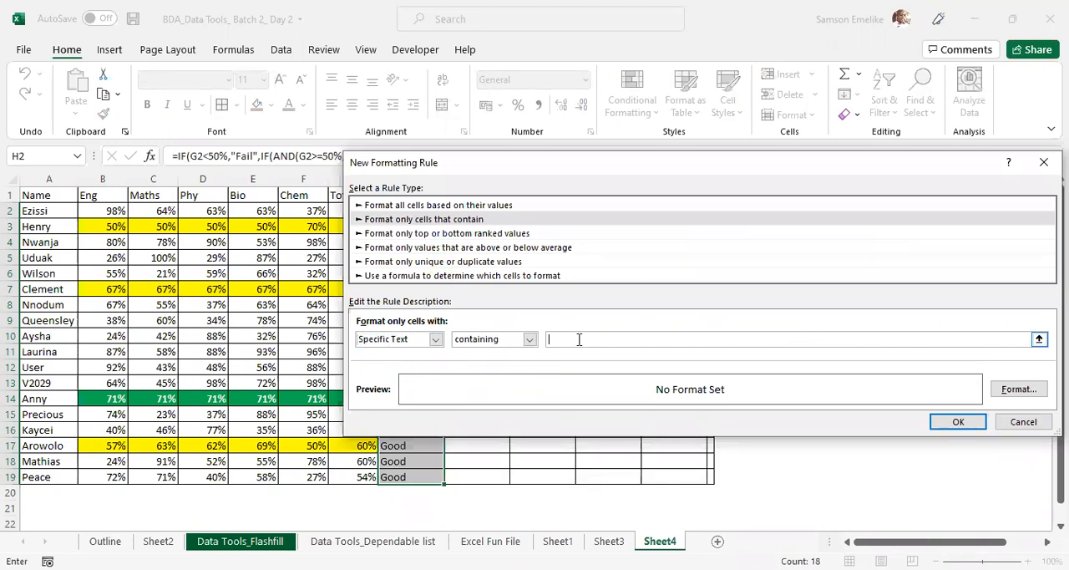
pyautogui.write('Excellent')
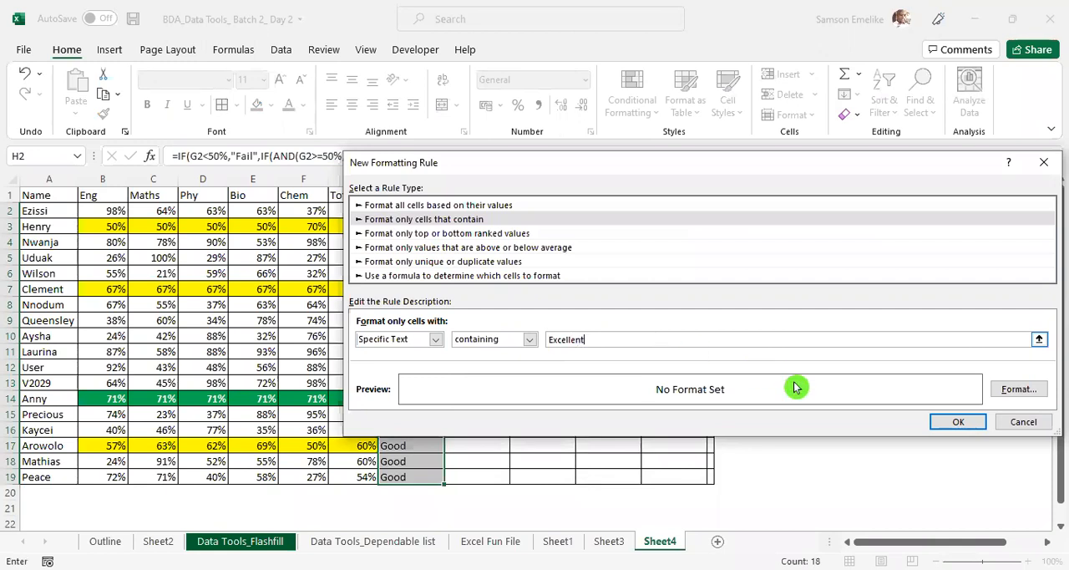
# - Give the "Excellent" rule a green fill and add it to the rules list
pyautogui.click(1018, 390)
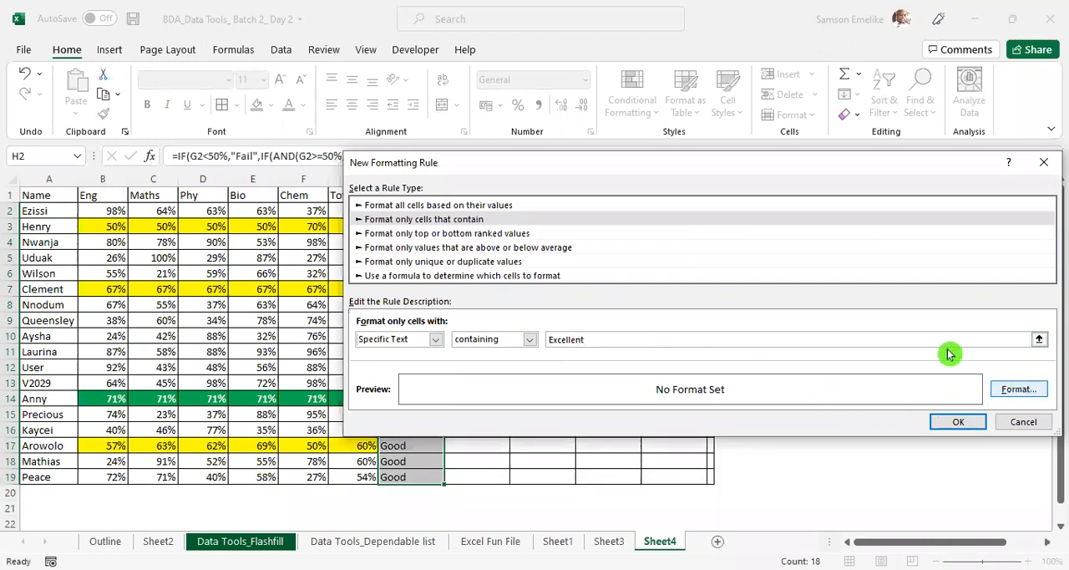
pyautogui.click(801, 122)
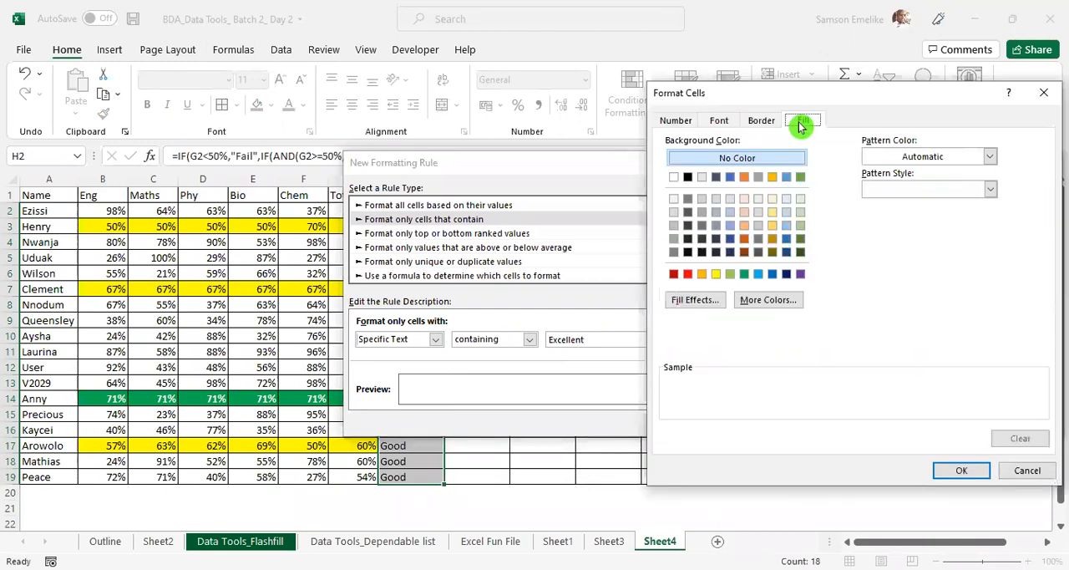
pyautogui.click(744, 273)
pyautogui.press('Return')
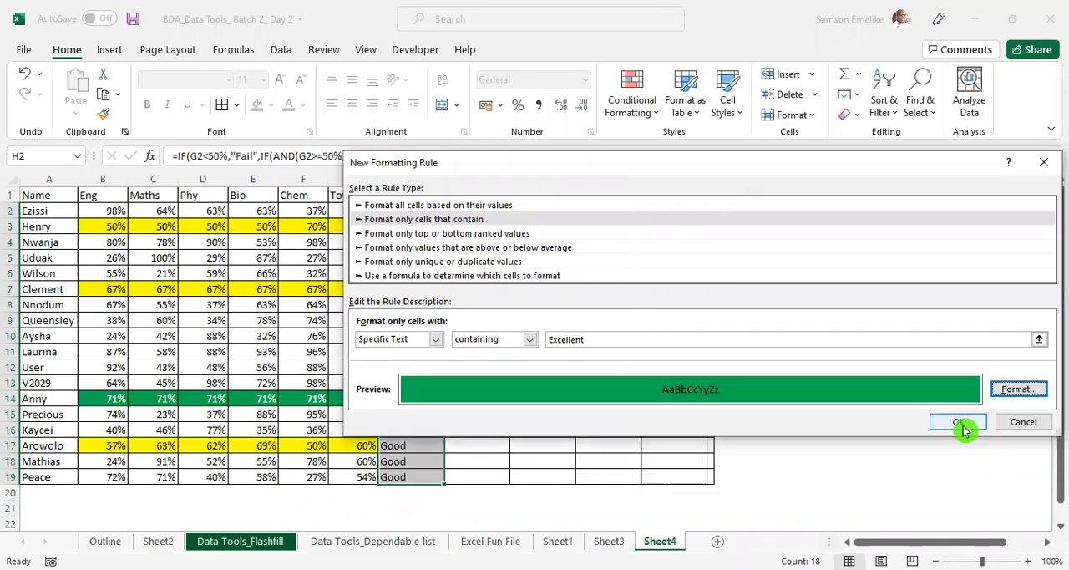
pyautogui.click(962, 427)
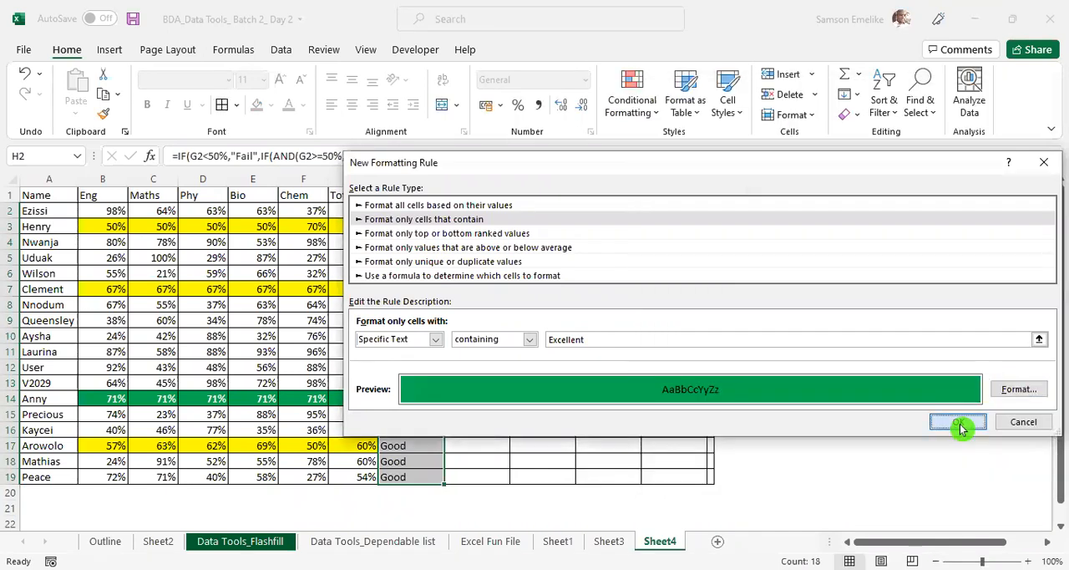
# - Add a second rule for H2:H19 that fills cells with specific text containing "Good" in yellow
pyautogui.click(600, 215)
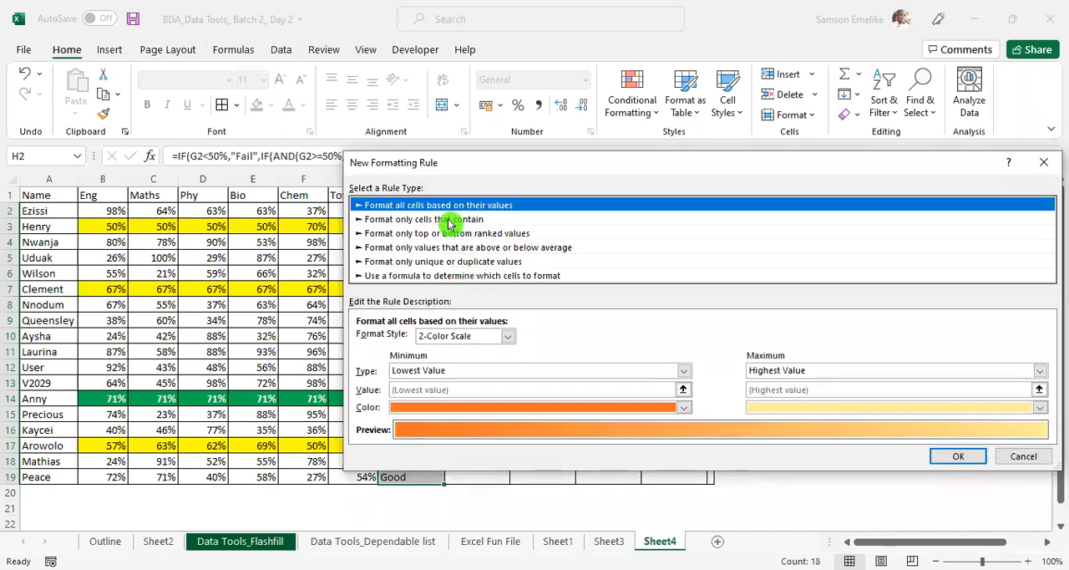
pyautogui.click(449, 221)
pyautogui.click(435, 339)
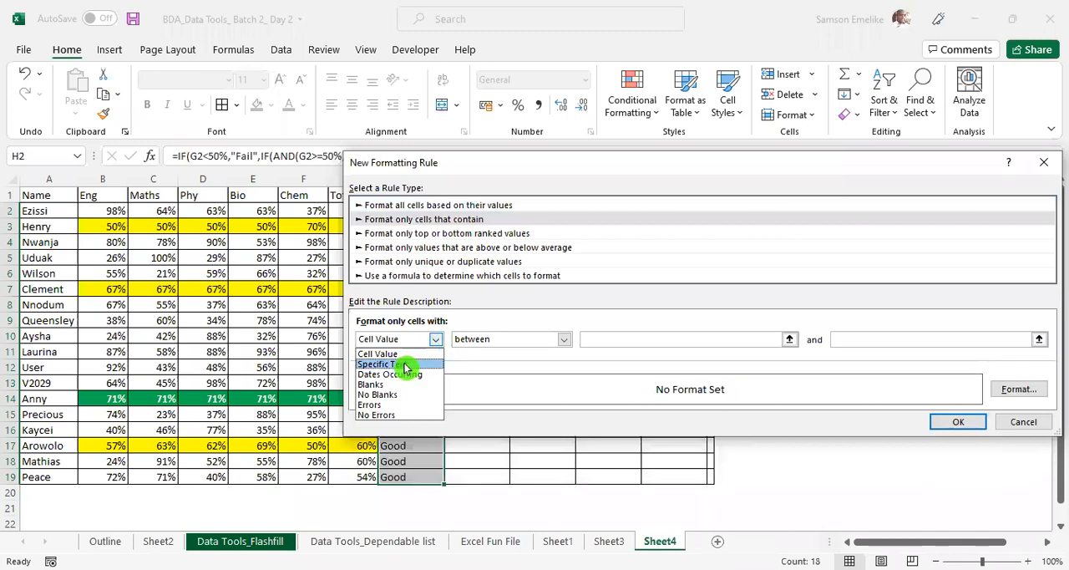
pyautogui.click(407, 367)
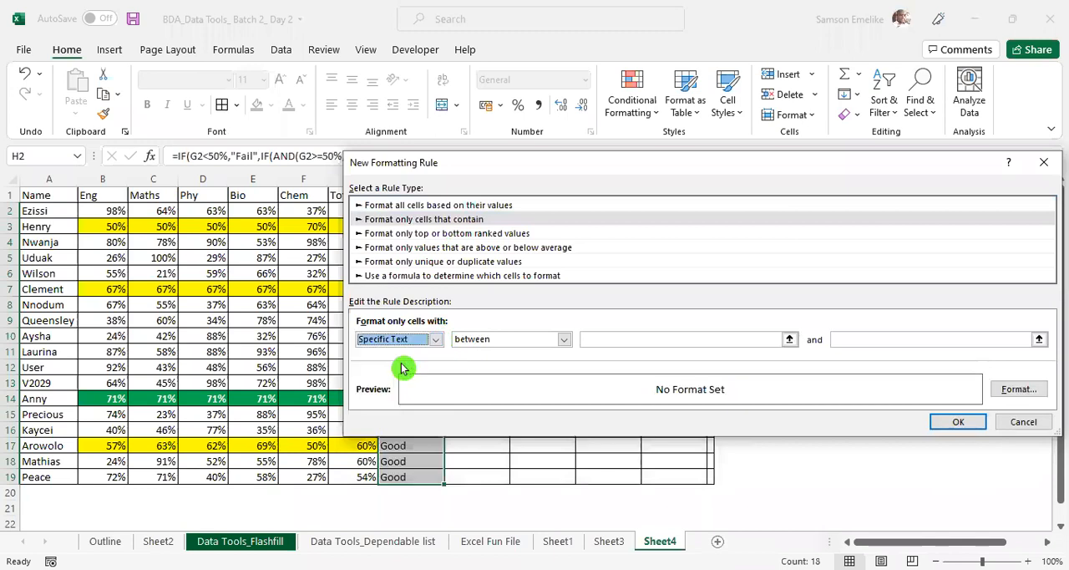
pyautogui.click(599, 337)
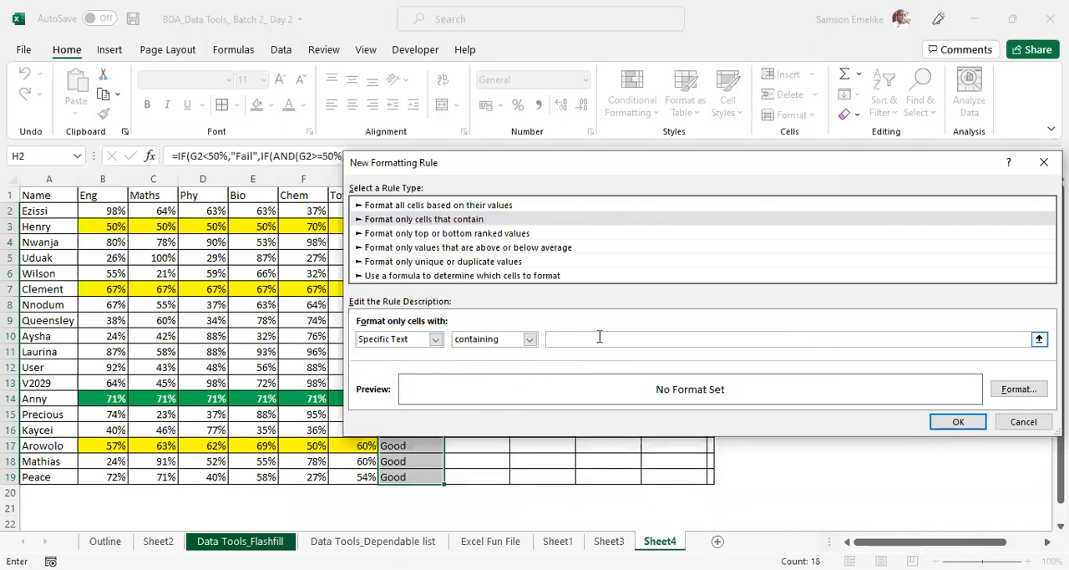
pyautogui.write('Good')
pyautogui.click(1019, 391)
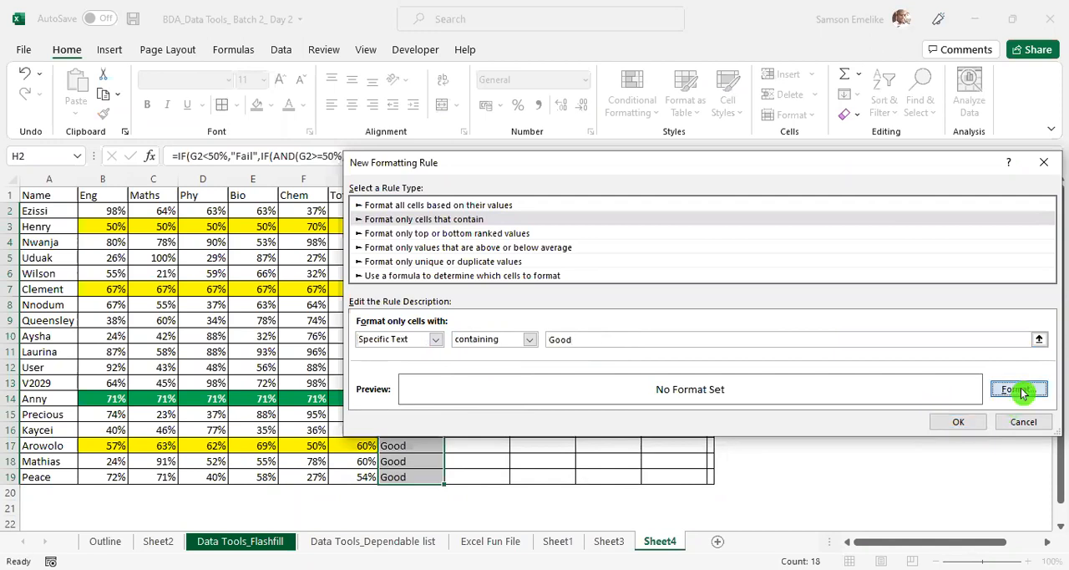
pyautogui.click(715, 273)
pyautogui.click(961, 470)
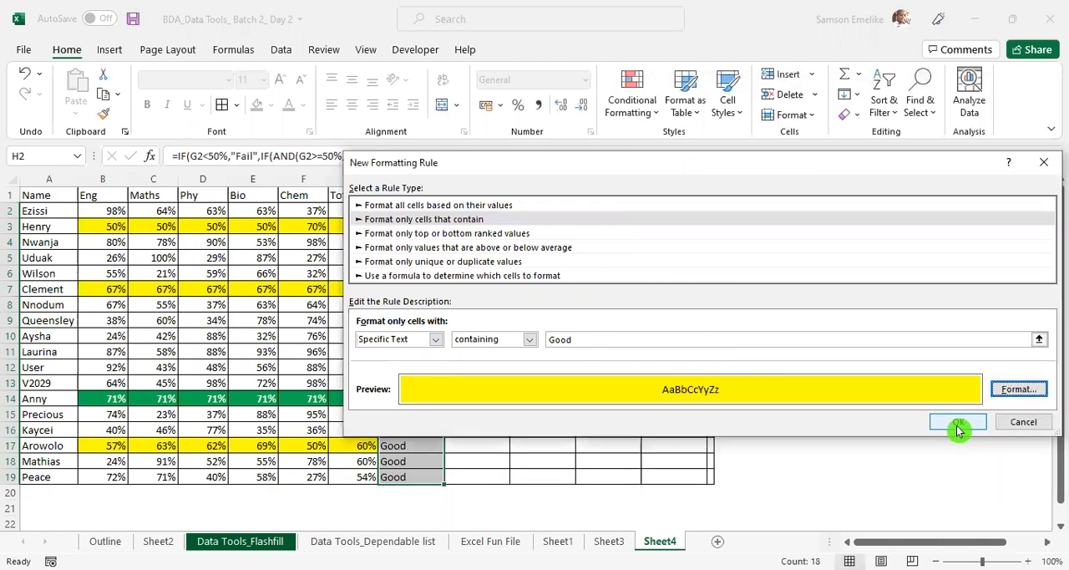
pyautogui.click(958, 423)
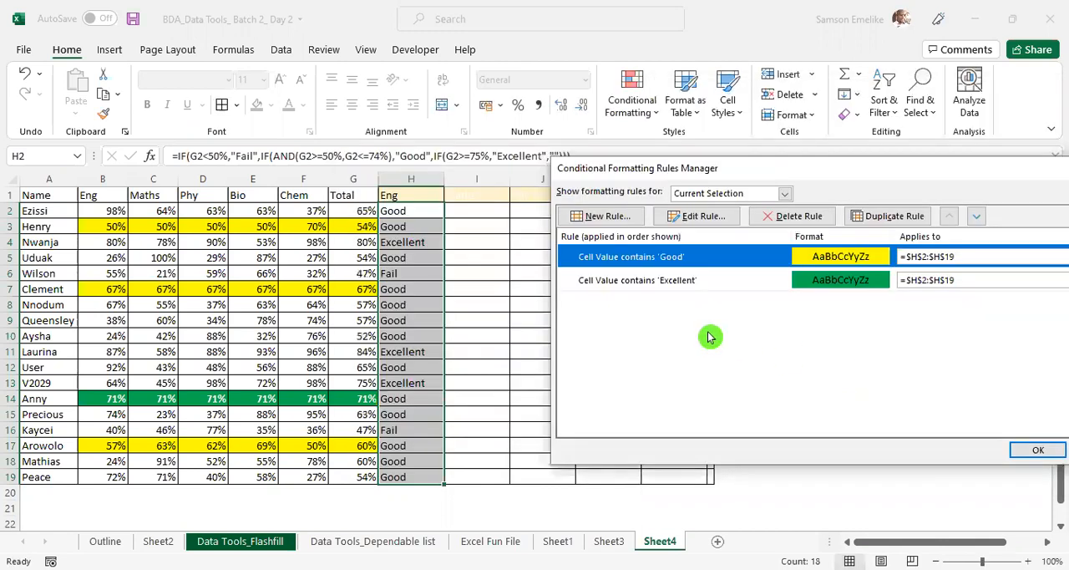
# - Add a third rule for H2:H19 that fills cells with specific text containing "Fail" in red
pyautogui.click(607, 218)
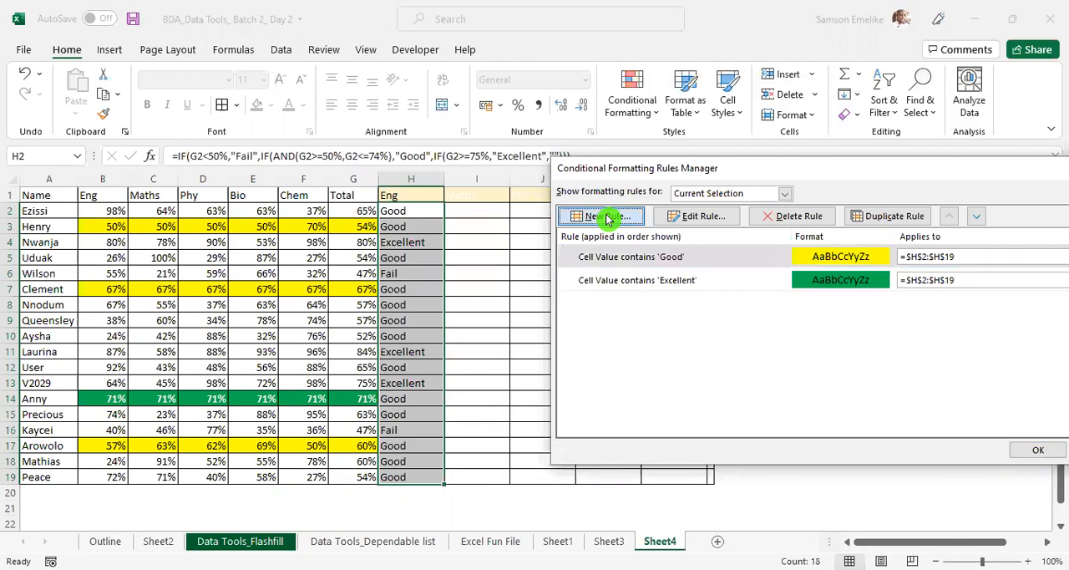
pyautogui.click(507, 336)
pyautogui.click(628, 180)
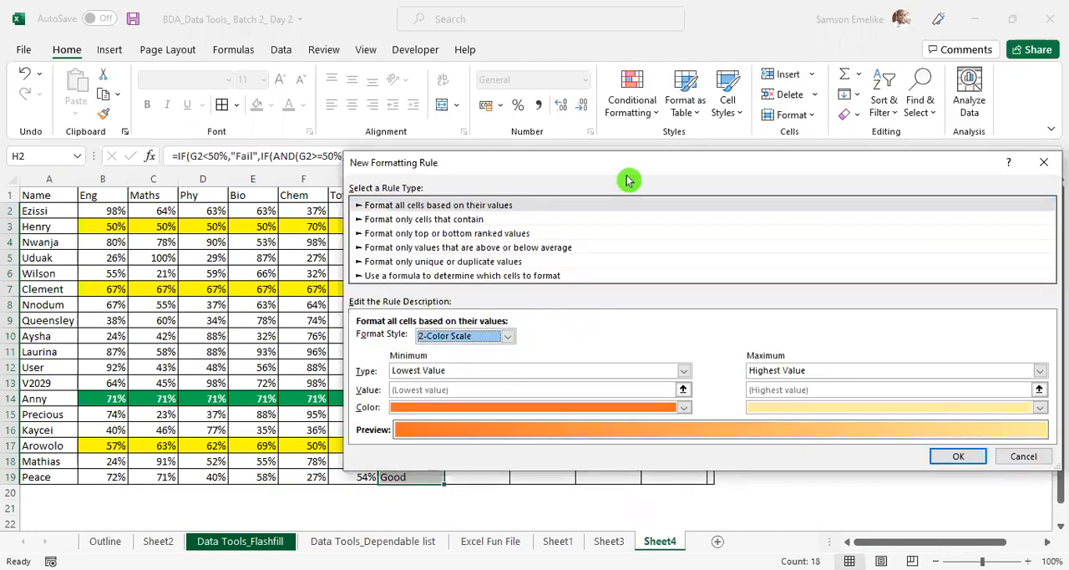
pyautogui.click(476, 219)
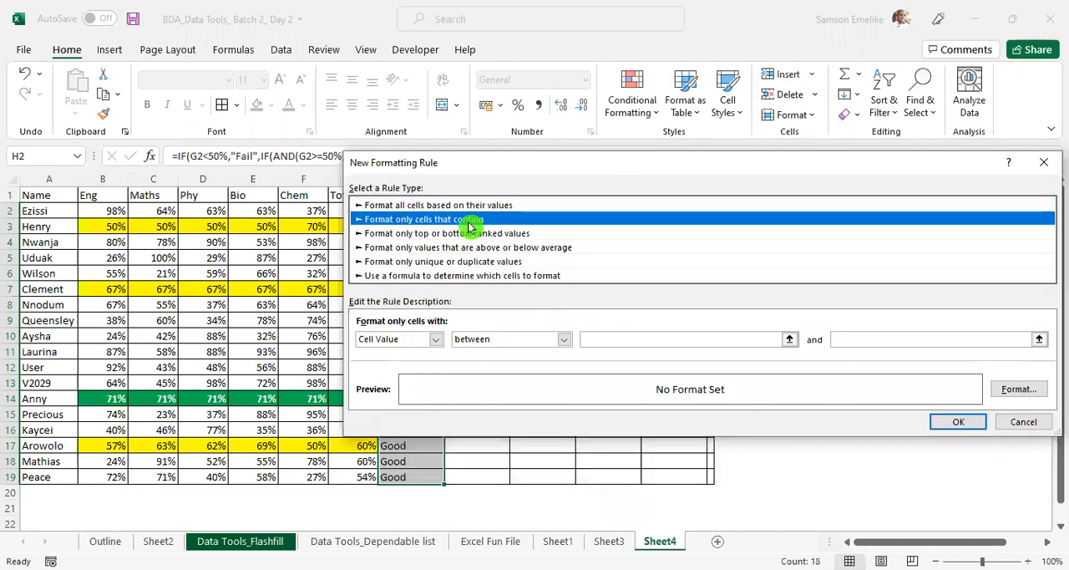
pyautogui.click(436, 340)
pyautogui.click(409, 364)
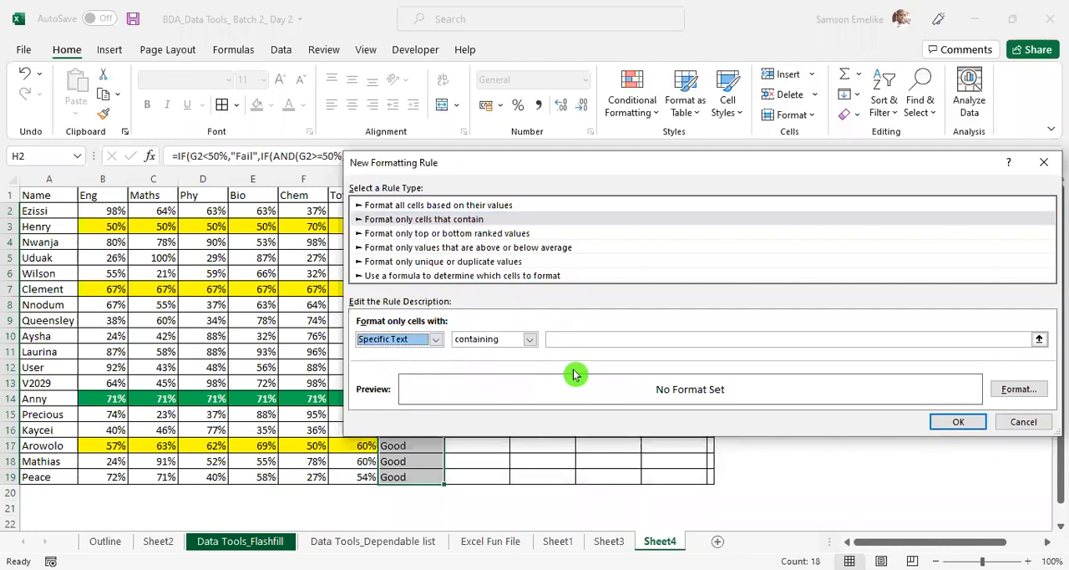
pyautogui.click(584, 338)
pyautogui.write('Fail')
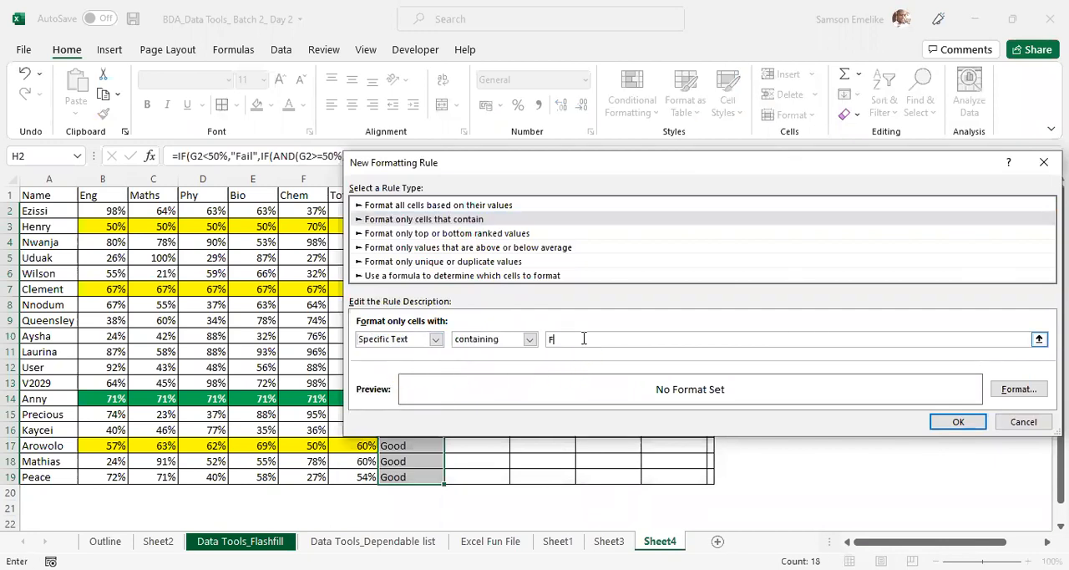
pyautogui.click(1020, 394)
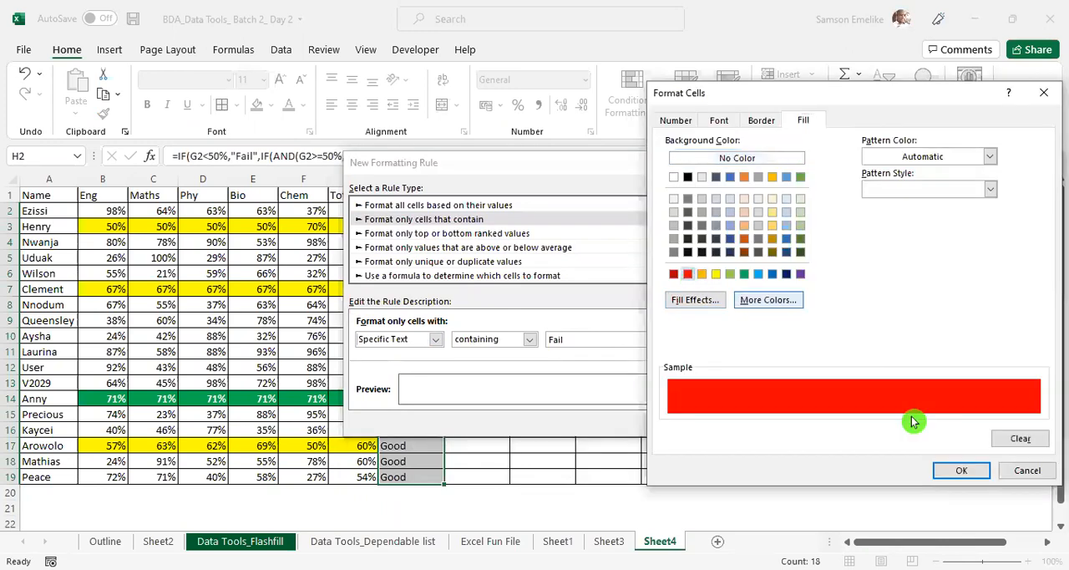
pyautogui.click(962, 470)
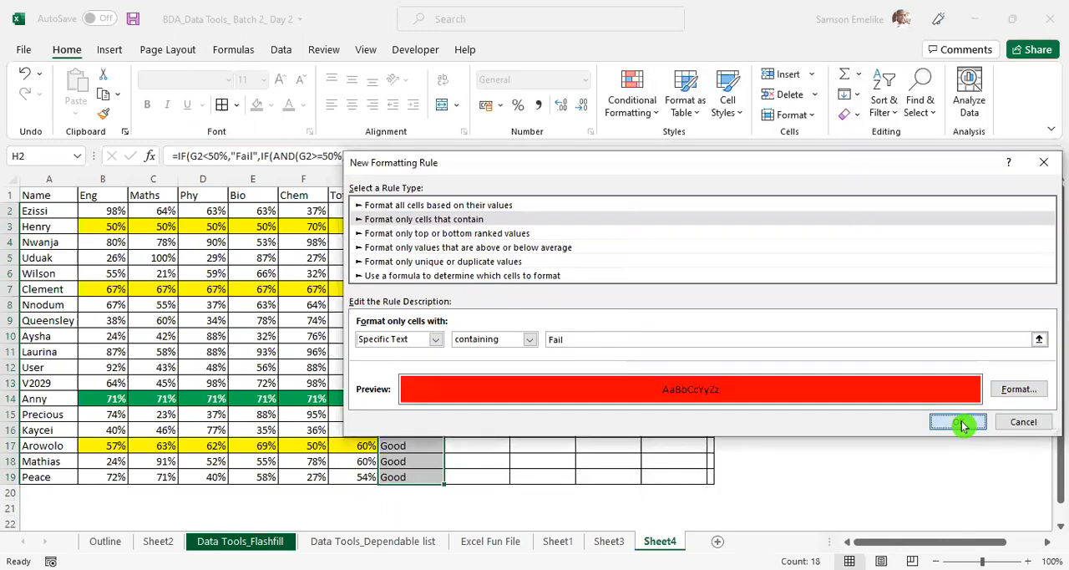
pyautogui.click(962, 425)
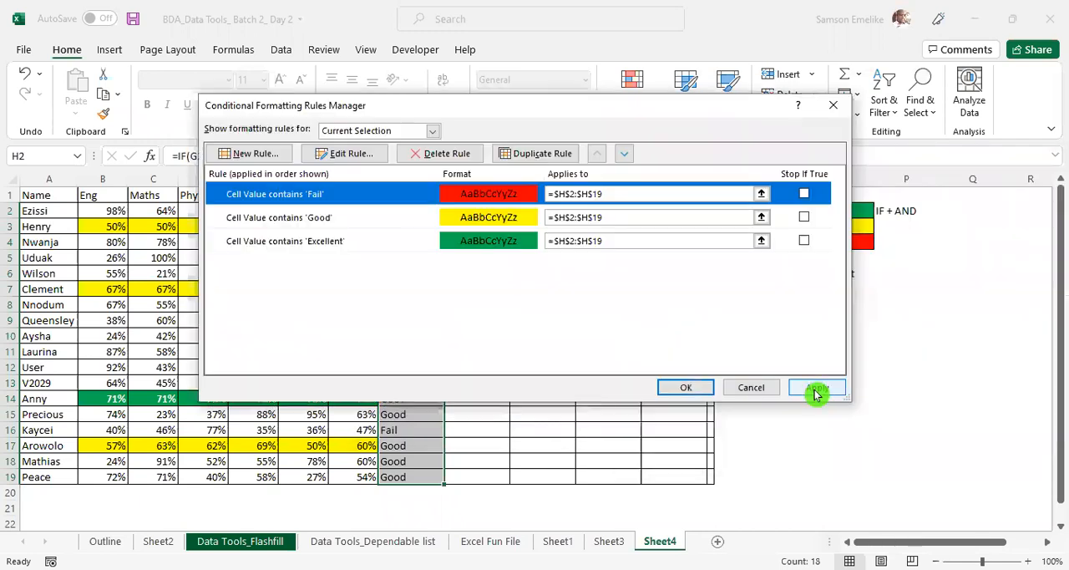
# - Apply the three grade colour rules to H2:H19, close the rules manager and select empty cell N13
pyautogui.click(818, 388)
pyautogui.click(685, 385)
pyautogui.click(785, 380)
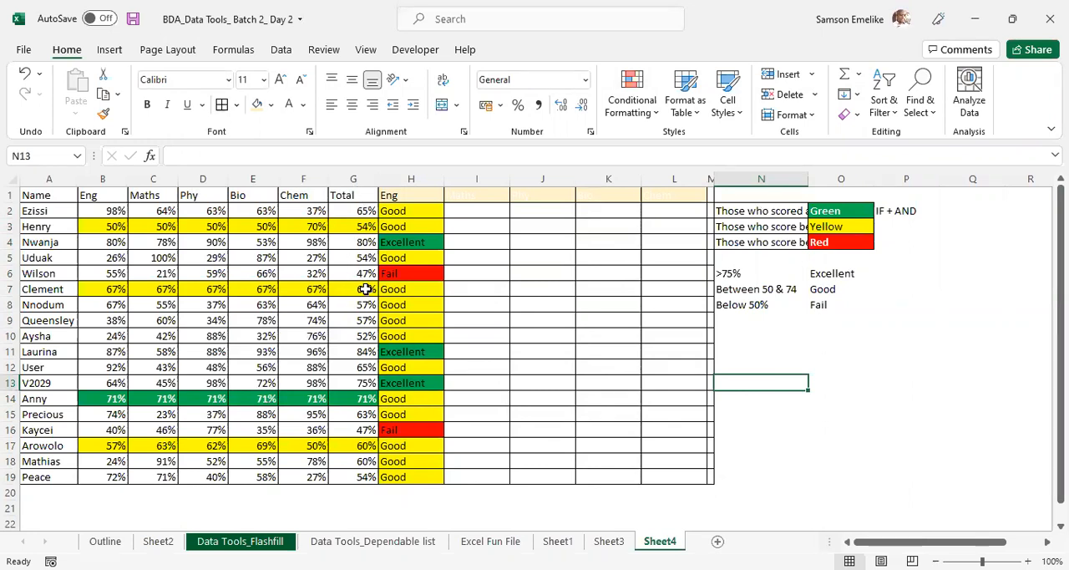
# - Rename the header in G1 as "Average"
pyautogui.click(356, 193)
pyautogui.write('Average')
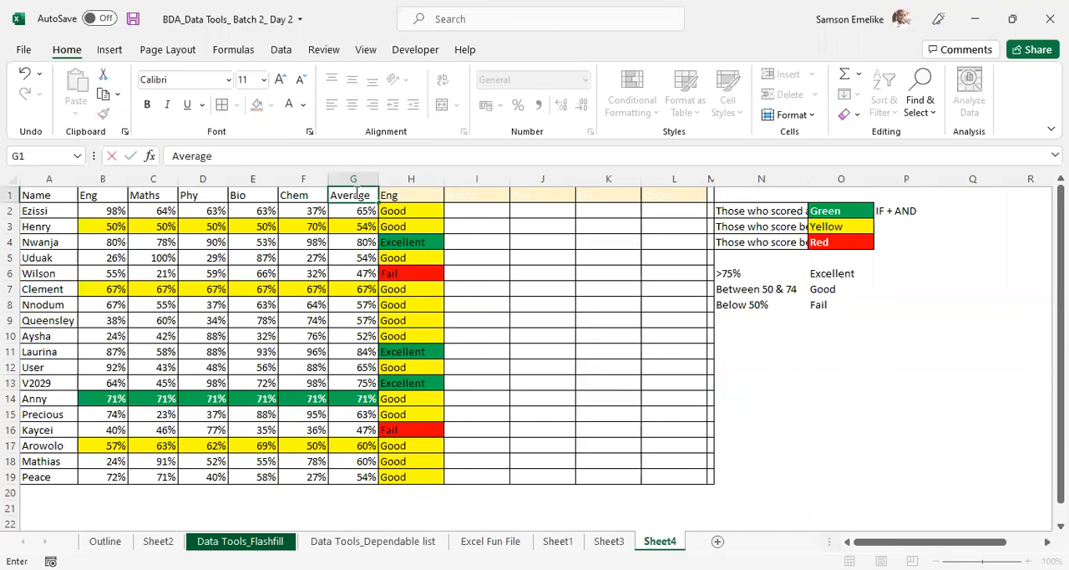
pyautogui.press('Return')
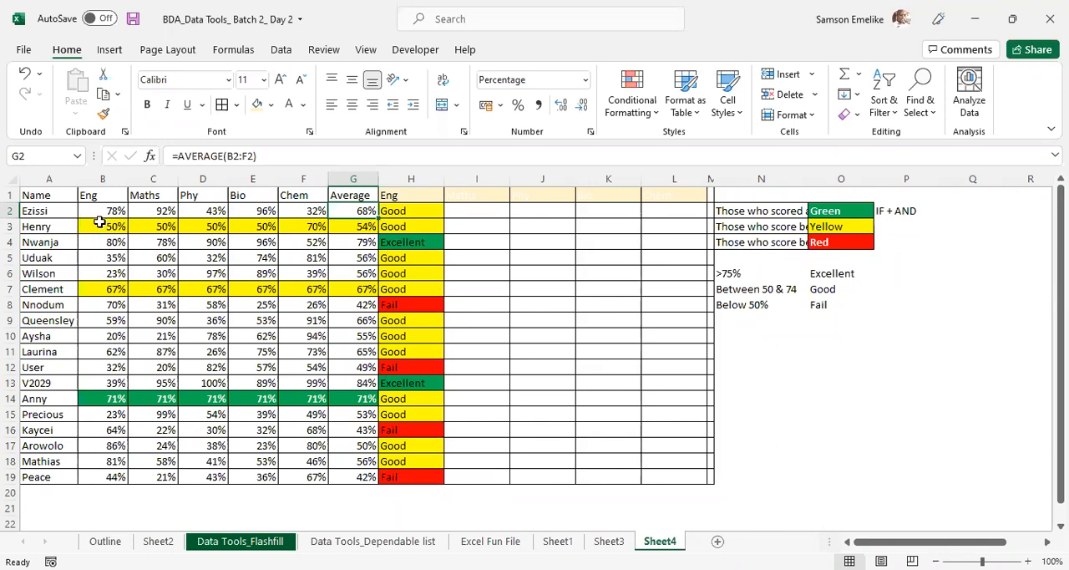
# - Examine the first student's subject scores across B2:F2
pyautogui.click(107, 212)
pyautogui.click(165, 212)
pyautogui.click(207, 212)
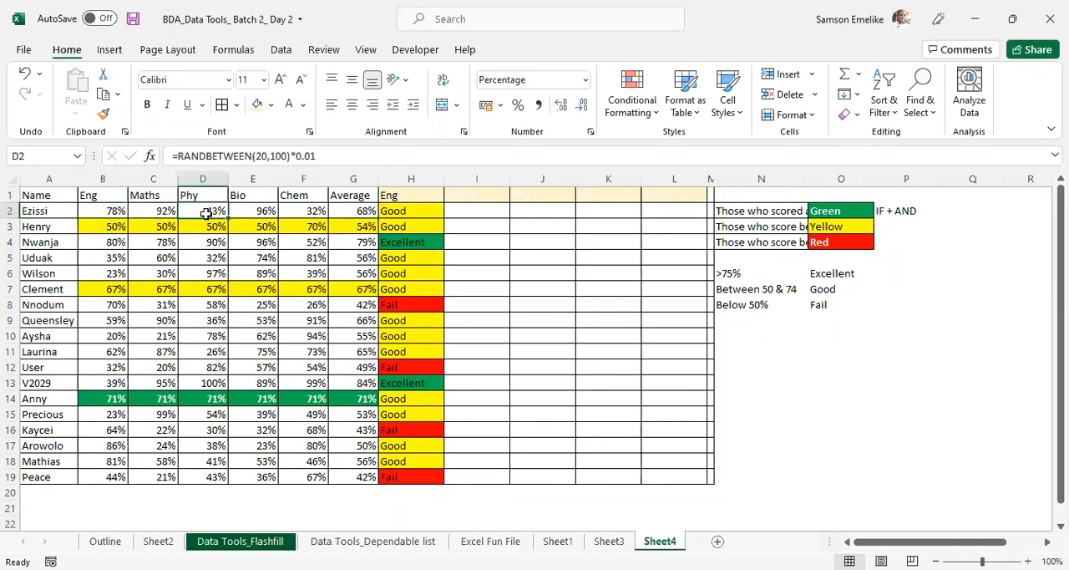
pyautogui.click(257, 212)
pyautogui.click(305, 212)
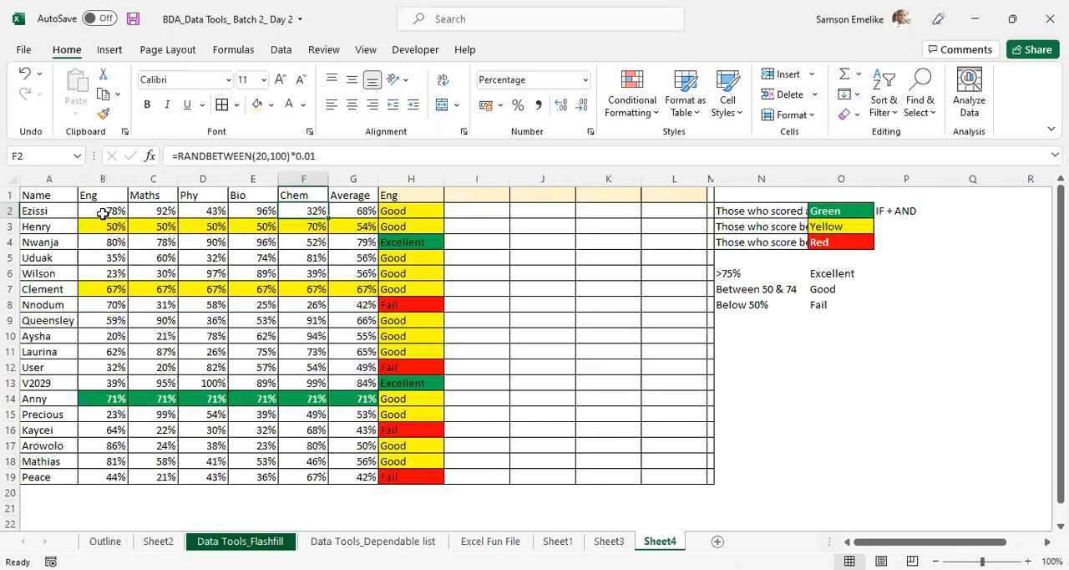
pyautogui.moveTo(98, 214); pyautogui.dragTo(187, 208)
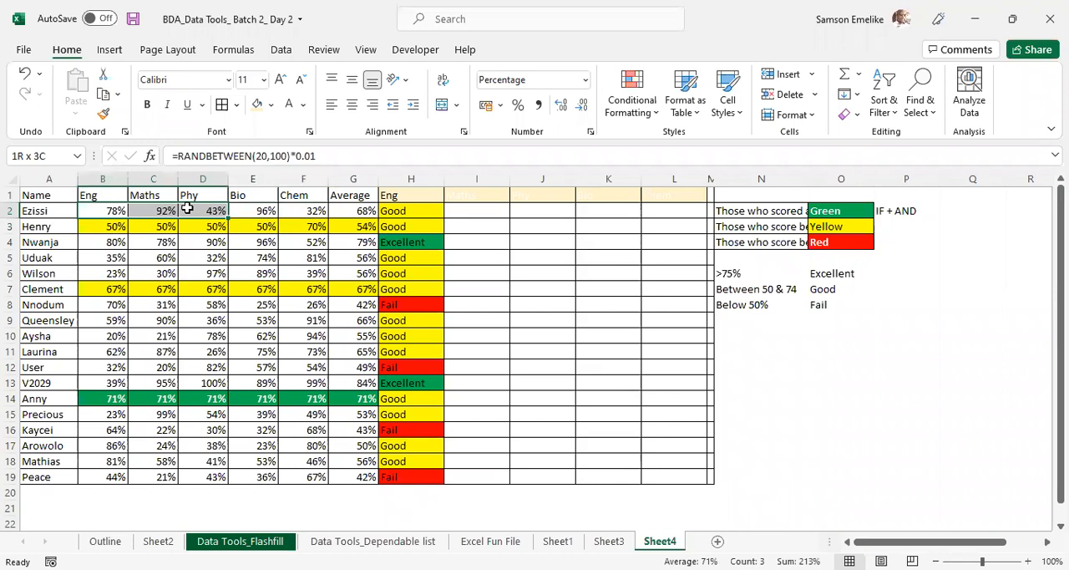
pyautogui.click(262, 210)
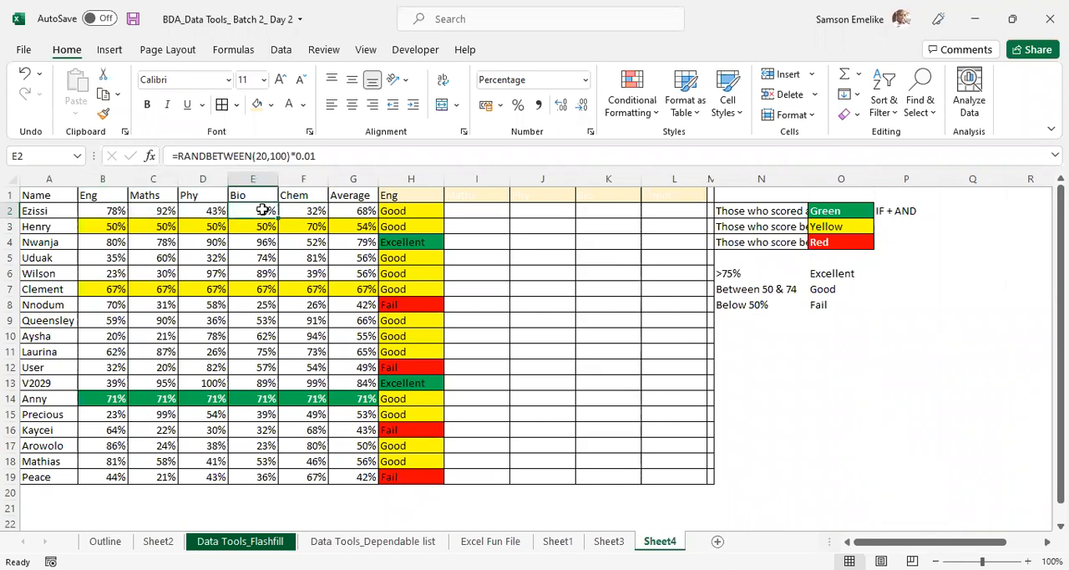
# - Rename the header in H1 as "Remarks" and select empty cell J7
pyautogui.click(411, 195)
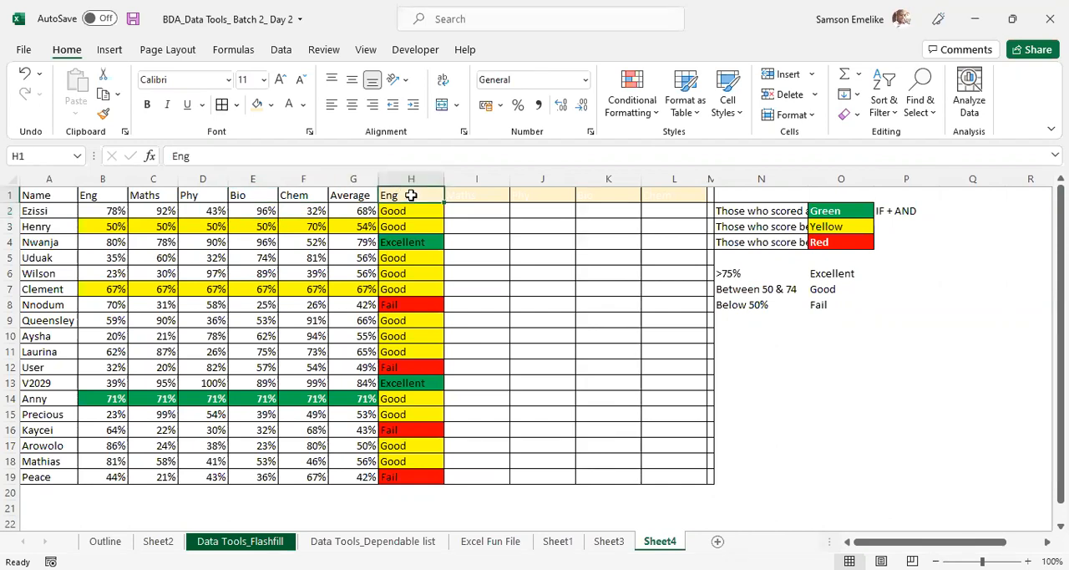
pyautogui.write('Remarks')
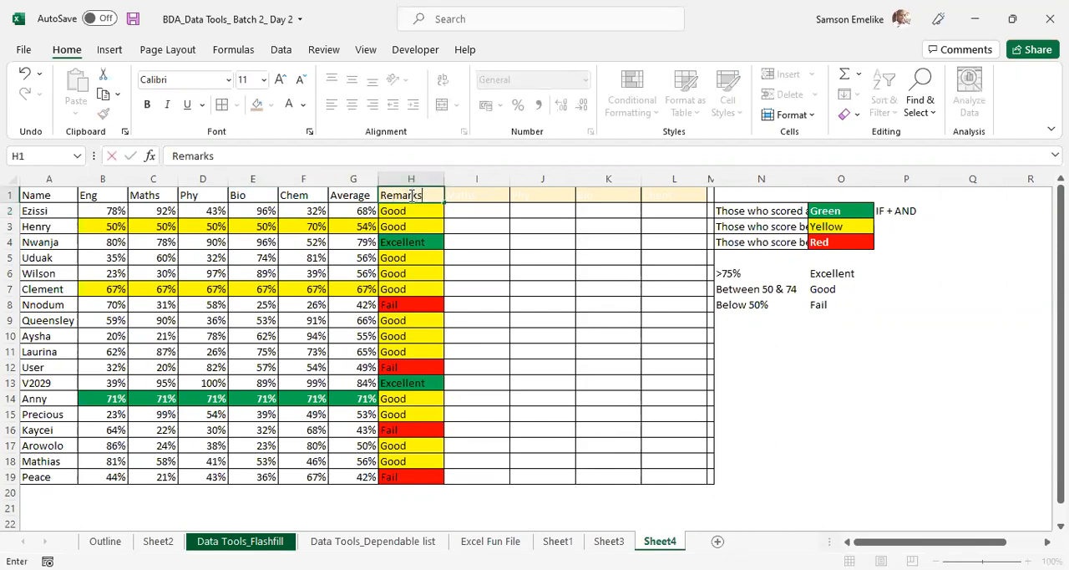
pyautogui.press('Return')
pyautogui.click(573, 290)
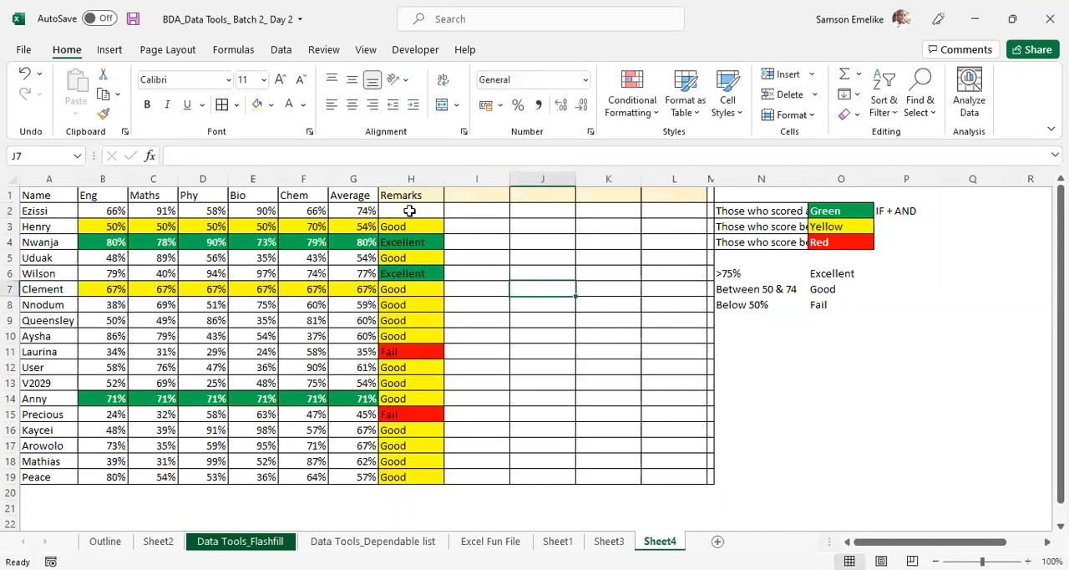
# - Recalculate the sheet and examine the nested IF formulas in H2 and H4 without changing them
pyautogui.click(410, 211)
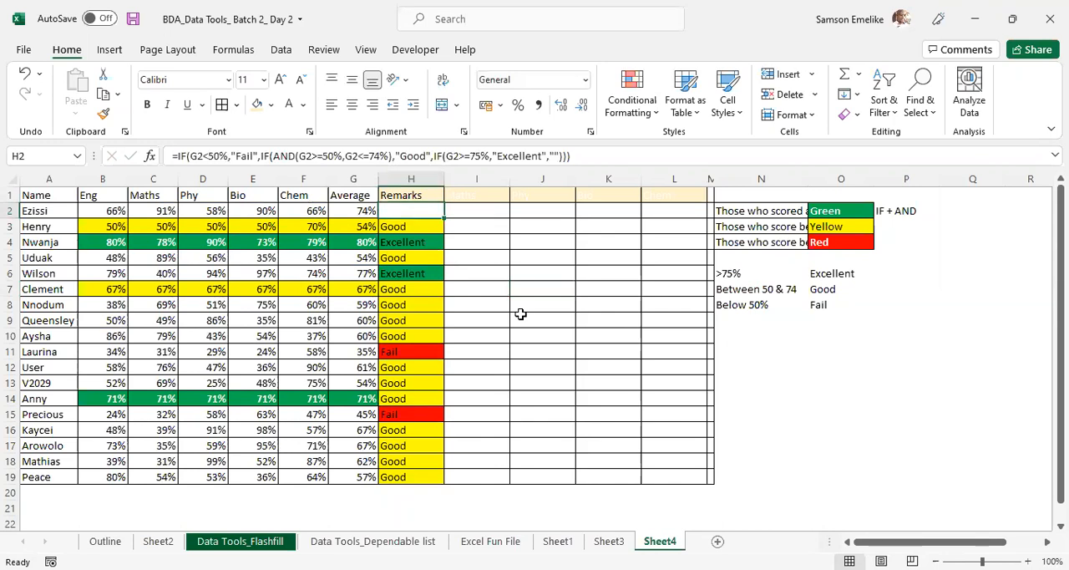
pyautogui.press('F9')
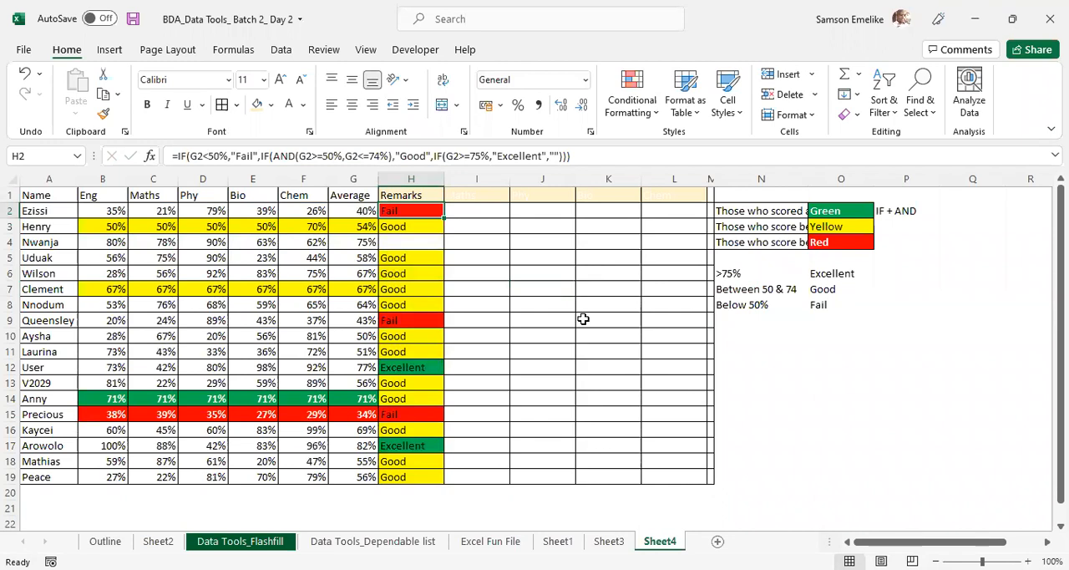
pyautogui.click(424, 241)
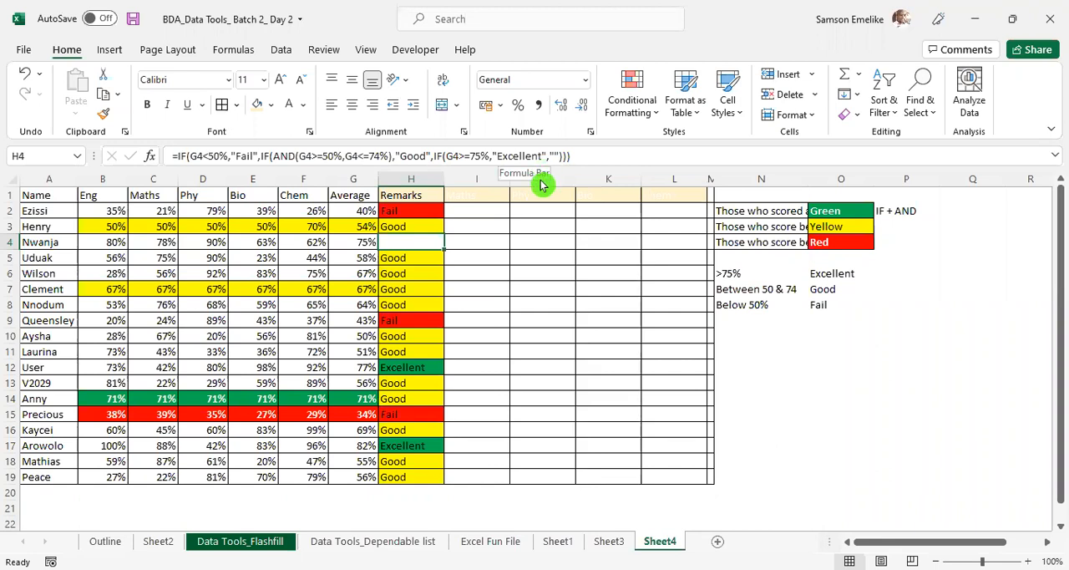
pyautogui.doubleClick(420, 243)
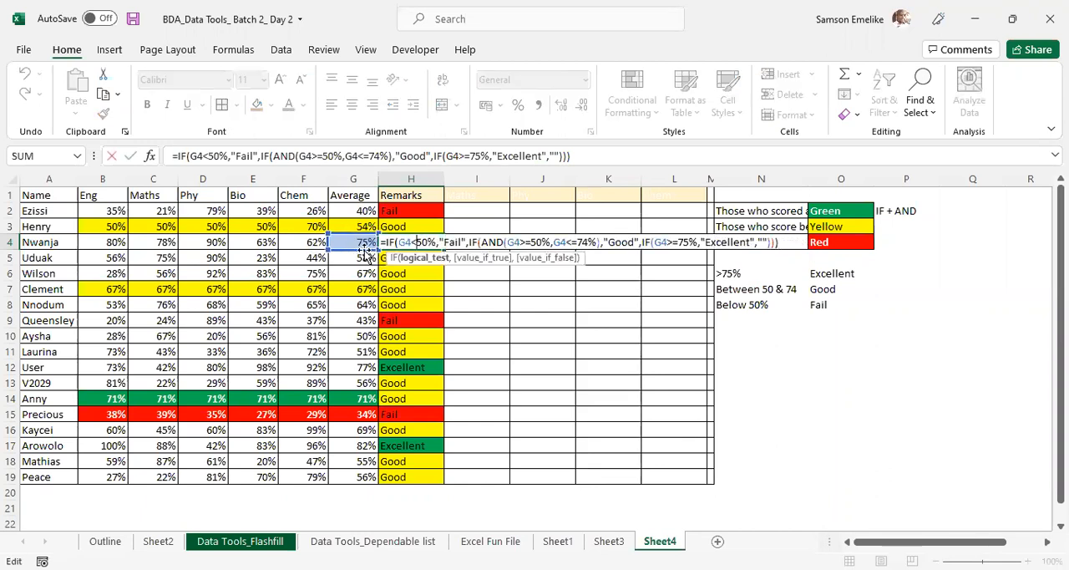
pyautogui.press('Escape')
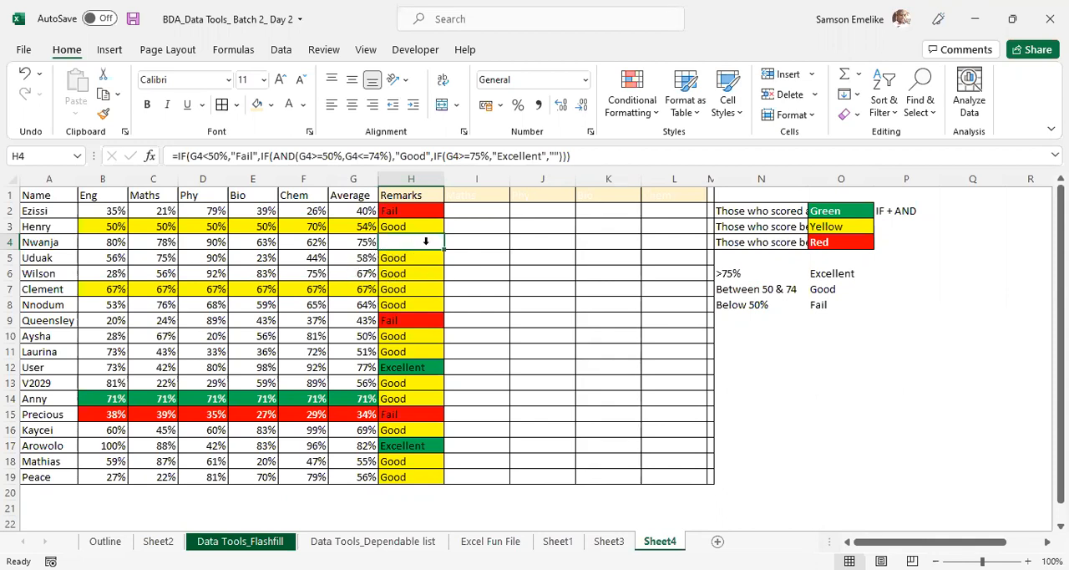
# - Review the conditional formatting rules that apply to H4 and close the rules manager without changes
pyautogui.click(638, 90)
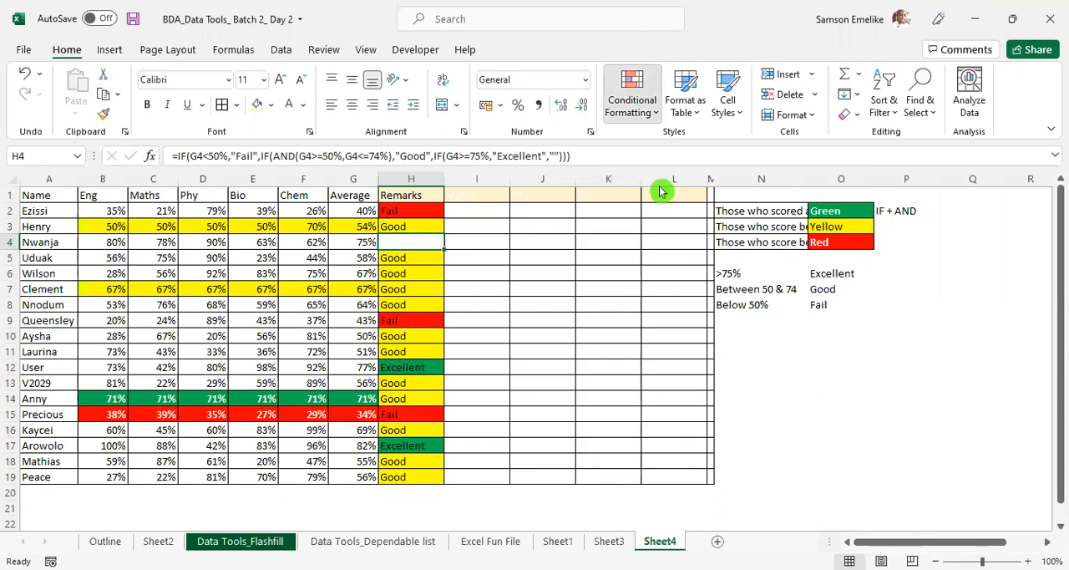
pyautogui.click(647, 372)
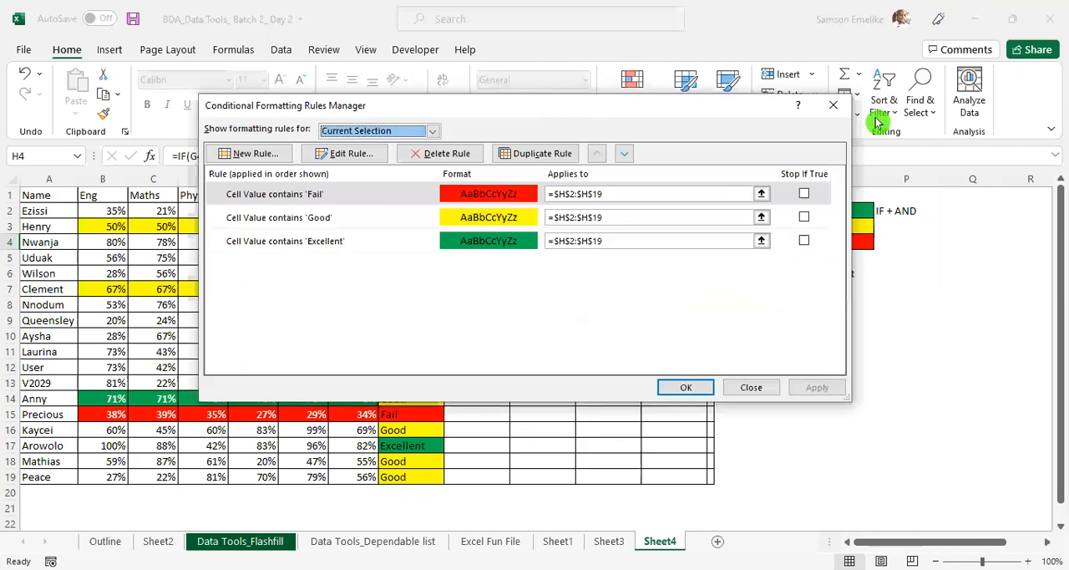
pyautogui.moveTo(517, 108); pyautogui.dragTo(825, 109)
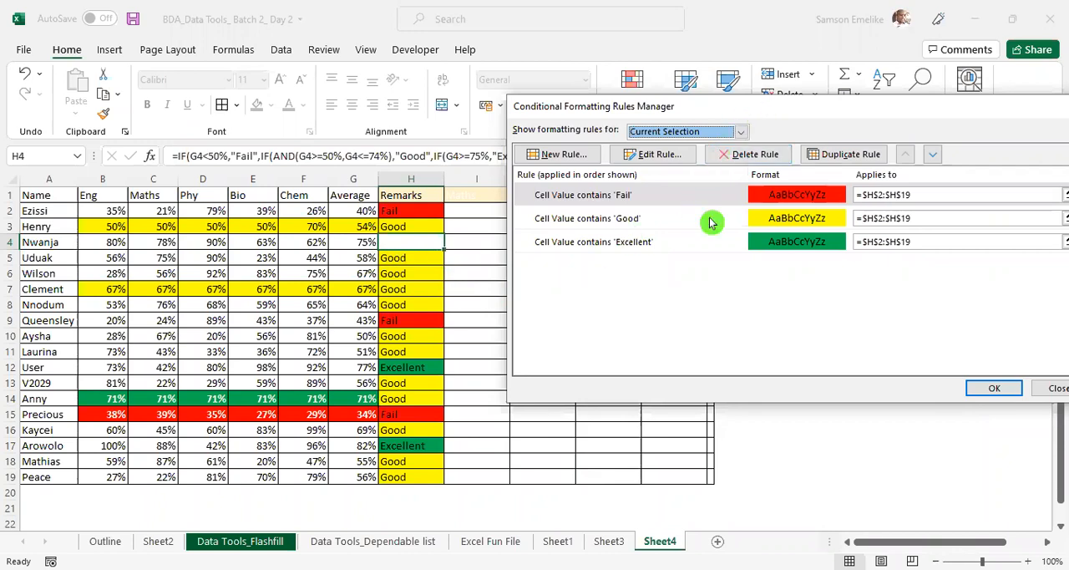
pyautogui.moveTo(843, 106); pyautogui.dragTo(582, 263)
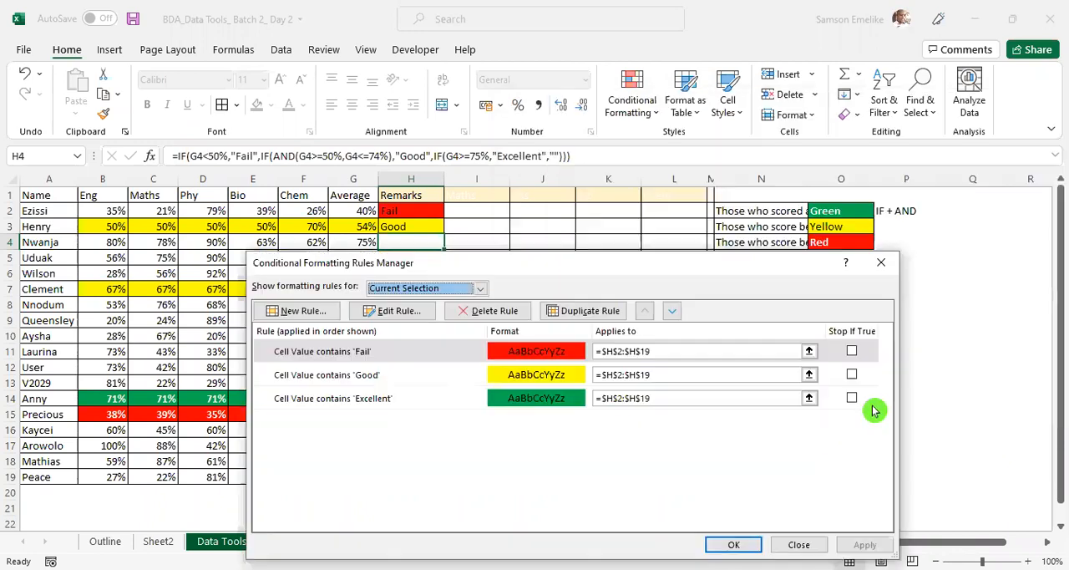
pyautogui.click(881, 266)
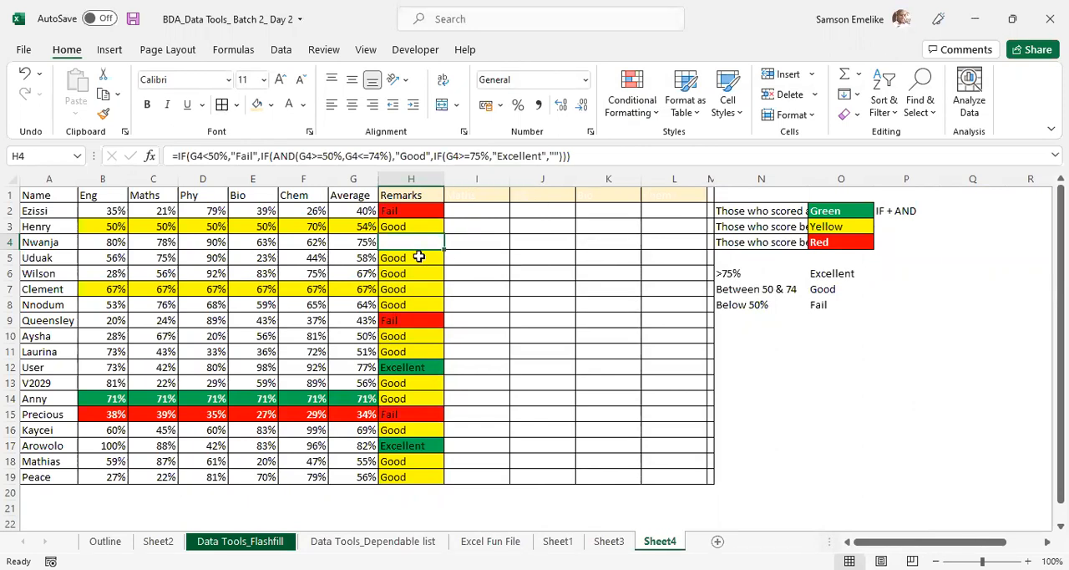
# - Check the average formula in G4 against the subject scores in B4:F4
pyautogui.click(359, 242)
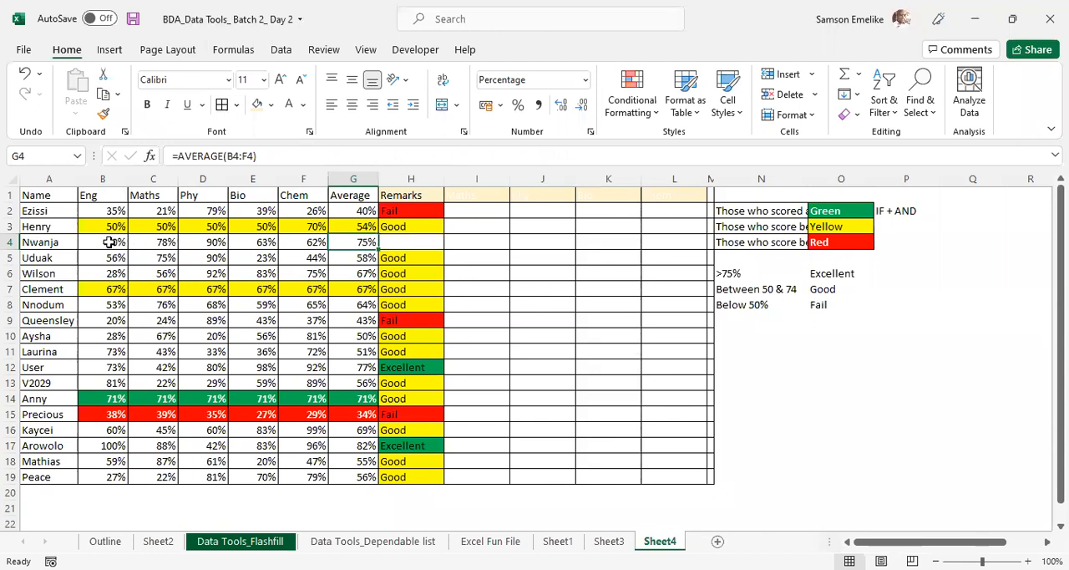
pyautogui.moveTo(108, 242); pyautogui.dragTo(300, 244)
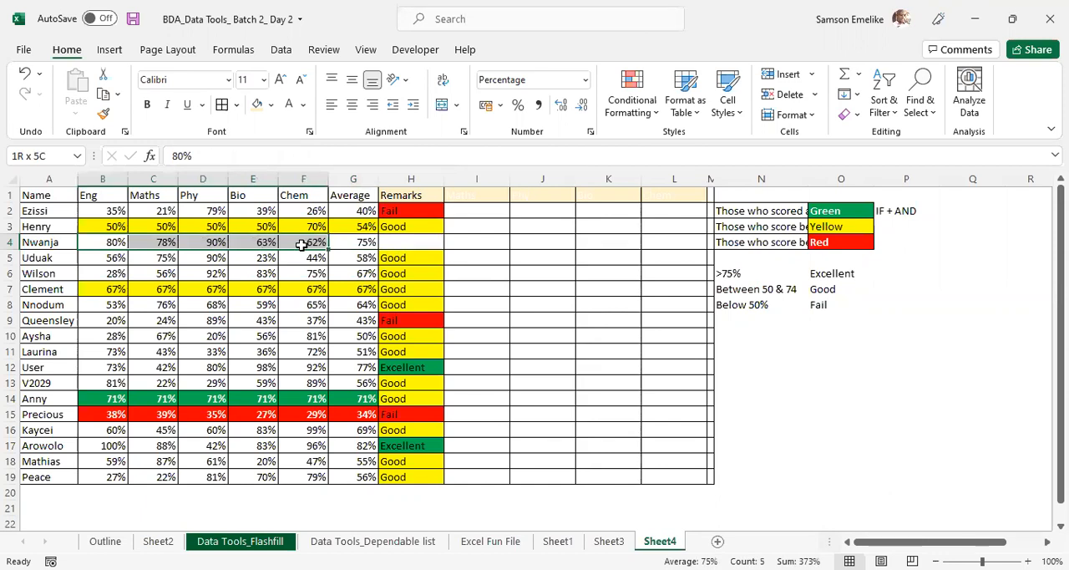
pyautogui.moveTo(302, 245); pyautogui.dragTo(301, 245)
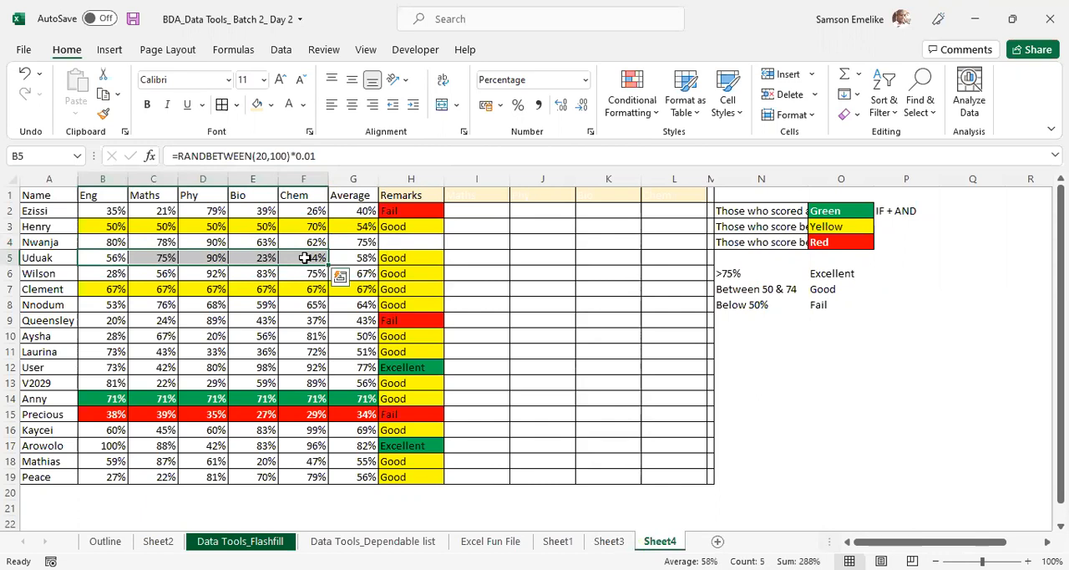
pyautogui.click(362, 242)
# - Display the averages in G2:G19 with two decimal places
pyautogui.moveTo(355, 210); pyautogui.dragTo(370, 474)
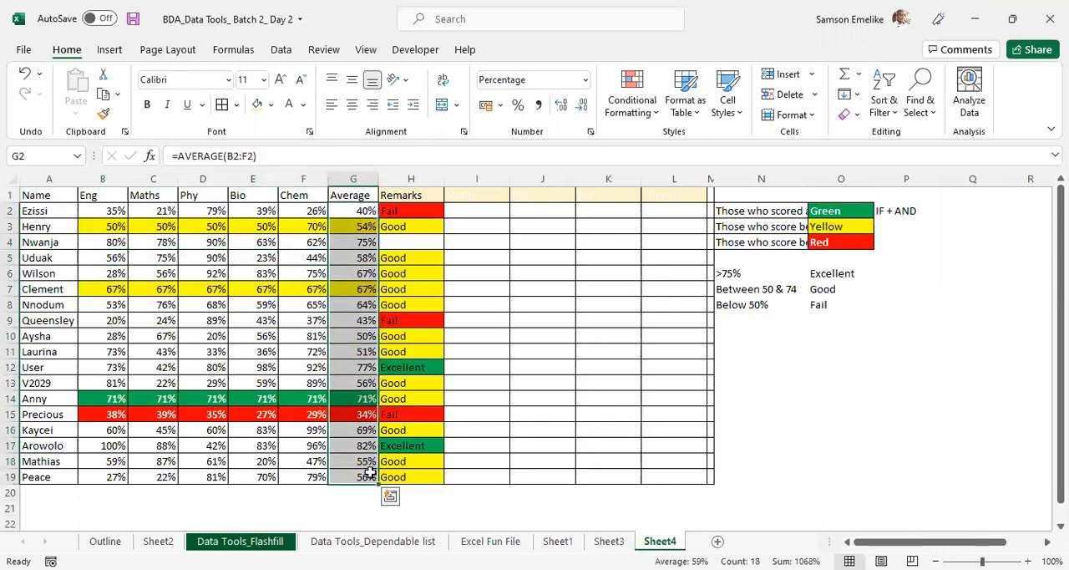
pyautogui.click(564, 107)
pyautogui.click(564, 107)
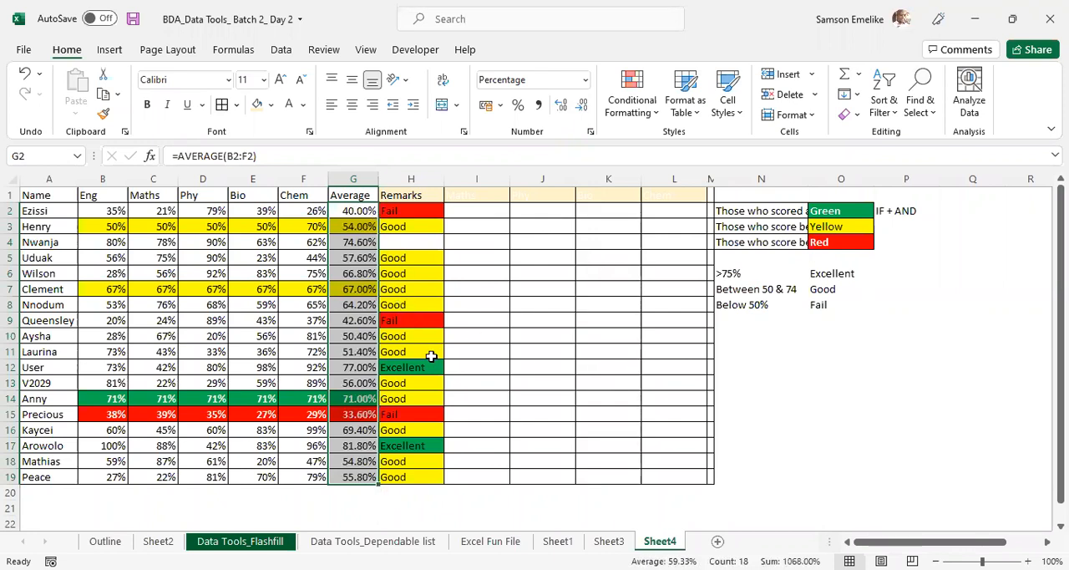
# - Try a fixed 75% in G4 to test its remark, and undo the entry
pyautogui.click(352, 242)
pyautogui.write('75')
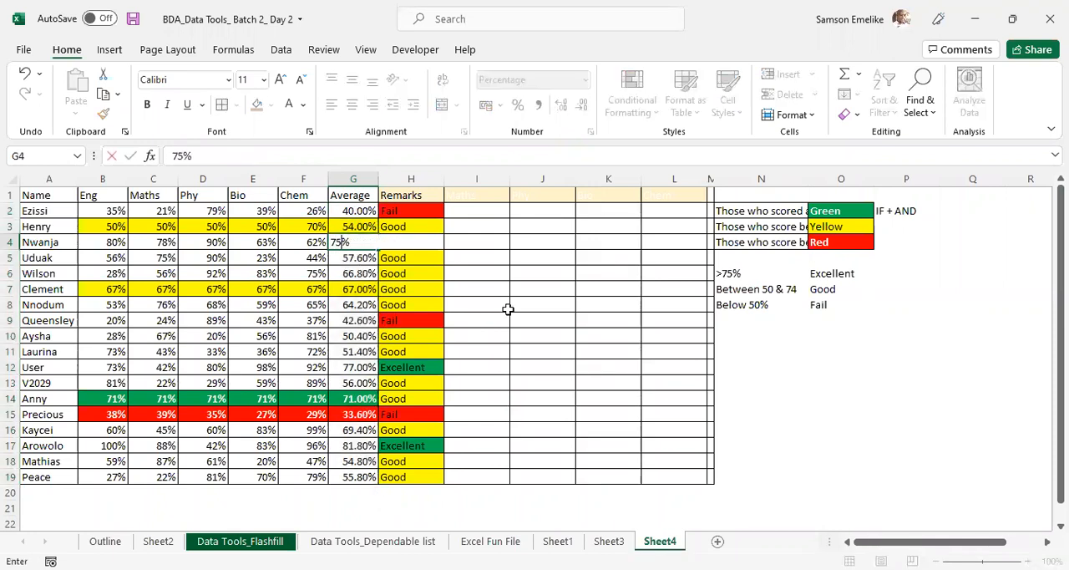
pyautogui.press('Return')
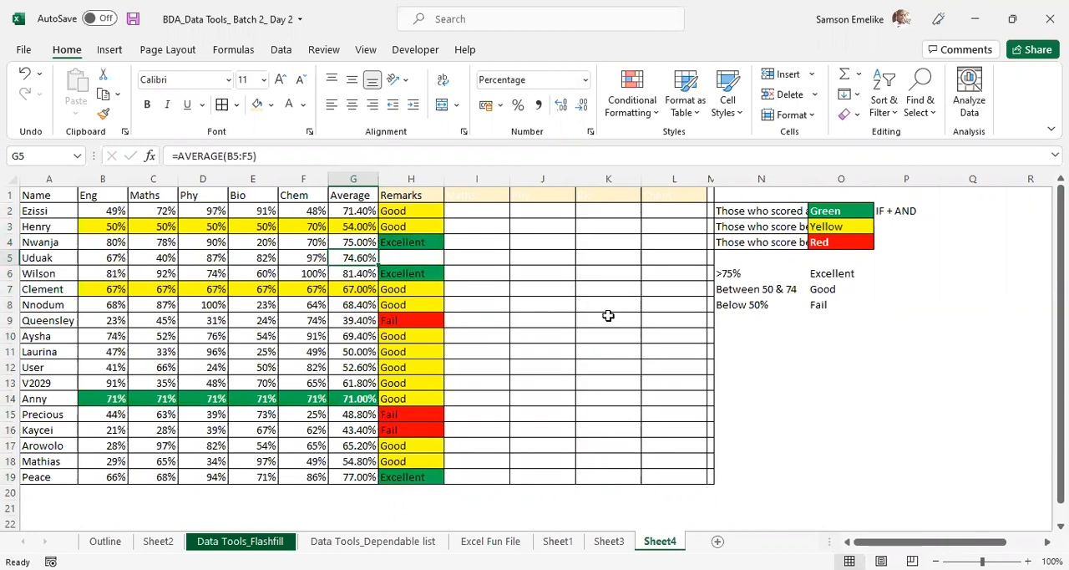
pyautogui.hotkey('ctrl', 'z')
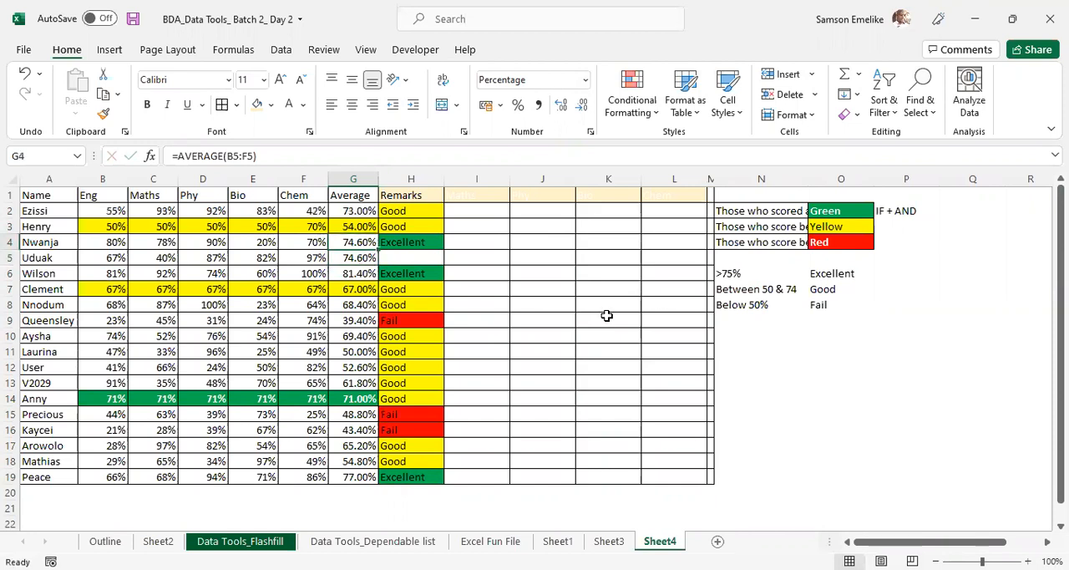
# - Lower the "Excellent" threshold in H4's formula so its last condition reads G4>=74%
pyautogui.click(406, 241)
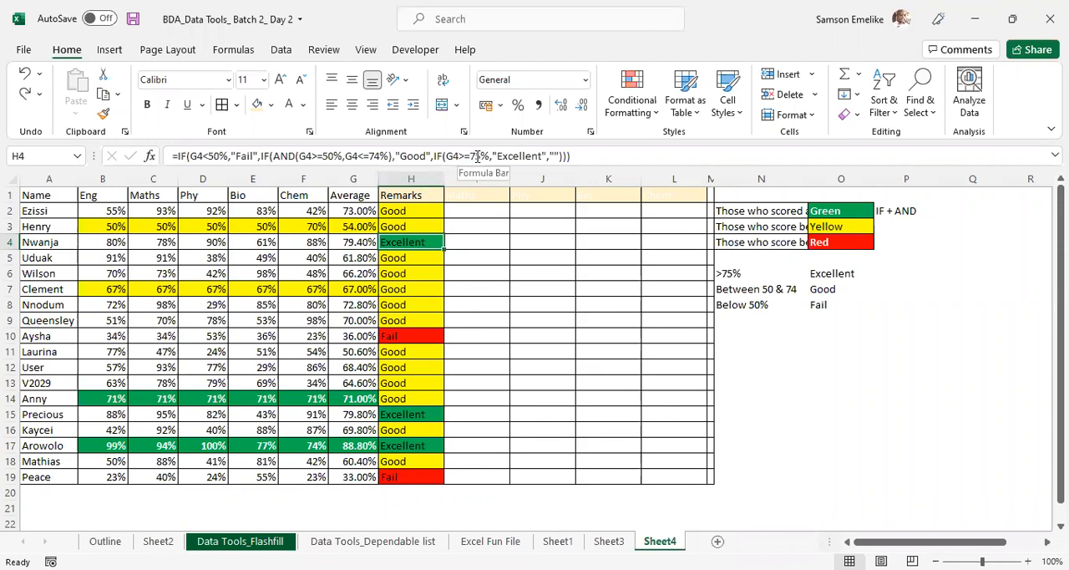
pyautogui.press('F2')
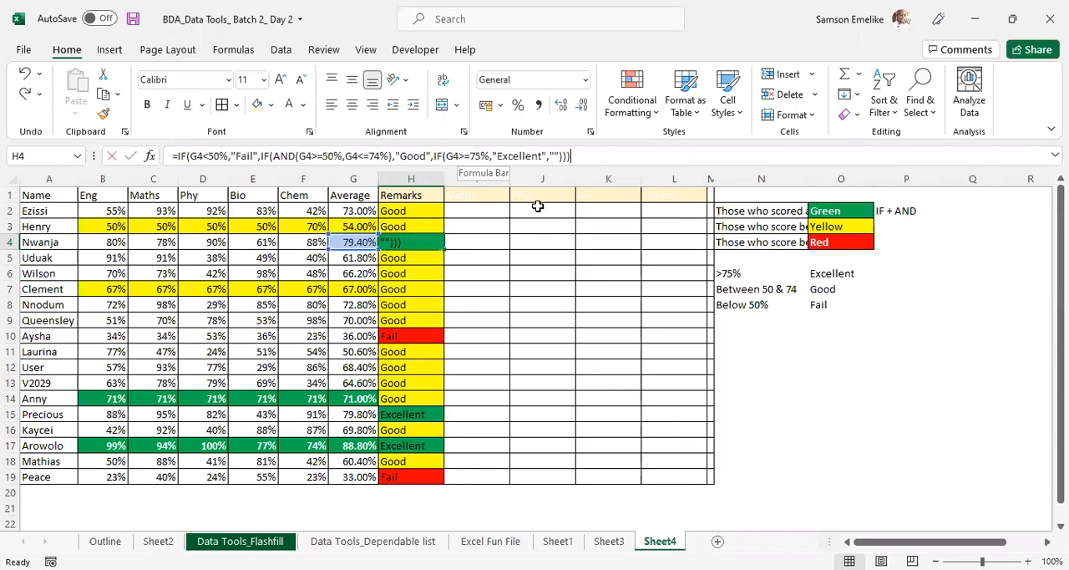
pyautogui.press('Left')
pyautogui.press('Left')
pyautogui.press('Left')
pyautogui.press('Left')
pyautogui.press('Left')
pyautogui.press('Left')
pyautogui.press('Left')
pyautogui.press('Left')
pyautogui.press('Left')
pyautogui.press('Left')
pyautogui.press('Left')
pyautogui.press('Left')
pyautogui.press('Left')
pyautogui.press('Left')
pyautogui.press('Left')
pyautogui.press('Left')
pyautogui.press('Left')
pyautogui.press('Left')
pyautogui.press('Left')
pyautogui.press('BackSpace')
pyautogui.write('4')
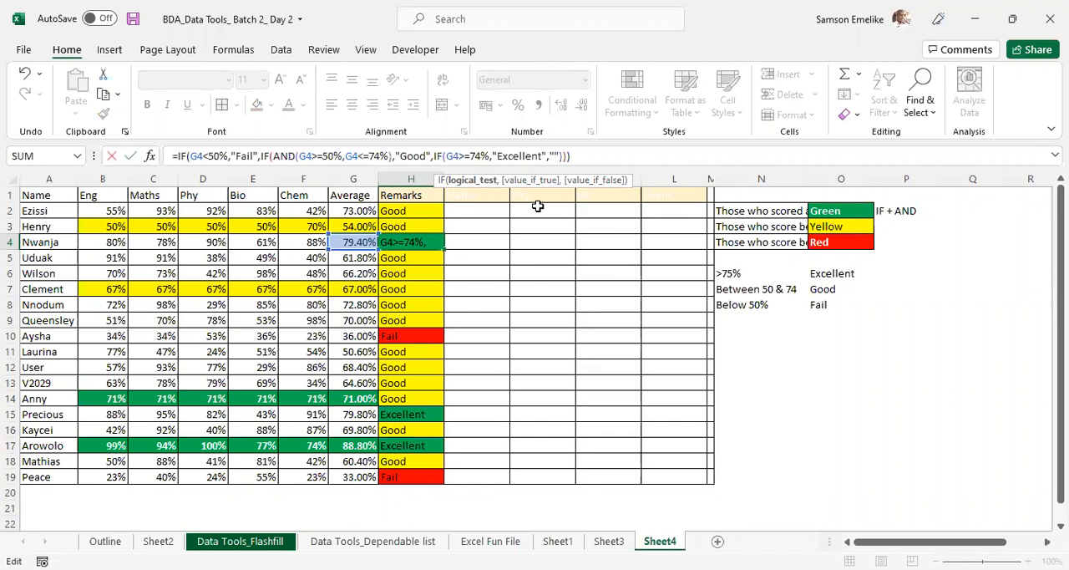
pyautogui.press('Return')
# - Fill the average formula from G2 down the Average column to row 19 and select empty cell K8
pyautogui.click(358, 242)
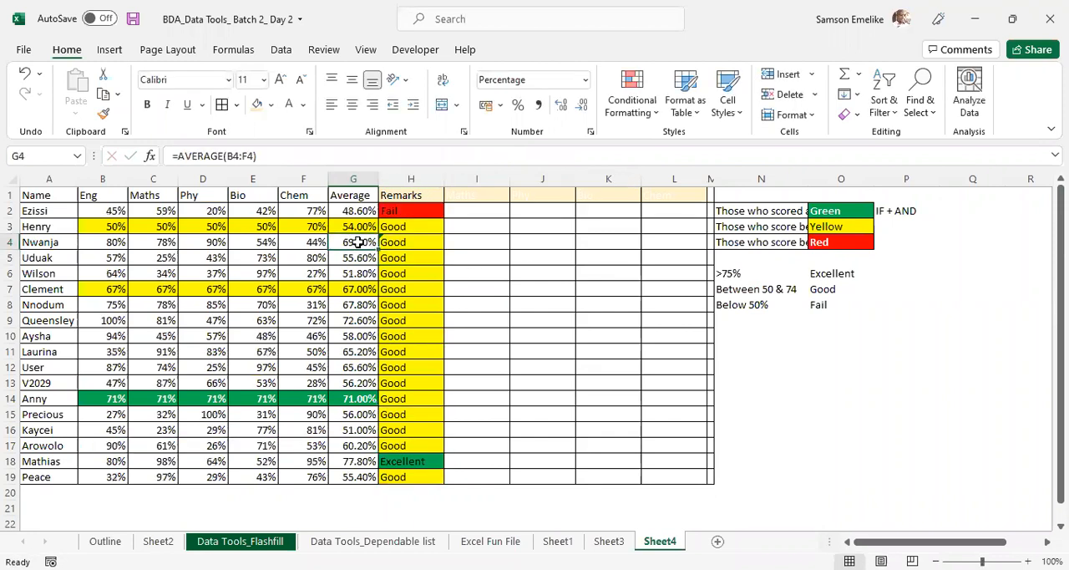
pyautogui.click(358, 226)
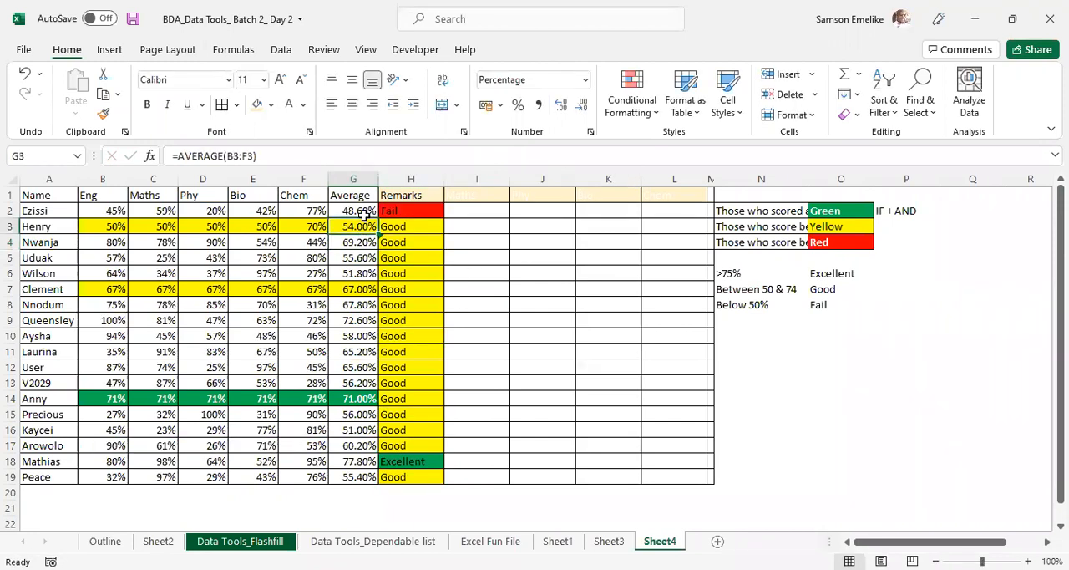
pyautogui.click(361, 211)
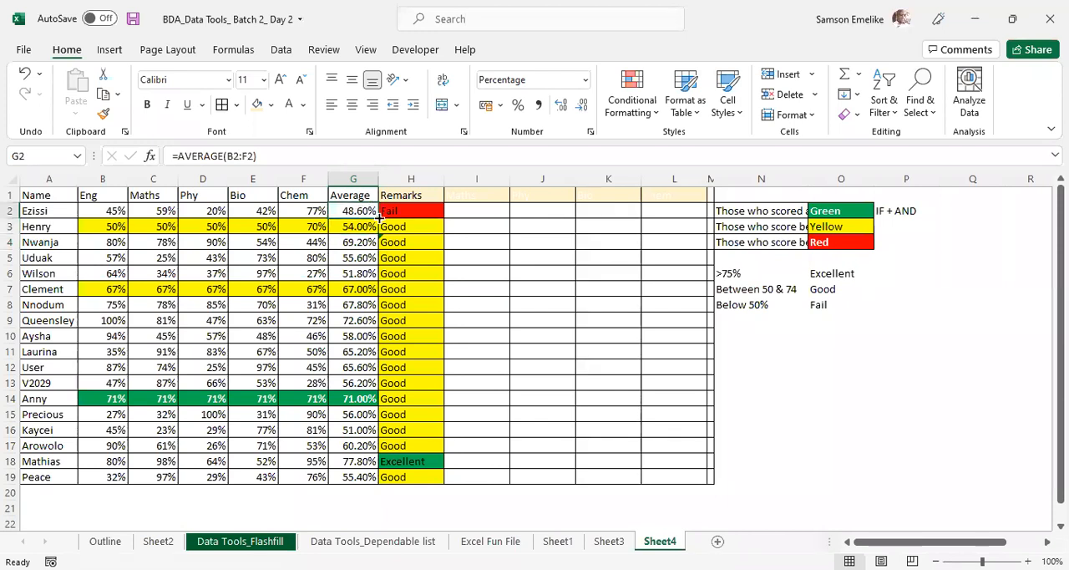
pyautogui.doubleClick(379, 217)
pyautogui.click(608, 297)
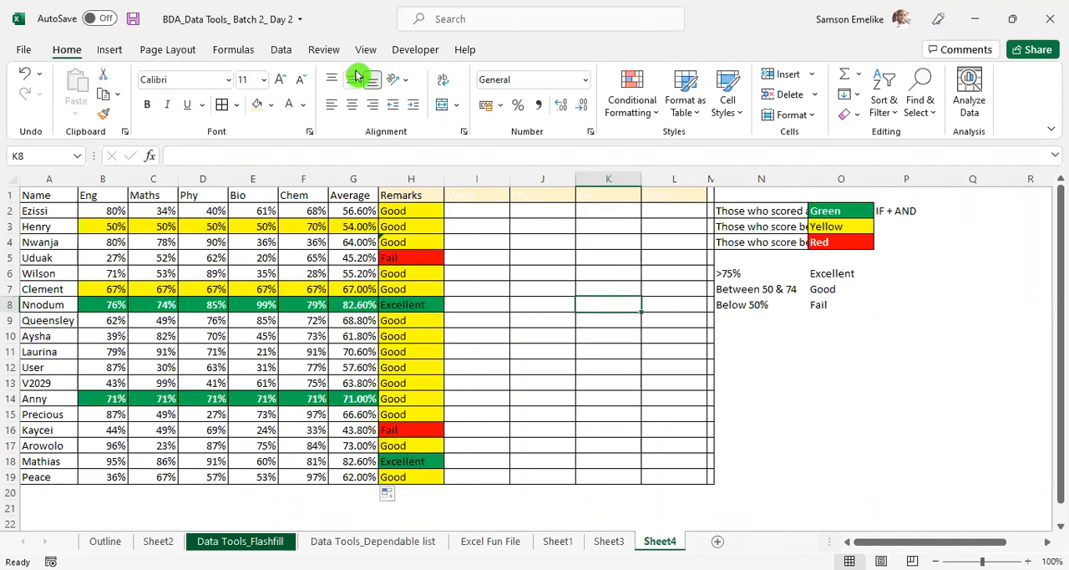
pyautogui.hotkey('alt', 'Tab')
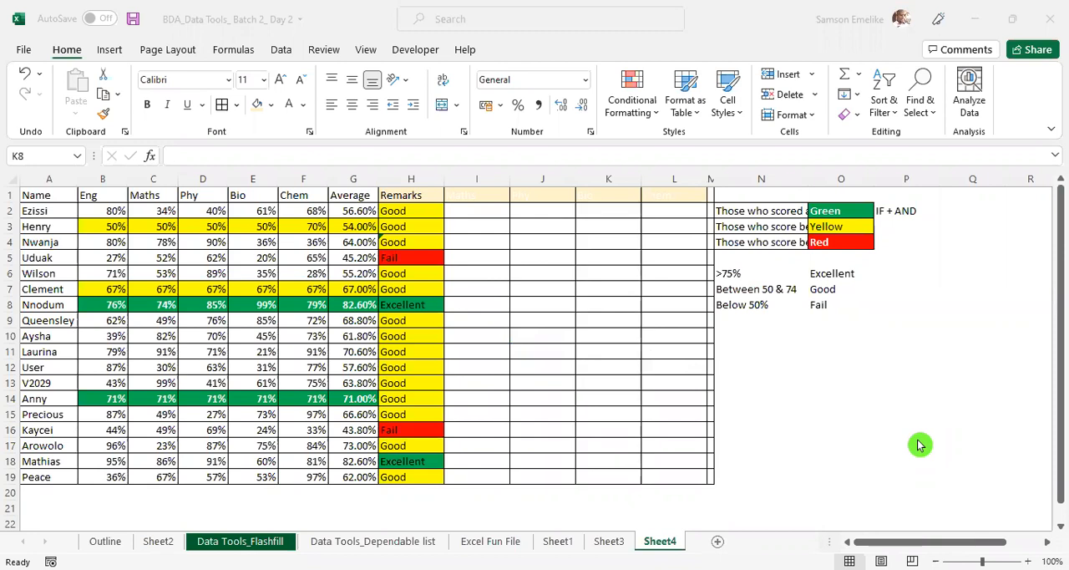
pyautogui.click(408, 394)
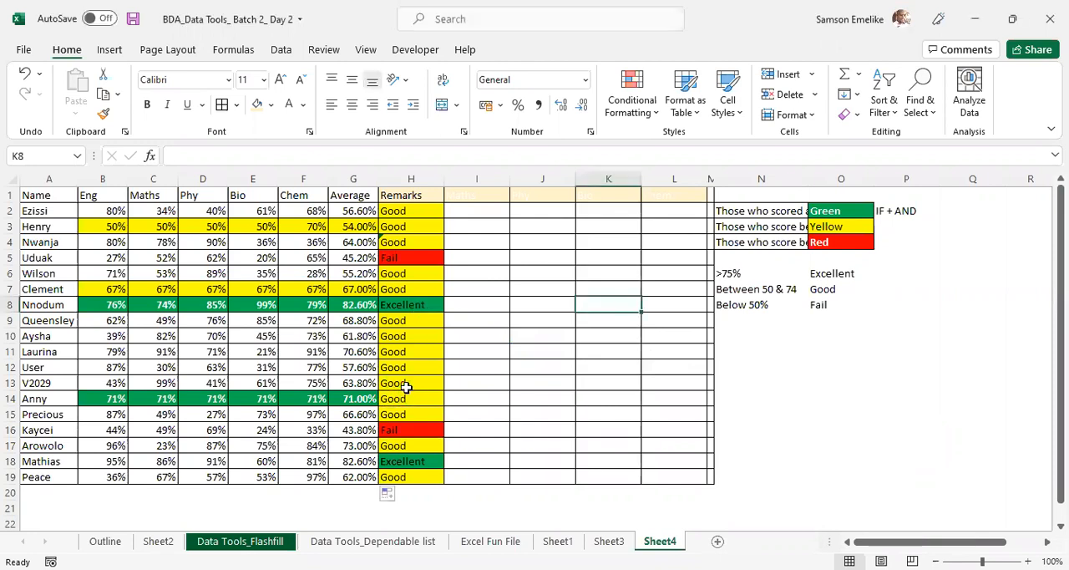